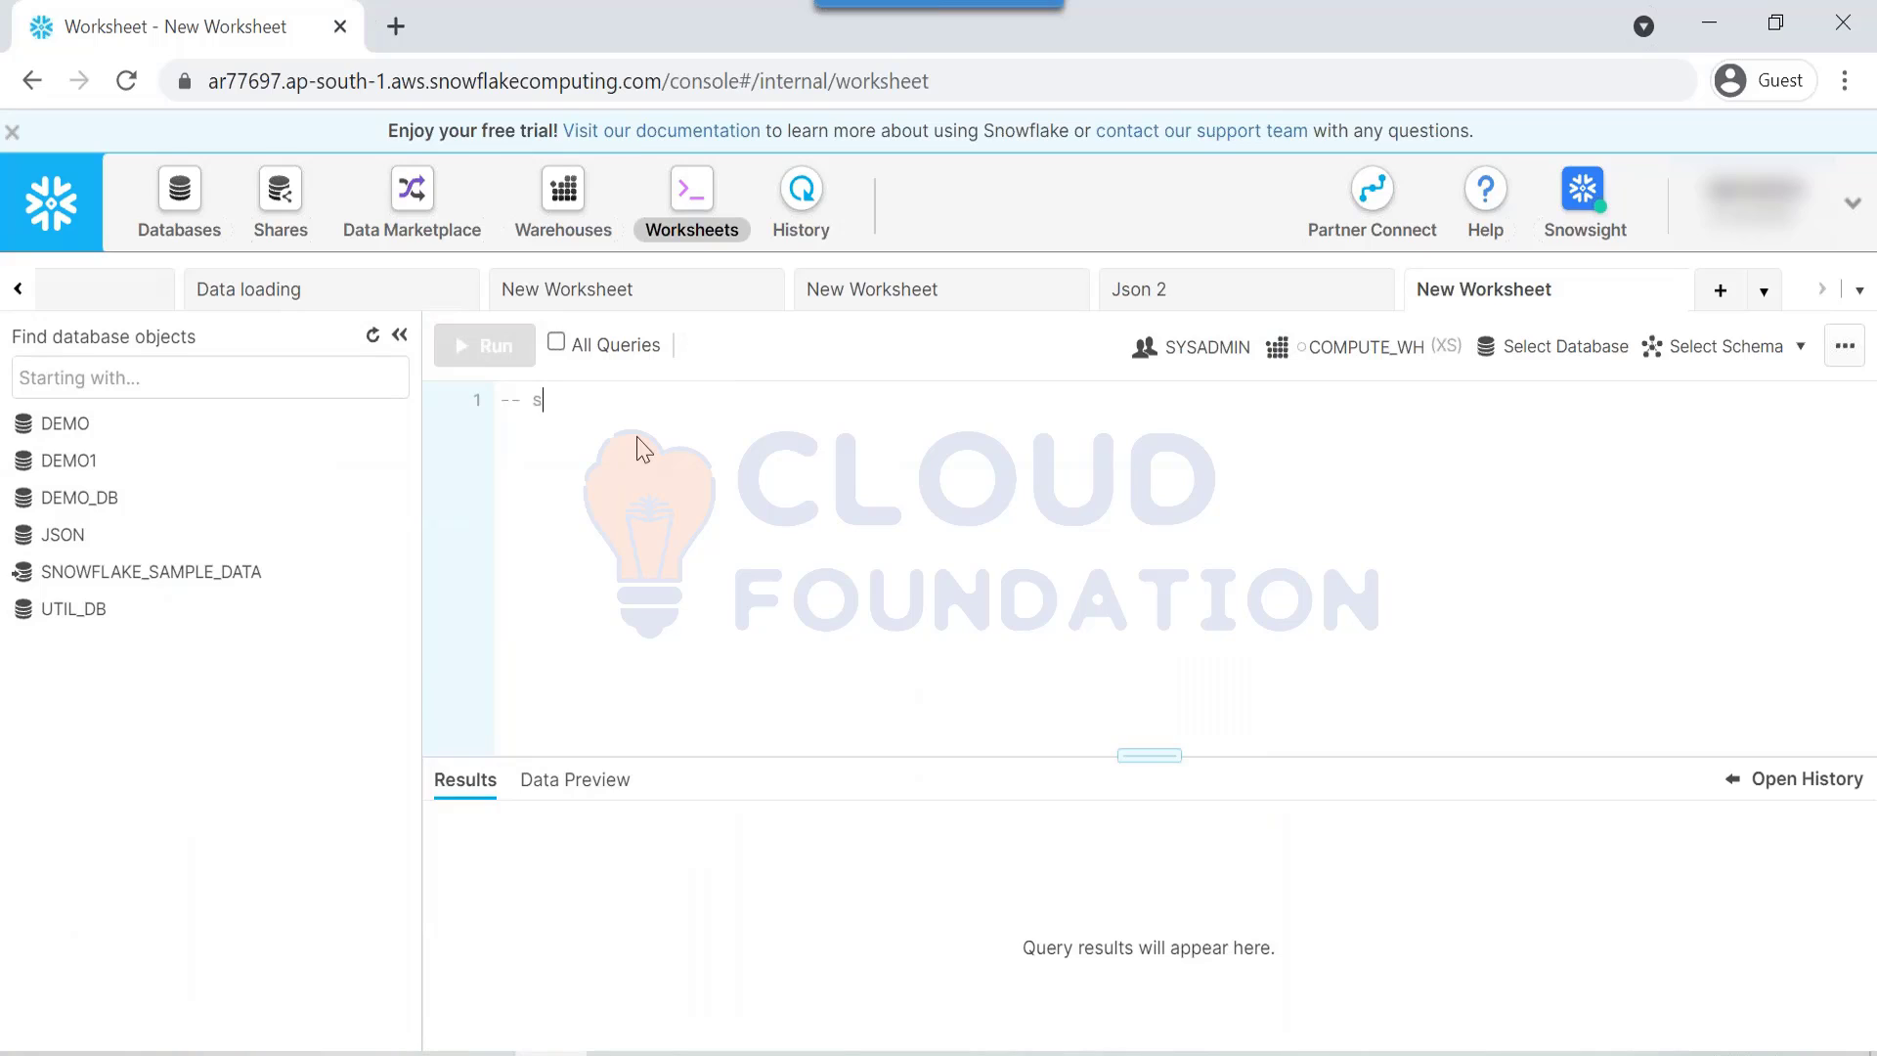
Step: Type the outline comments 's3 bucket', '-- policy', '-- role' and 'Integration object' on separate lines
text(ket)
key(Return)
text(-- policy --)
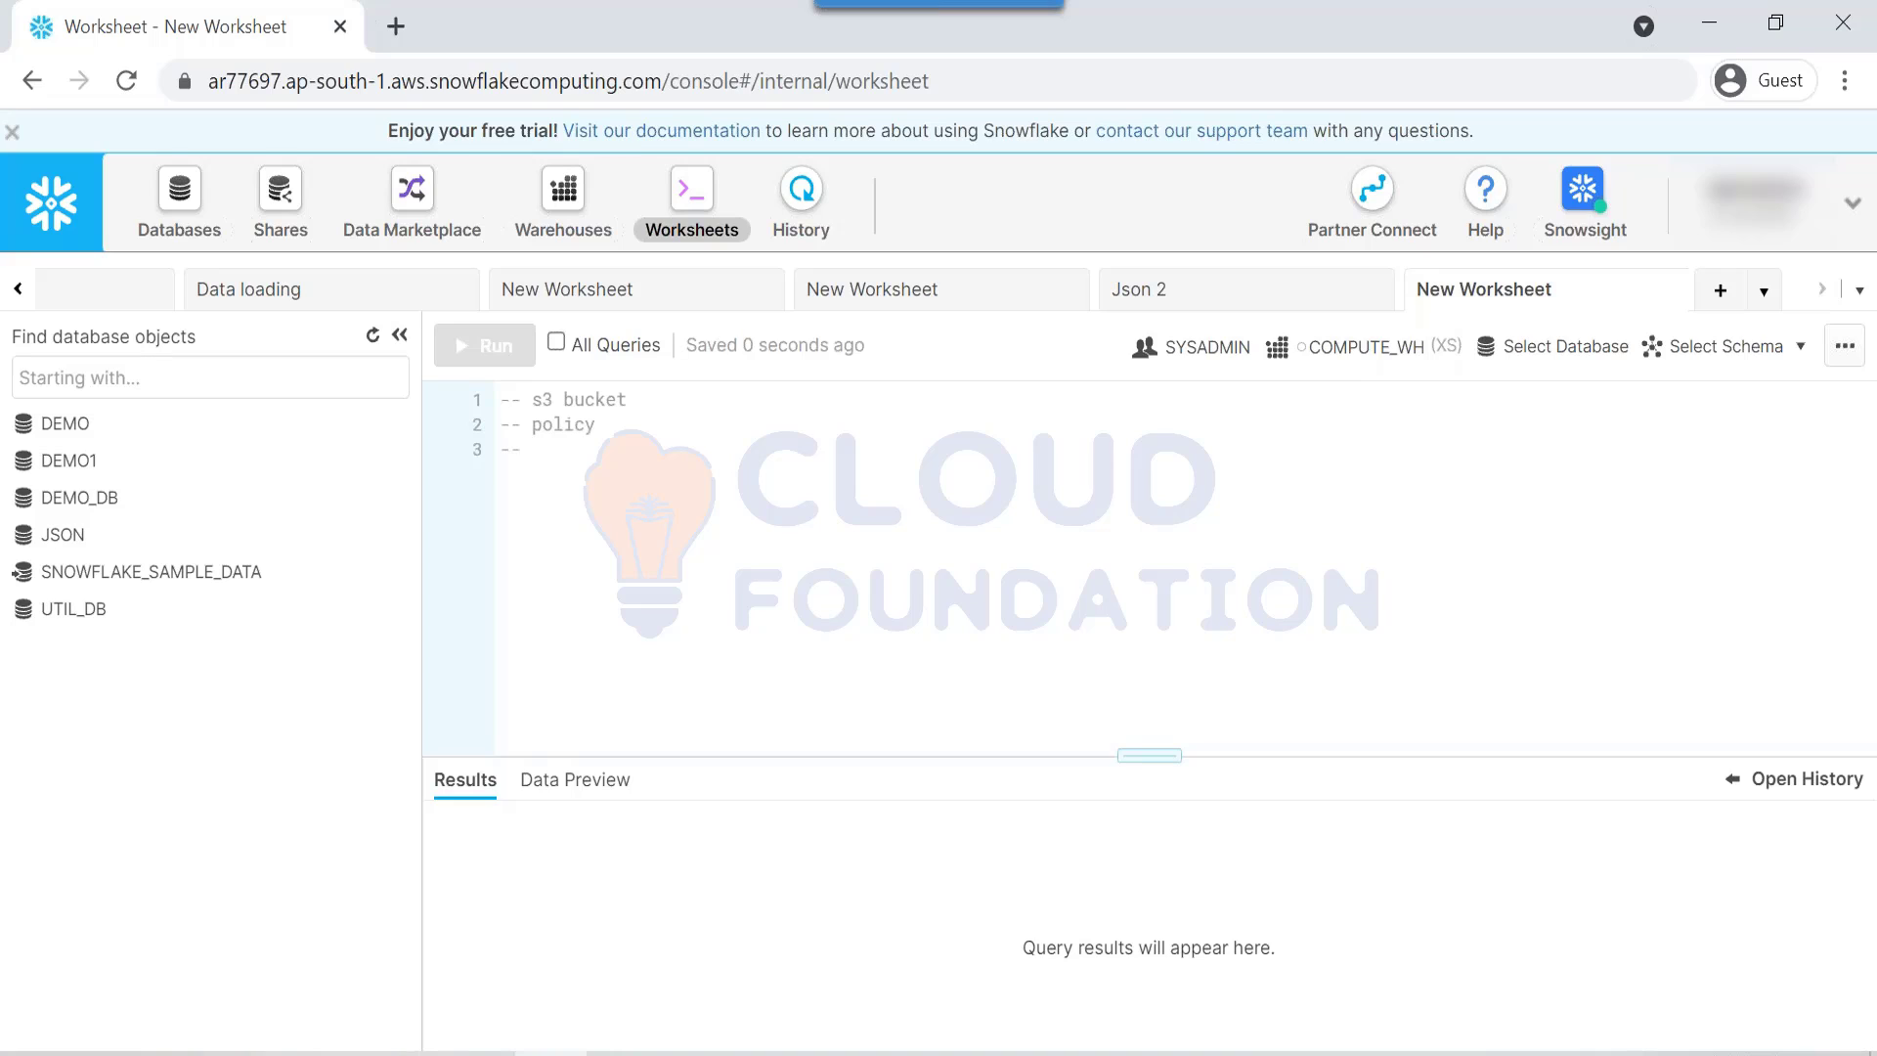
text( role)
key(Return)
text(-- ro)
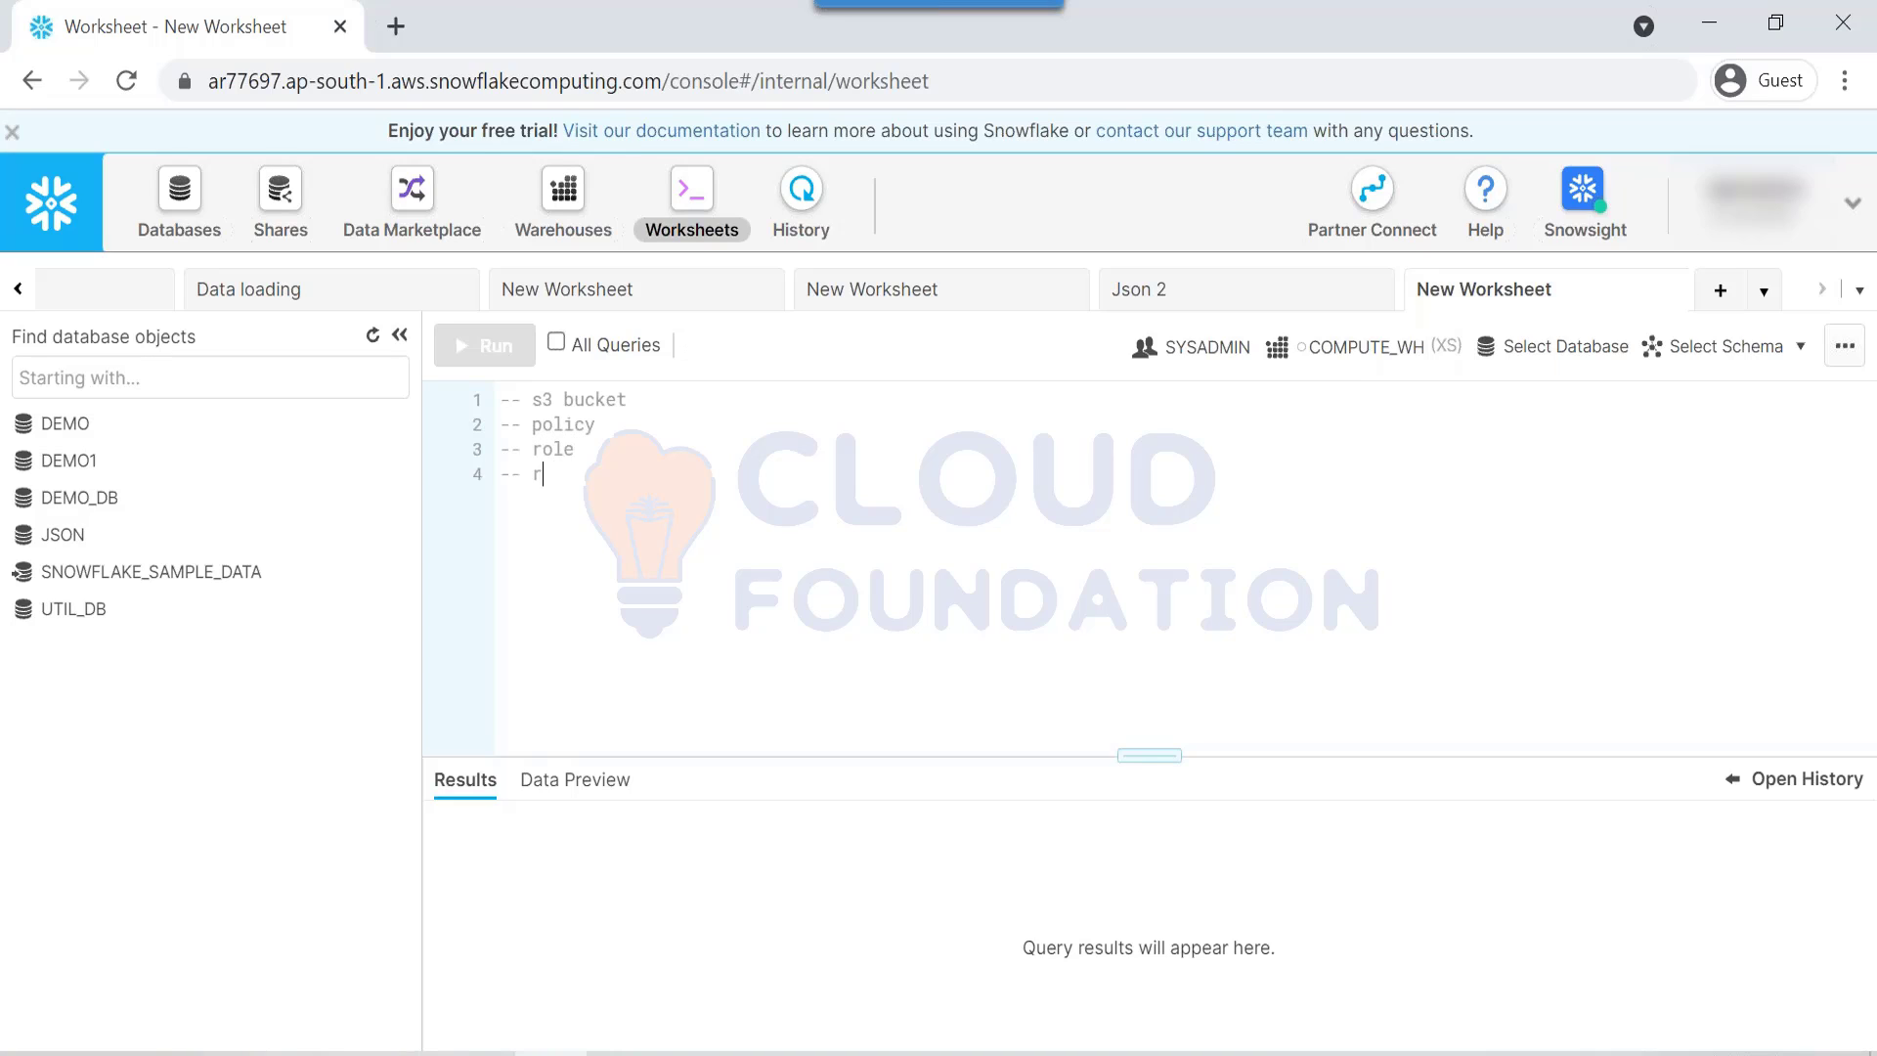
key(BackSpace)
key(BackSpace)
text(Integration object)
key(Return)
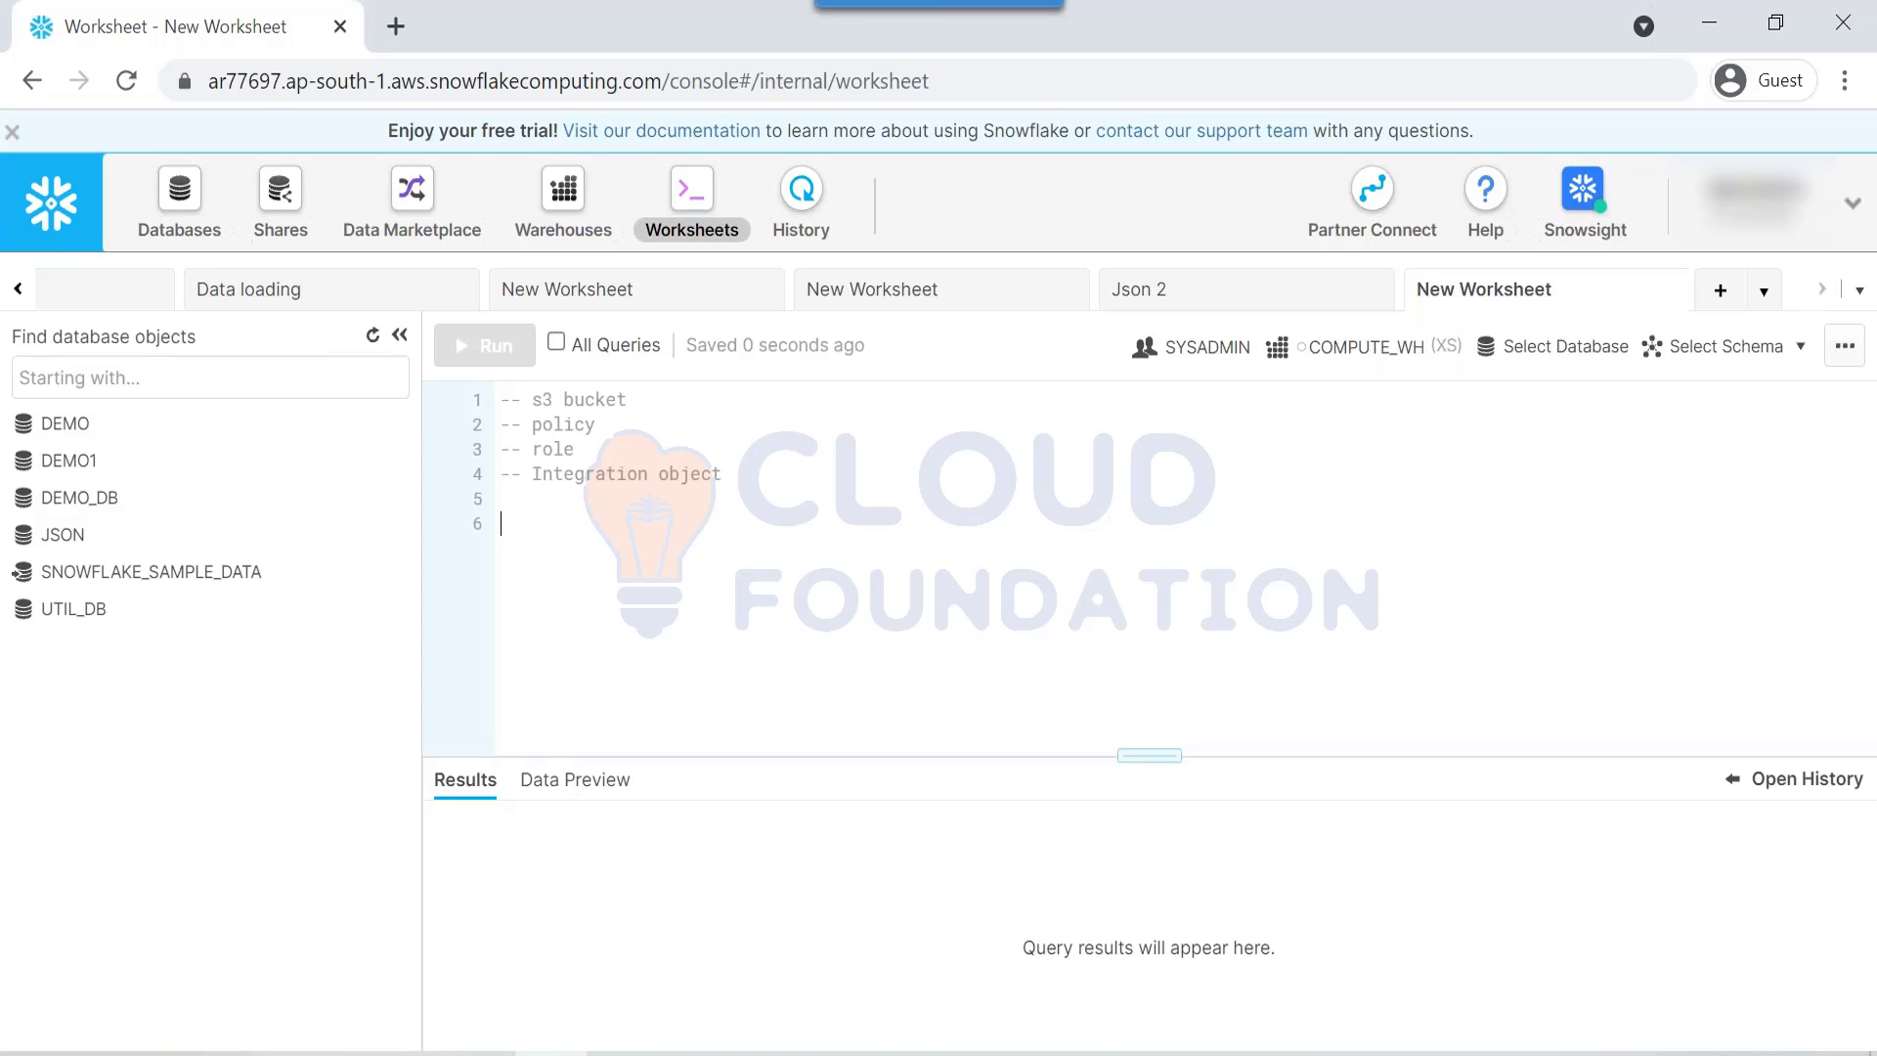
Step: Append '- uname/password' to the Integration object comment line
double_click(563, 473)
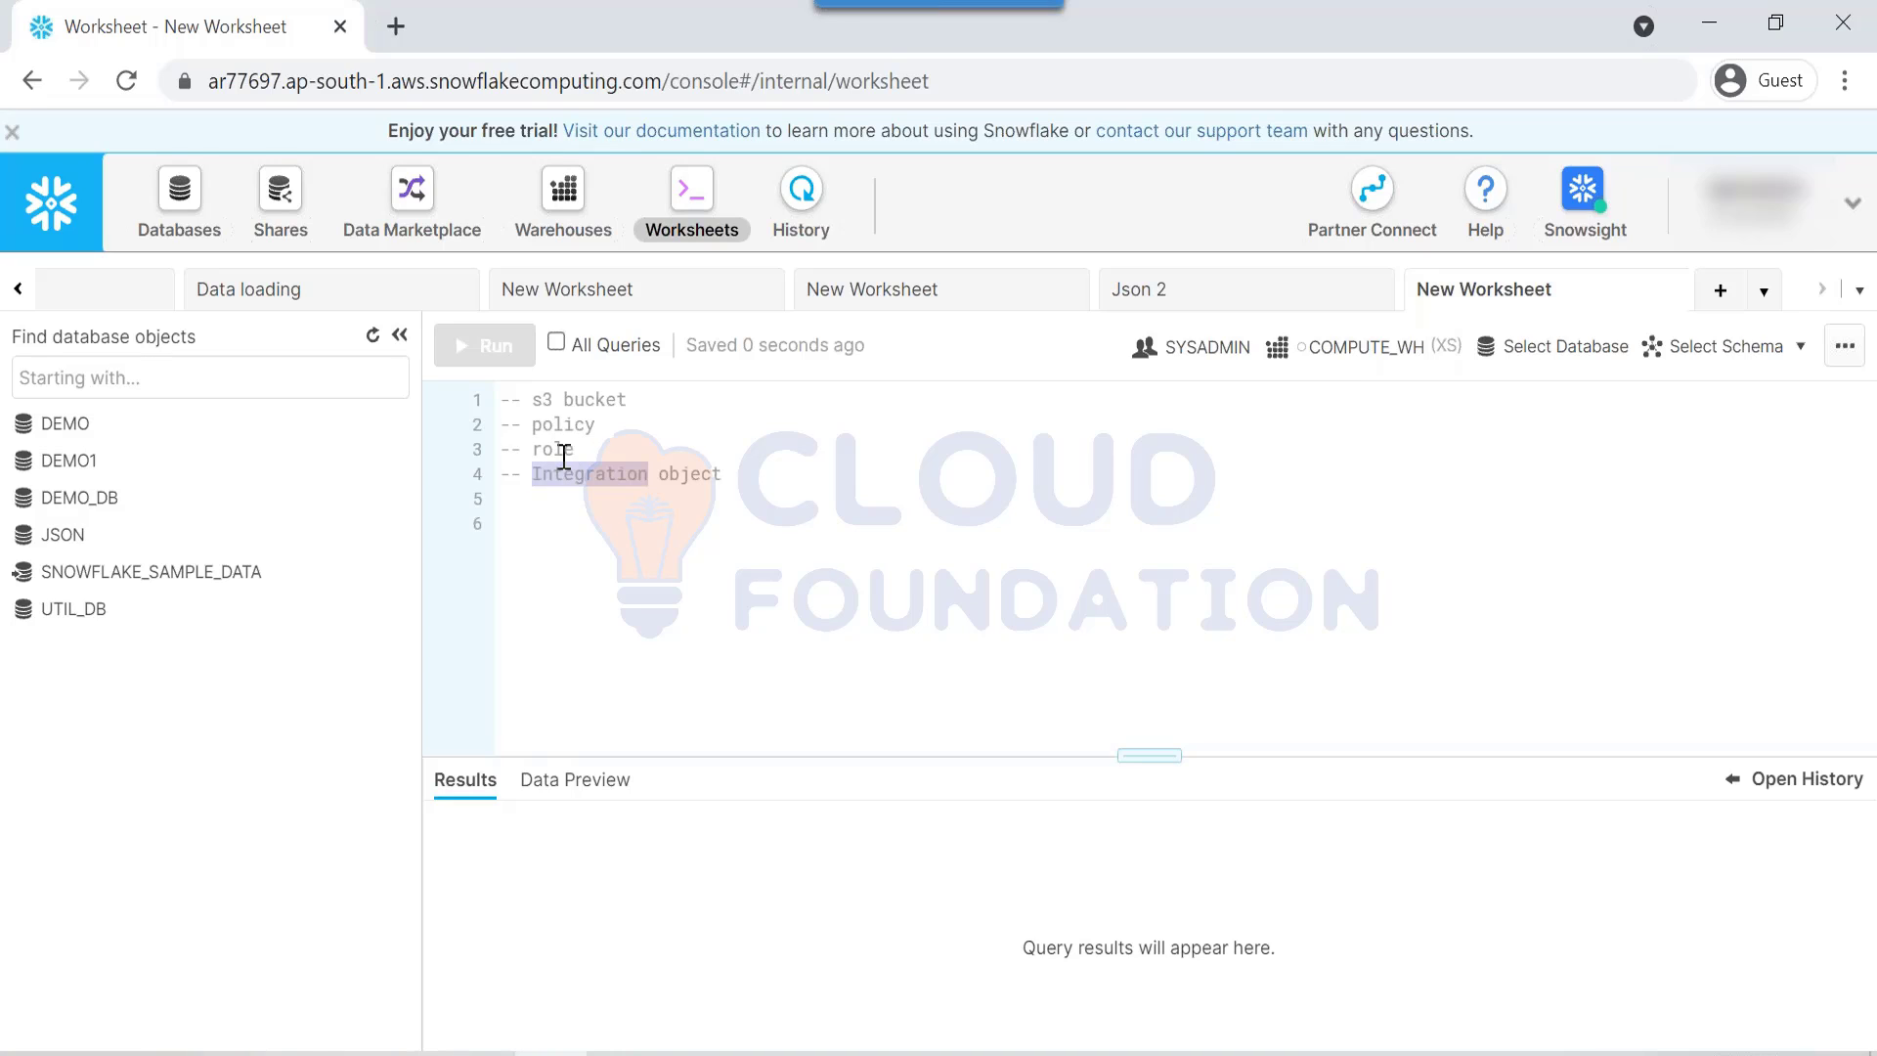
double_click(745, 483)
click(748, 483)
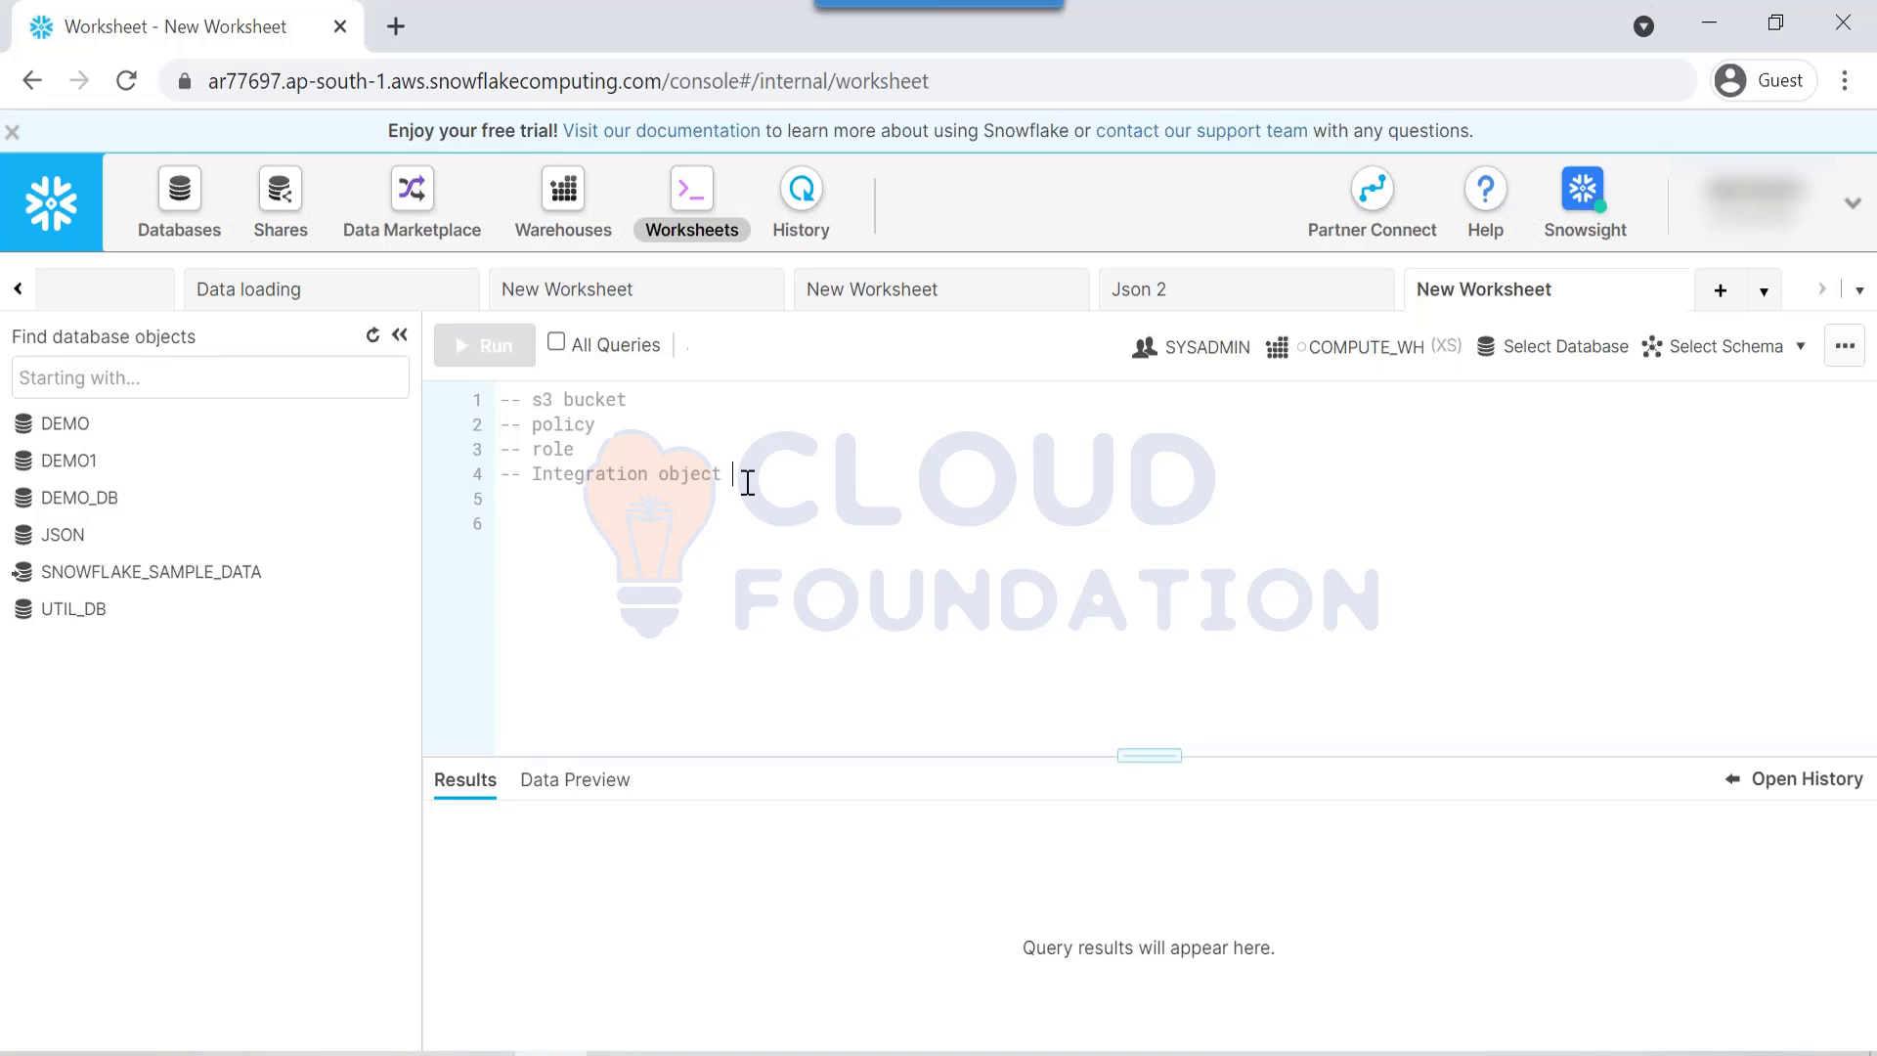
text(- uname)
key(BackSpace)
text(/password)
key(Return)
key(Return)
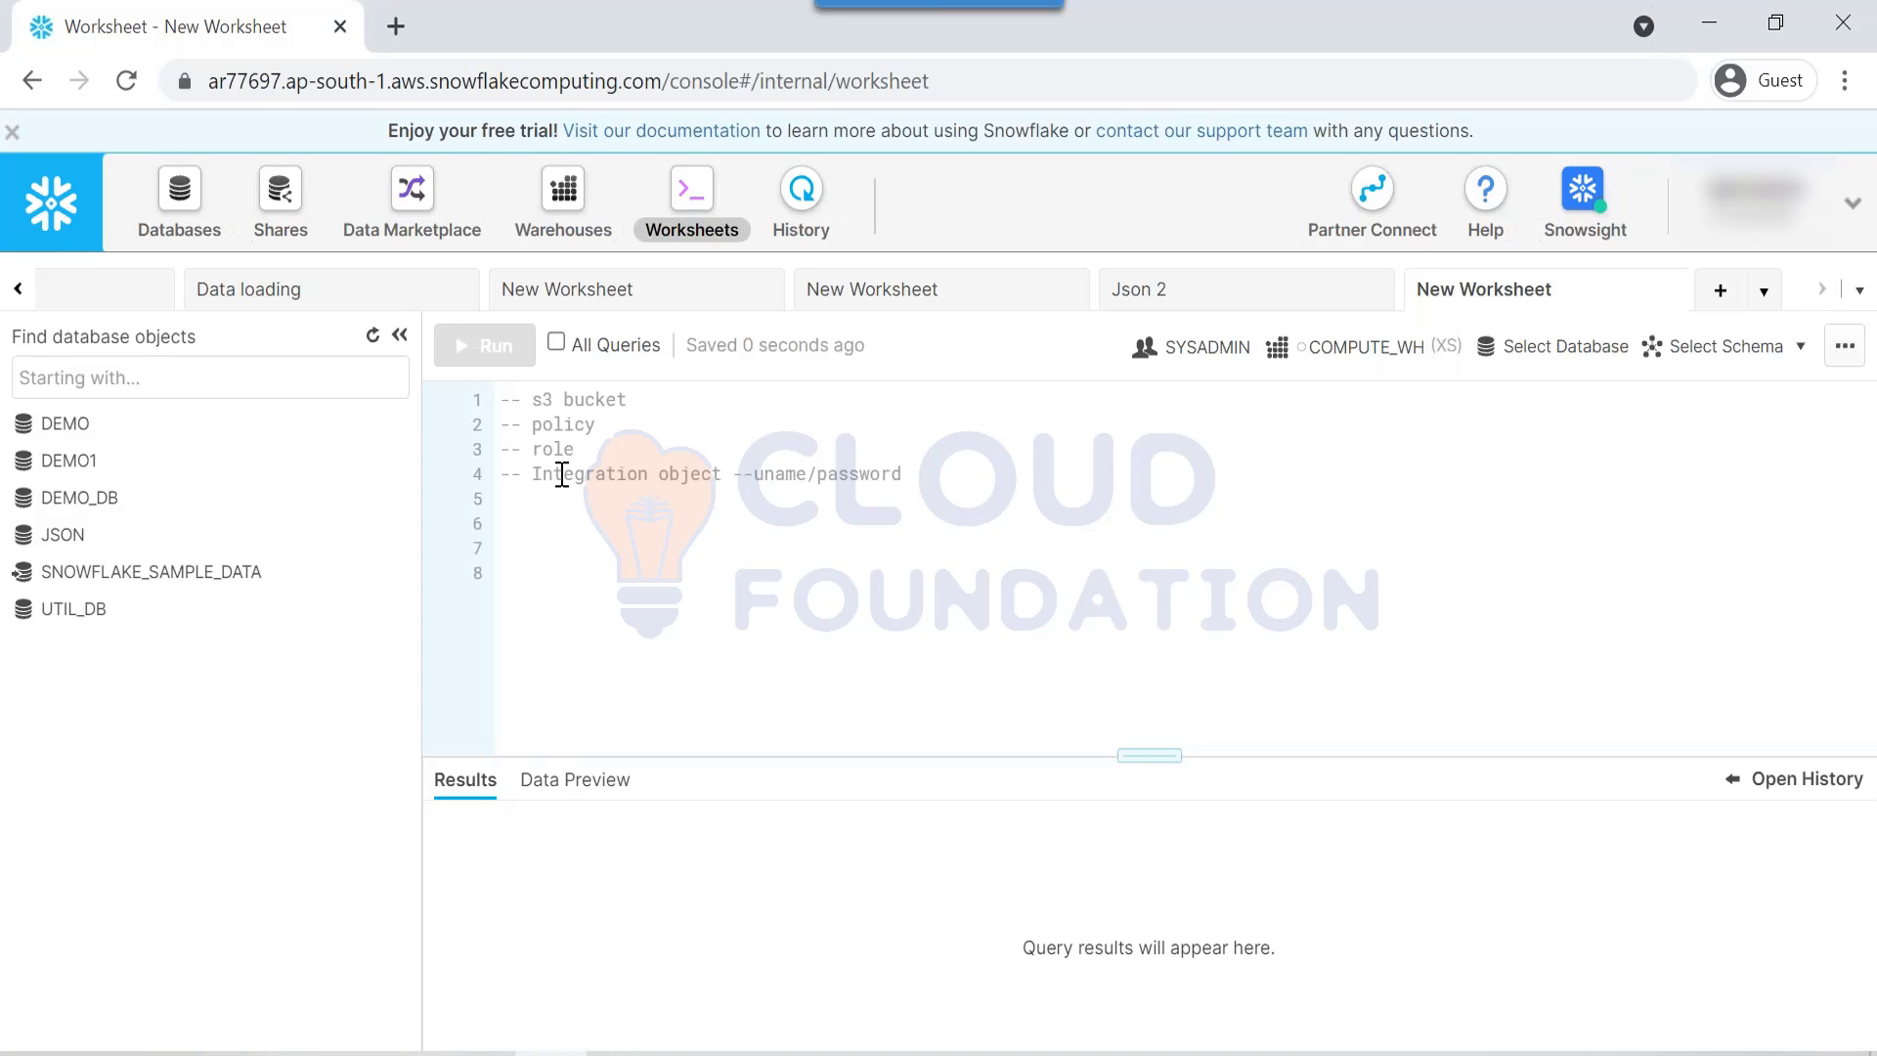
drag(563, 474, 899, 462)
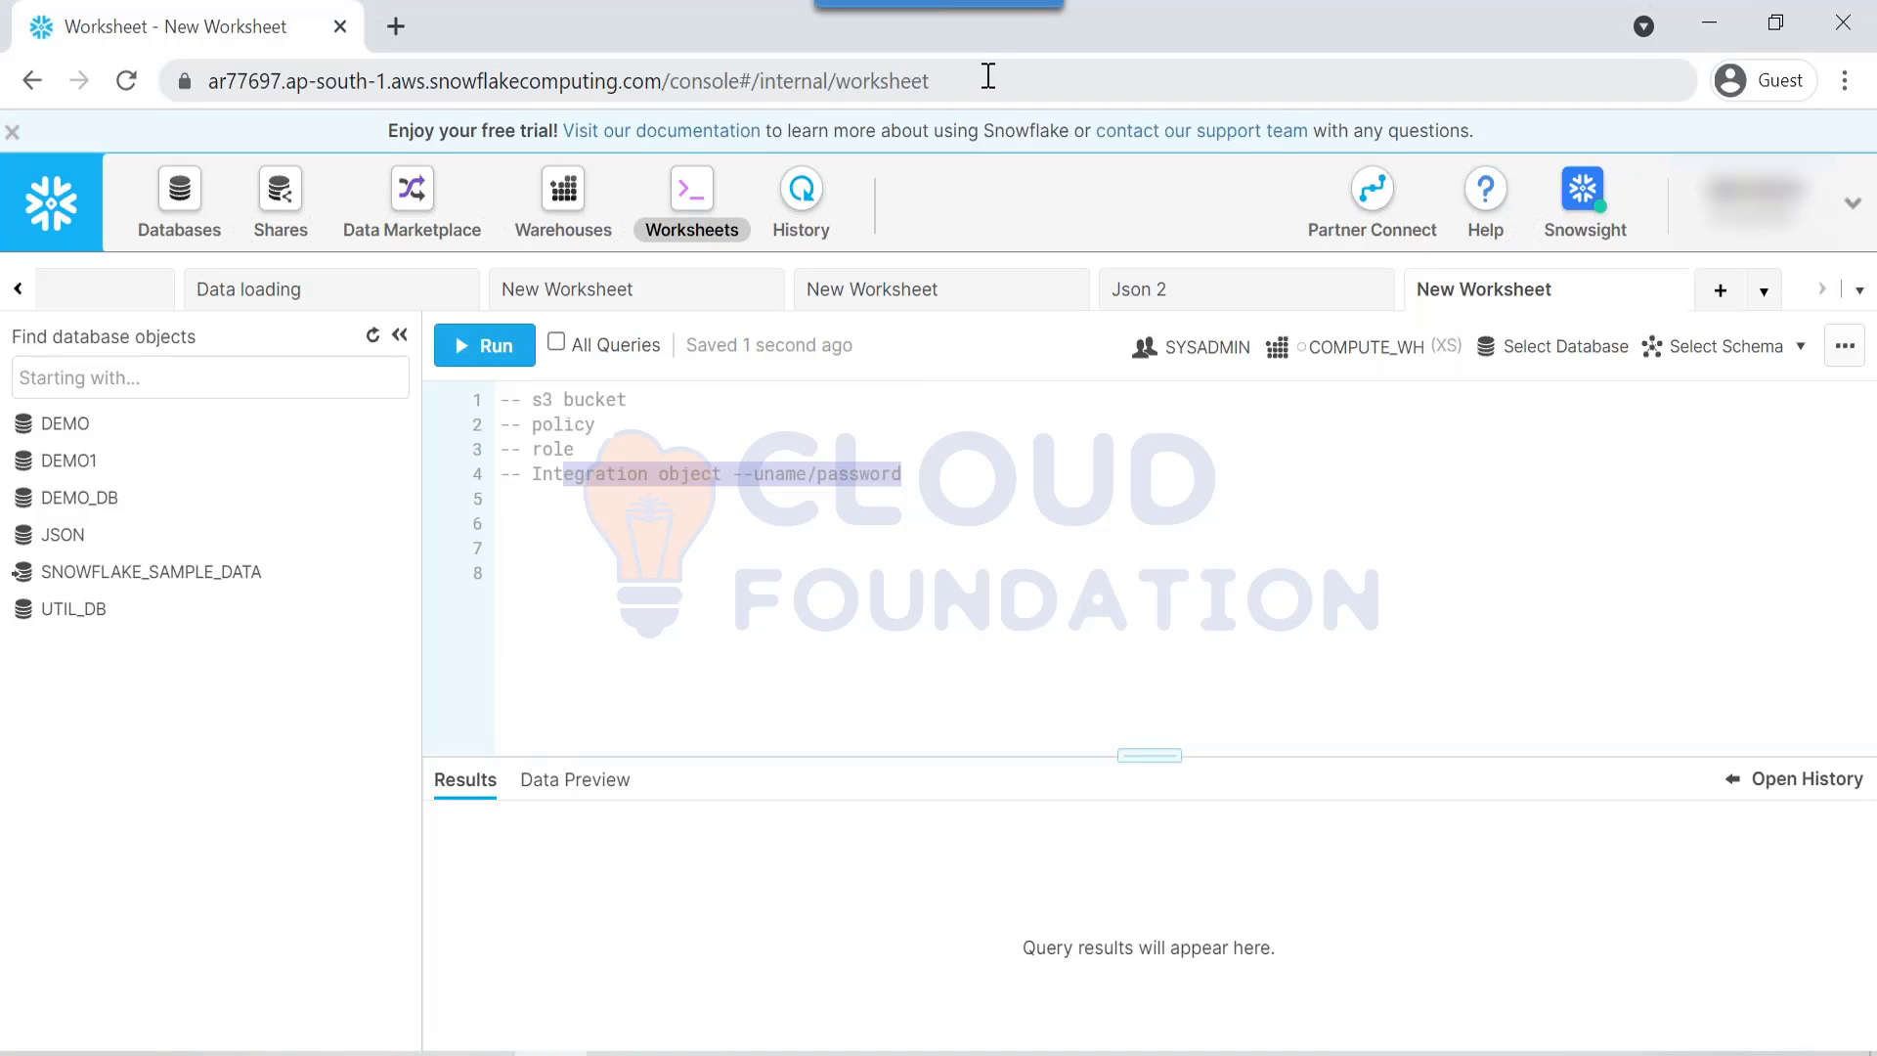
click(102, 292)
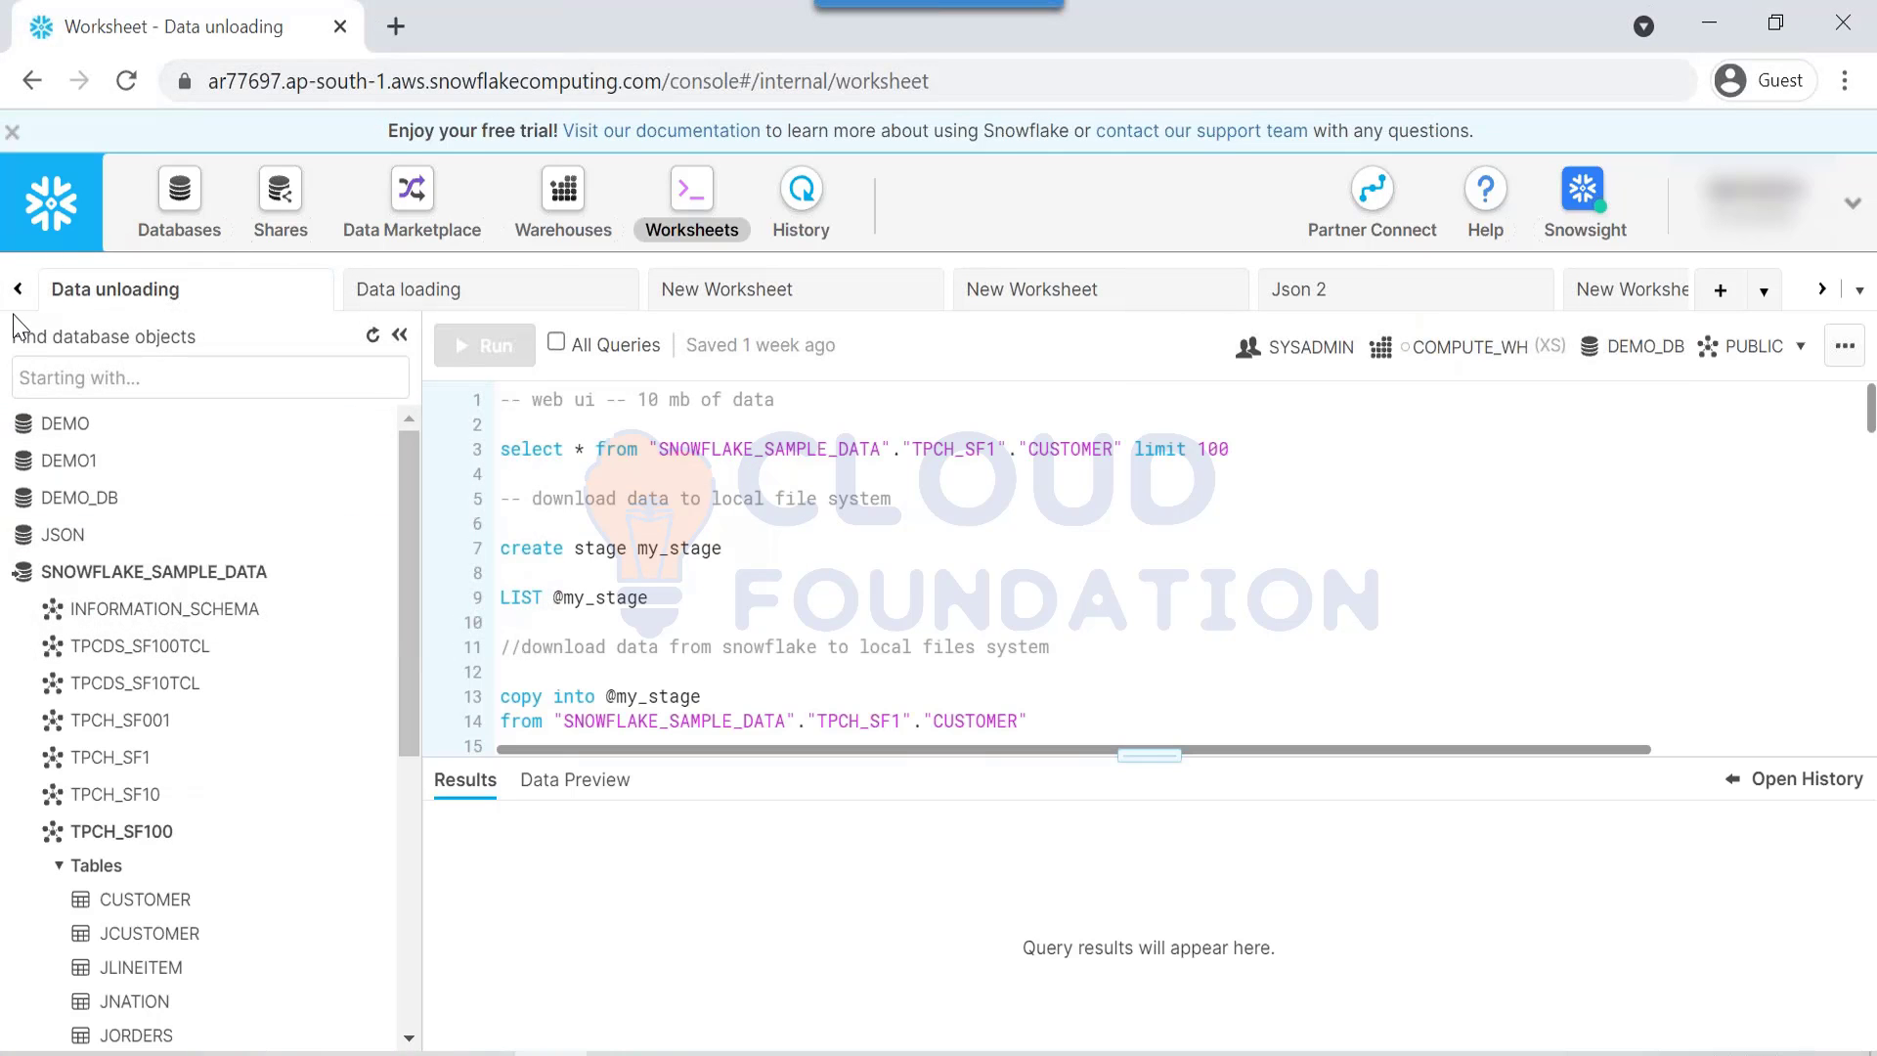
click(17, 288)
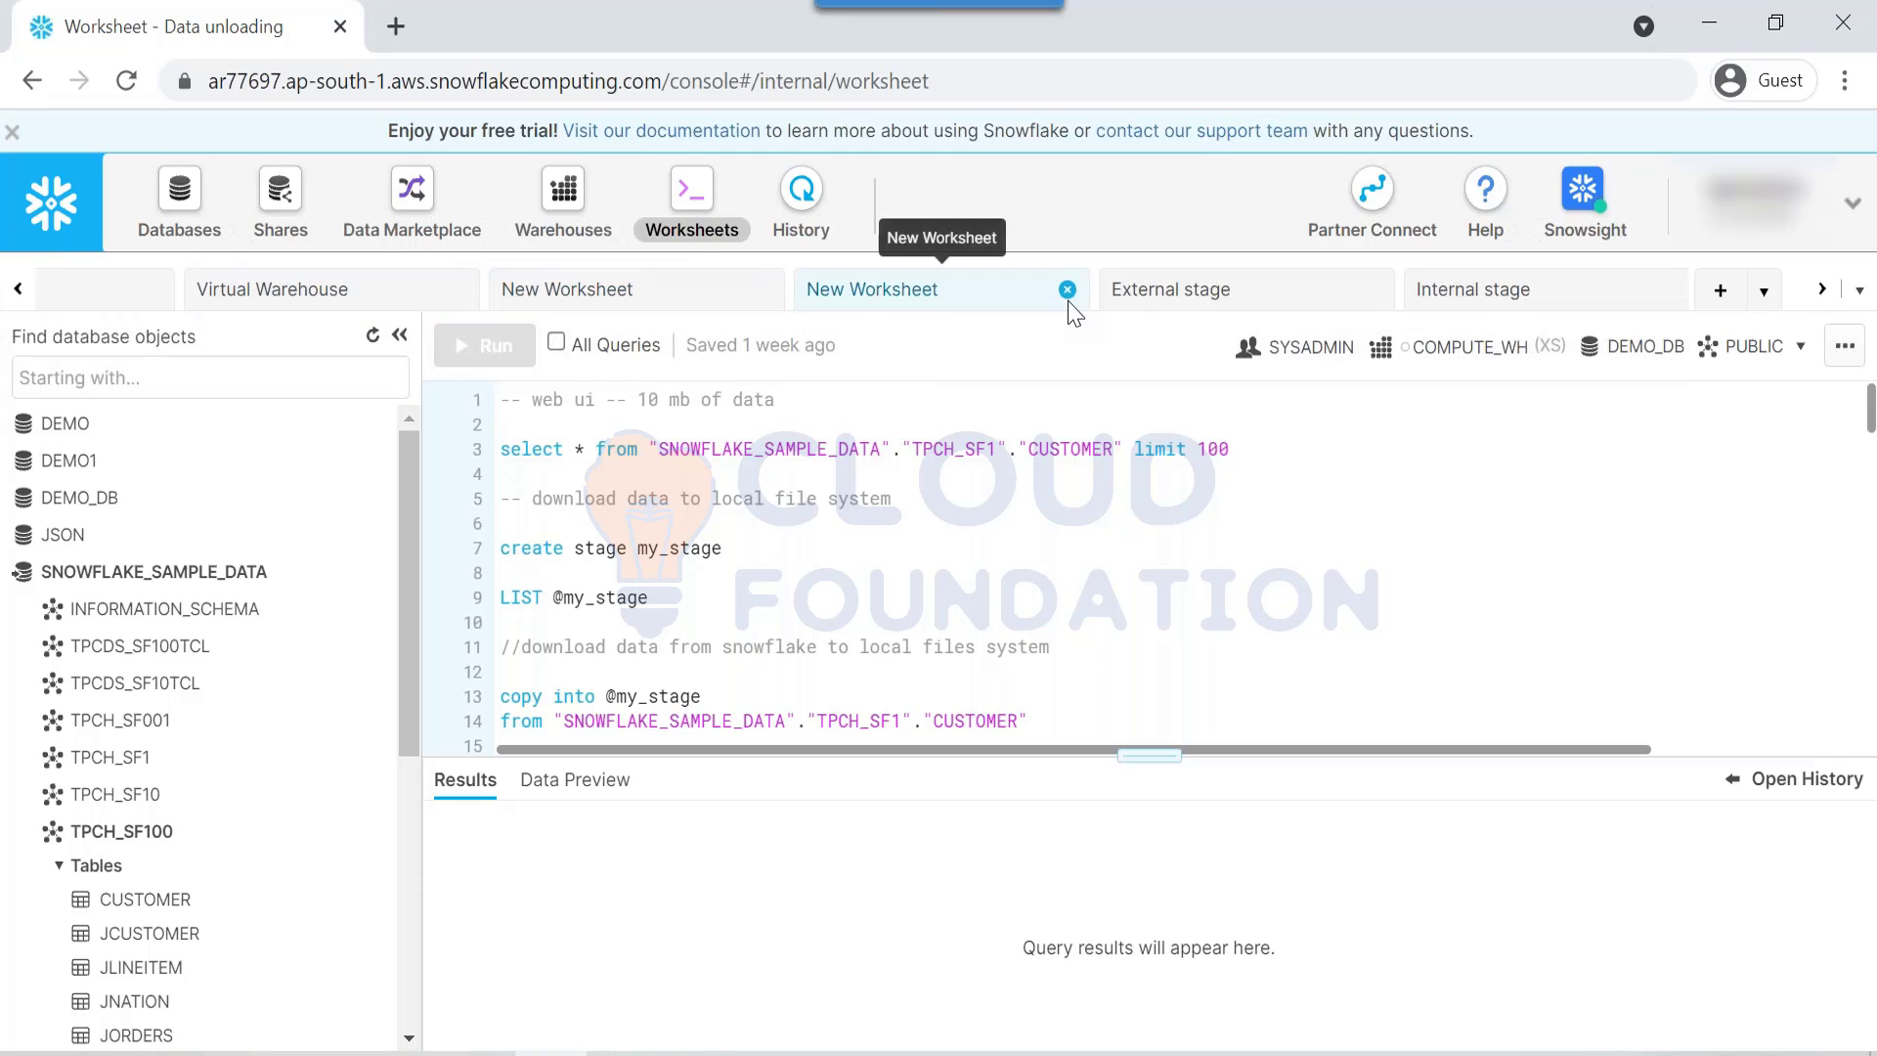
click(1119, 289)
scroll(813, 640, down, 5)
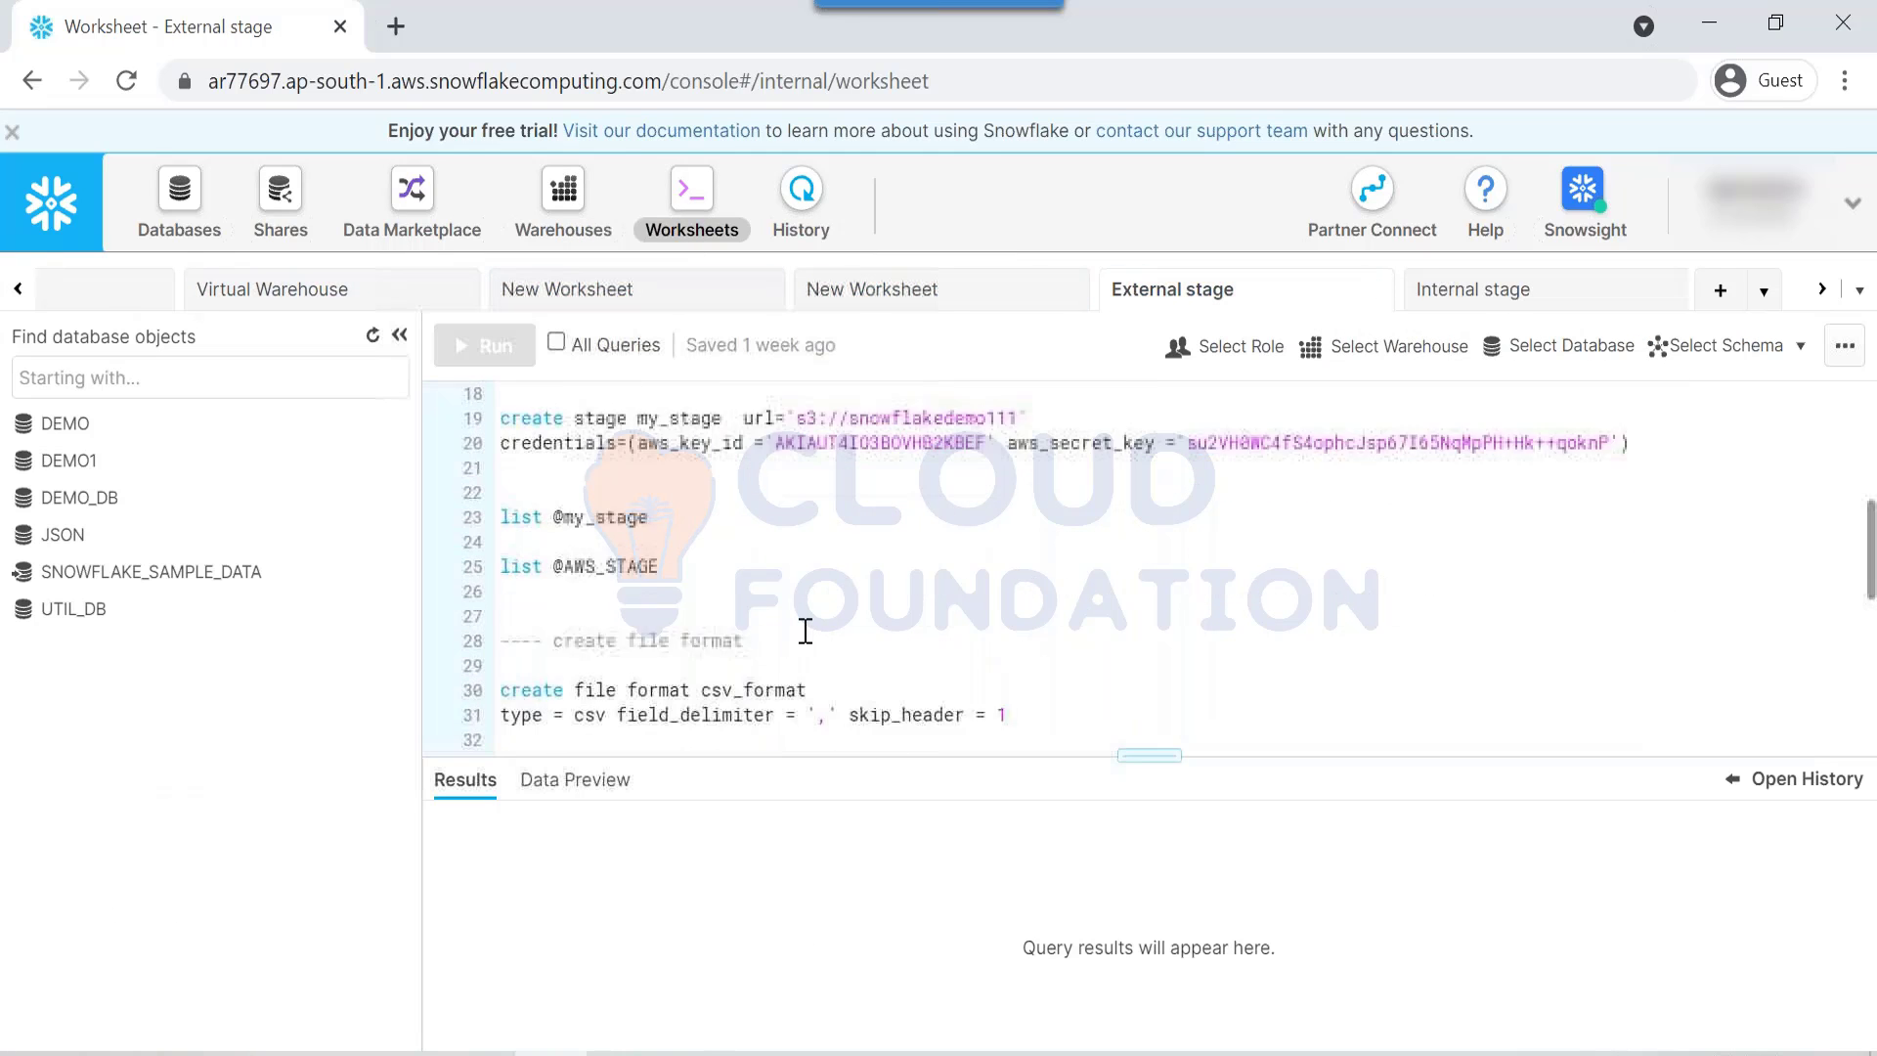
scroll(804, 630, up, 2)
click(596, 606)
drag(596, 603, 489, 538)
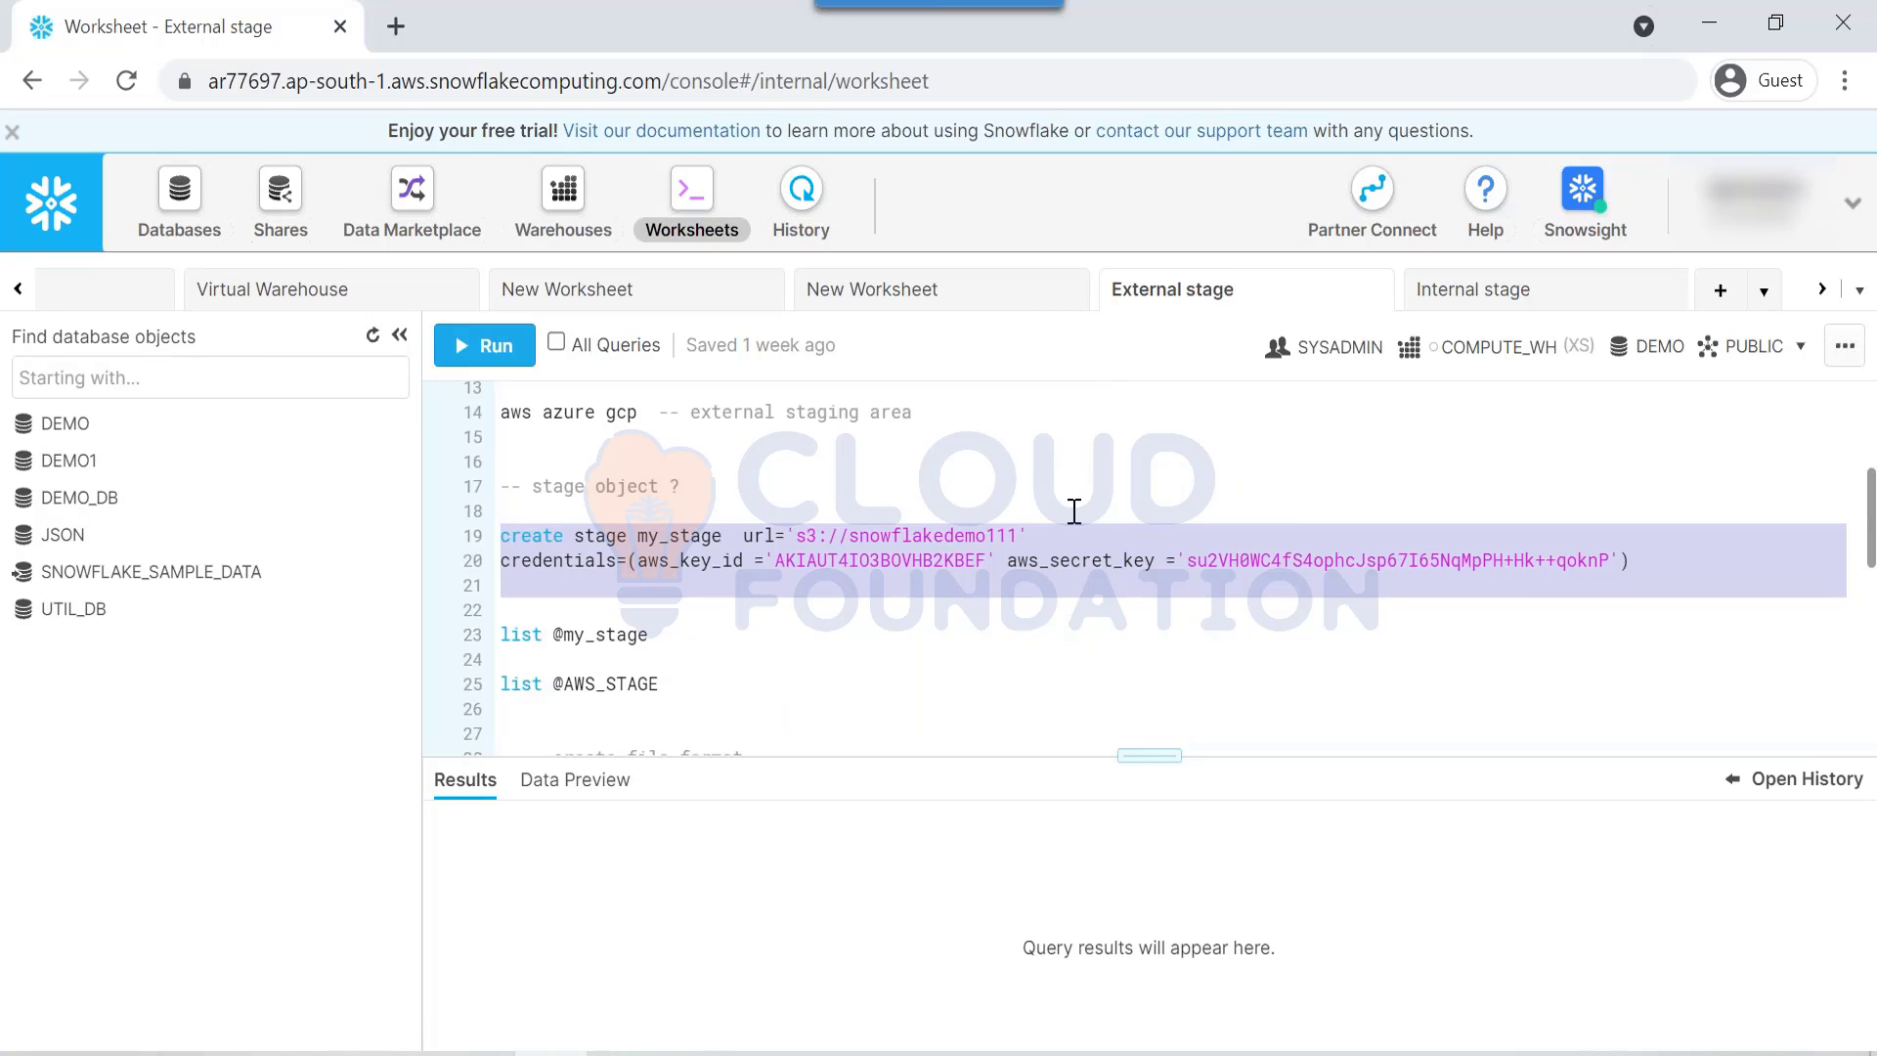
click(851, 581)
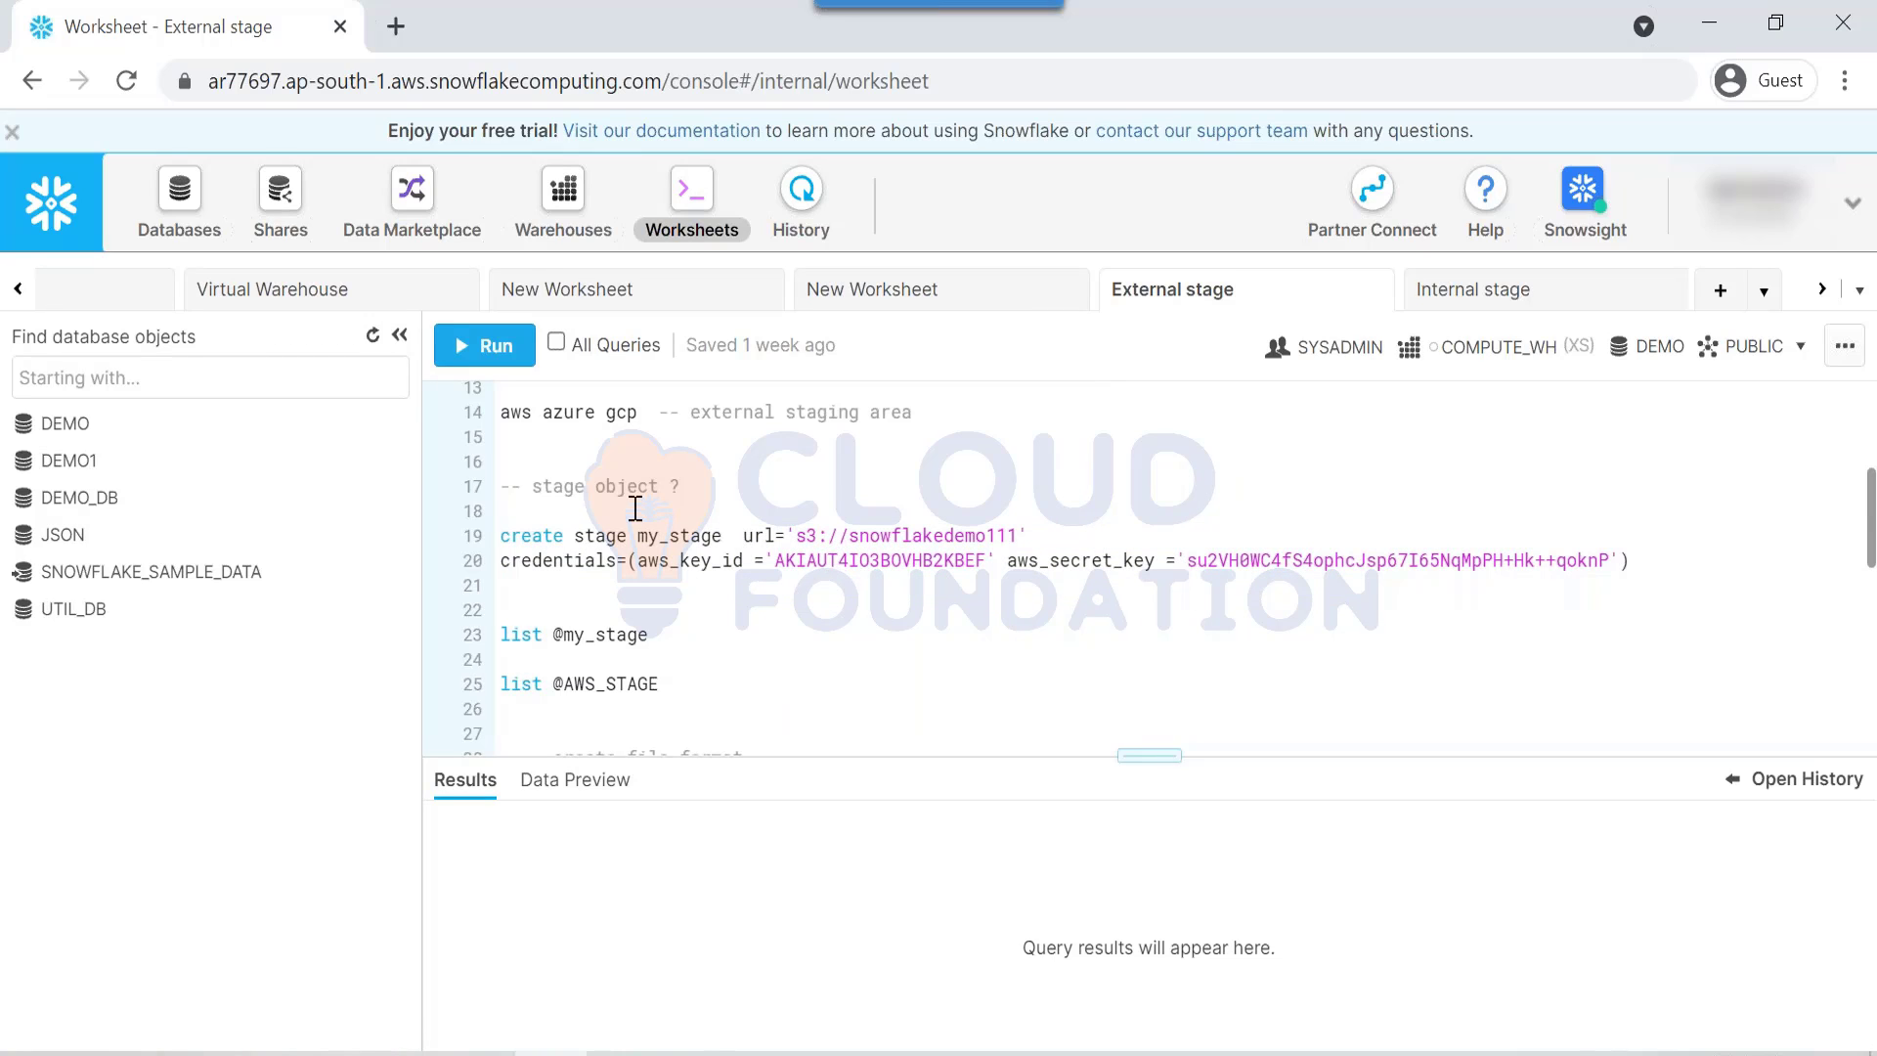
shift+click(684, 540)
click(1070, 565)
double_click(1070, 565)
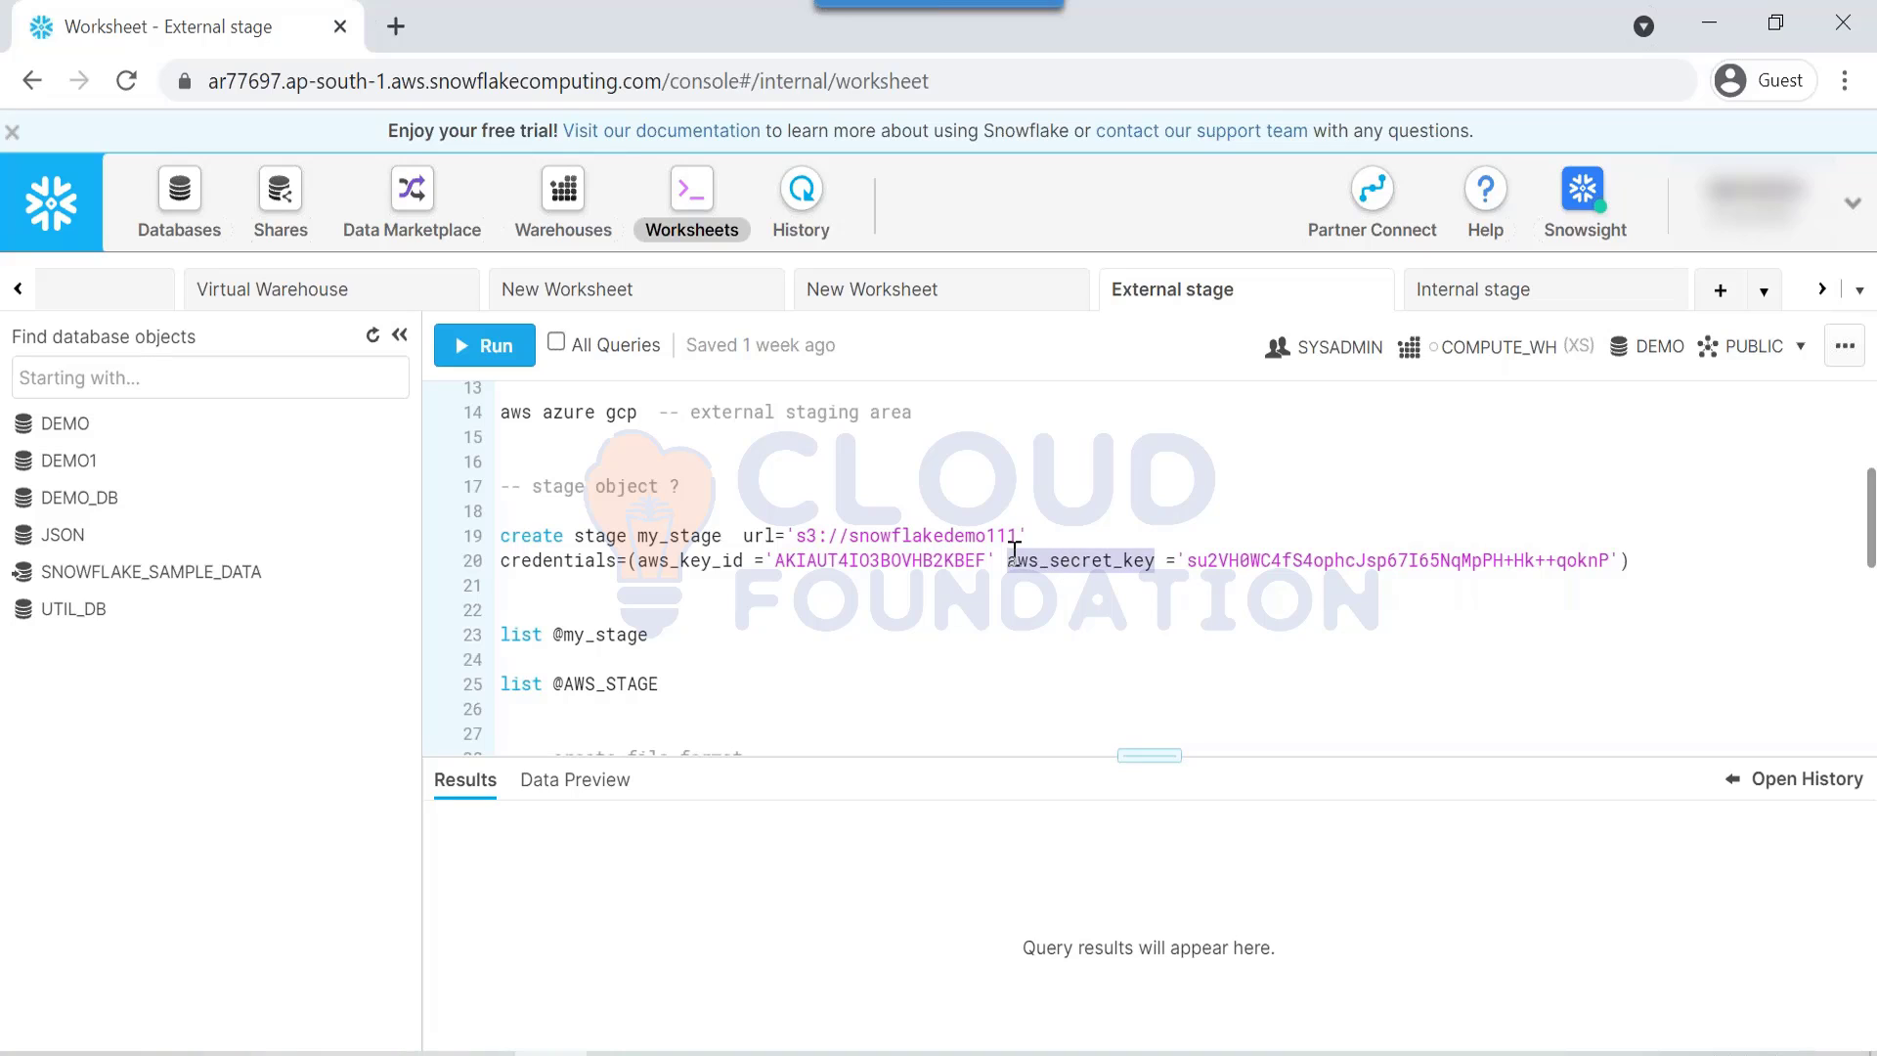
click(628, 534)
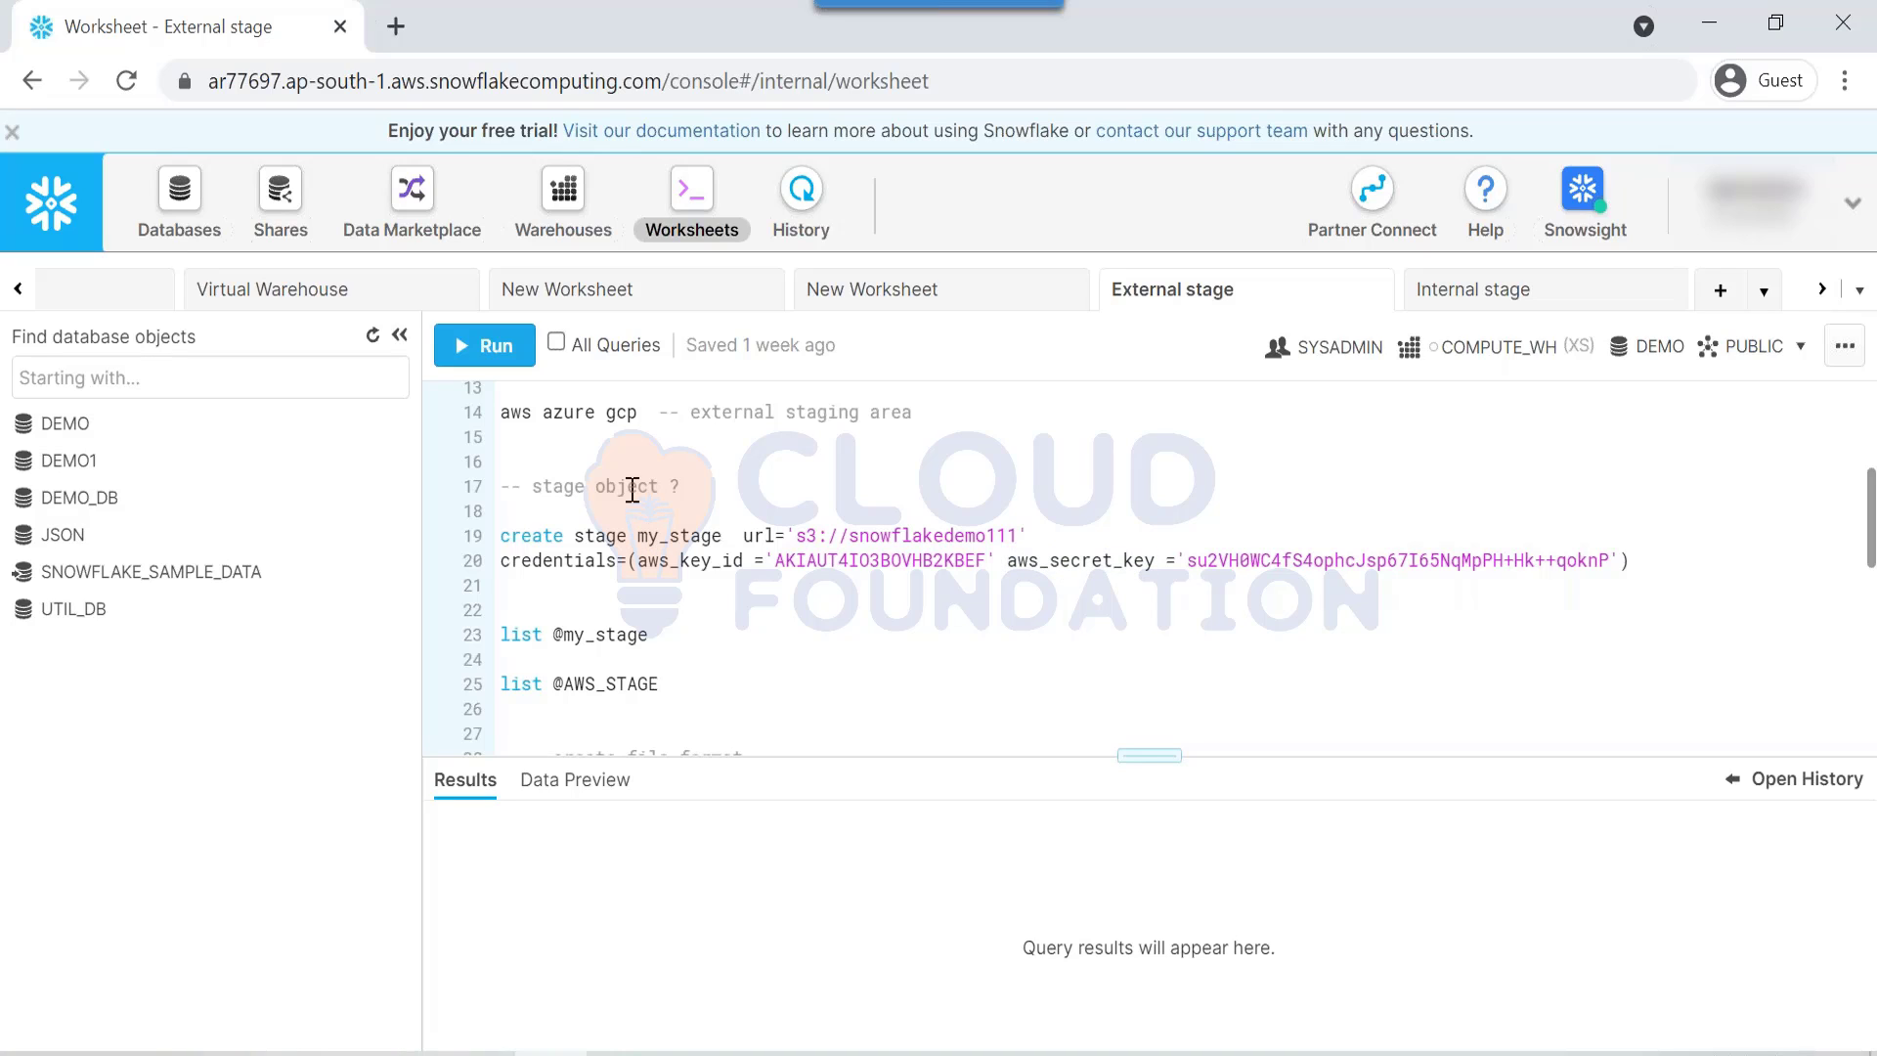
drag(519, 566, 1588, 565)
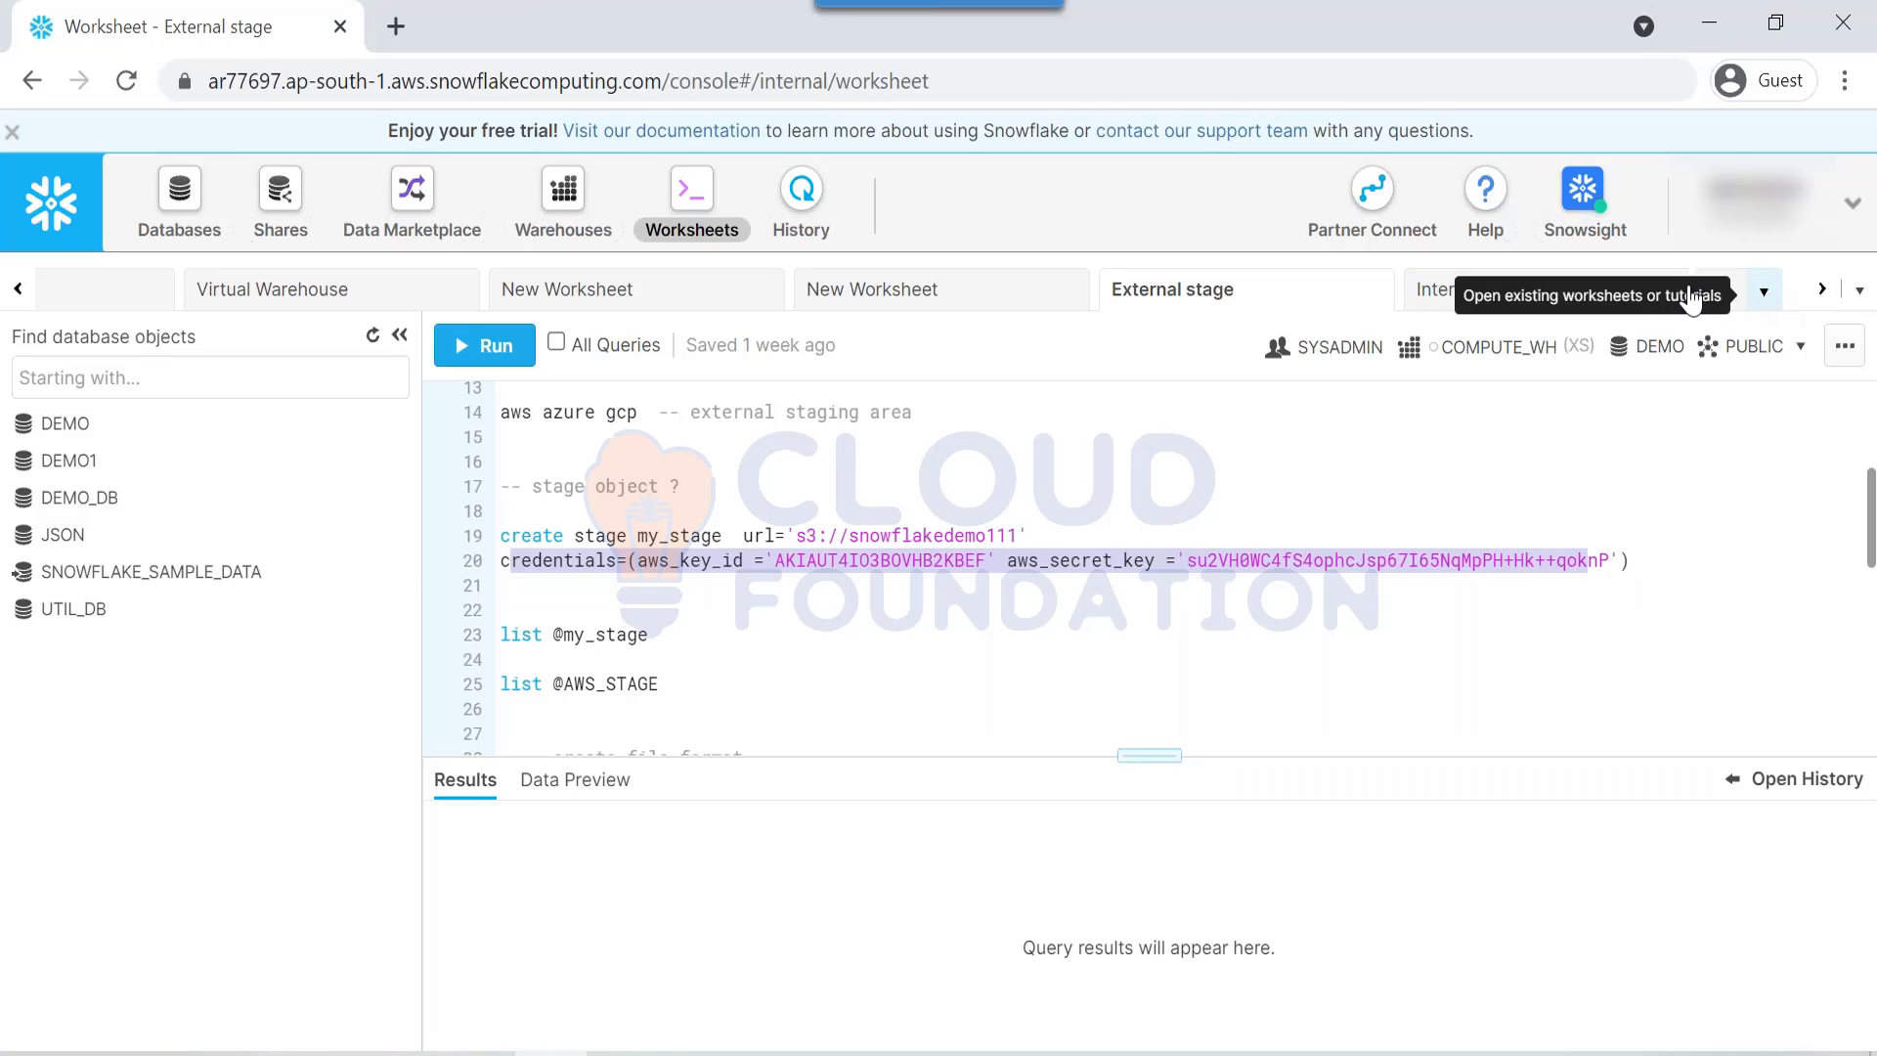
click(1823, 299)
click(1822, 300)
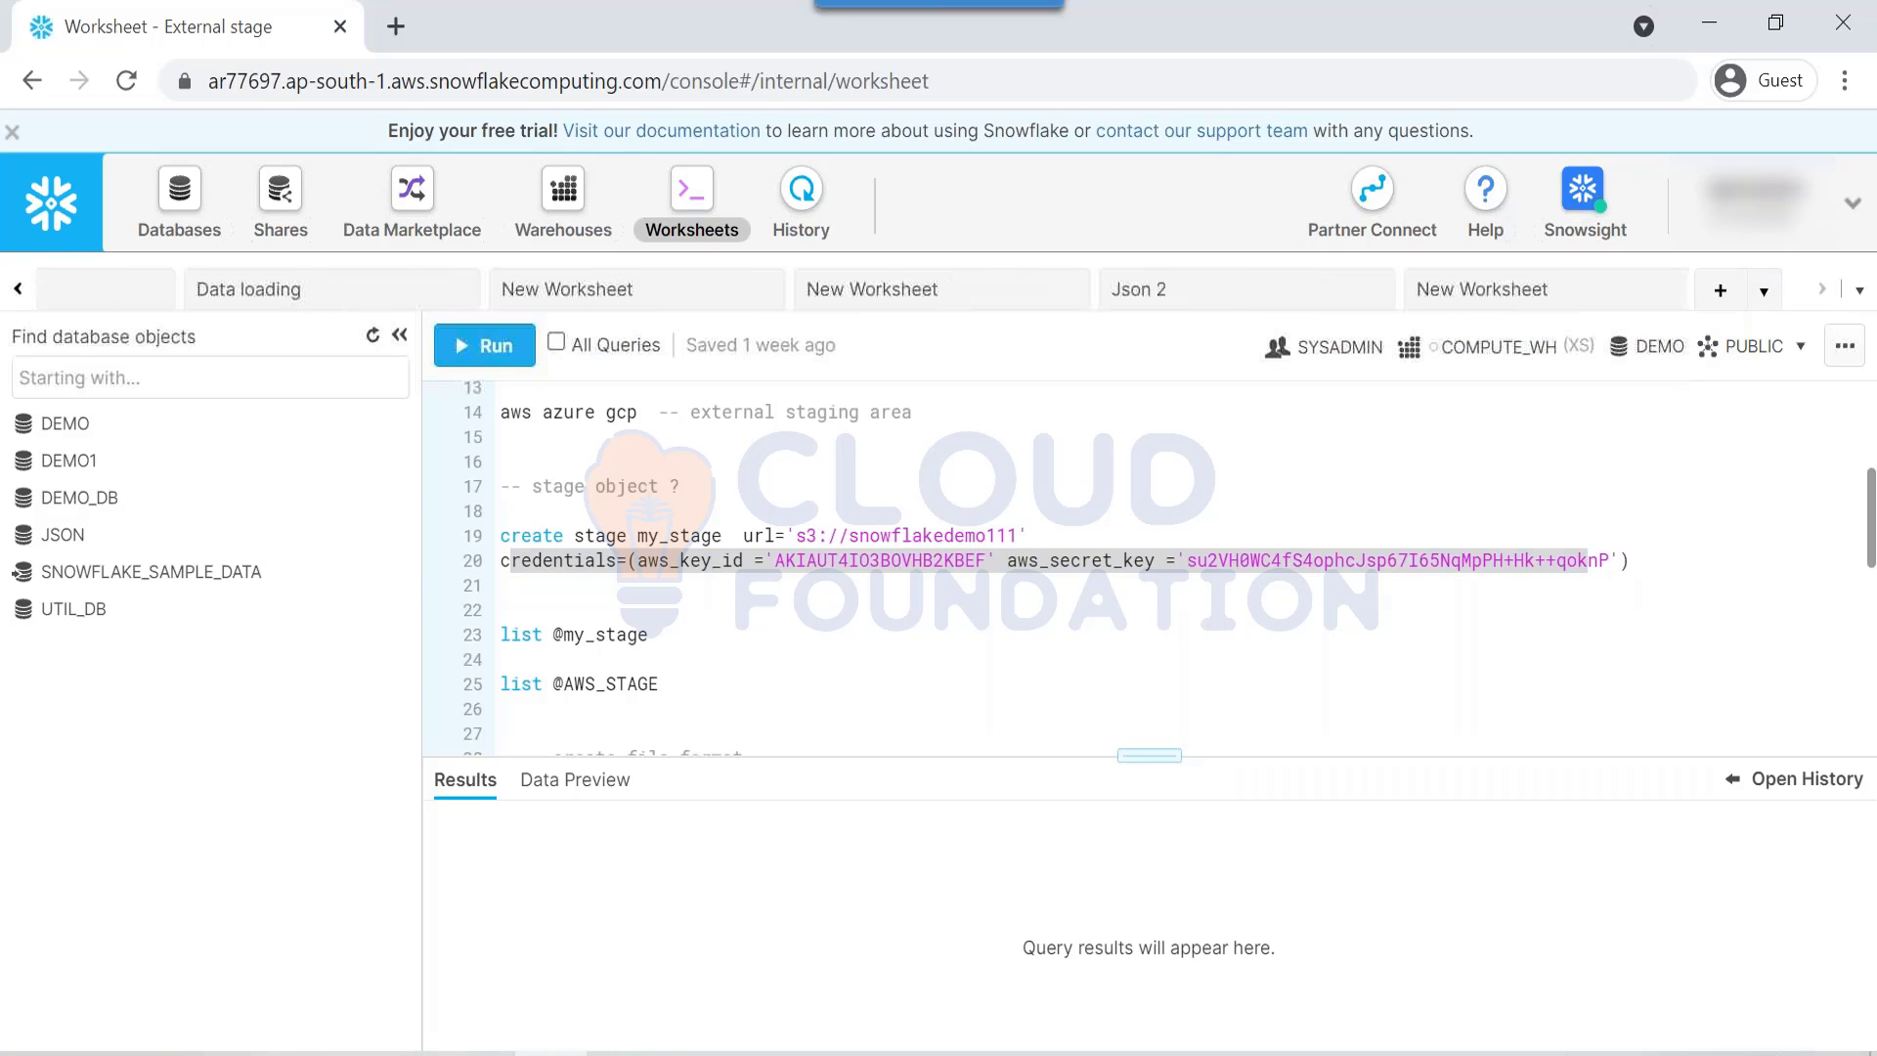
click(1516, 293)
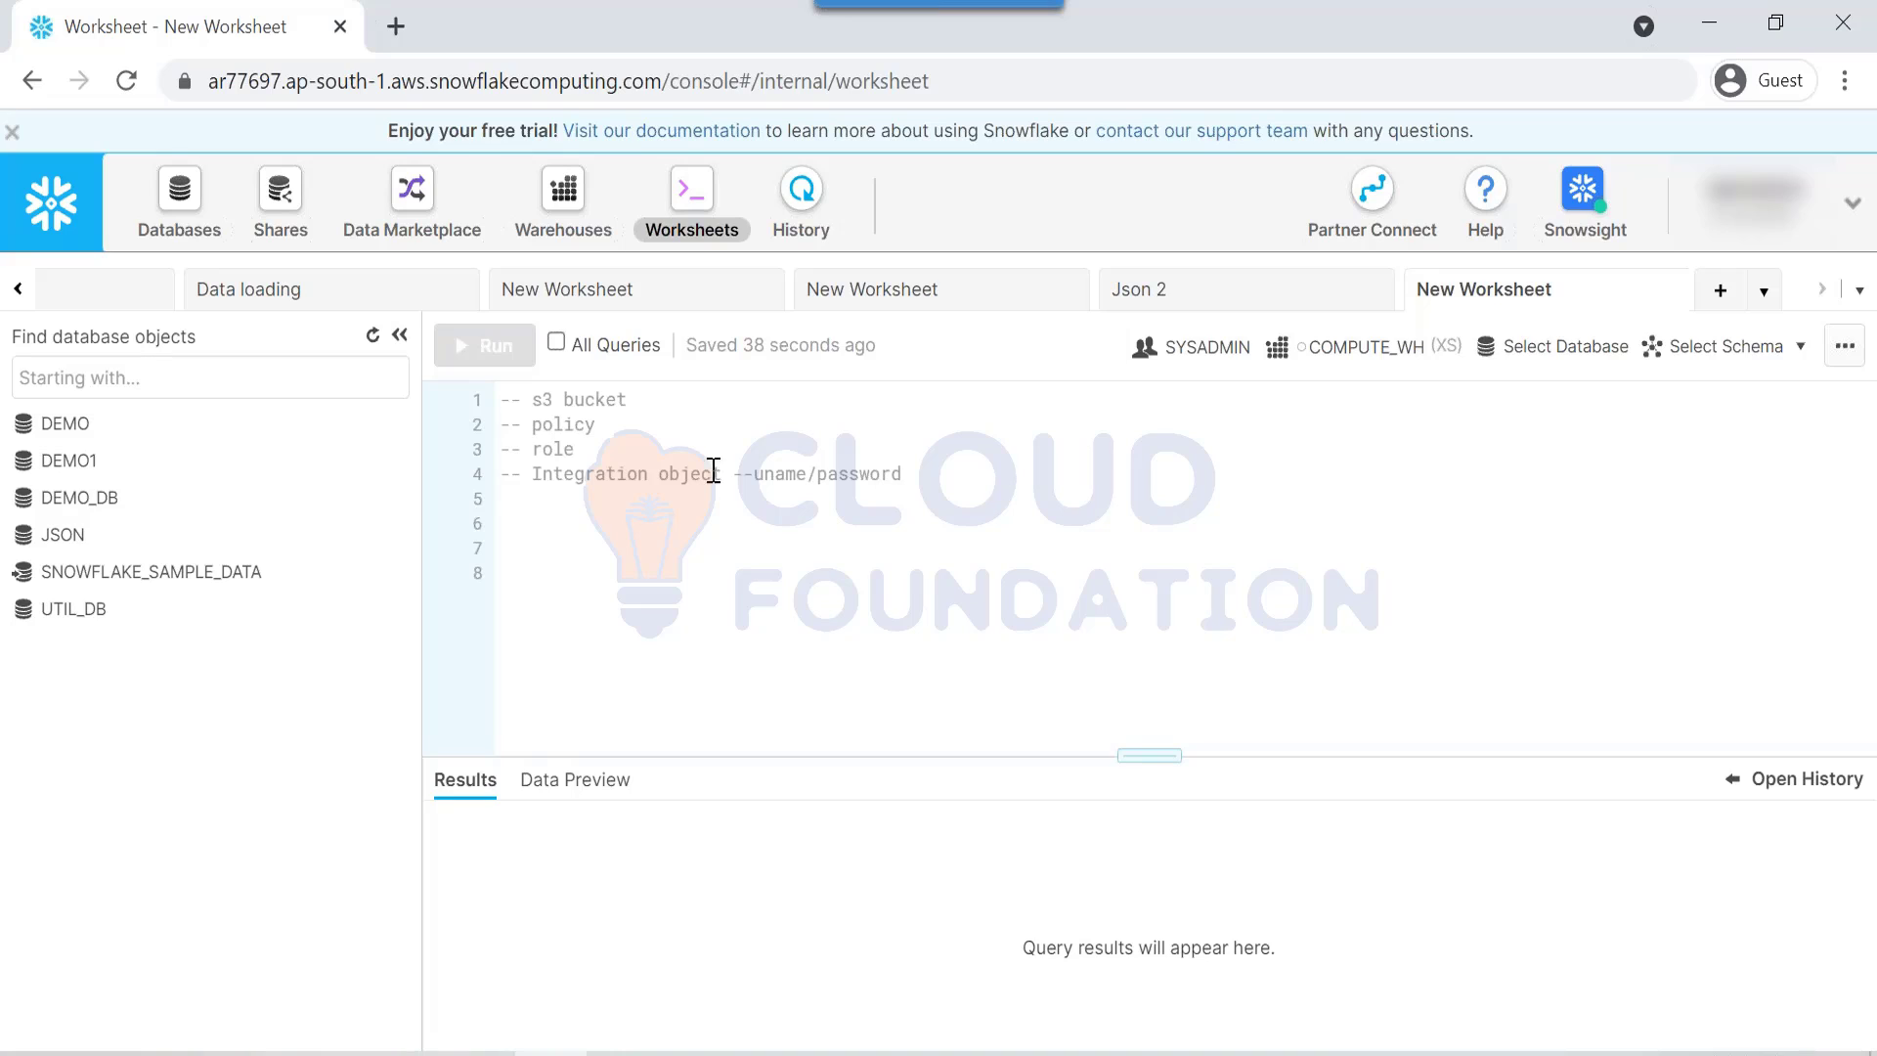
Step: Add a new line reading 'aws private link' below the Integration object note
drag(756, 473, 959, 499)
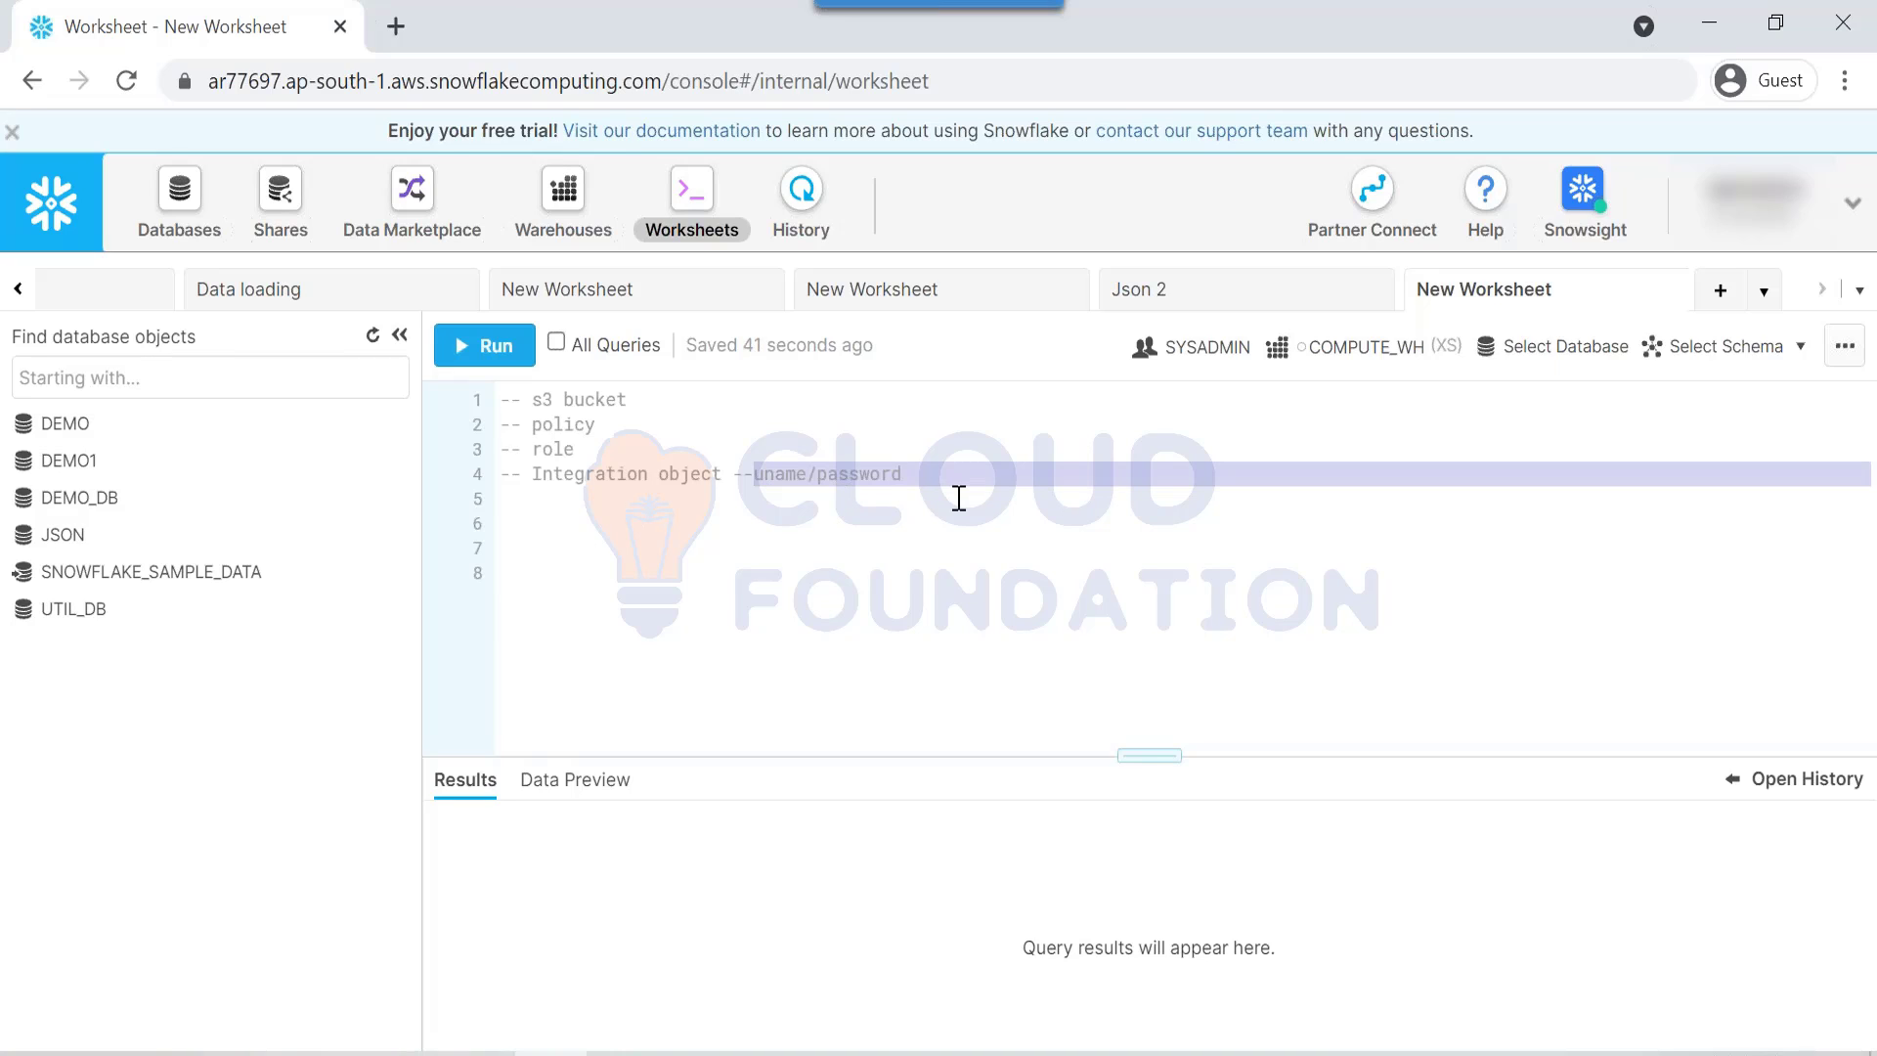
click(958, 499)
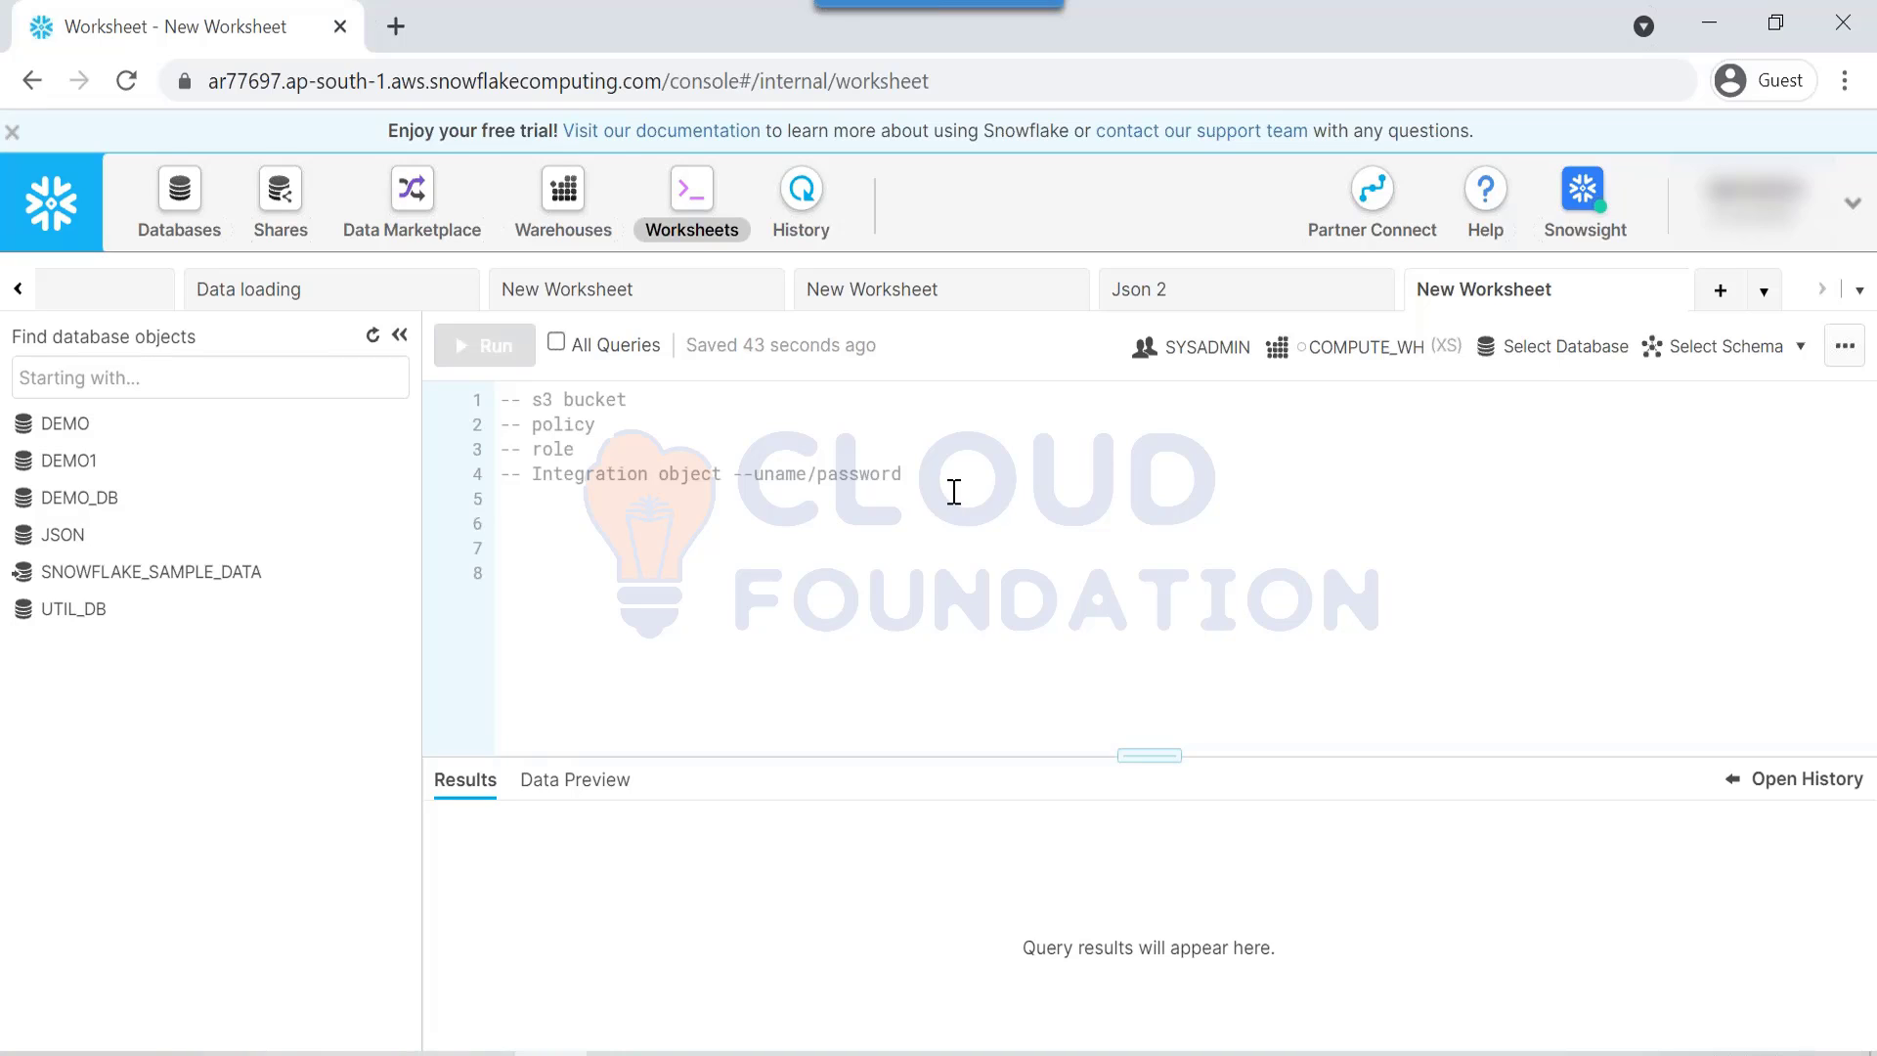
click(953, 475)
double_click(614, 475)
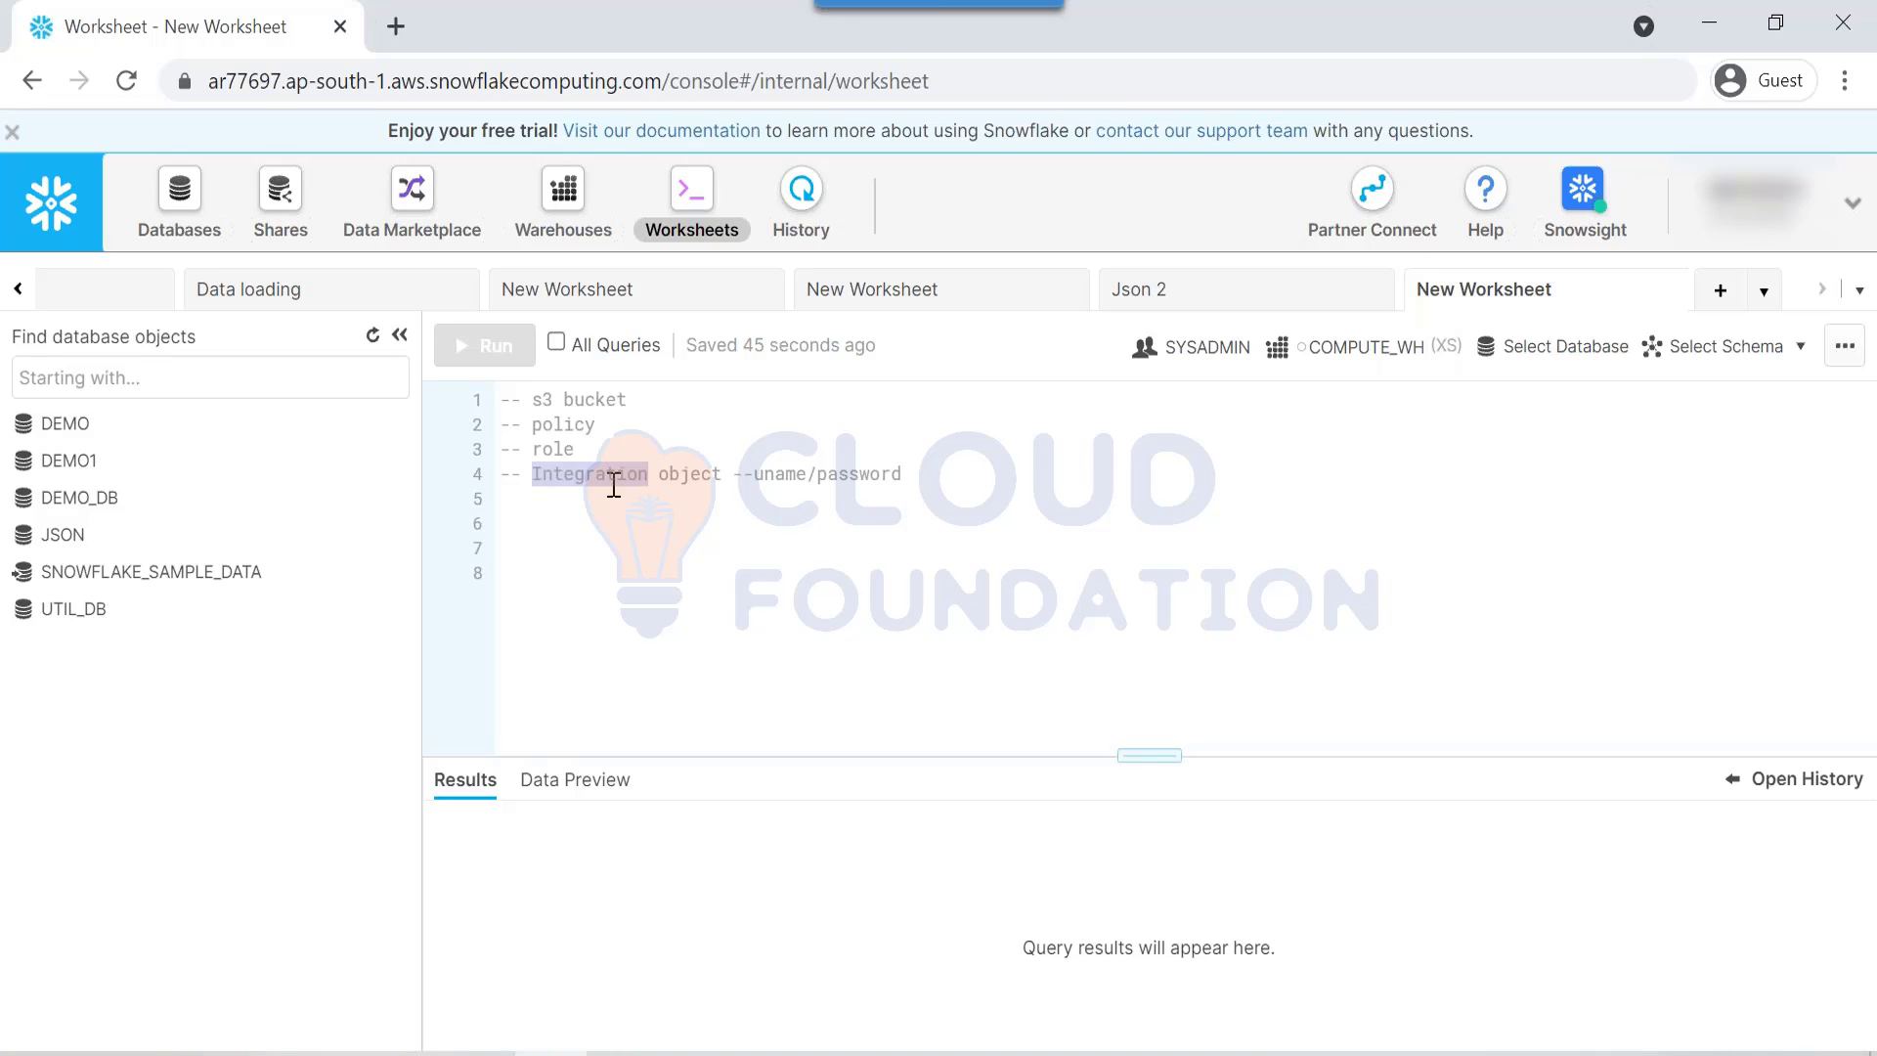
click(958, 474)
key(Return)
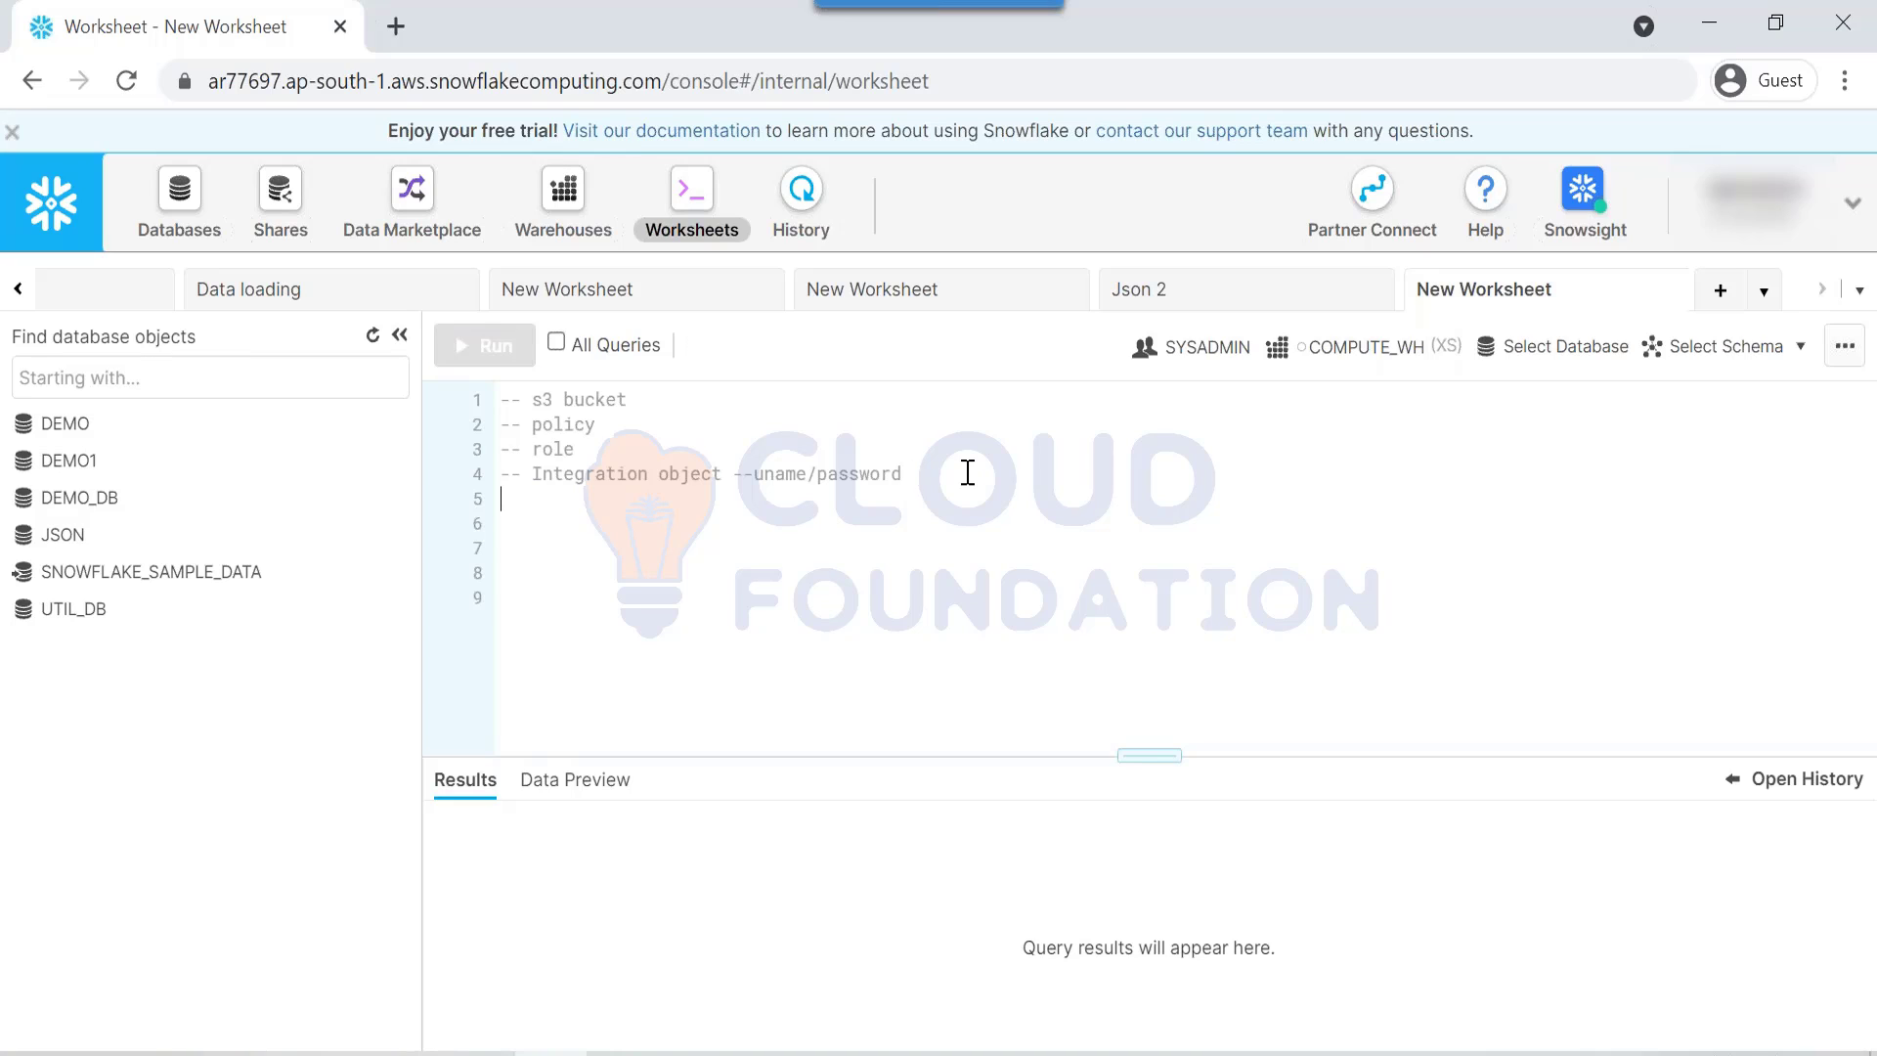
text(aws privat)
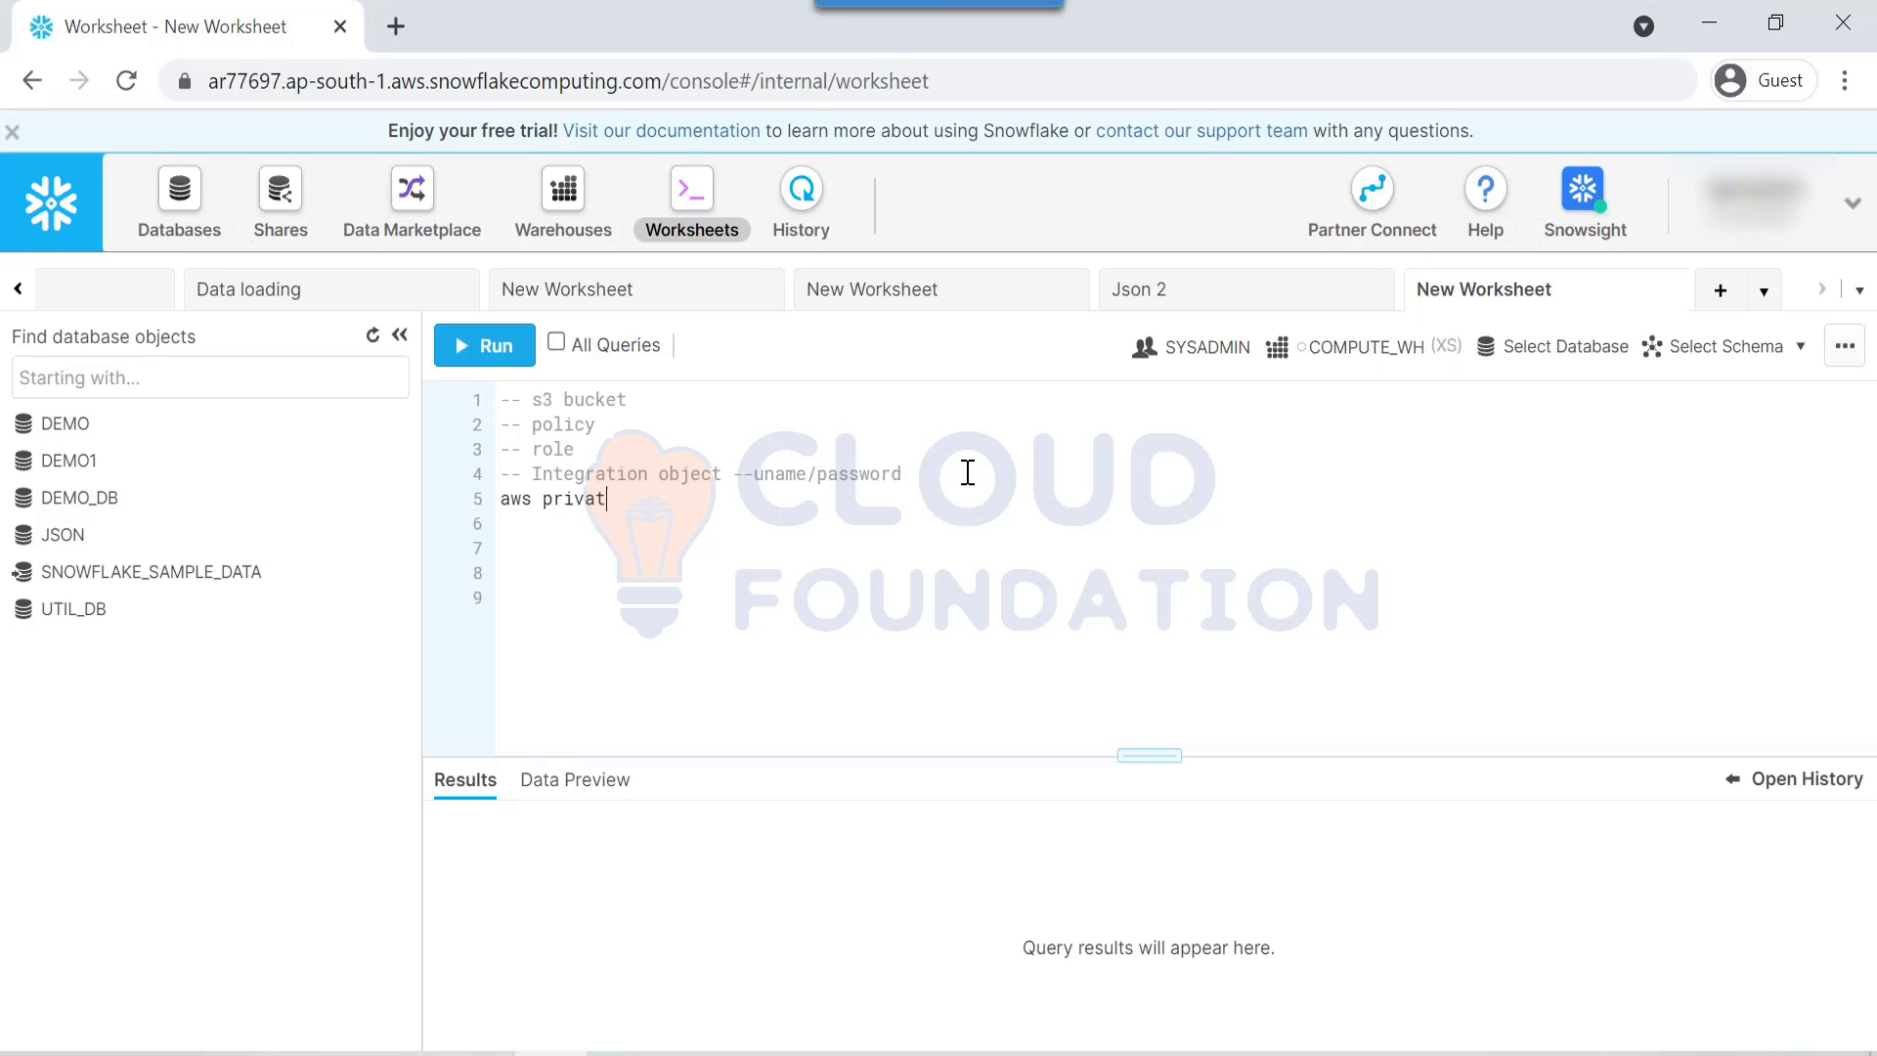
text(e link)
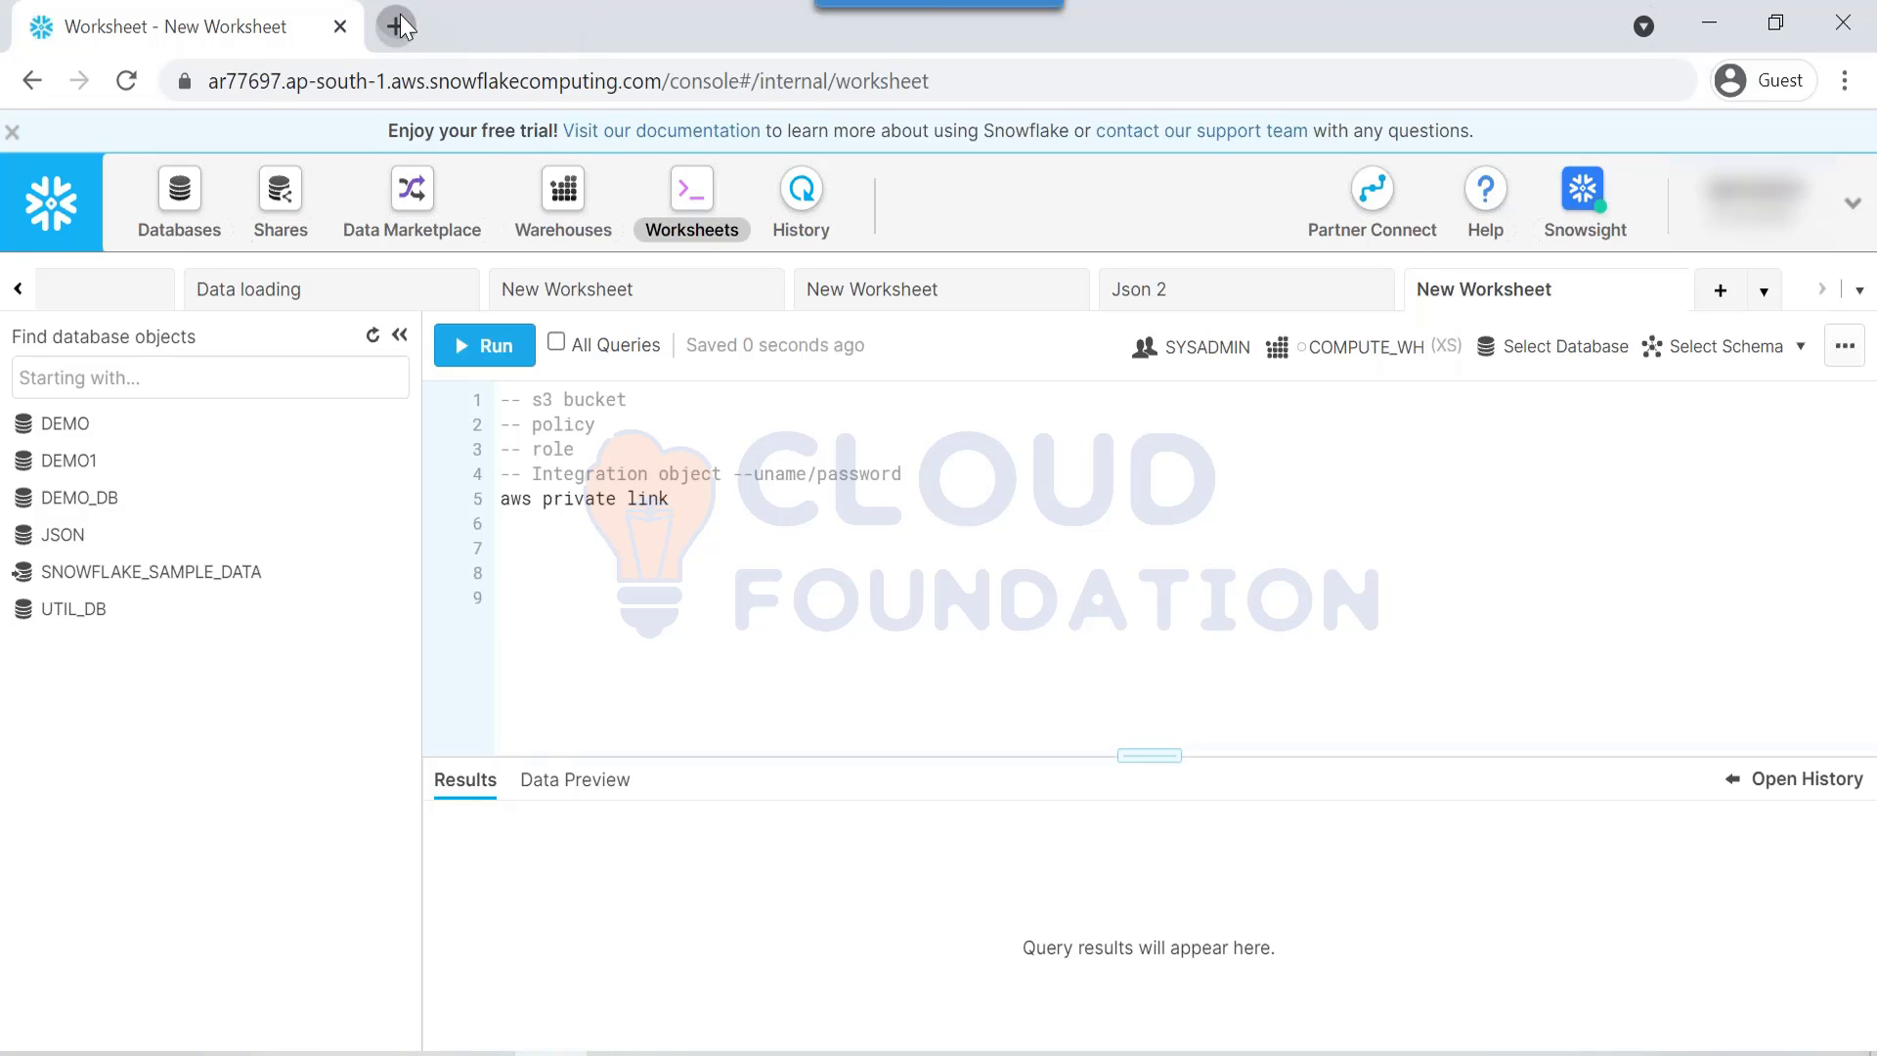
click(400, 15)
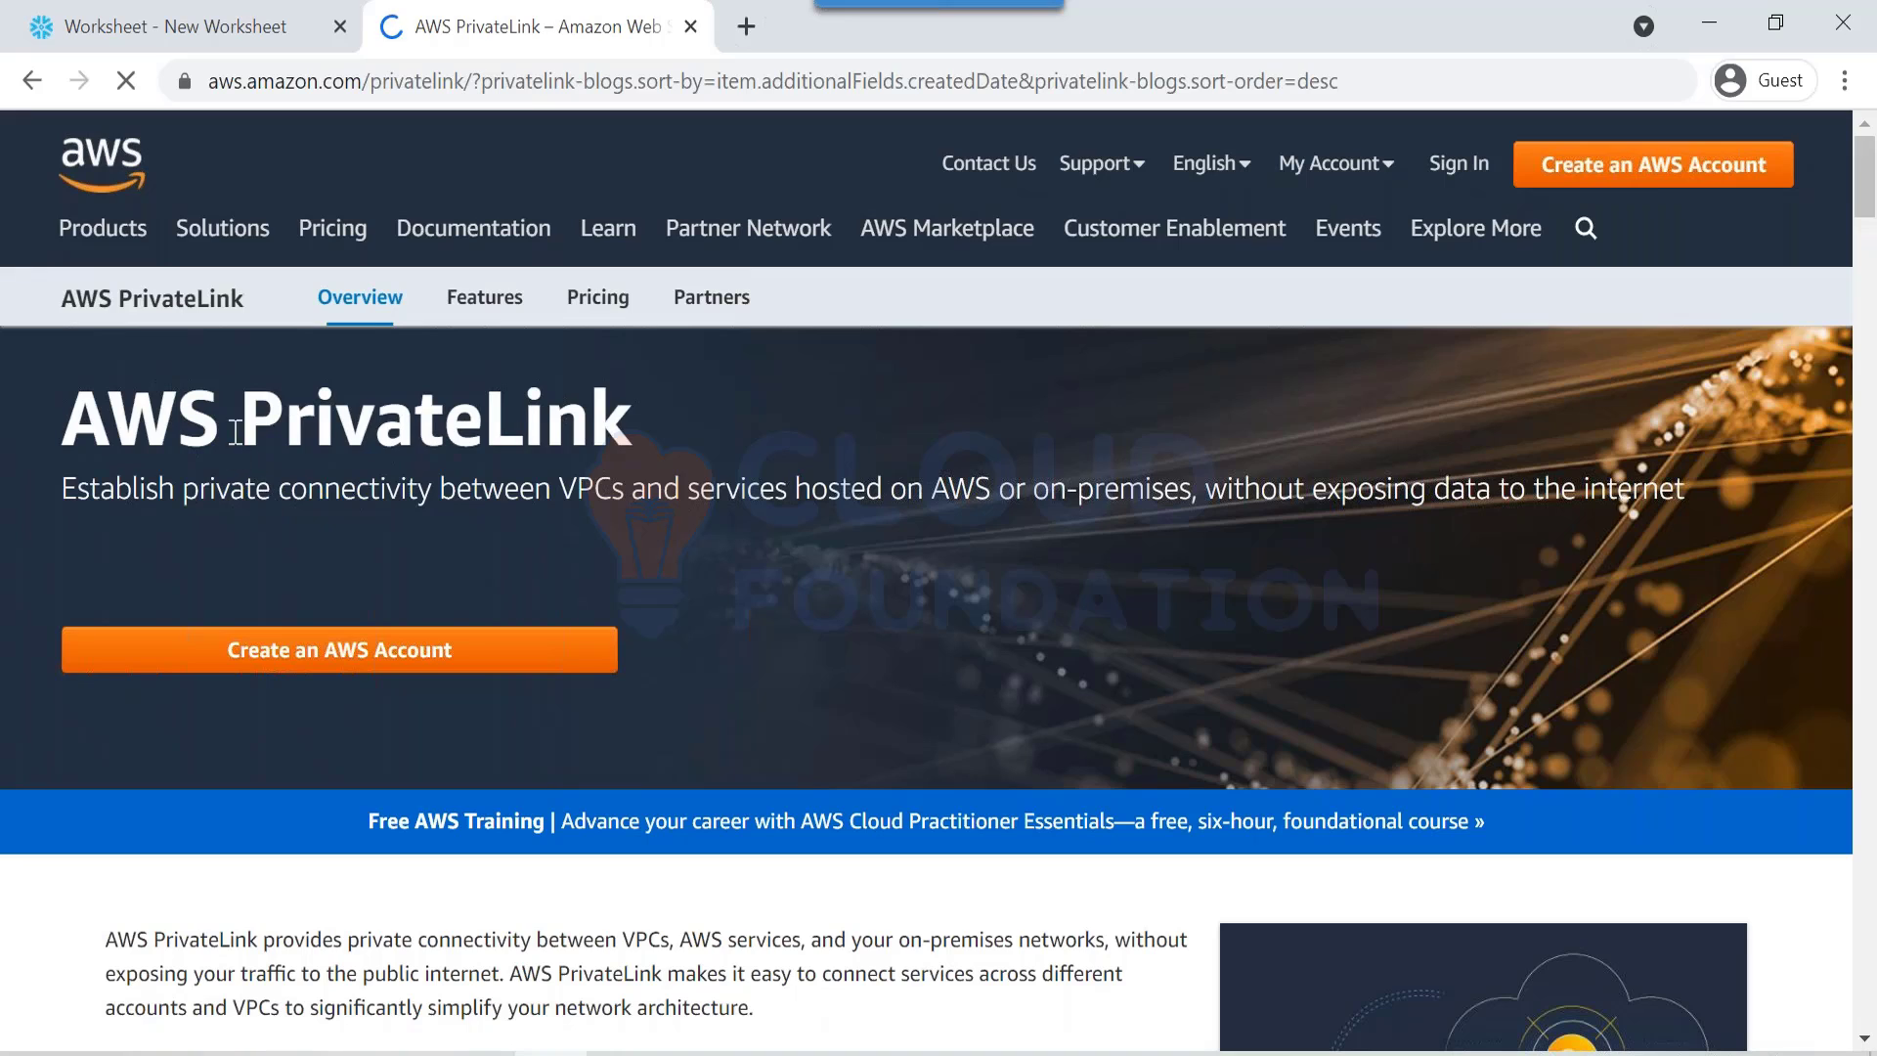
Step: Read the AWS PrivateLink heading and description, then return to the Snowflake worksheet
drag(777, 396, 240, 415)
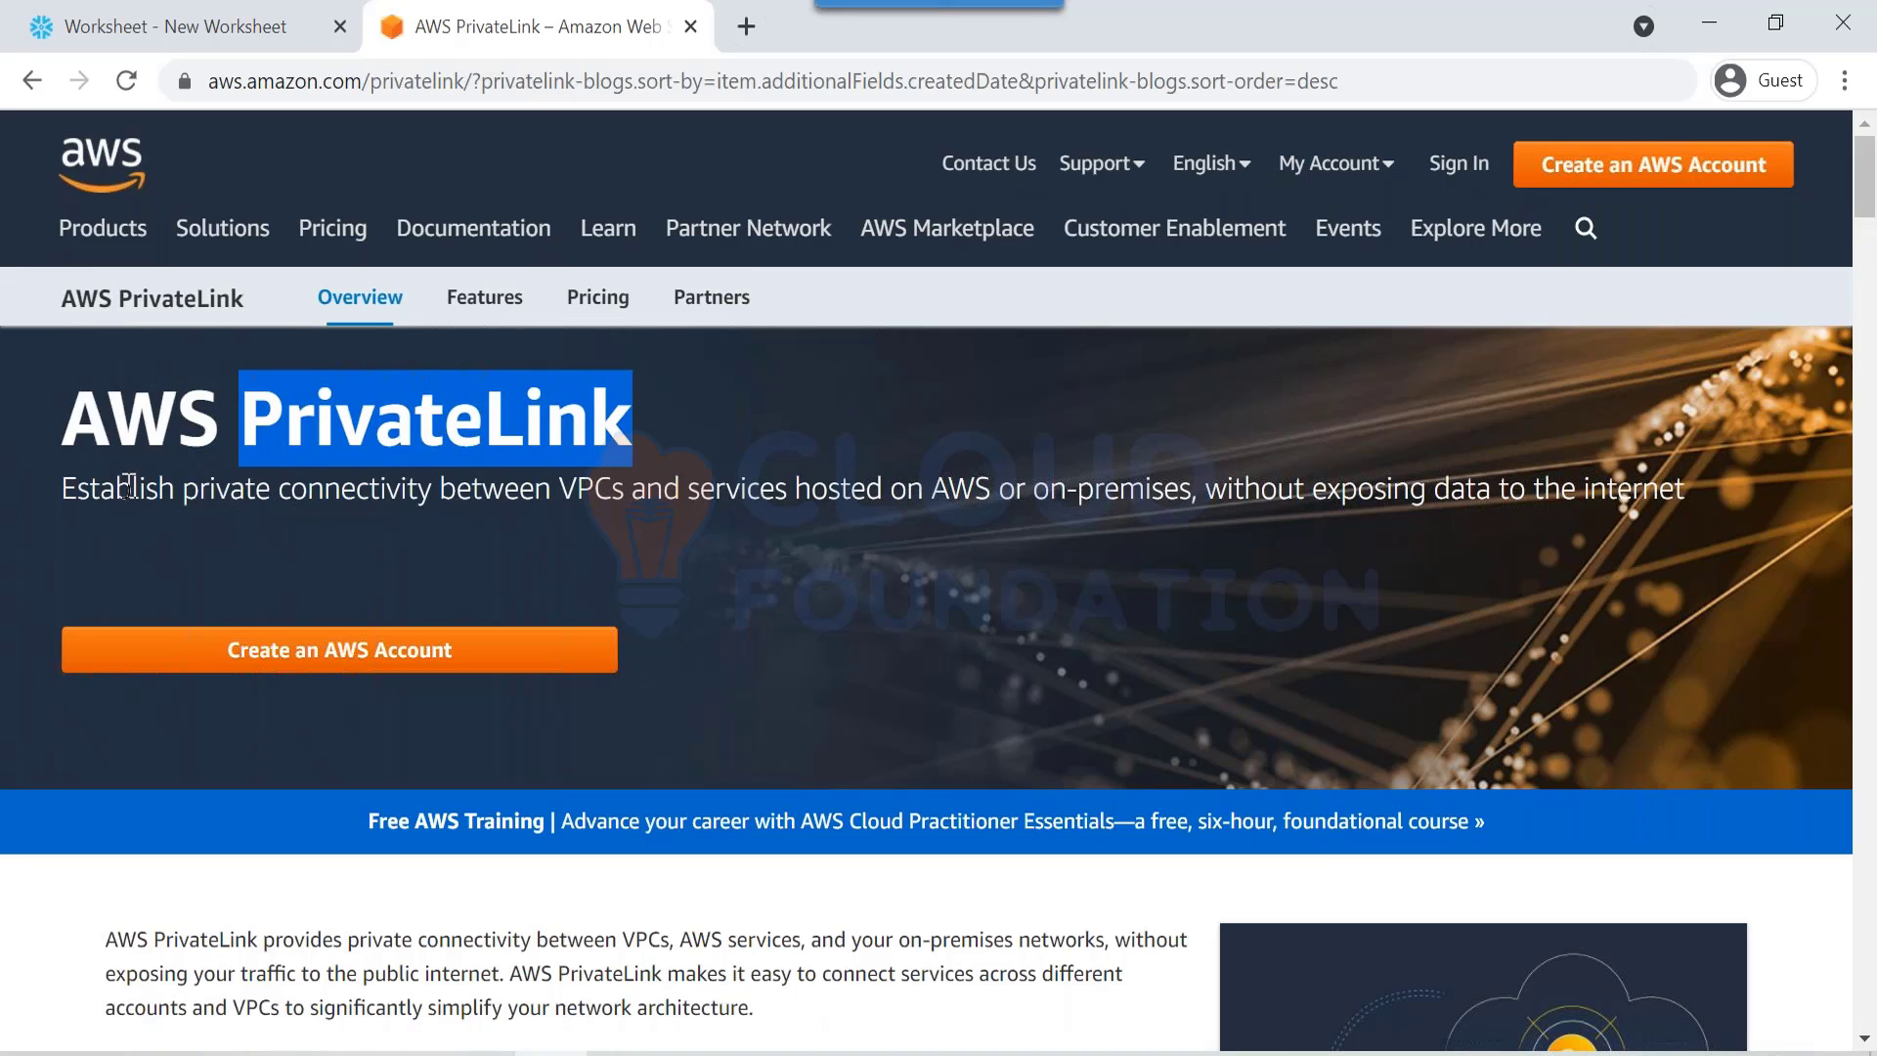
drag(128, 485, 1748, 477)
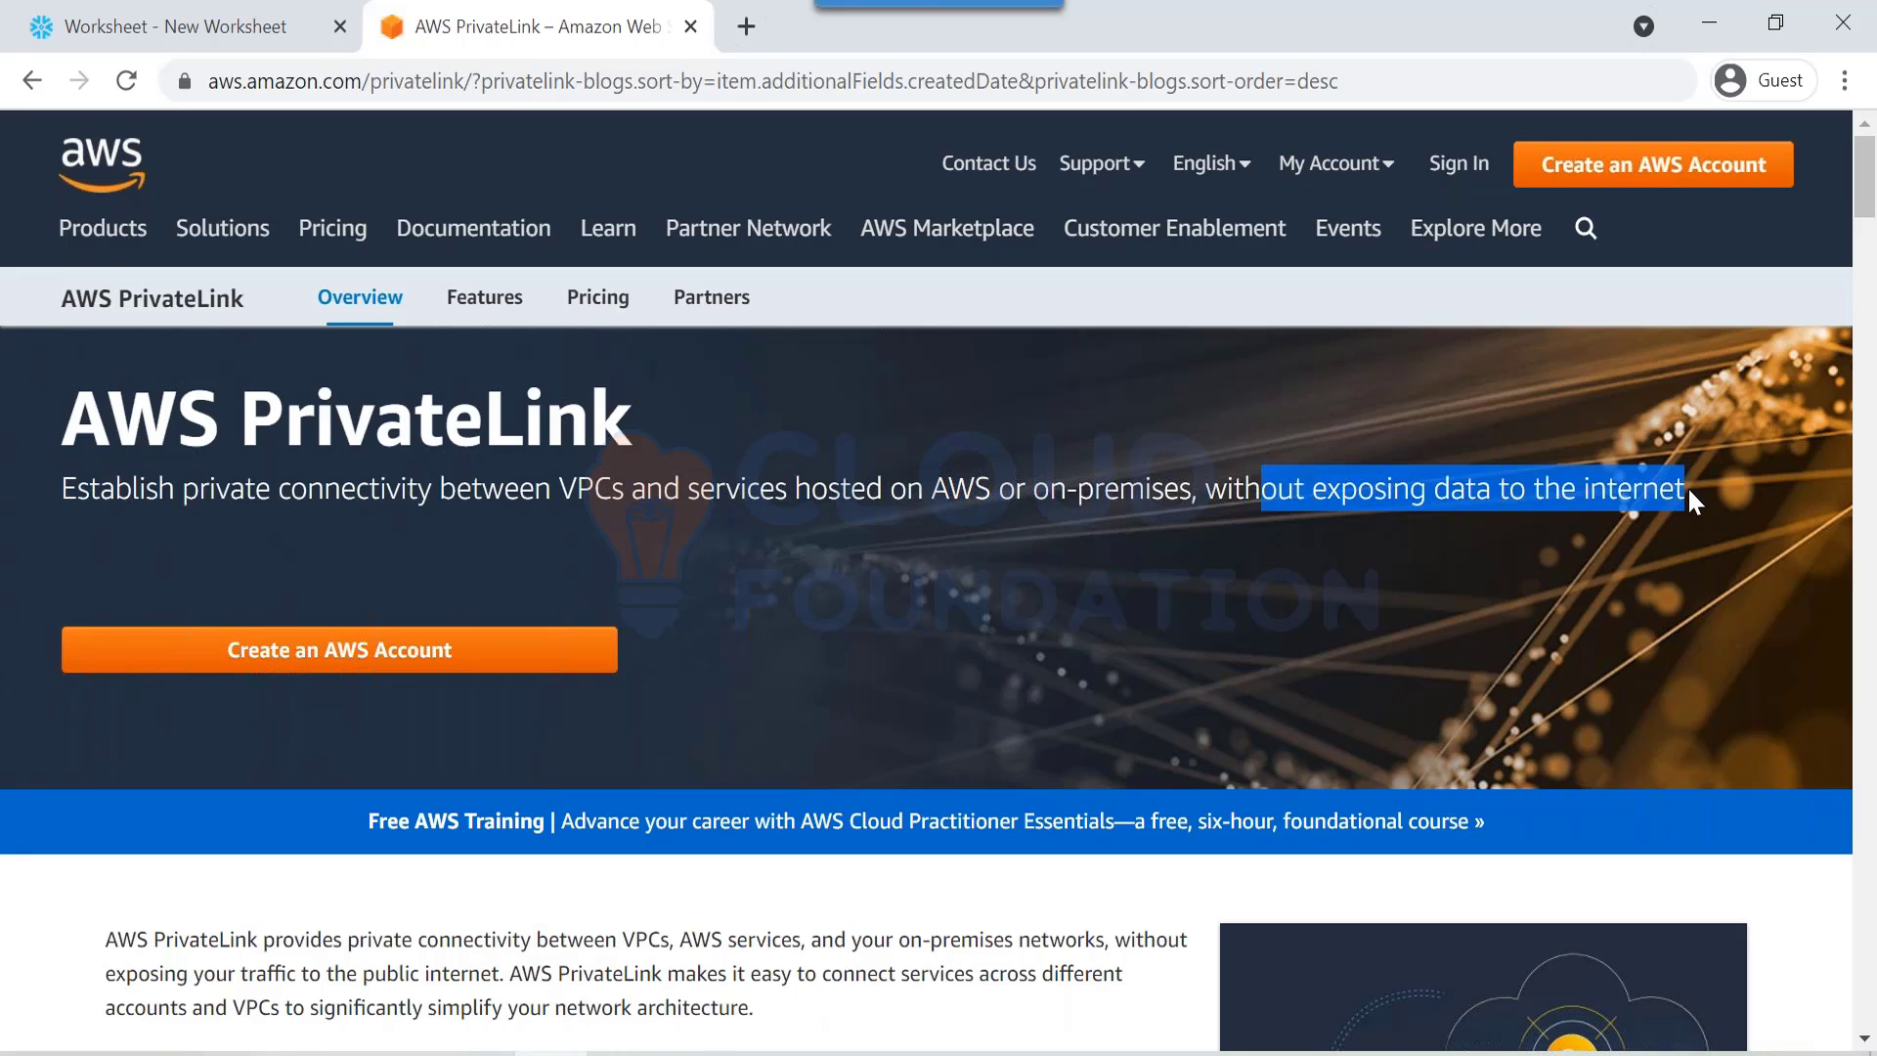
click(132, 14)
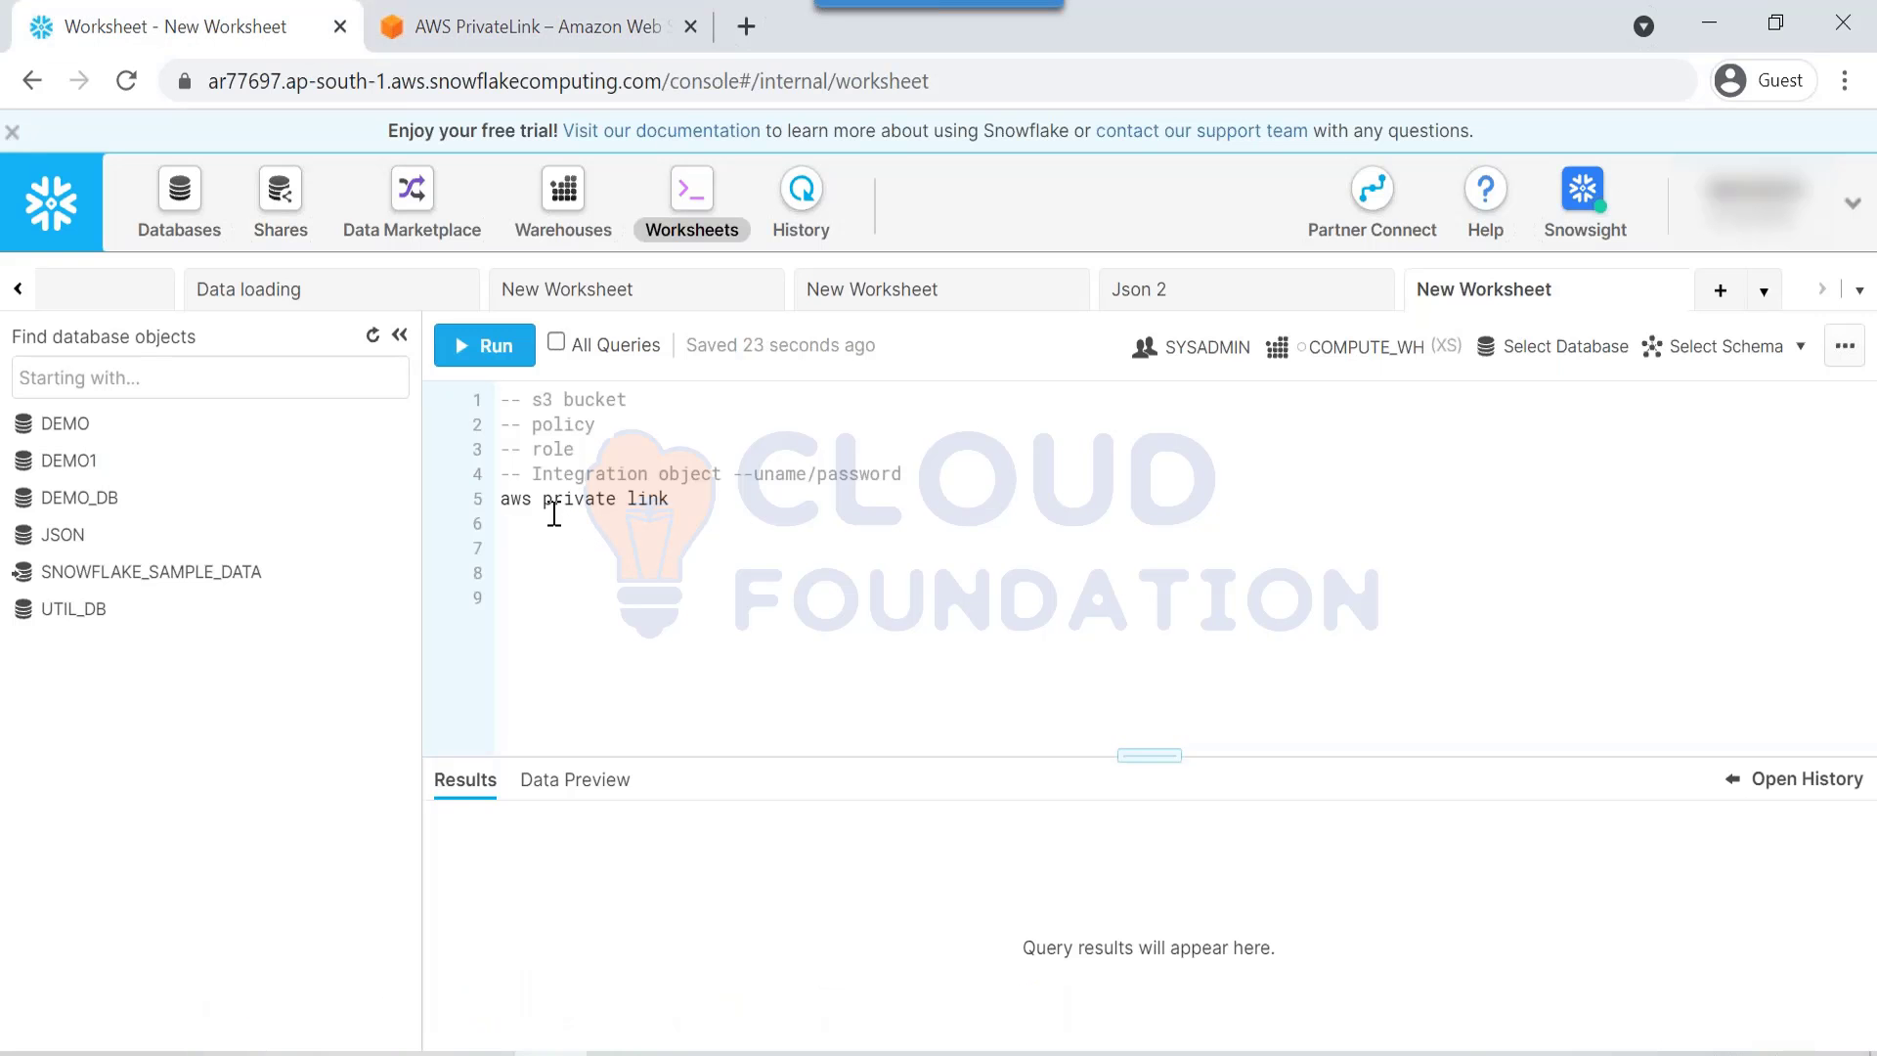
Step: Add a new empty line below the worksheet notes
drag(533, 499, 657, 475)
click(651, 505)
double_click(628, 476)
click(683, 512)
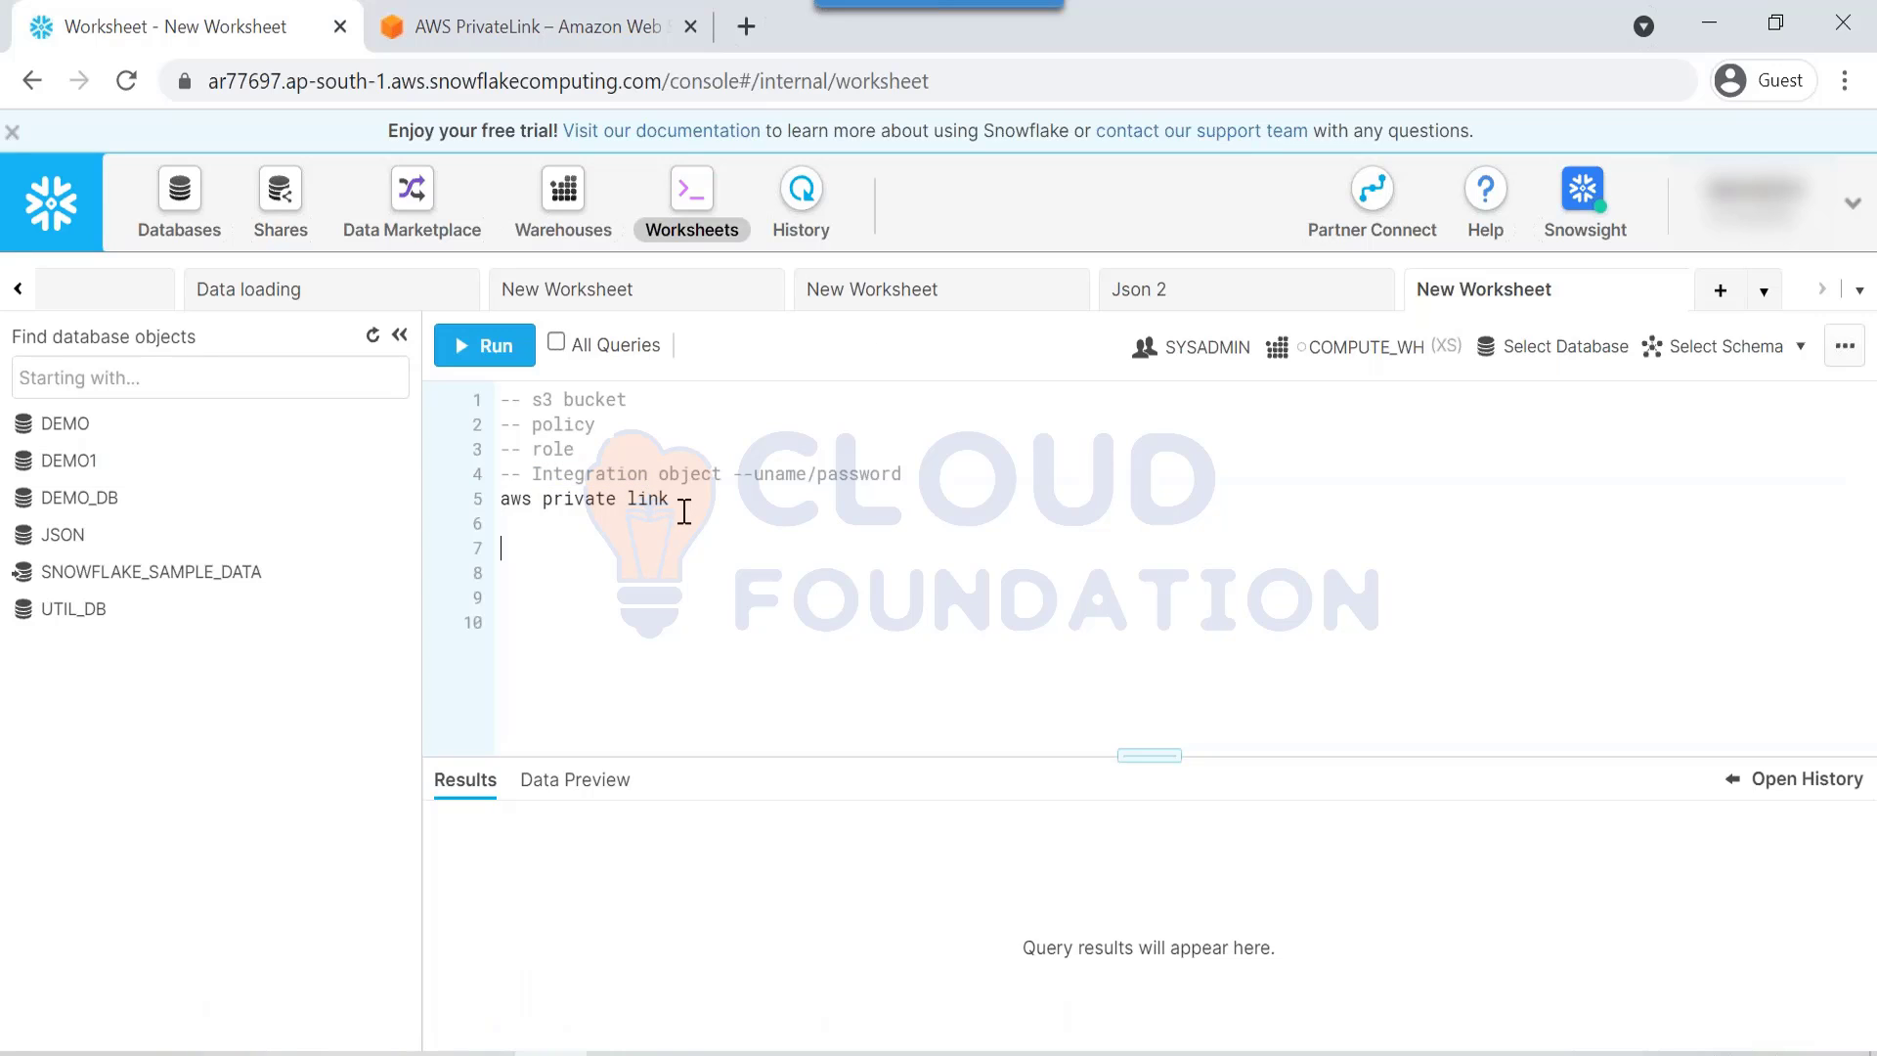
key(Return)
drag(554, 475, 617, 469)
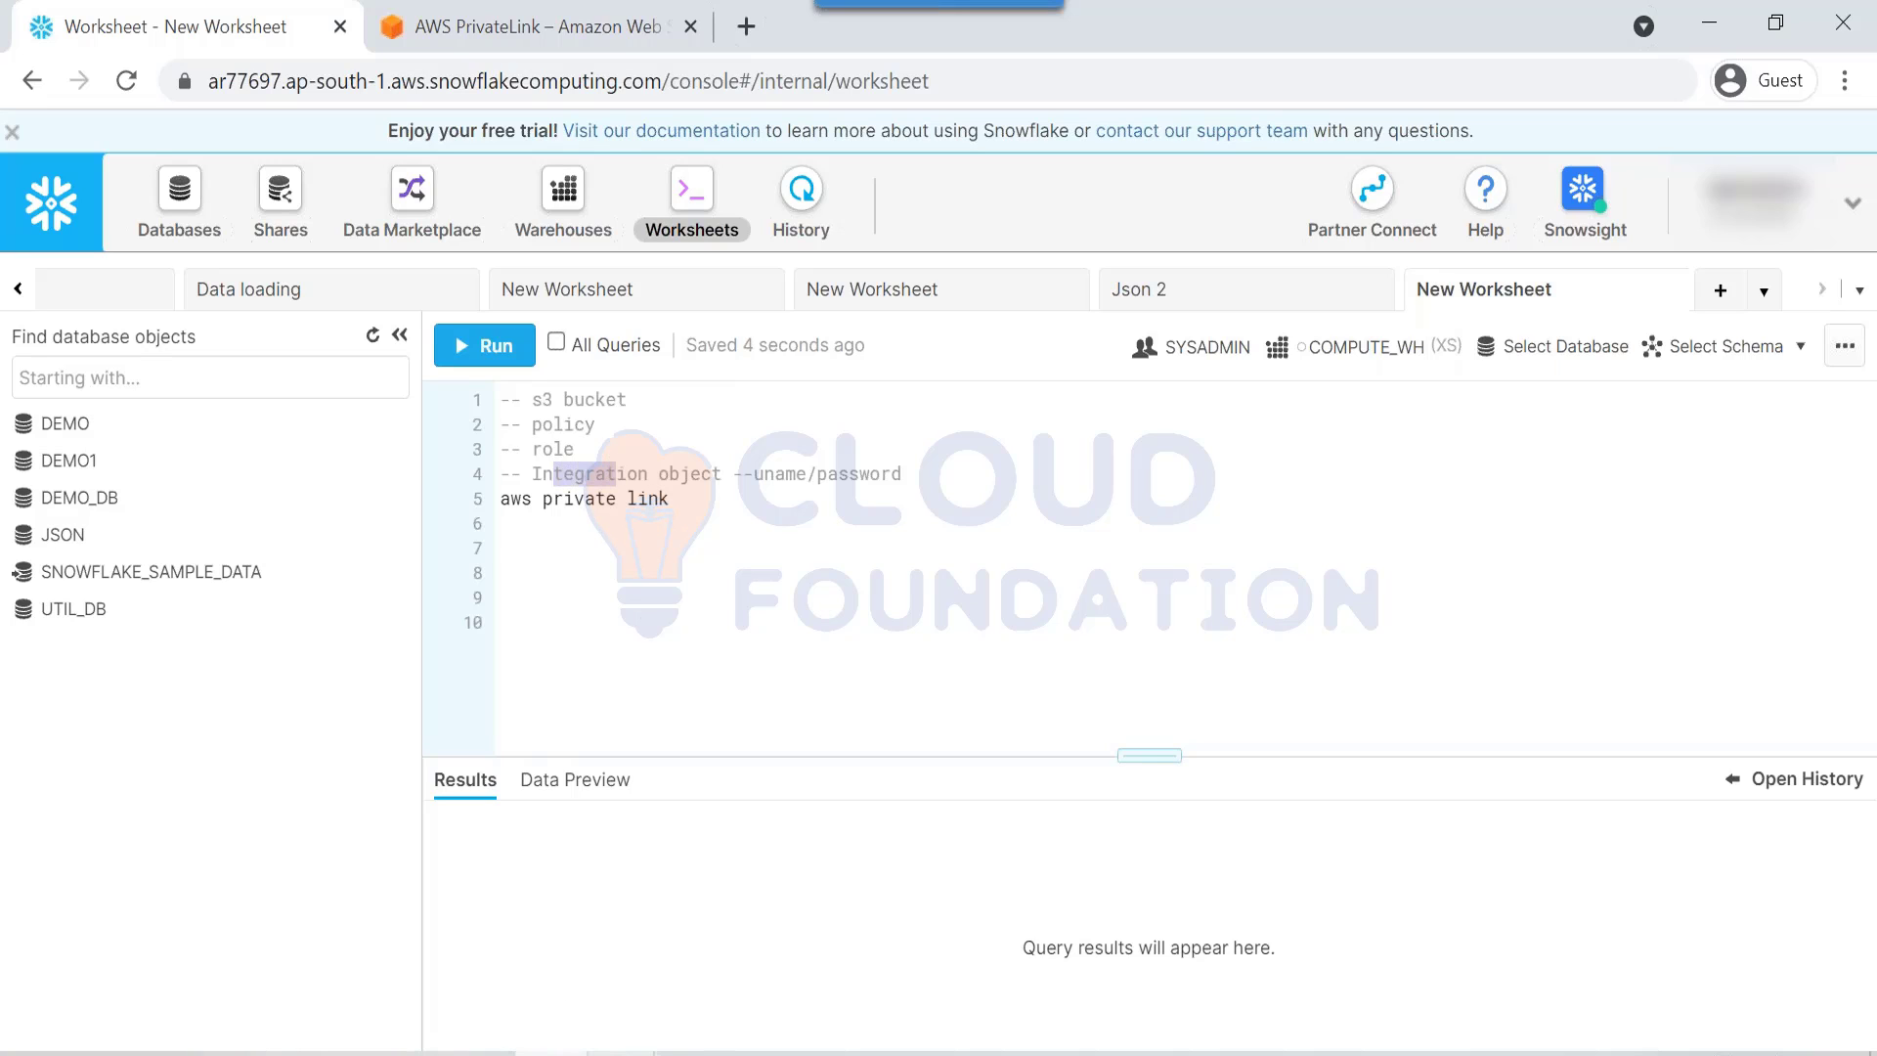
Step: Close the PowerPoint SnowPipe slides covering the browser
click(620, 1053)
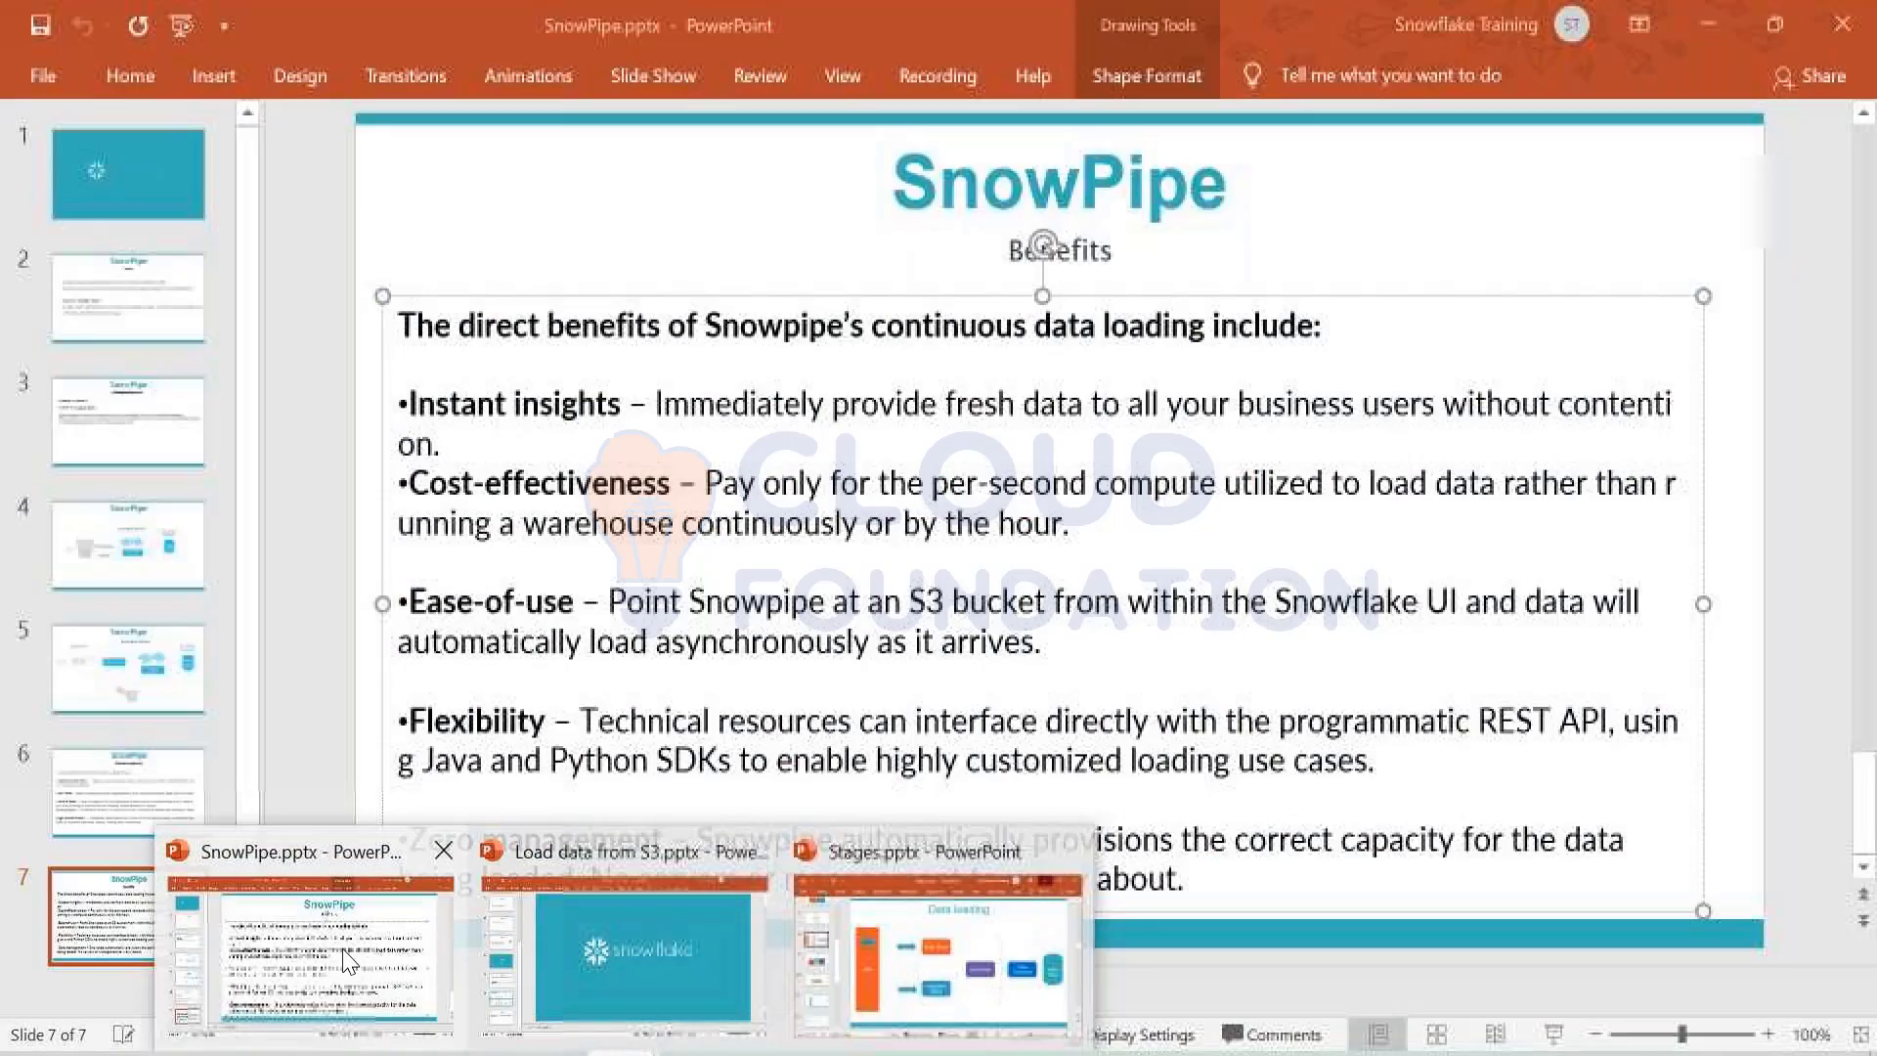
click(347, 963)
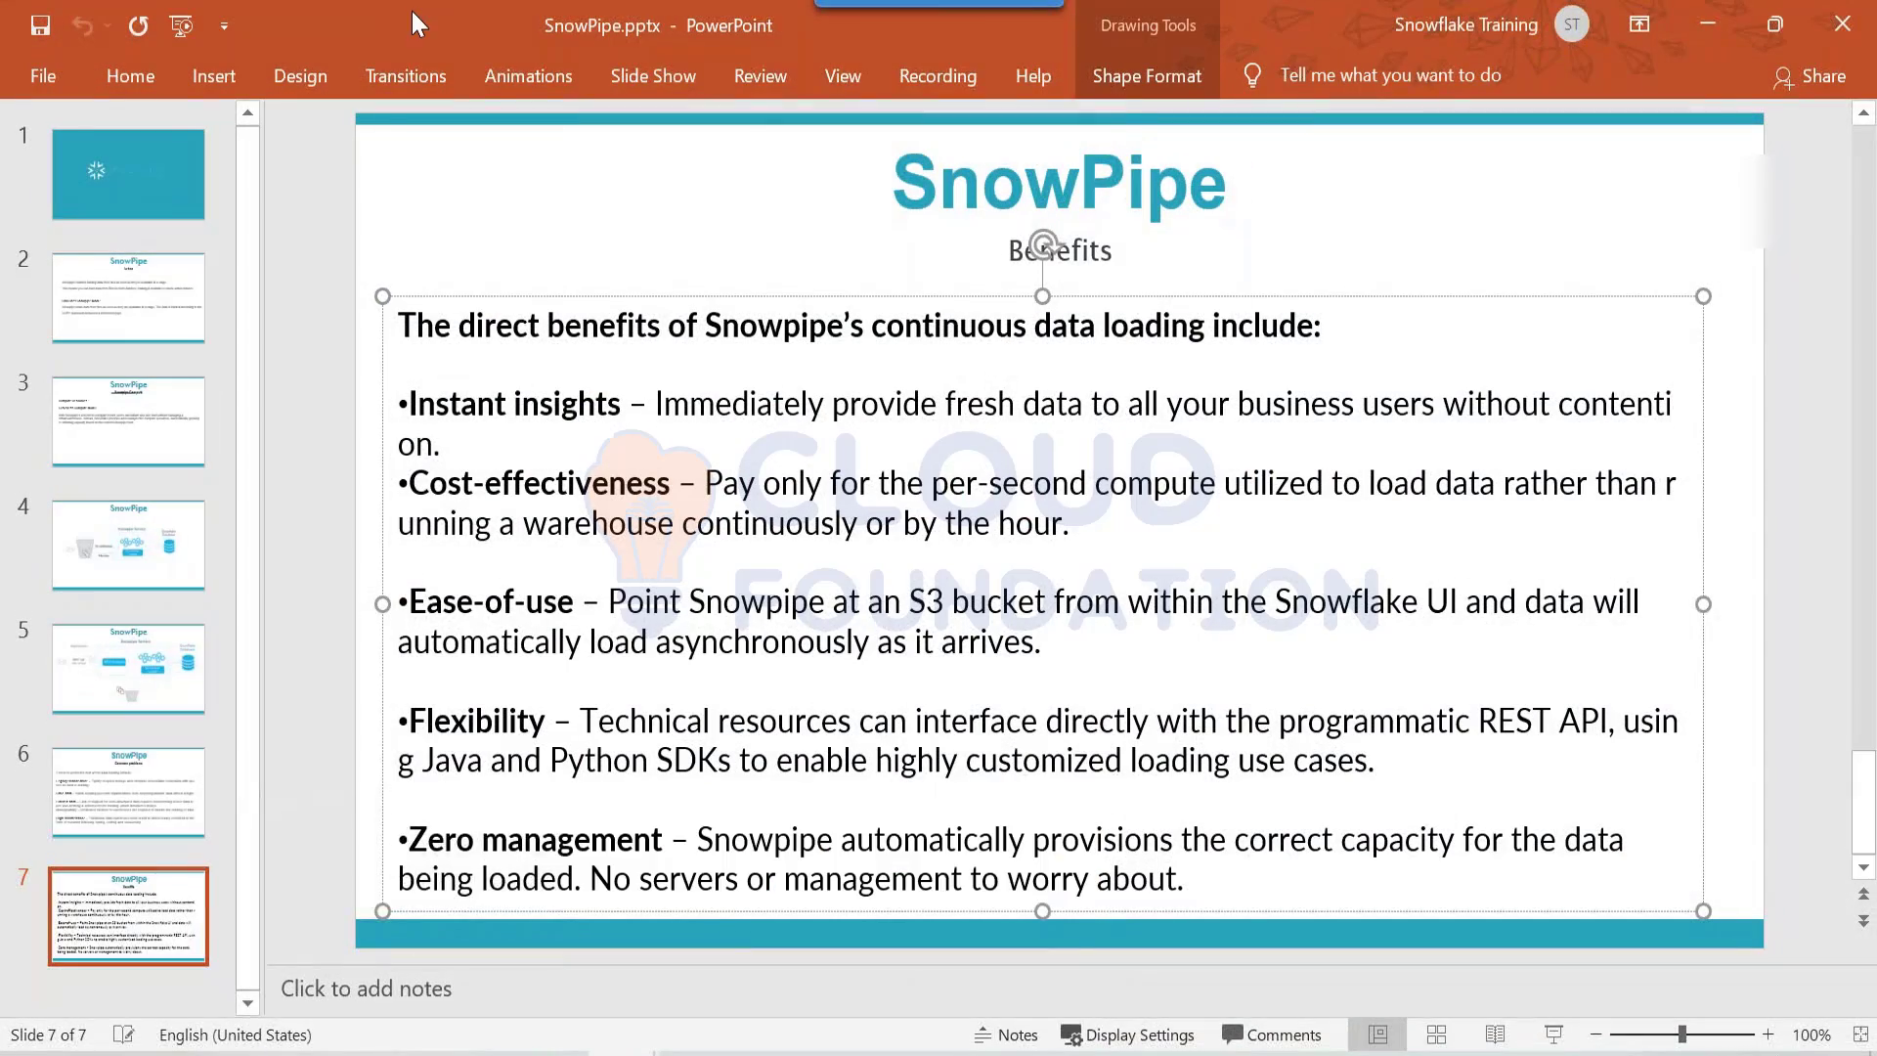
drag(412, 9, 373, 262)
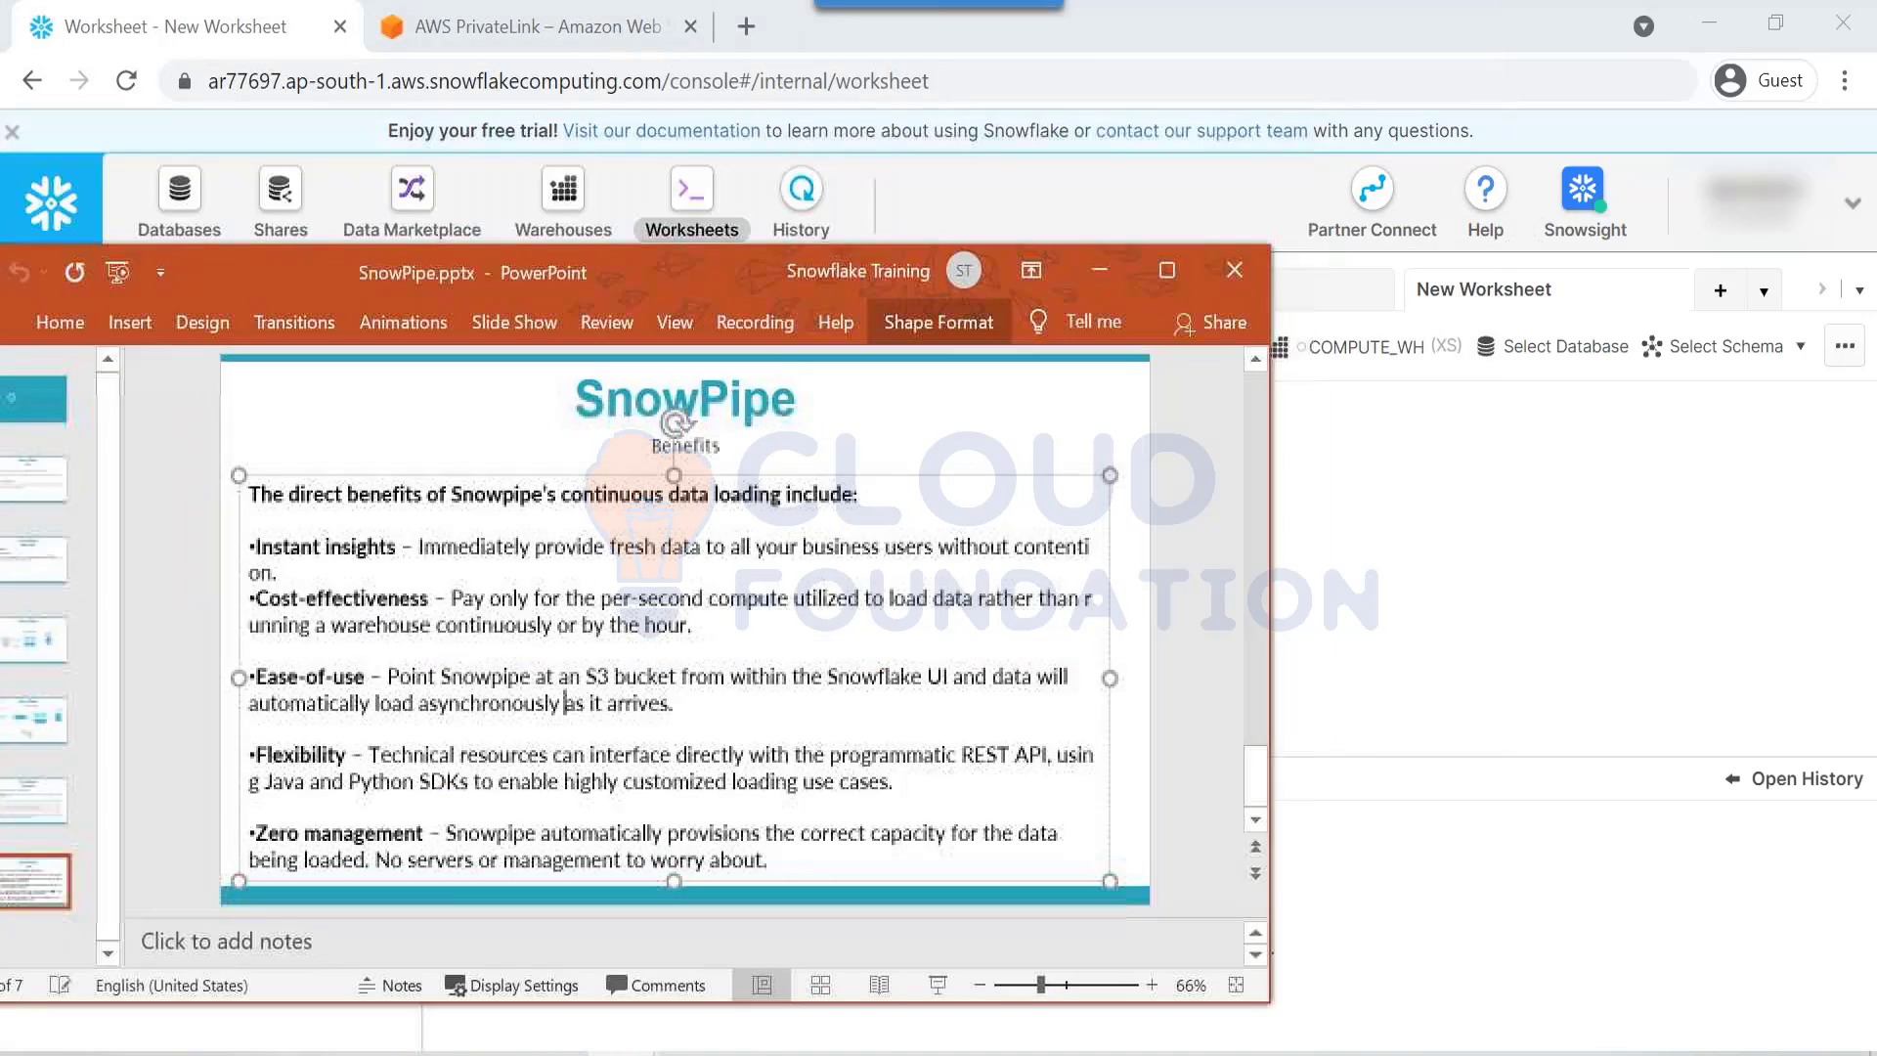
click(1234, 270)
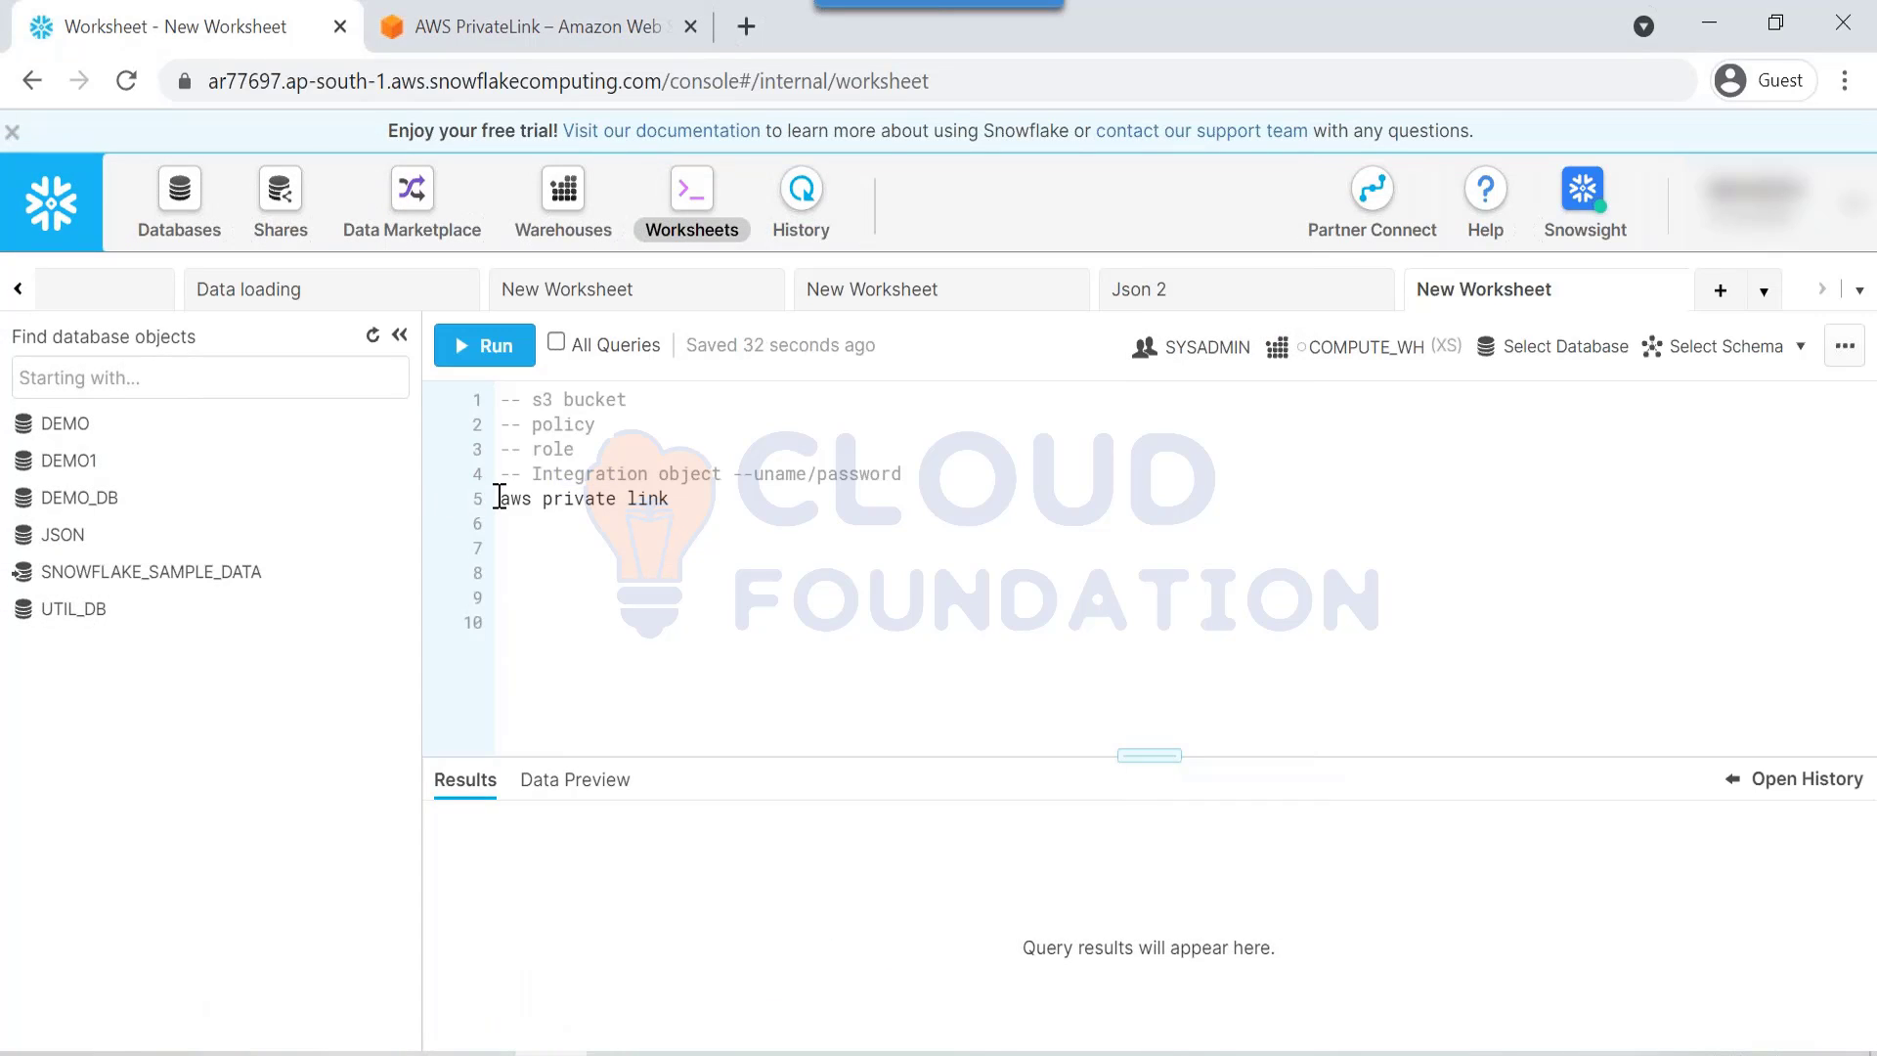
Step: Insert a blank line above 'aws private link' and add empty lines after it
click(499, 497)
key(Return)
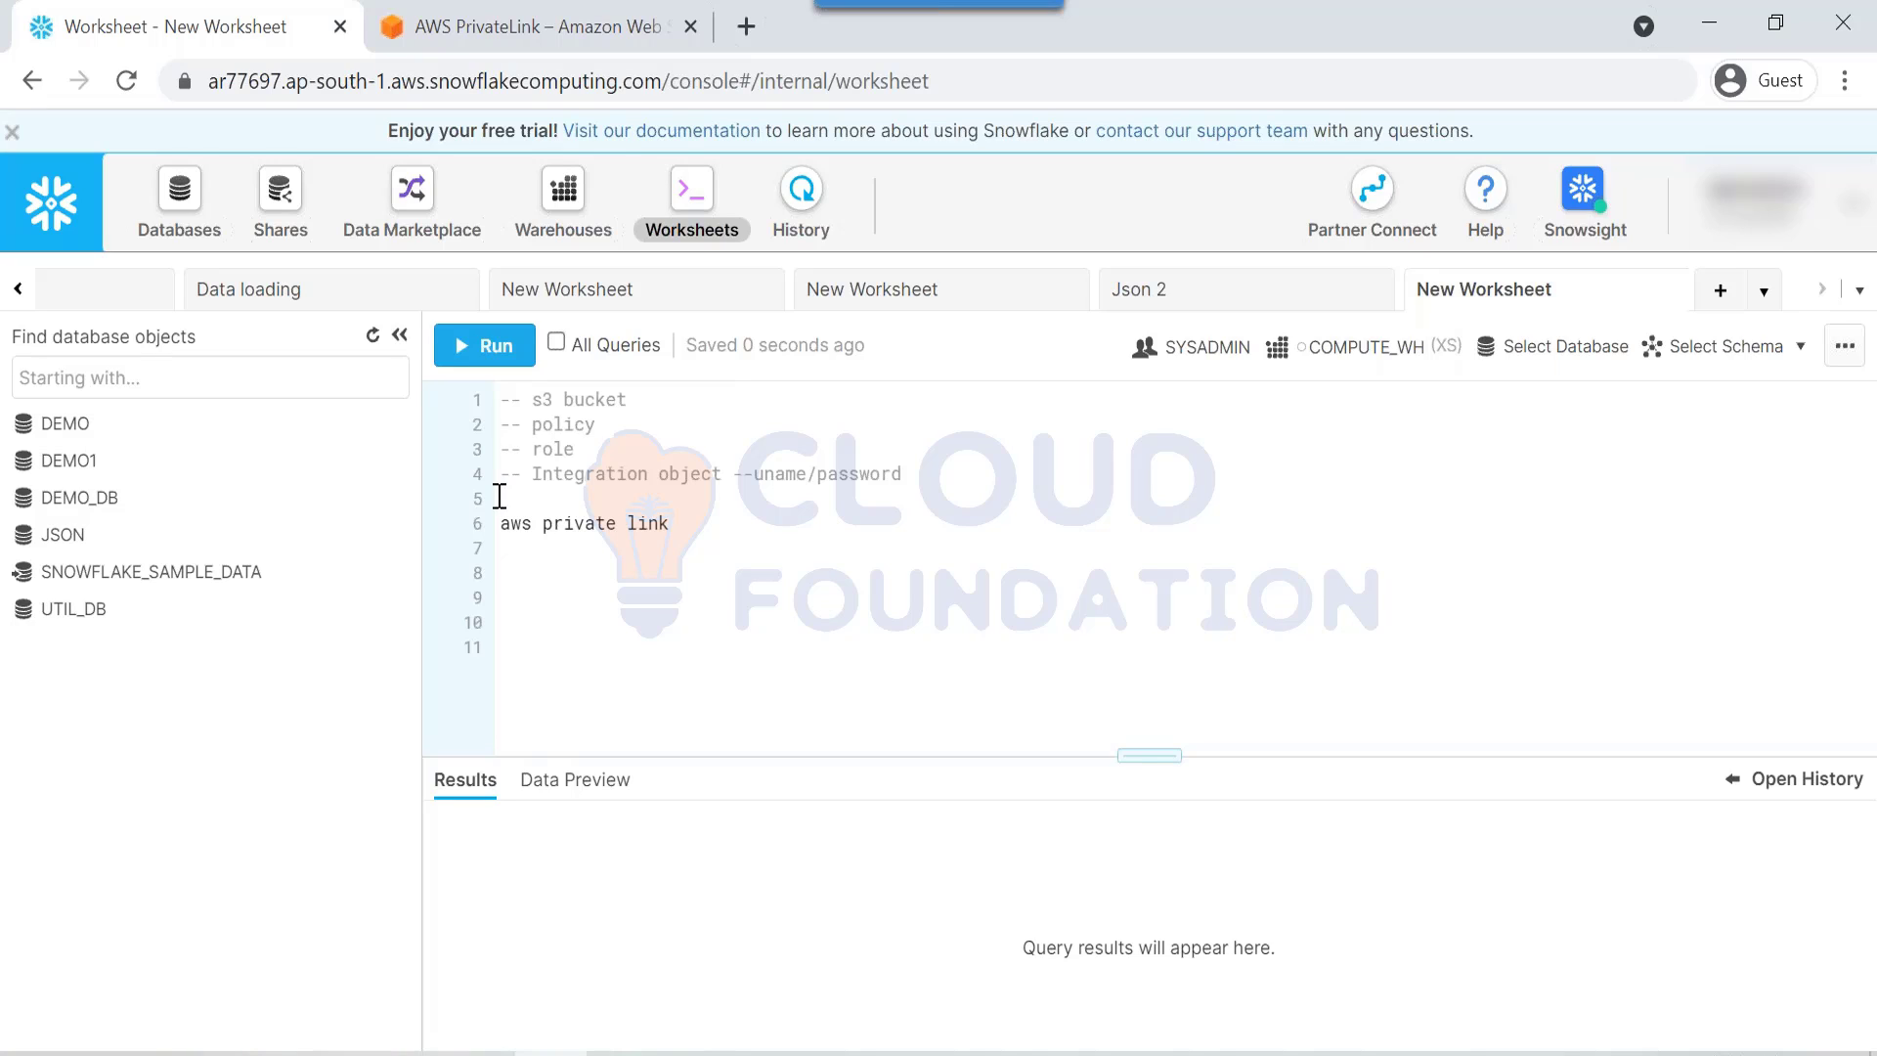
key(Return)
key(Return)
Step: Filter the S3 bucket list by 'snowpi' and open the snowpipeaws bucket
drag(532, 474, 494, 508)
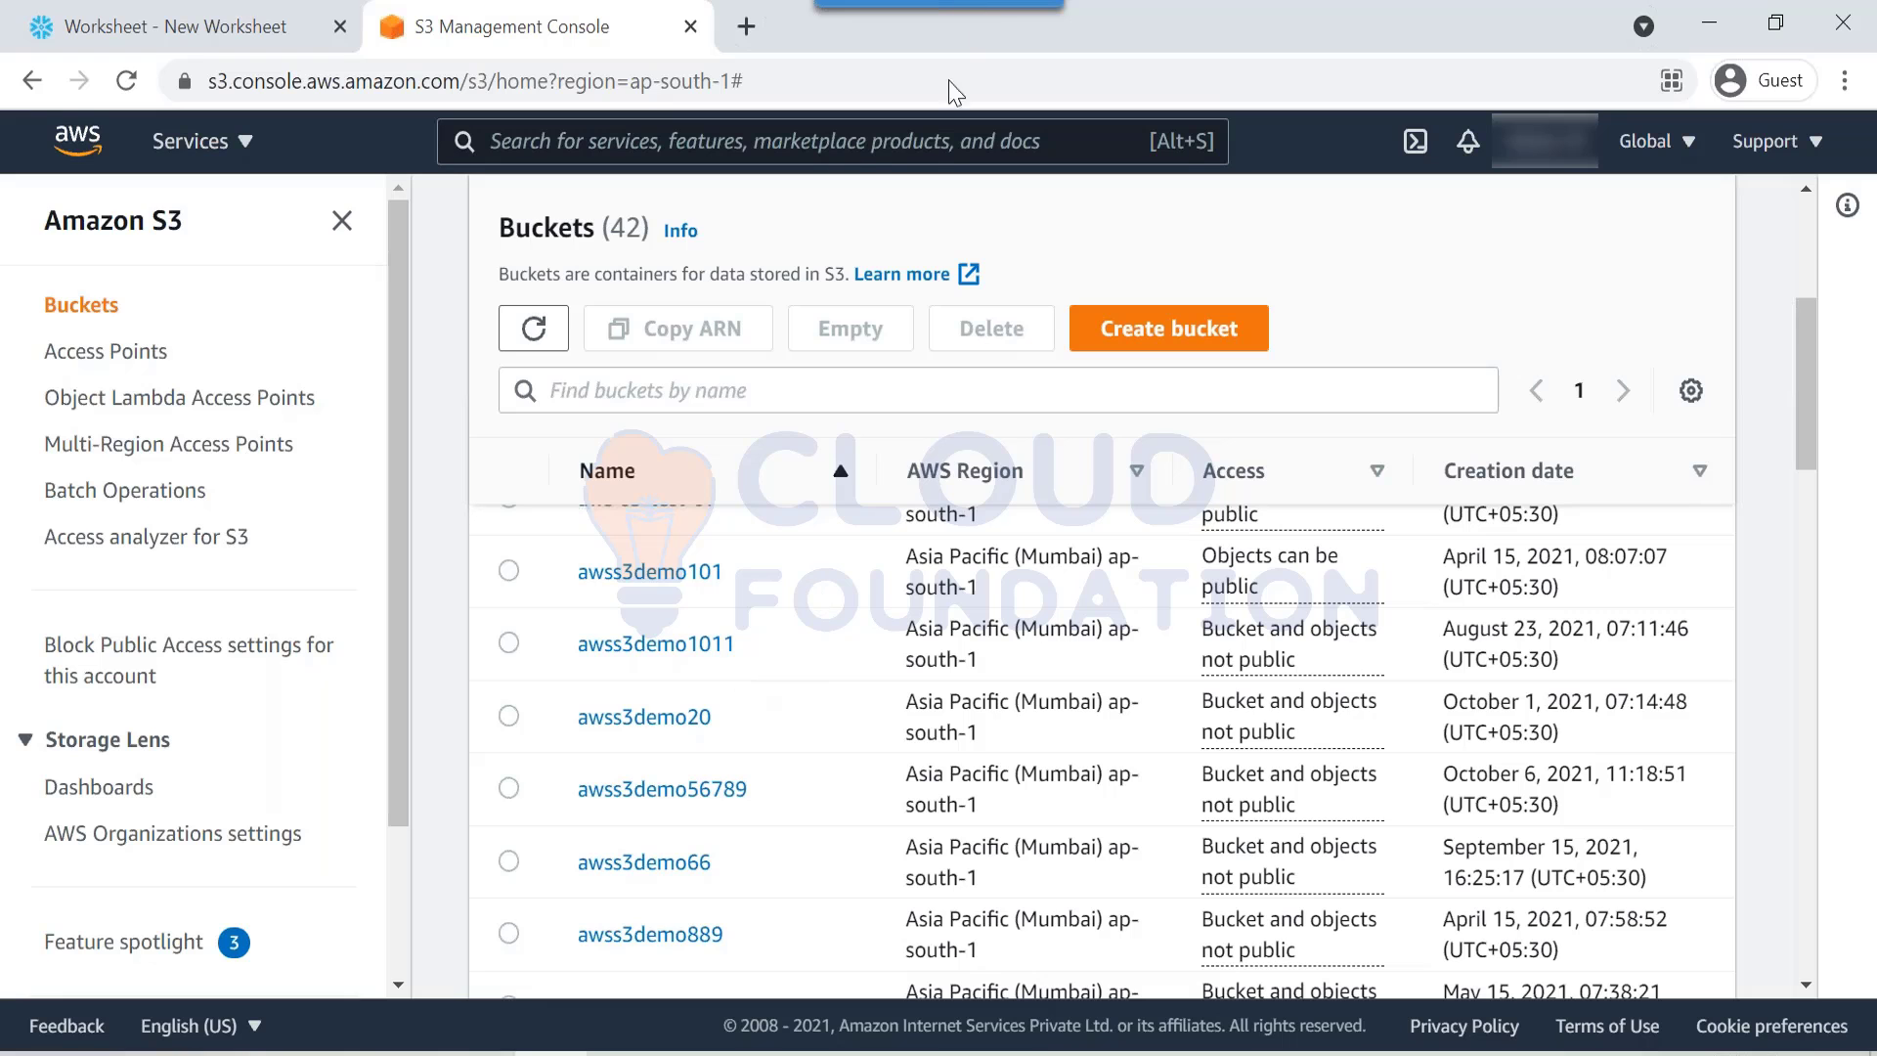
scroll(625, 786, up, 3)
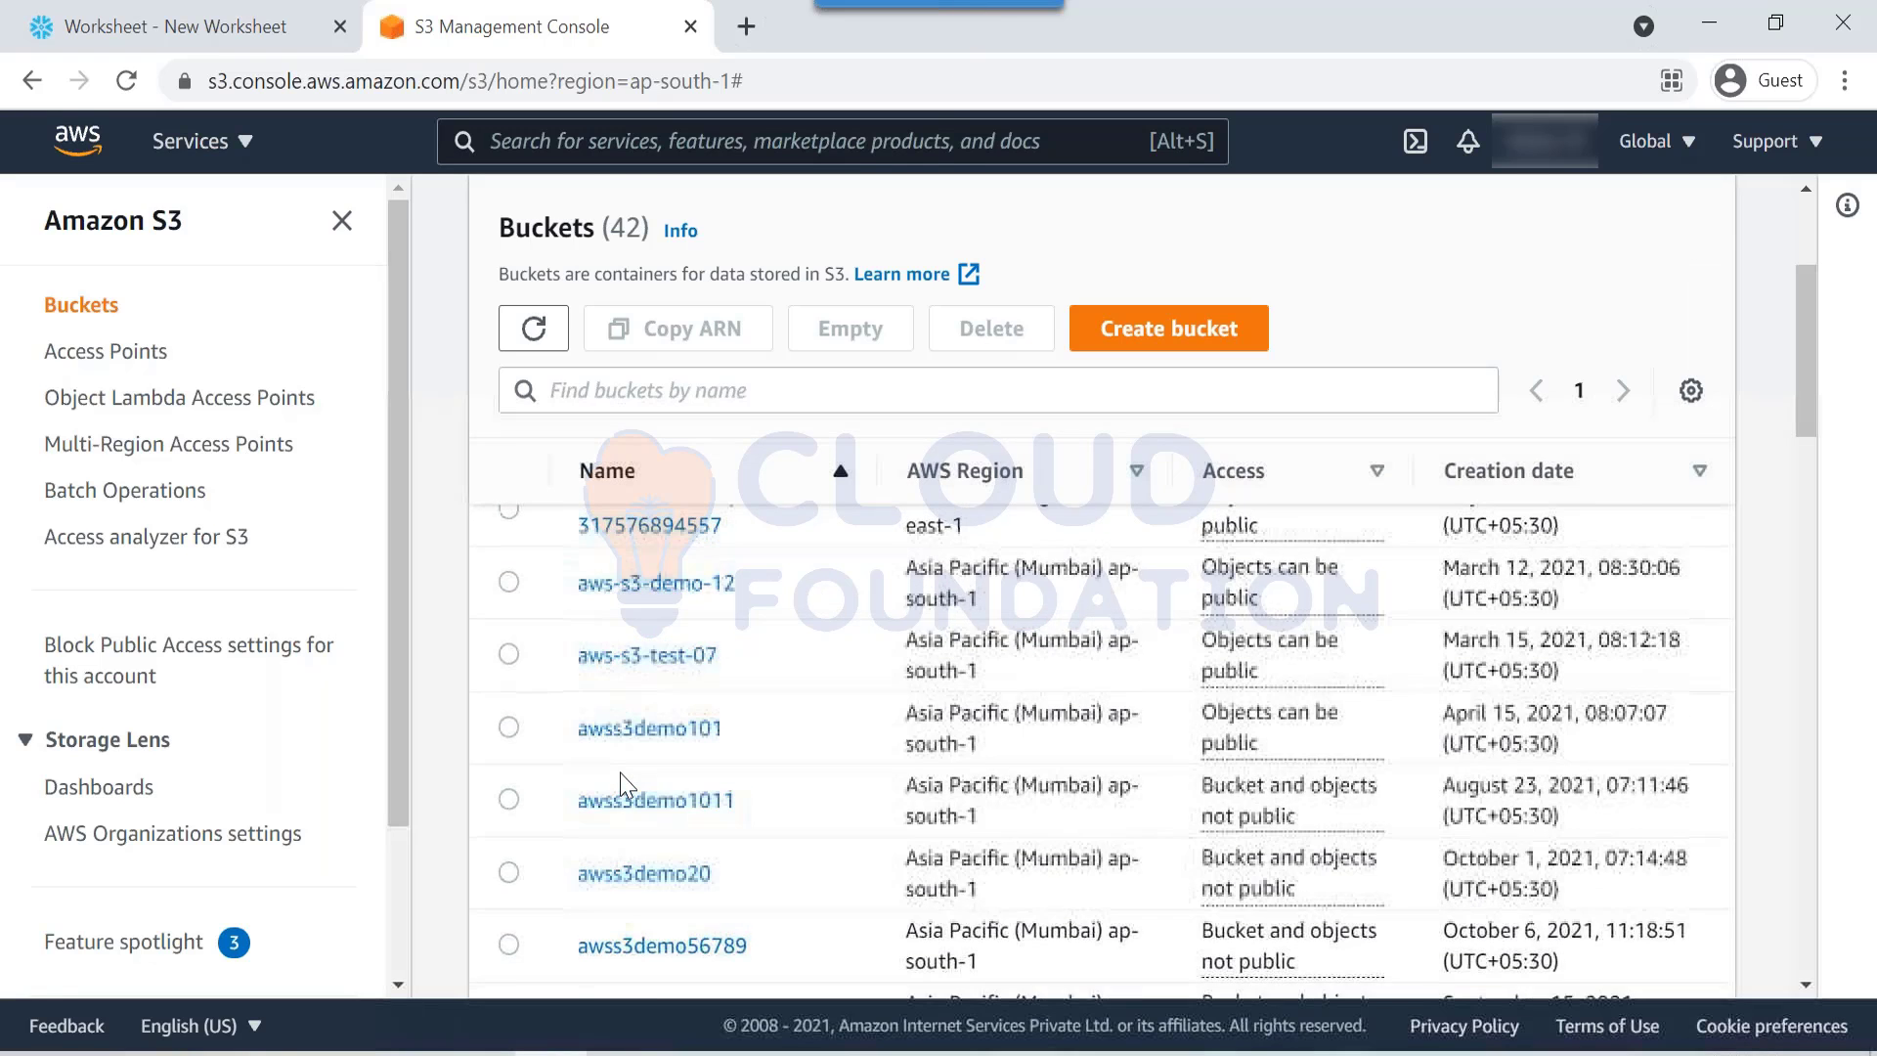
scroll(1075, 782, down, 5)
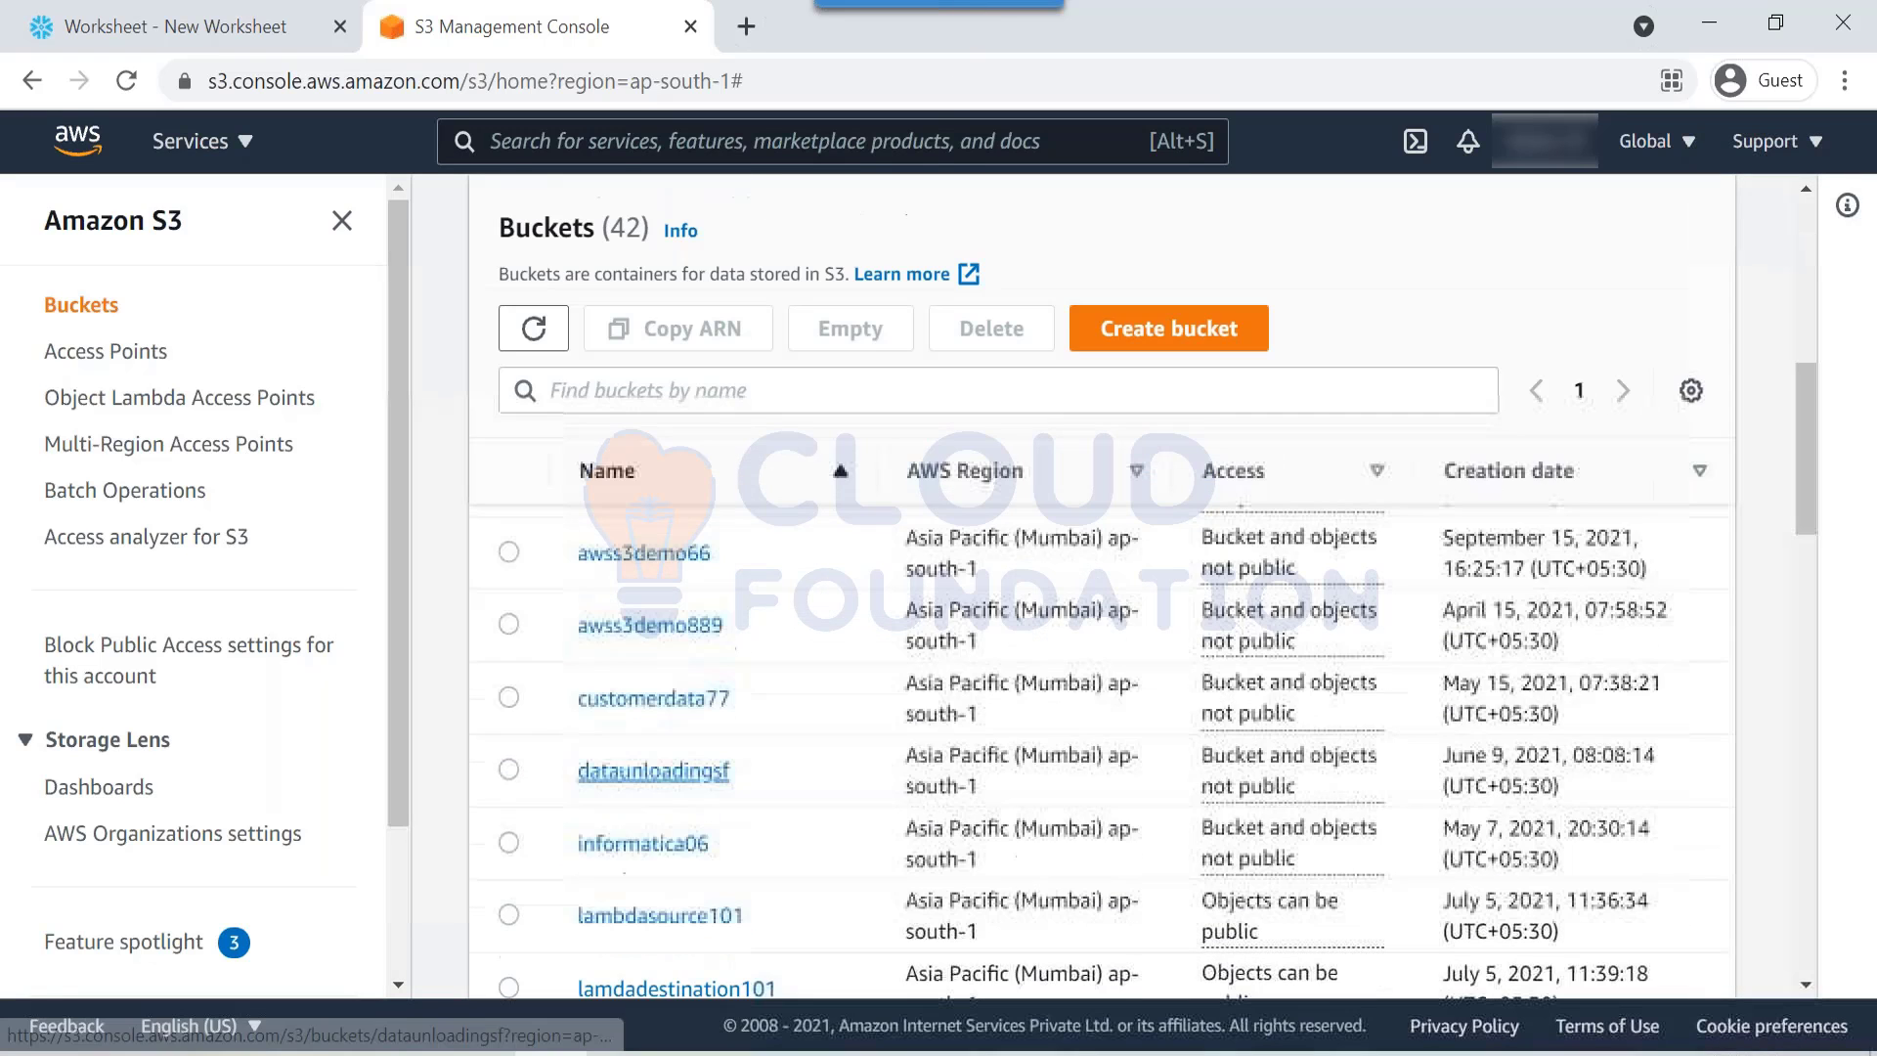
click(693, 391)
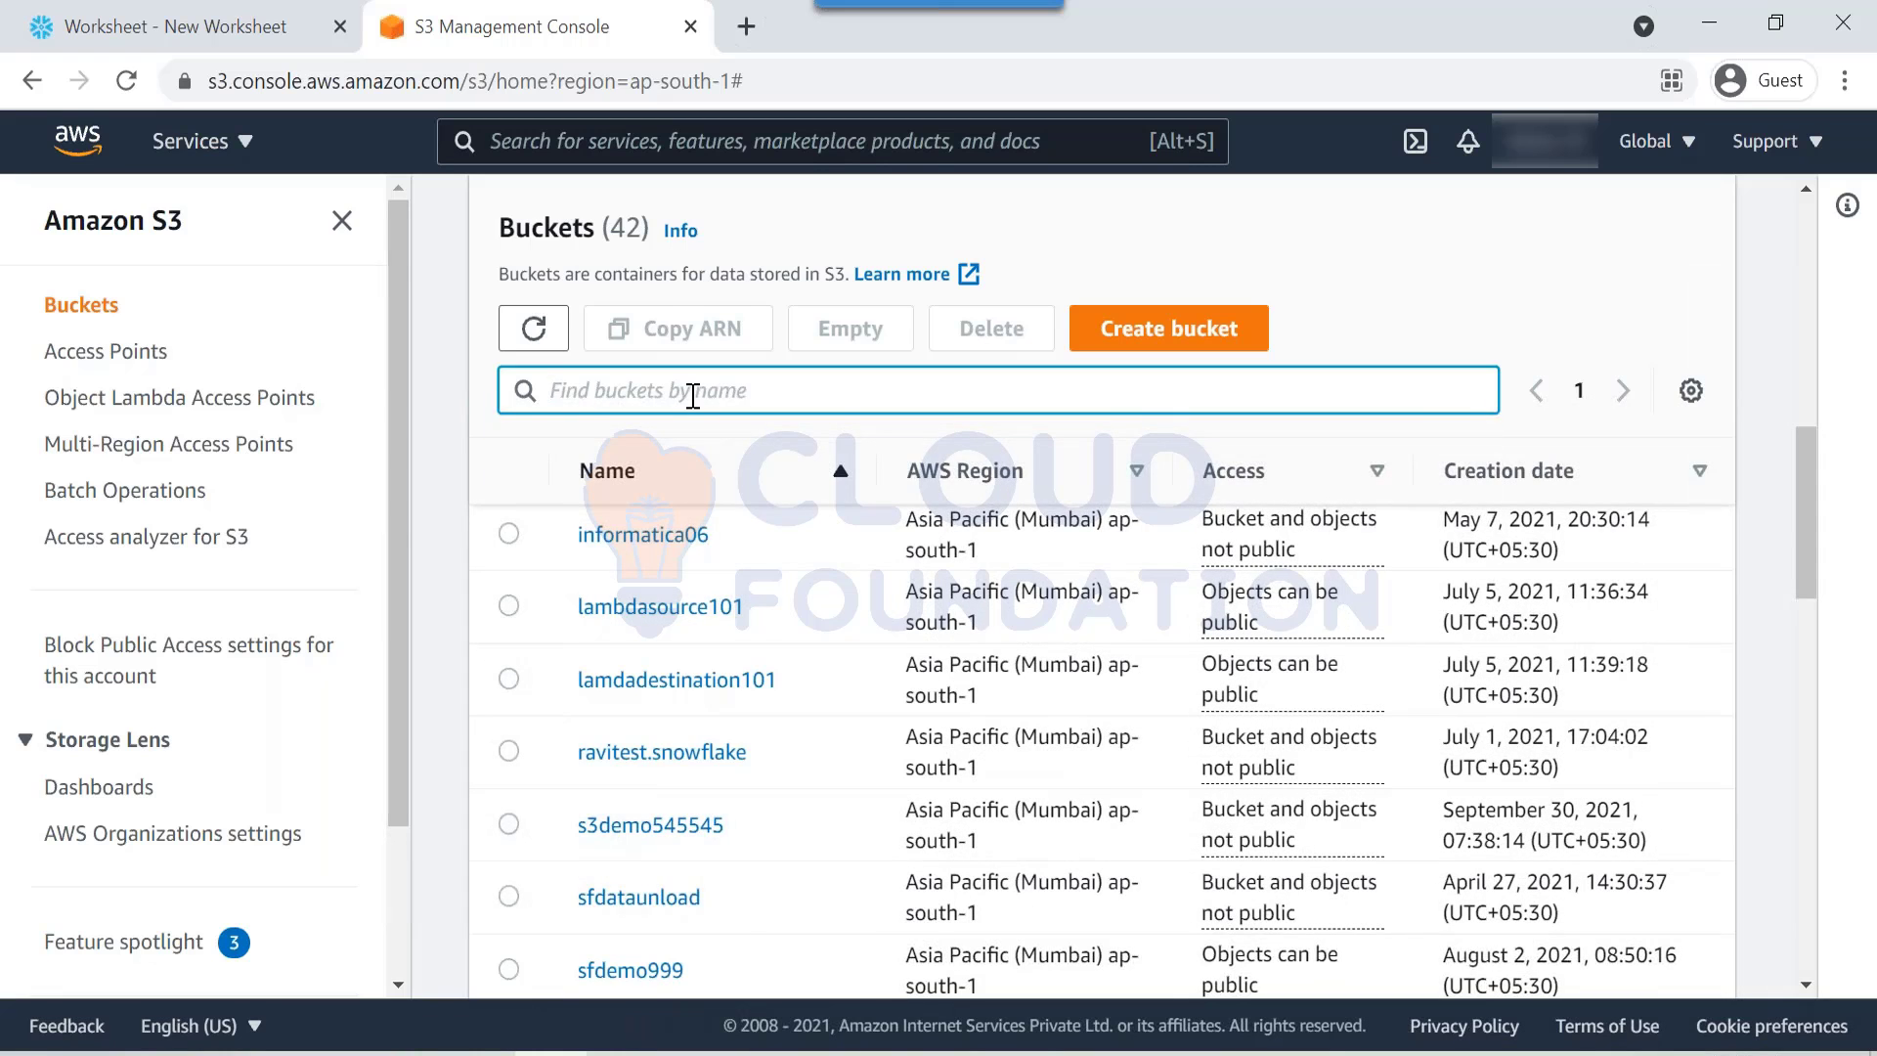
text(snowpi)
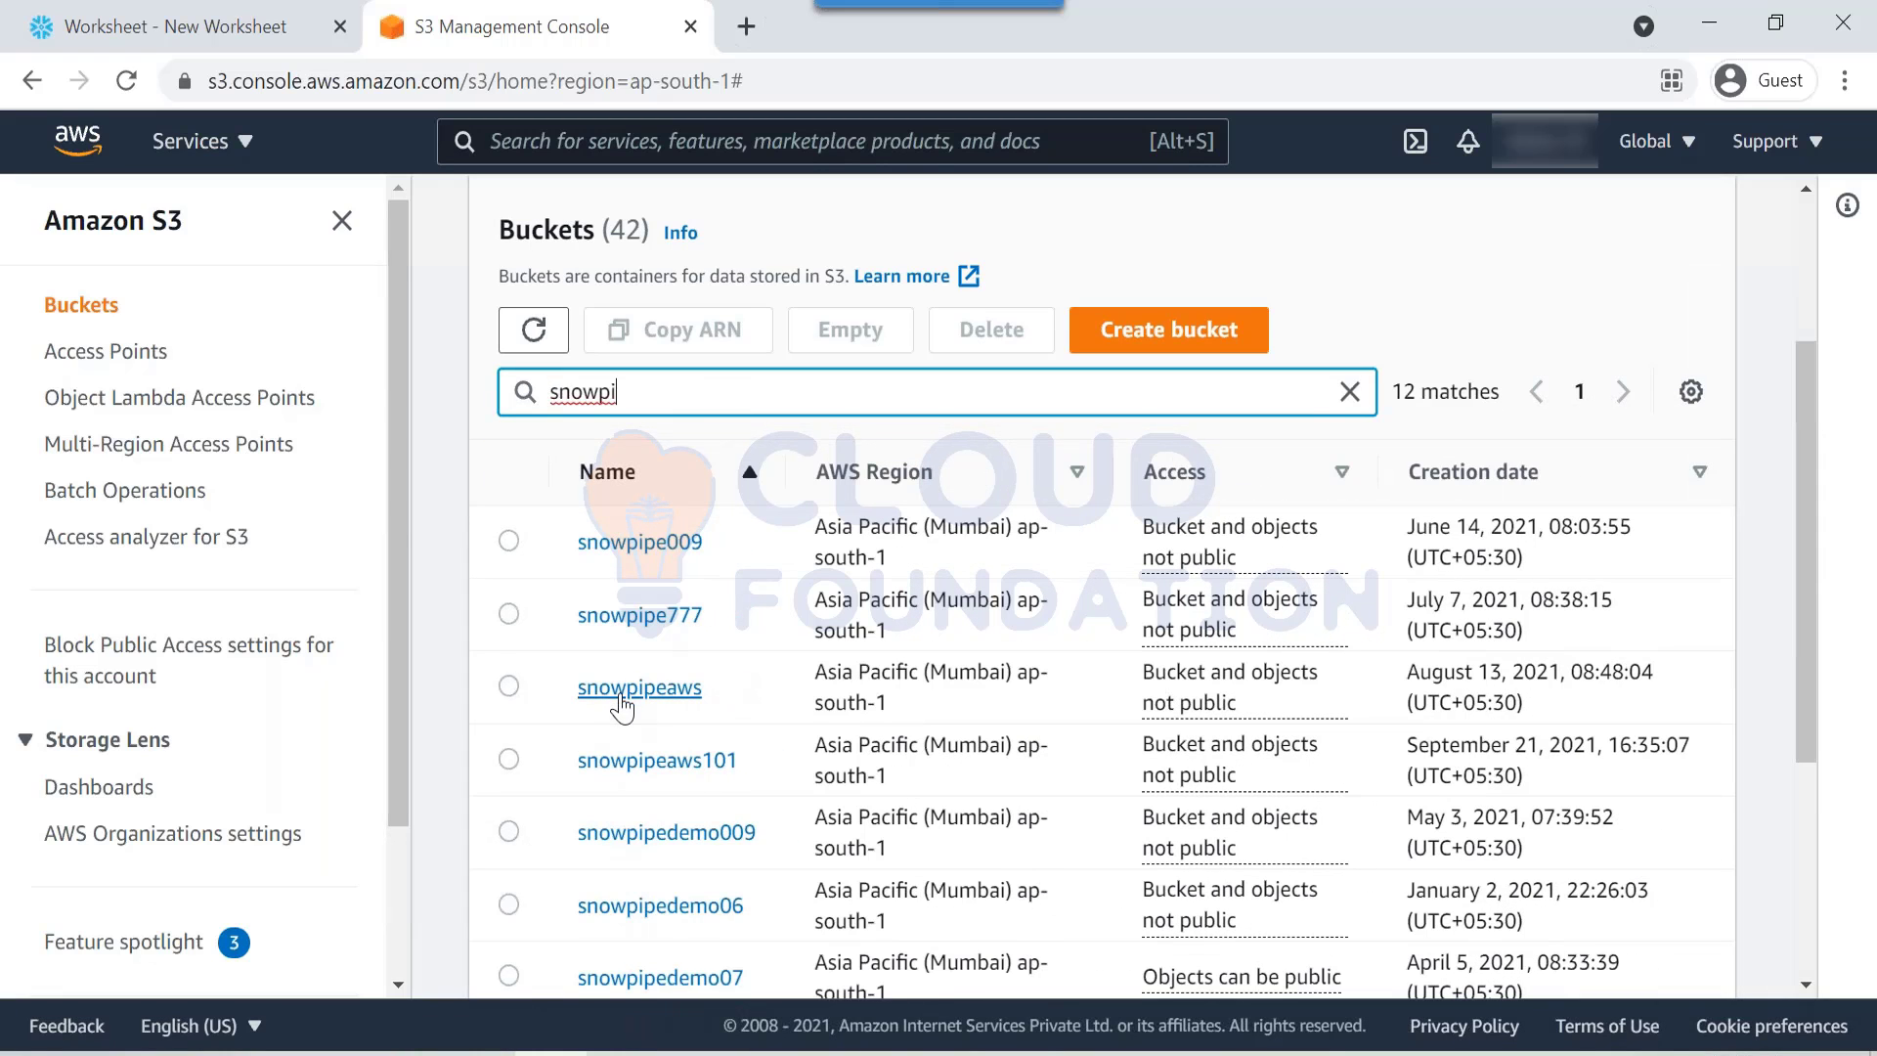
click(621, 692)
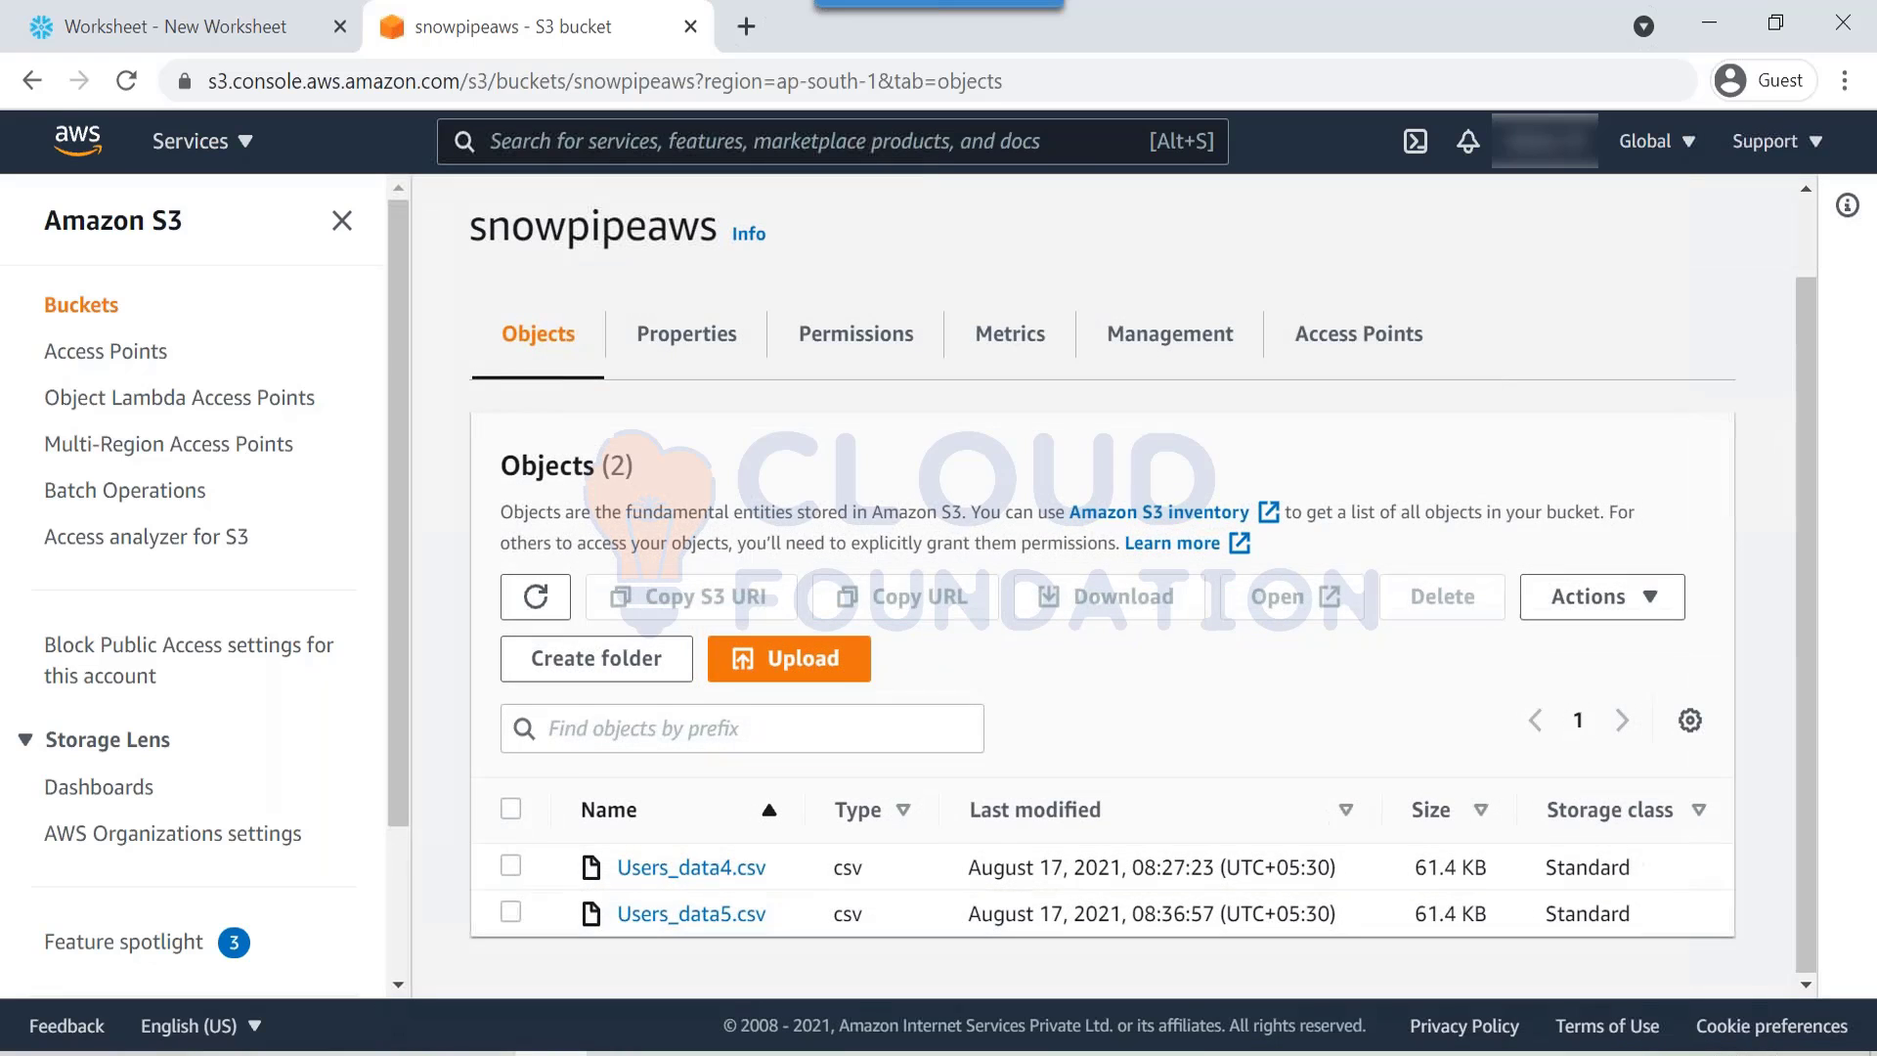
Step: Permanently delete Users_data4.csv and Users_data5.csv from the snowpipeaws bucket
click(510, 808)
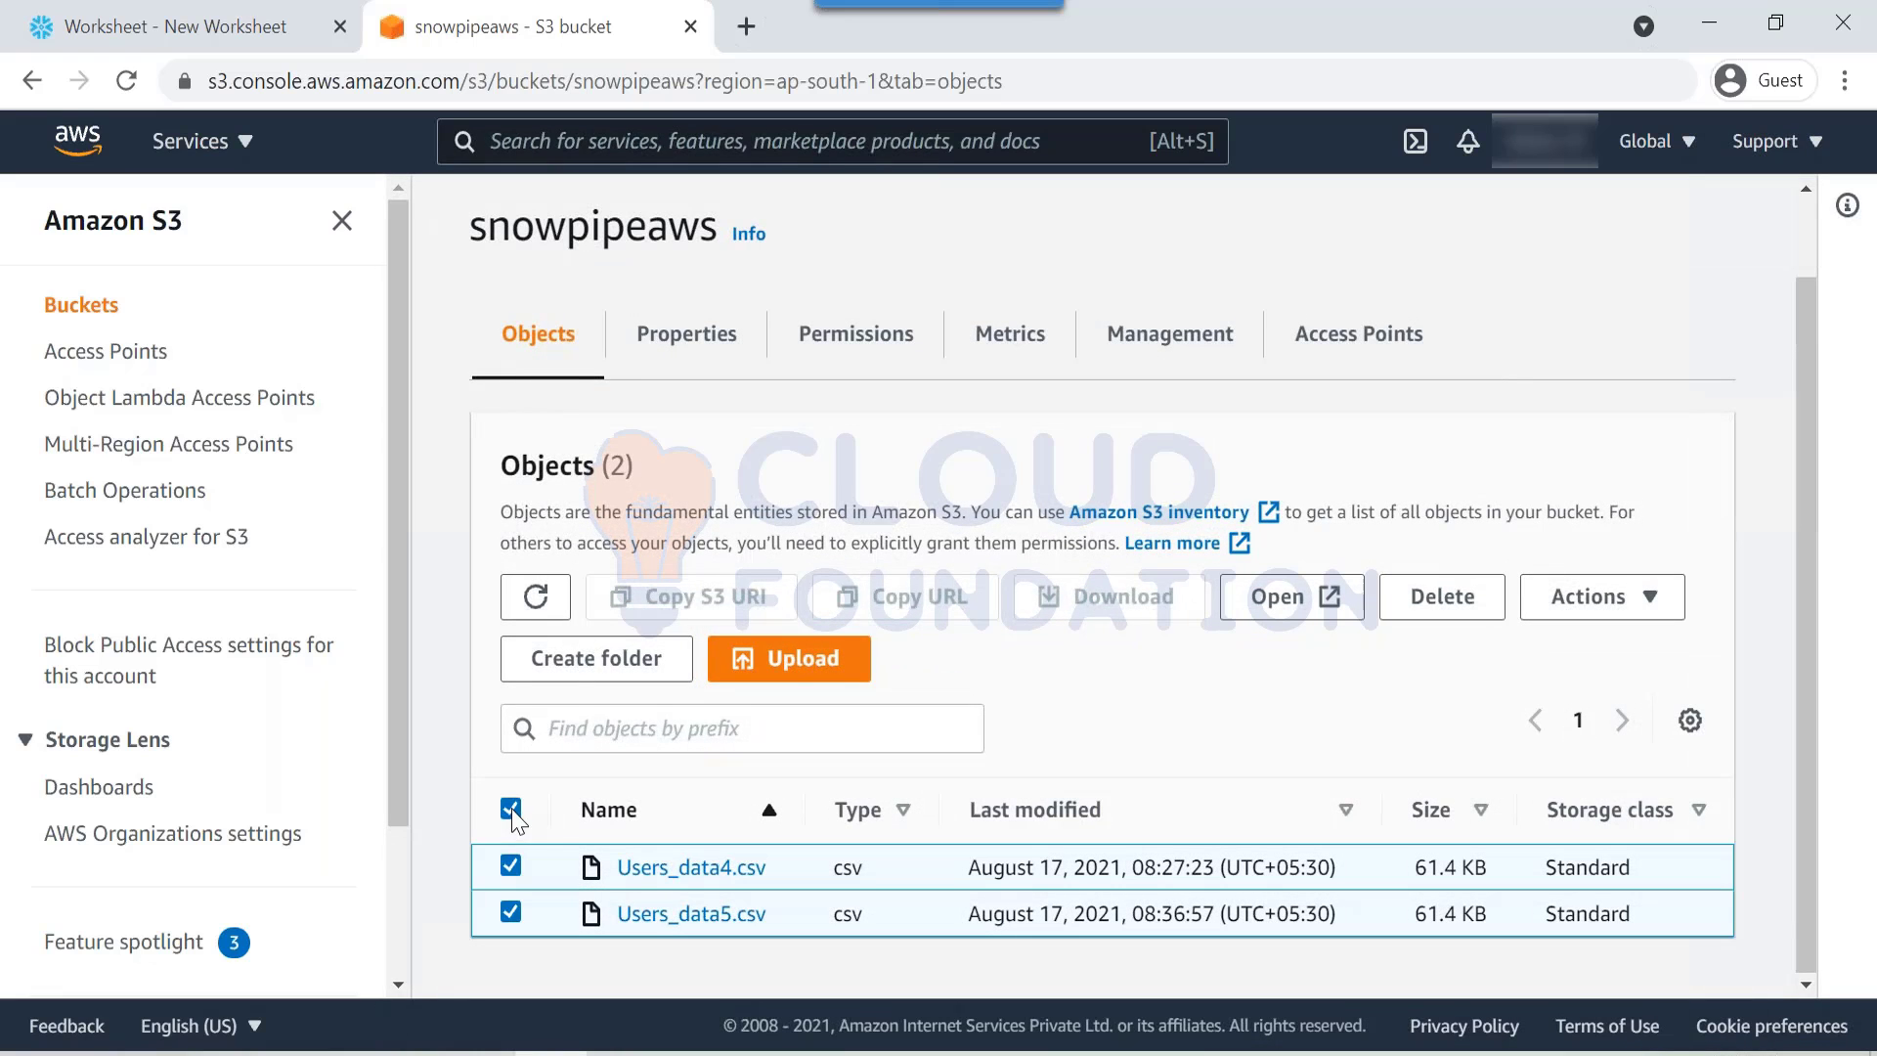
click(1442, 611)
scroll(440, 899, down, 2)
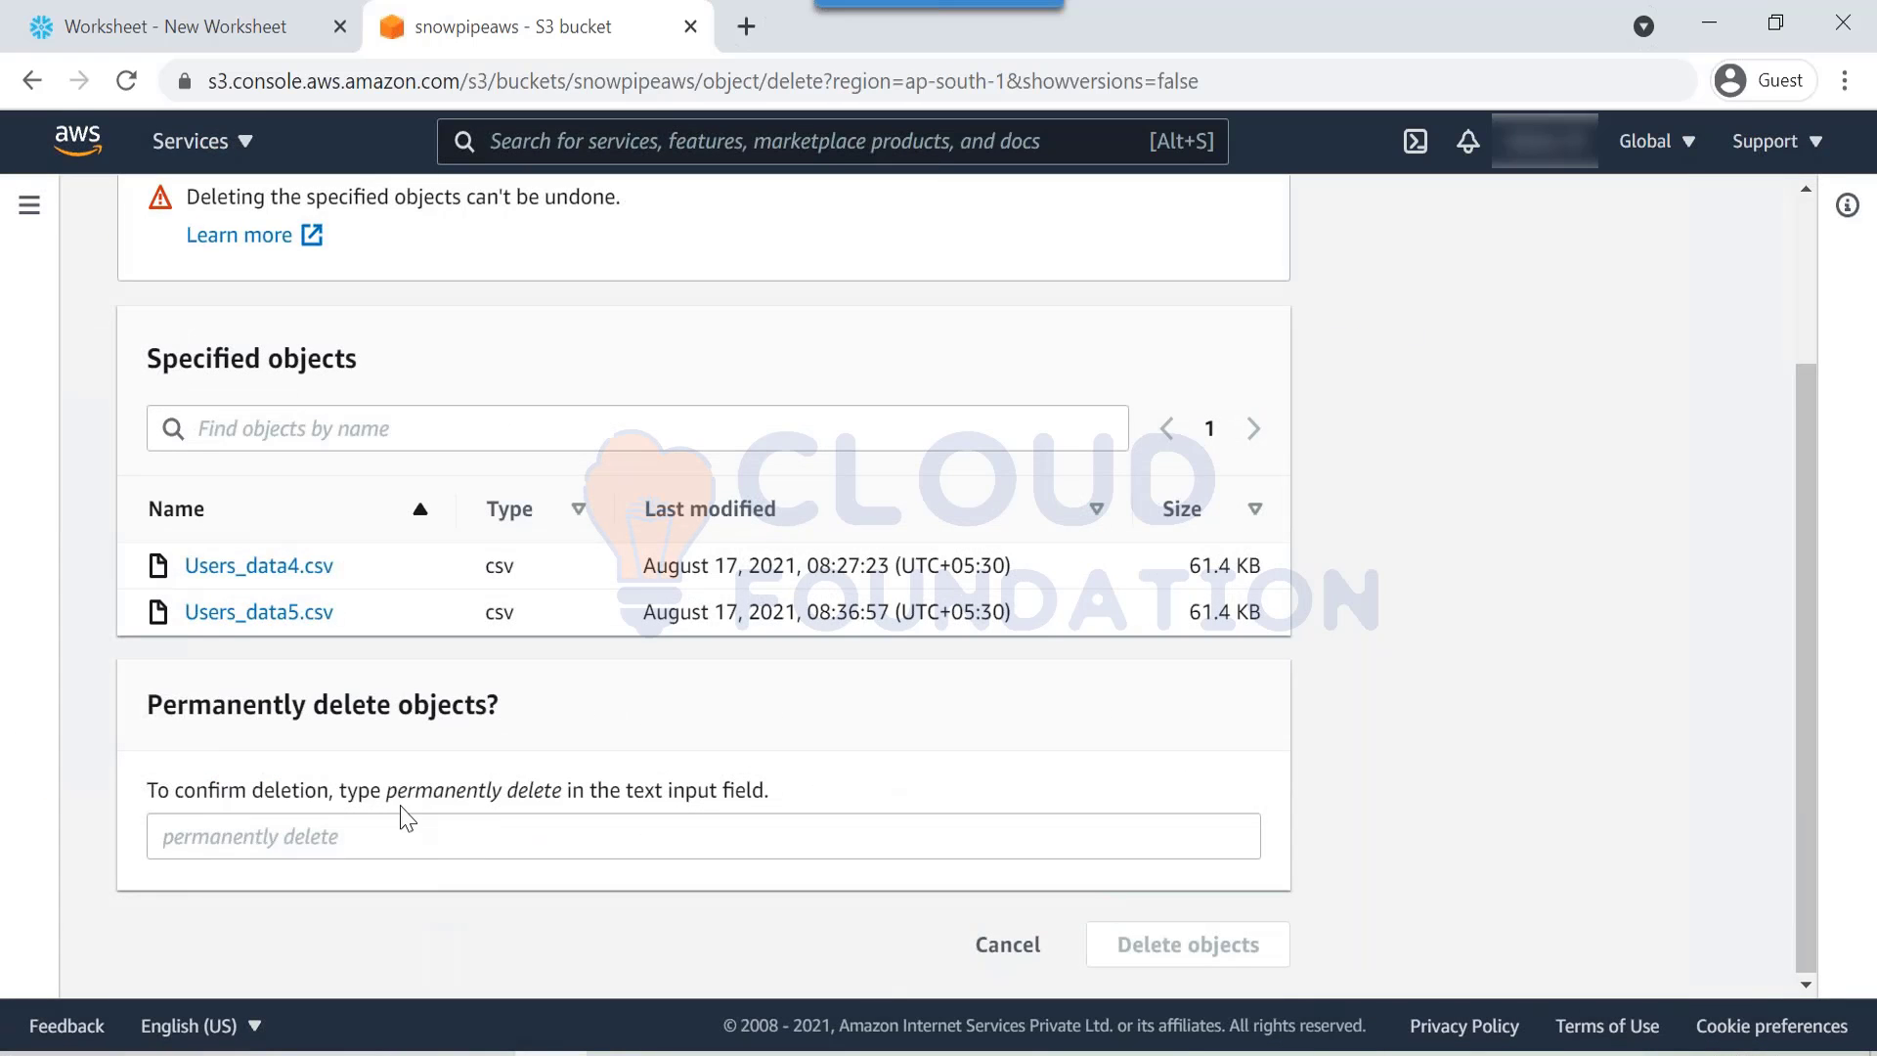
drag(388, 792, 565, 797)
key(ctrl+c)
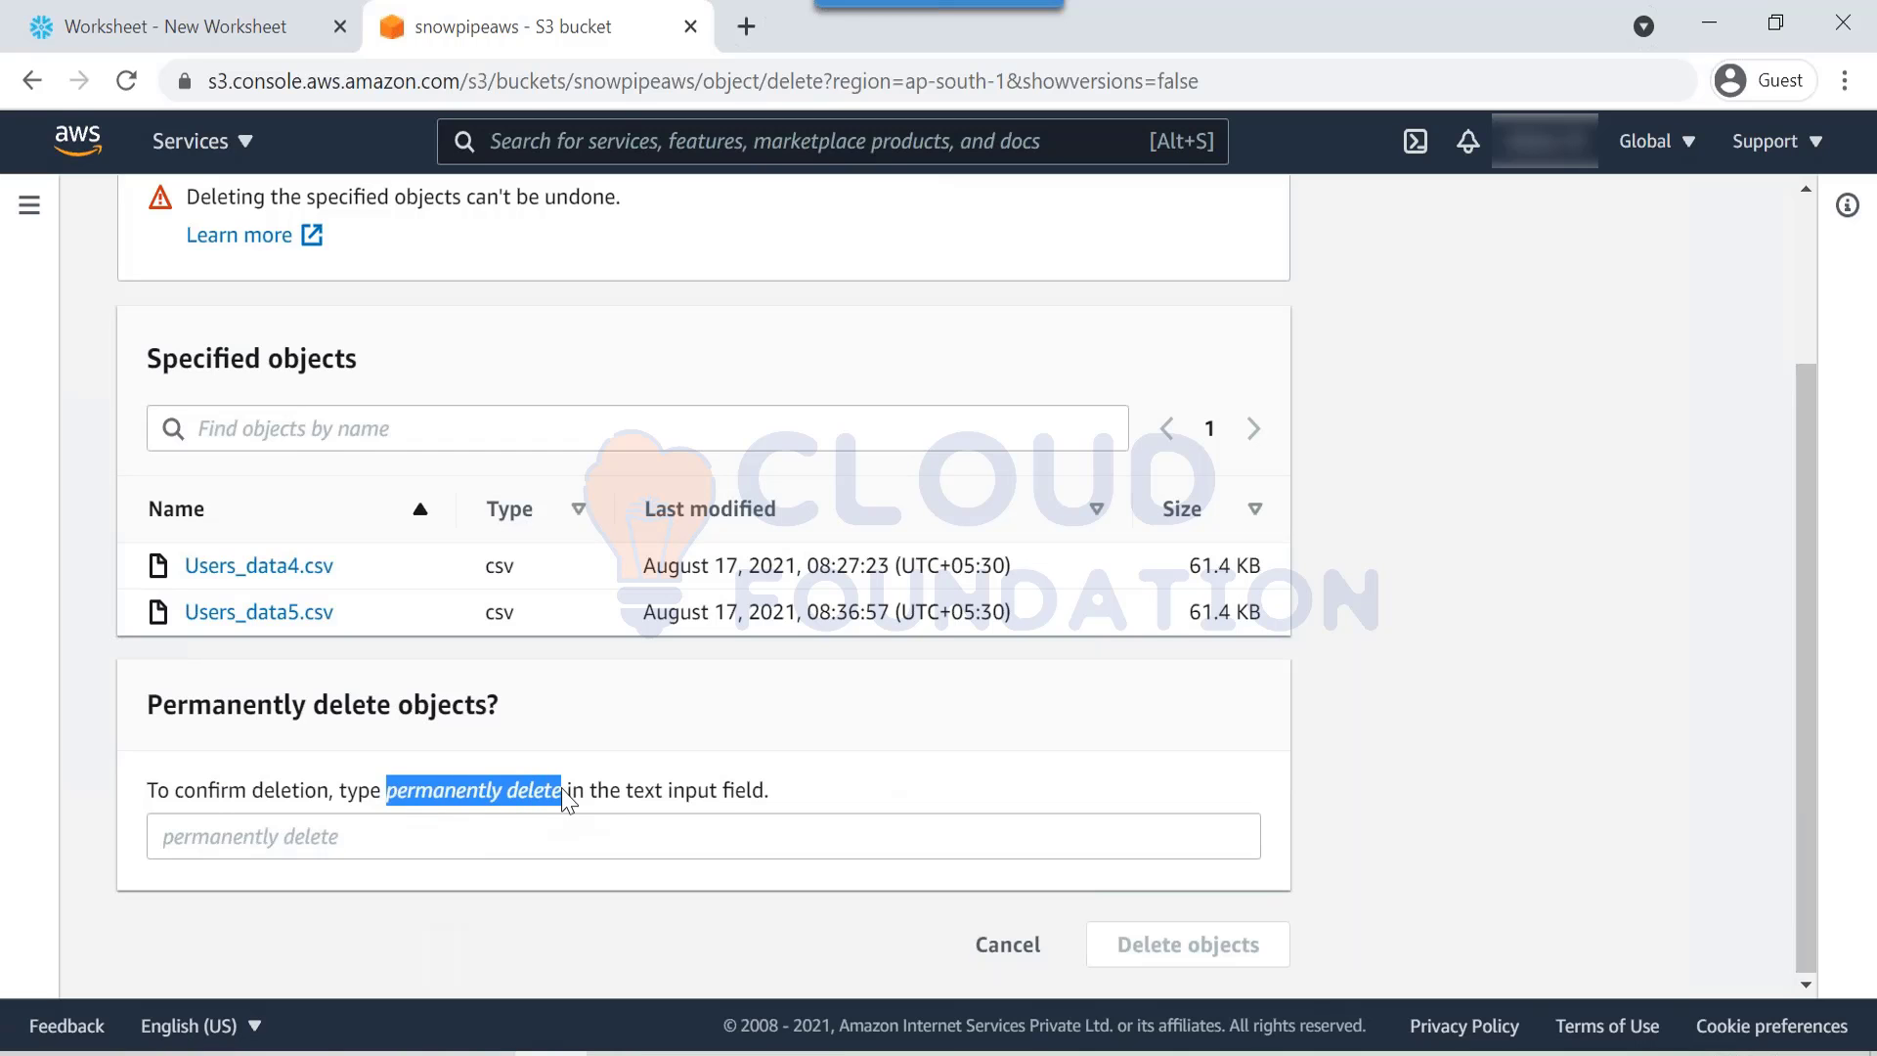
click(511, 851)
key(ctrl+v)
click(1236, 944)
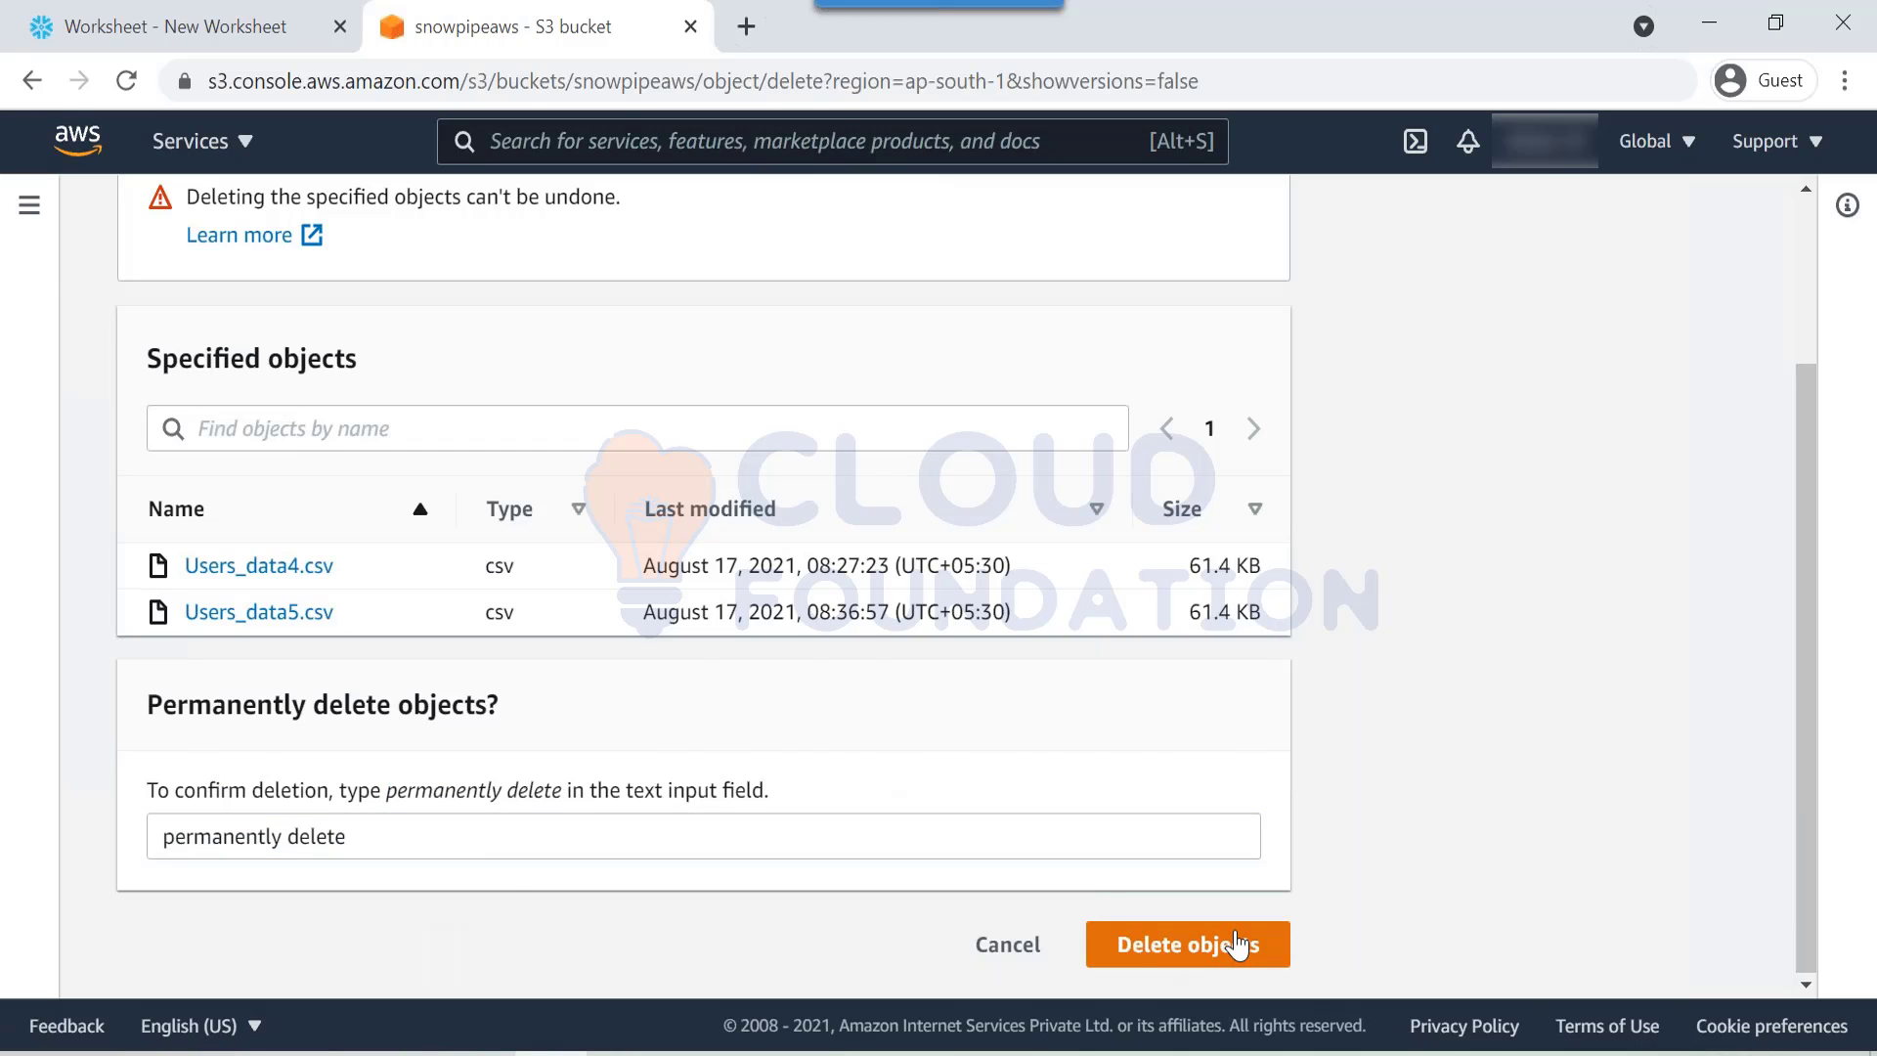
click(1724, 340)
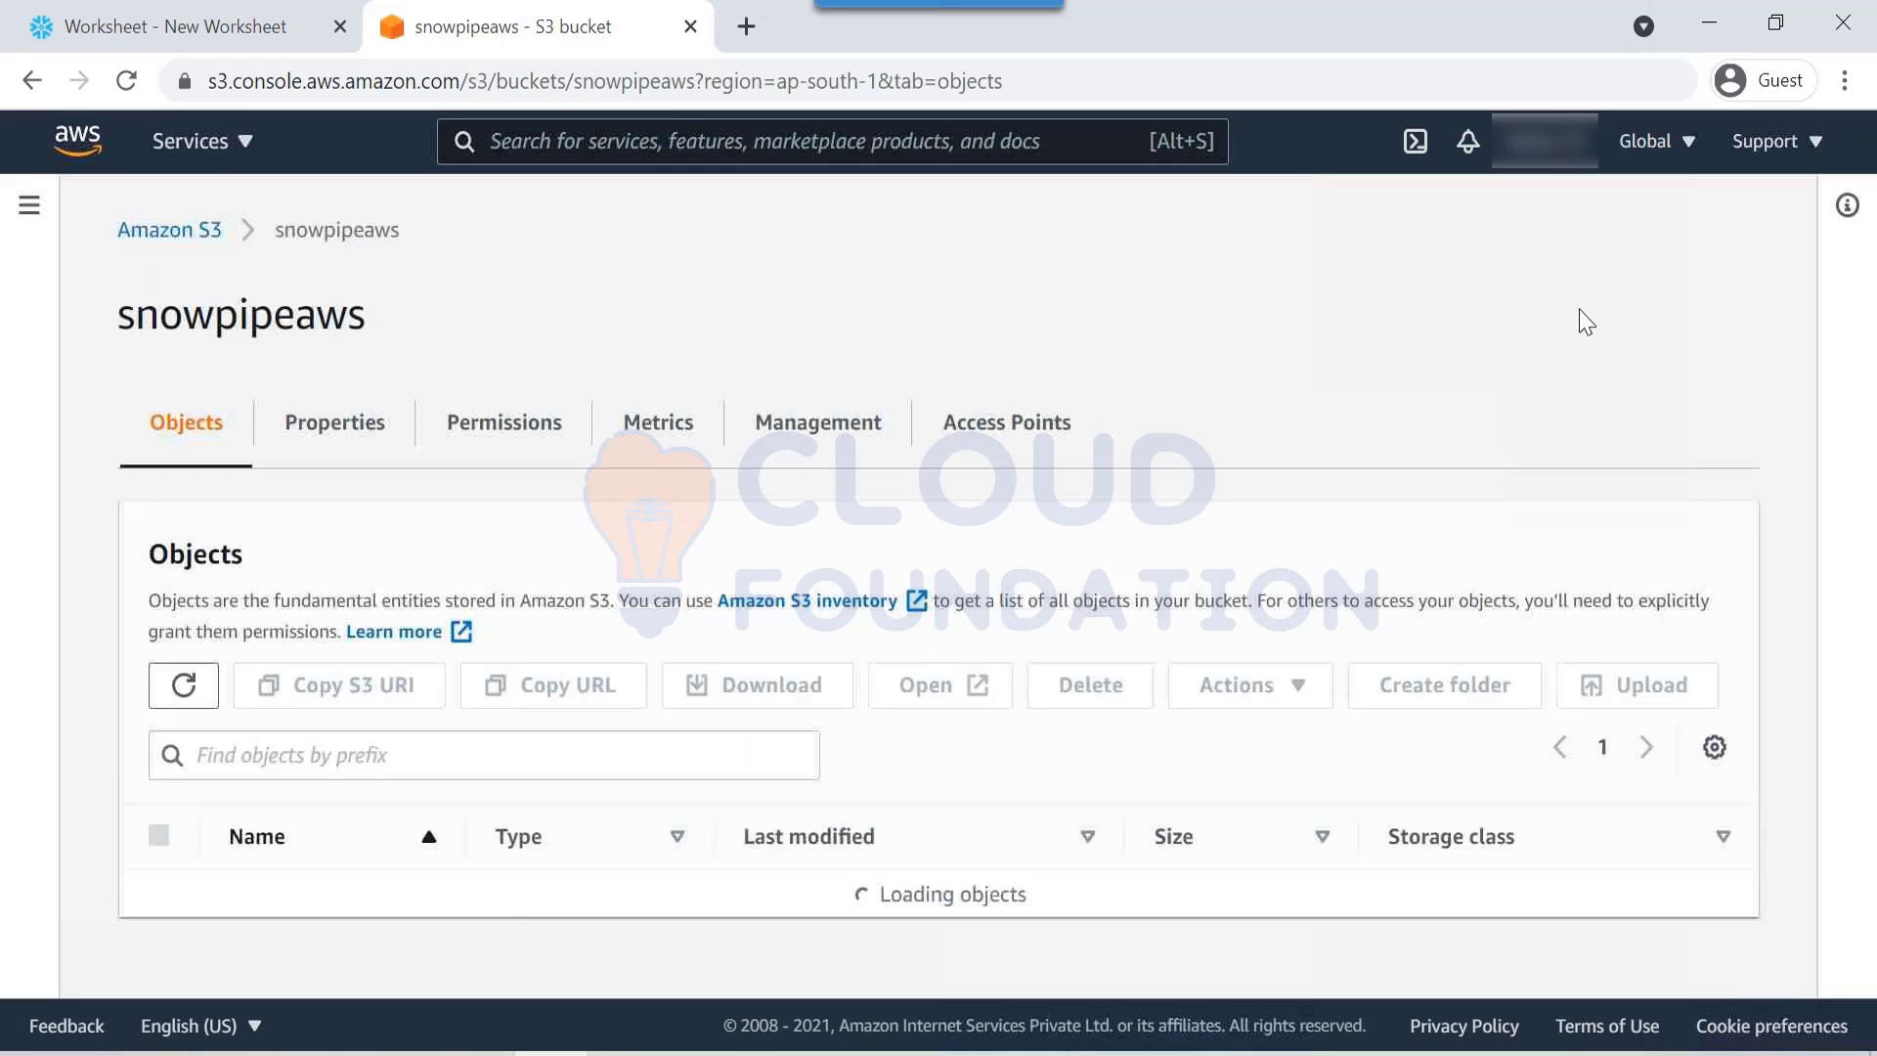
Step: Delete the notifysnowpipe event notification from the bucket's Properties
click(295, 434)
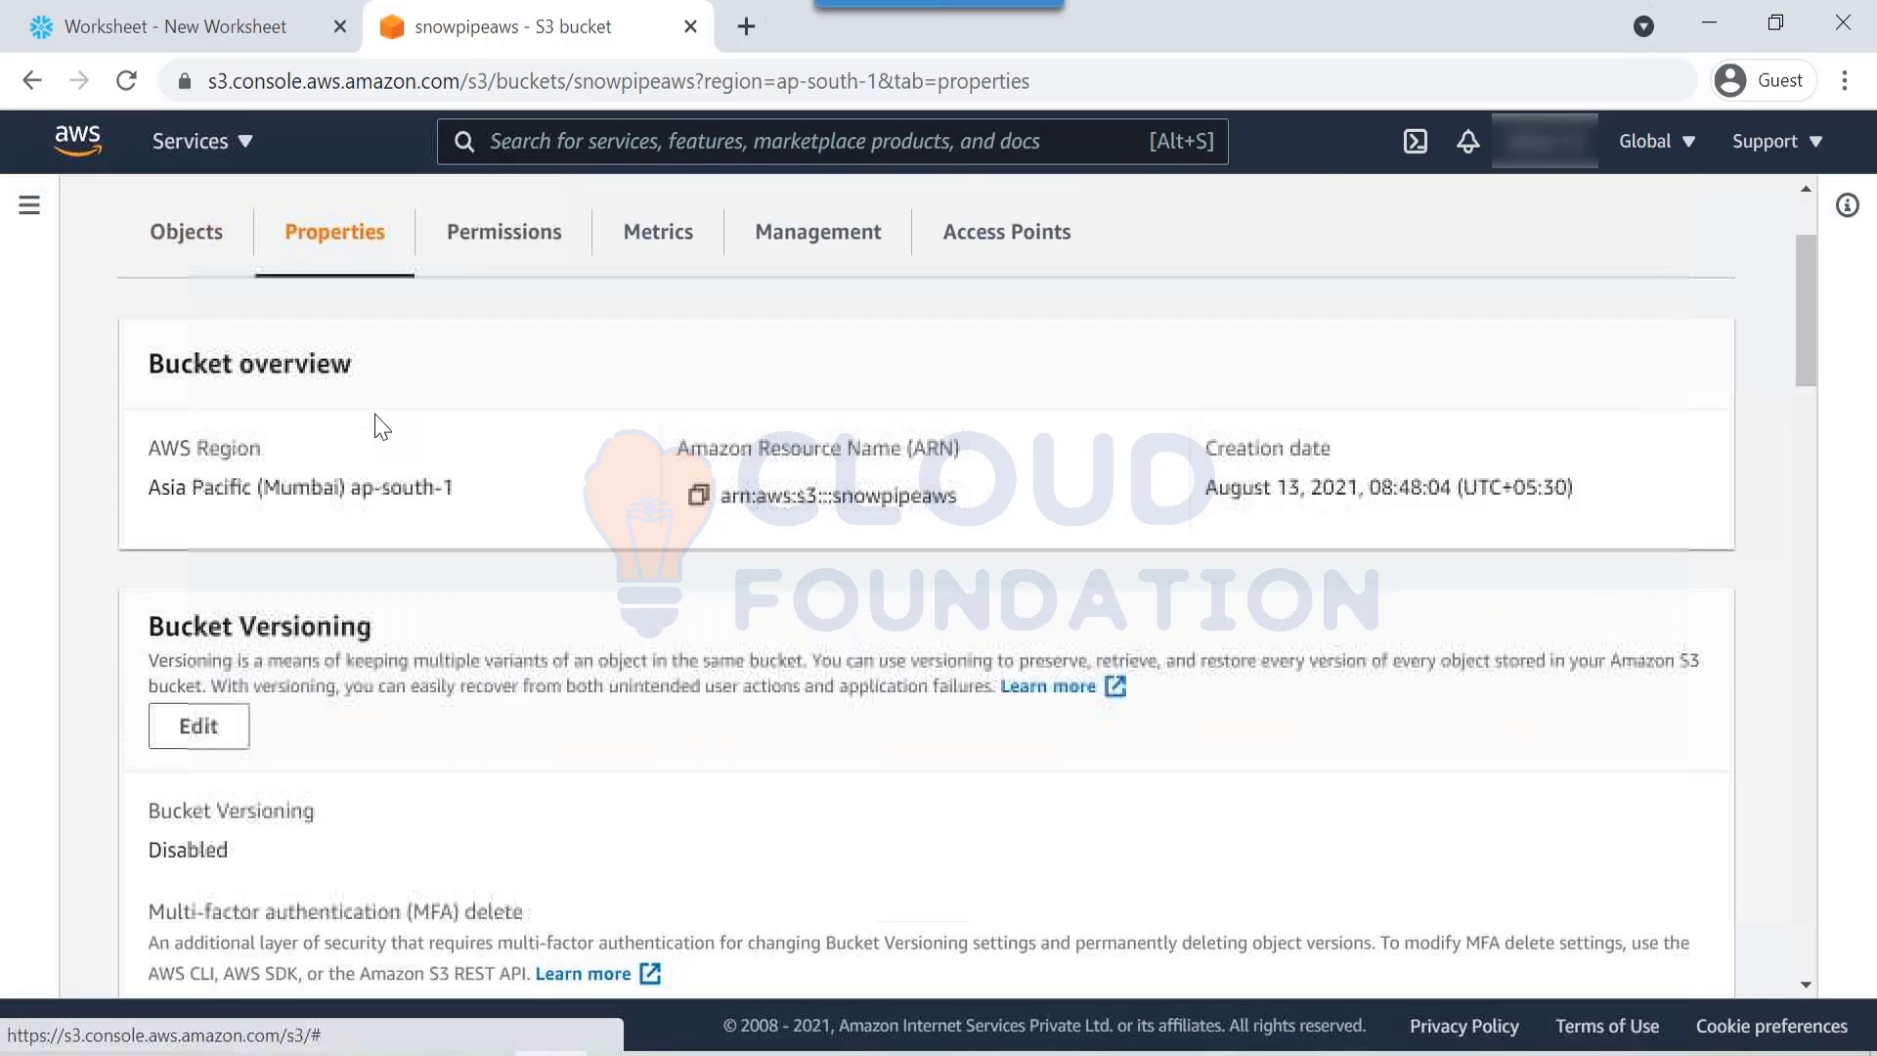
scroll(343, 532, down, 10)
scroll(337, 553, down, 12)
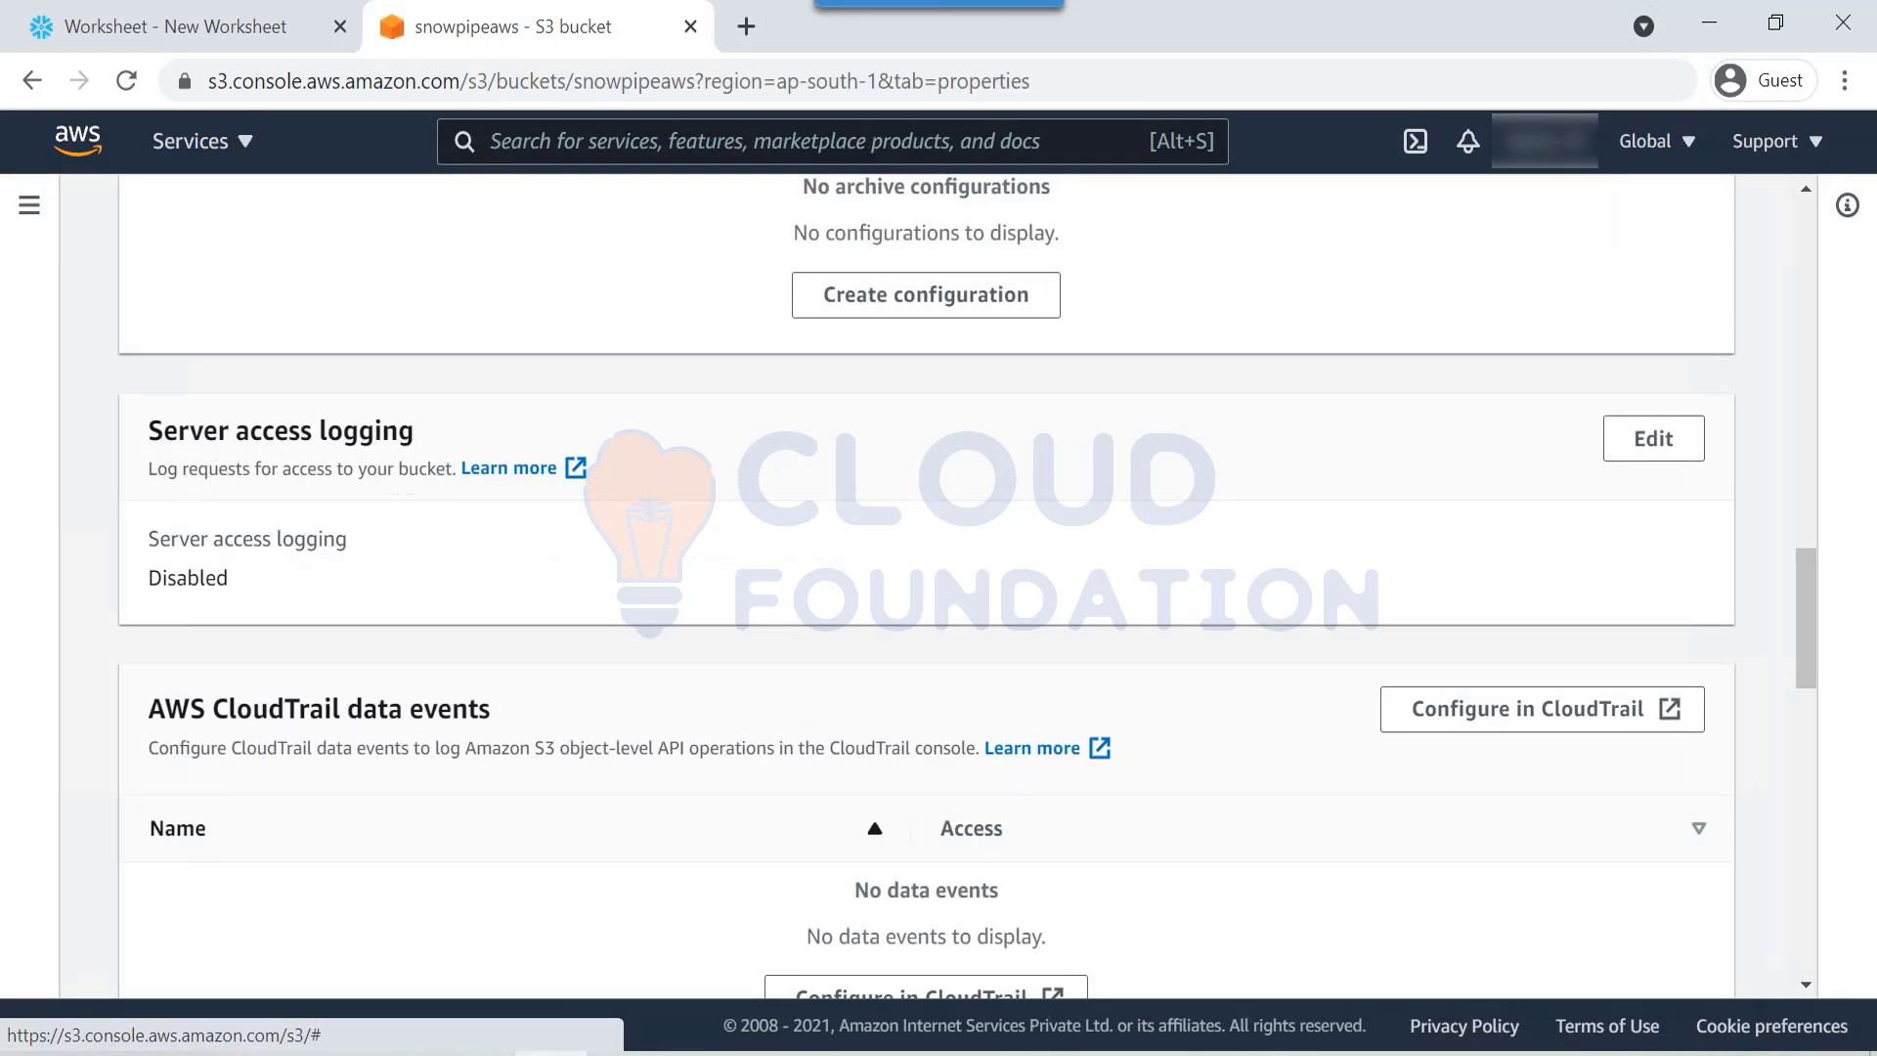
scroll(245, 489, up, 1)
scroll(145, 427, down, 4)
click(158, 389)
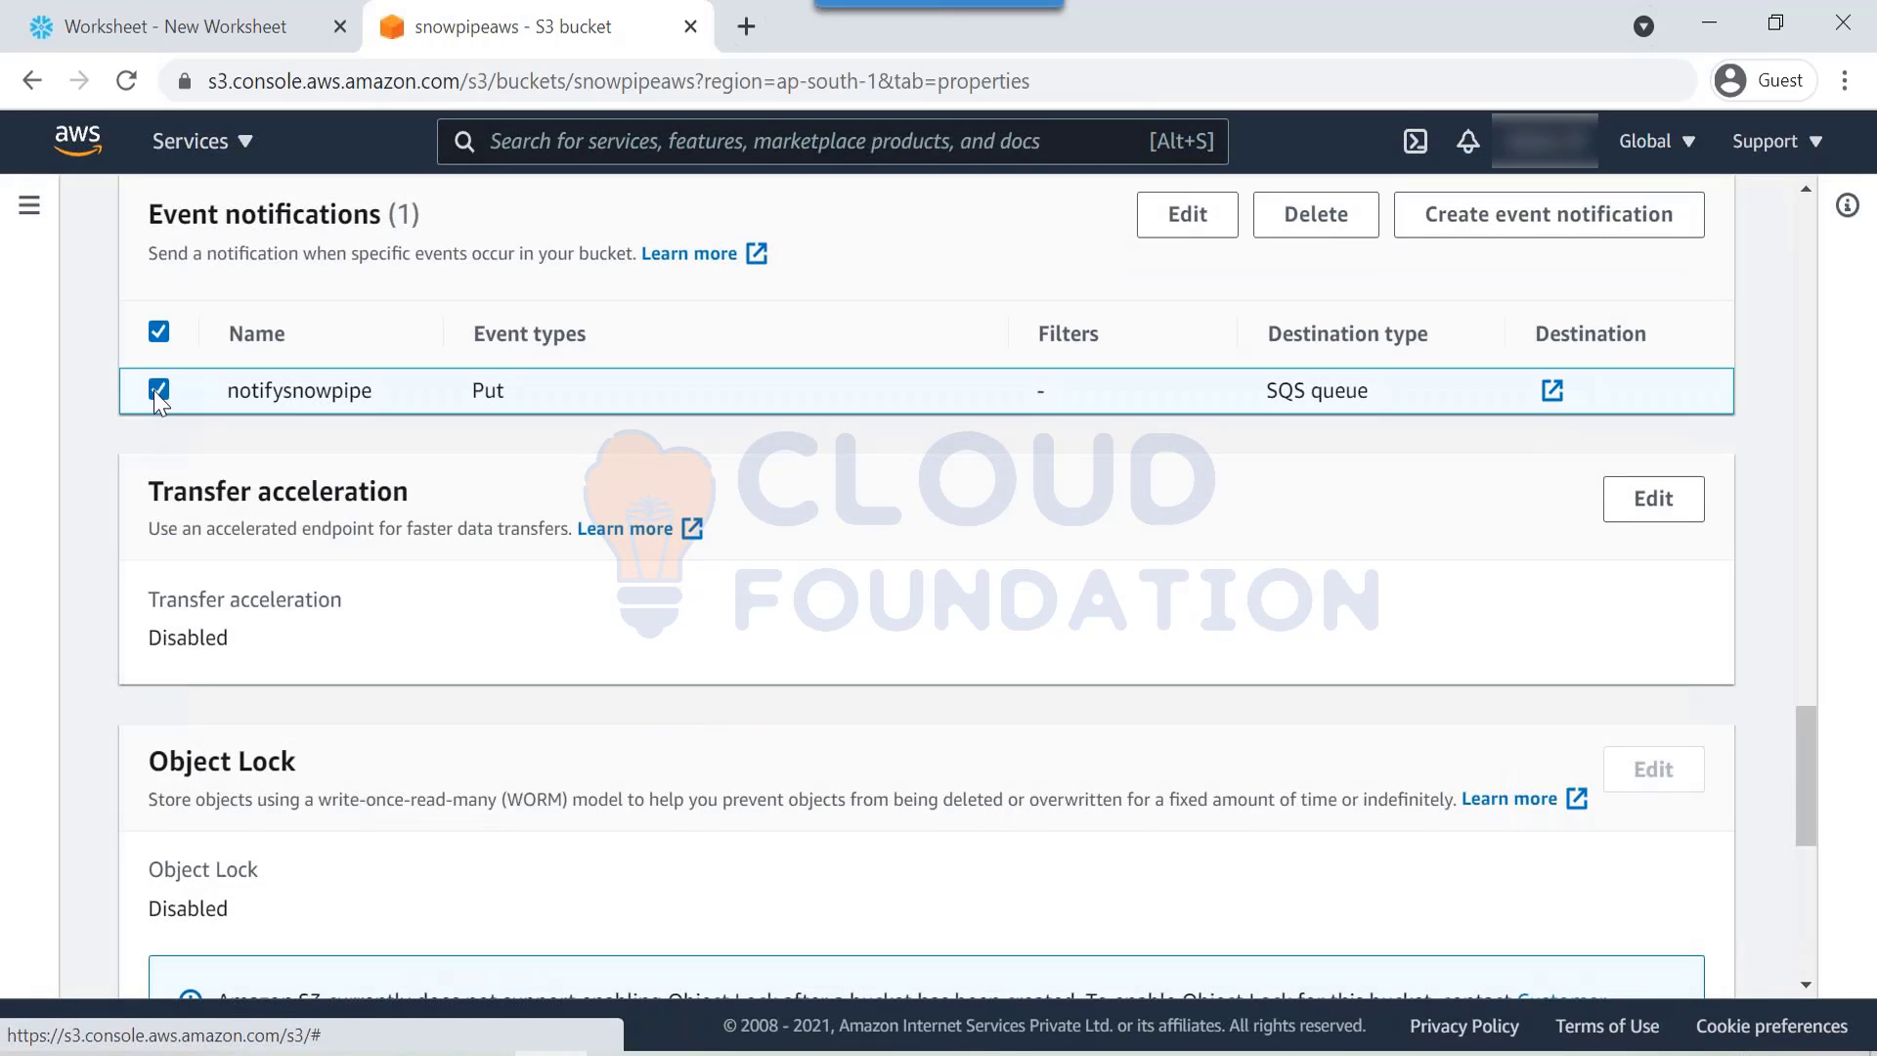
click(1286, 241)
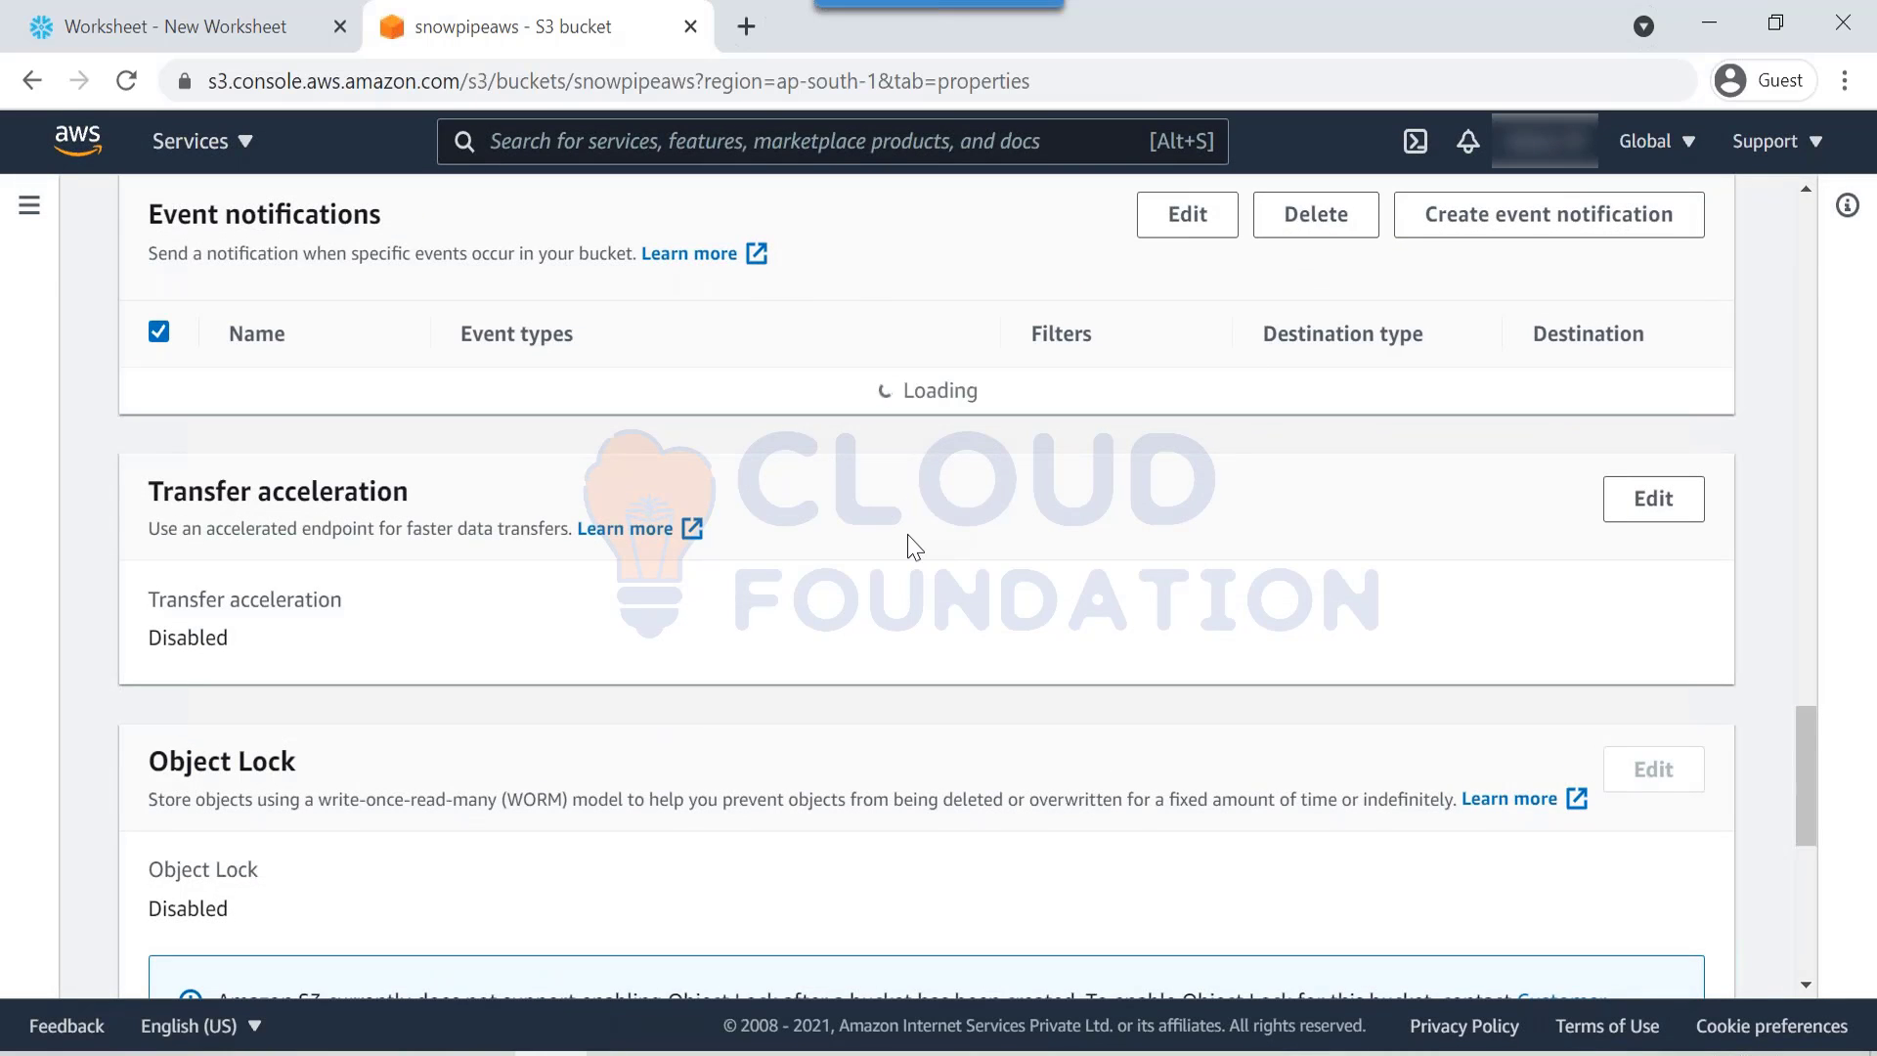
scroll(495, 469, up, 12)
scroll(433, 431, up, 15)
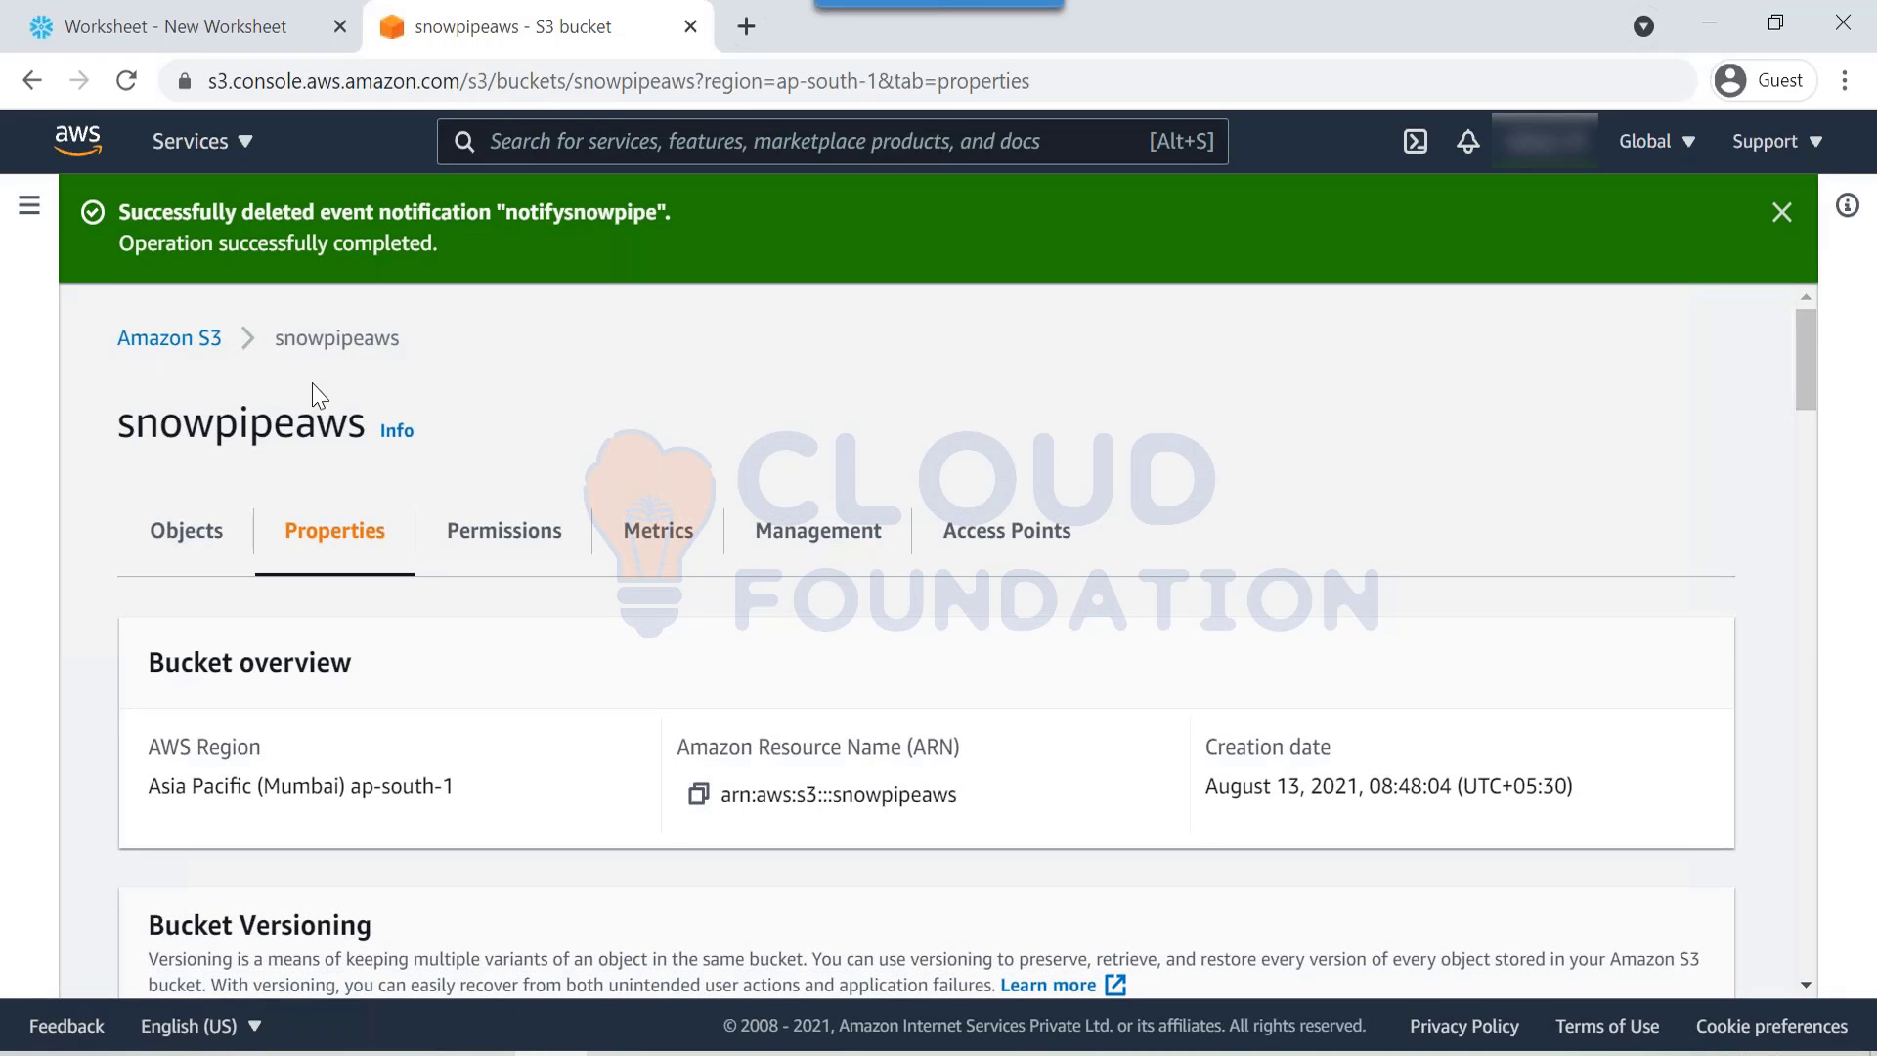
Step: Reopen snowpipeaws from the bucket list and select its upload destination path s3://snowpipeaws
click(184, 350)
scroll(782, 700, down, 3)
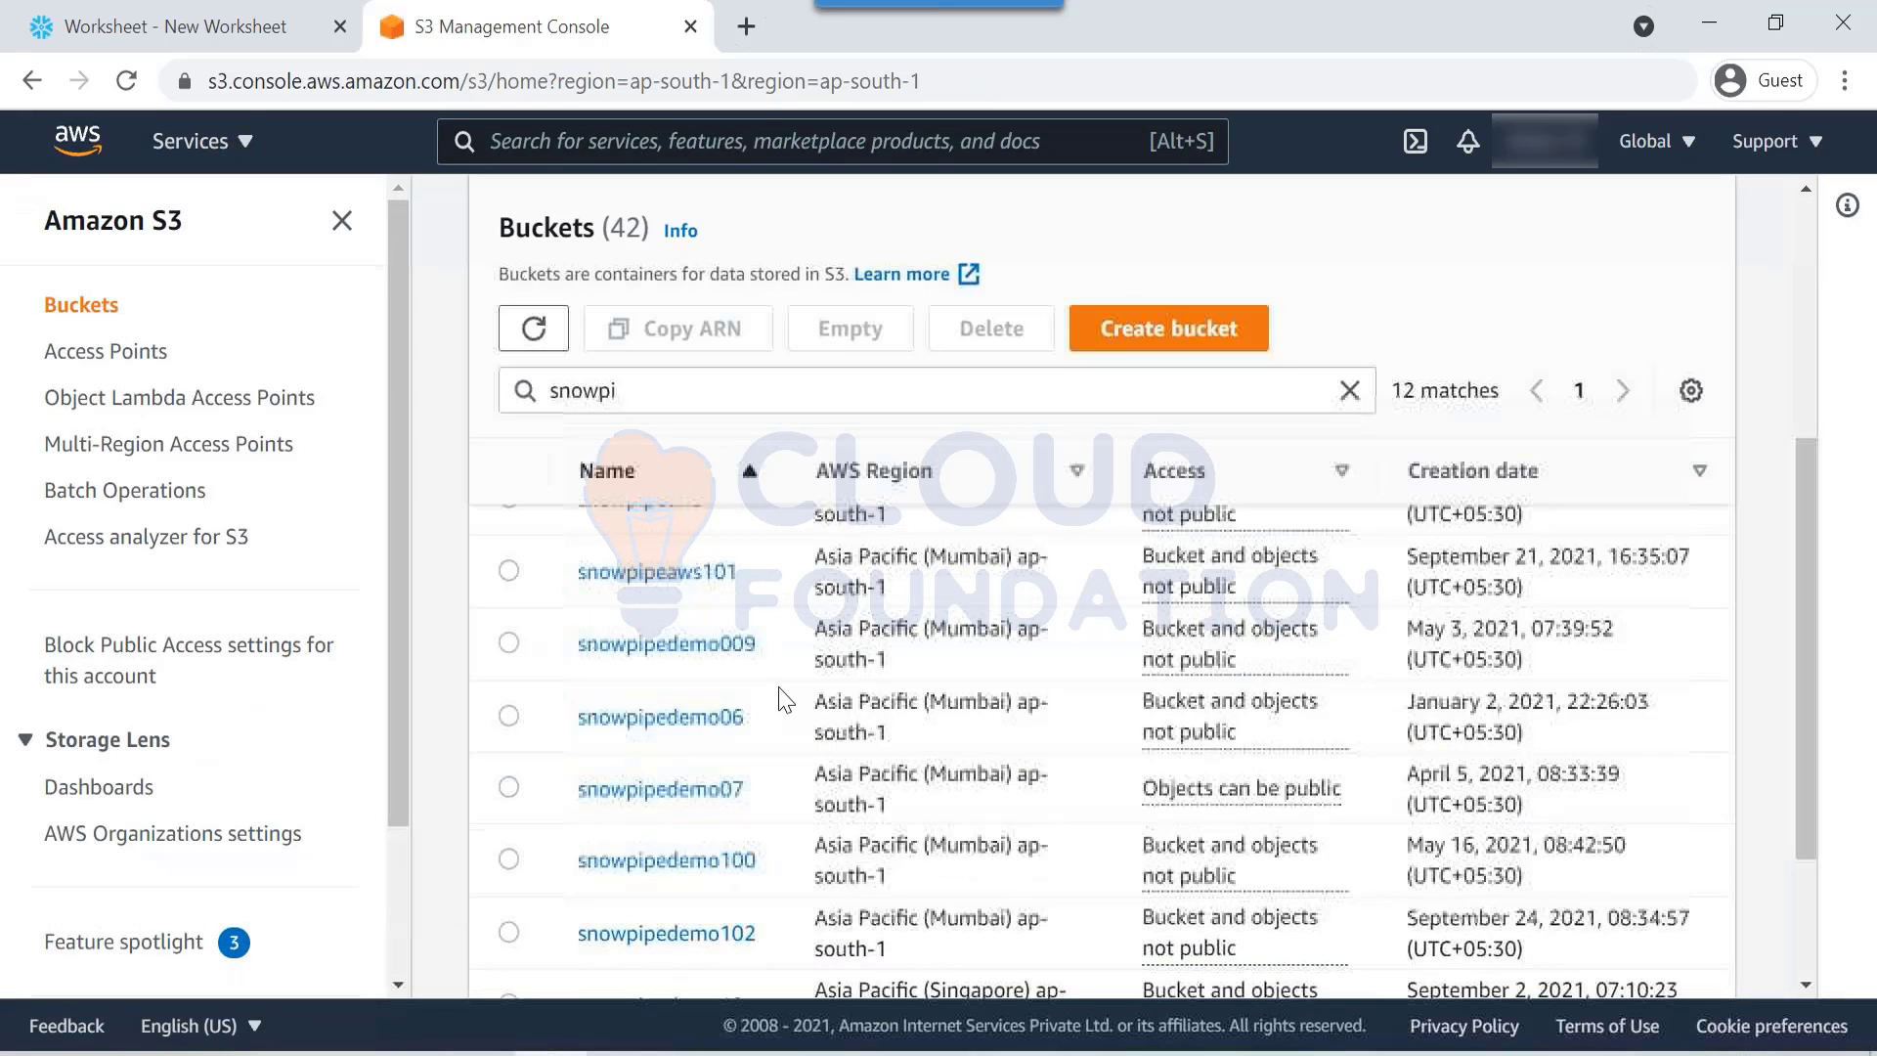
scroll(626, 701, up, 2)
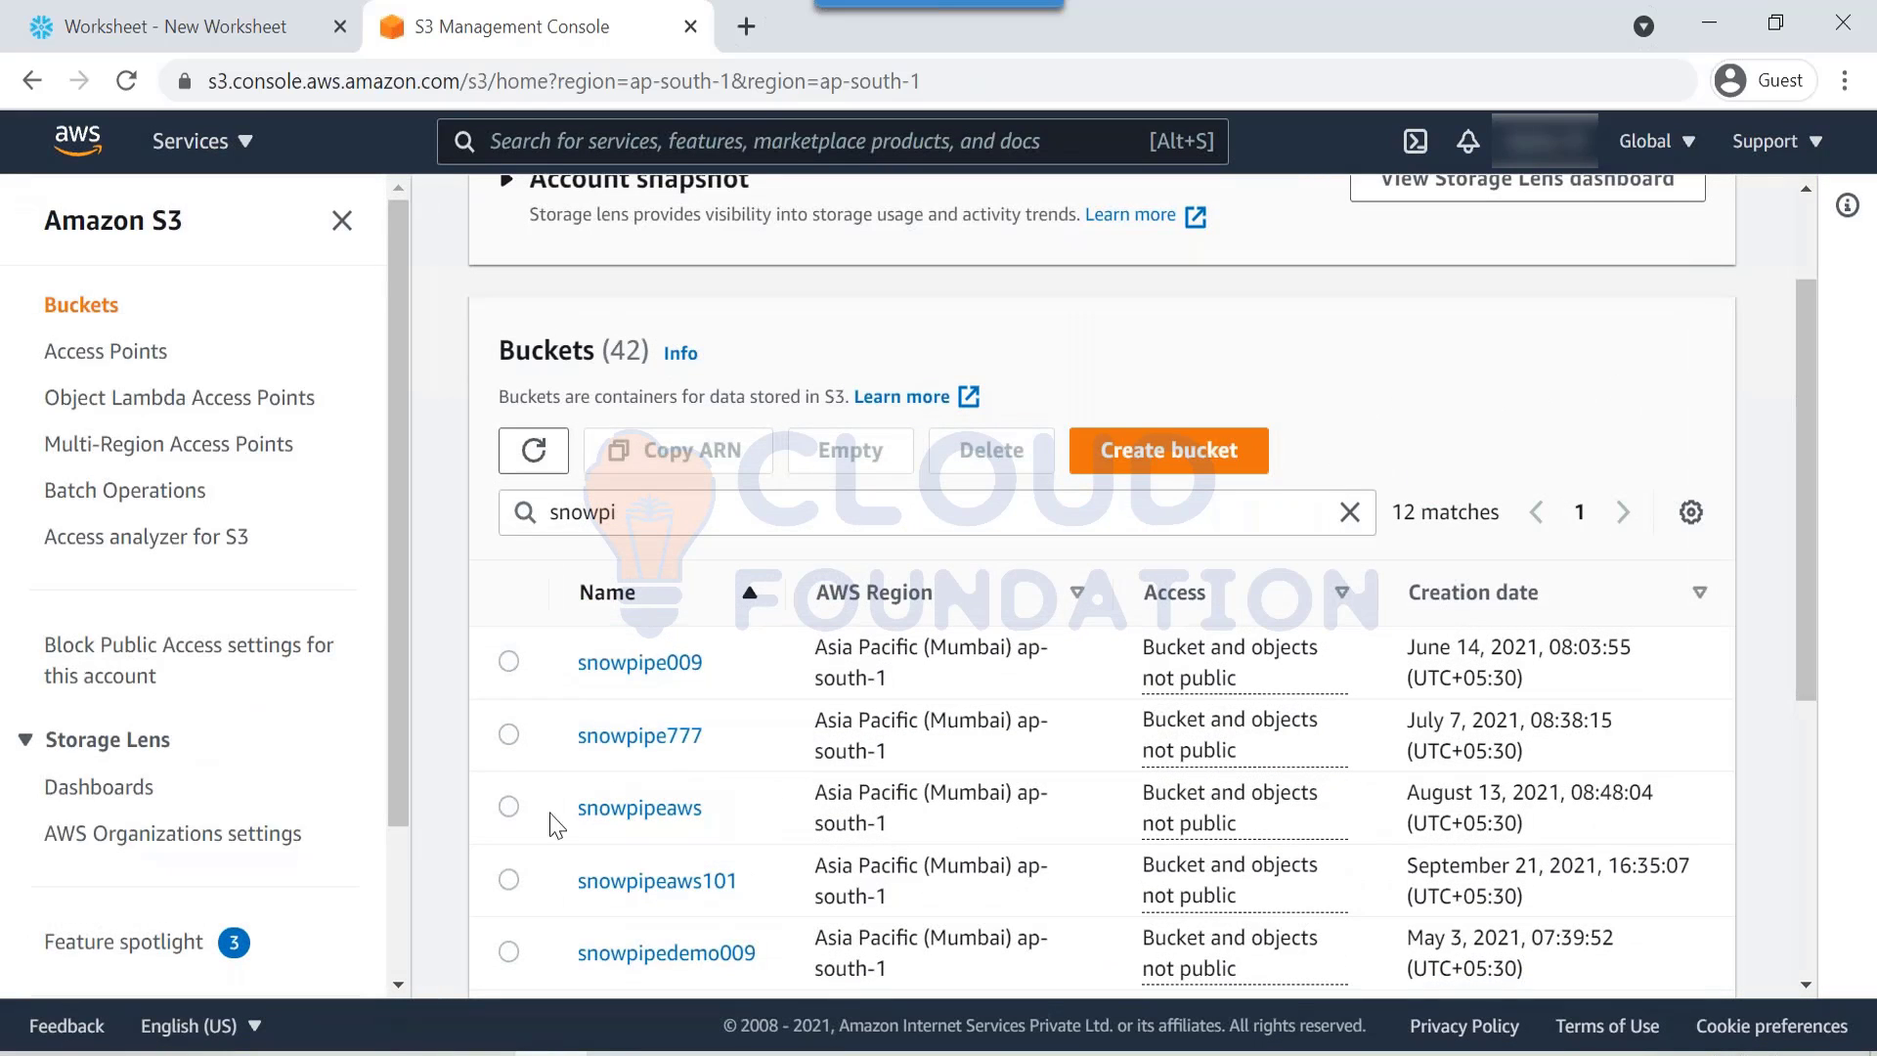
click(641, 807)
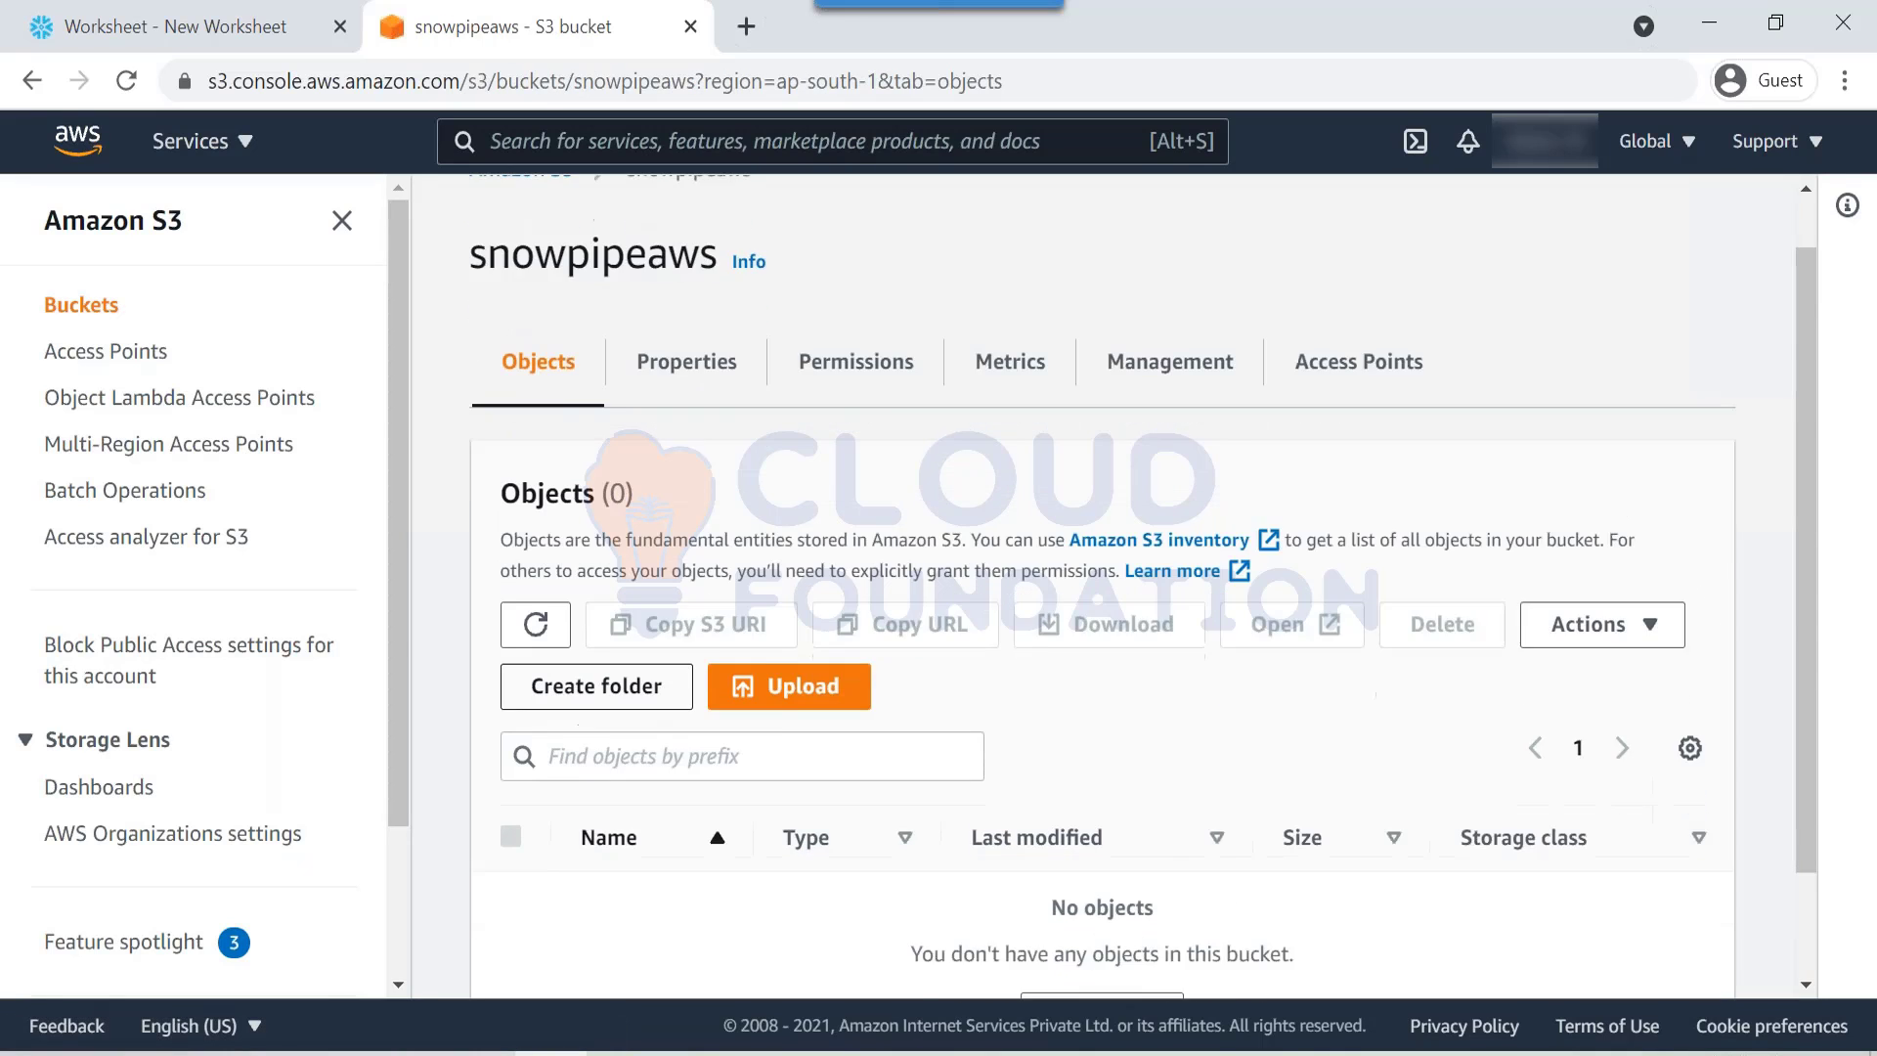
scroll(637, 729, down, 1)
click(782, 670)
scroll(476, 630, down, 4)
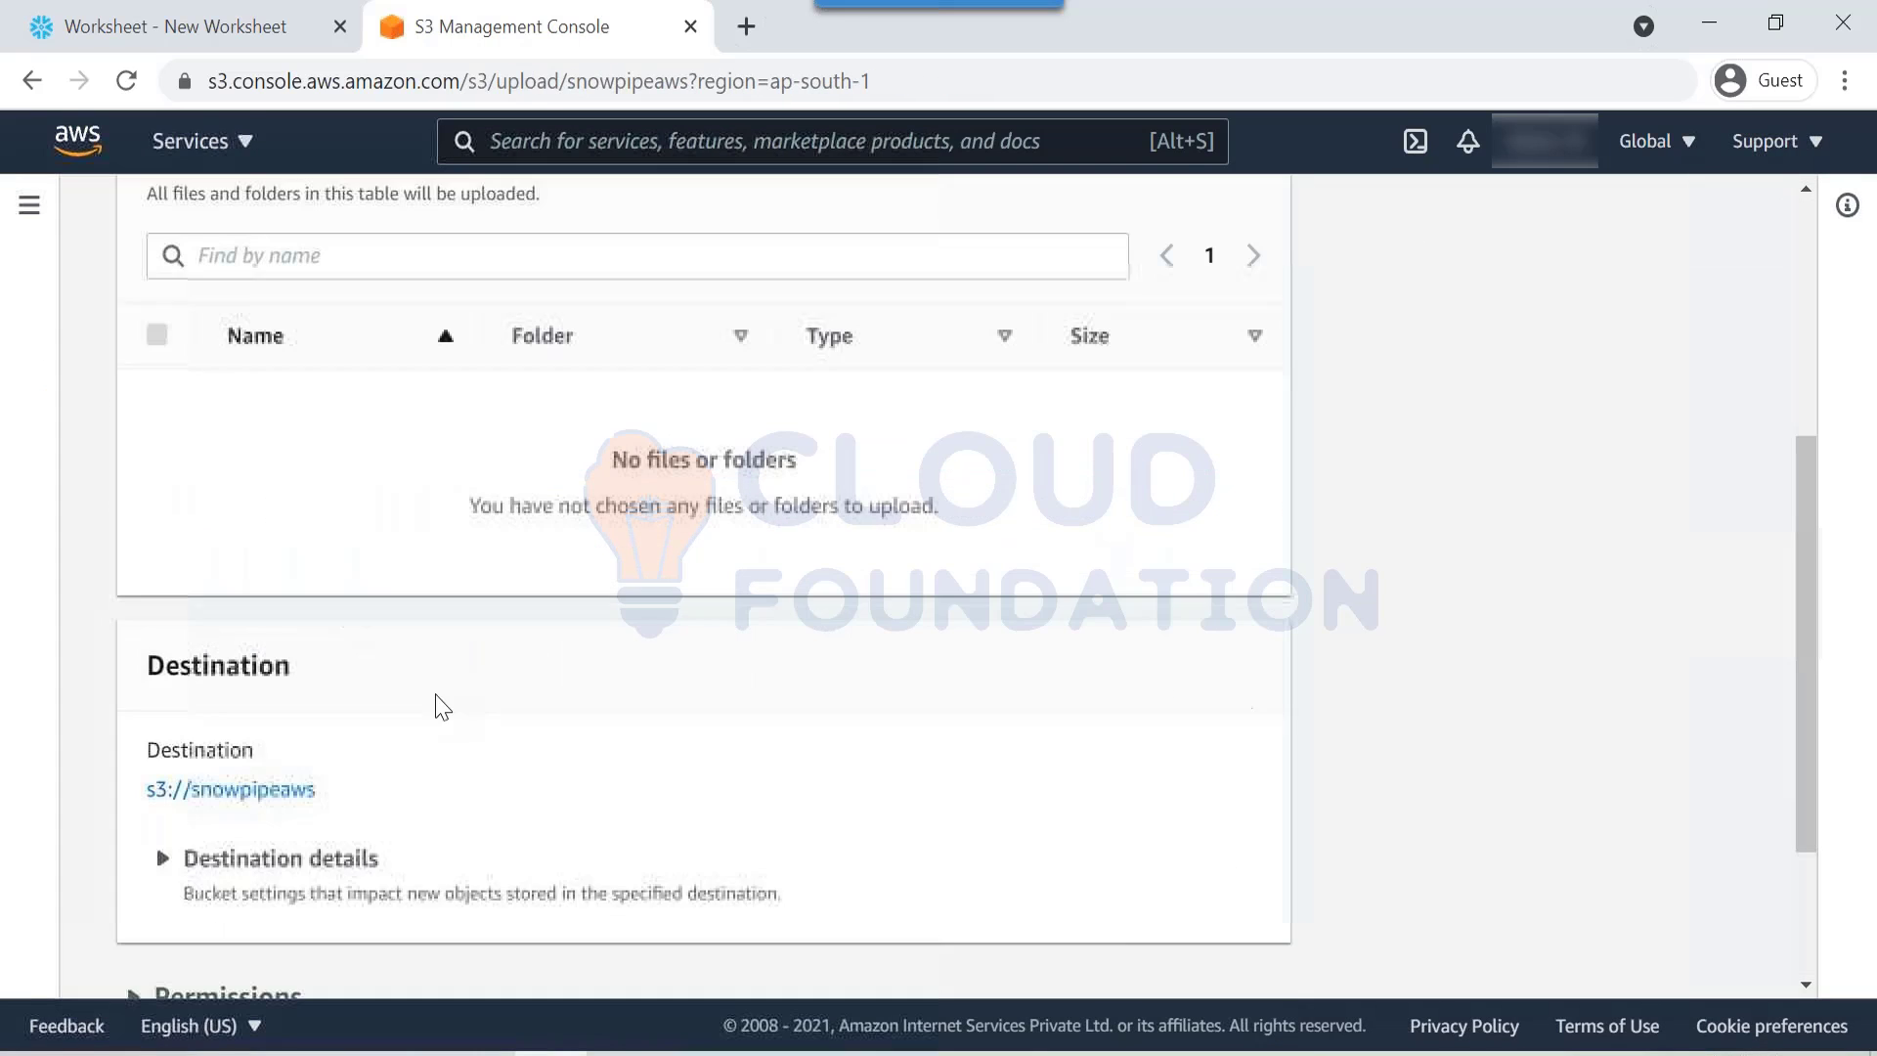
drag(326, 790, 134, 790)
key(ctrl+c)
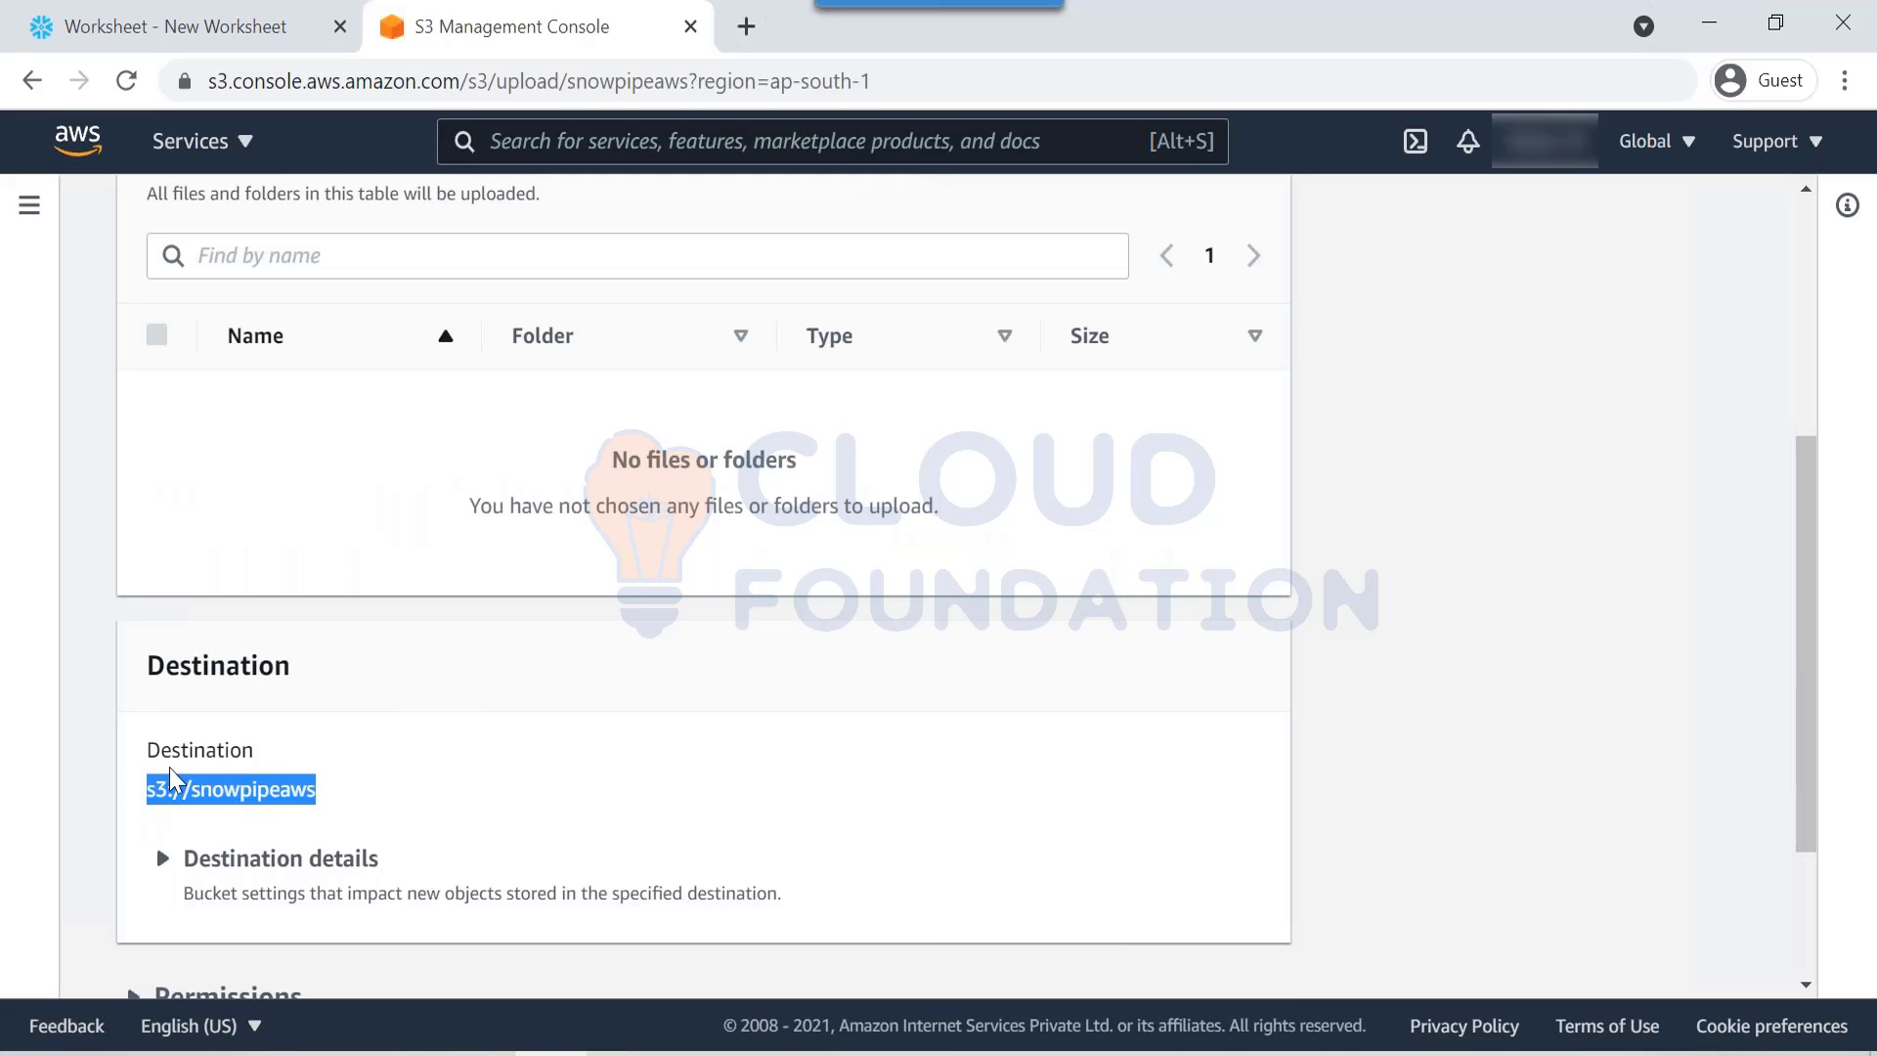
Step: Append '-- s3://snowpipeaws' to the s3 bucket comment on line 1
click(250, 31)
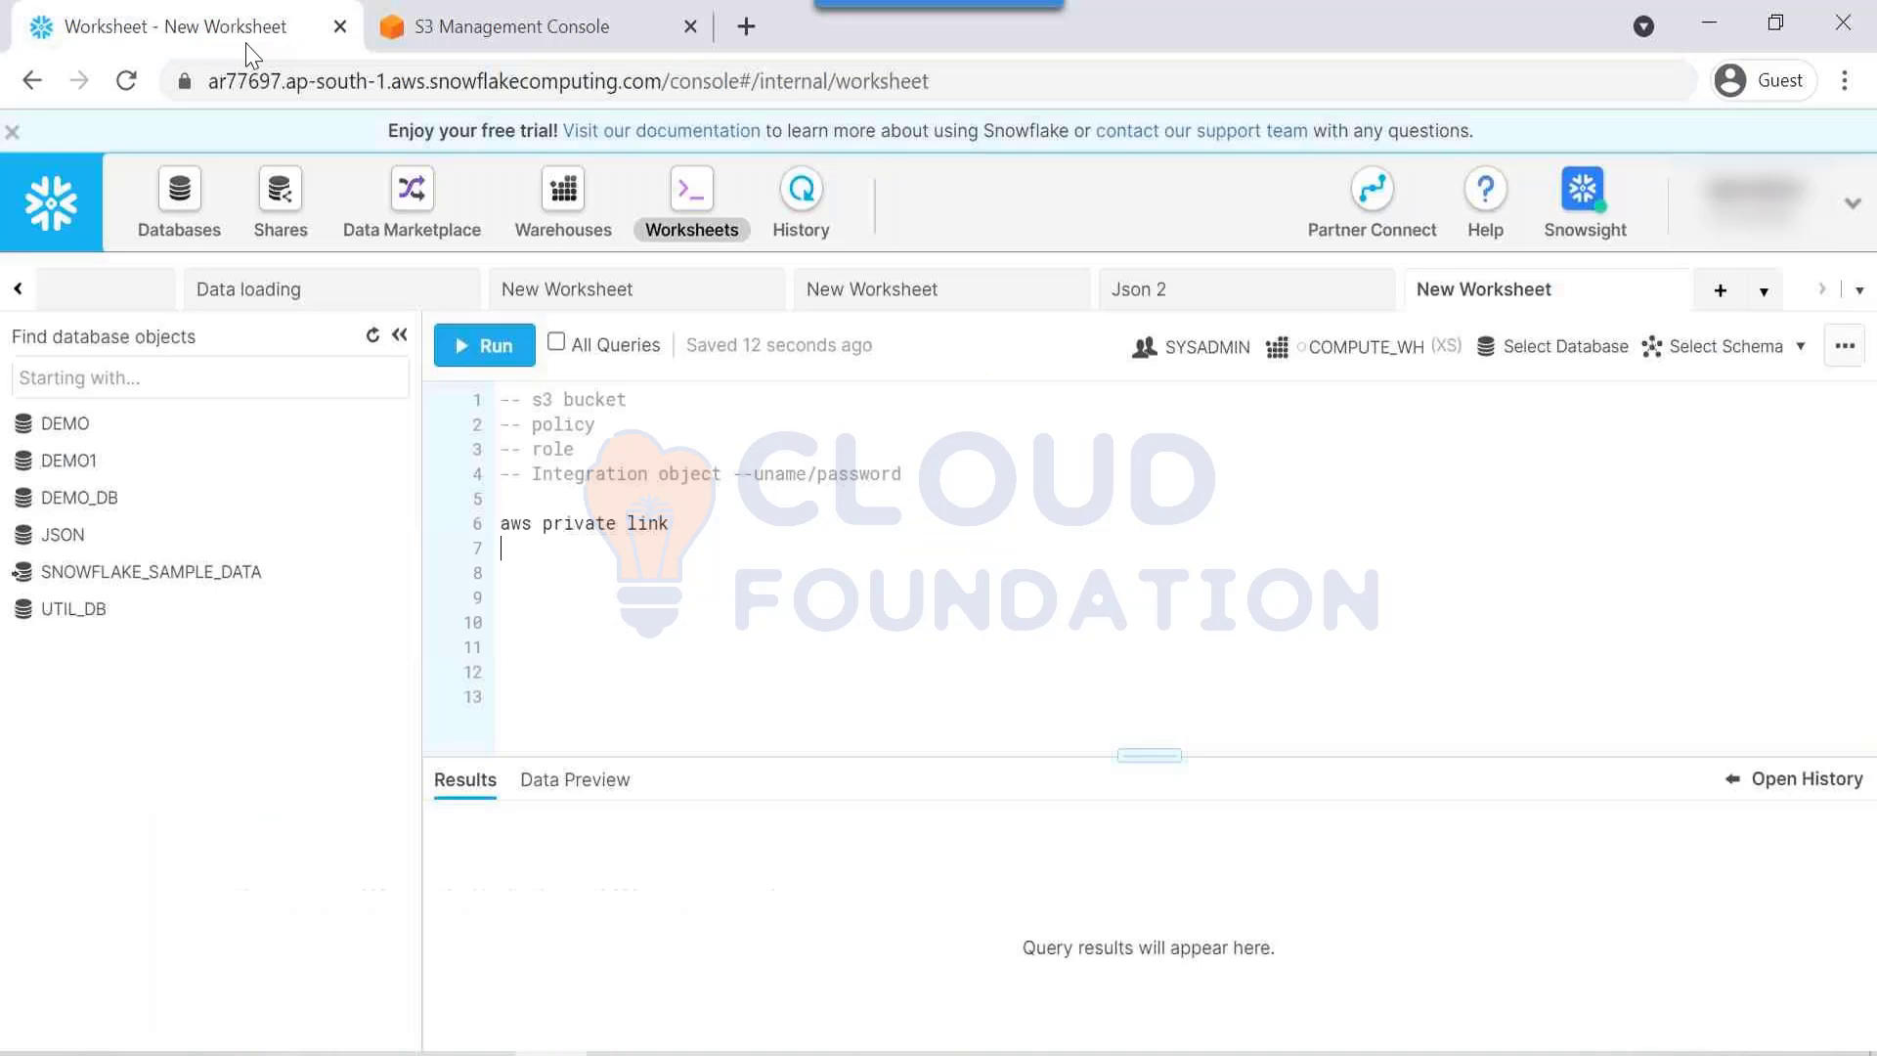
key(Return)
key(Return)
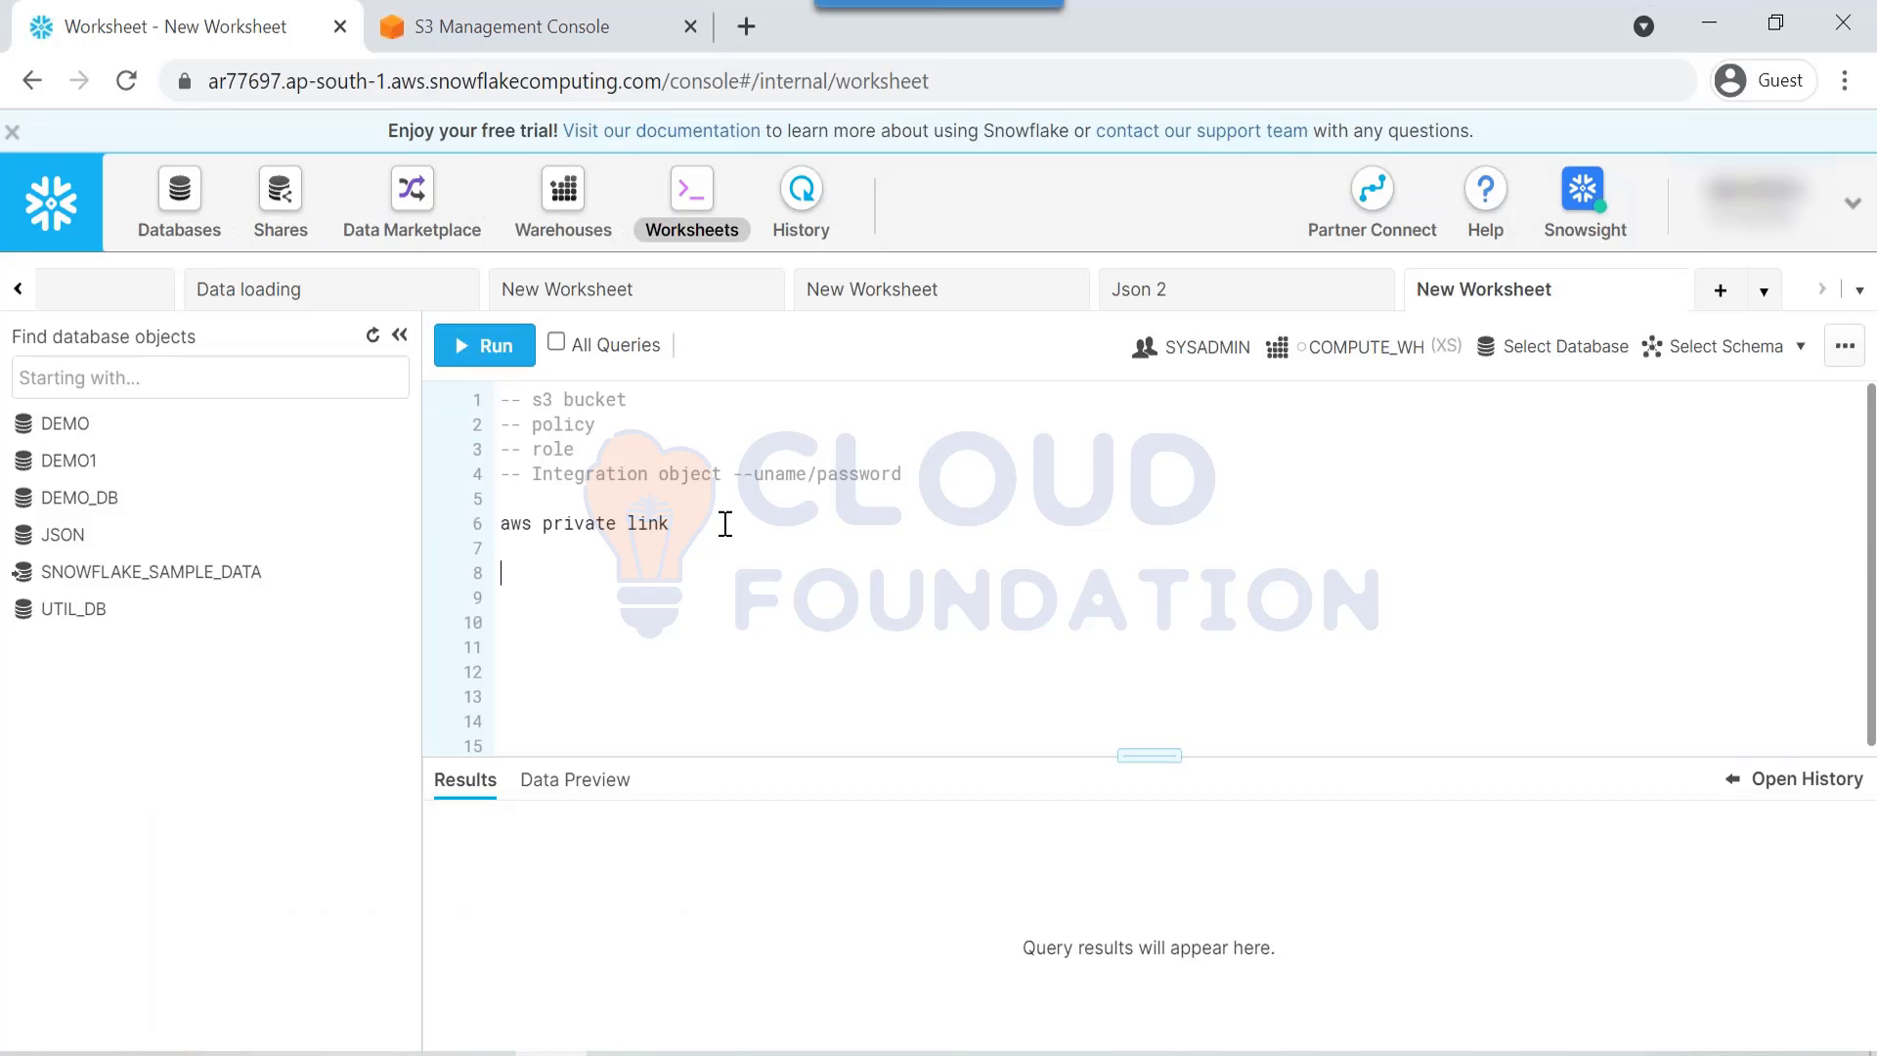
click(820, 407)
text(--)
key(ctrl+v)
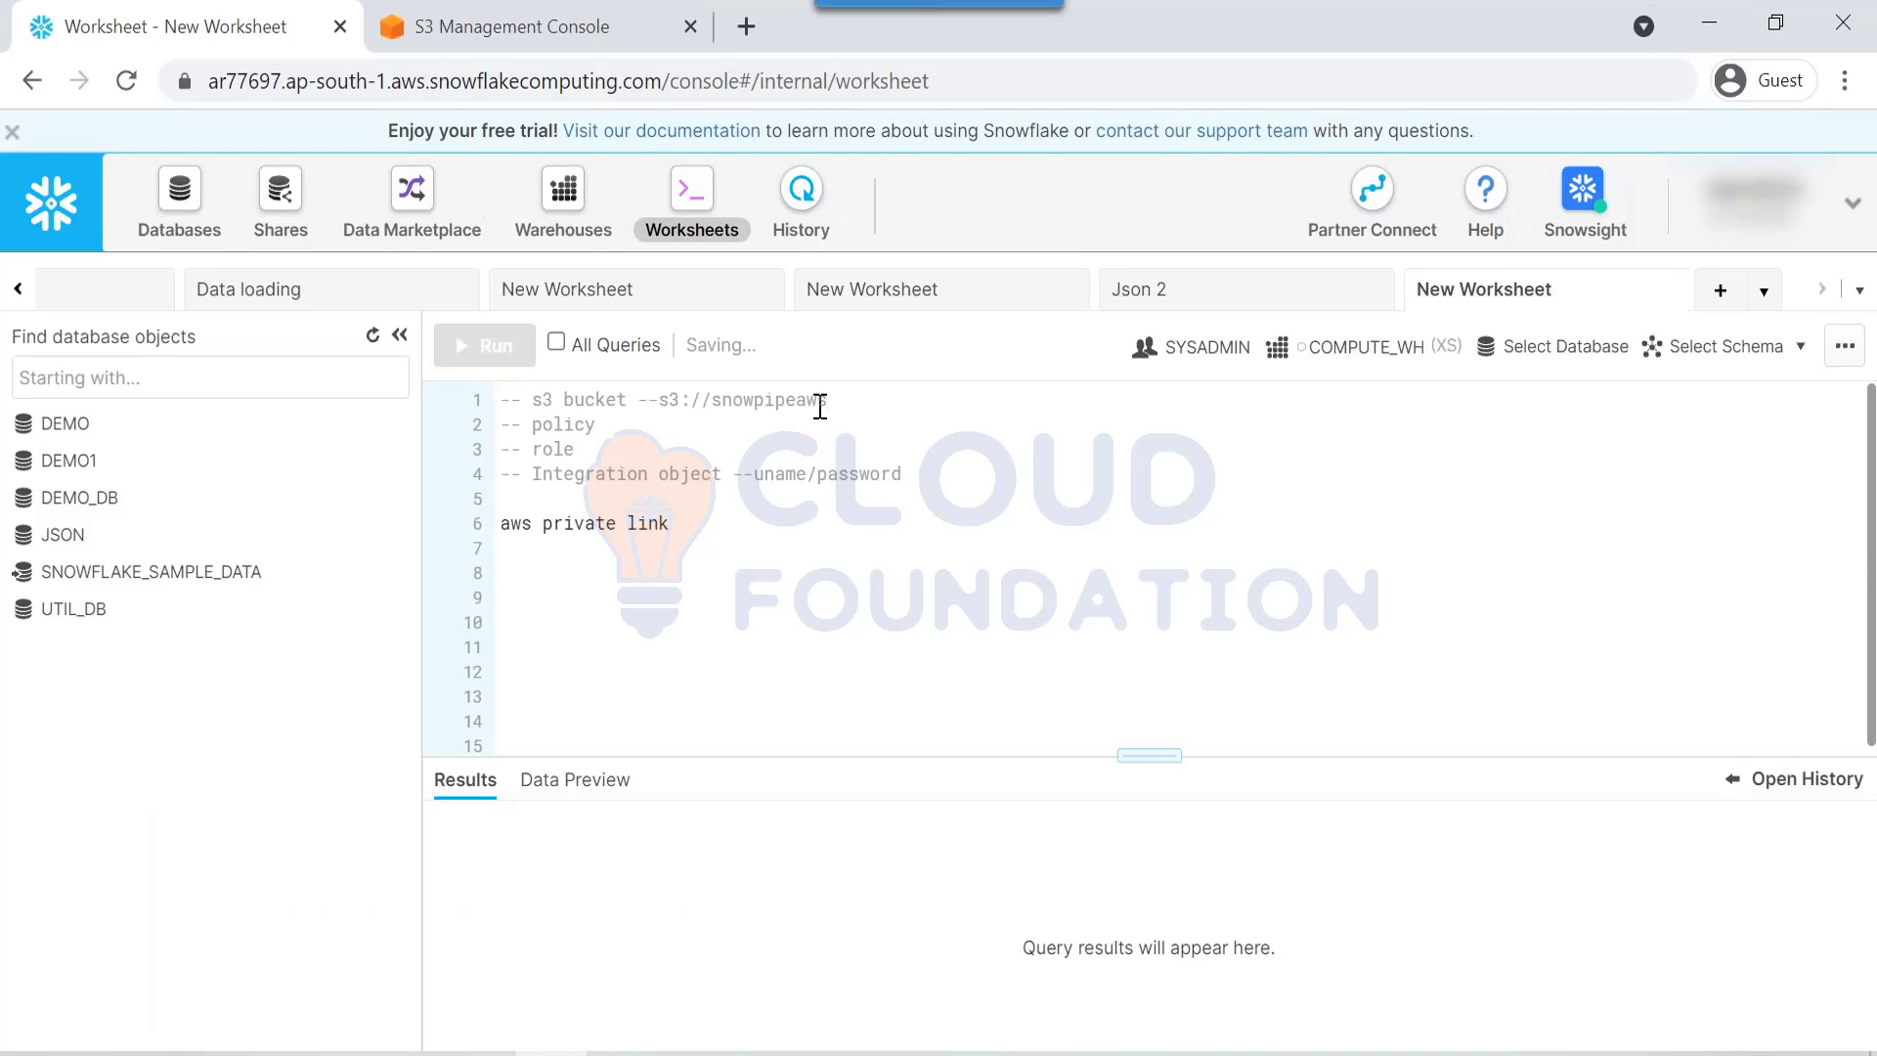
Step: Add '--' after the policy comment and delete the 'aws private link' line
click(660, 403)
click(643, 433)
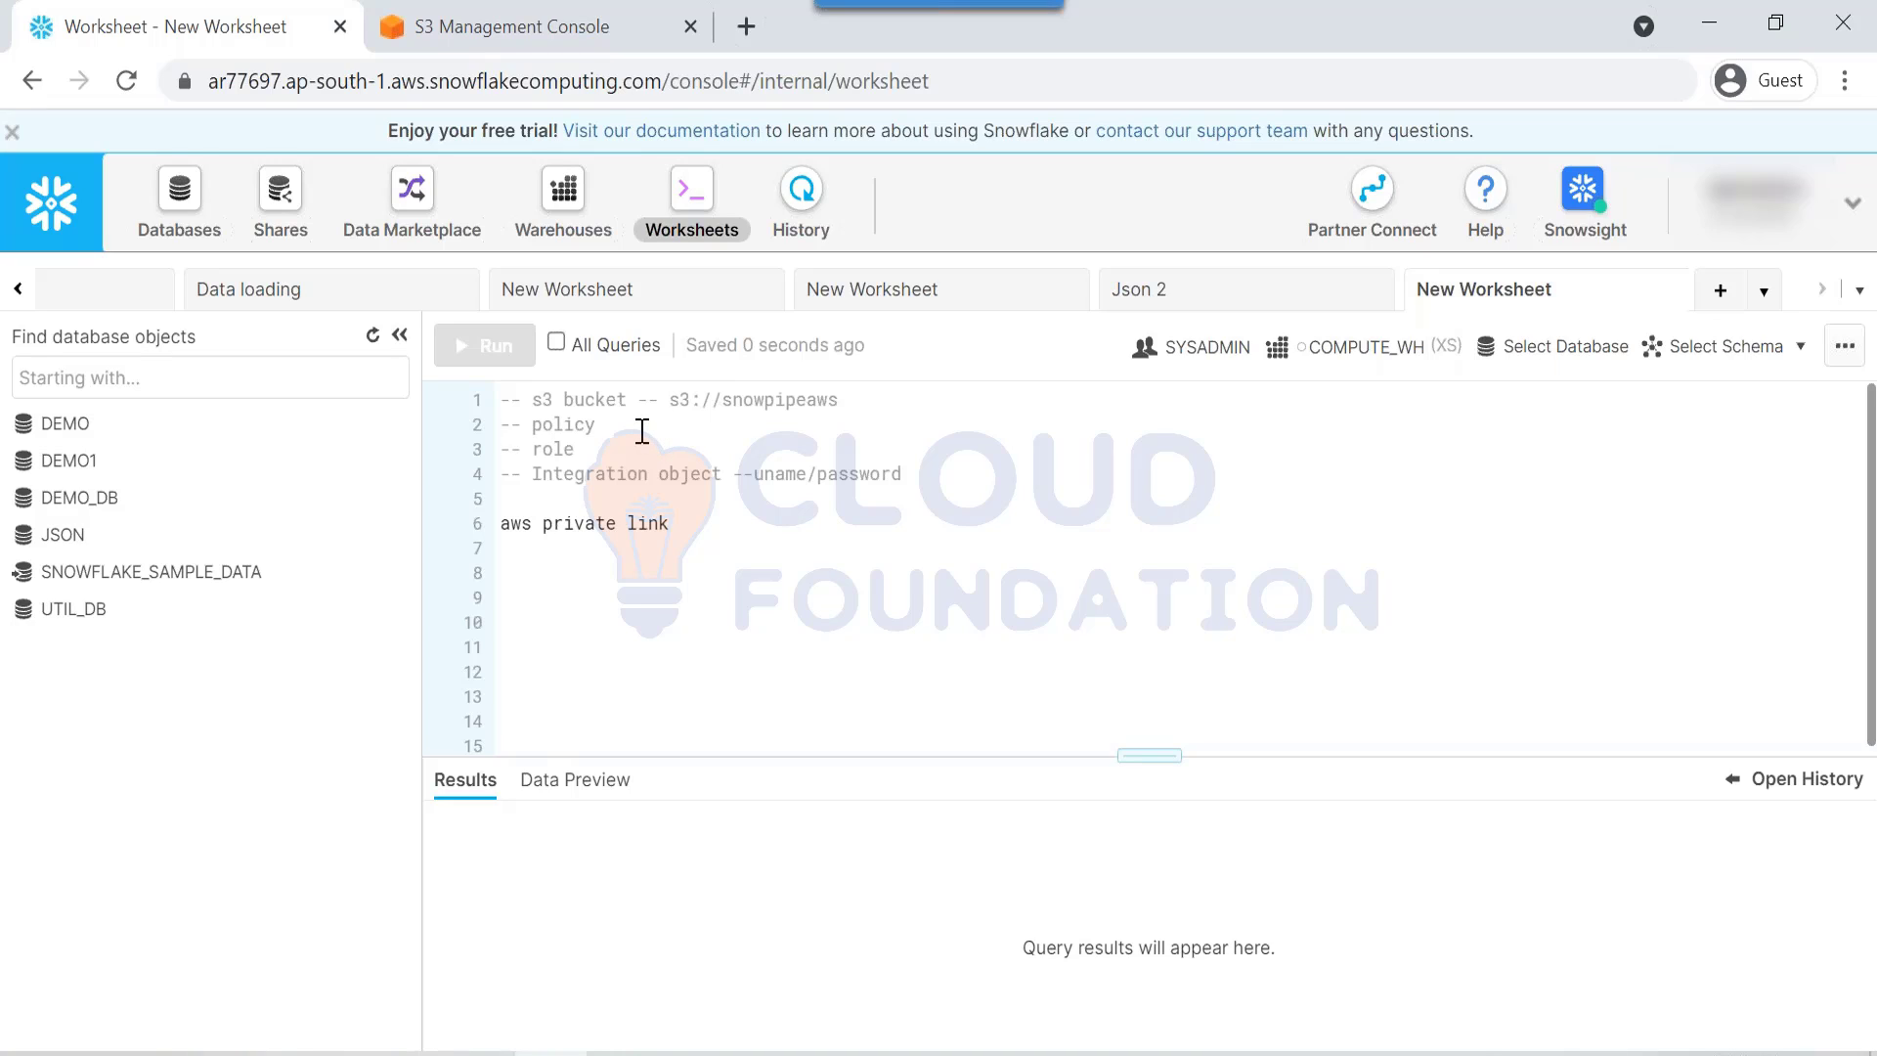
text(--)
drag(701, 545, 478, 533)
key(BackSpace)
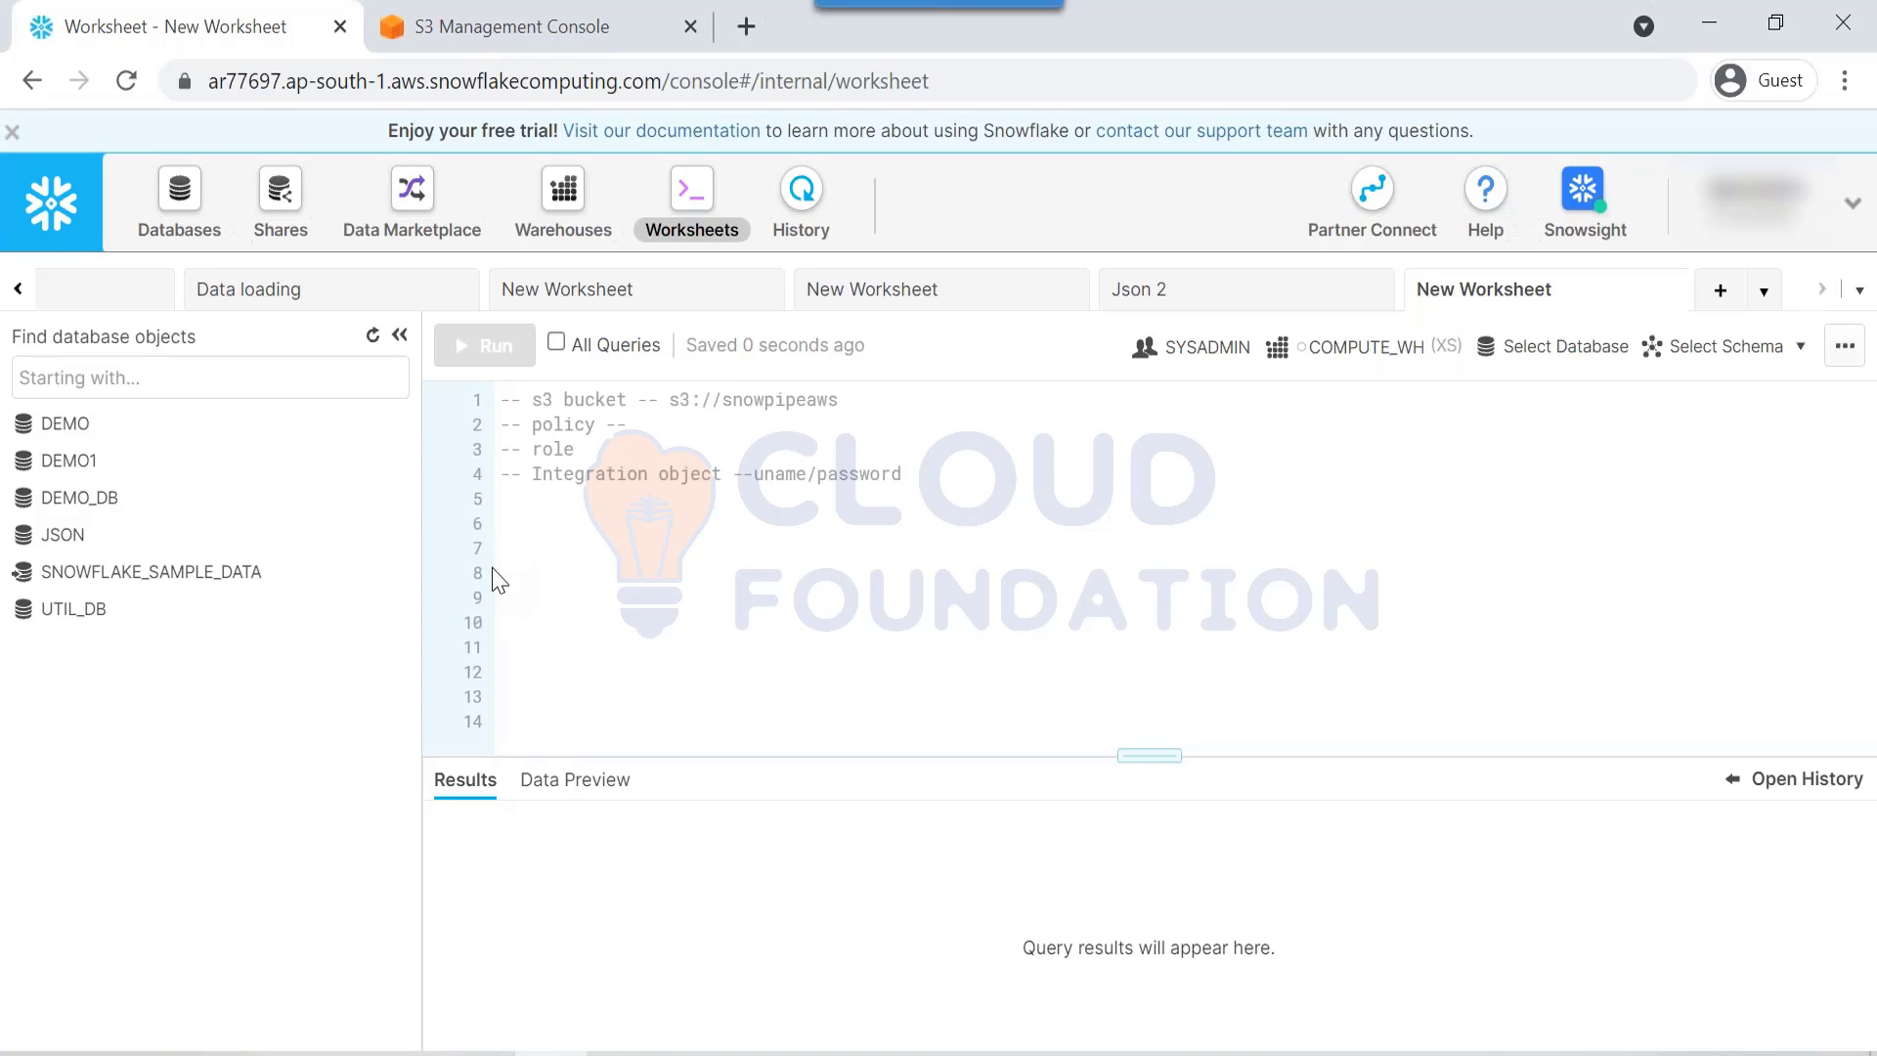
drag(731, 412, 784, 403)
drag(555, 424, 577, 474)
Step: Return to the S3 bucket list in the console tab
click(421, 27)
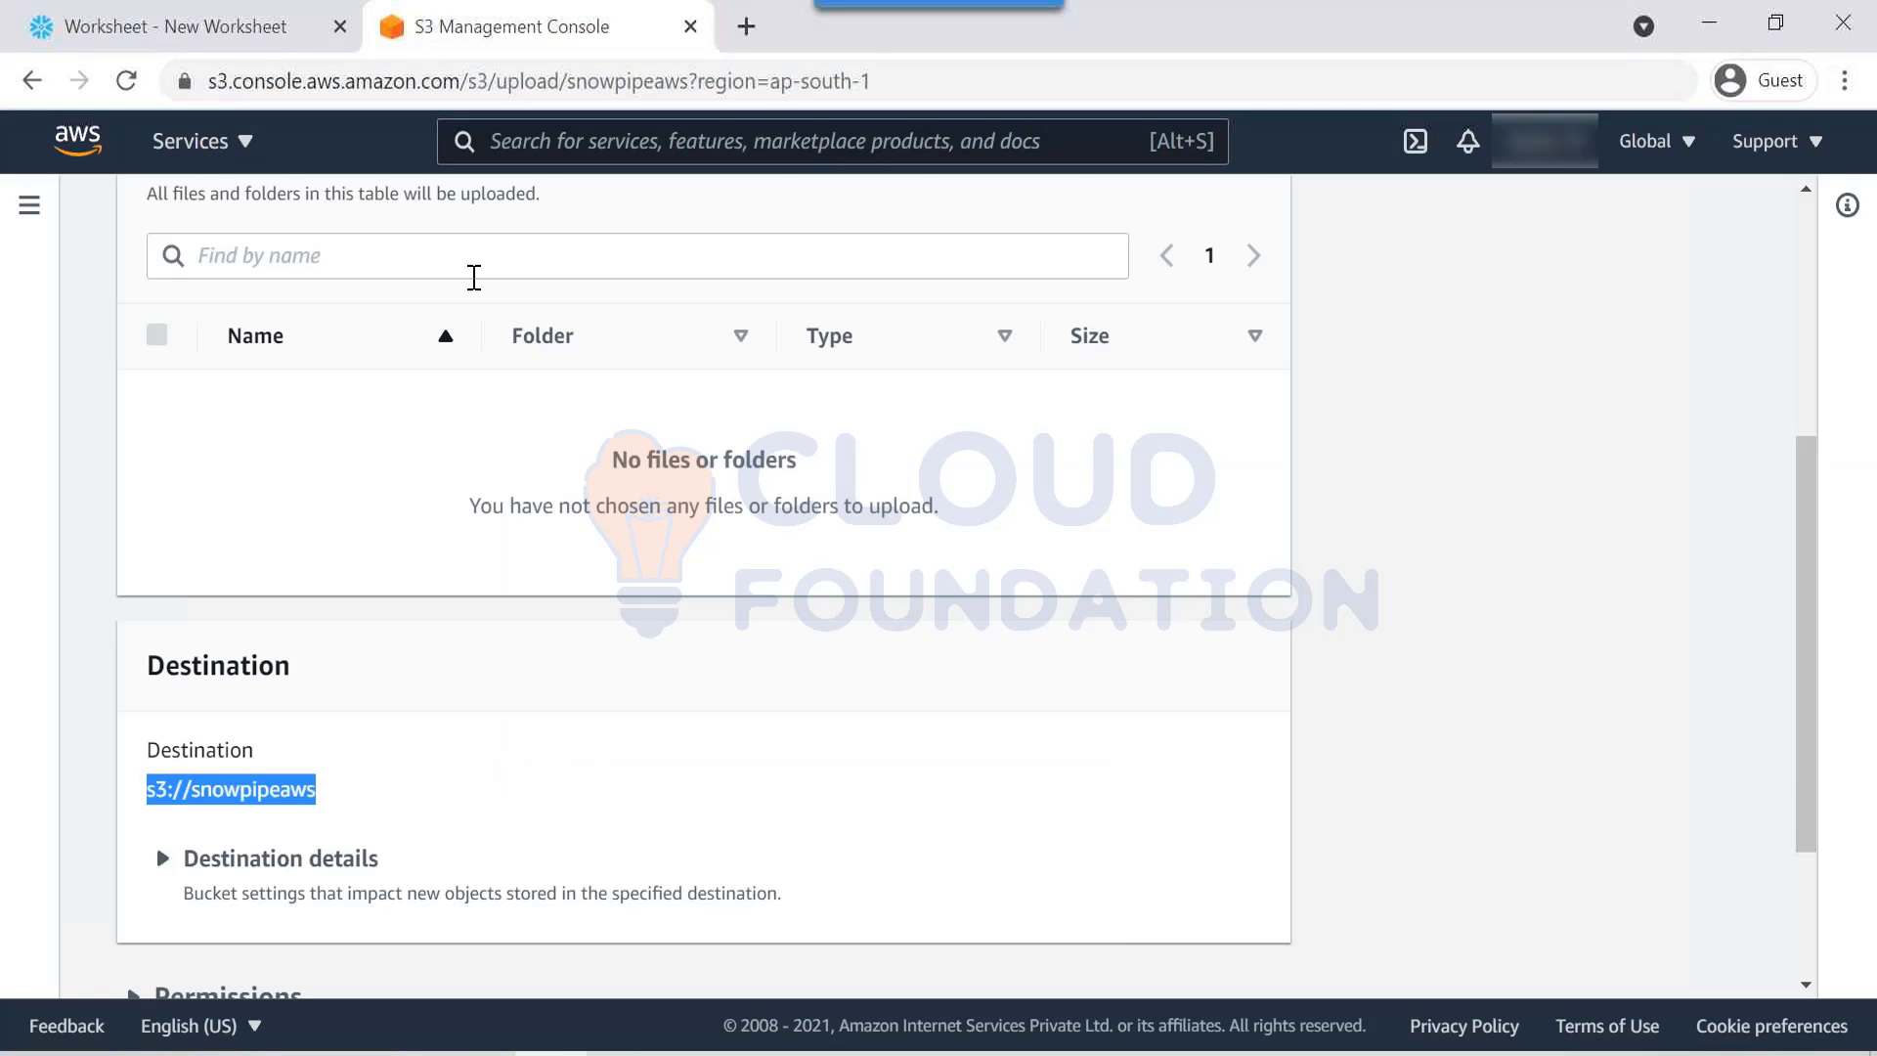
scroll(473, 280, up, 4)
scroll(157, 245, up, 2)
click(167, 228)
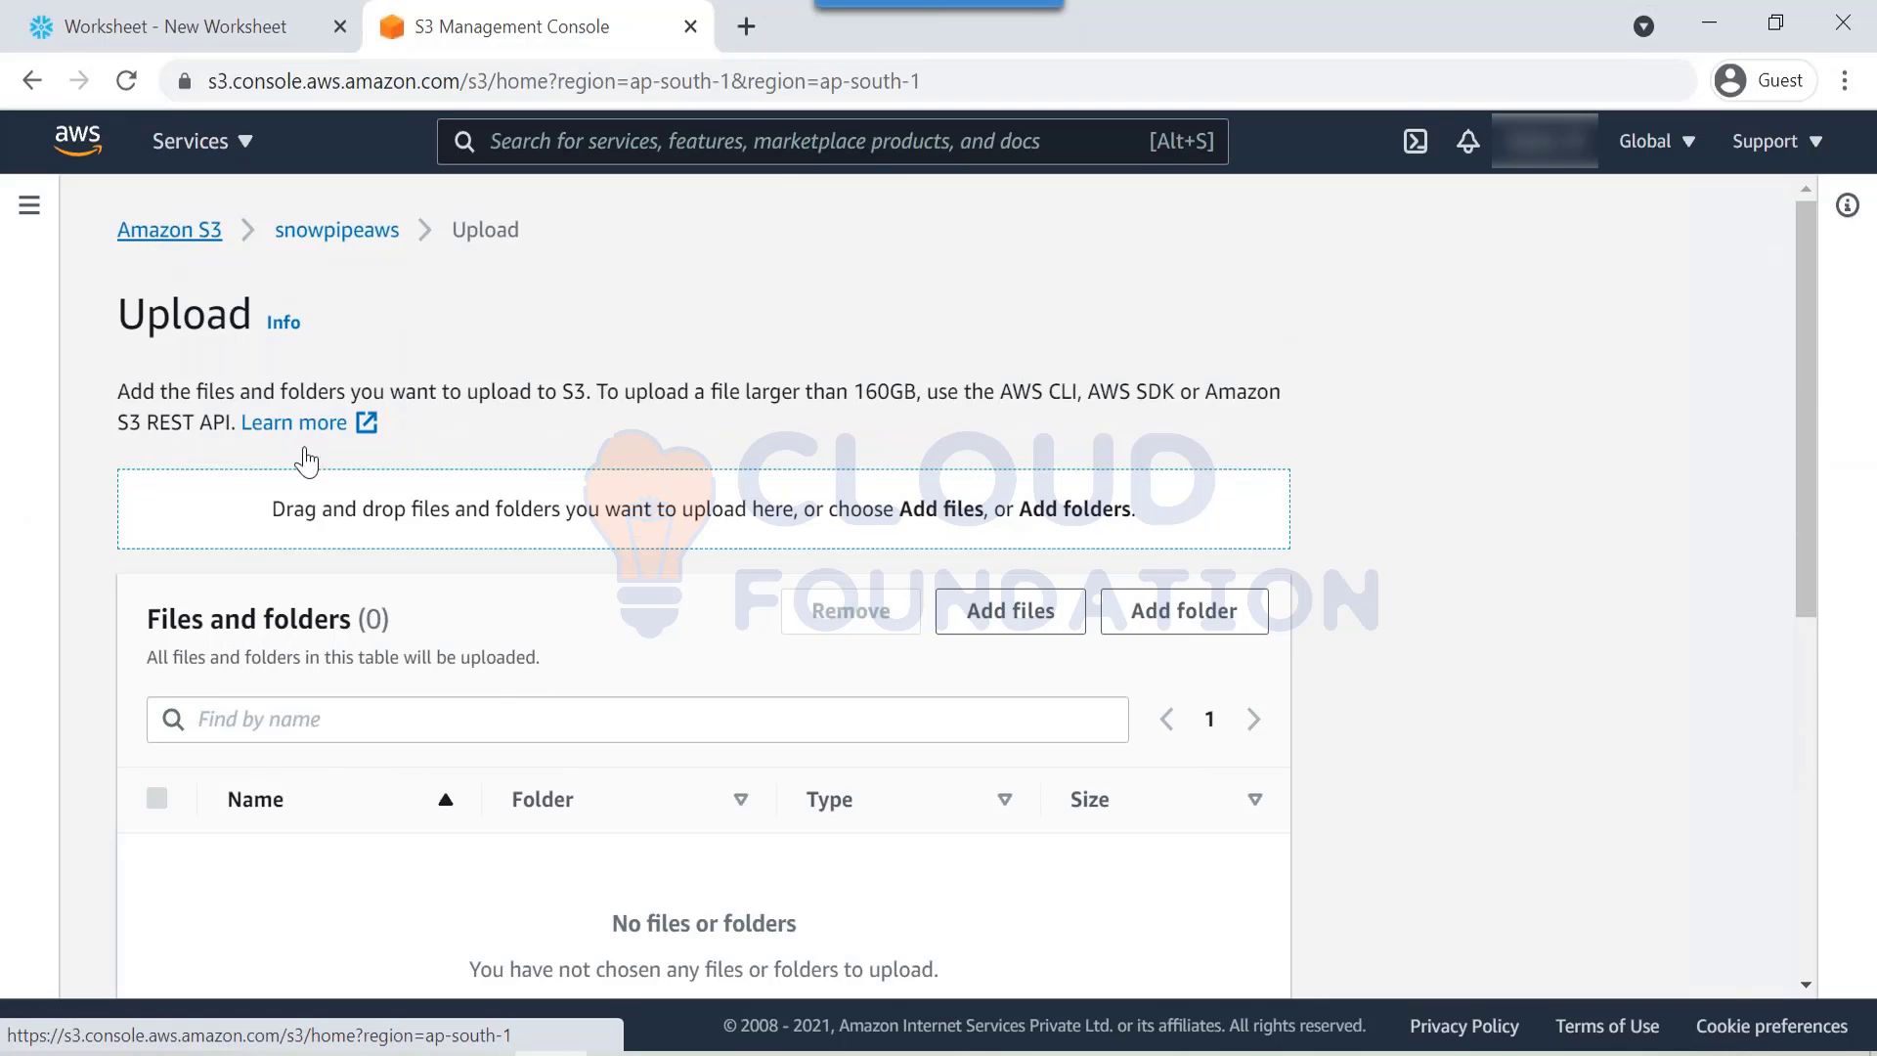
scroll(607, 735, down, 4)
scroll(606, 689, up, 3)
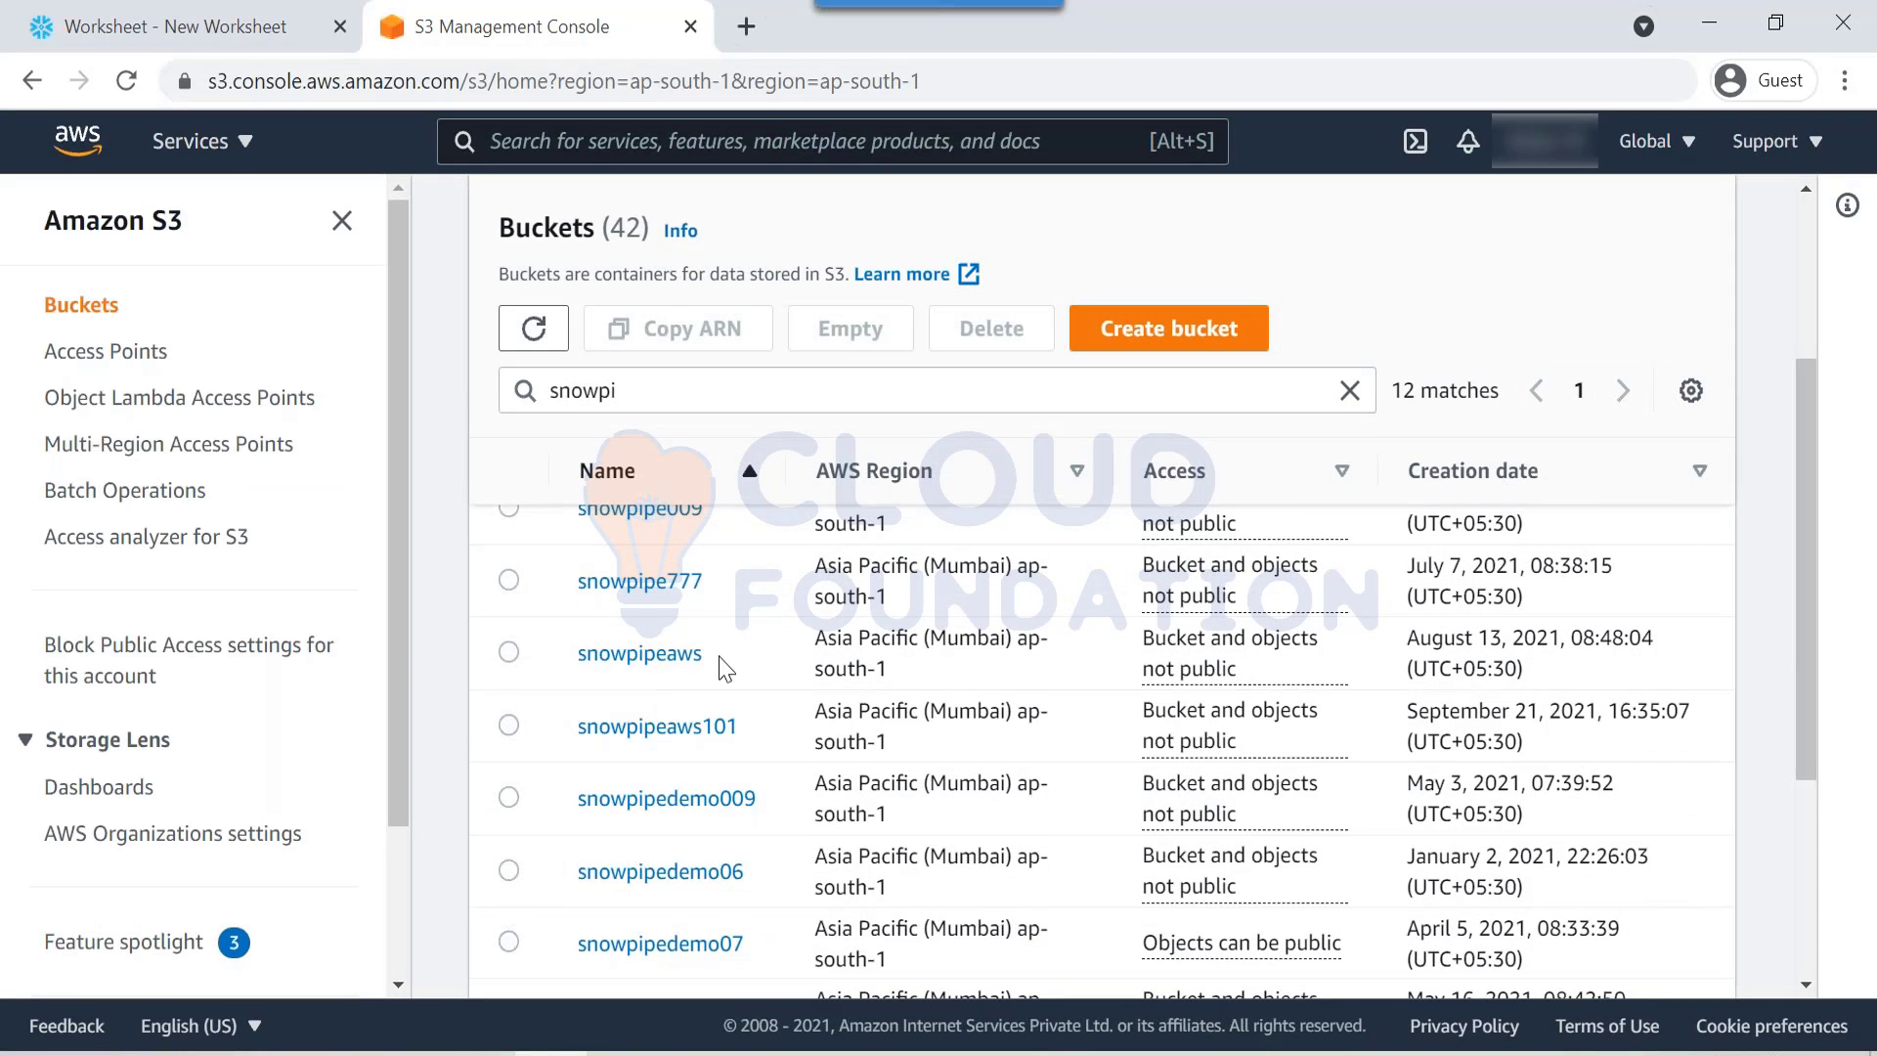
scroll(724, 665, up, 3)
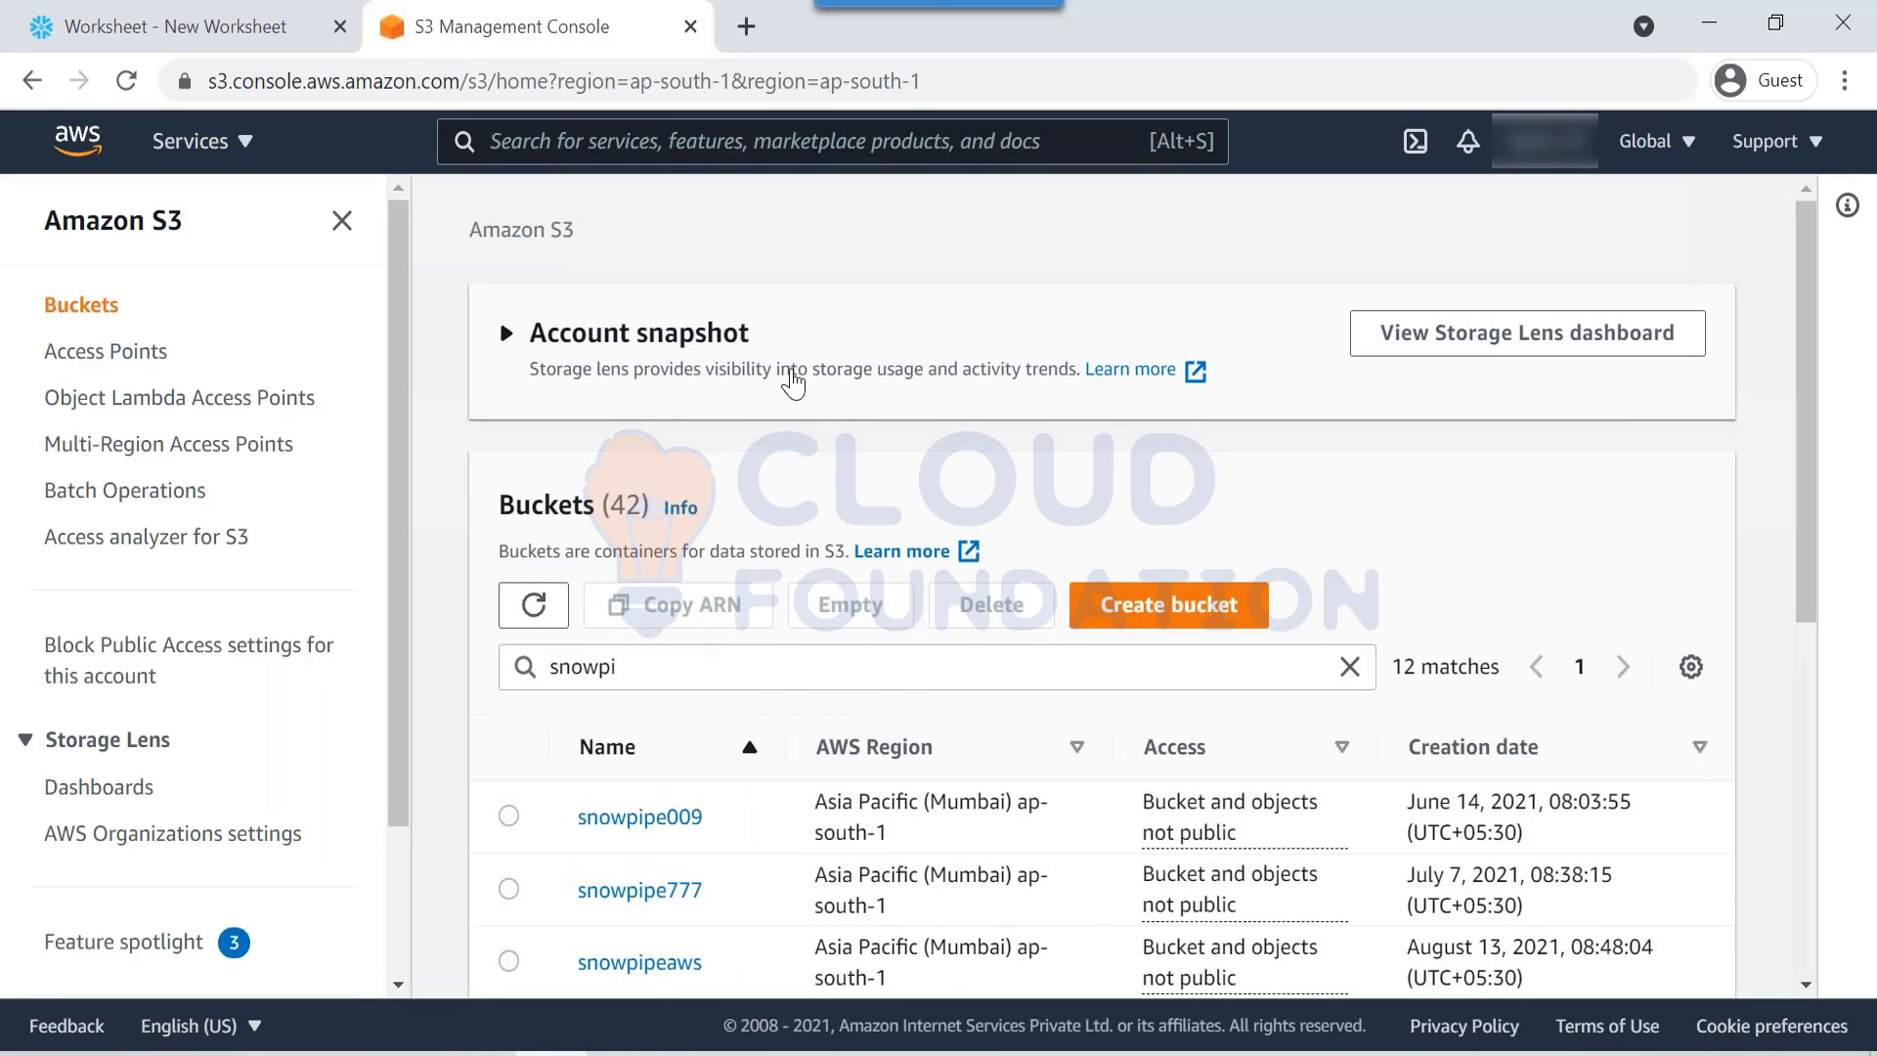
click(793, 381)
click(793, 382)
scroll(741, 657, down, 3)
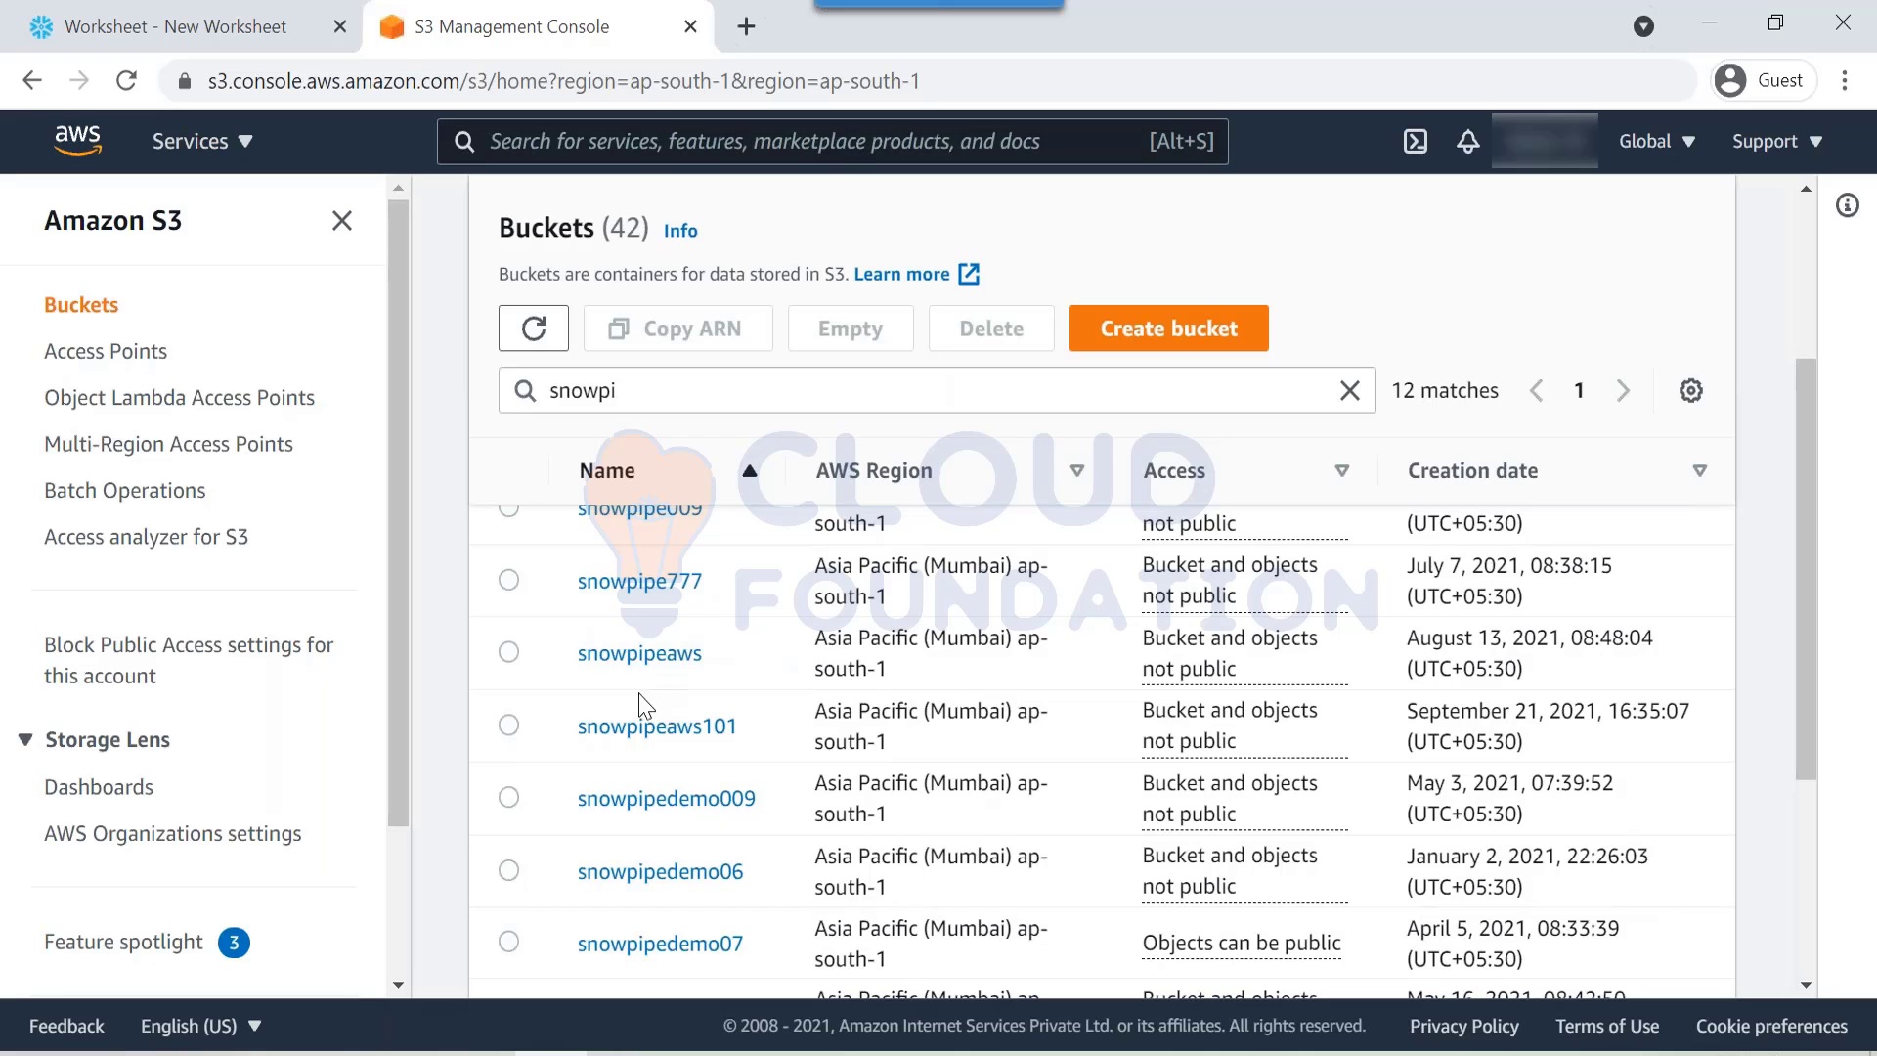
scroll(647, 703, down, 4)
scroll(739, 917, down, 1)
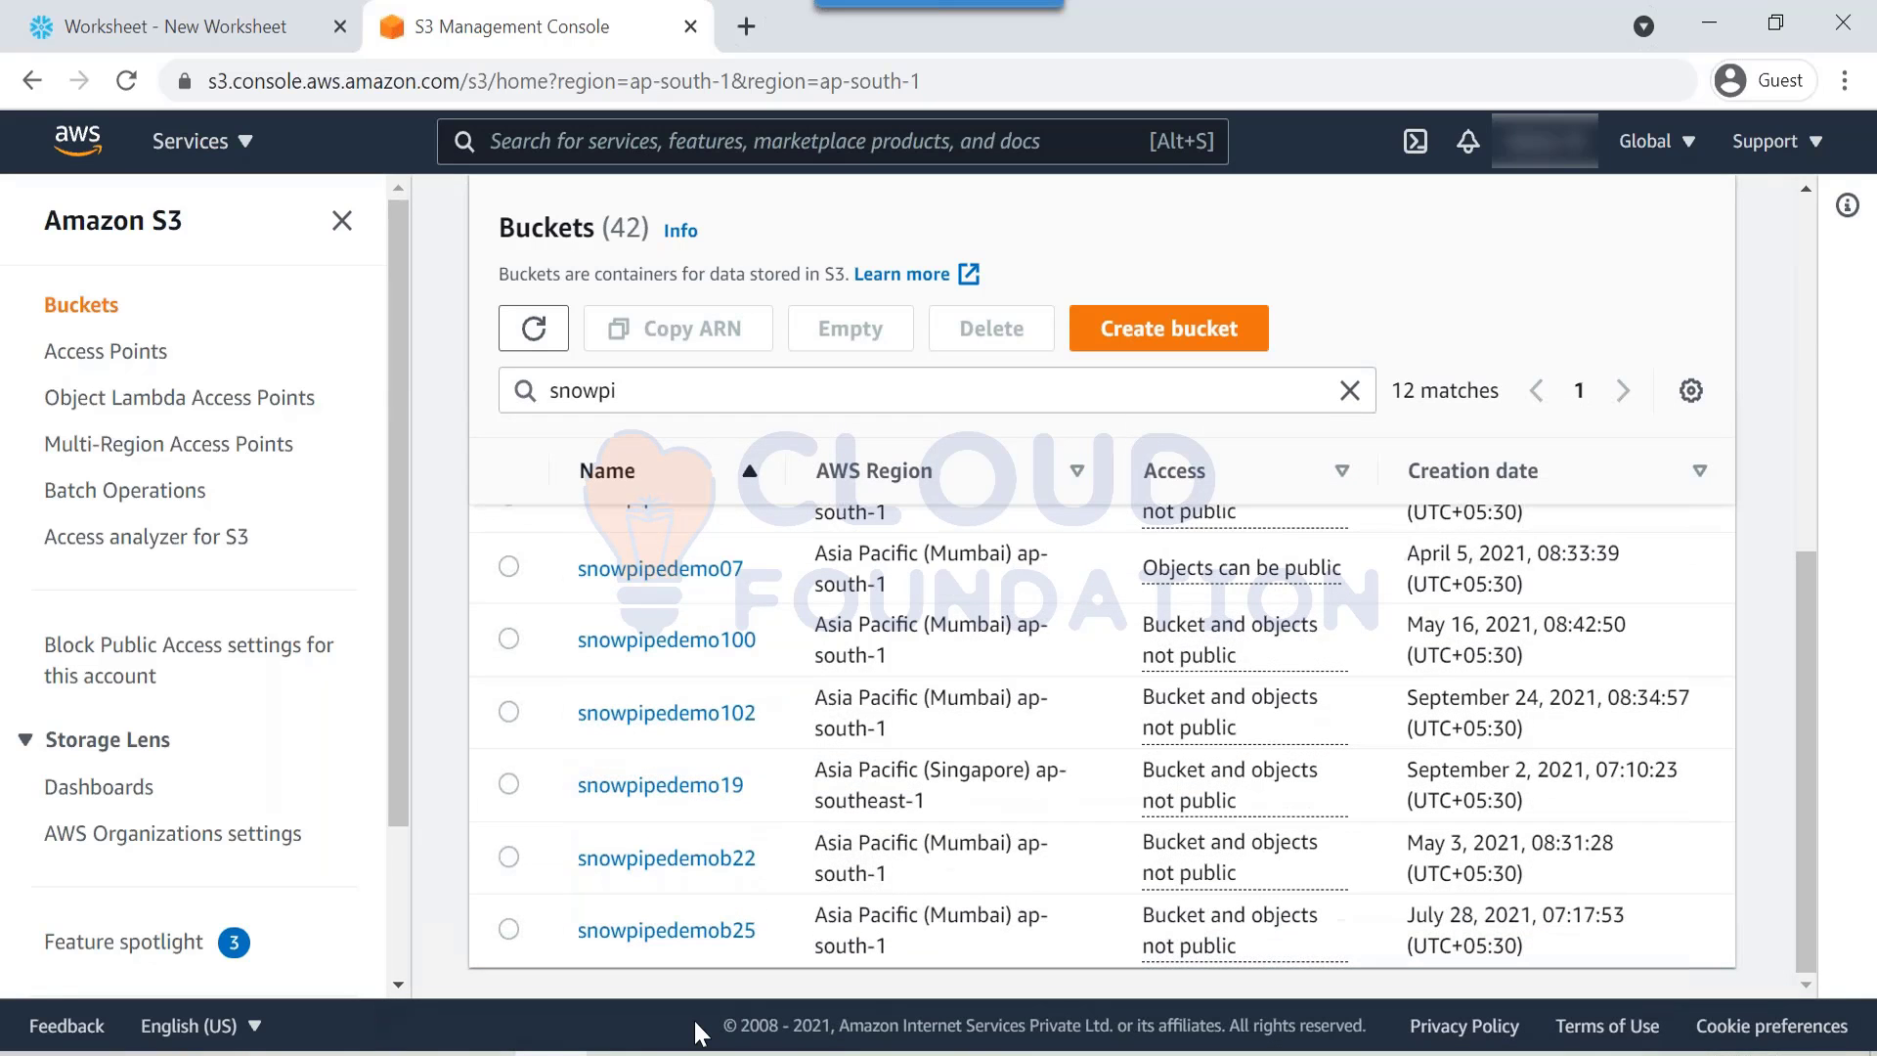
scroll(1043, 892, up, 6)
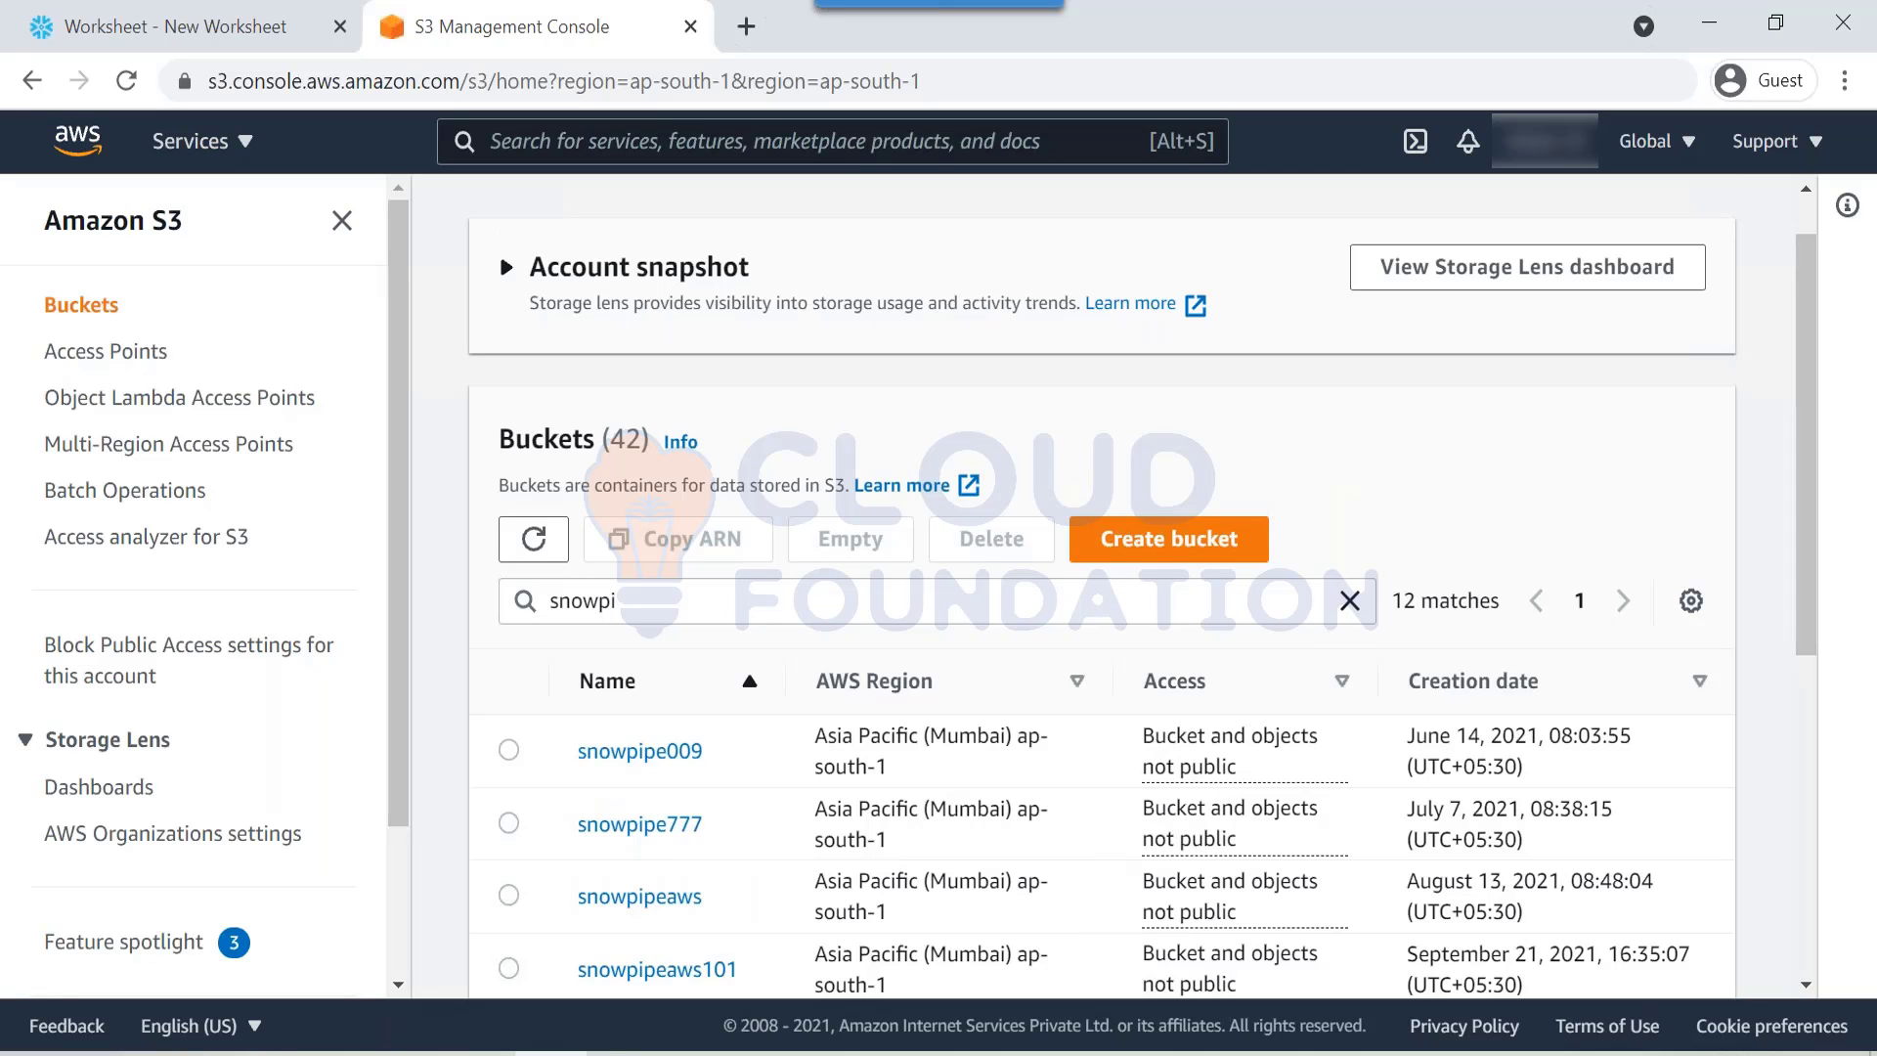
Step: Clear the bucket filter, search 'snowpip' and open the empty snowpipeaws bucket
click(1350, 600)
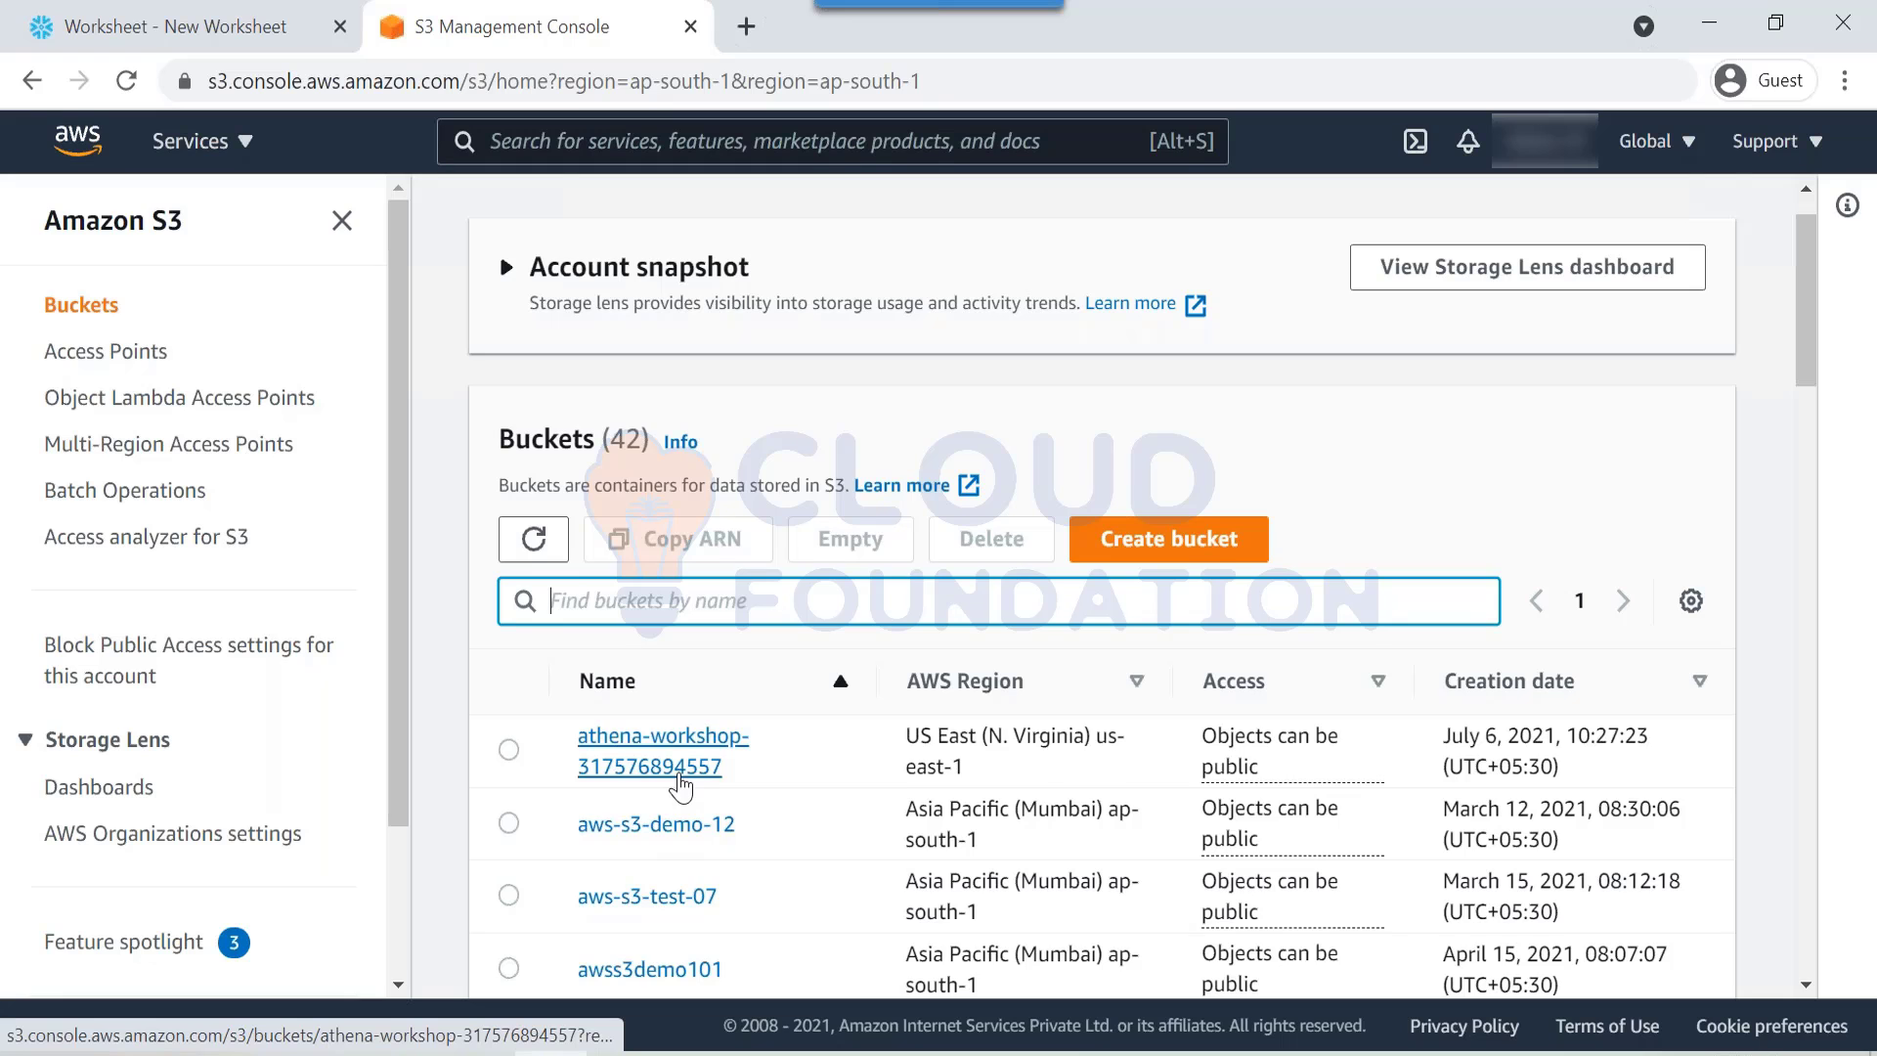
scroll(681, 787, down, 5)
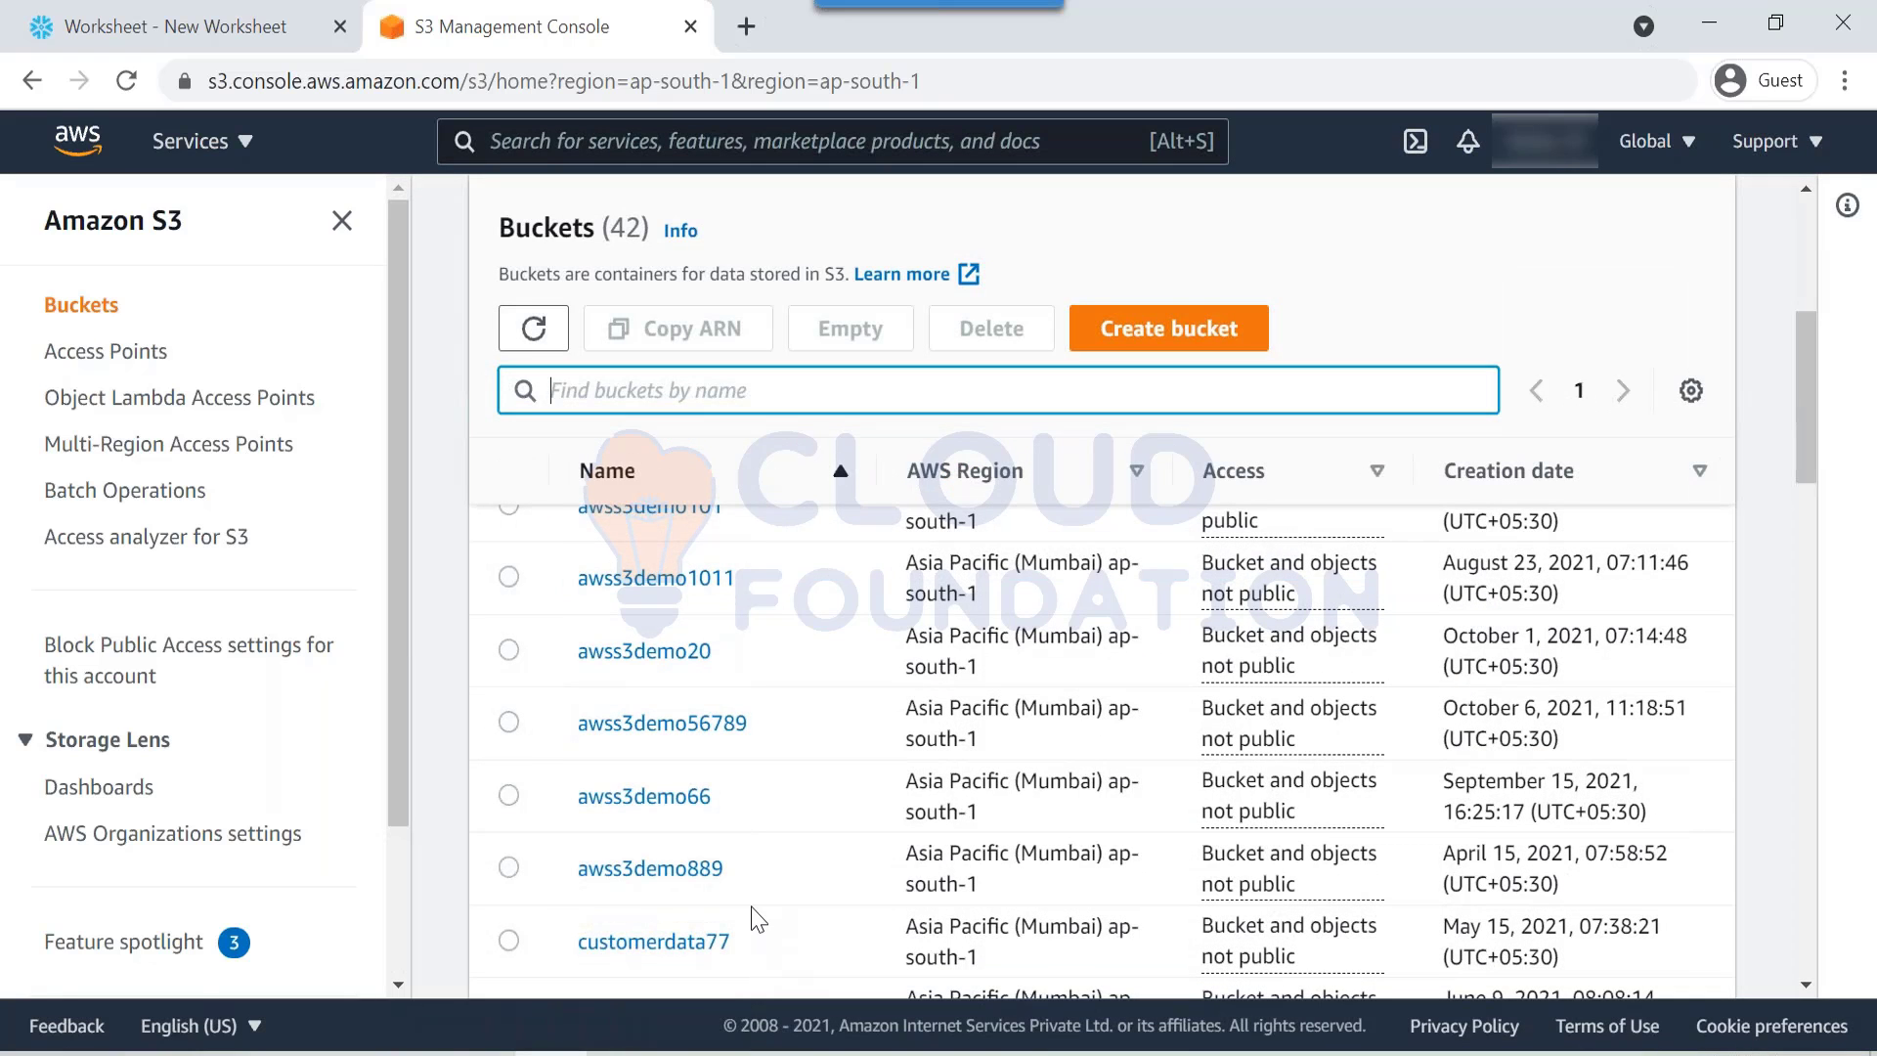
scroll(762, 935, up, 2)
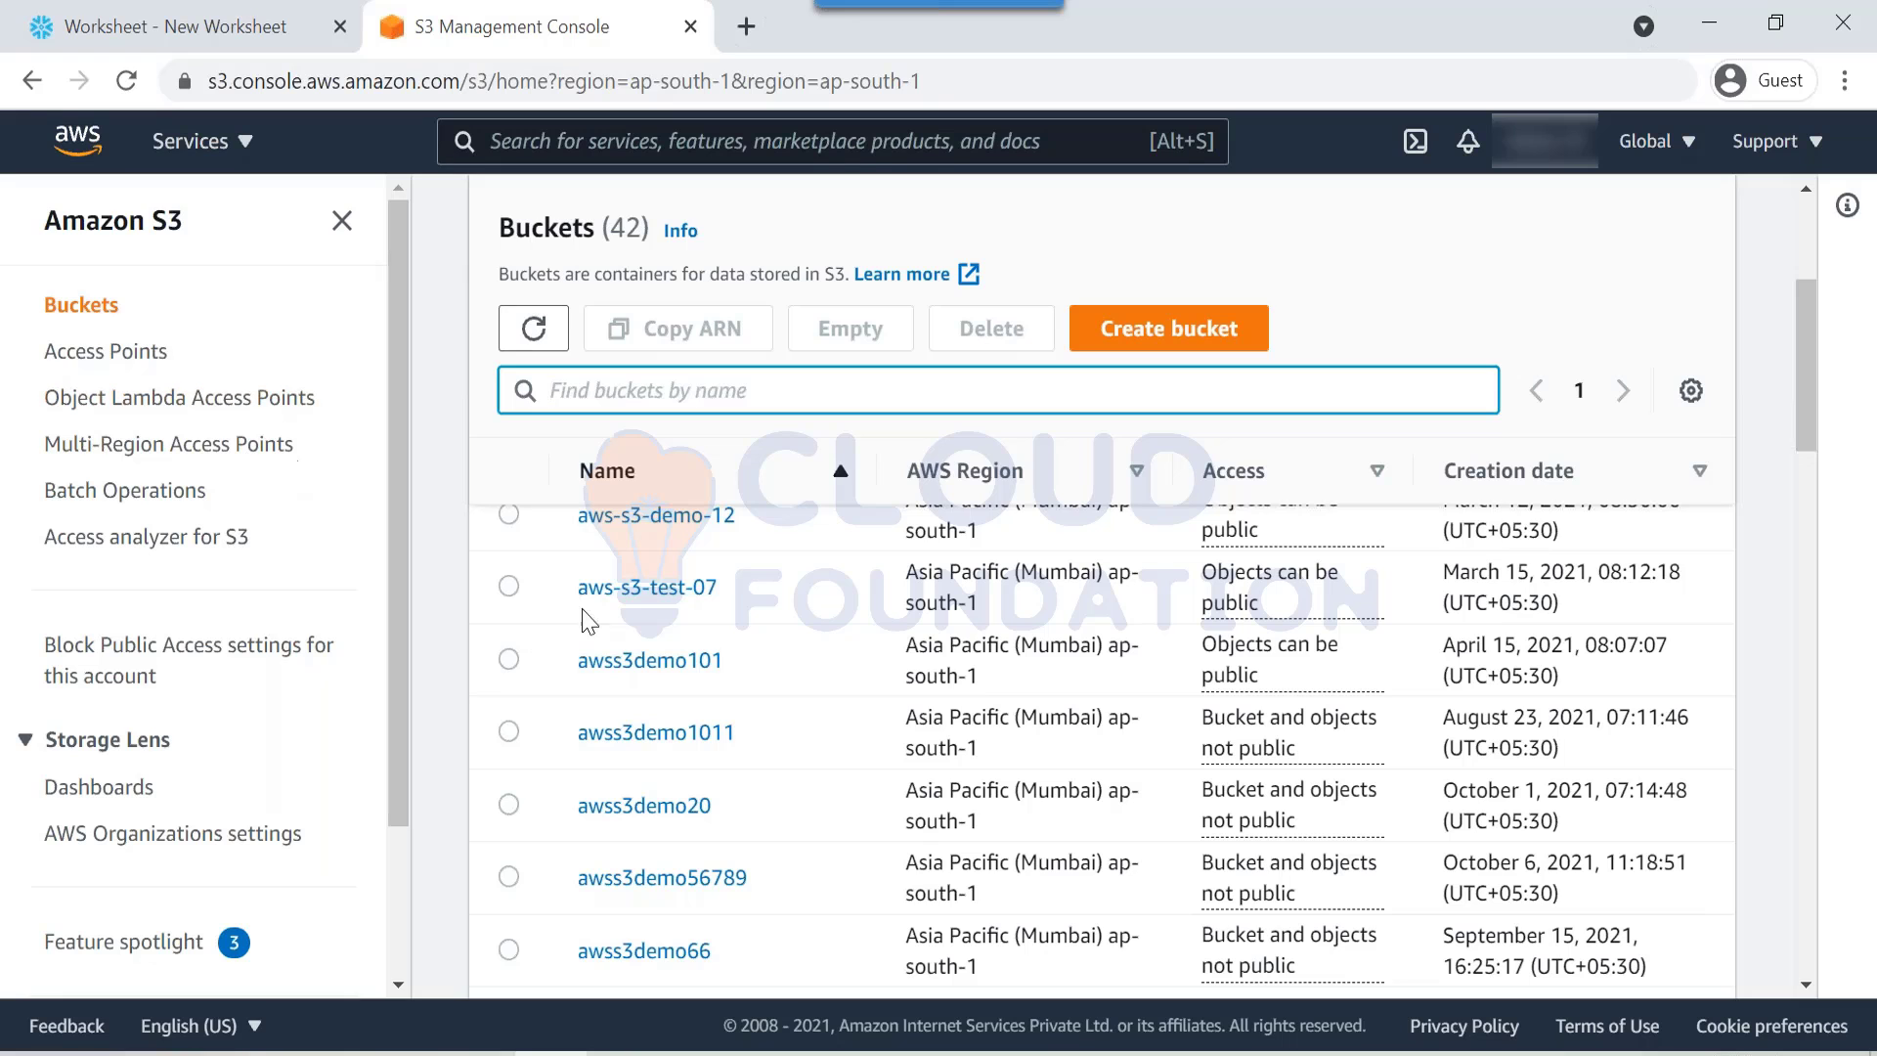
scroll(650, 670, down, 4)
scroll(649, 671, up, 6)
scroll(682, 761, up, 3)
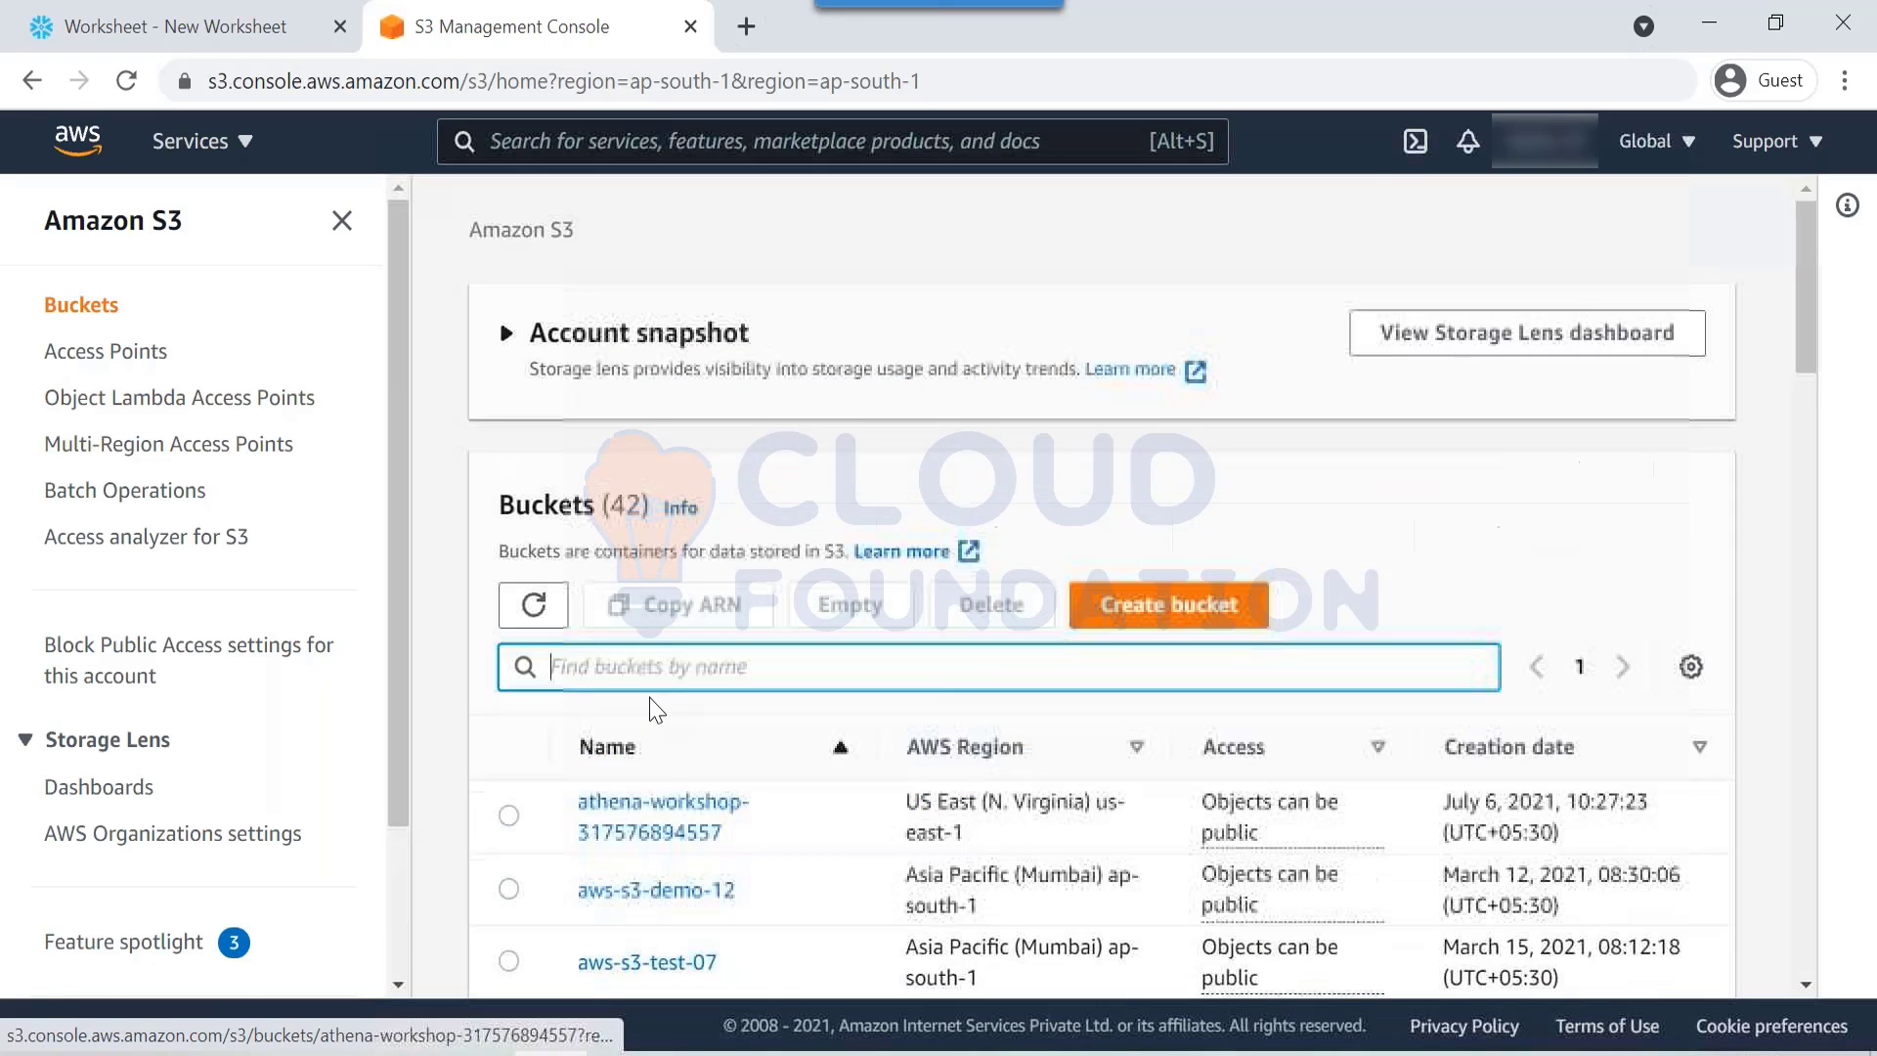
scroll(682, 761, down, 2)
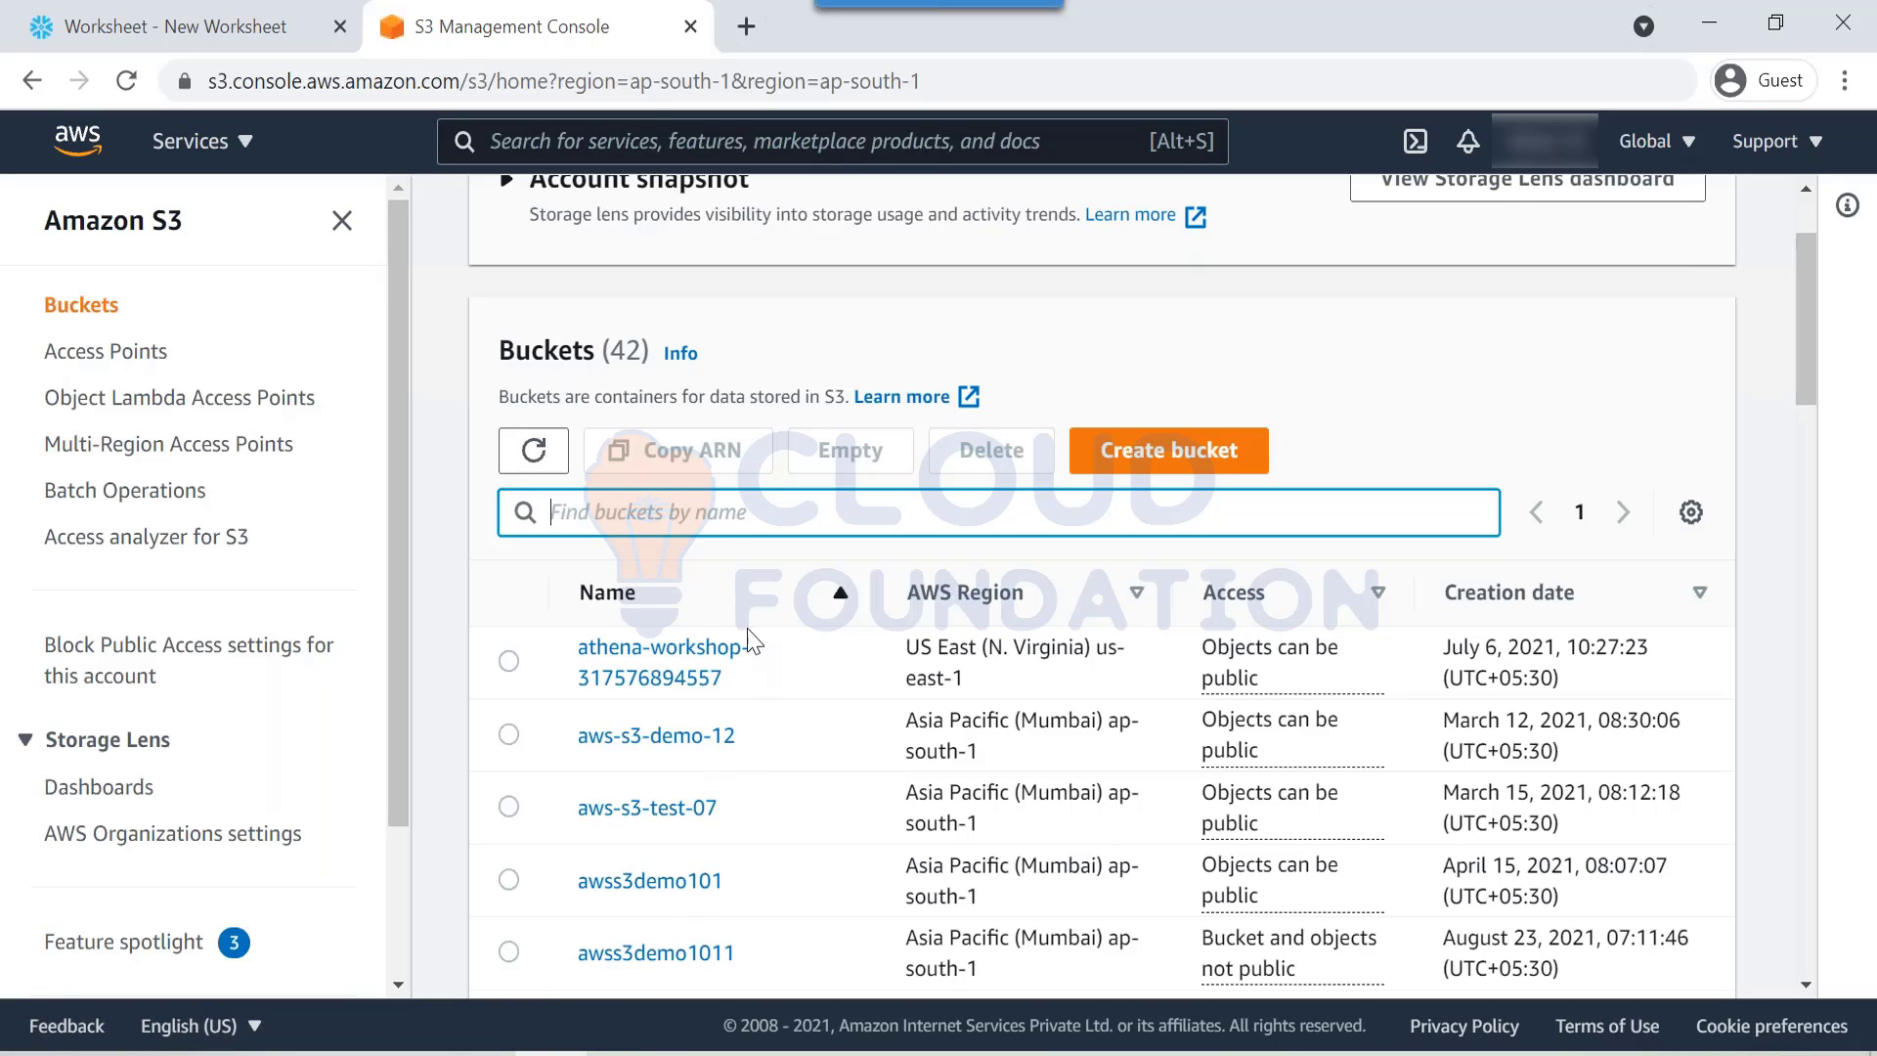
text(snowpip)
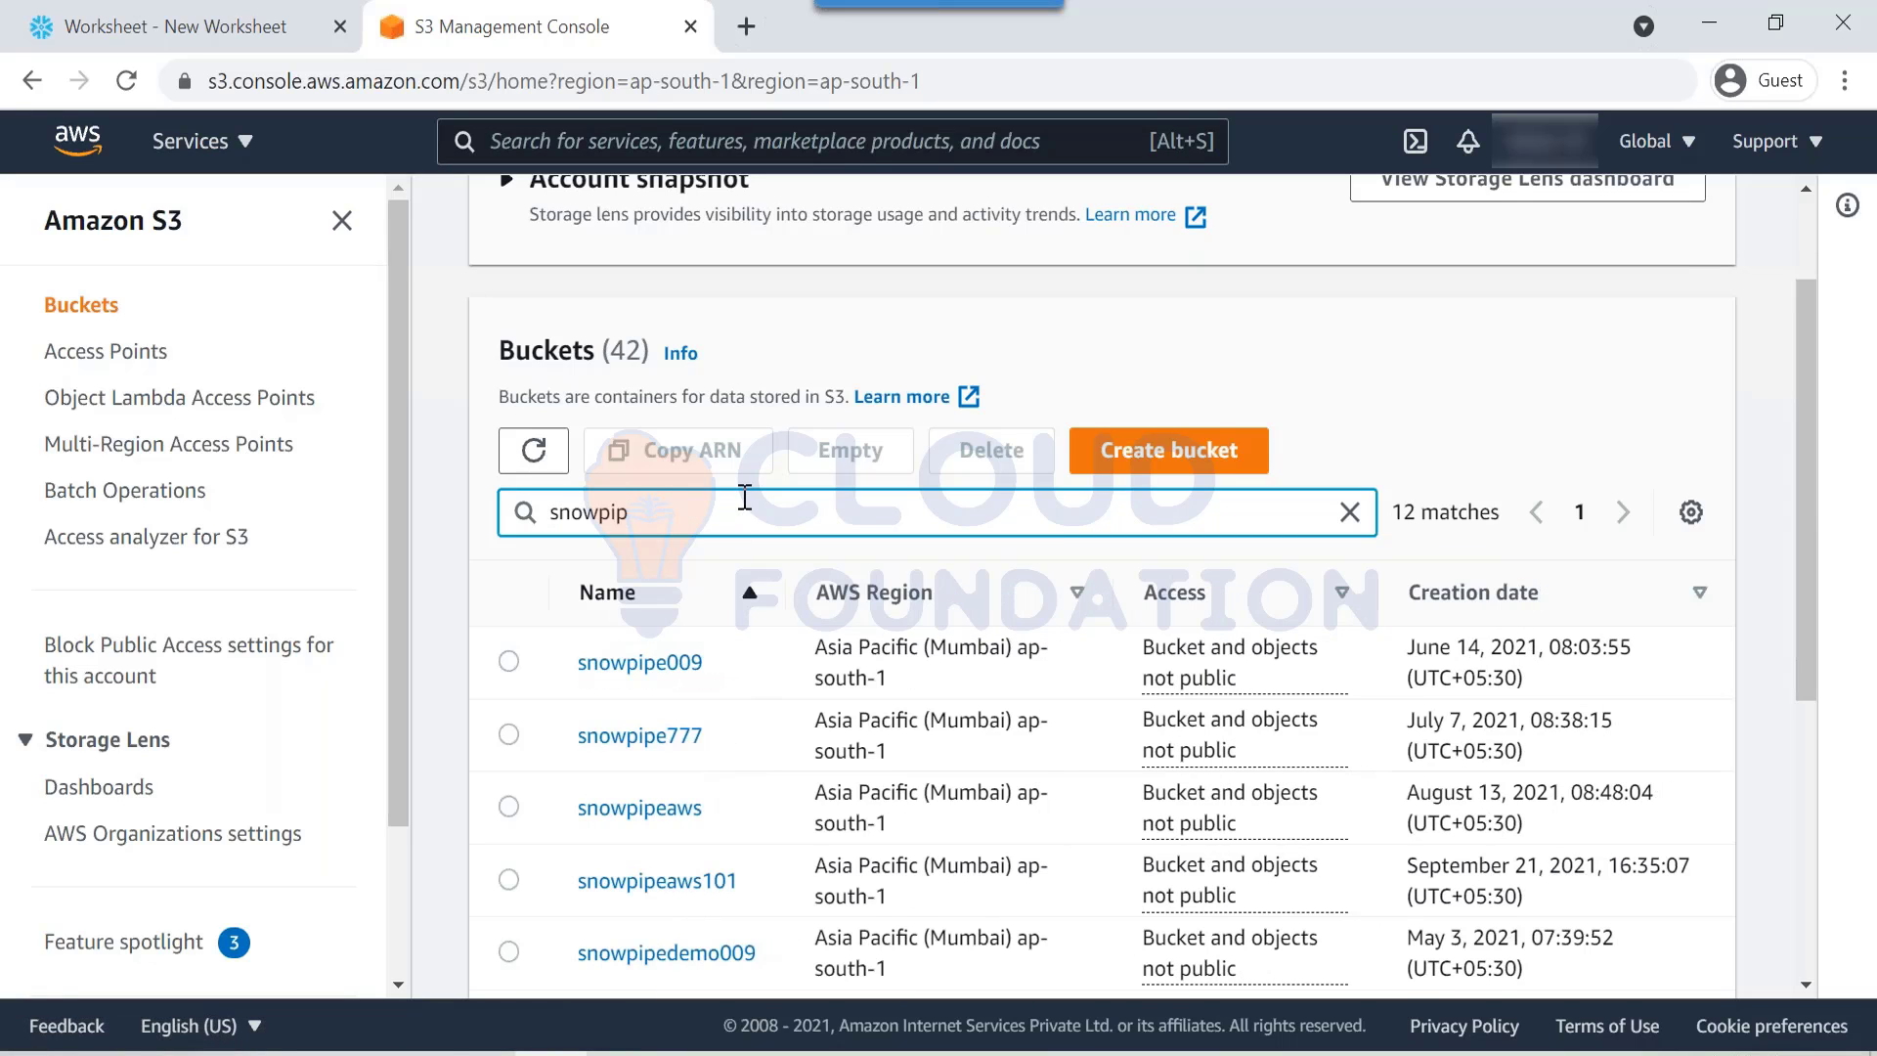
click(640, 808)
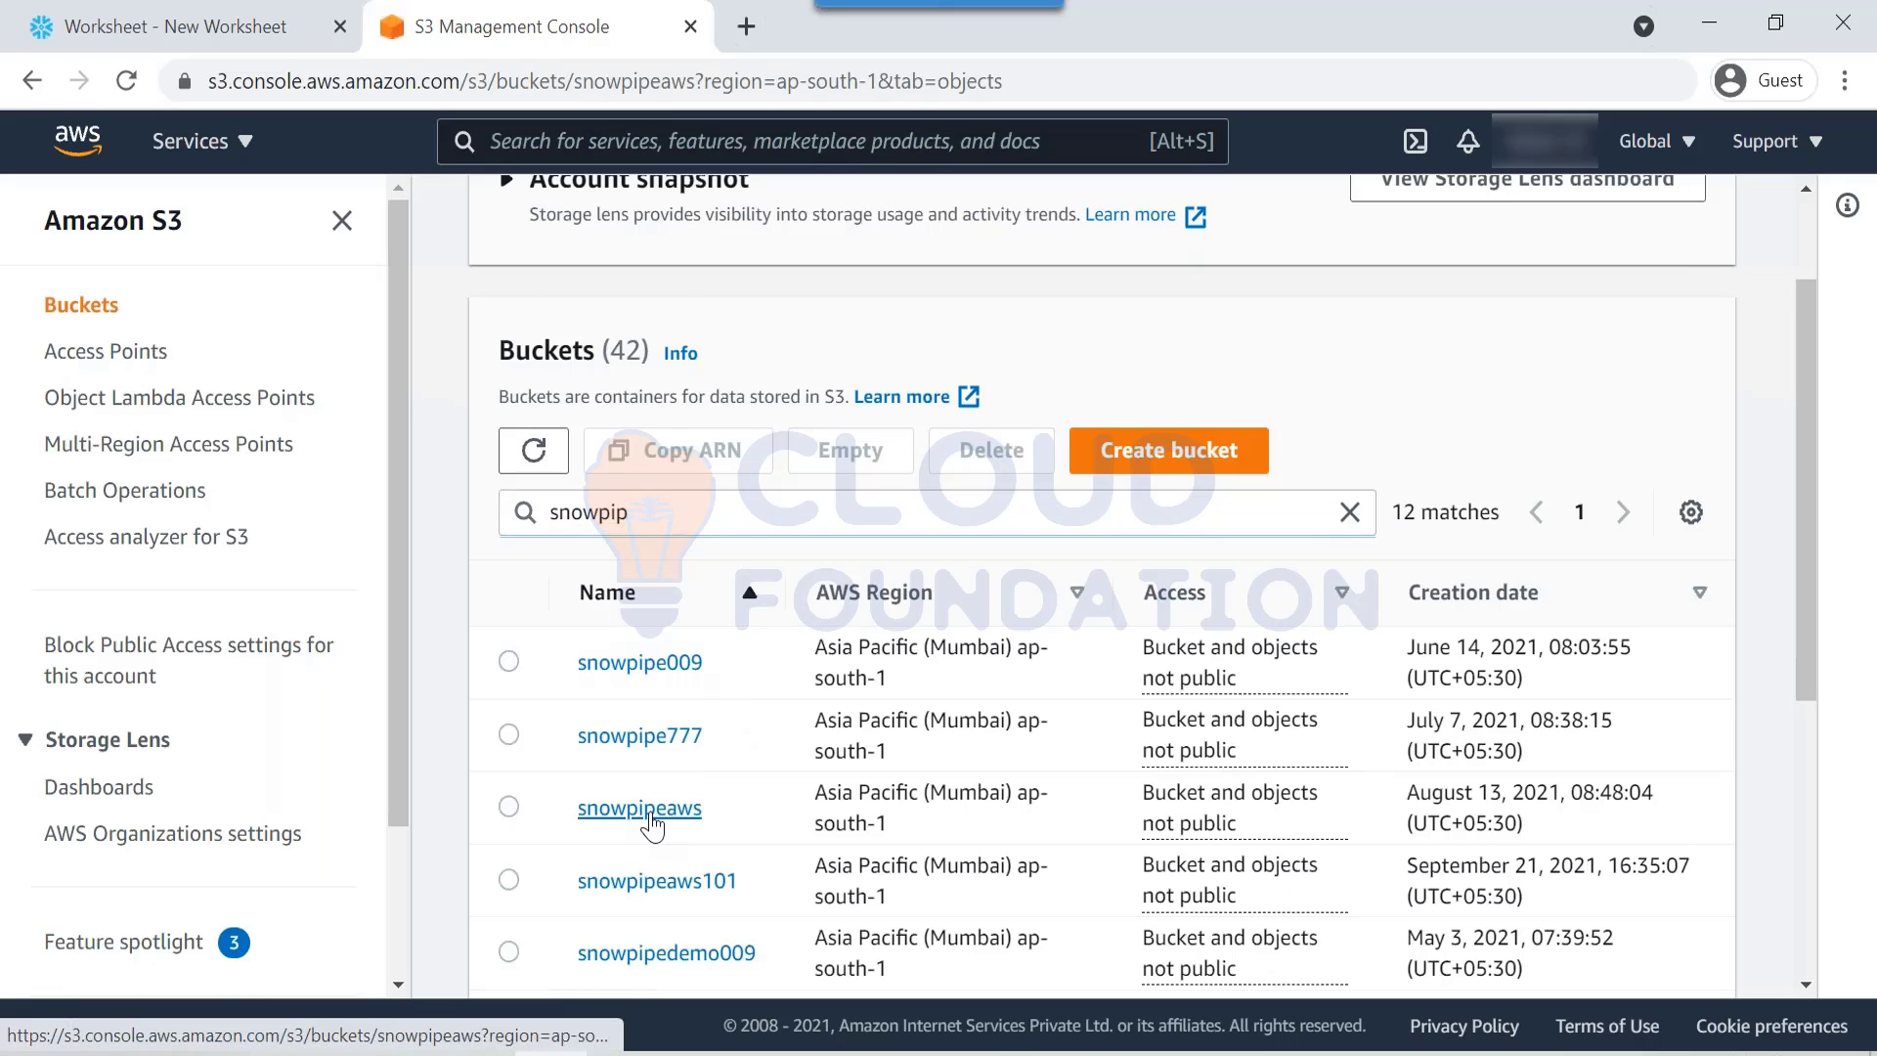
scroll(513, 338, down, 3)
scroll(513, 338, up, 3)
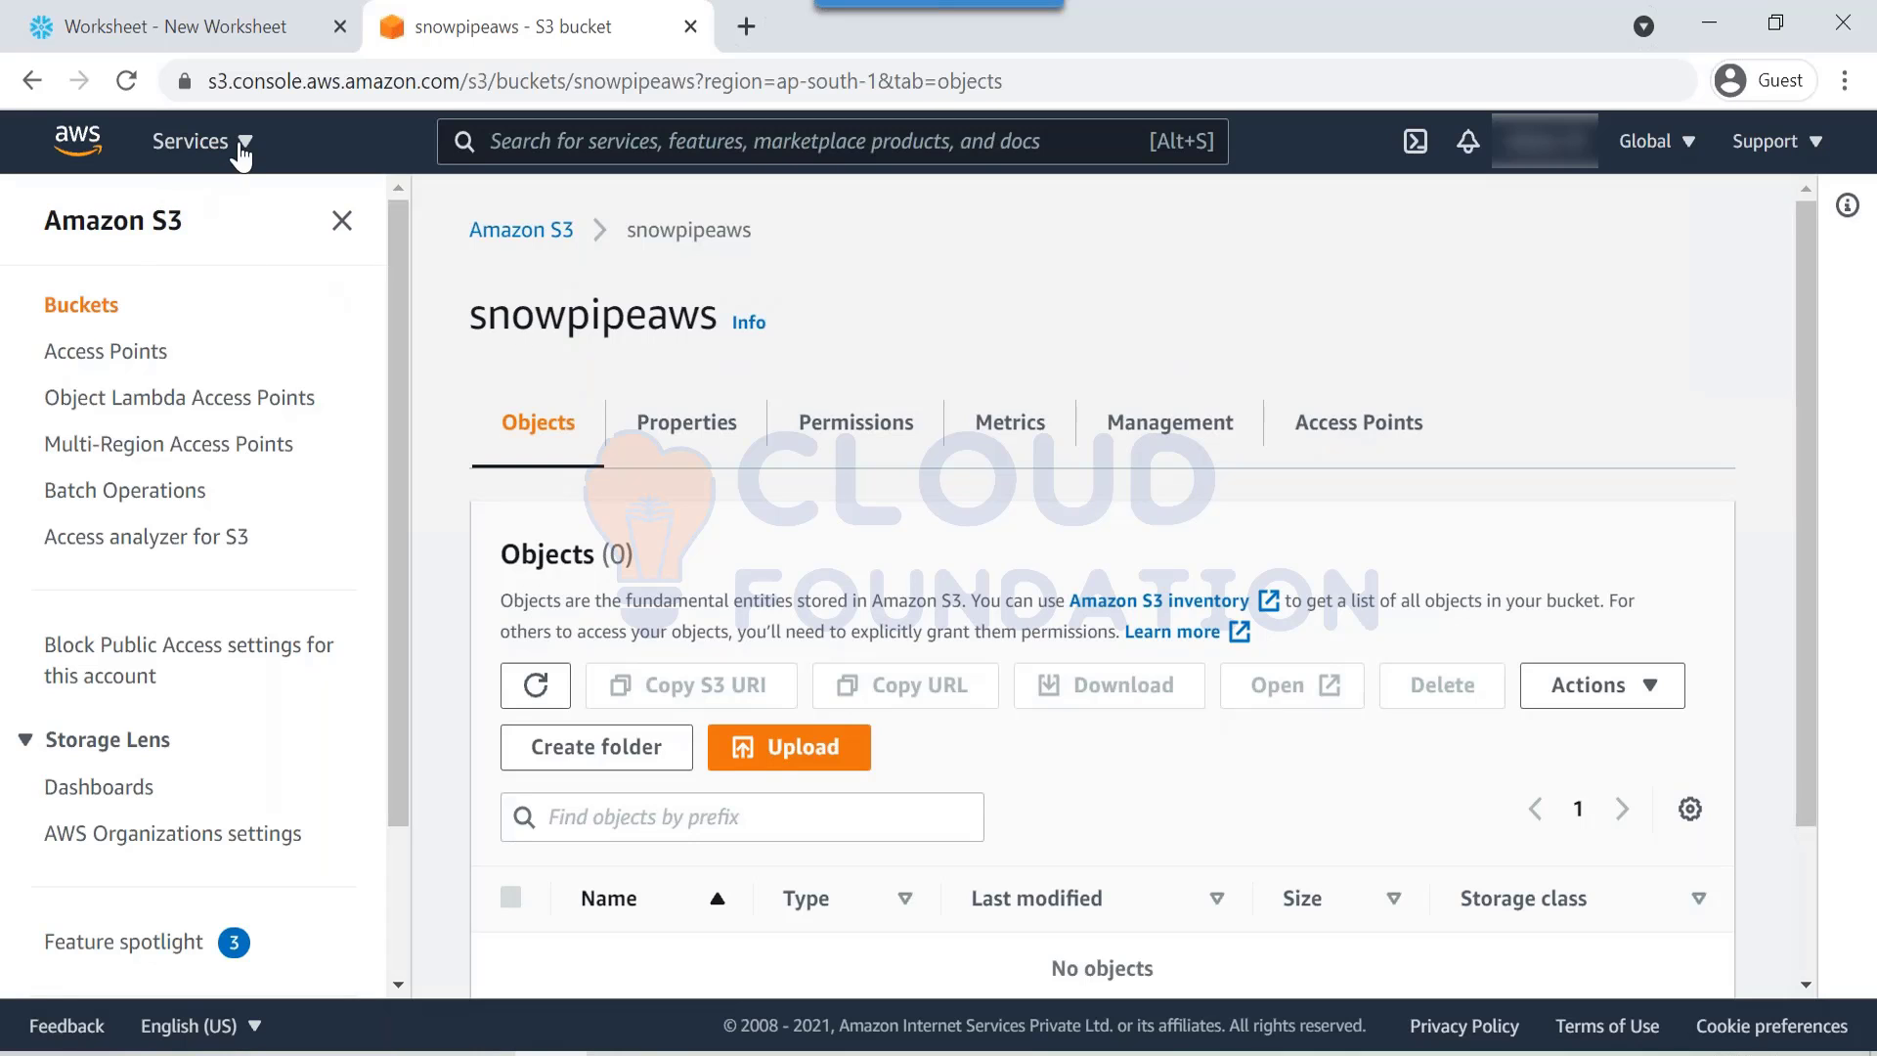
Step: Duplicate the S3 tab and open the IAM dashboard by searching 'iam'
right_click(404, 35)
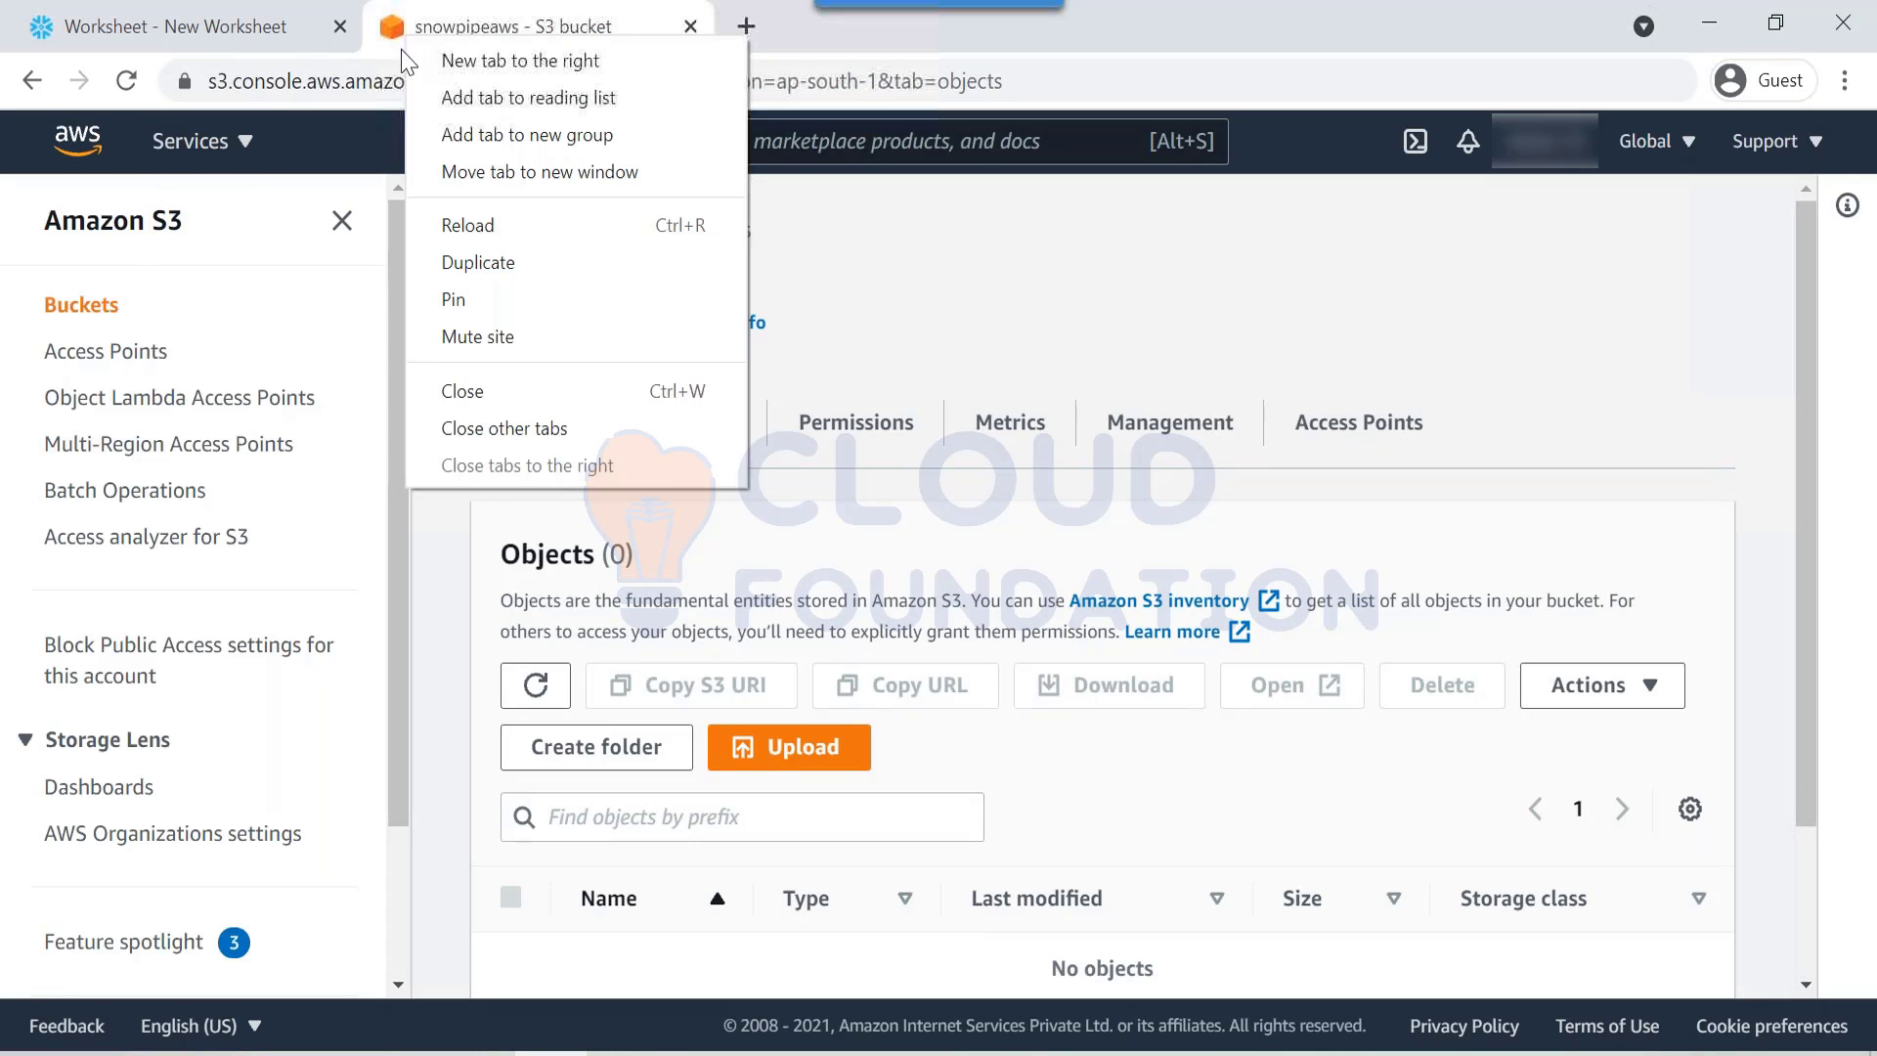
click(426, 256)
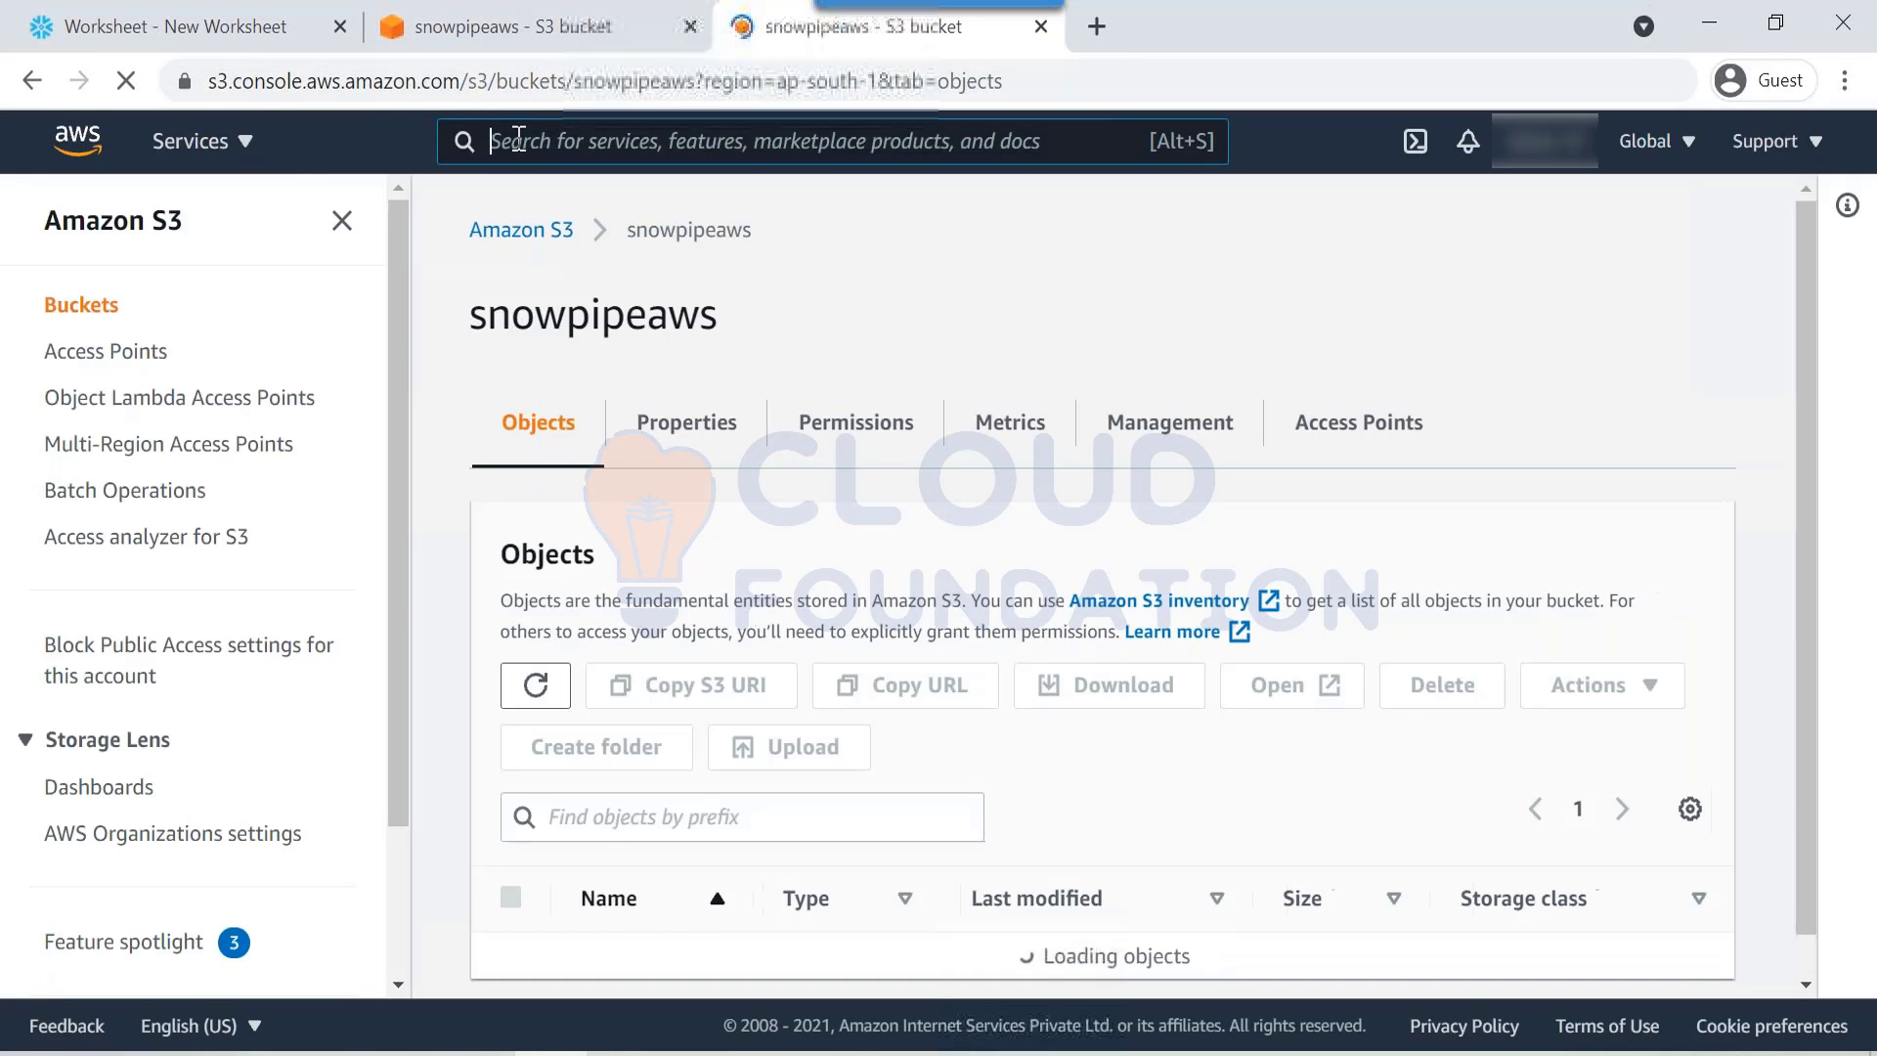
click(252, 147)
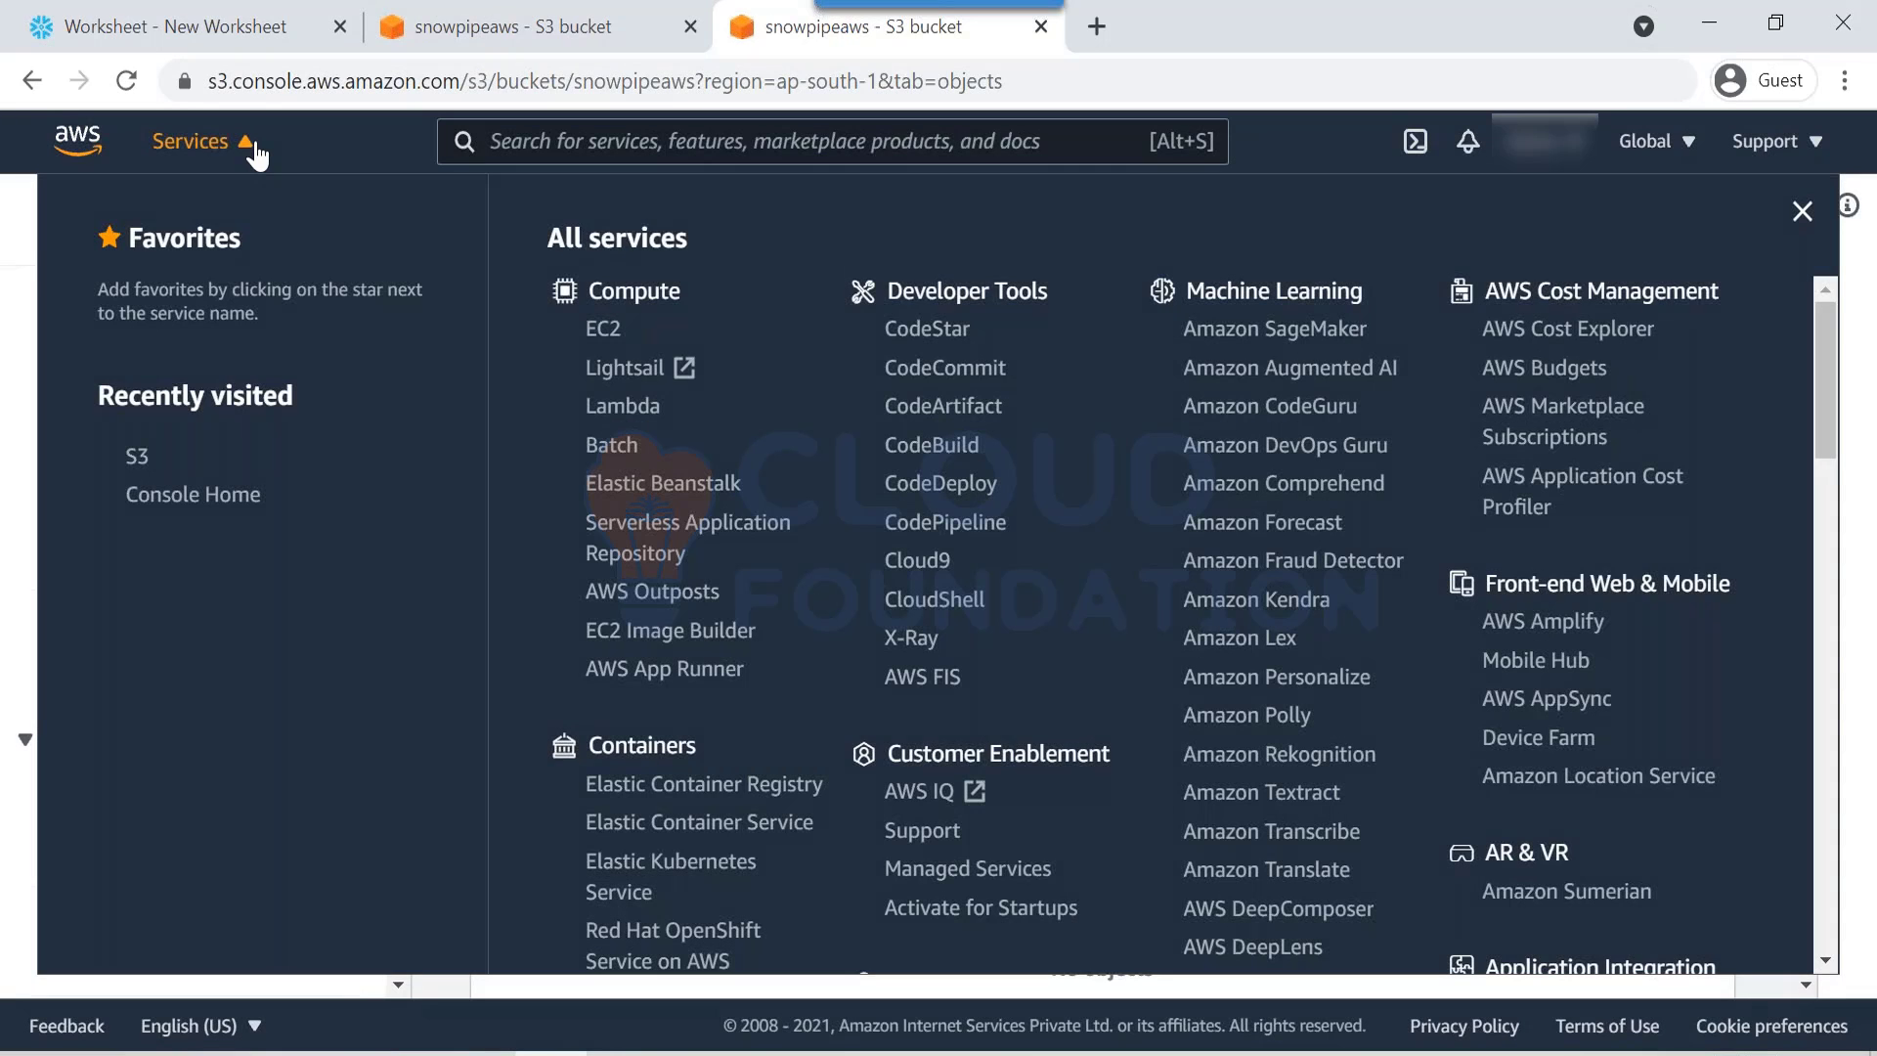
click(803, 137)
text(iam)
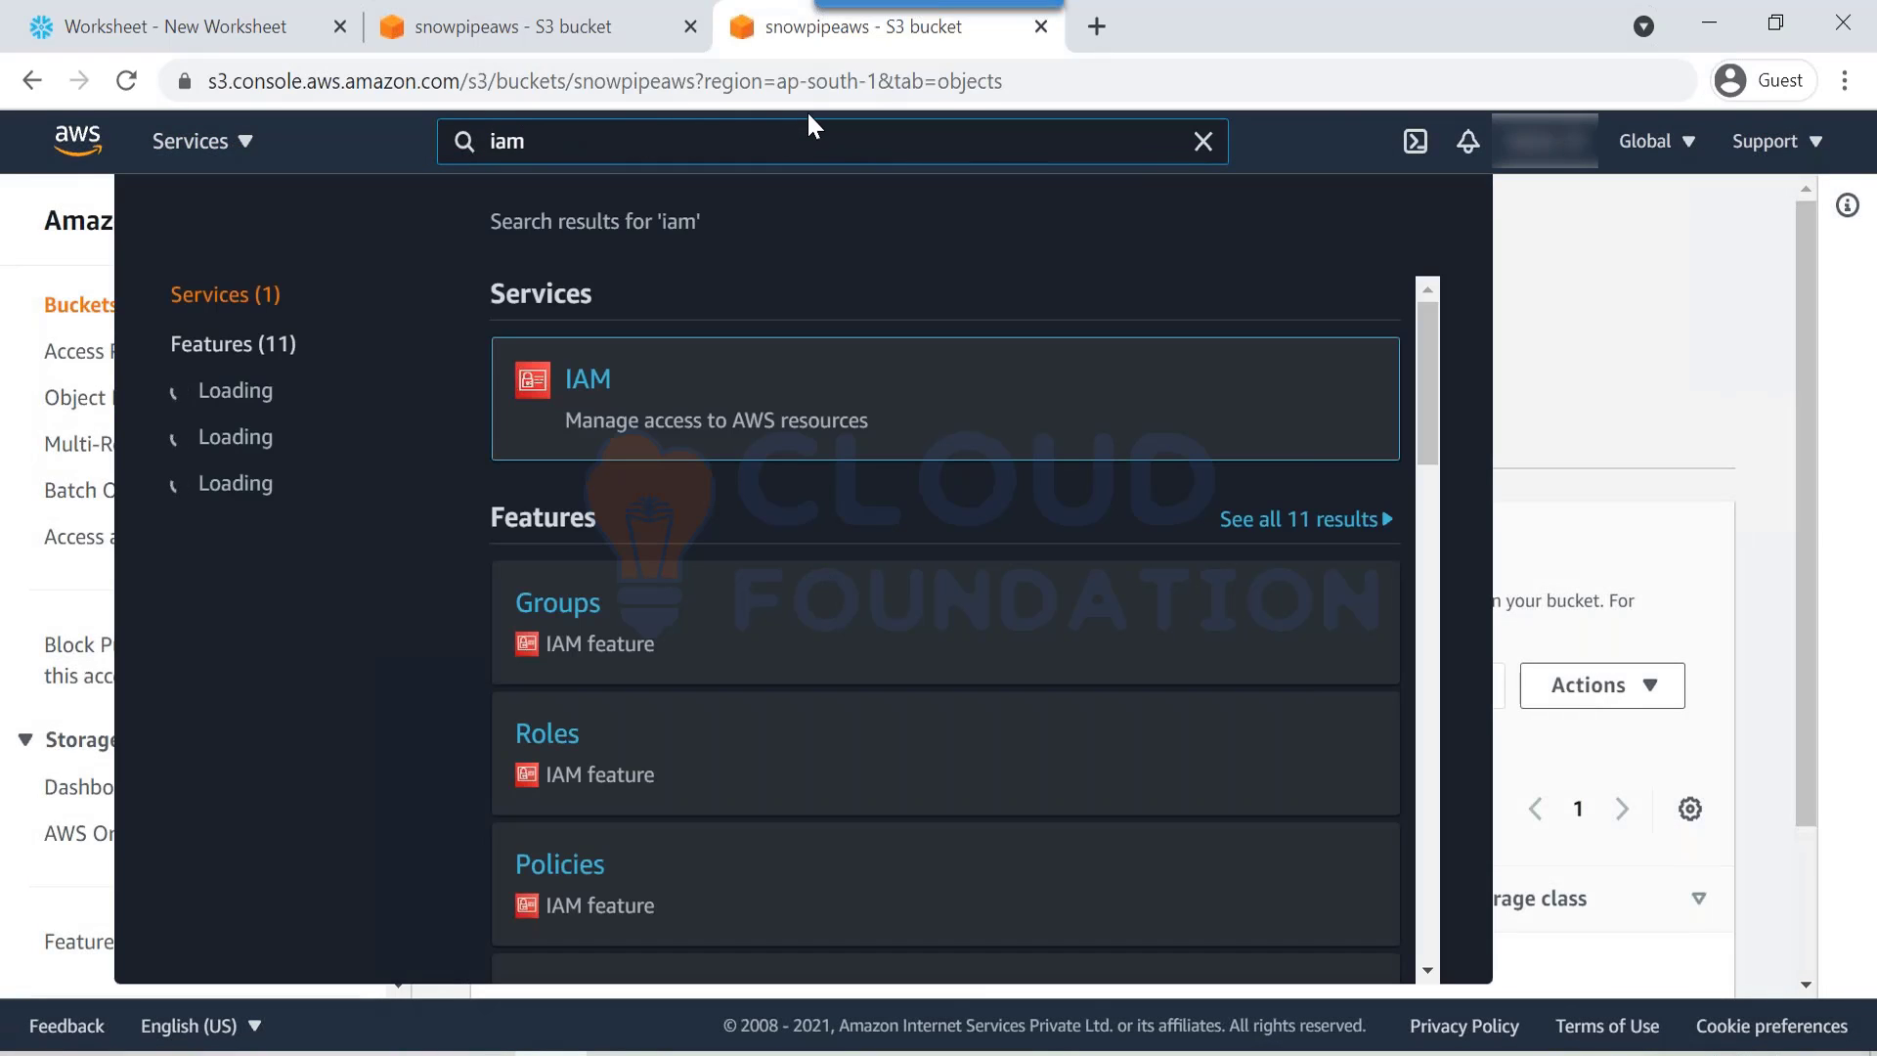
click(588, 379)
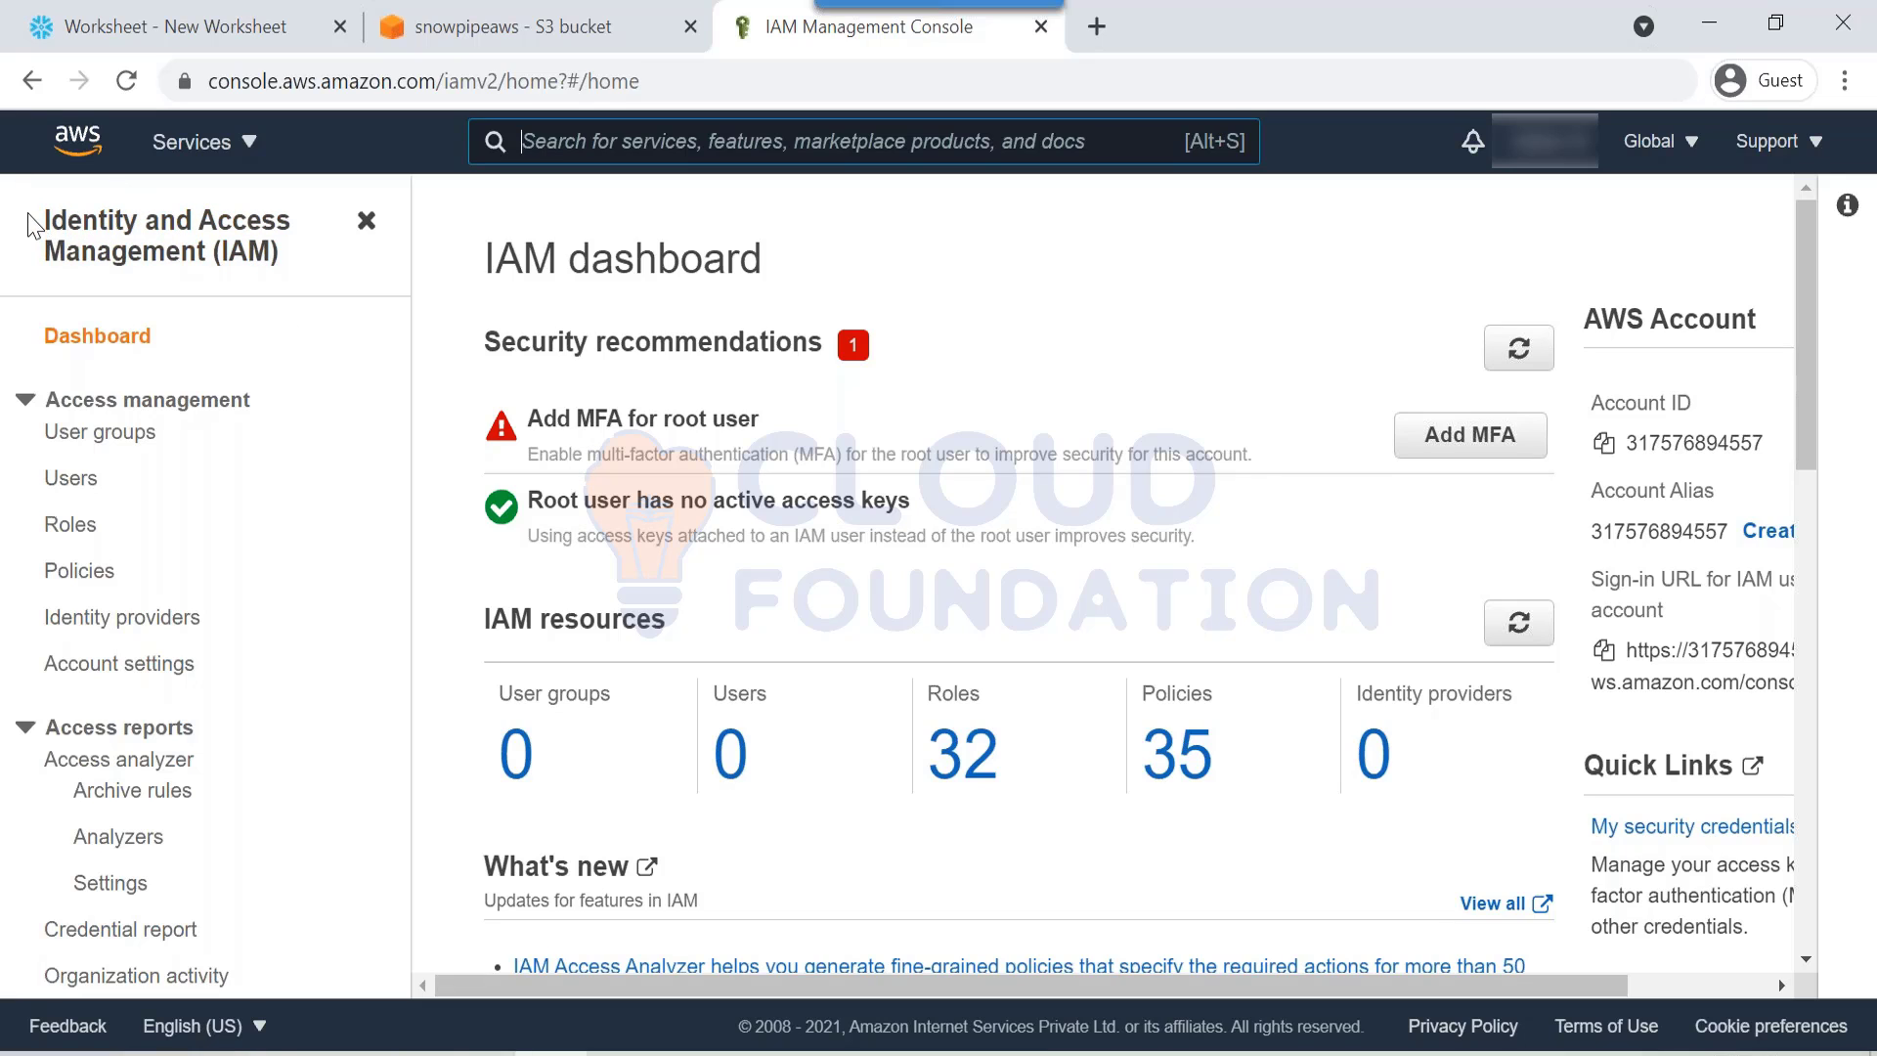
drag(35, 218, 210, 248)
Step: From the IAM Policies list, open the Create policy page
drag(484, 257, 797, 264)
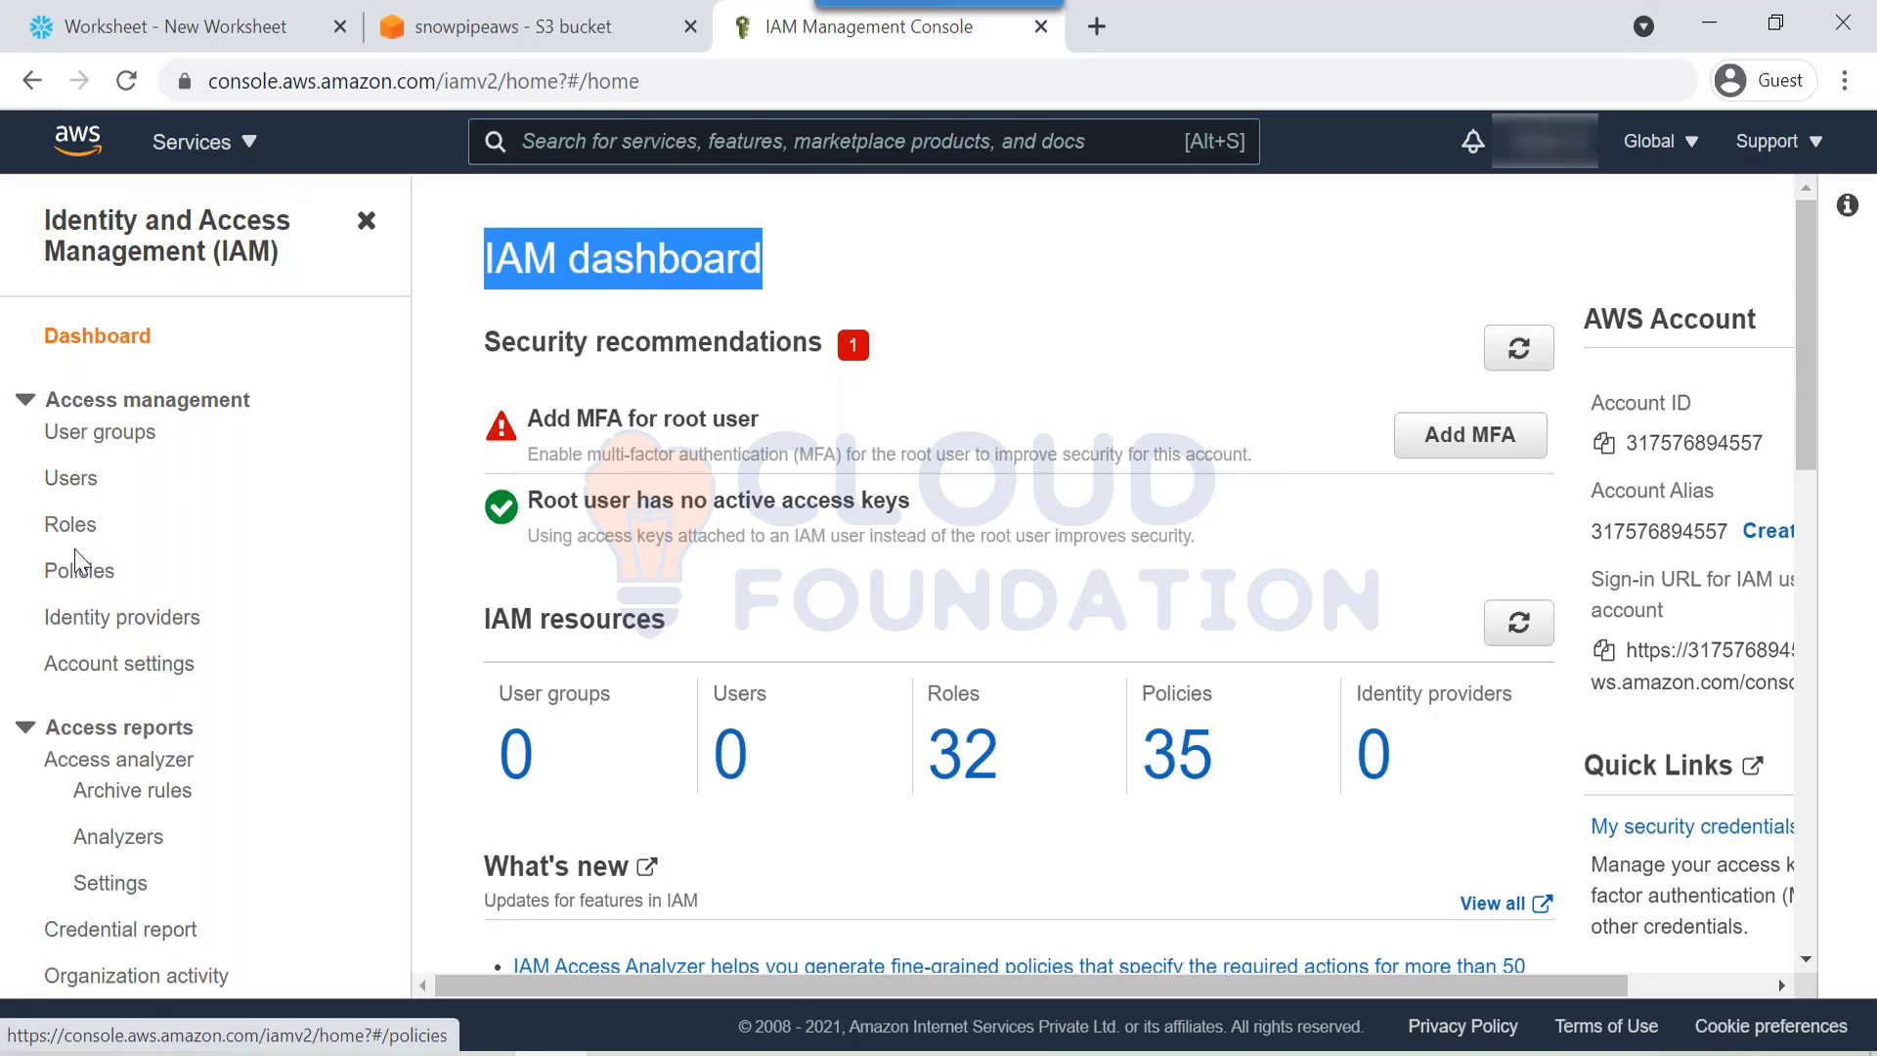
click(60, 577)
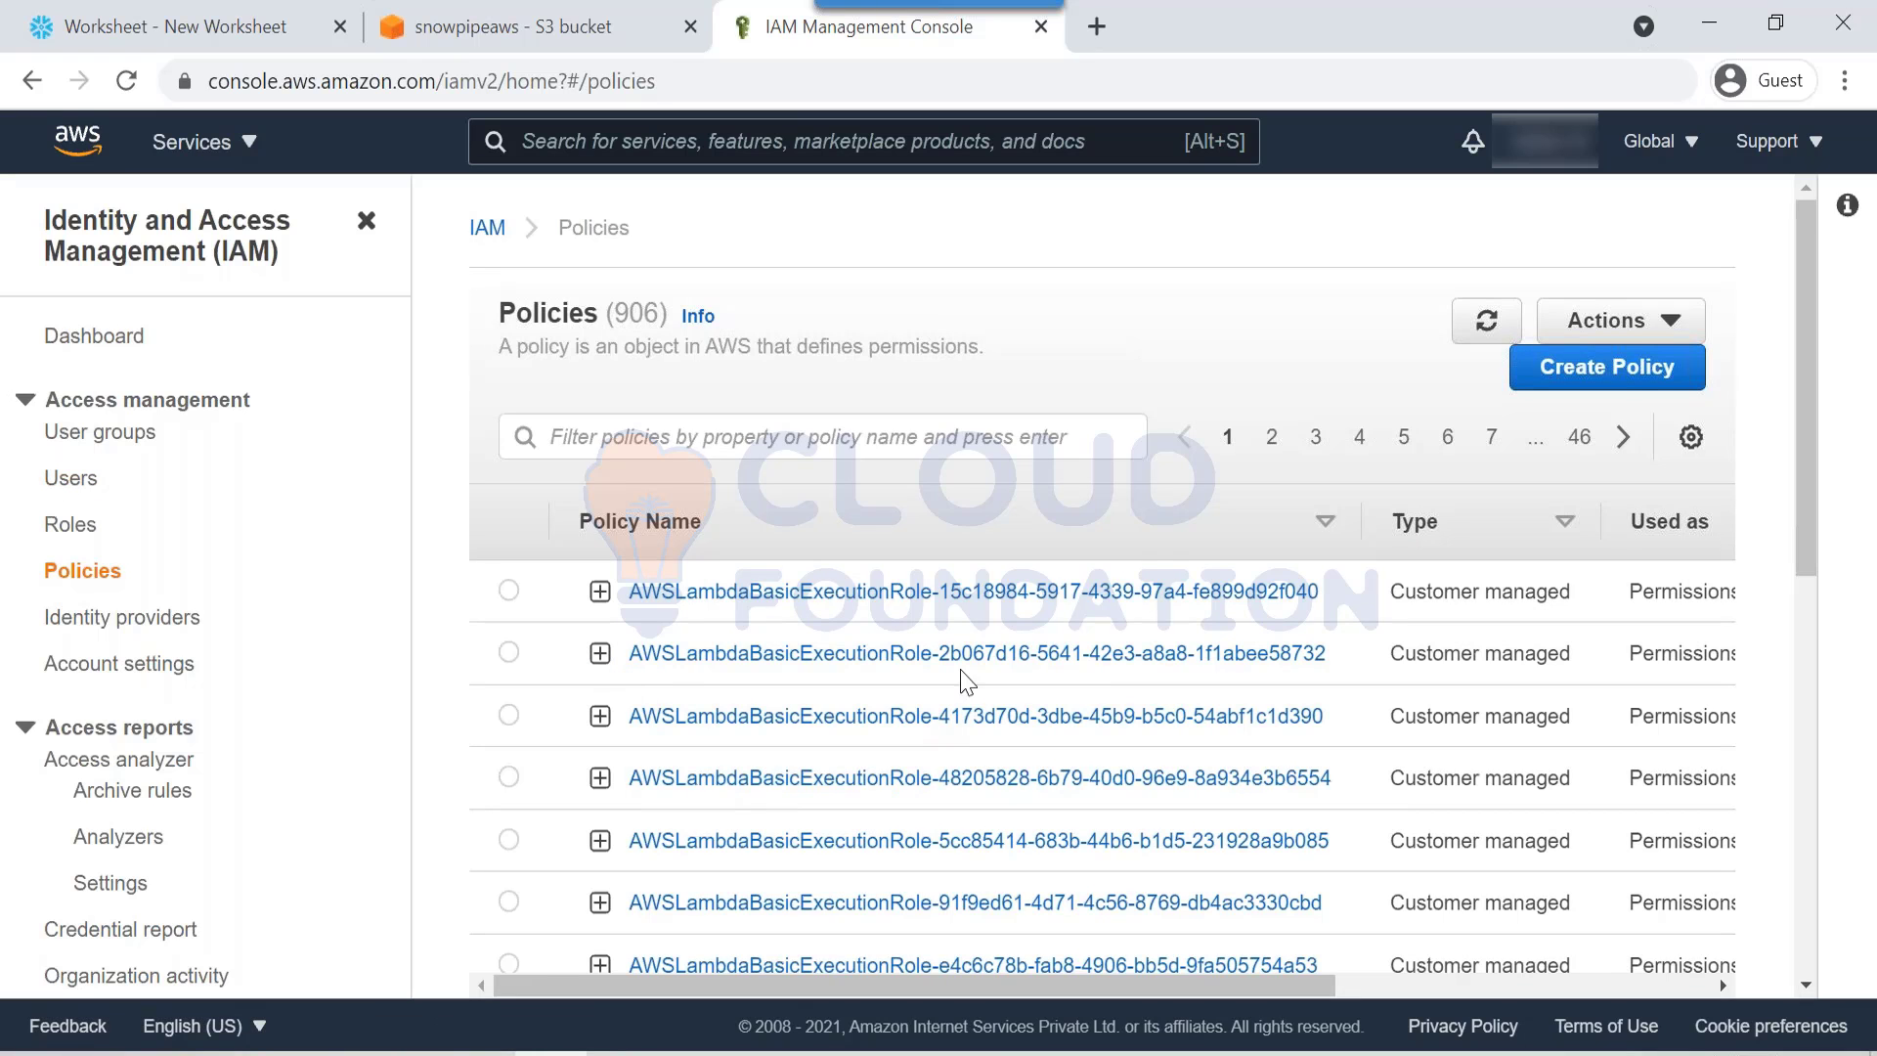
click(1593, 386)
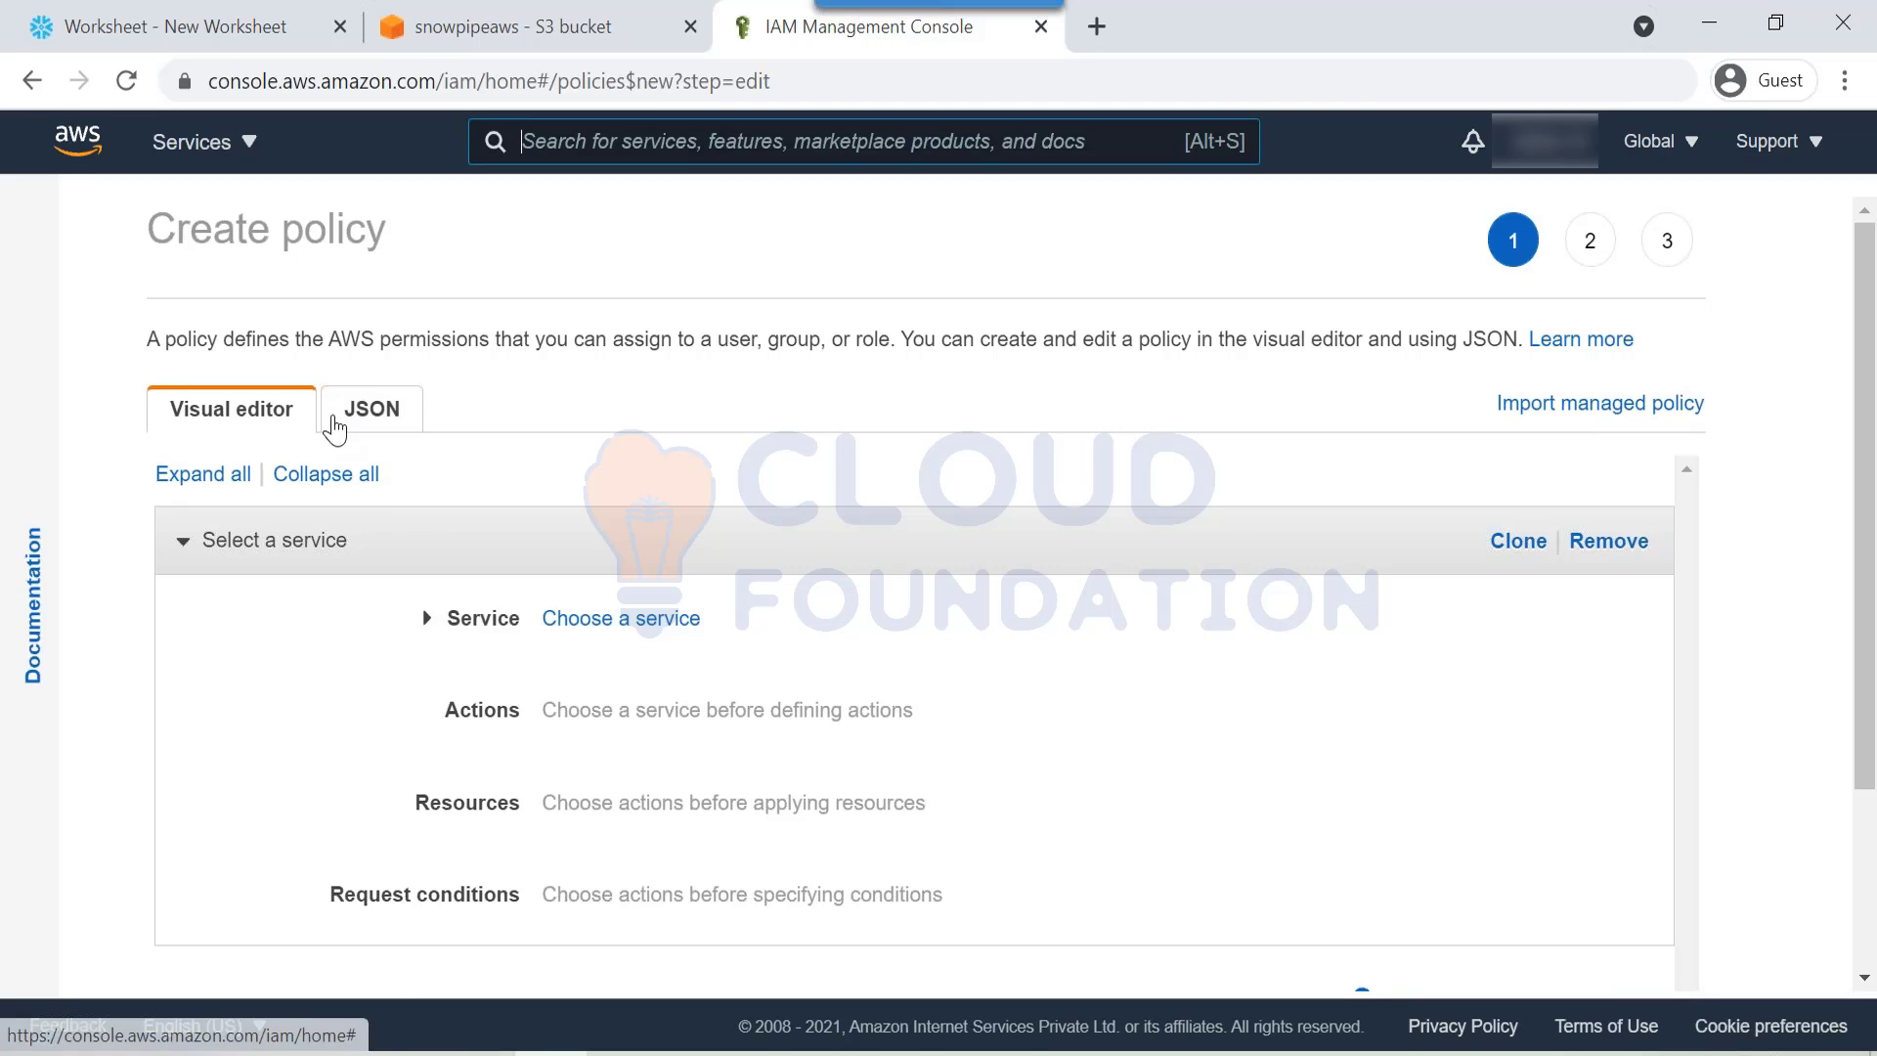
Step: Choose S3 as the policy's service in the visual editor and scroll to its access levels
click(364, 414)
drag(459, 600, 71, 439)
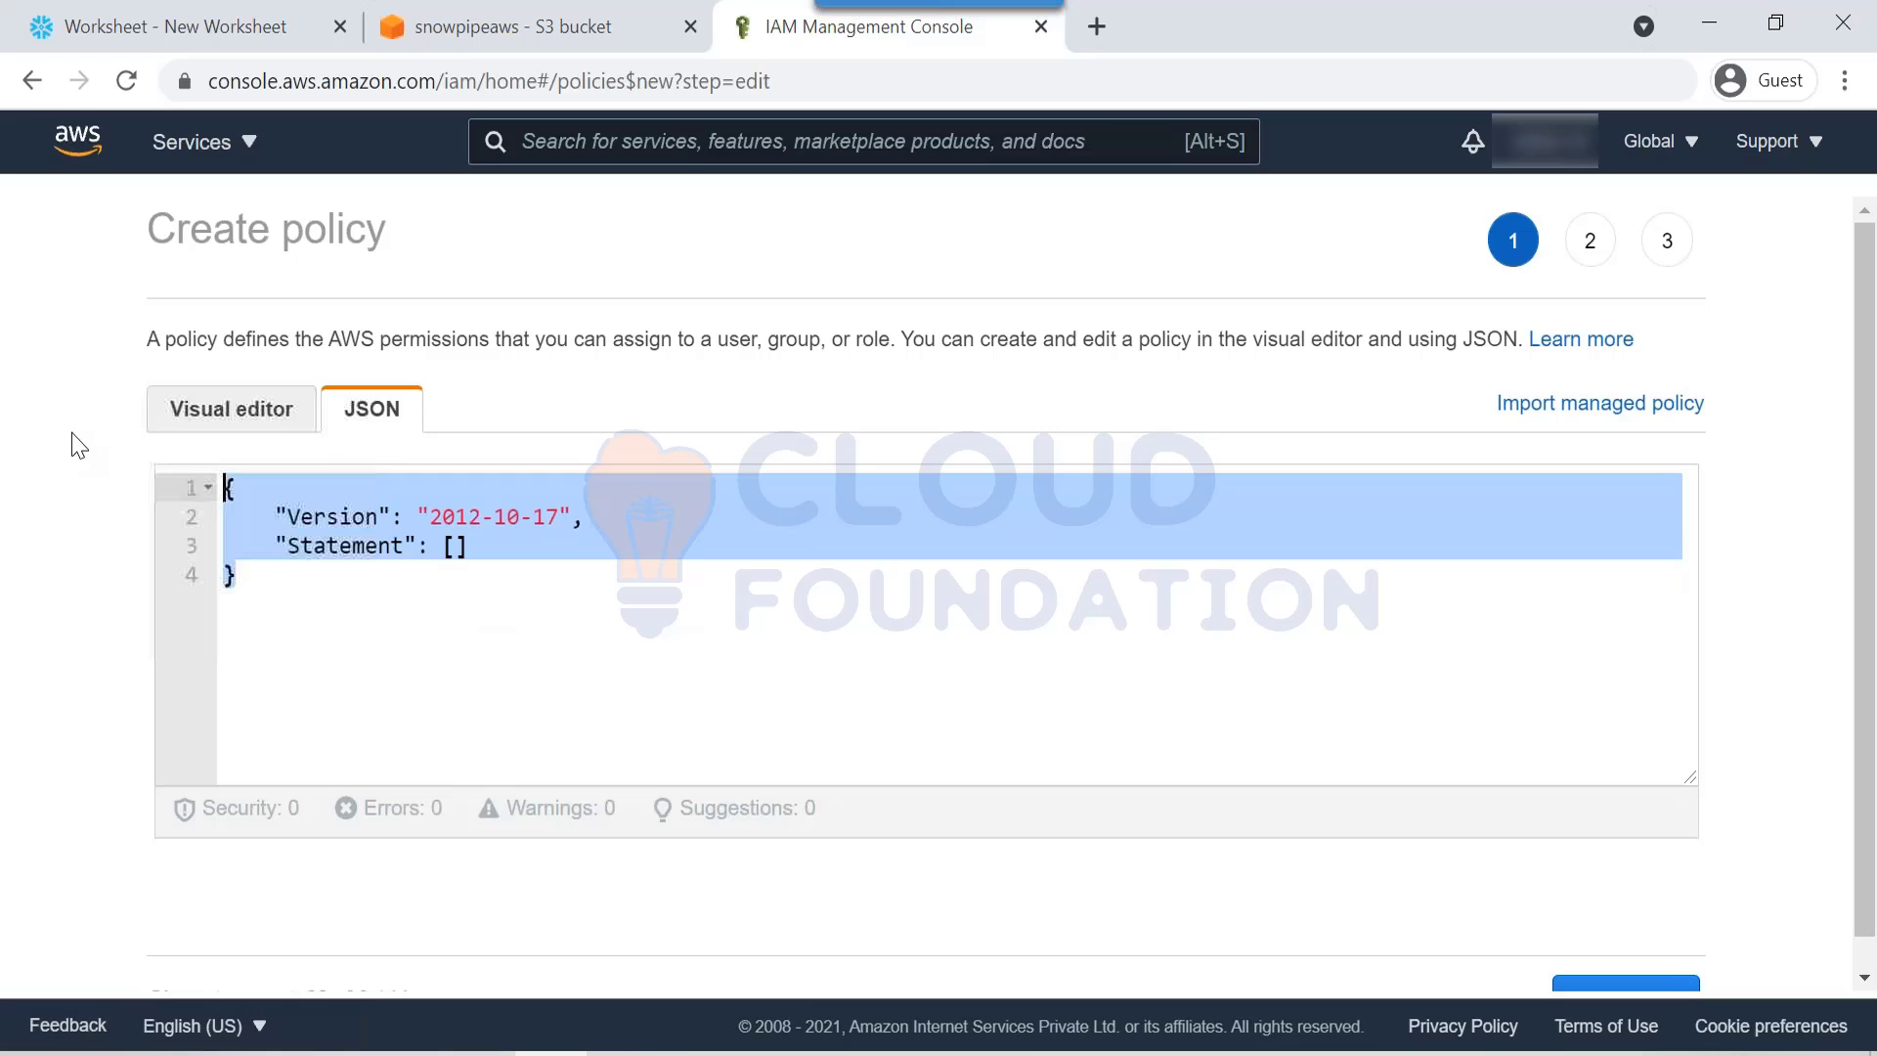
click(168, 420)
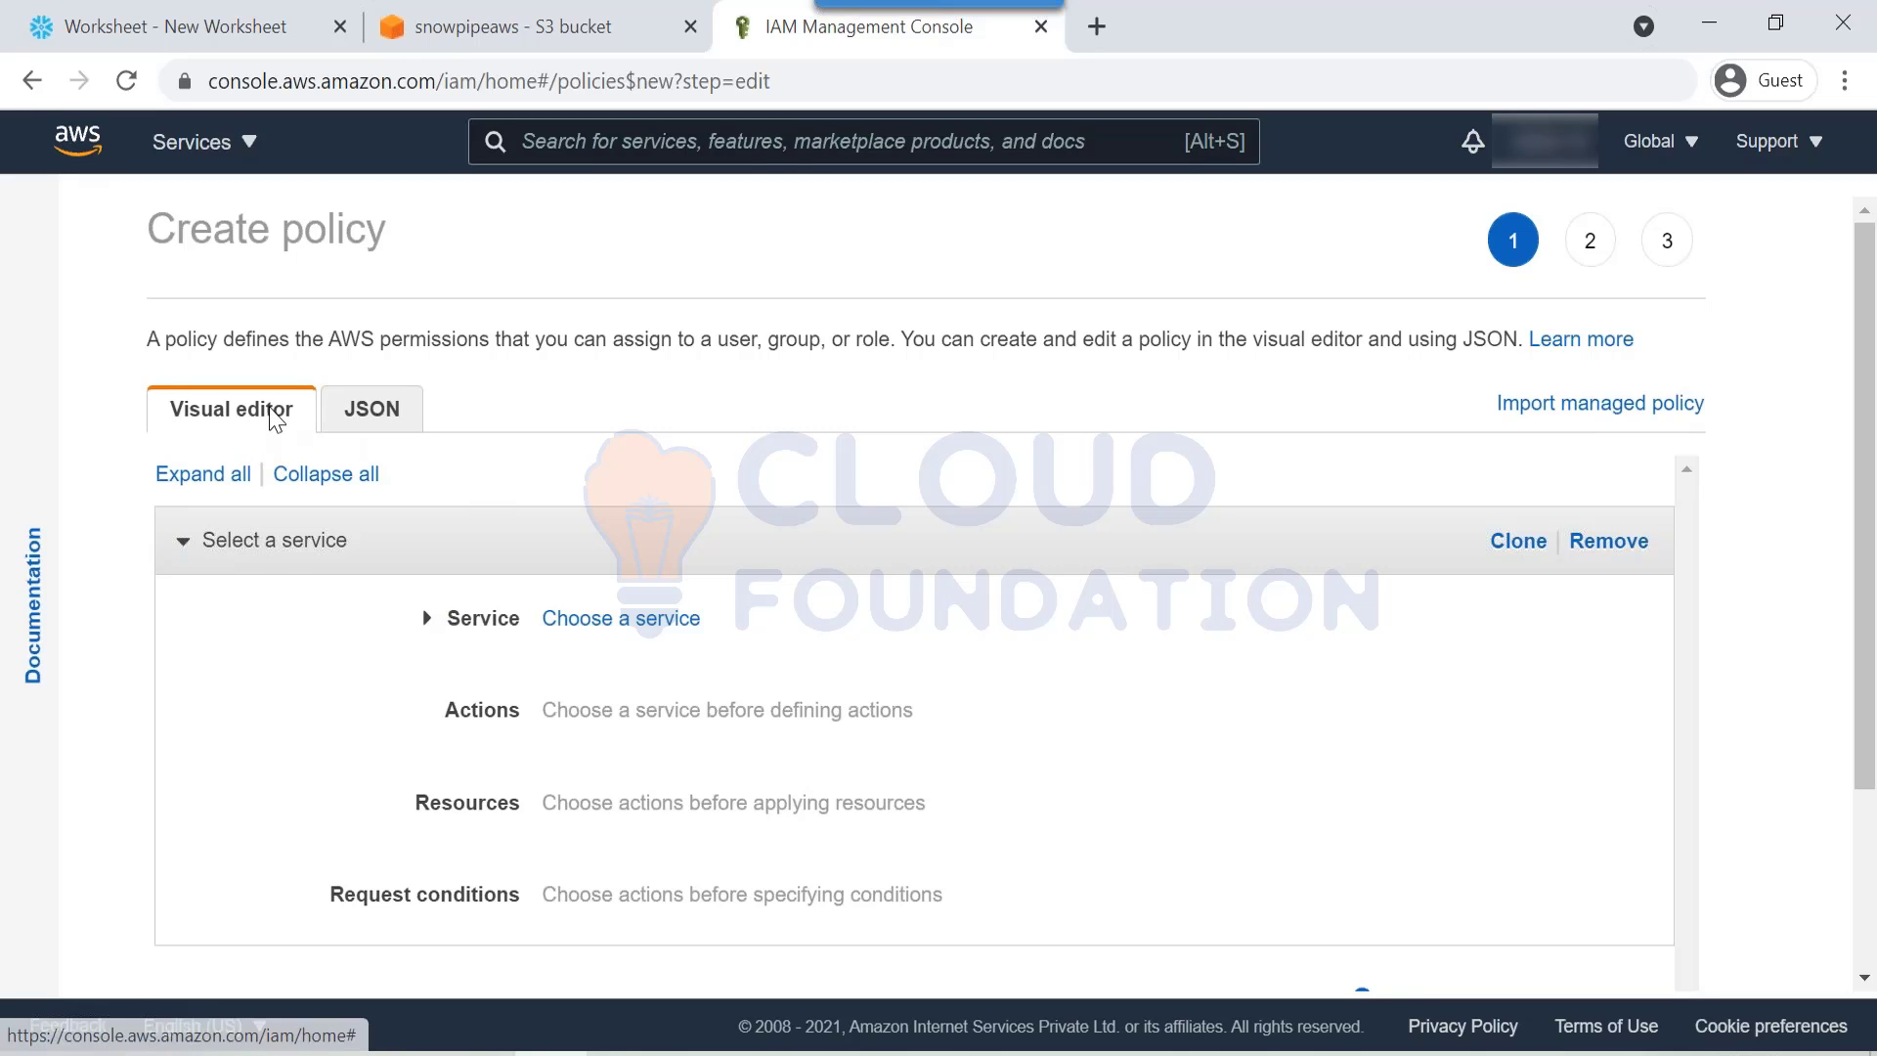
click(425, 622)
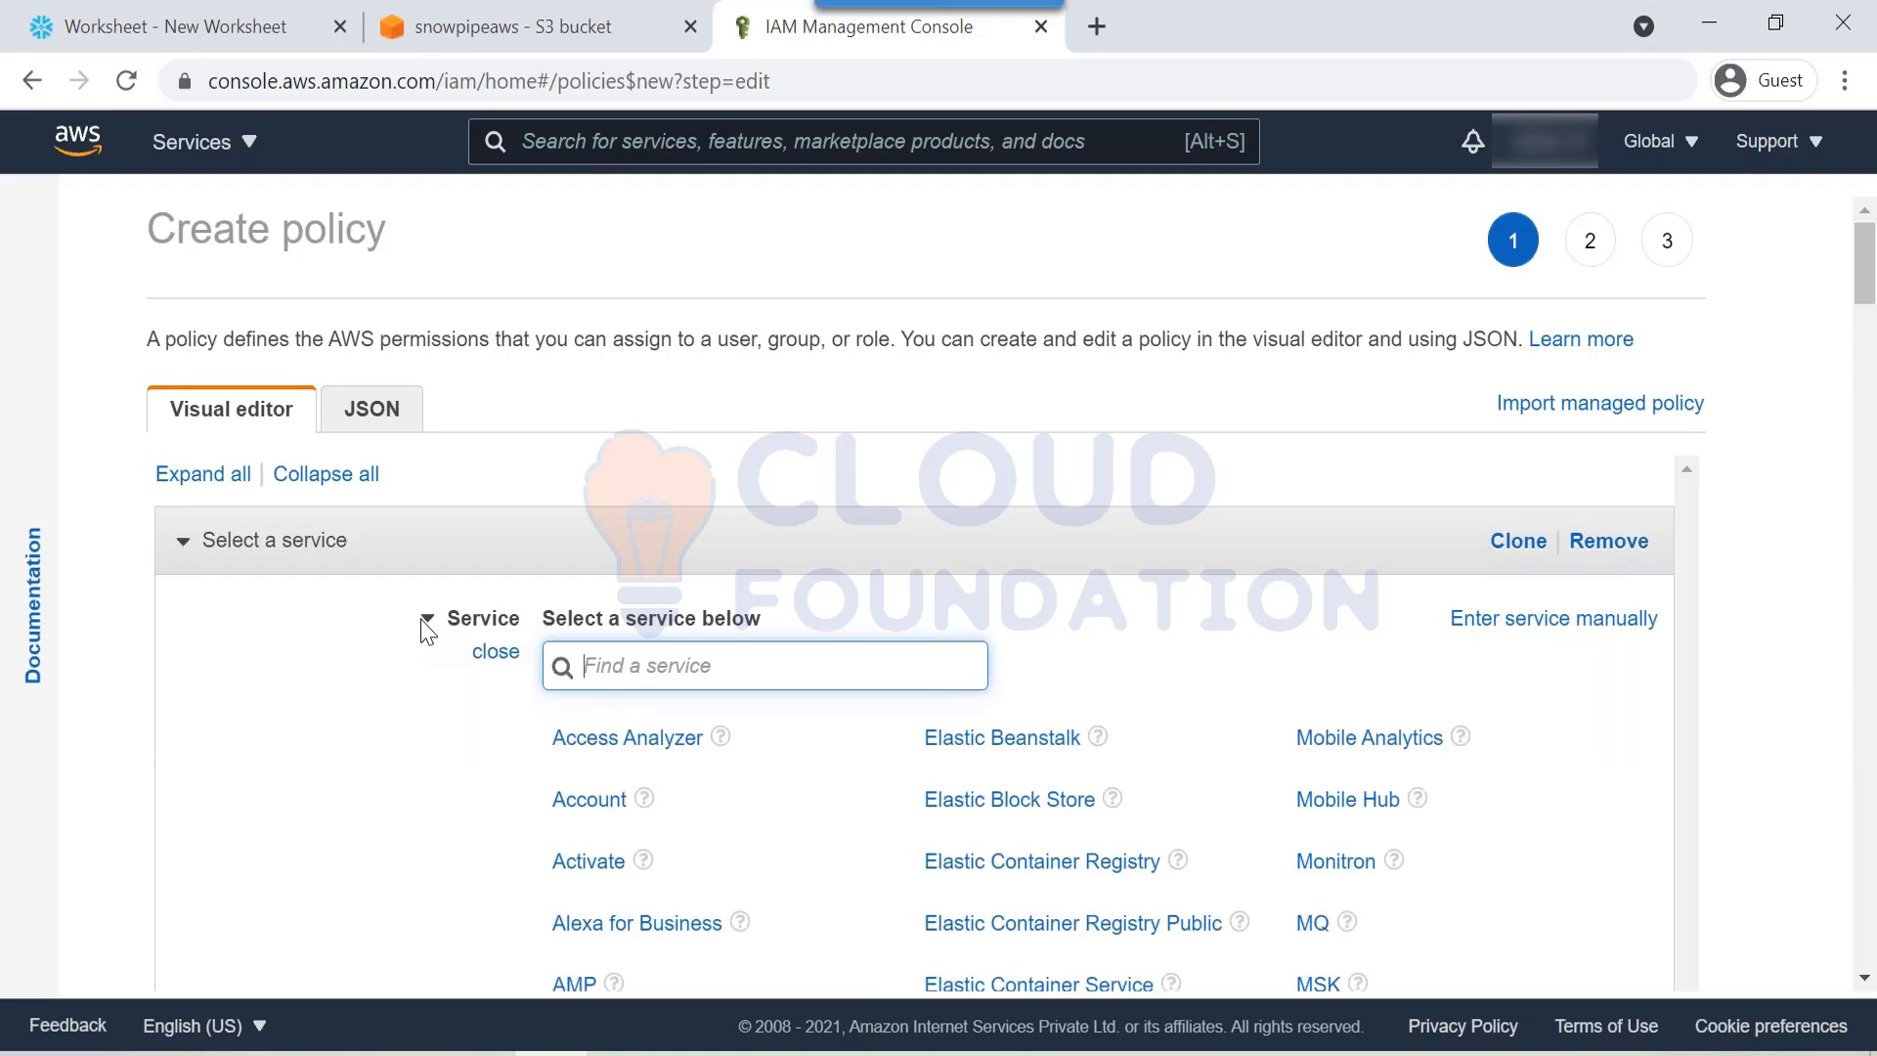
text(s3)
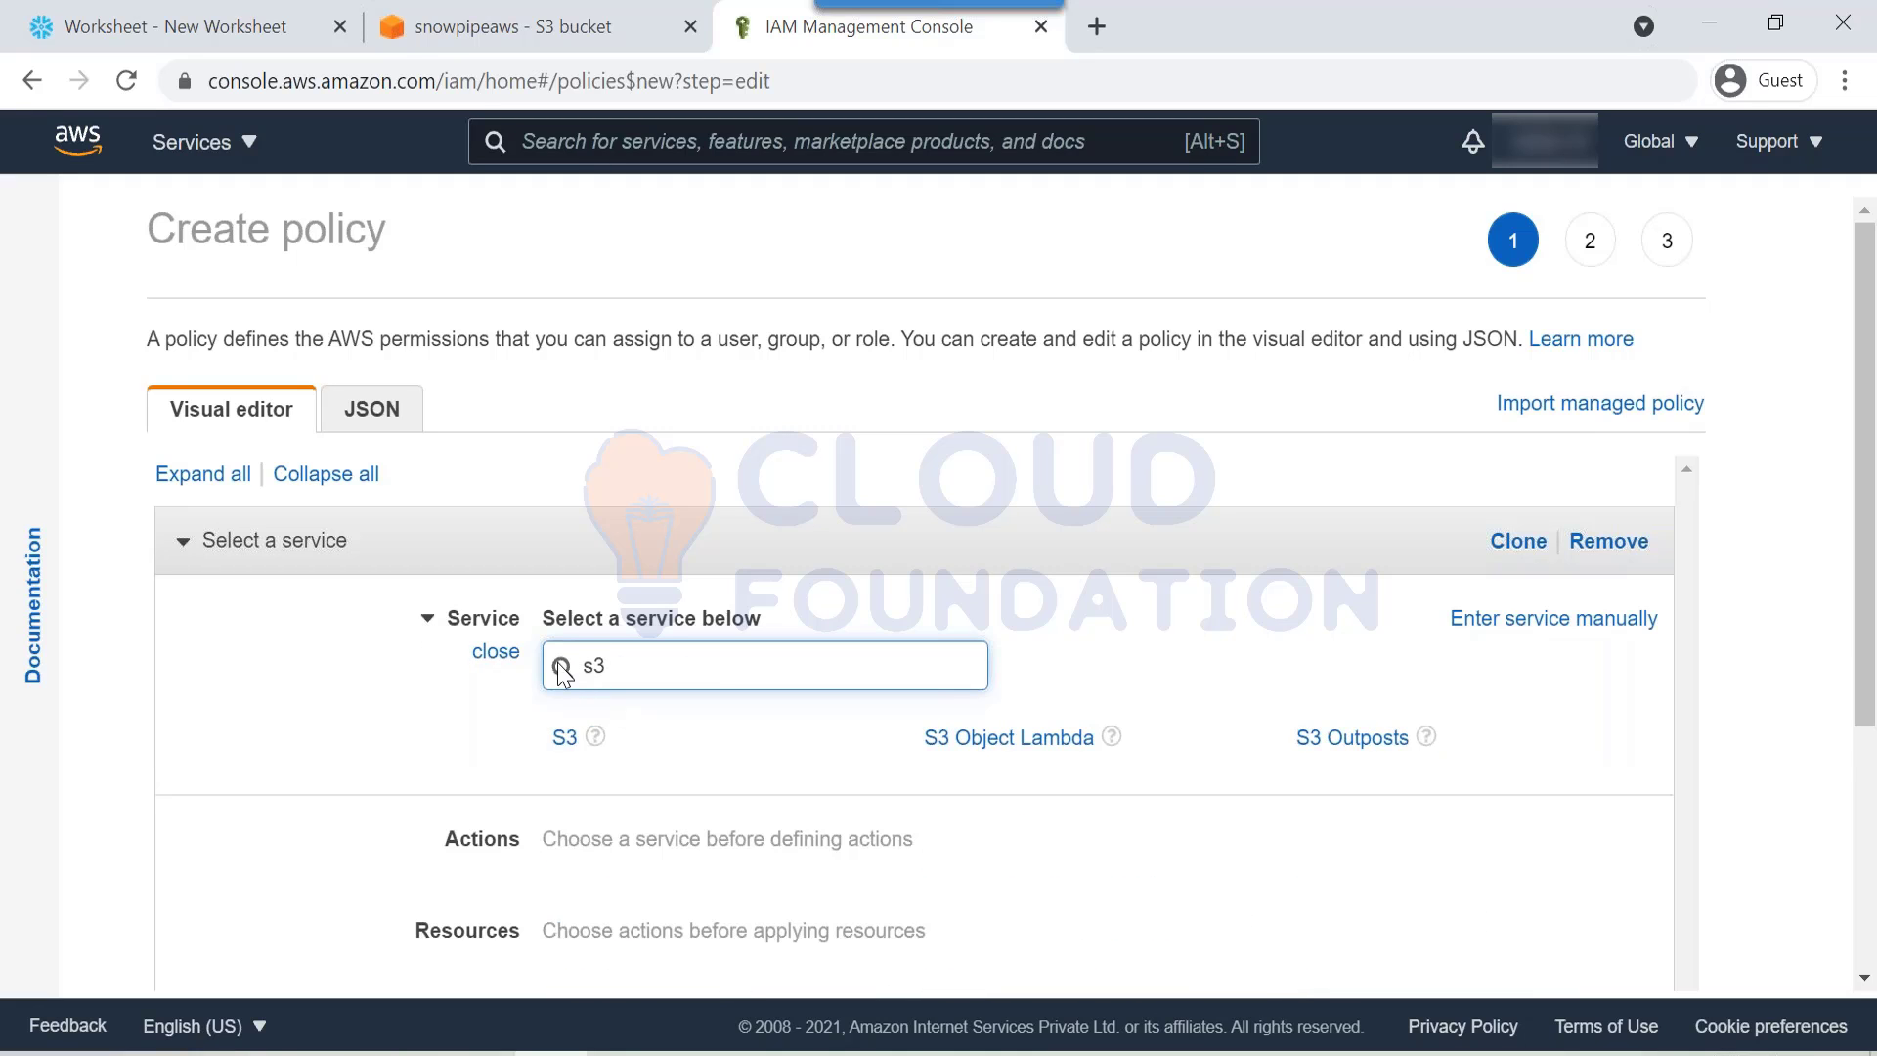
click(563, 749)
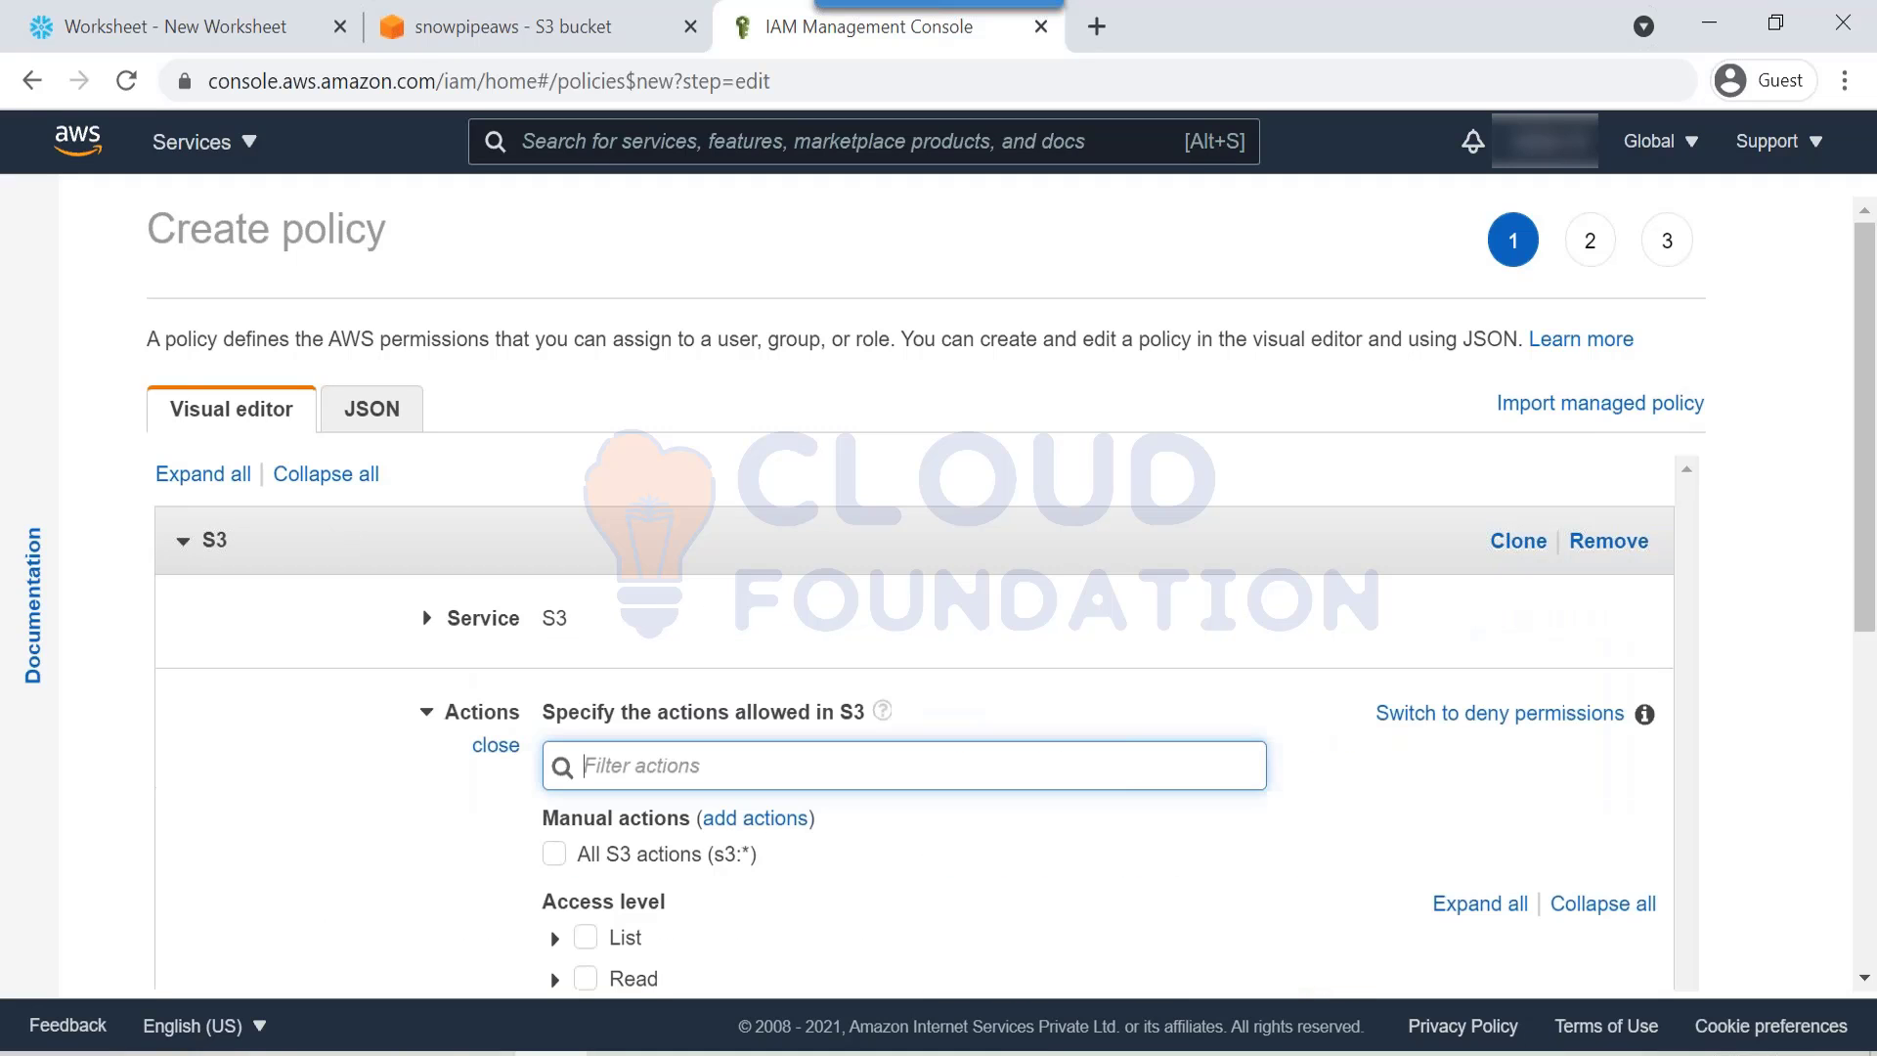
scroll(565, 736, down, 2)
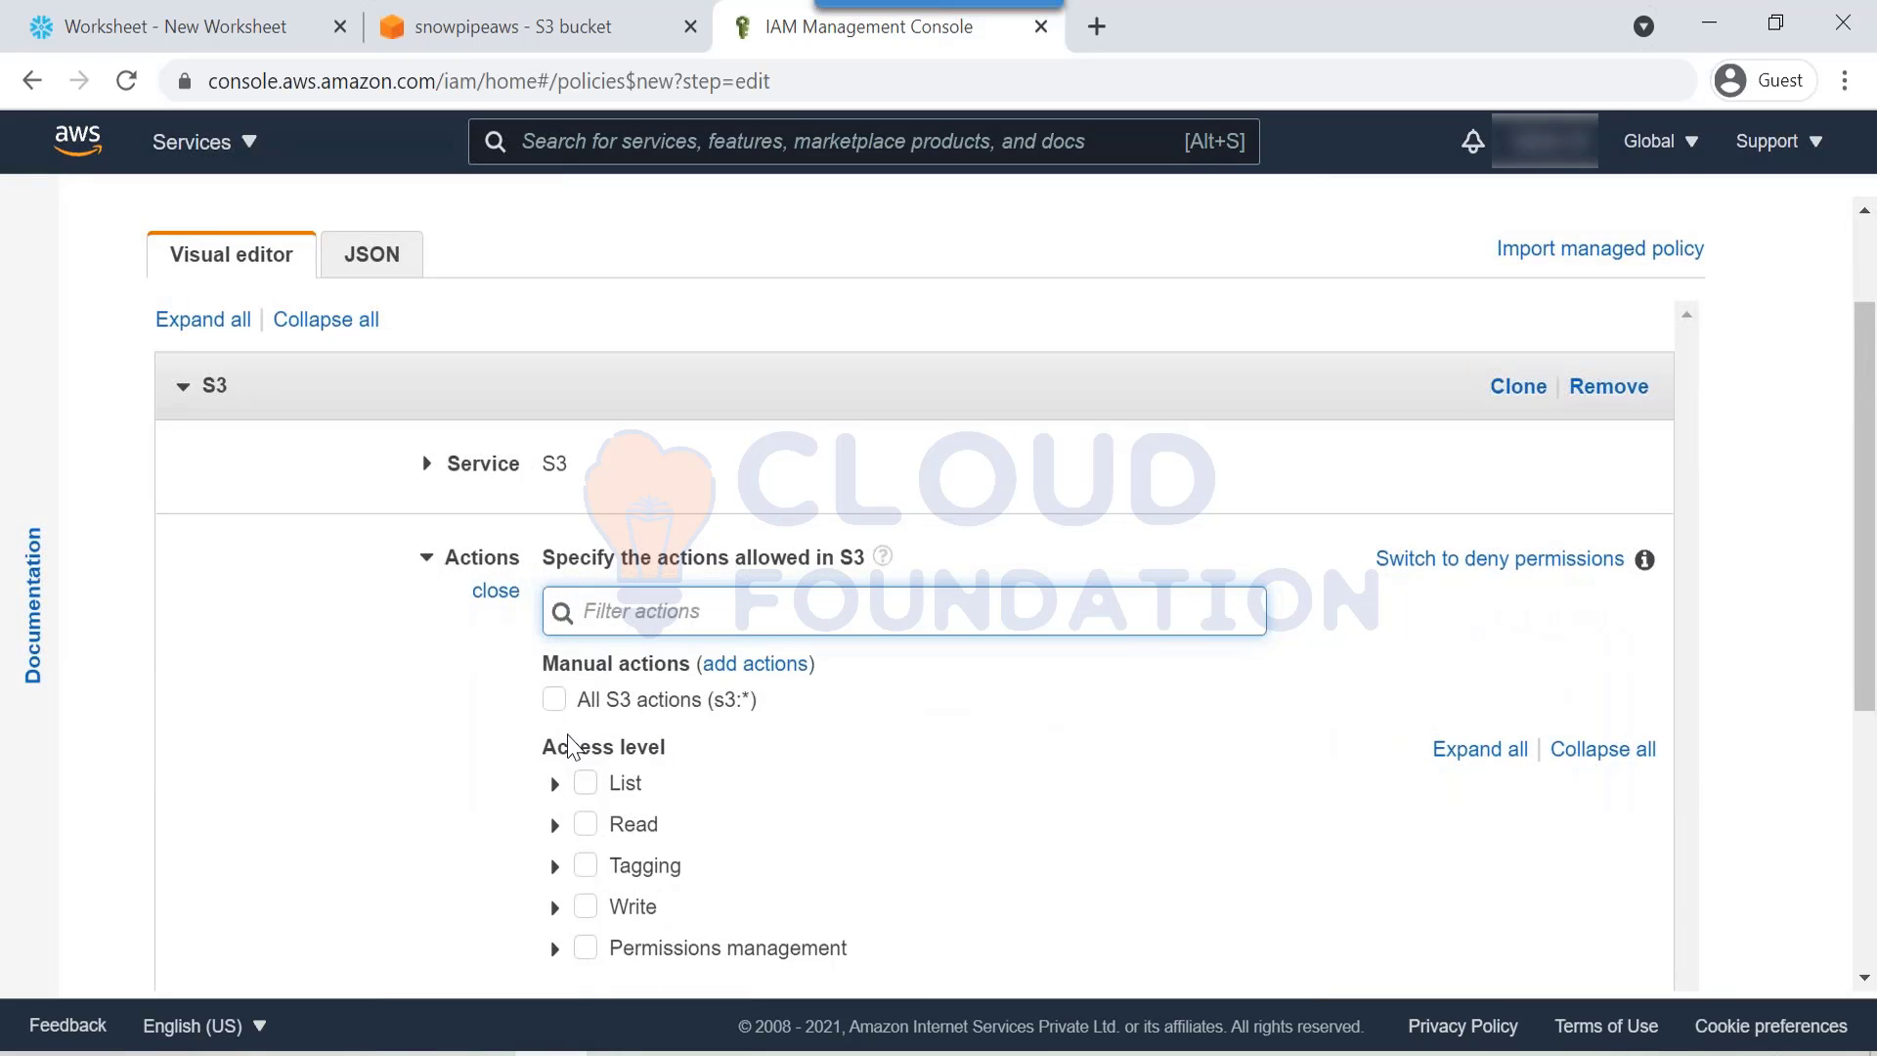
scroll(567, 735, down, 2)
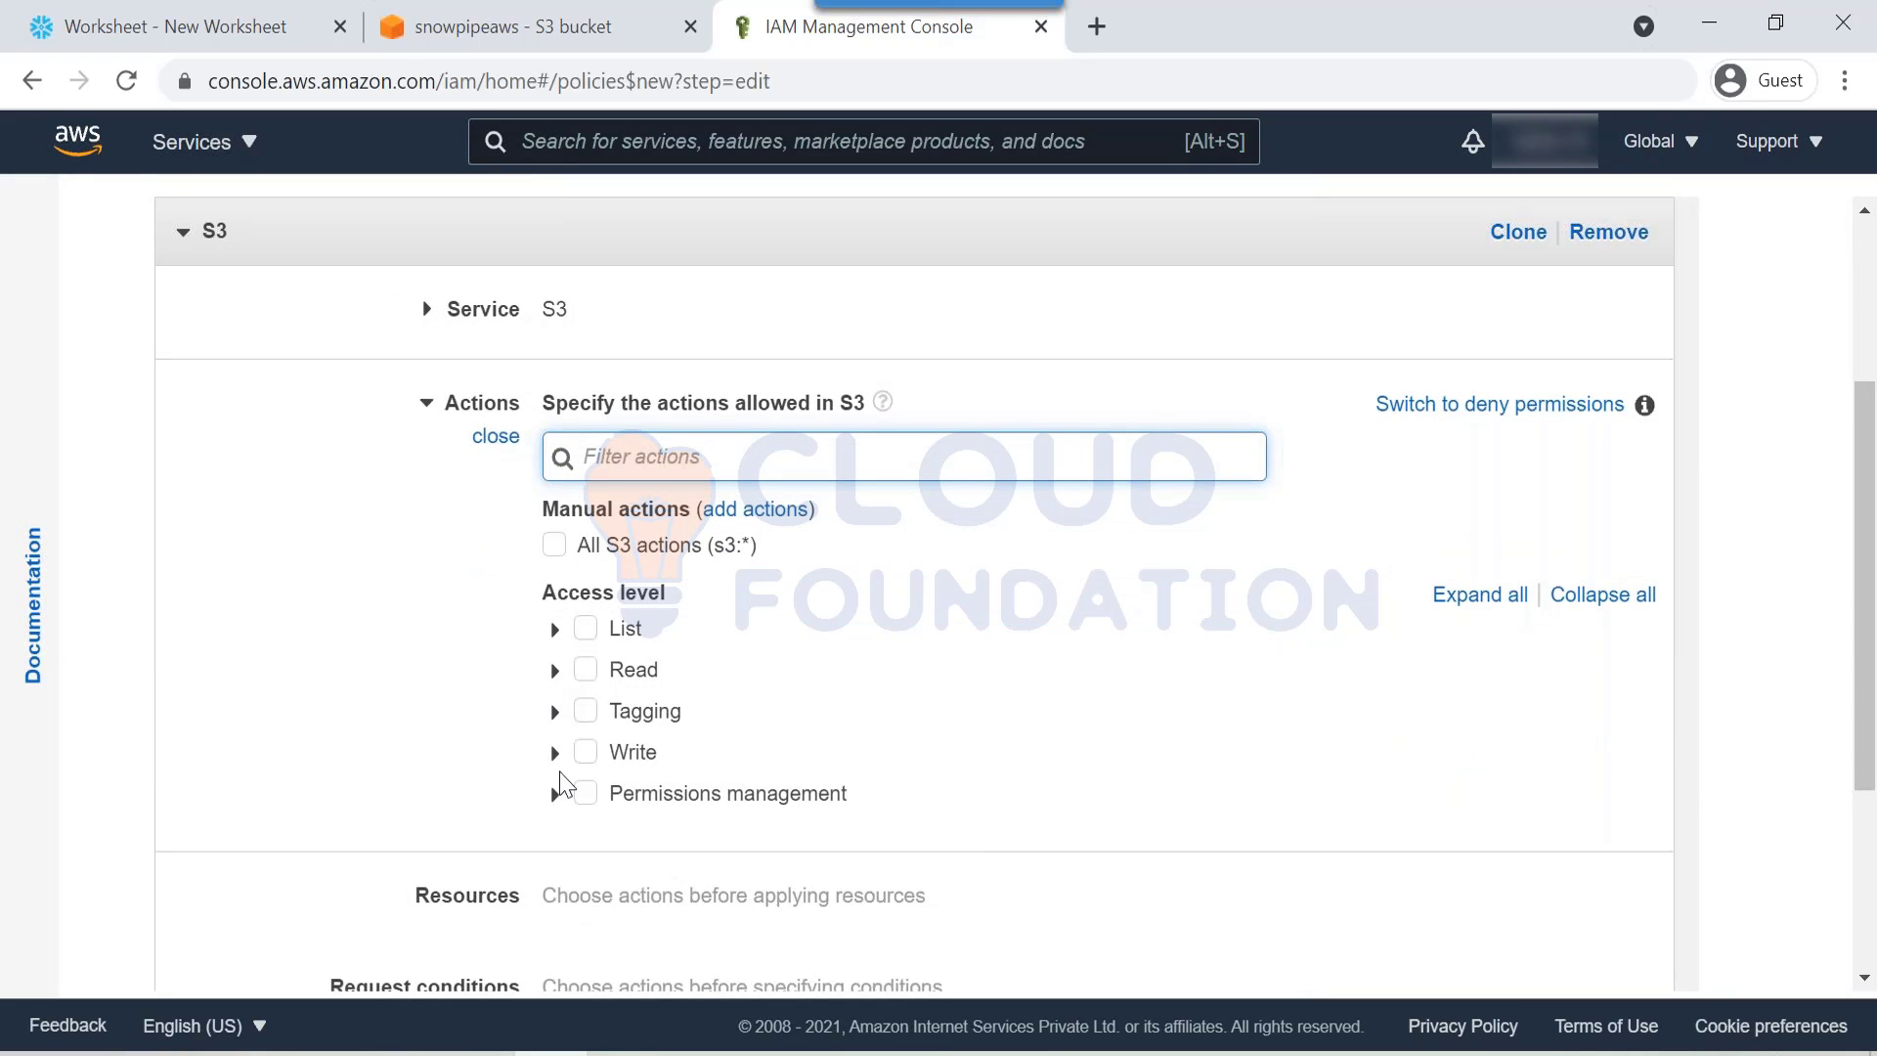
Step: Under Write, find PutObject with page search and allow it
click(555, 753)
scroll(558, 772, down, 3)
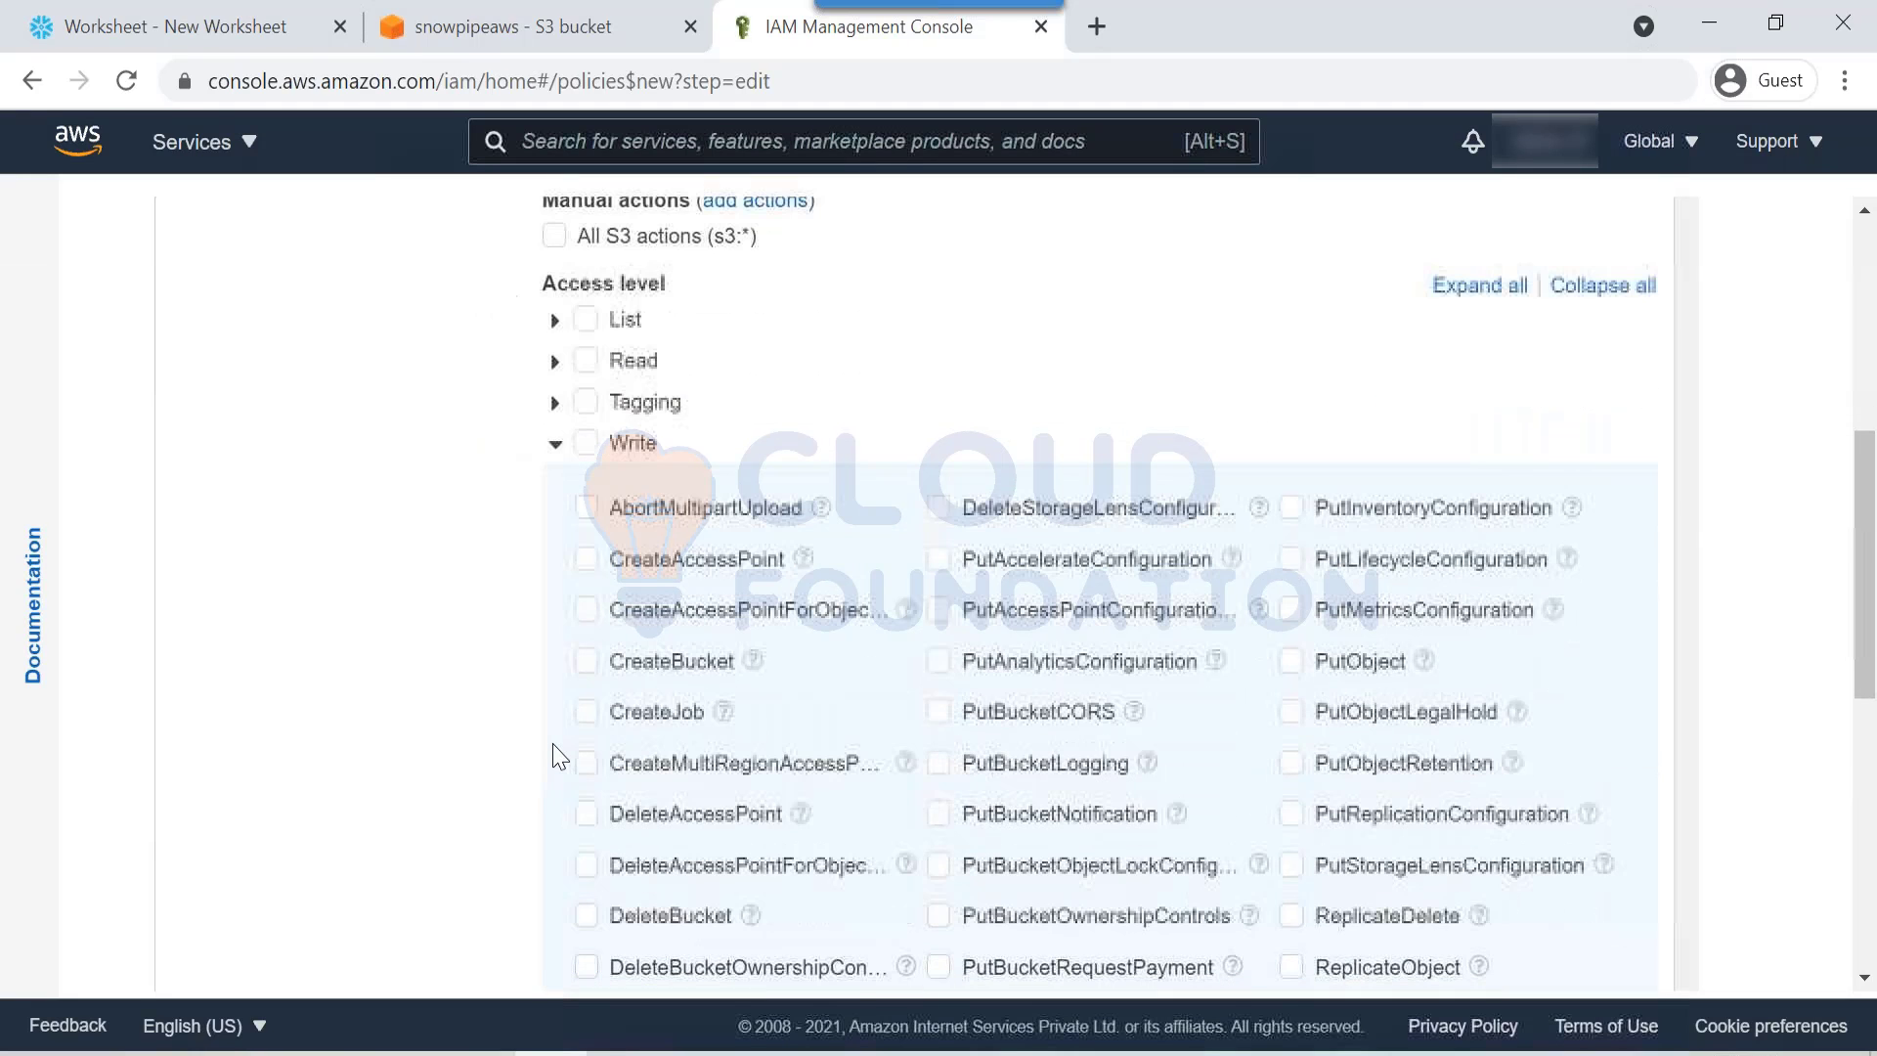
key(ctrl+f)
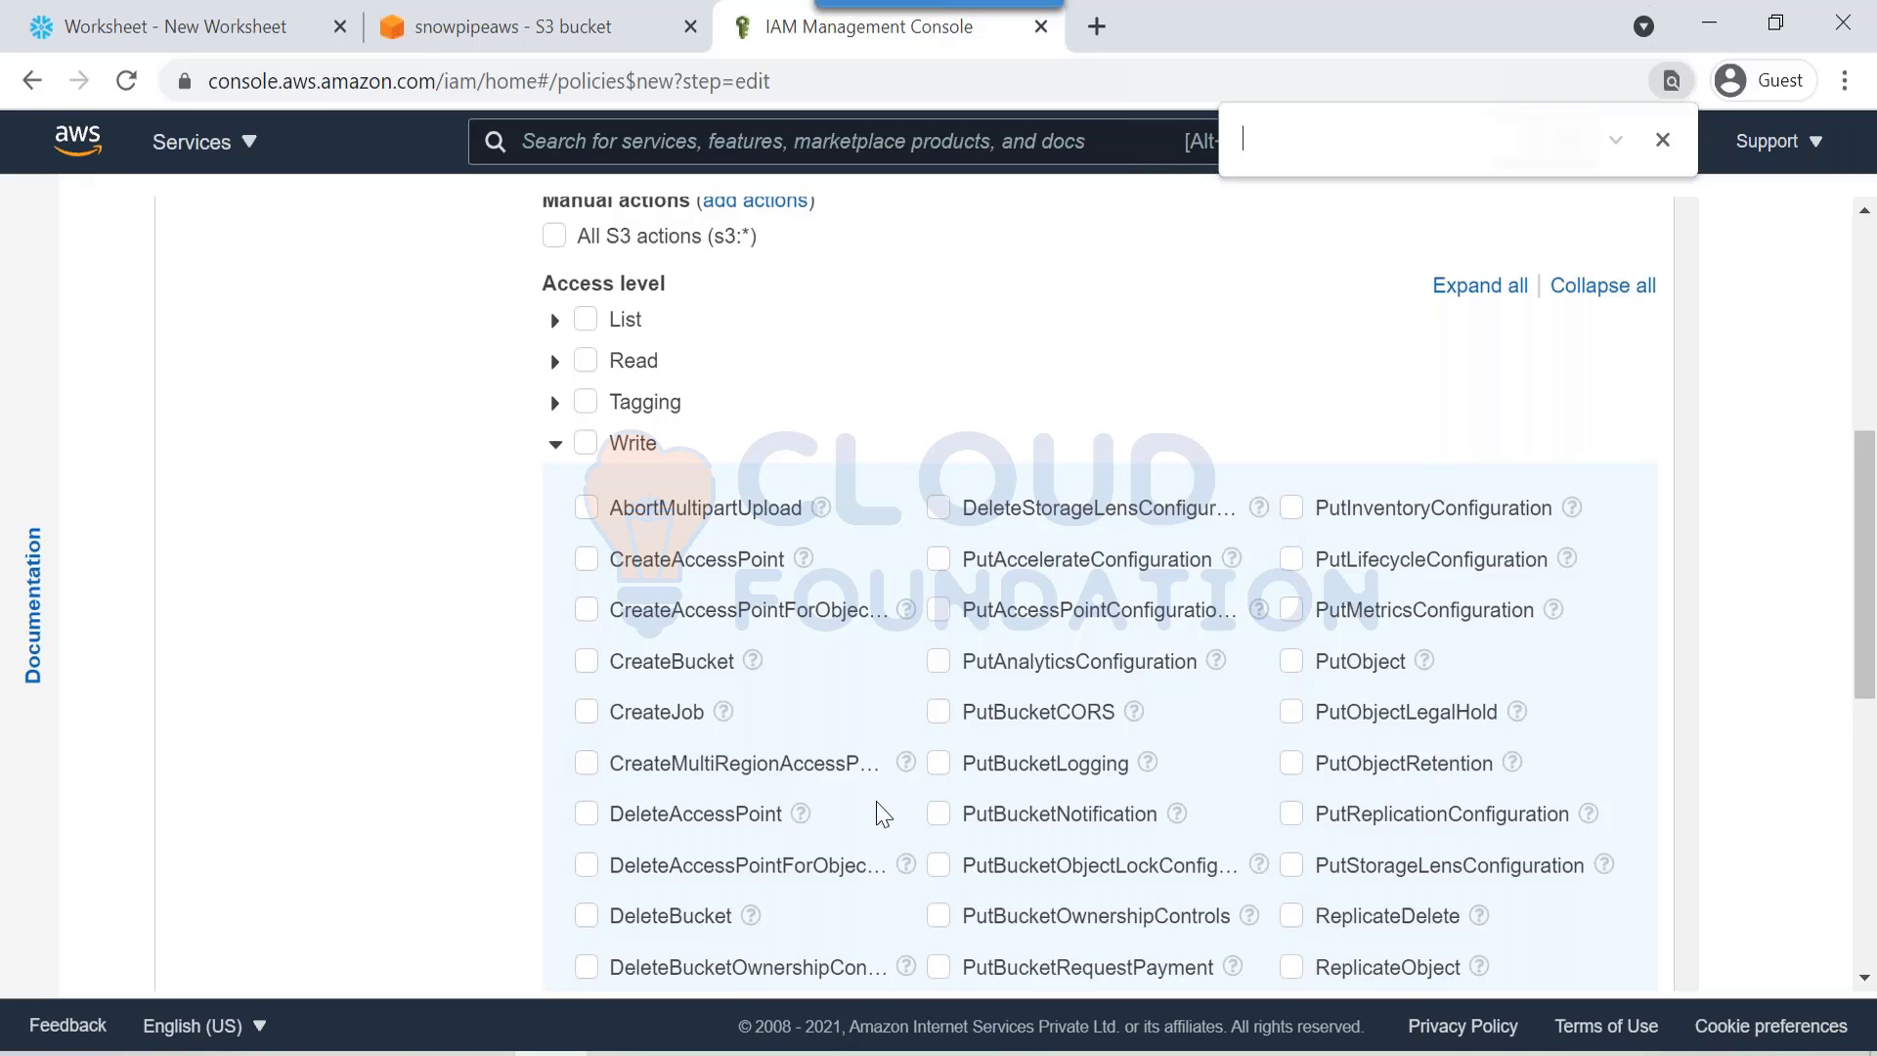
key(BackSpace)
text(putob)
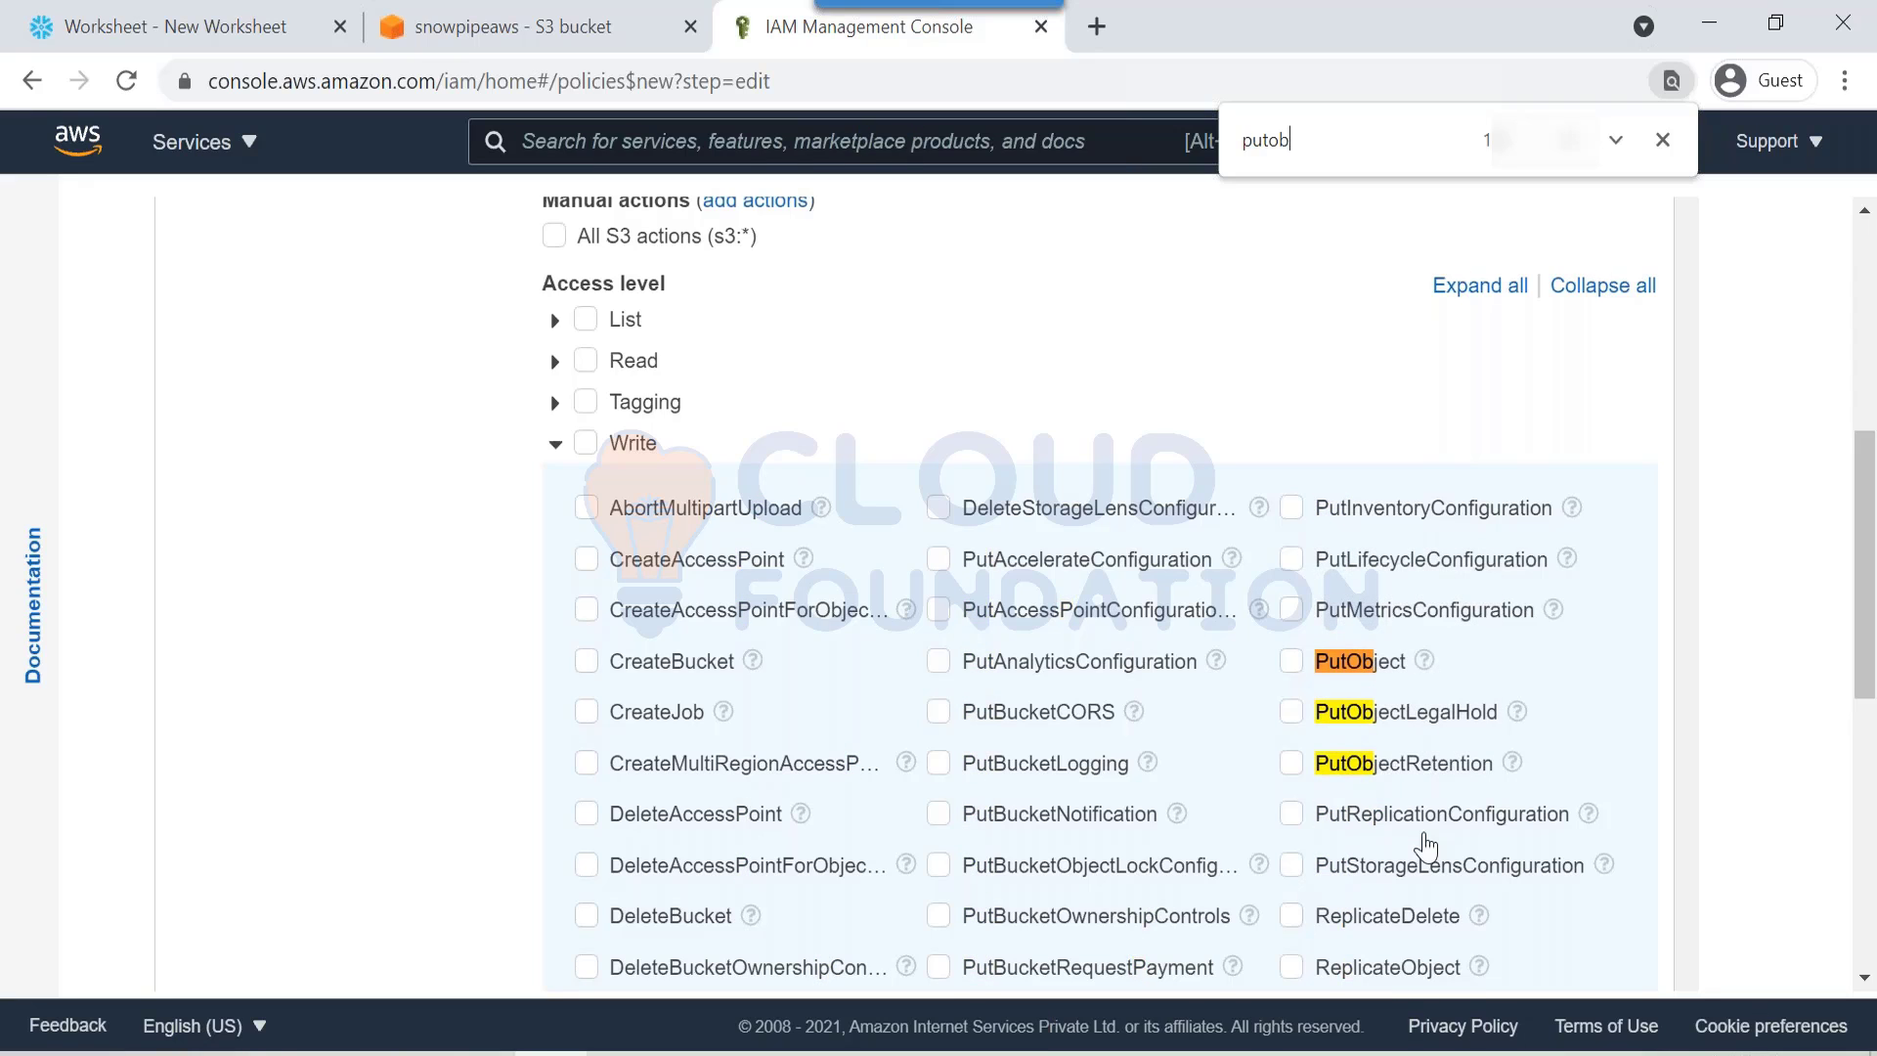
click(1424, 660)
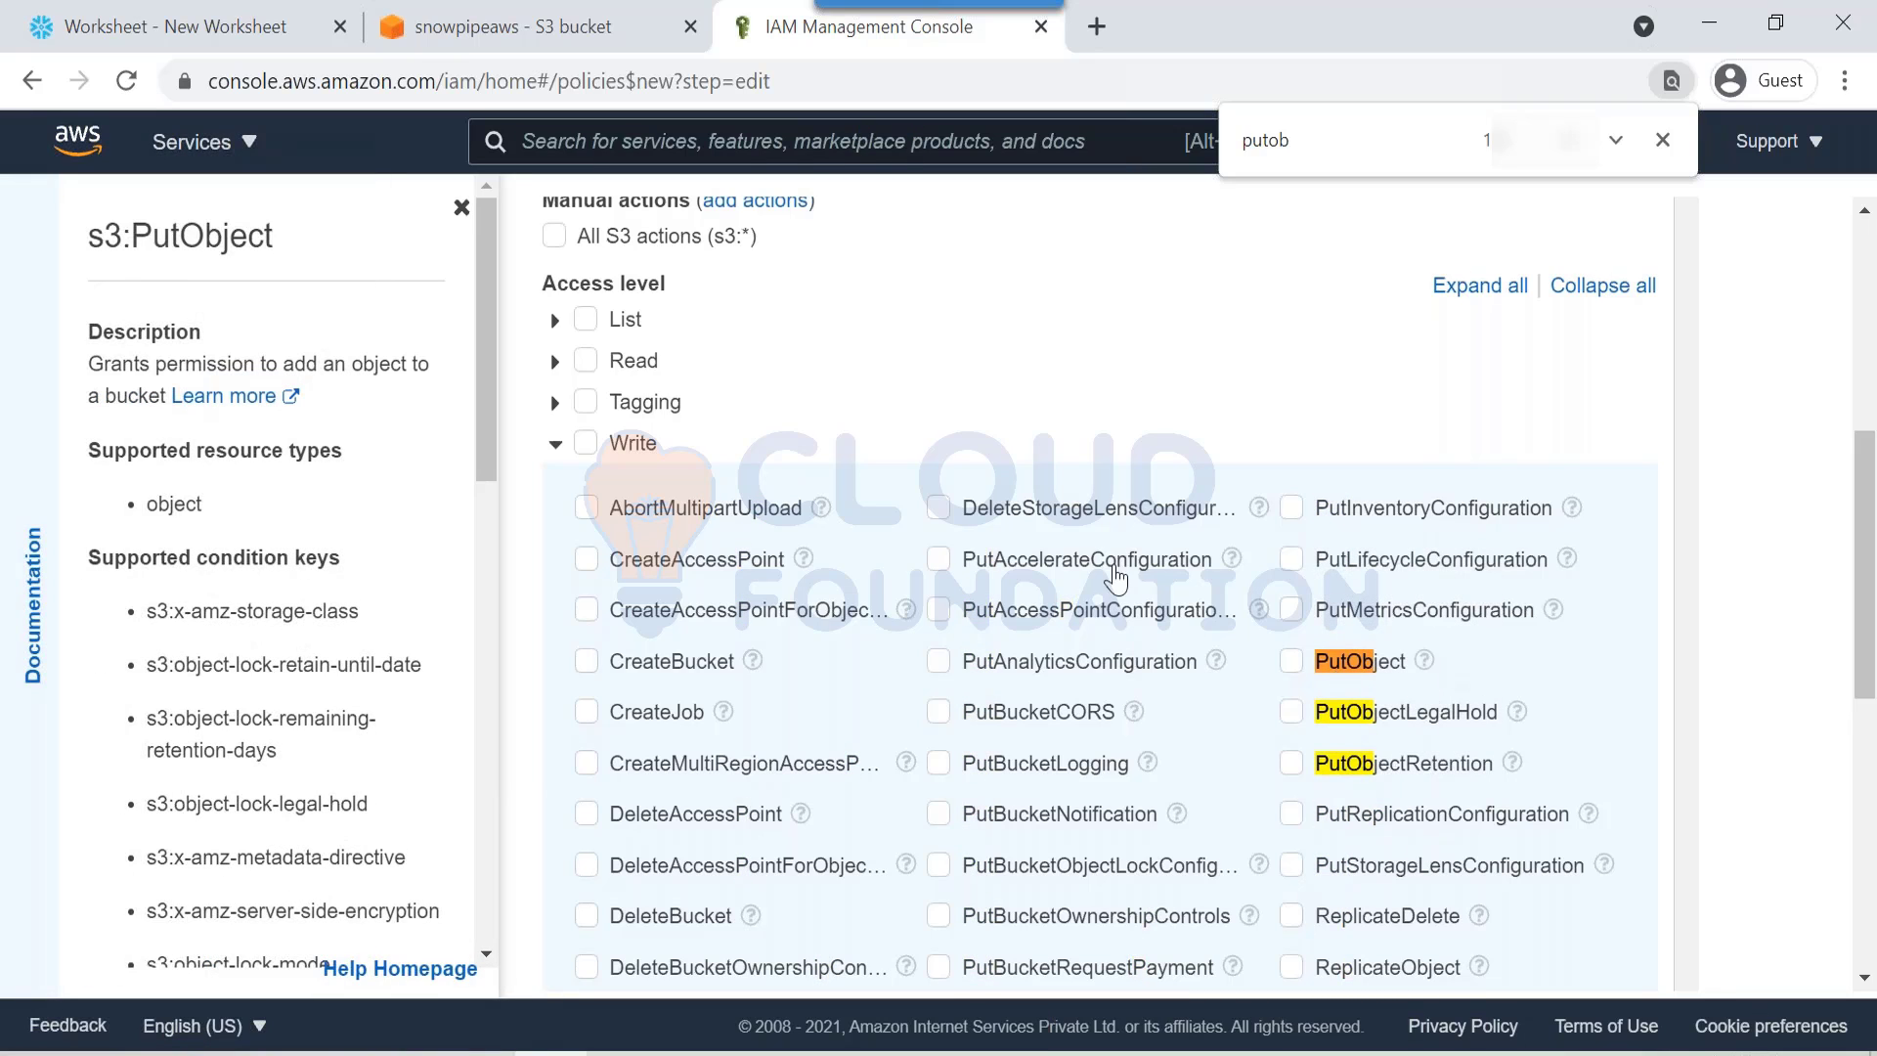
drag(295, 363, 420, 362)
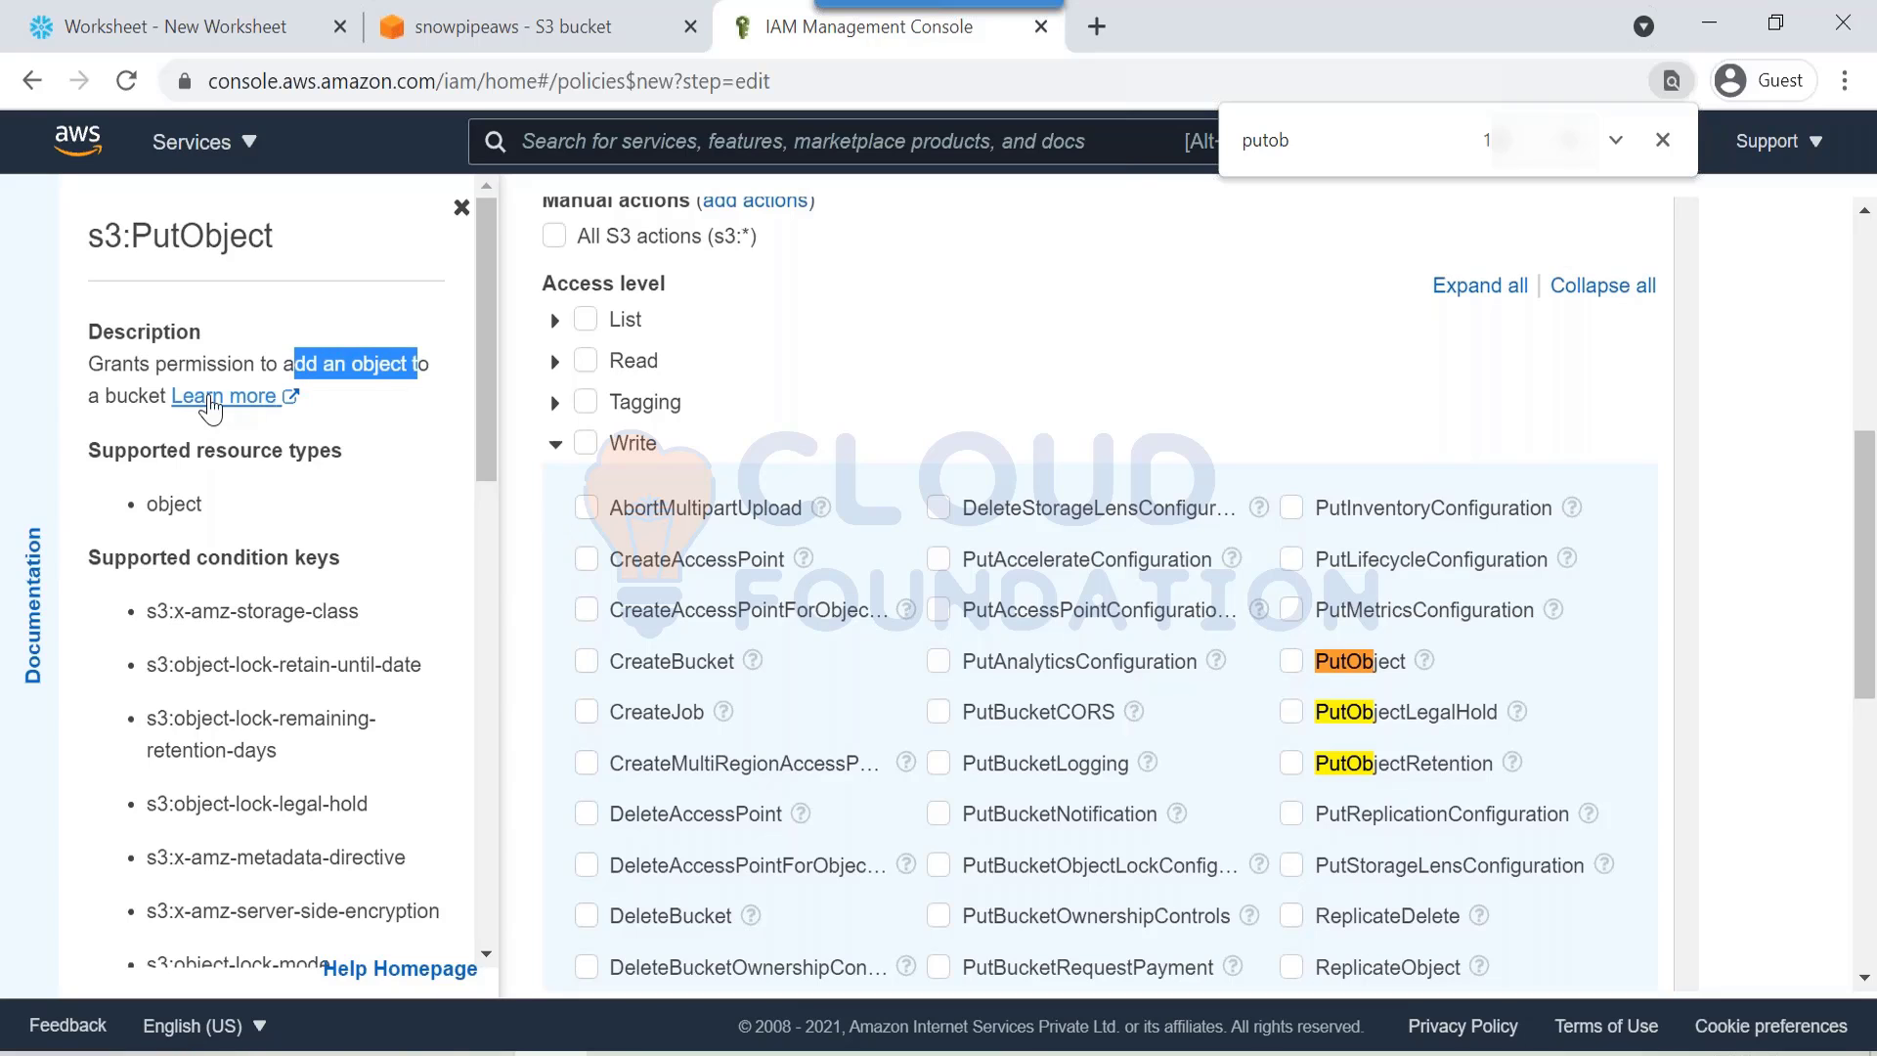
click(95, 395)
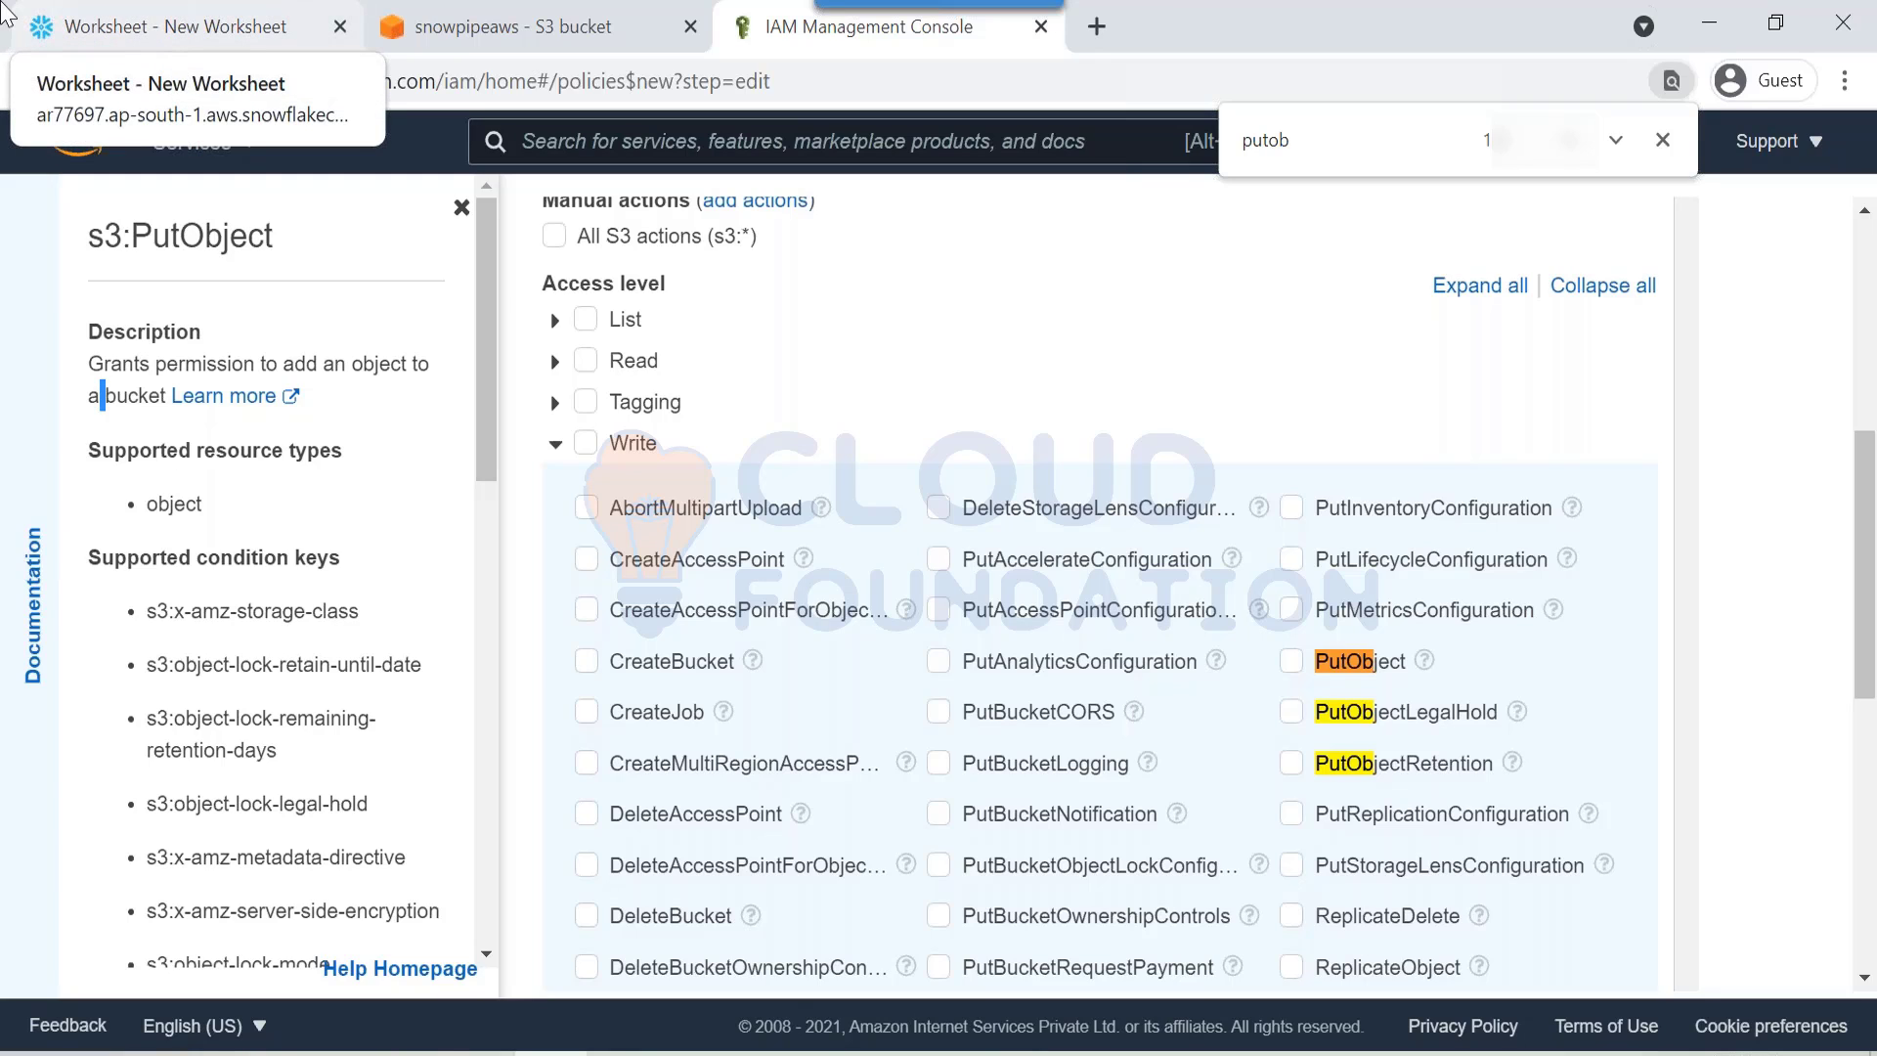
click(1290, 662)
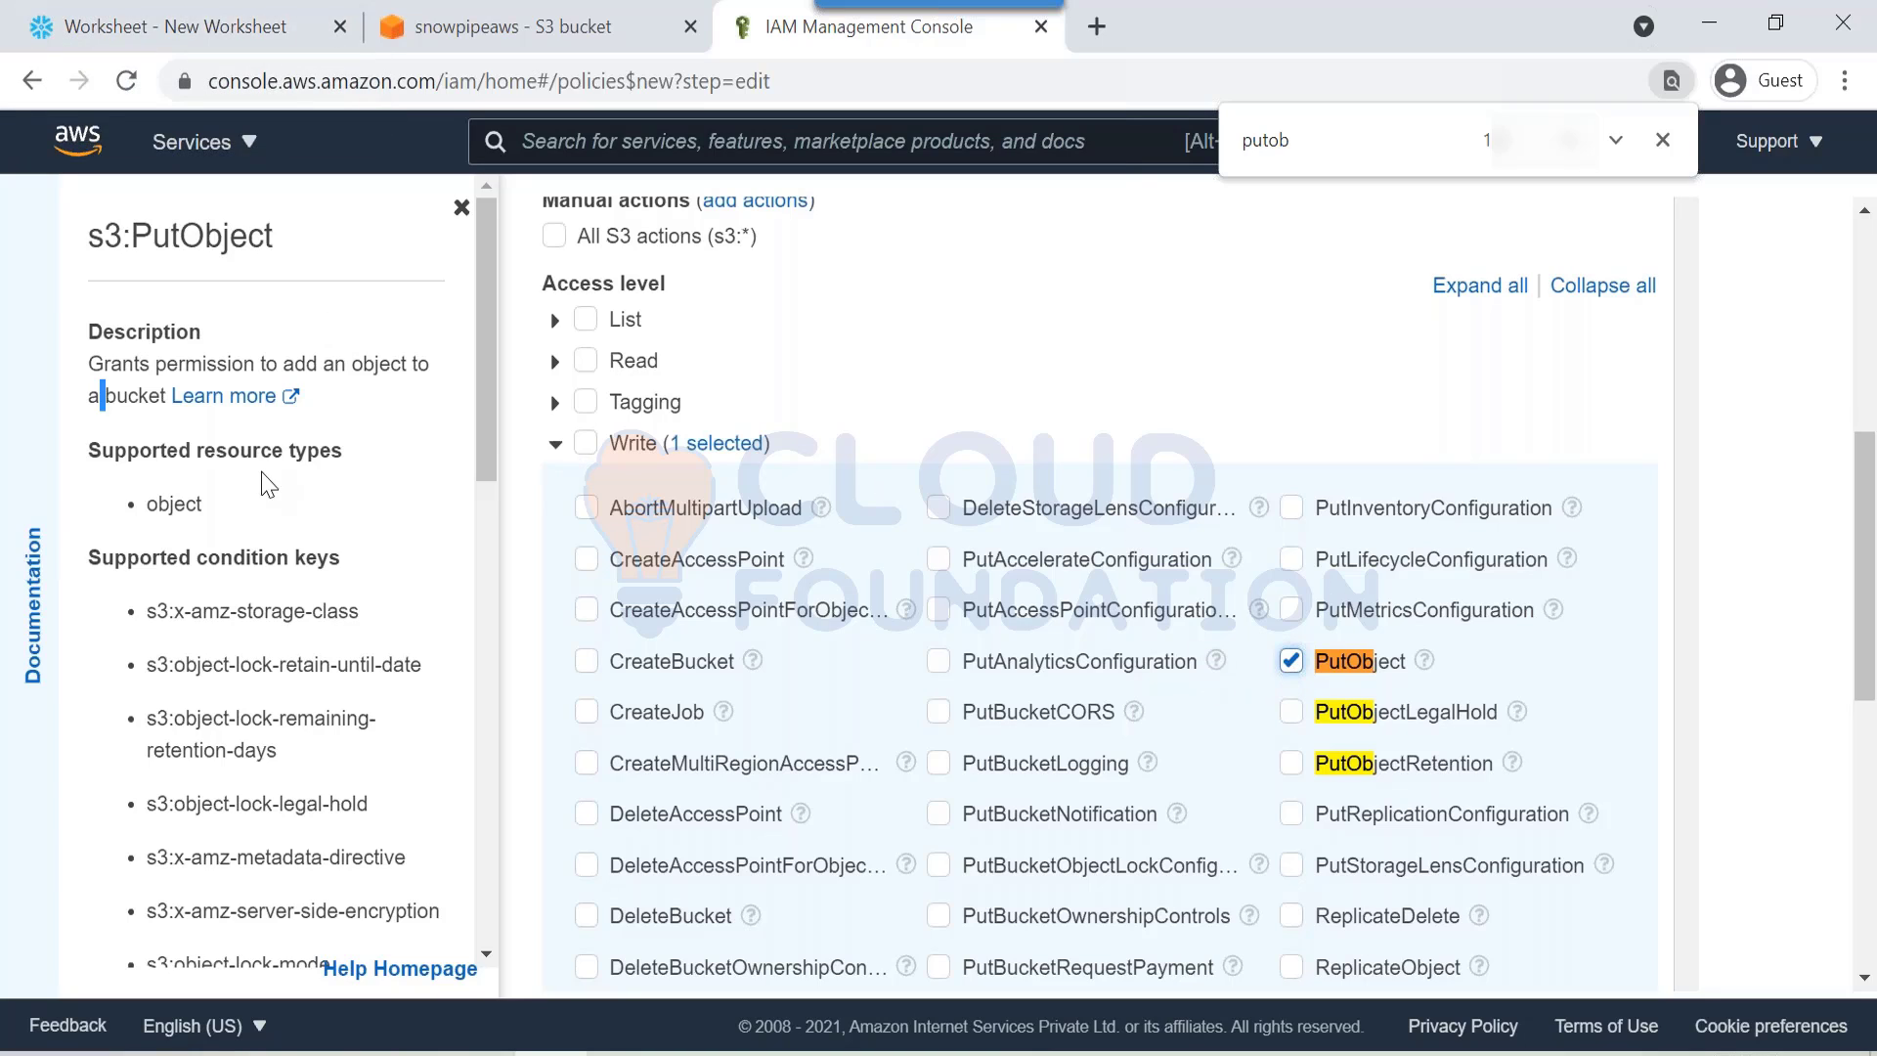
Step: Under Read, allow GetObject, then collapse the Read and Write lists
click(555, 364)
scroll(736, 657, up, 6)
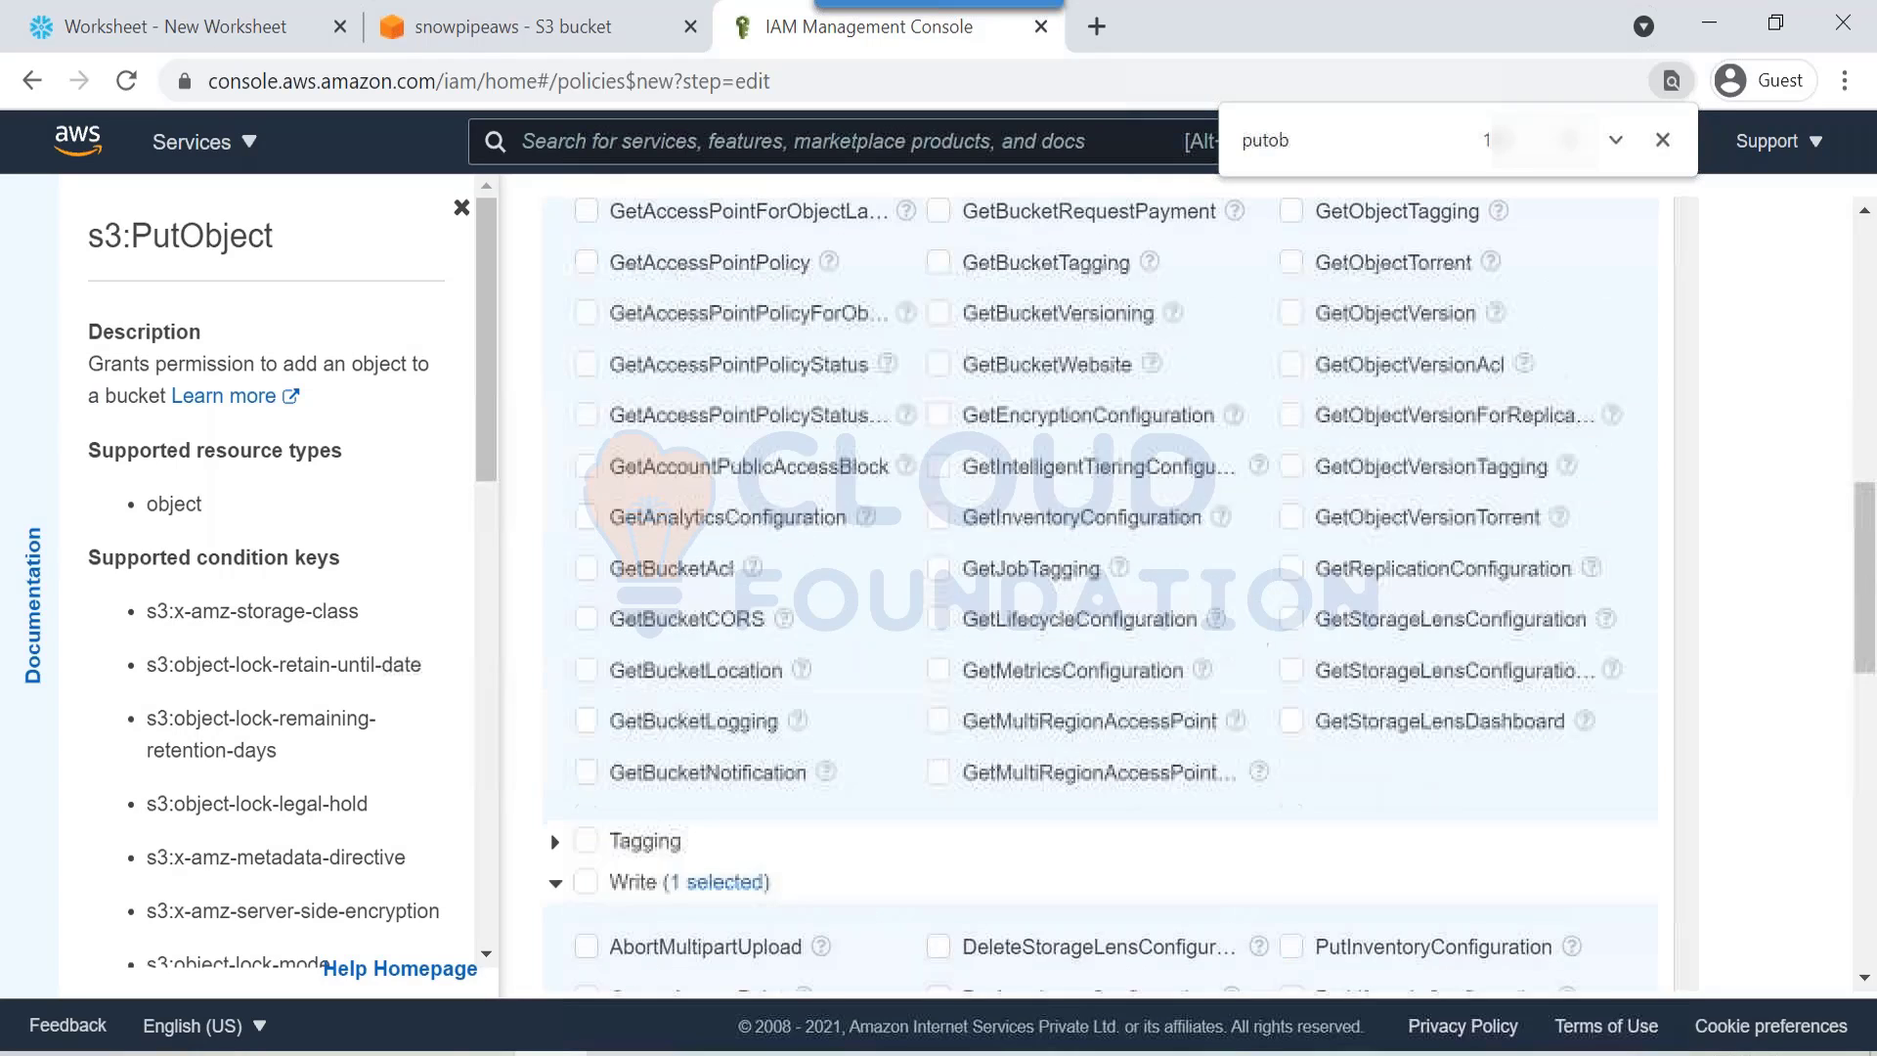
scroll(743, 672, up, 1)
key(ctrl+f)
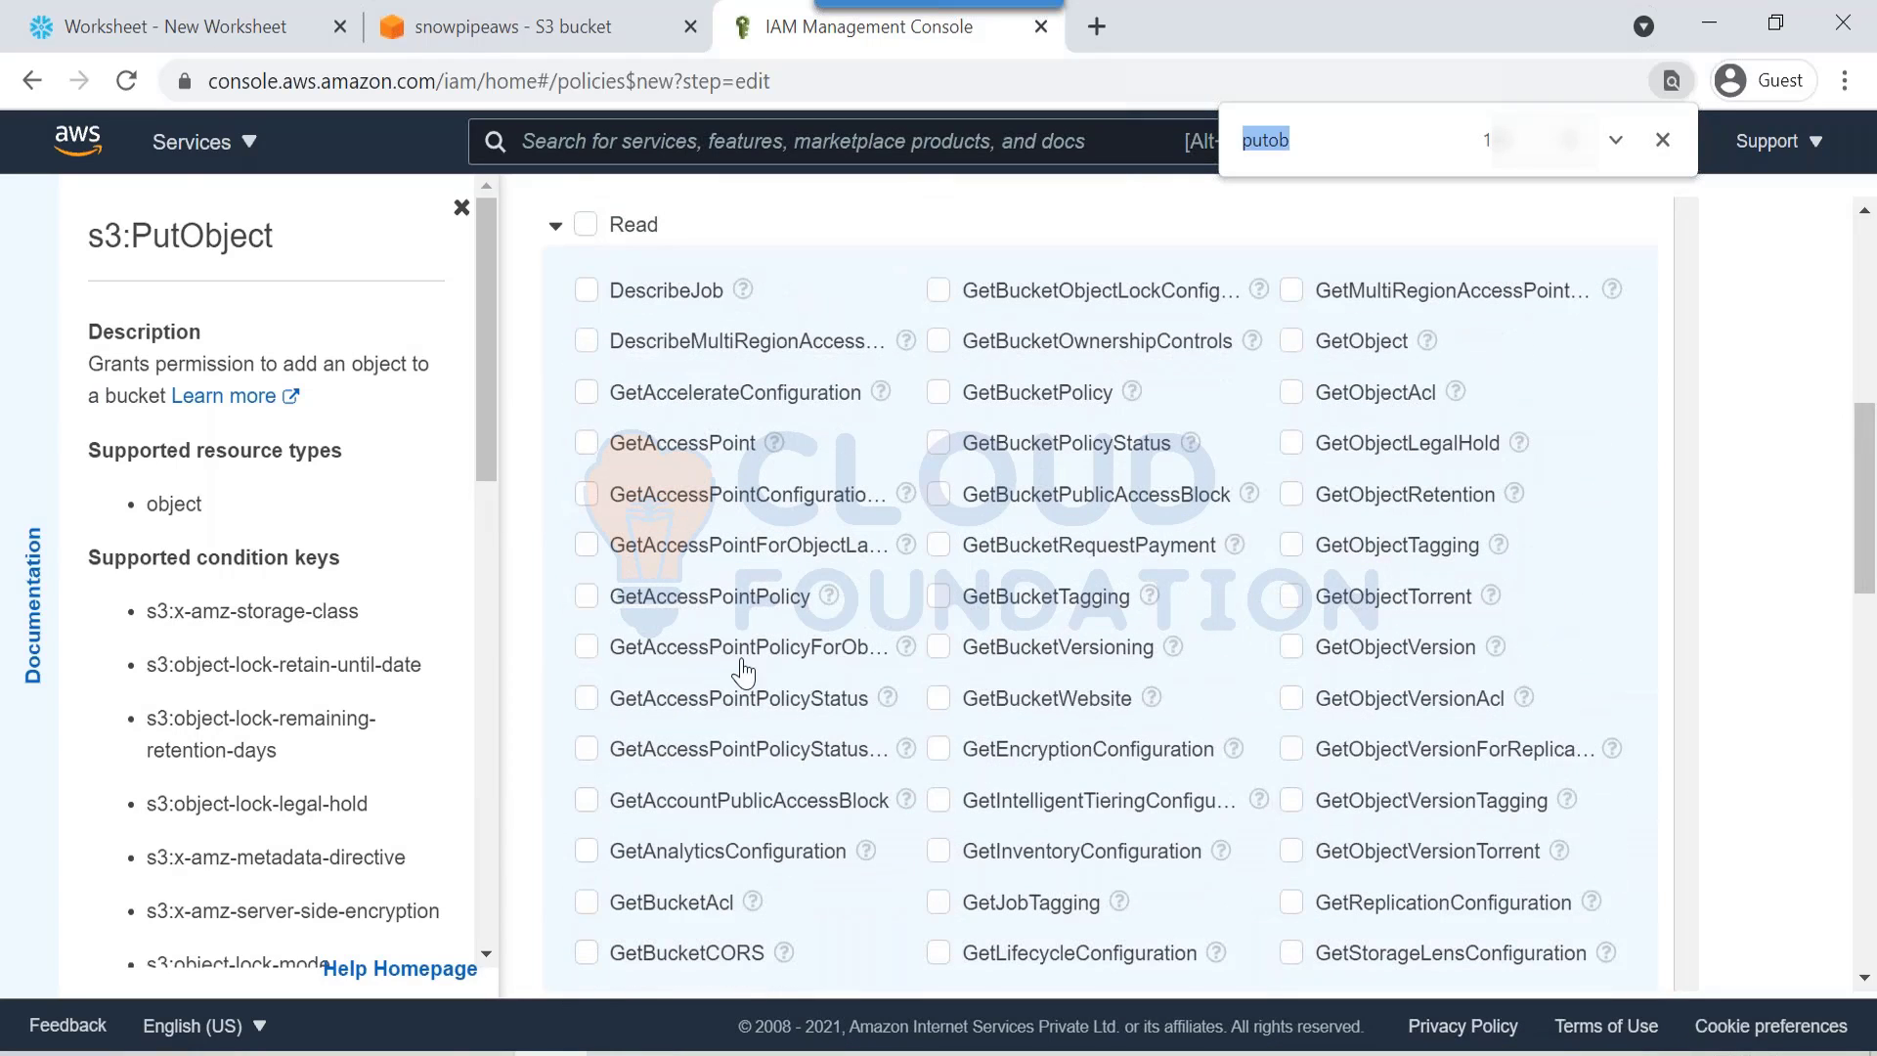
text(puton)
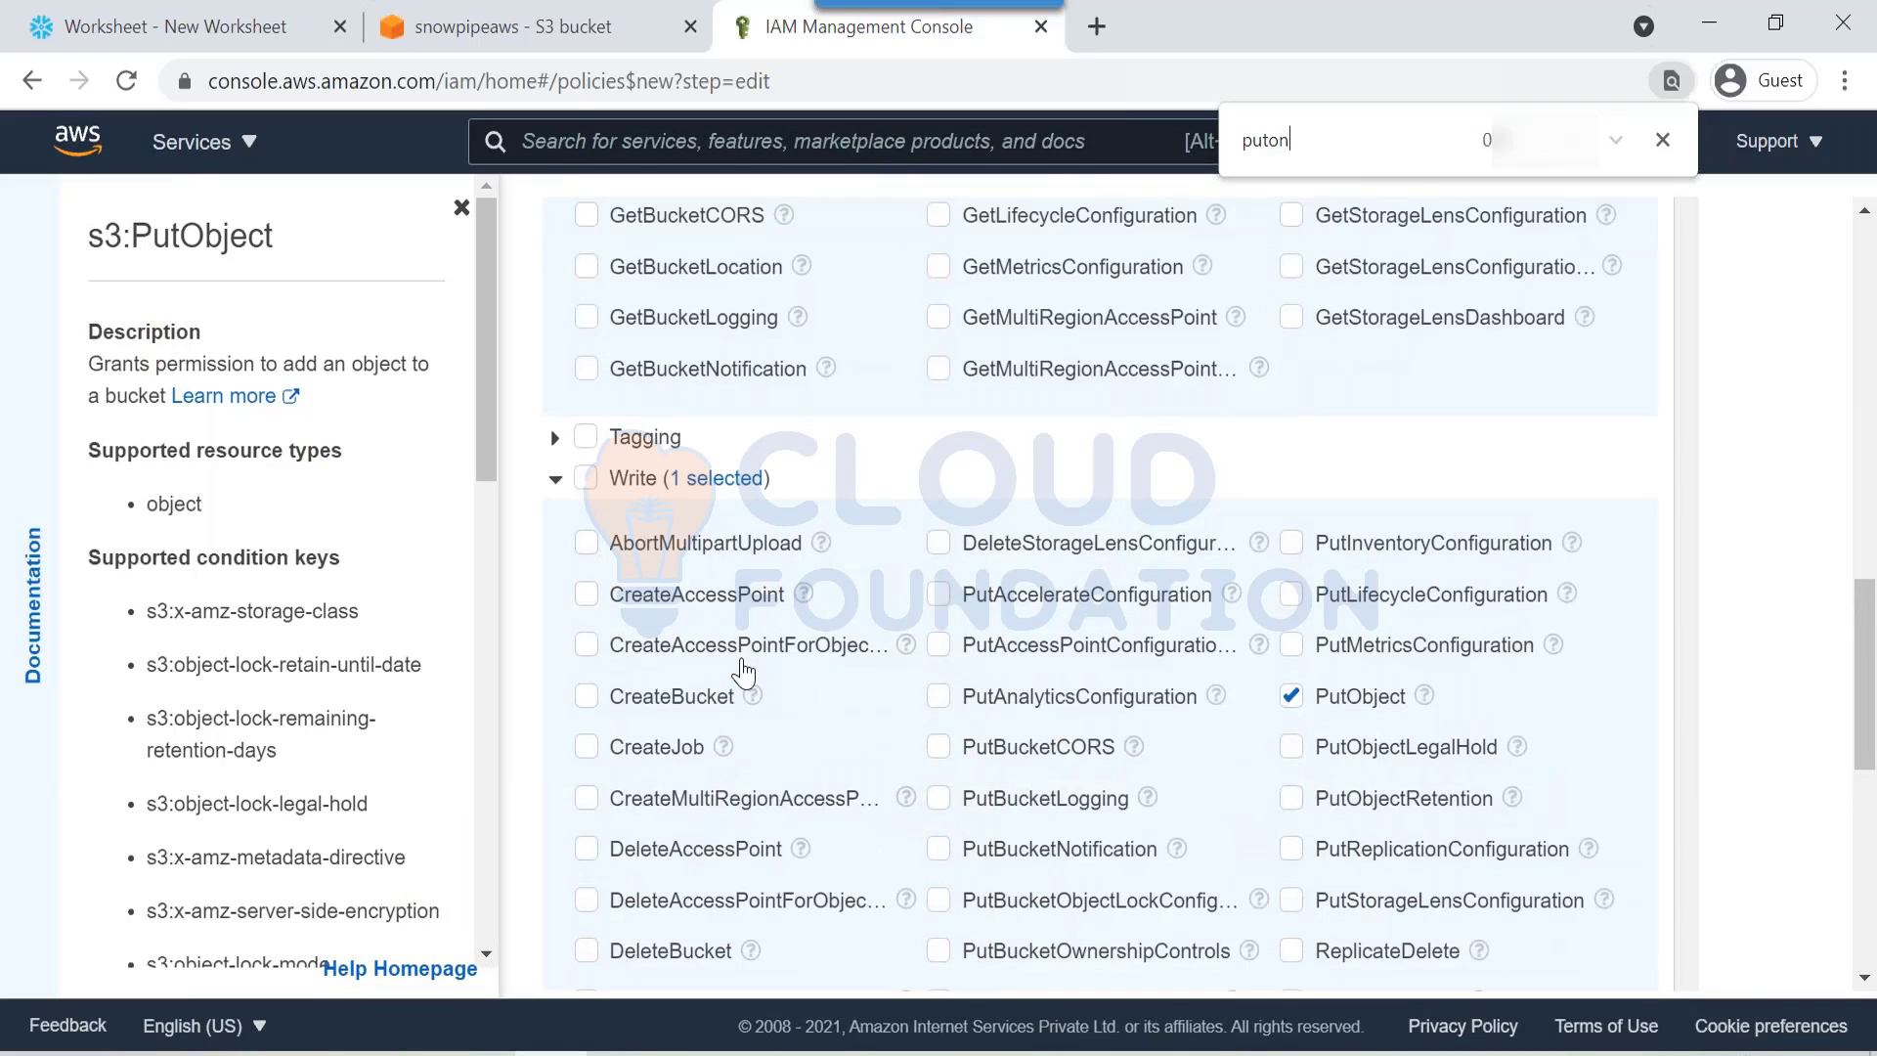
scroll(1294, 718, up, 7)
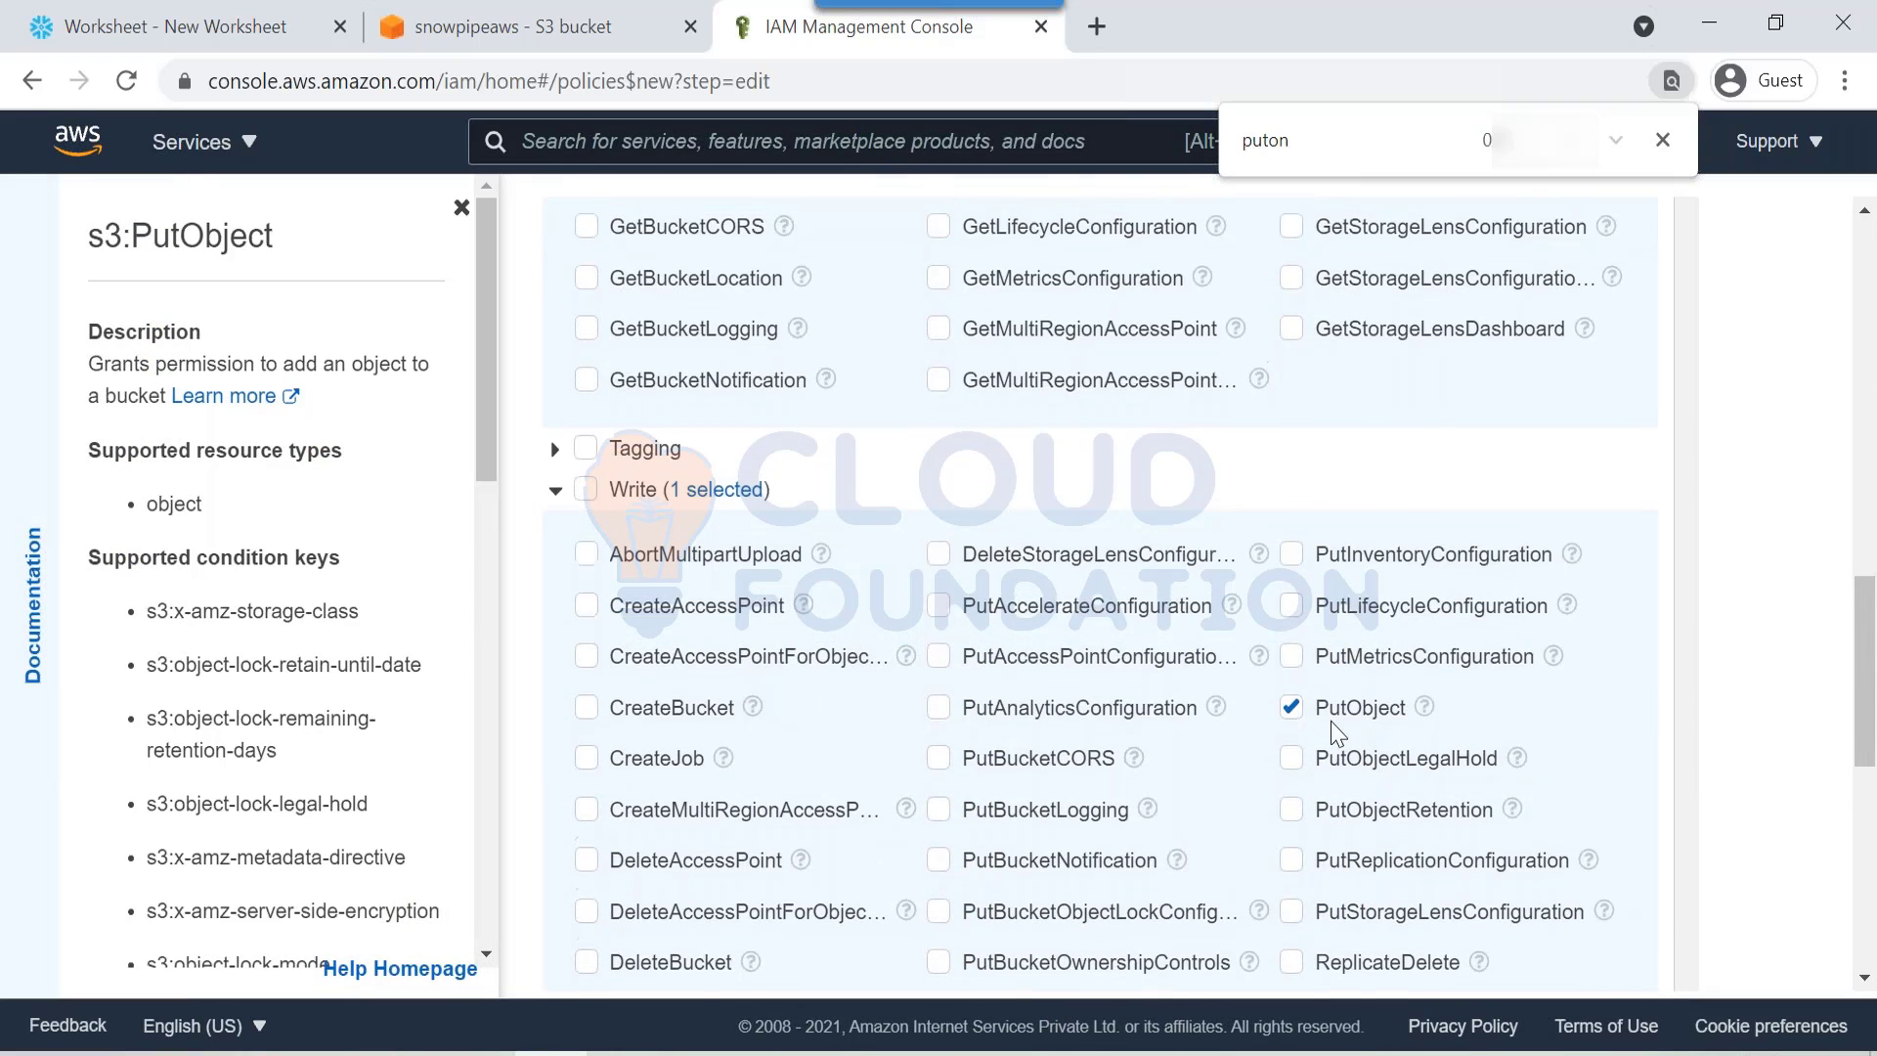
scroll(1293, 724, up, 6)
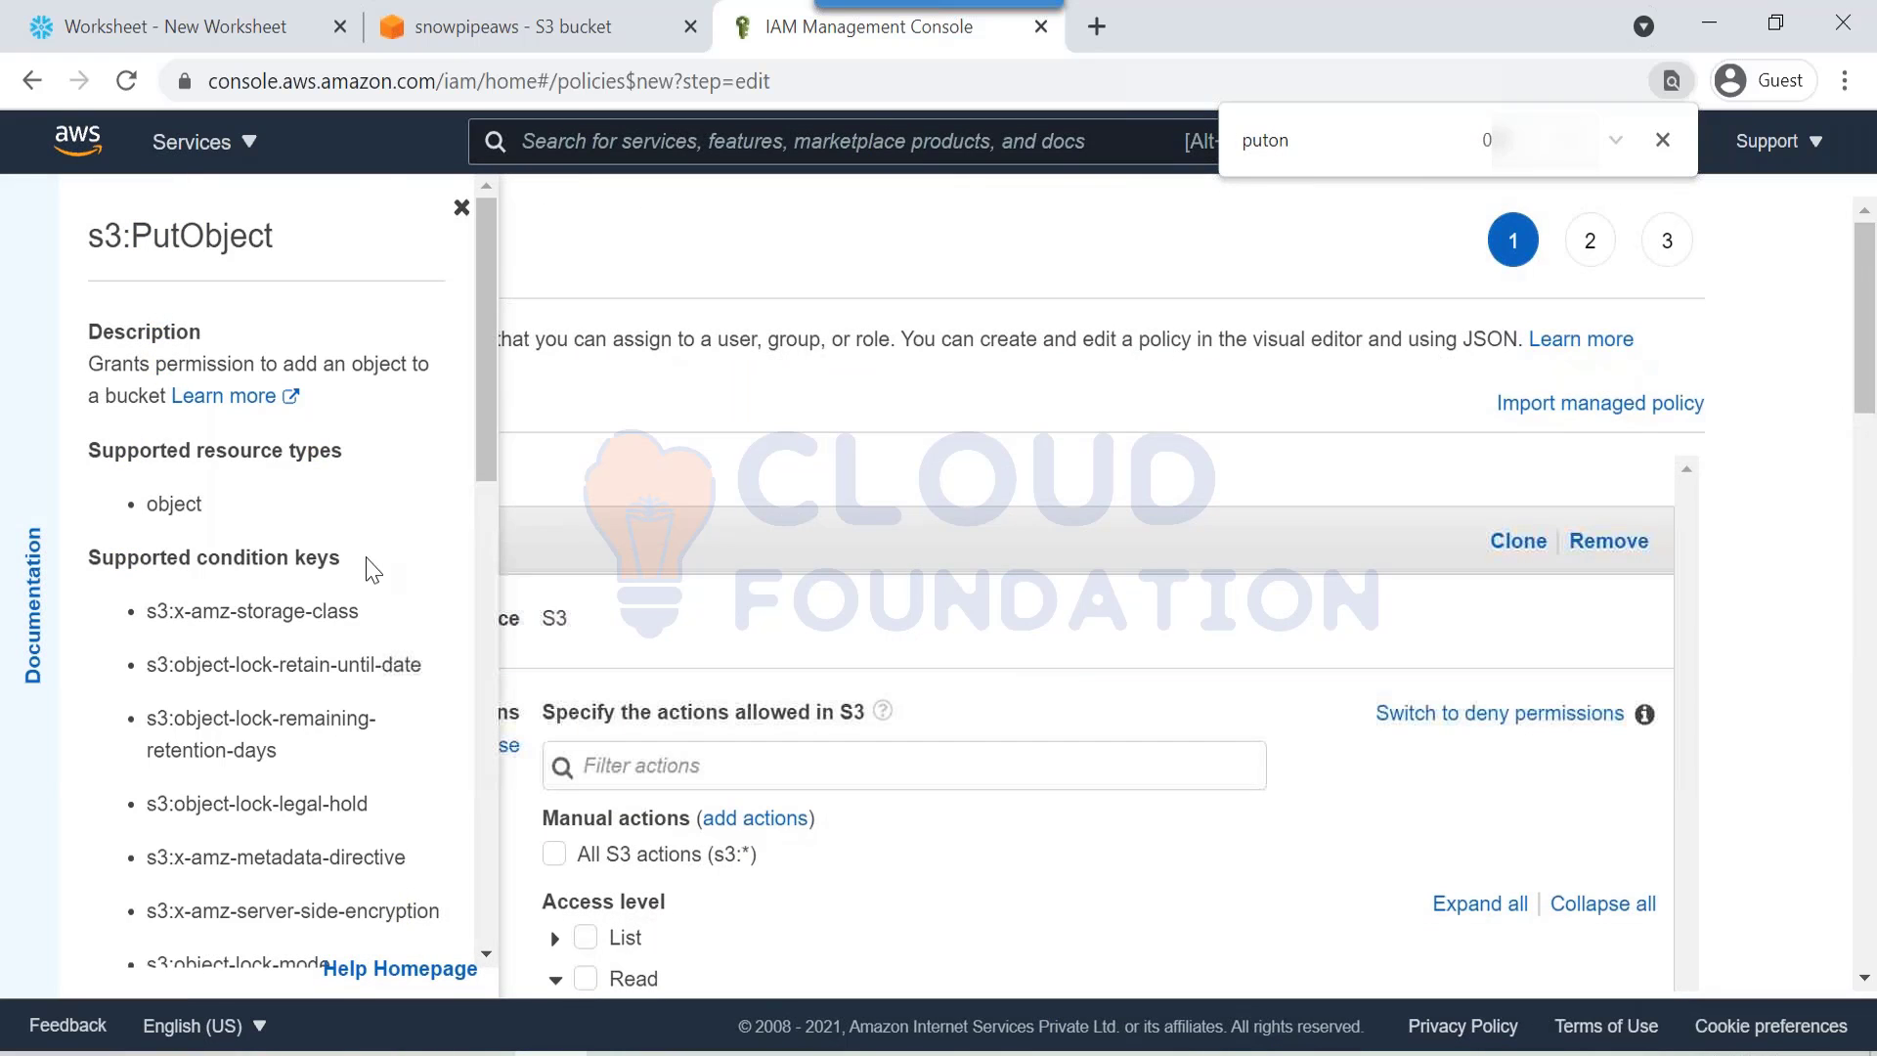
click(461, 207)
double_click(1266, 147)
text(Ge)
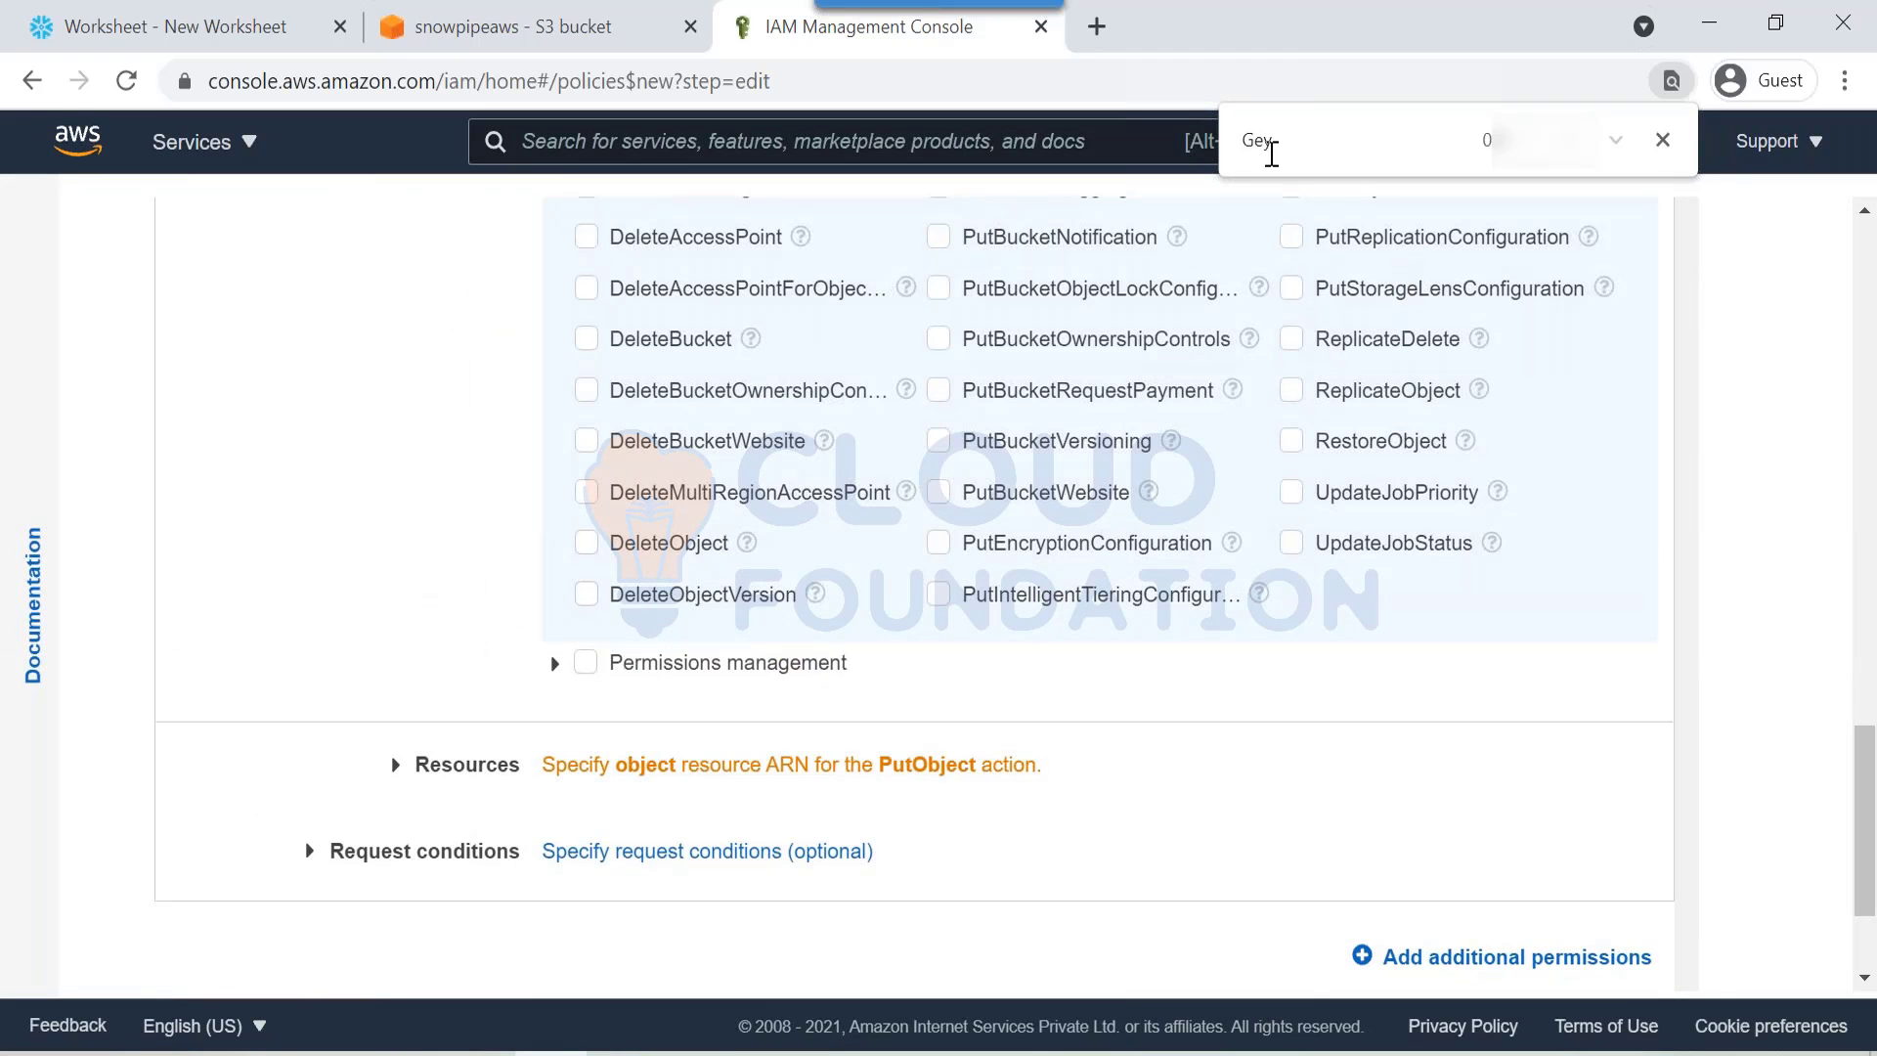
text(to)
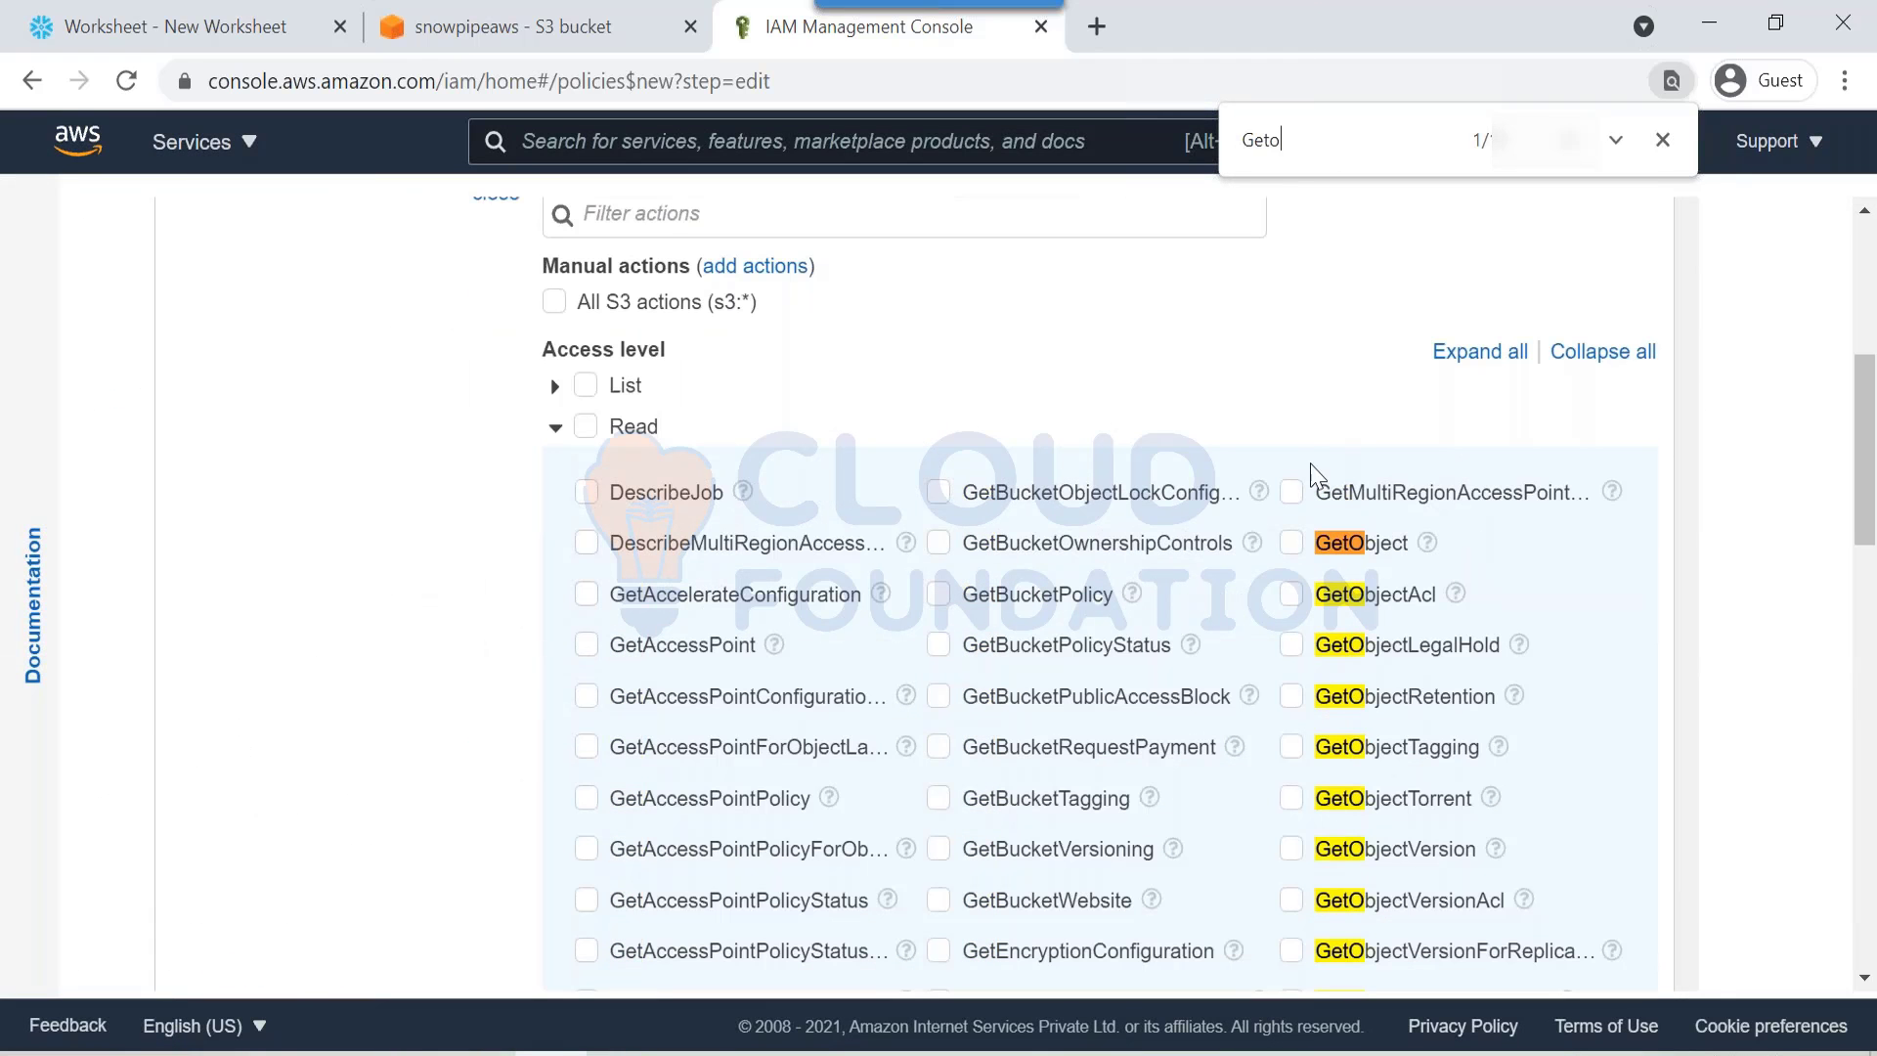
click(1290, 542)
scroll(805, 658, up, 5)
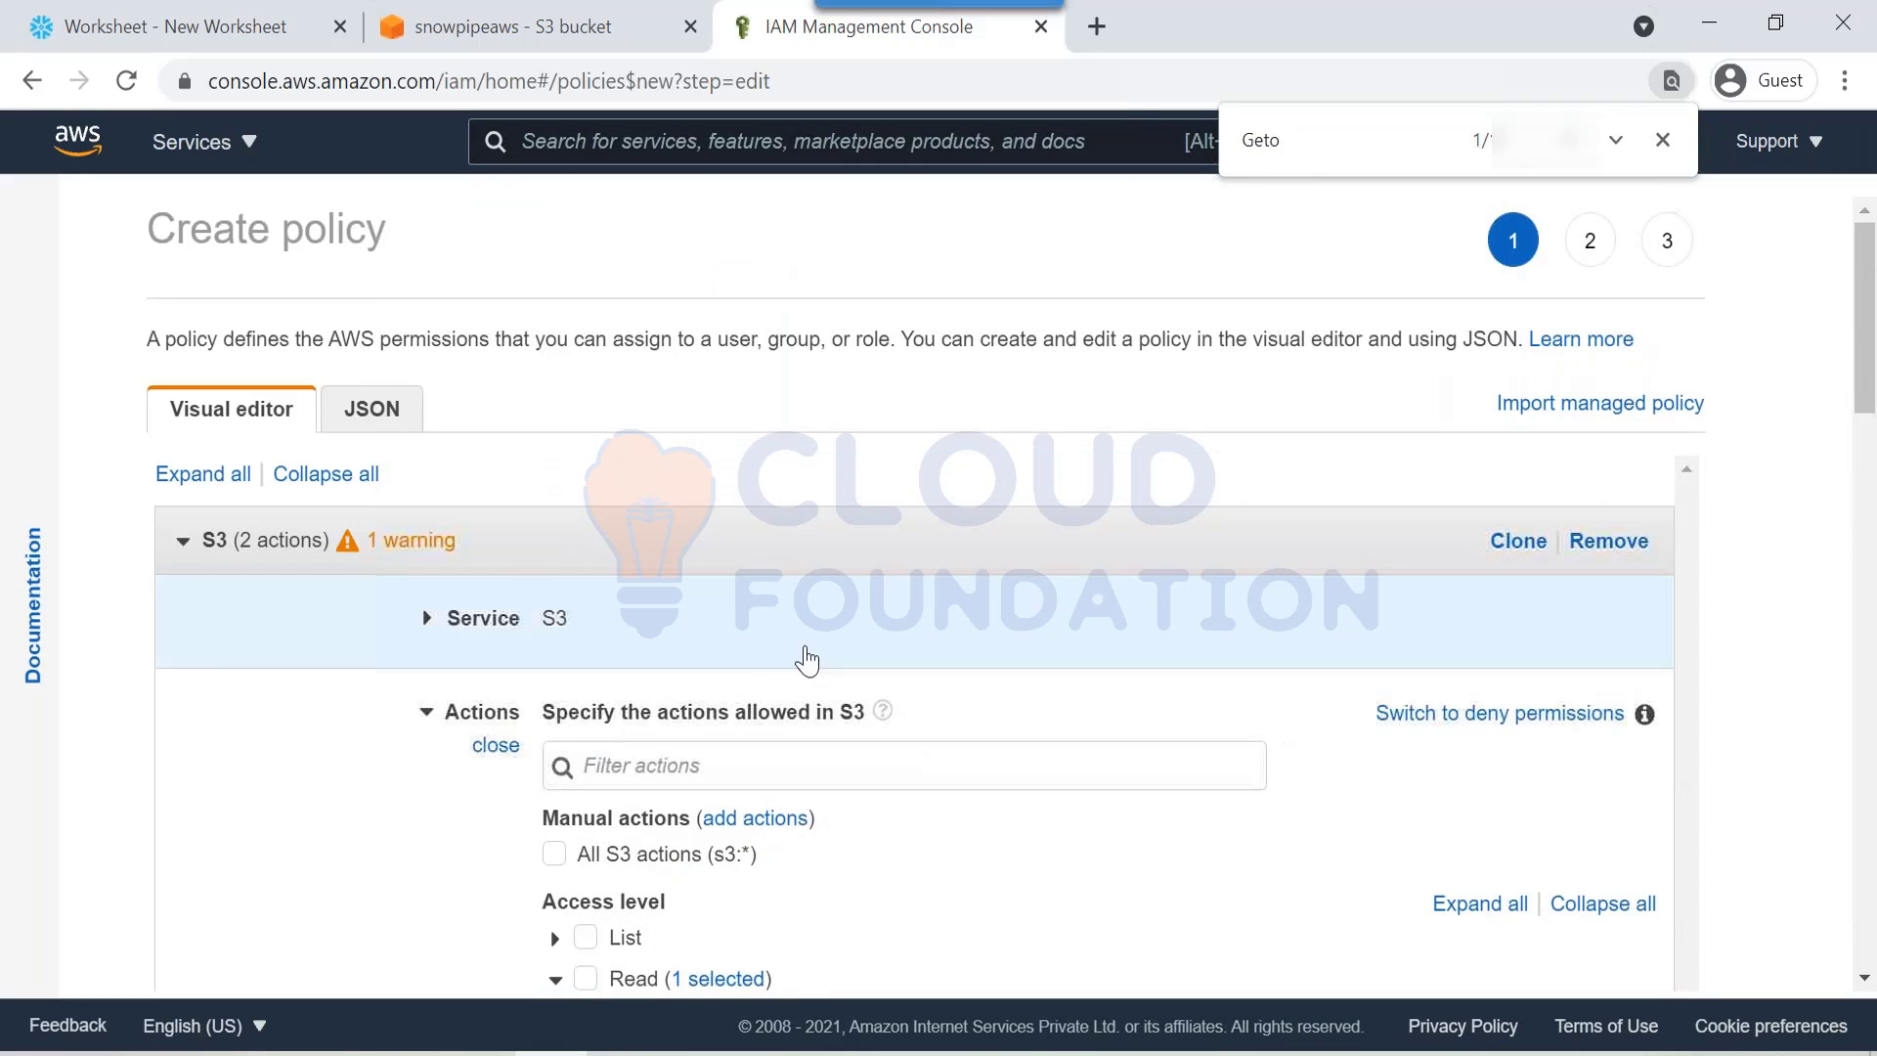
scroll(804, 658, down, 3)
click(556, 671)
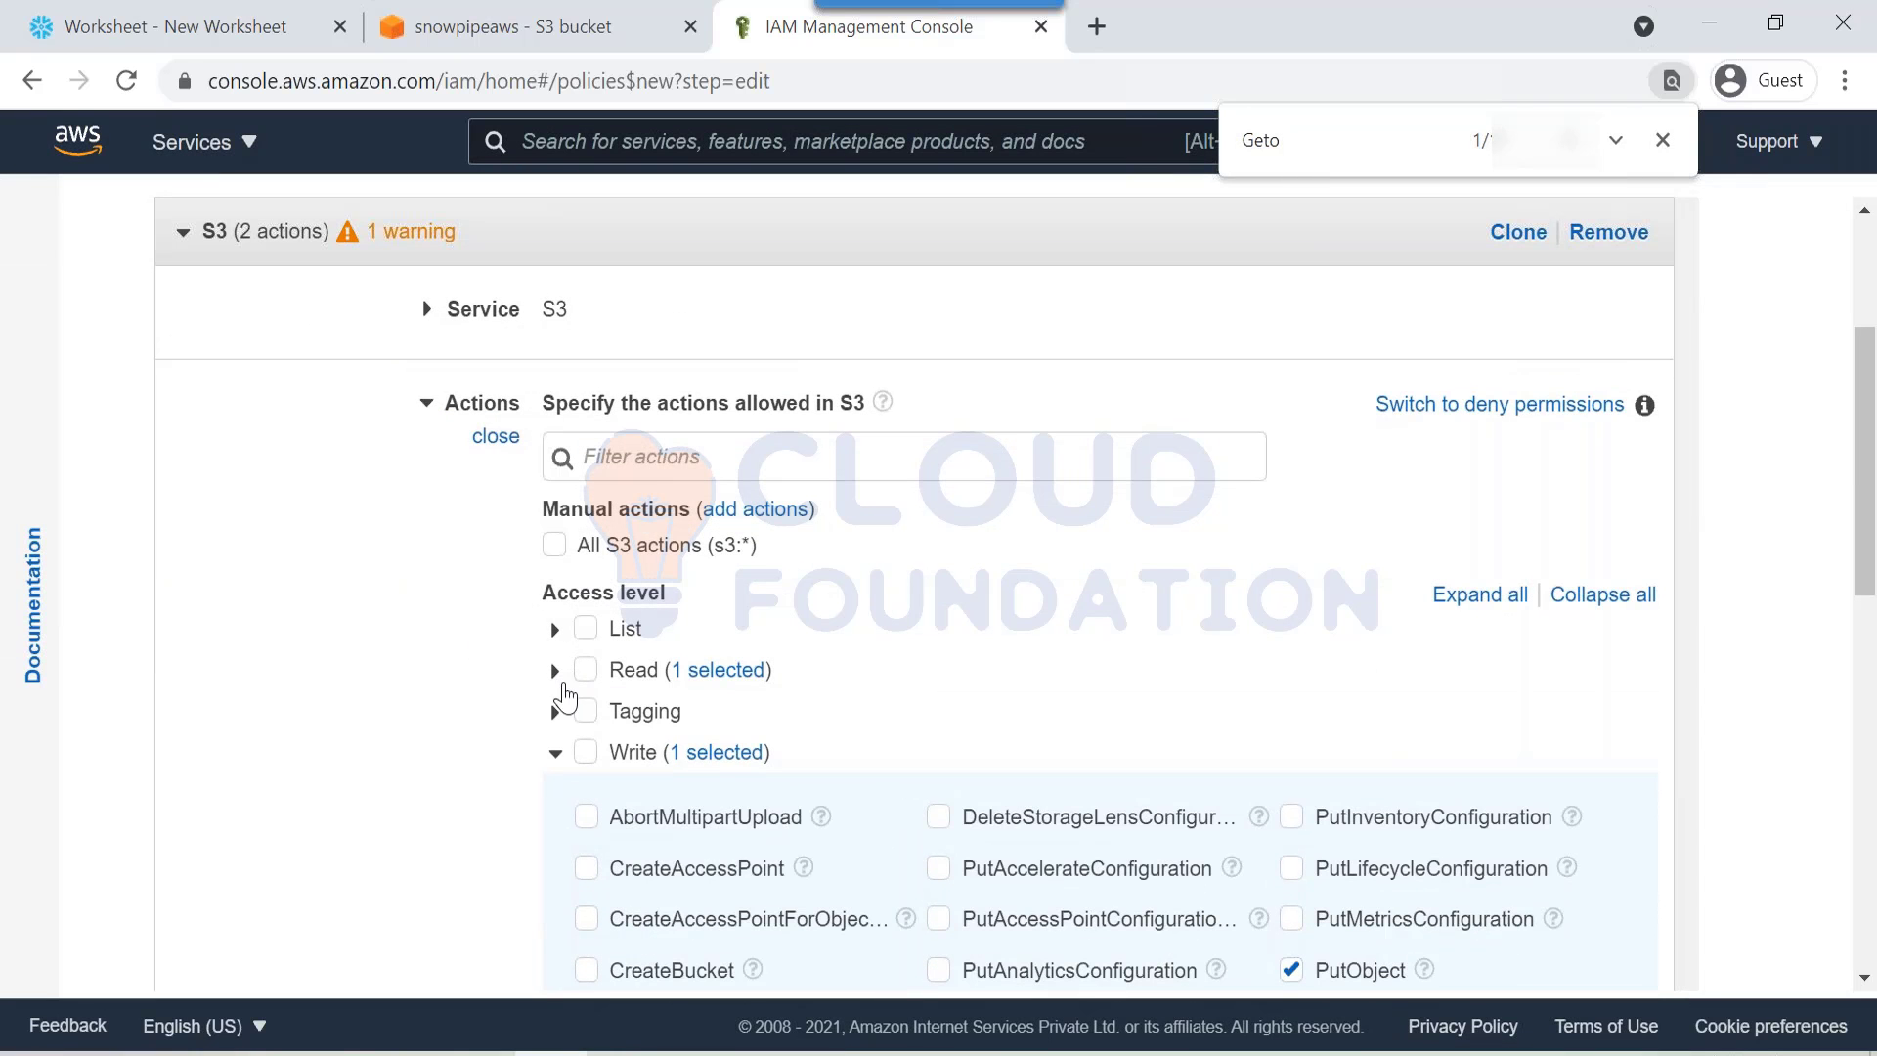
click(559, 761)
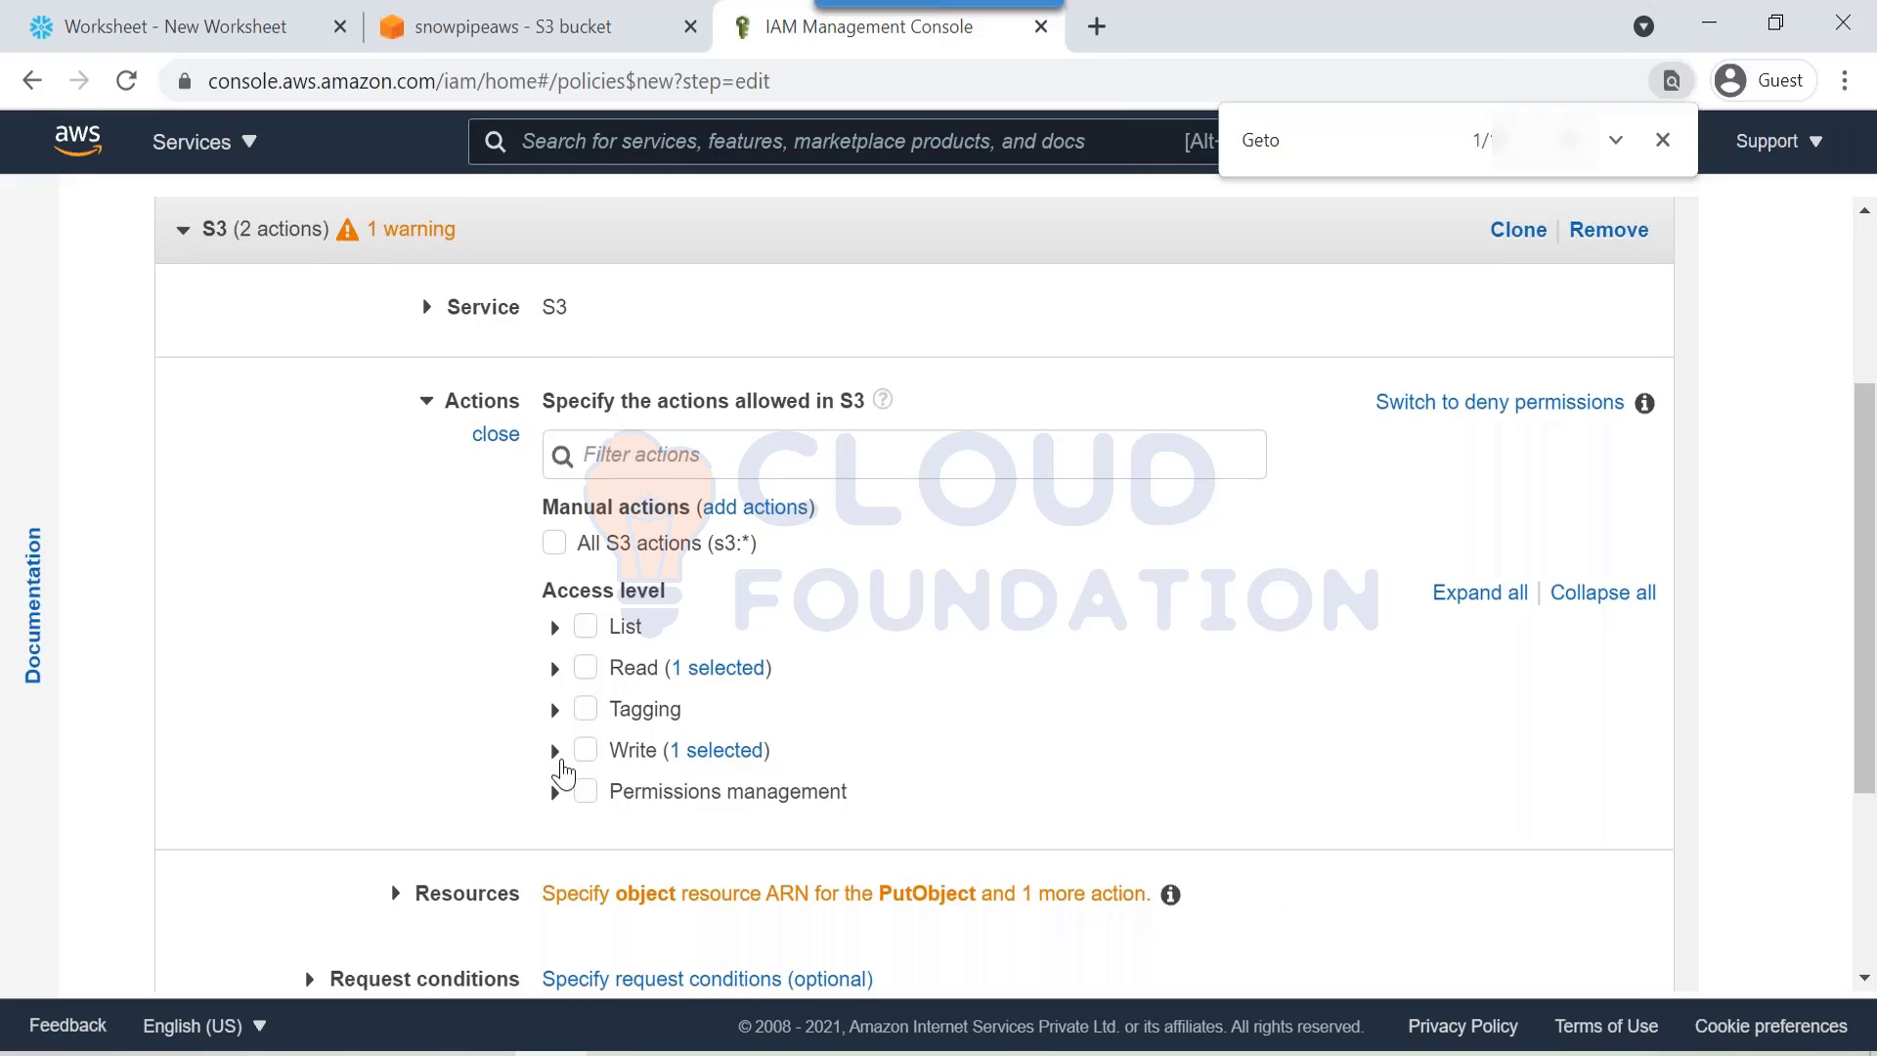
scroll(391, 606, down, 3)
Step: Keep resources Specific and add an object ARN via List ARNs manually
click(402, 587)
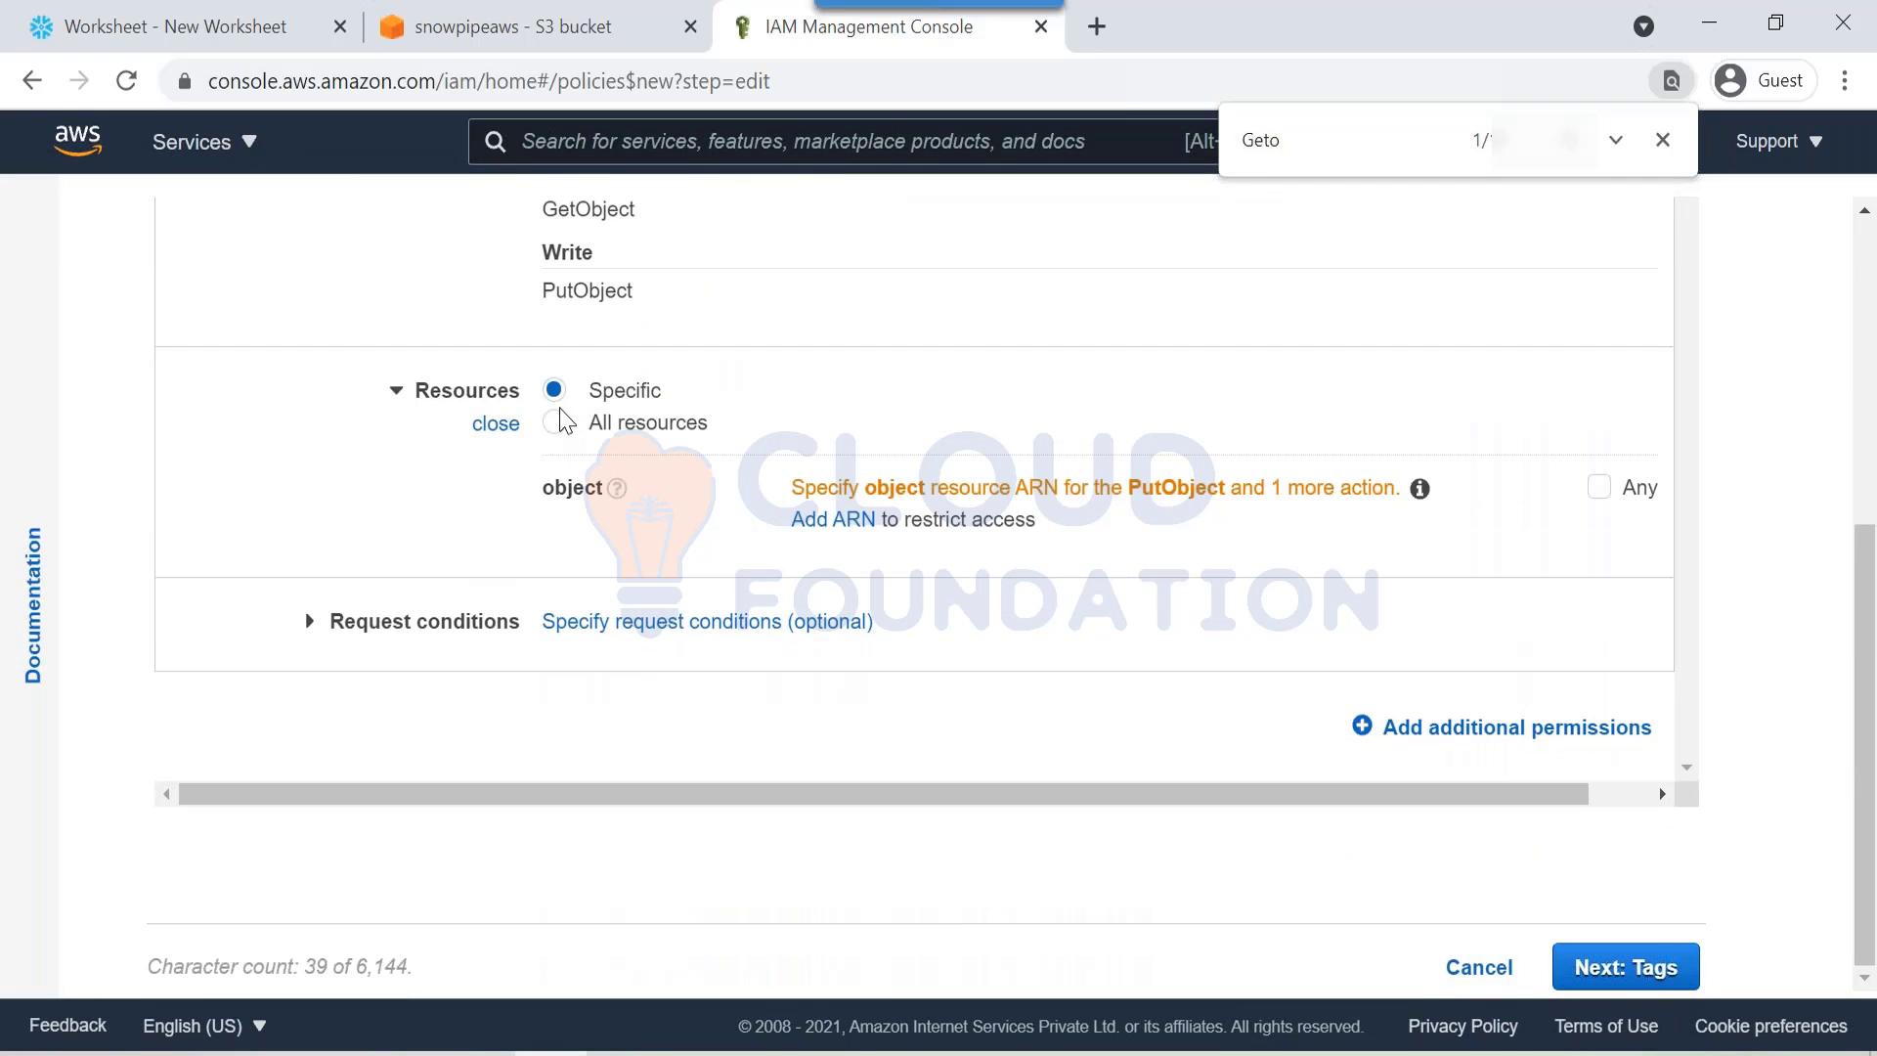
click(554, 425)
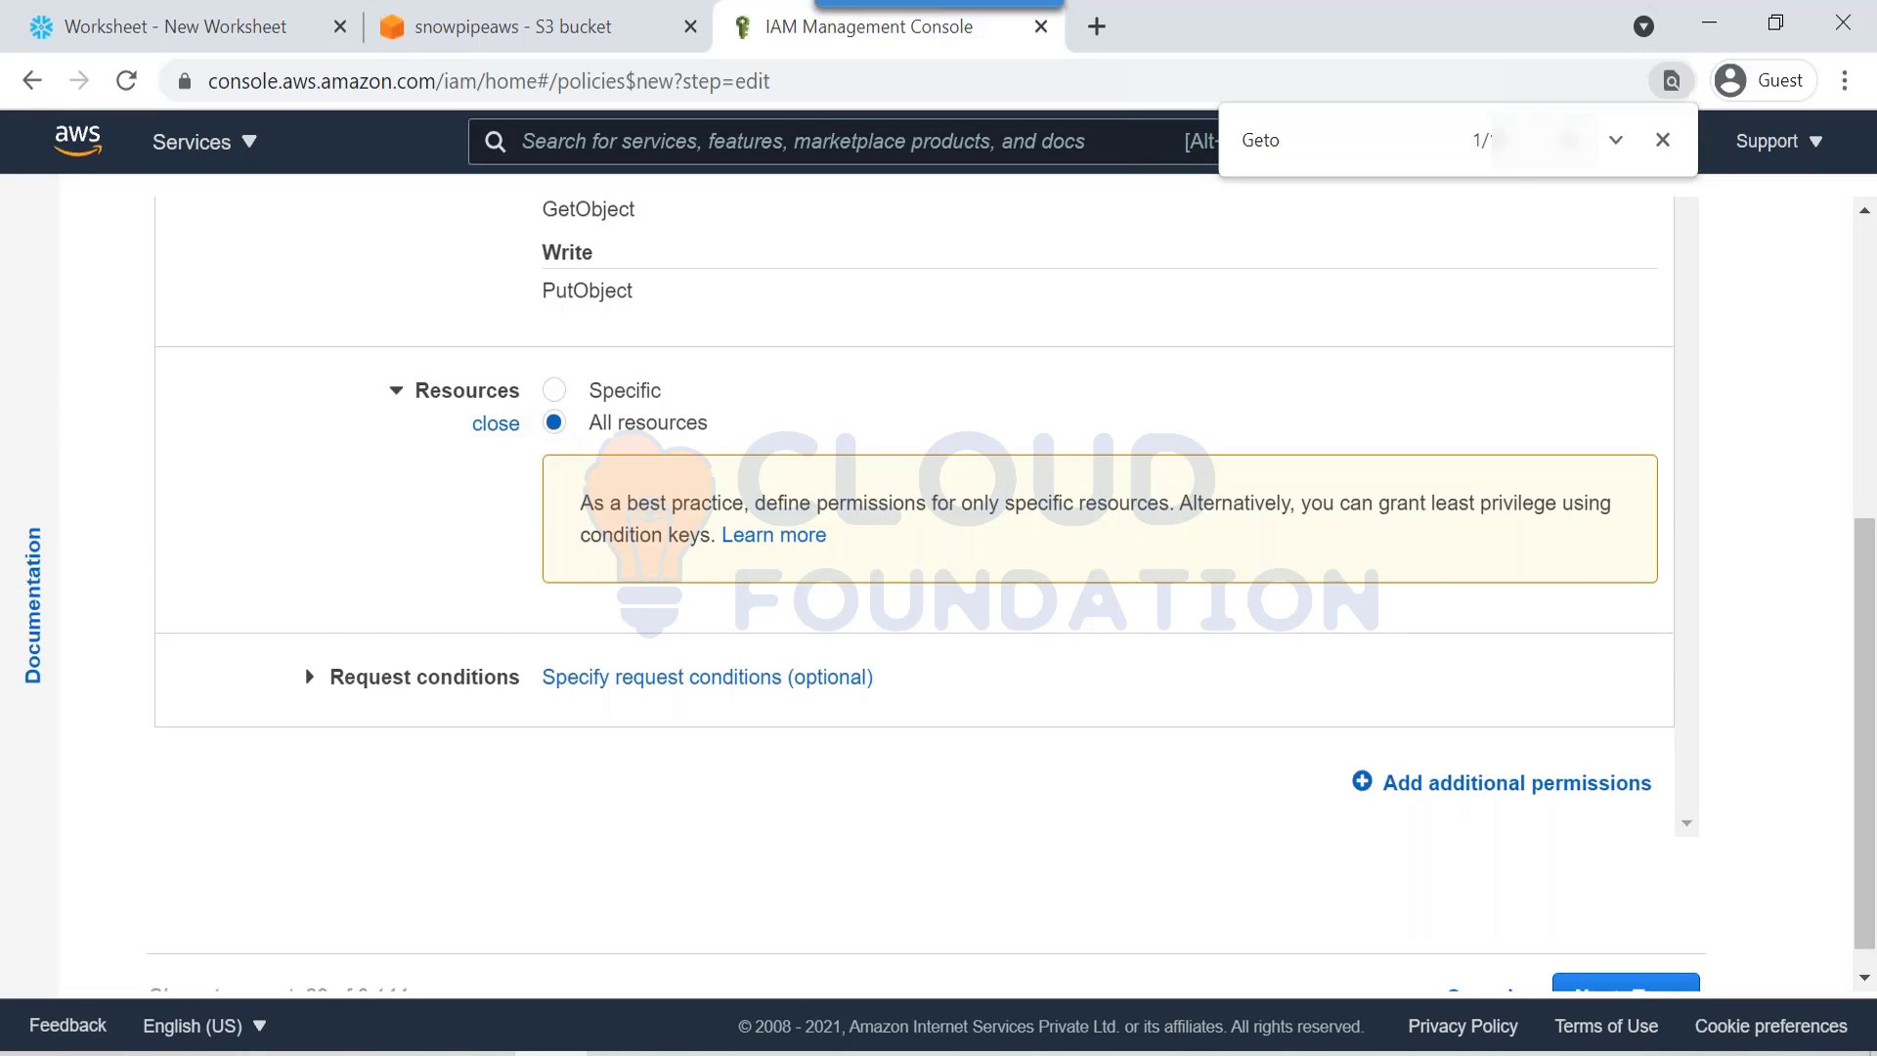
click(554, 390)
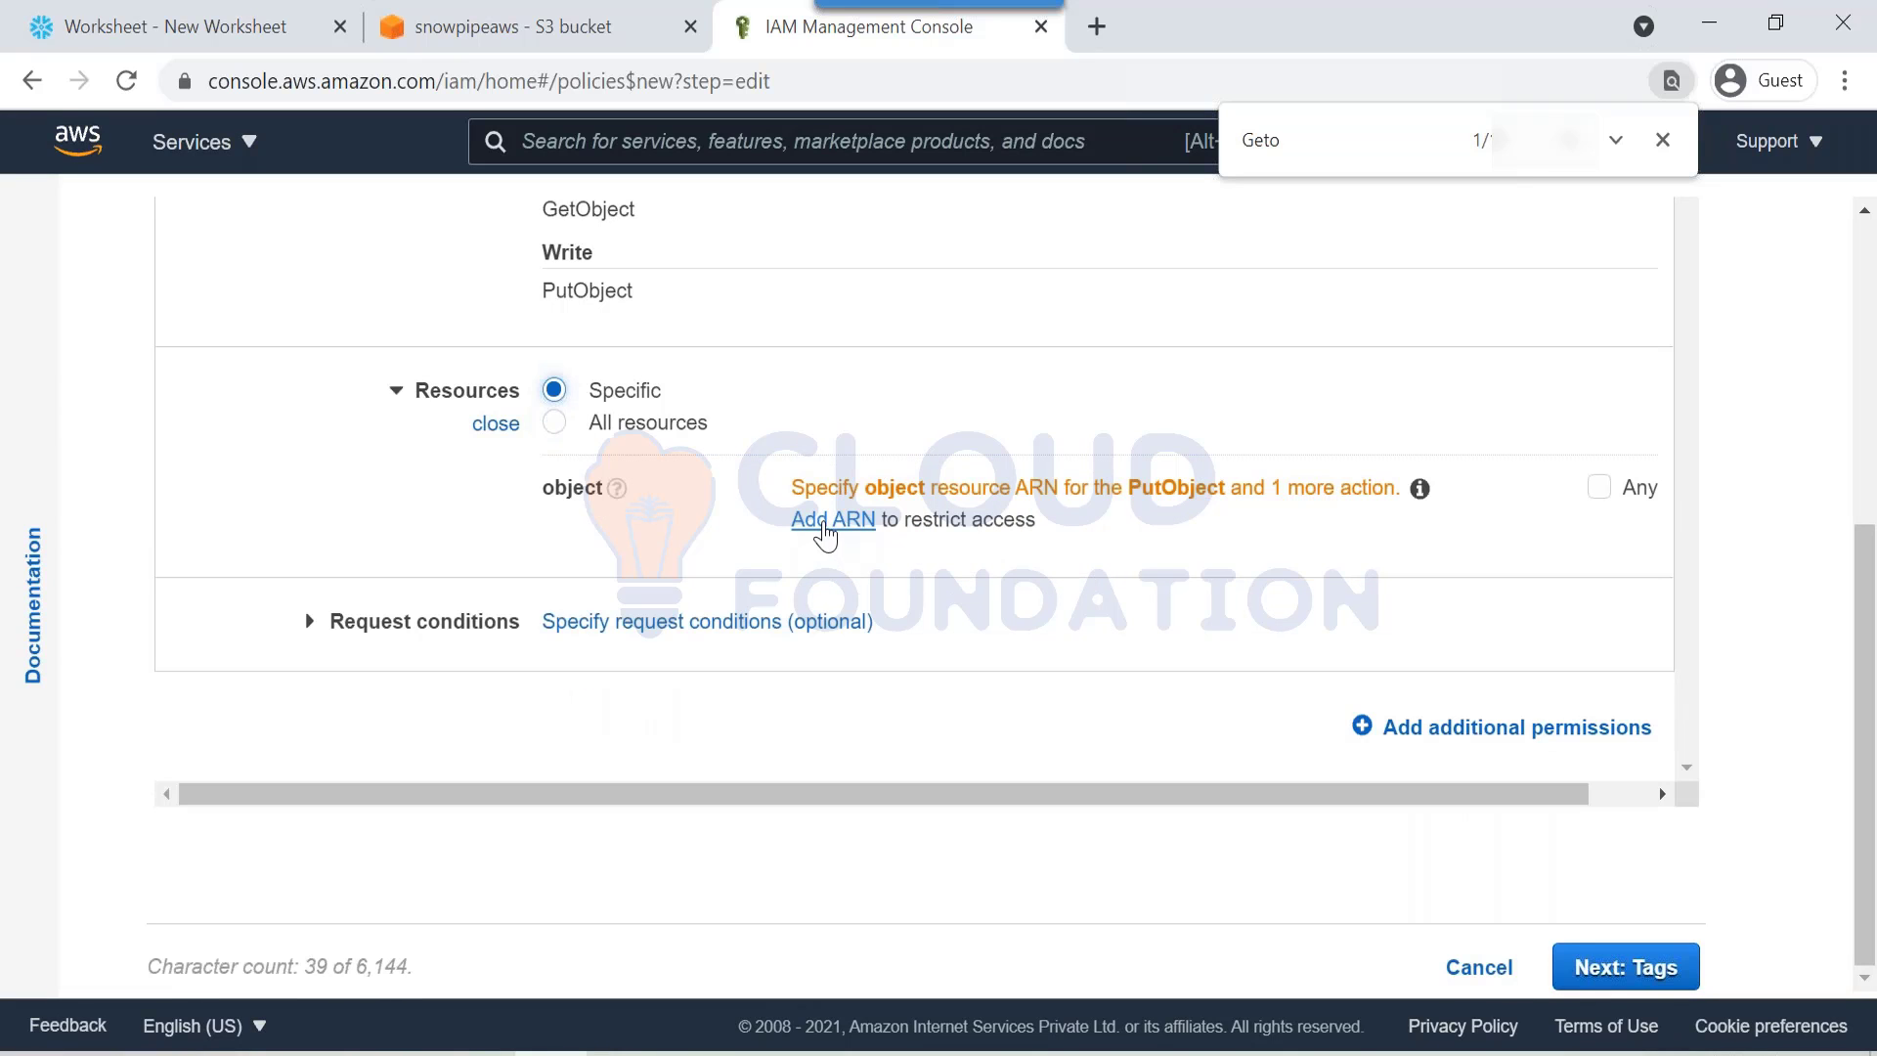
click(826, 528)
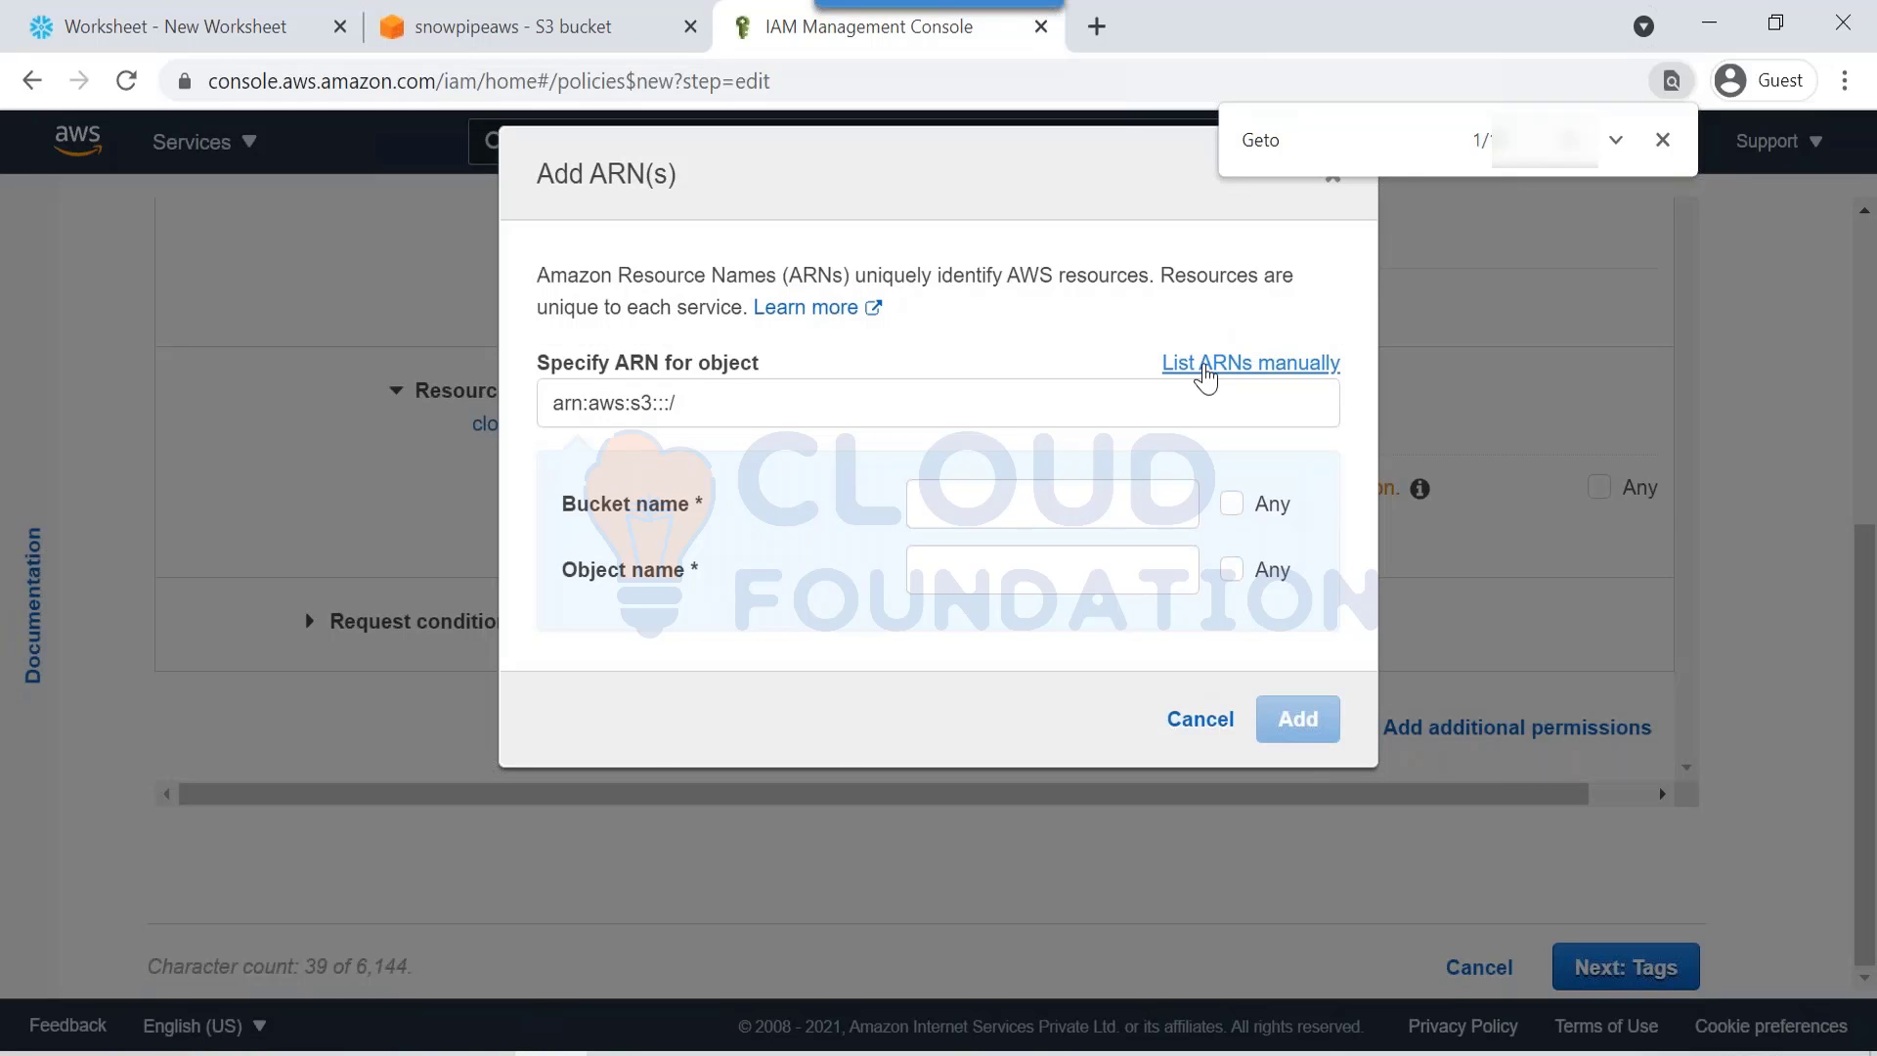
click(1205, 378)
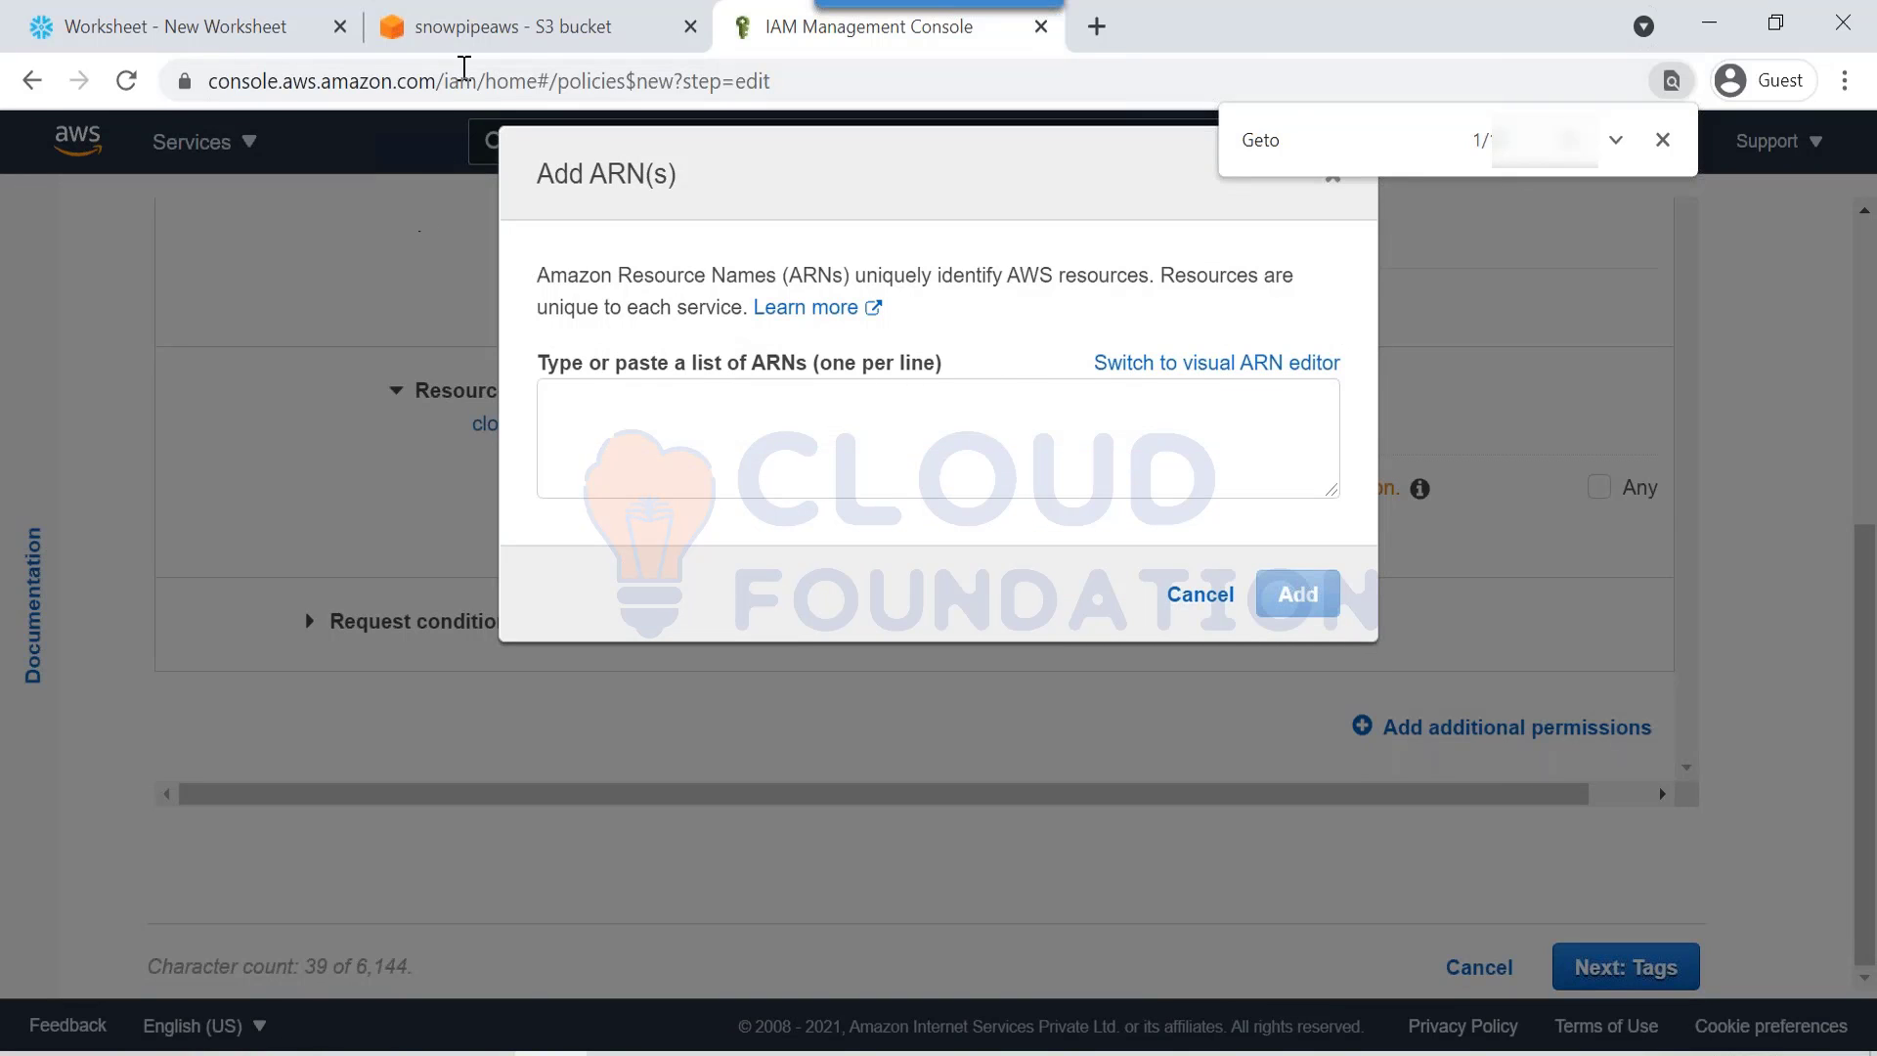
Step: Copy arn:aws:s3:::snowpipeaws from the bucket's Properties, then return to the IAM ARN dialog
click(454, 24)
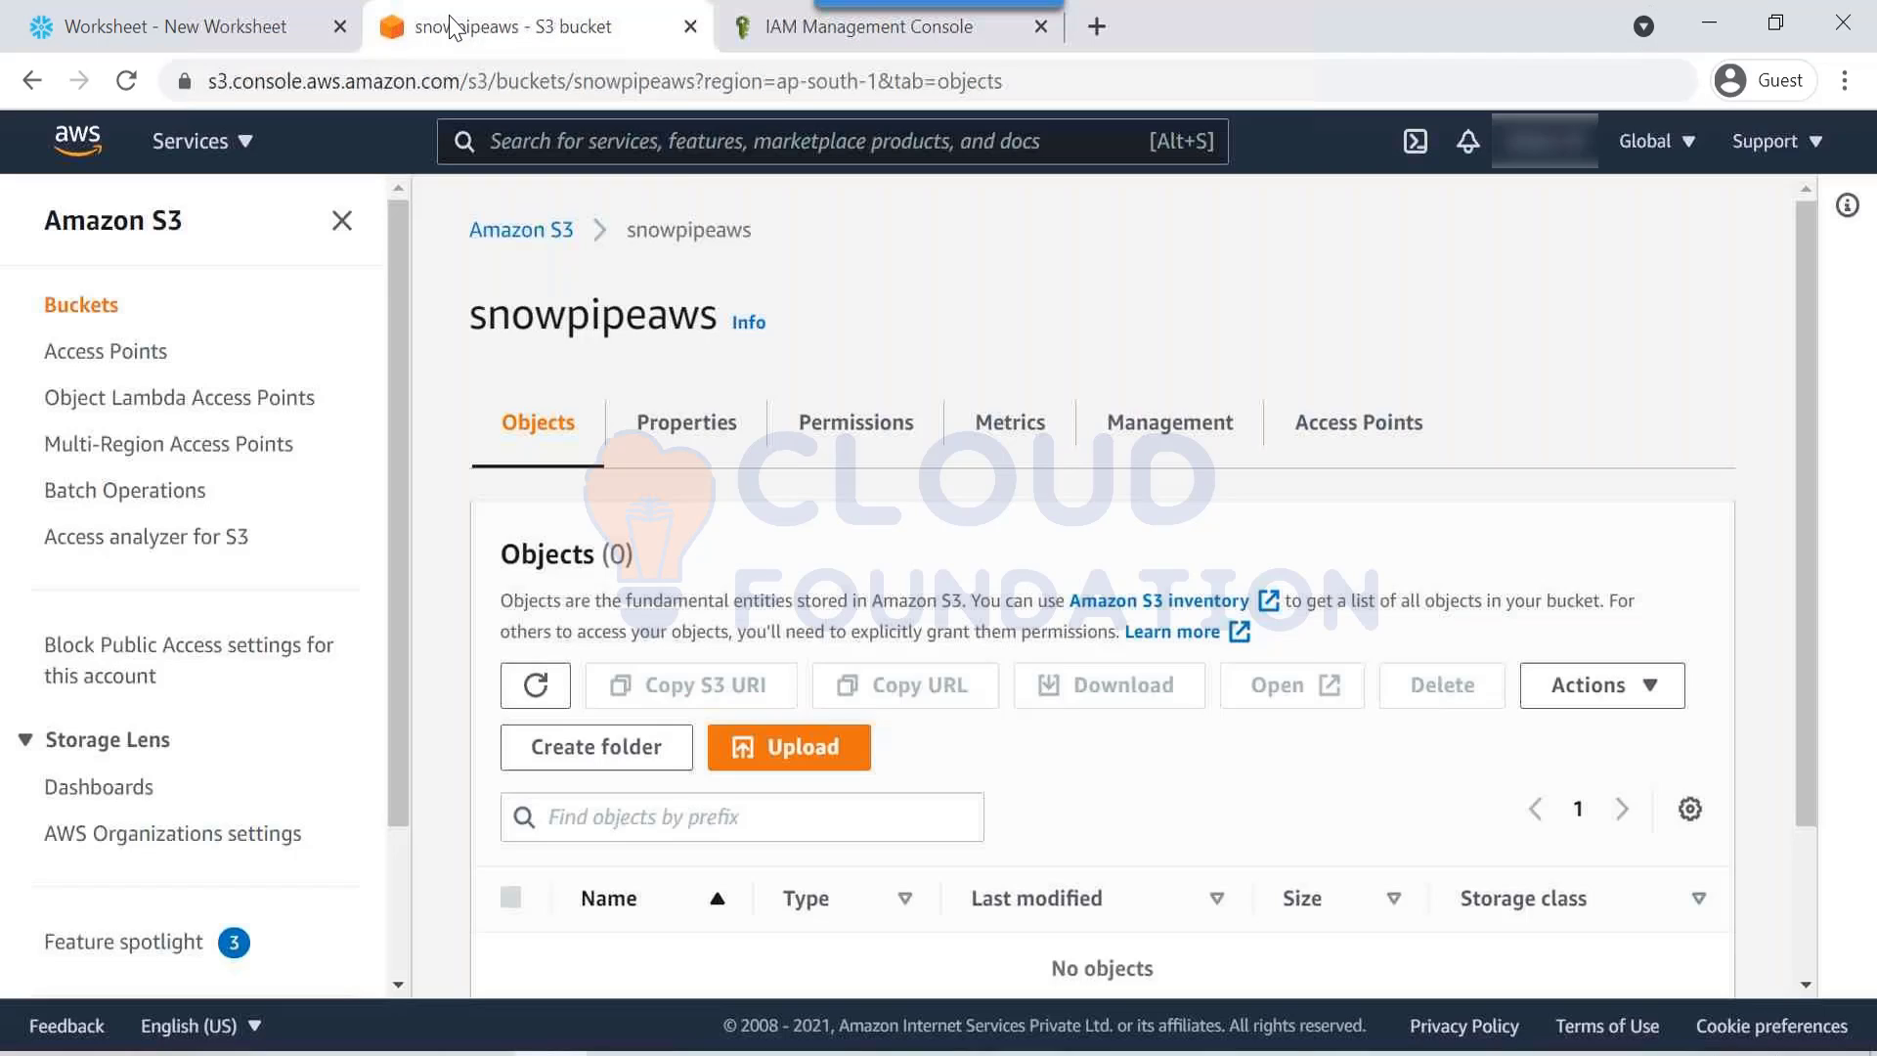
click(667, 430)
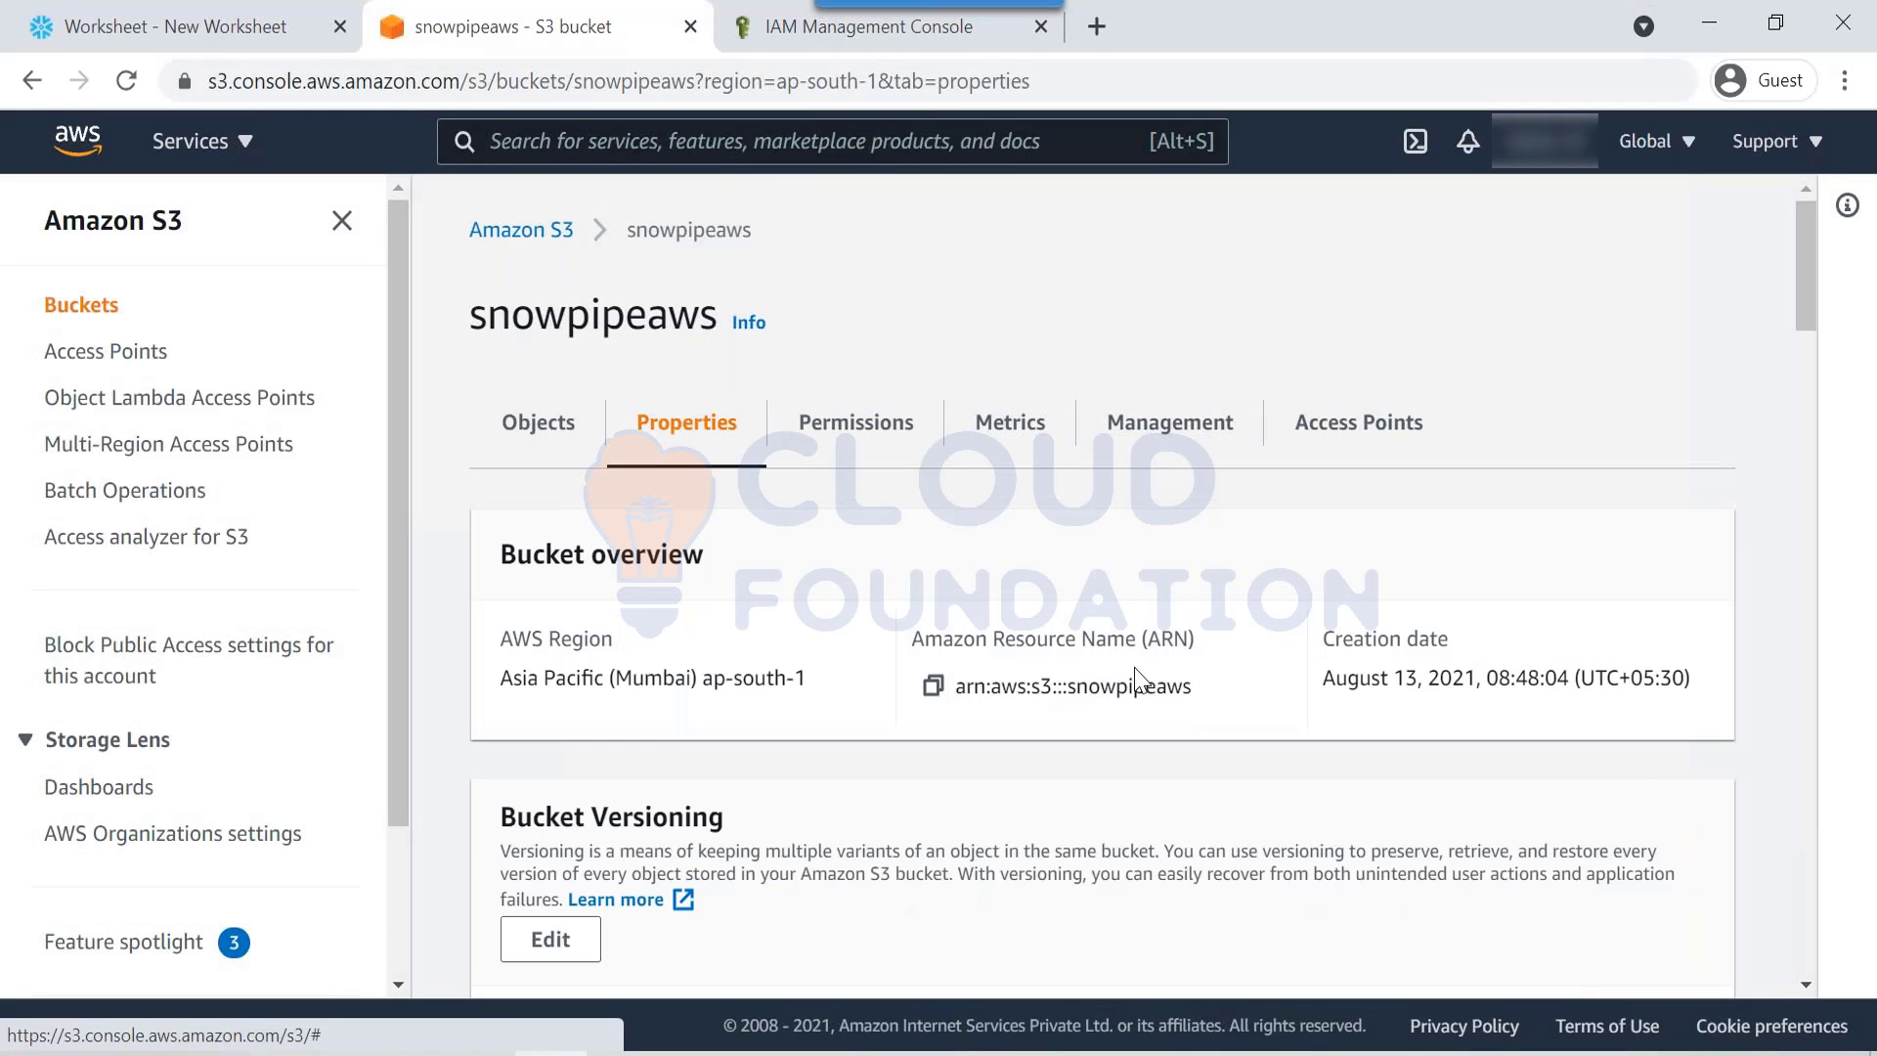
click(932, 686)
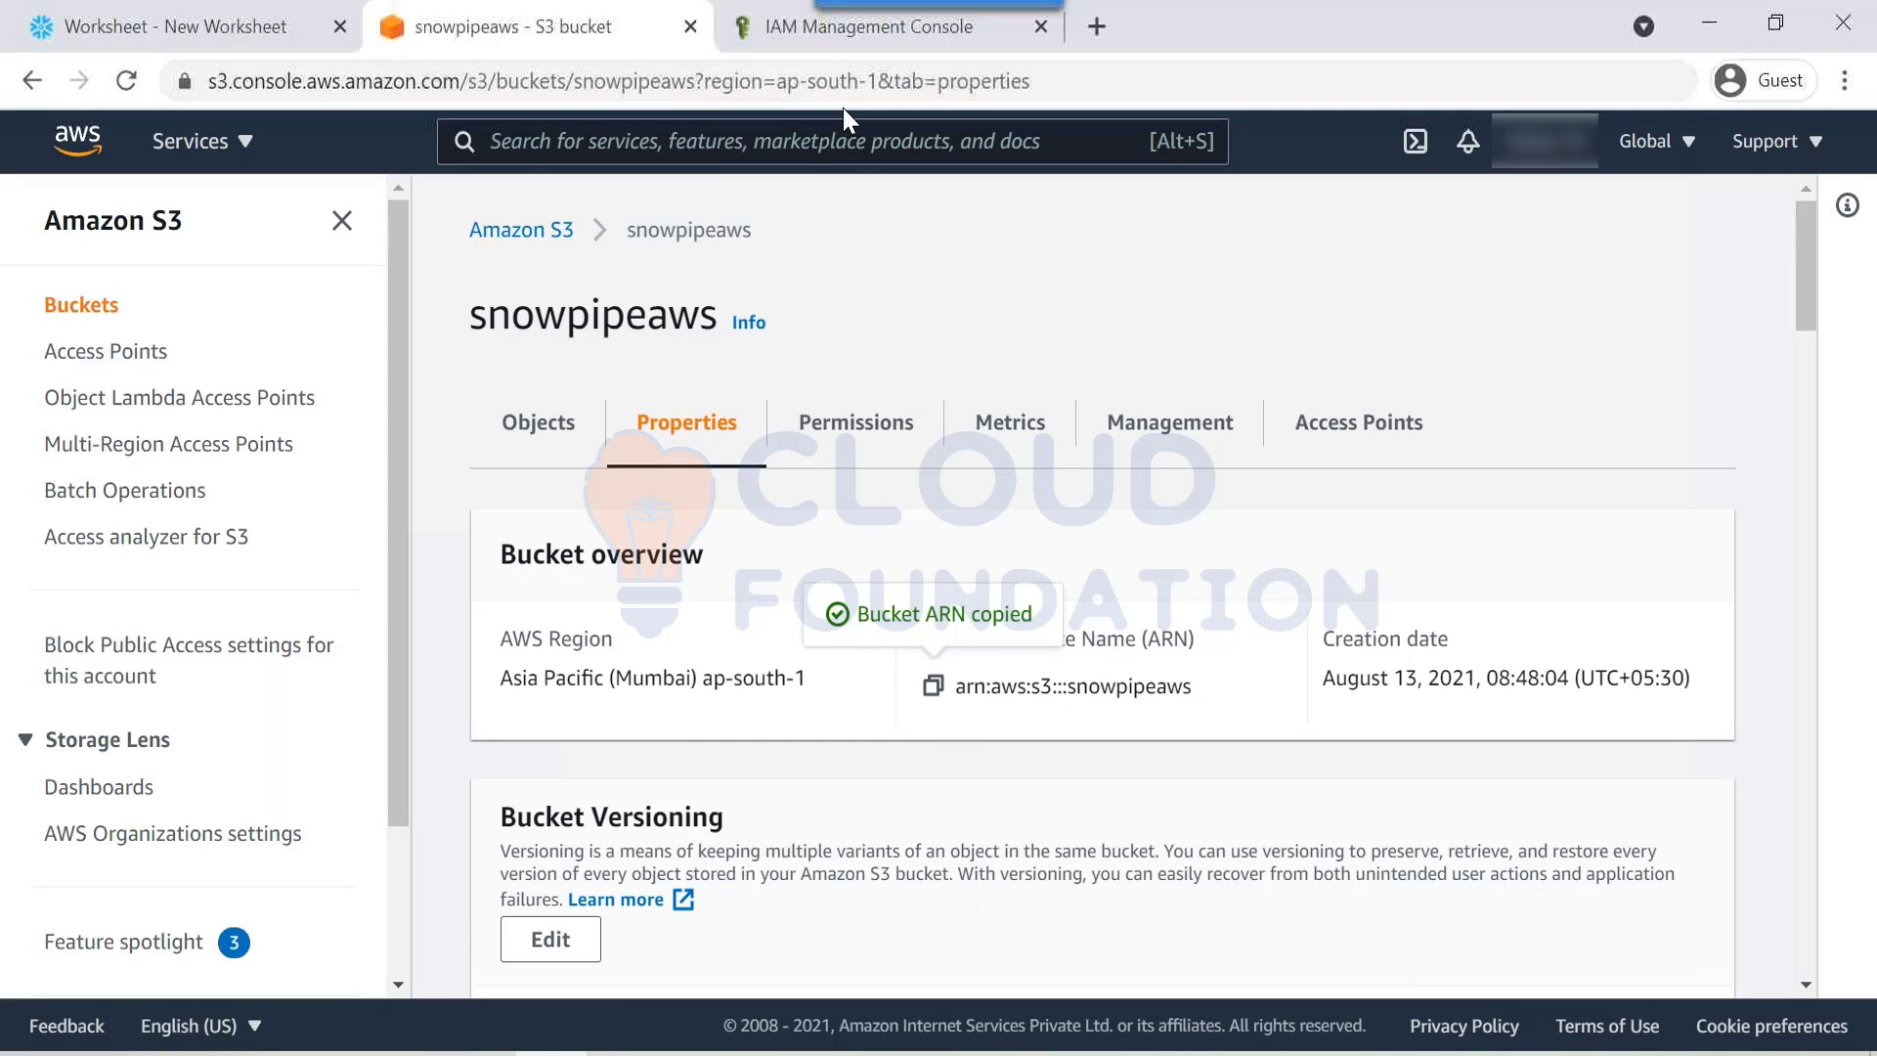
click(865, 26)
click(780, 402)
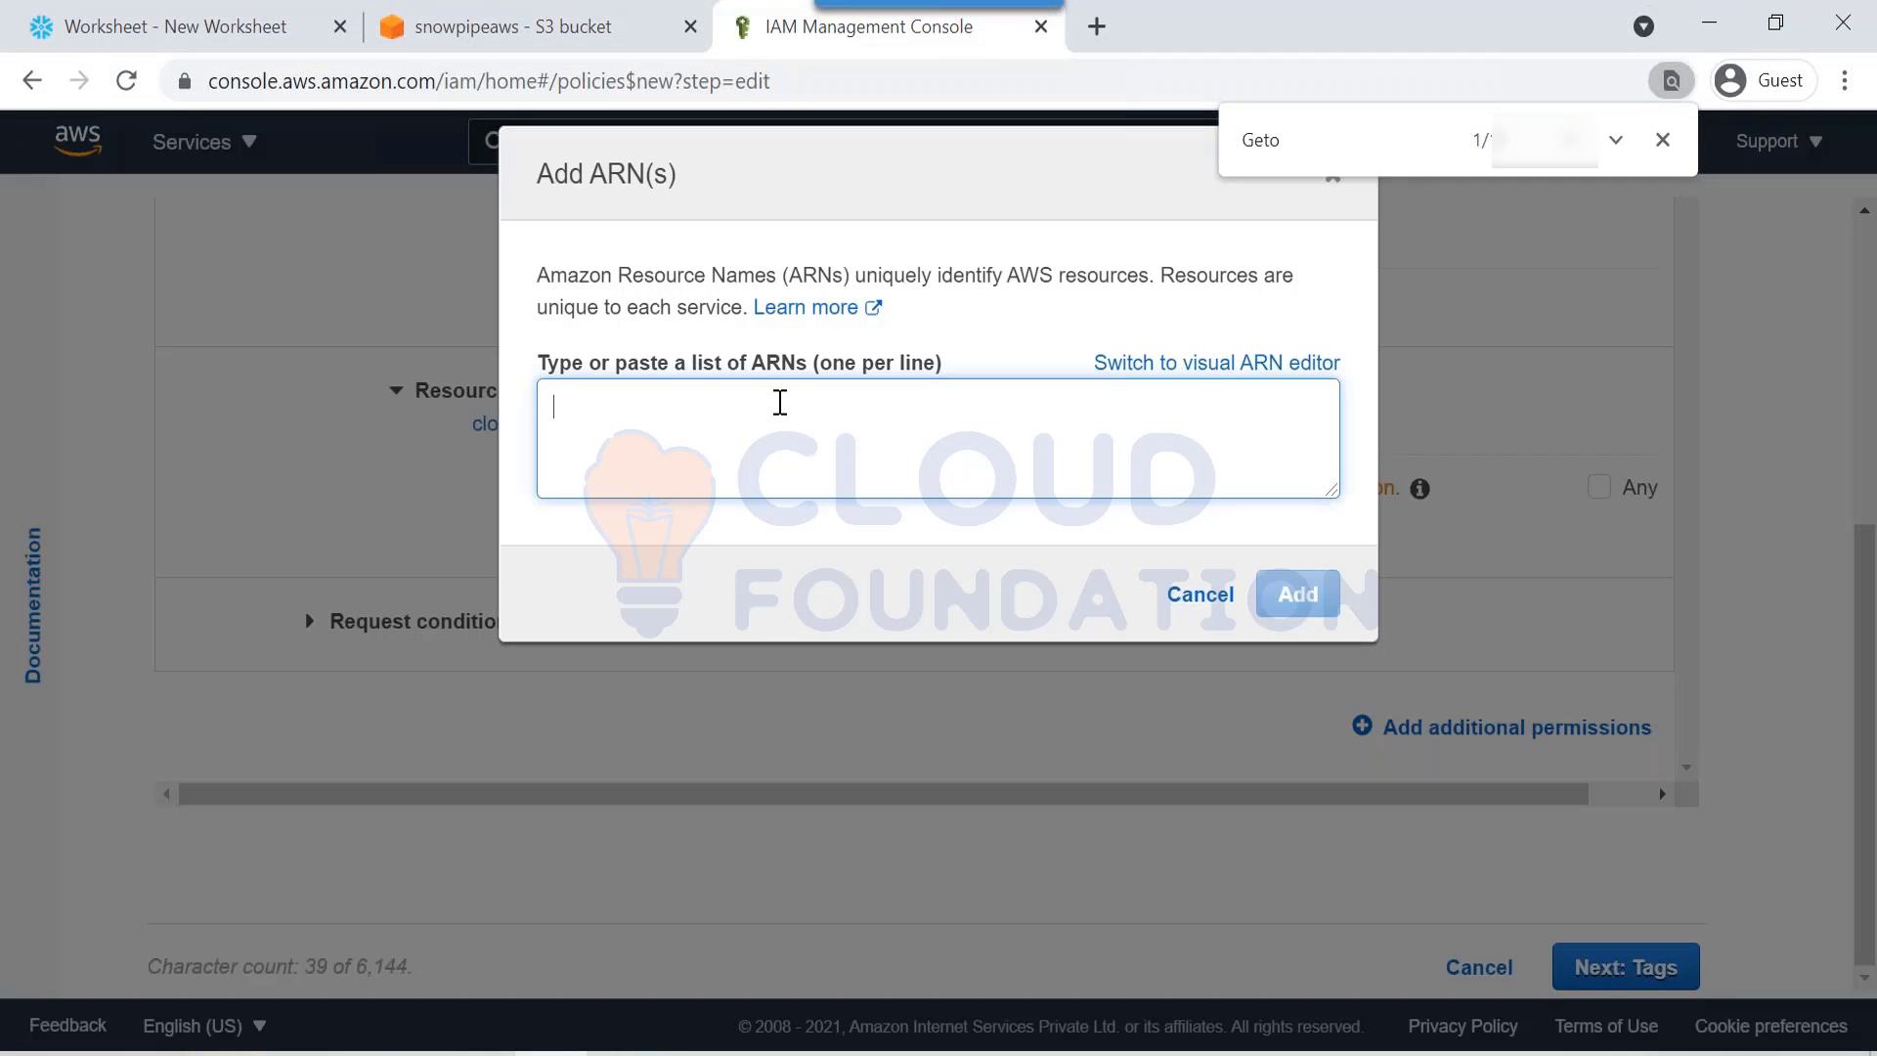
Step: Add arn:aws:s3:::snowpipeaws as the policy's object resource ARN
key(ctrl+v)
click(1280, 595)
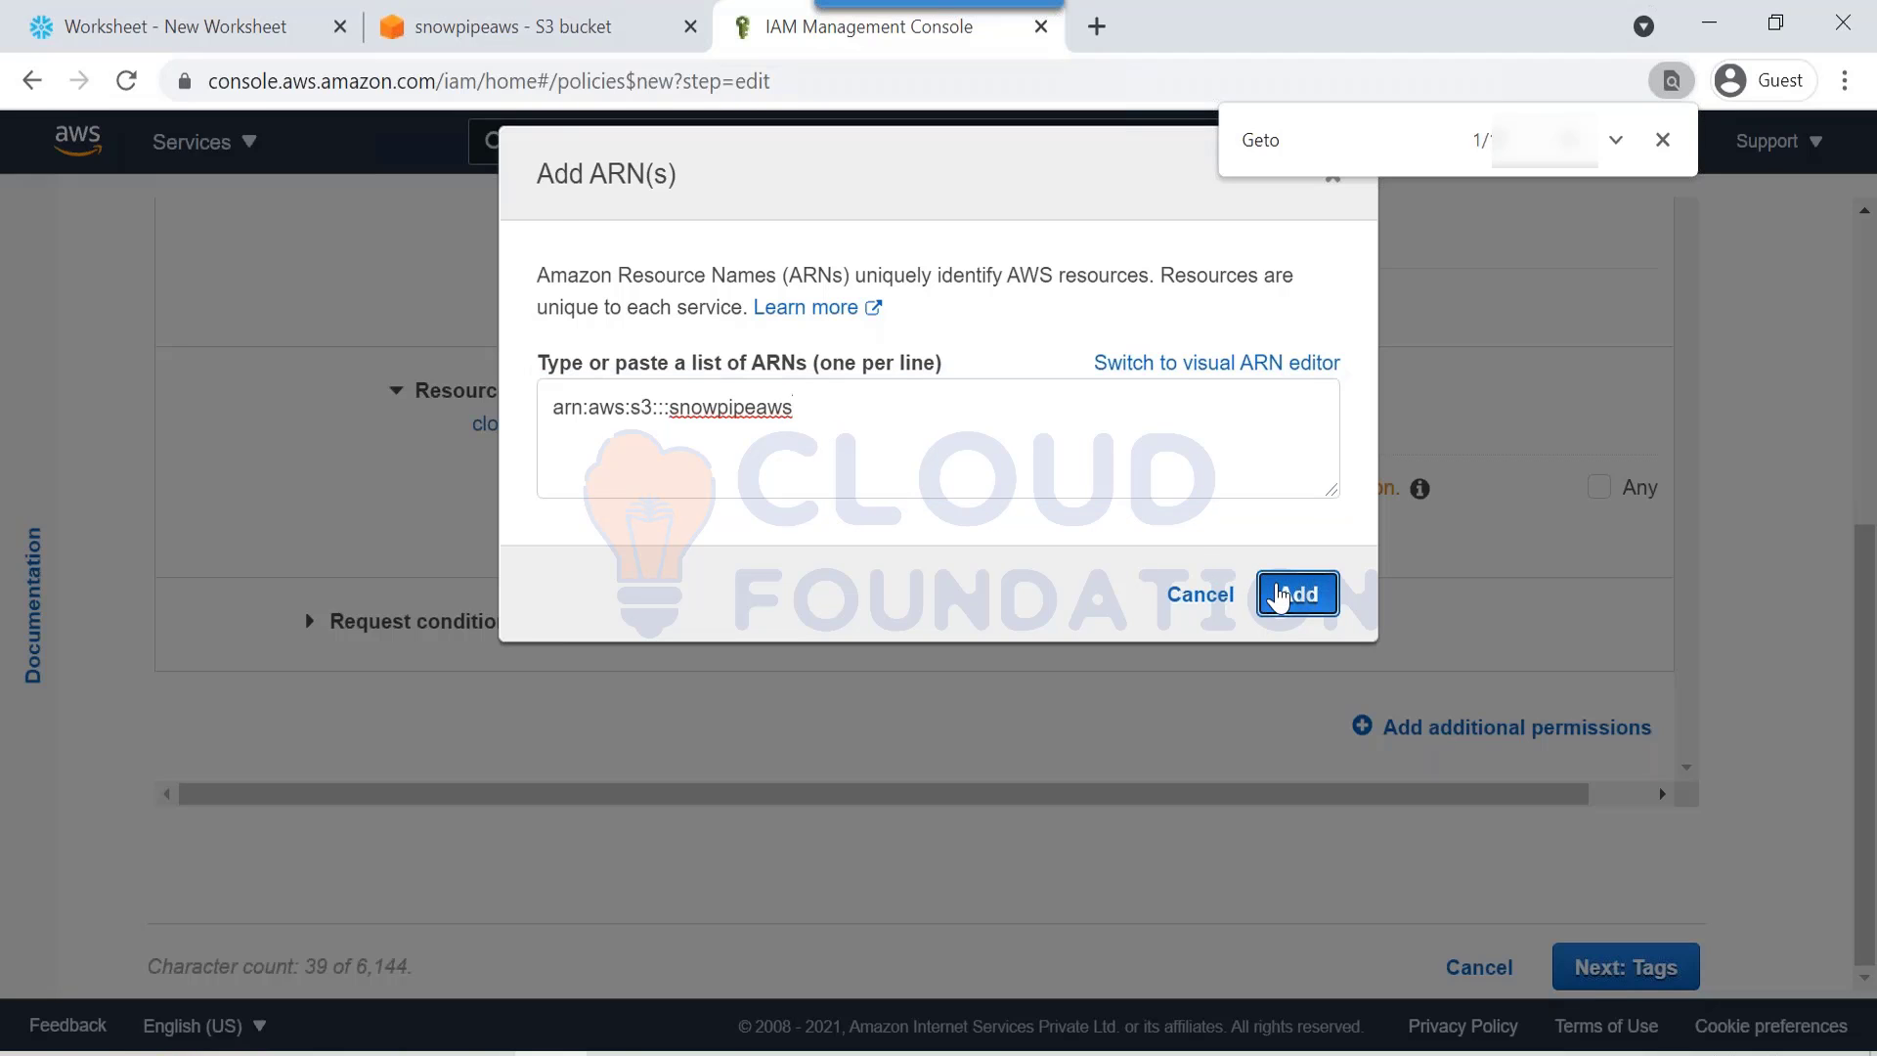
scroll(1271, 626, down, 2)
scroll(264, 333, up, 5)
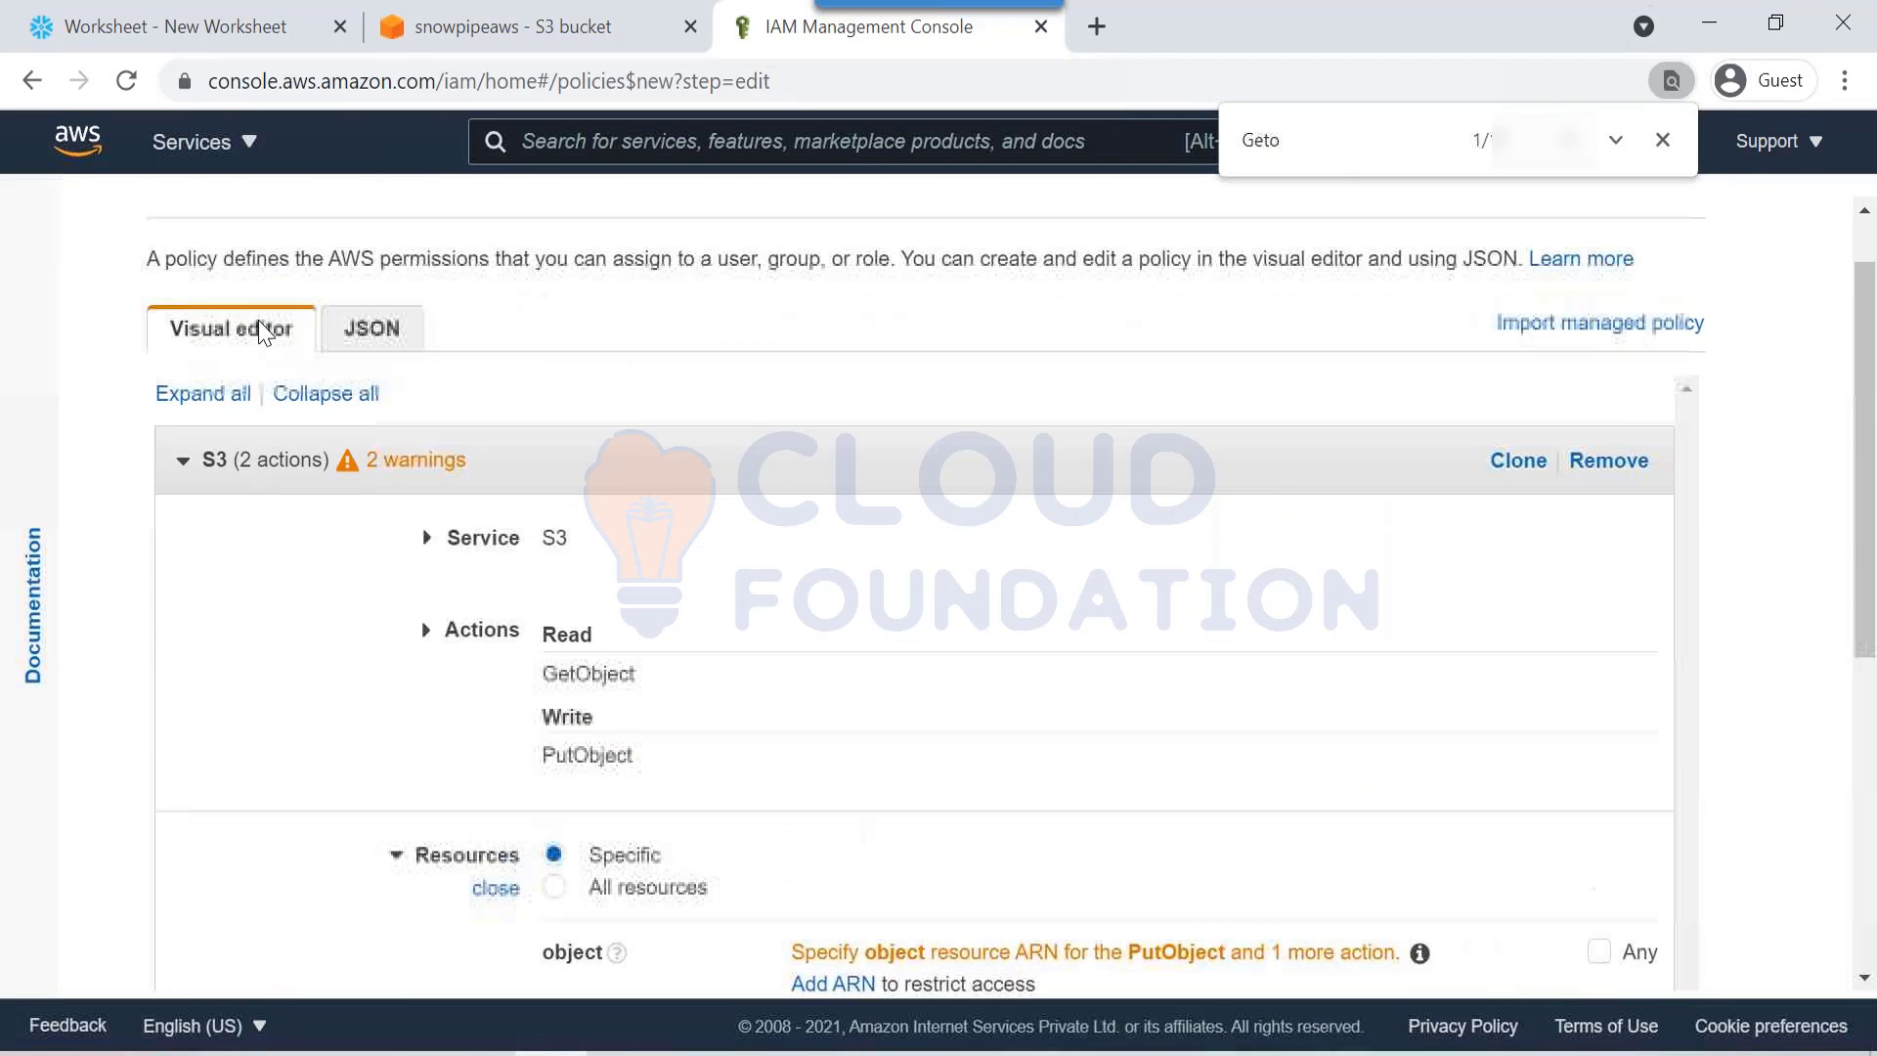
Step: Review the policy as JSON and bring up the Aws_policy_SP.txt template
click(373, 337)
drag(445, 571, 586, 686)
scroll(586, 686, down, 1)
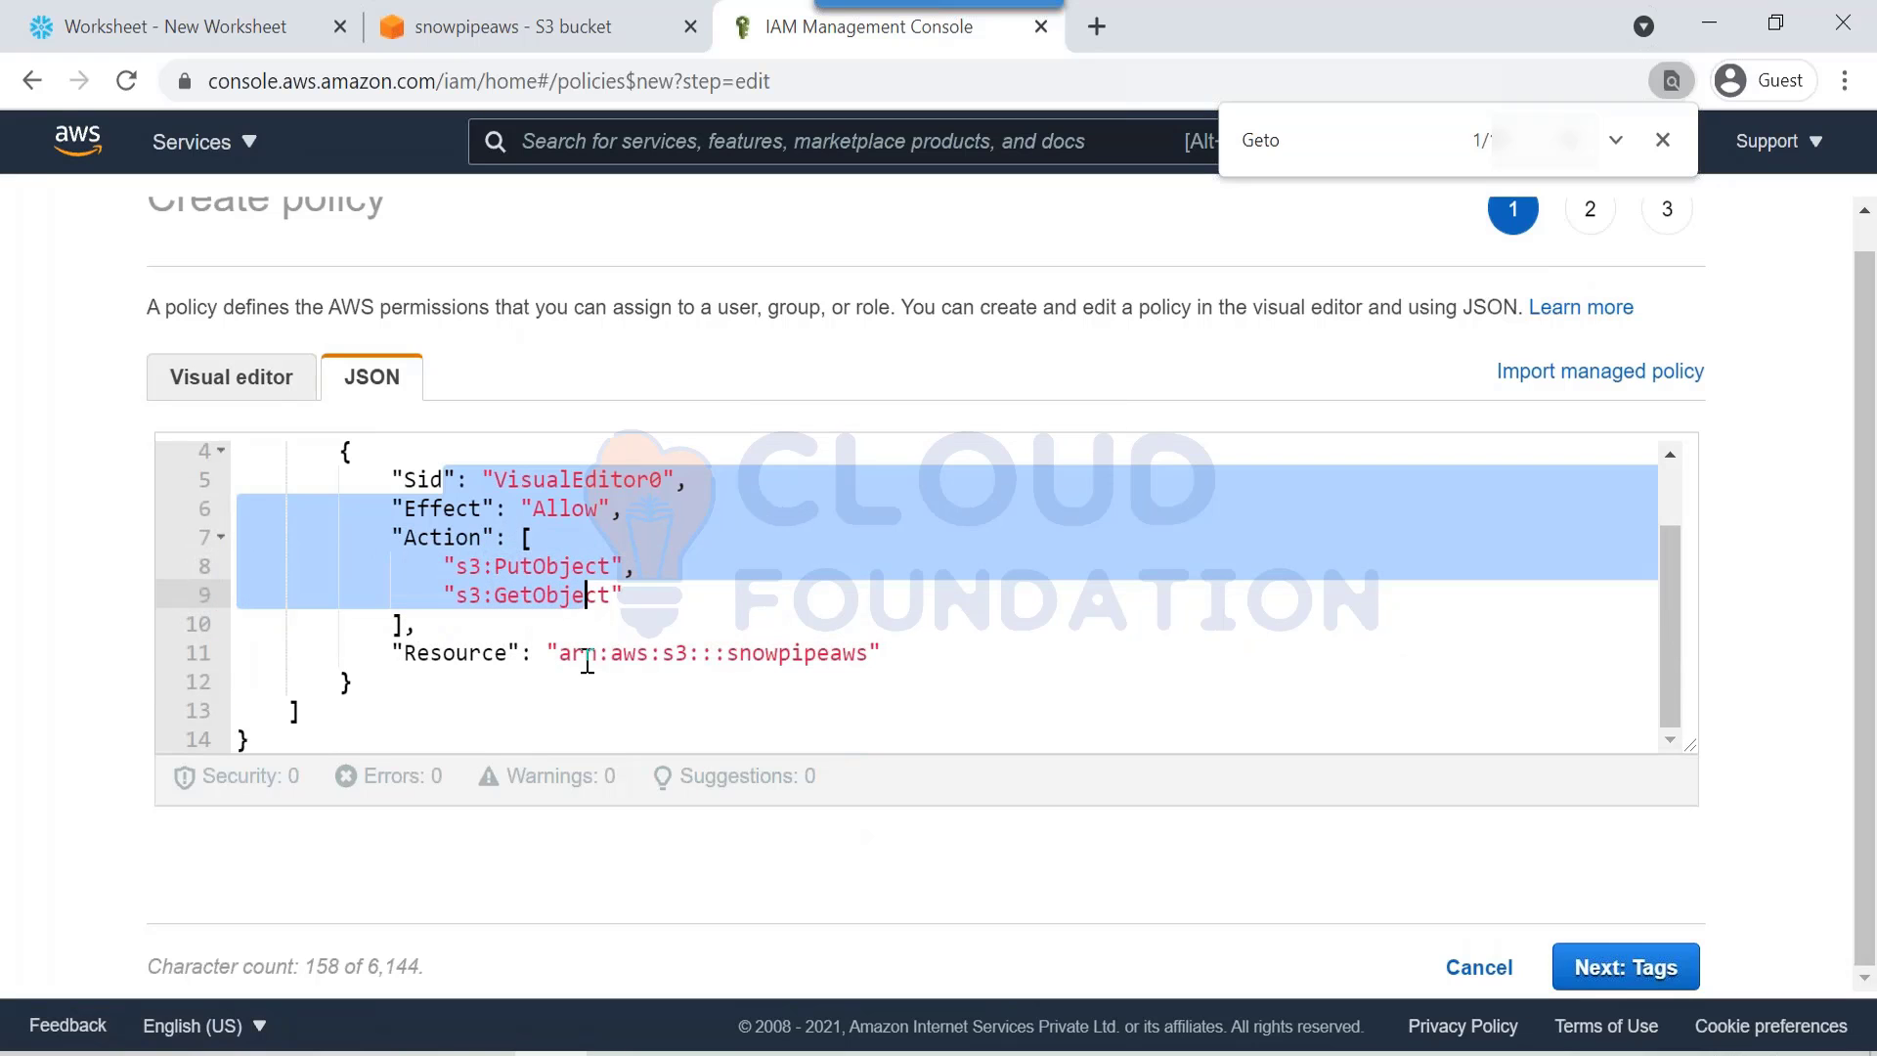
key(alt+Tab)
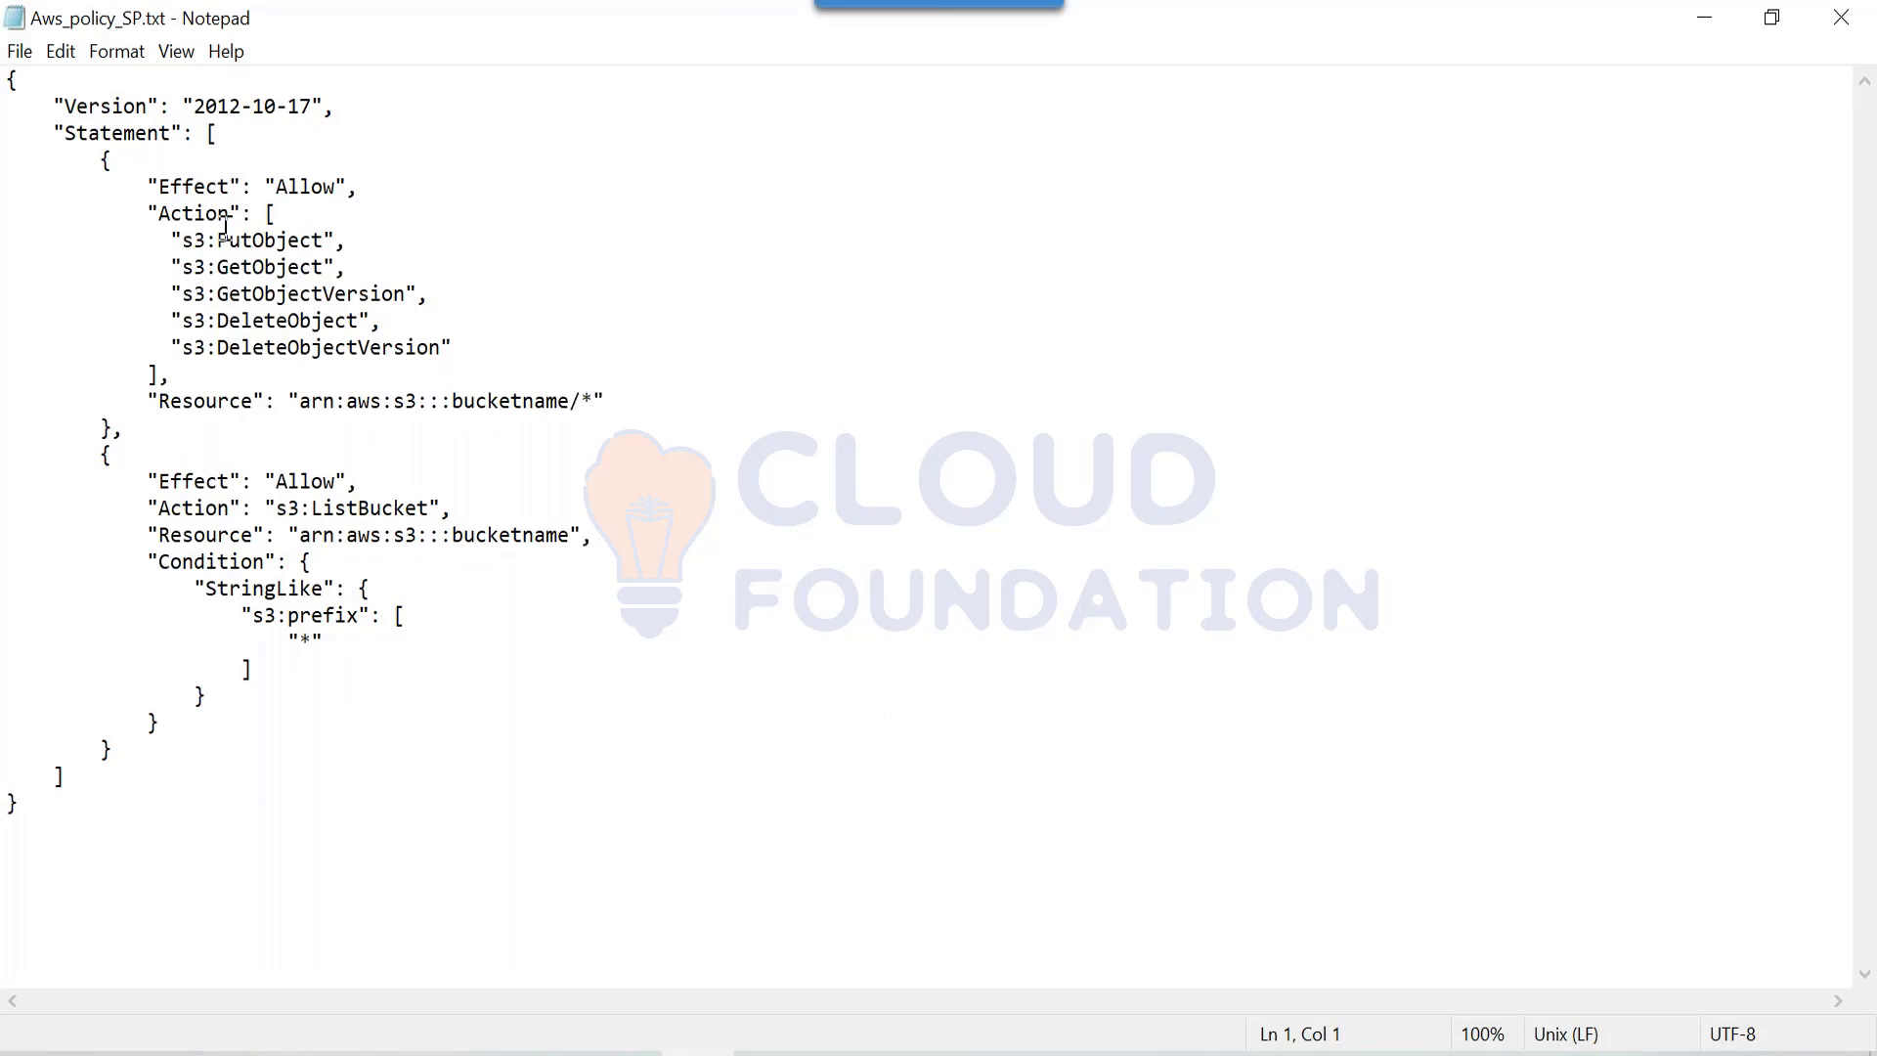
Step: Replace the draft policy JSON with the full Aws_policy_SP.txt template text
drag(228, 240, 310, 344)
click(288, 344)
click(312, 342)
key(ctrl+a)
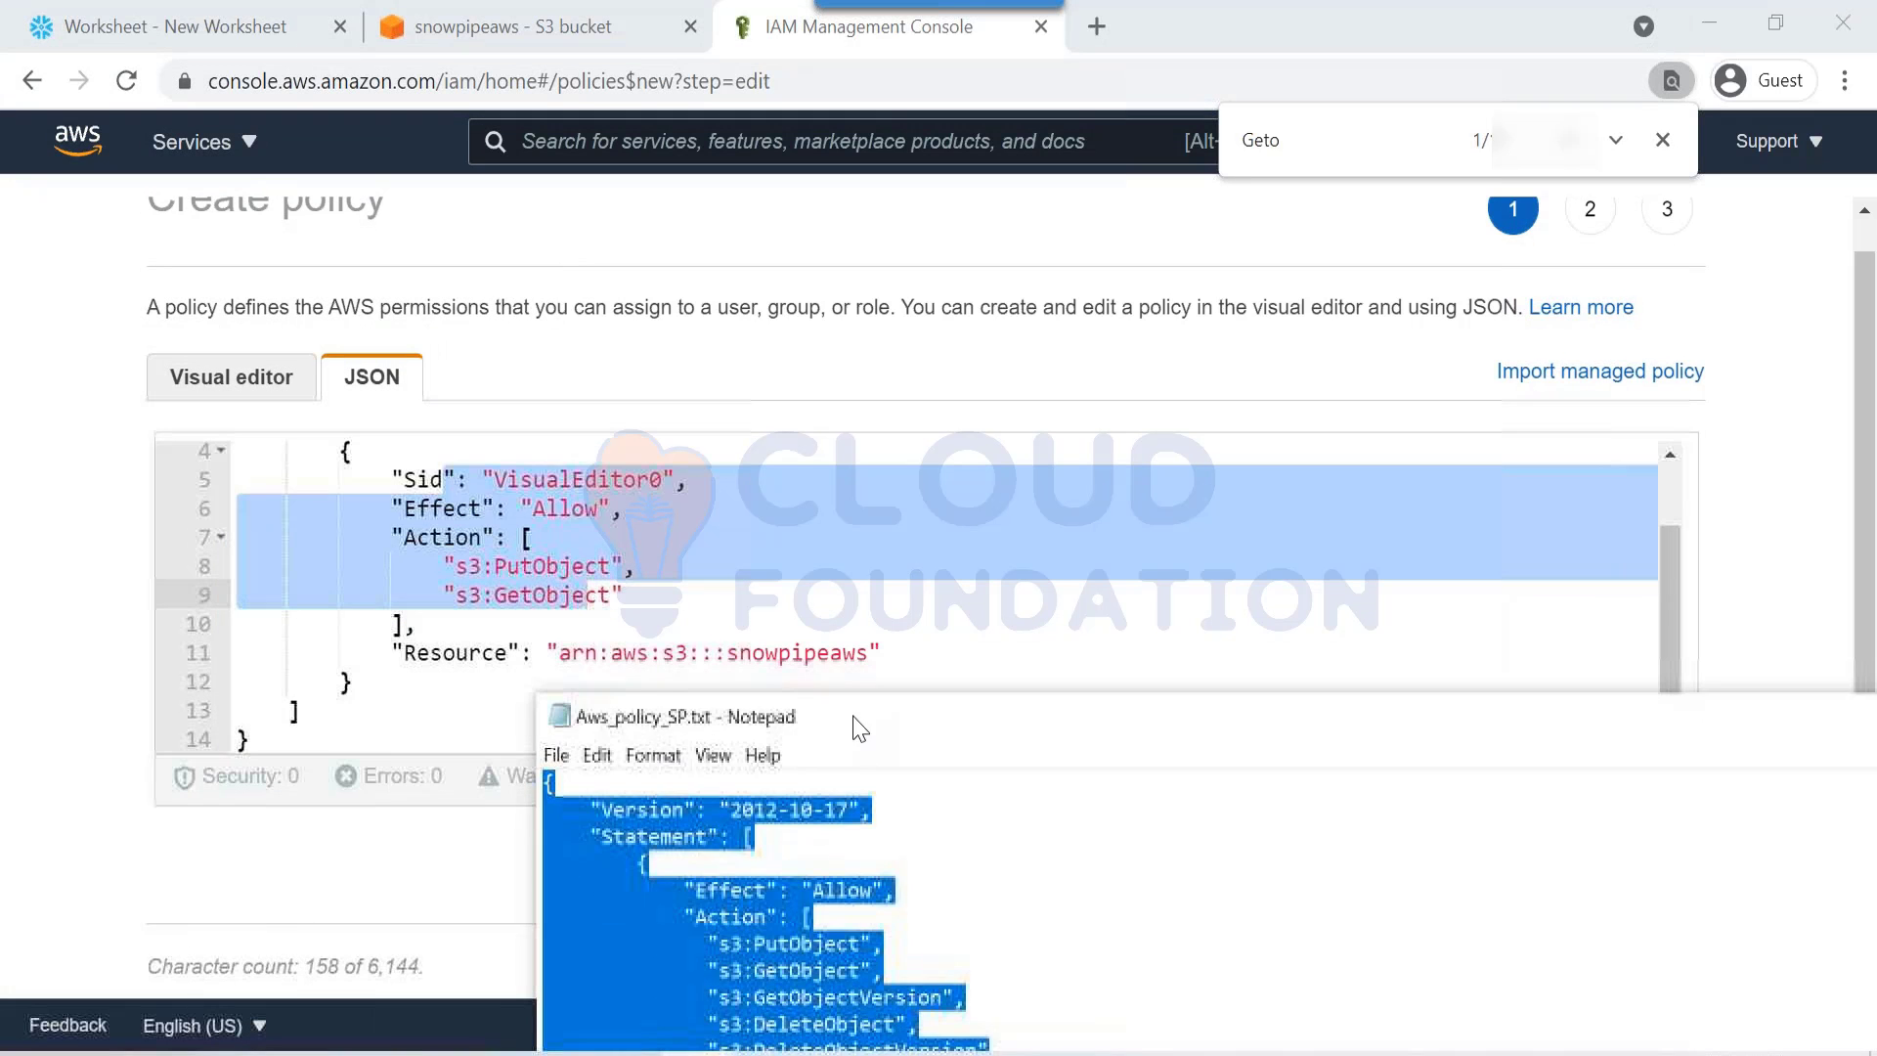
click(577, 559)
key(ctrl+a)
key(ctrl+v)
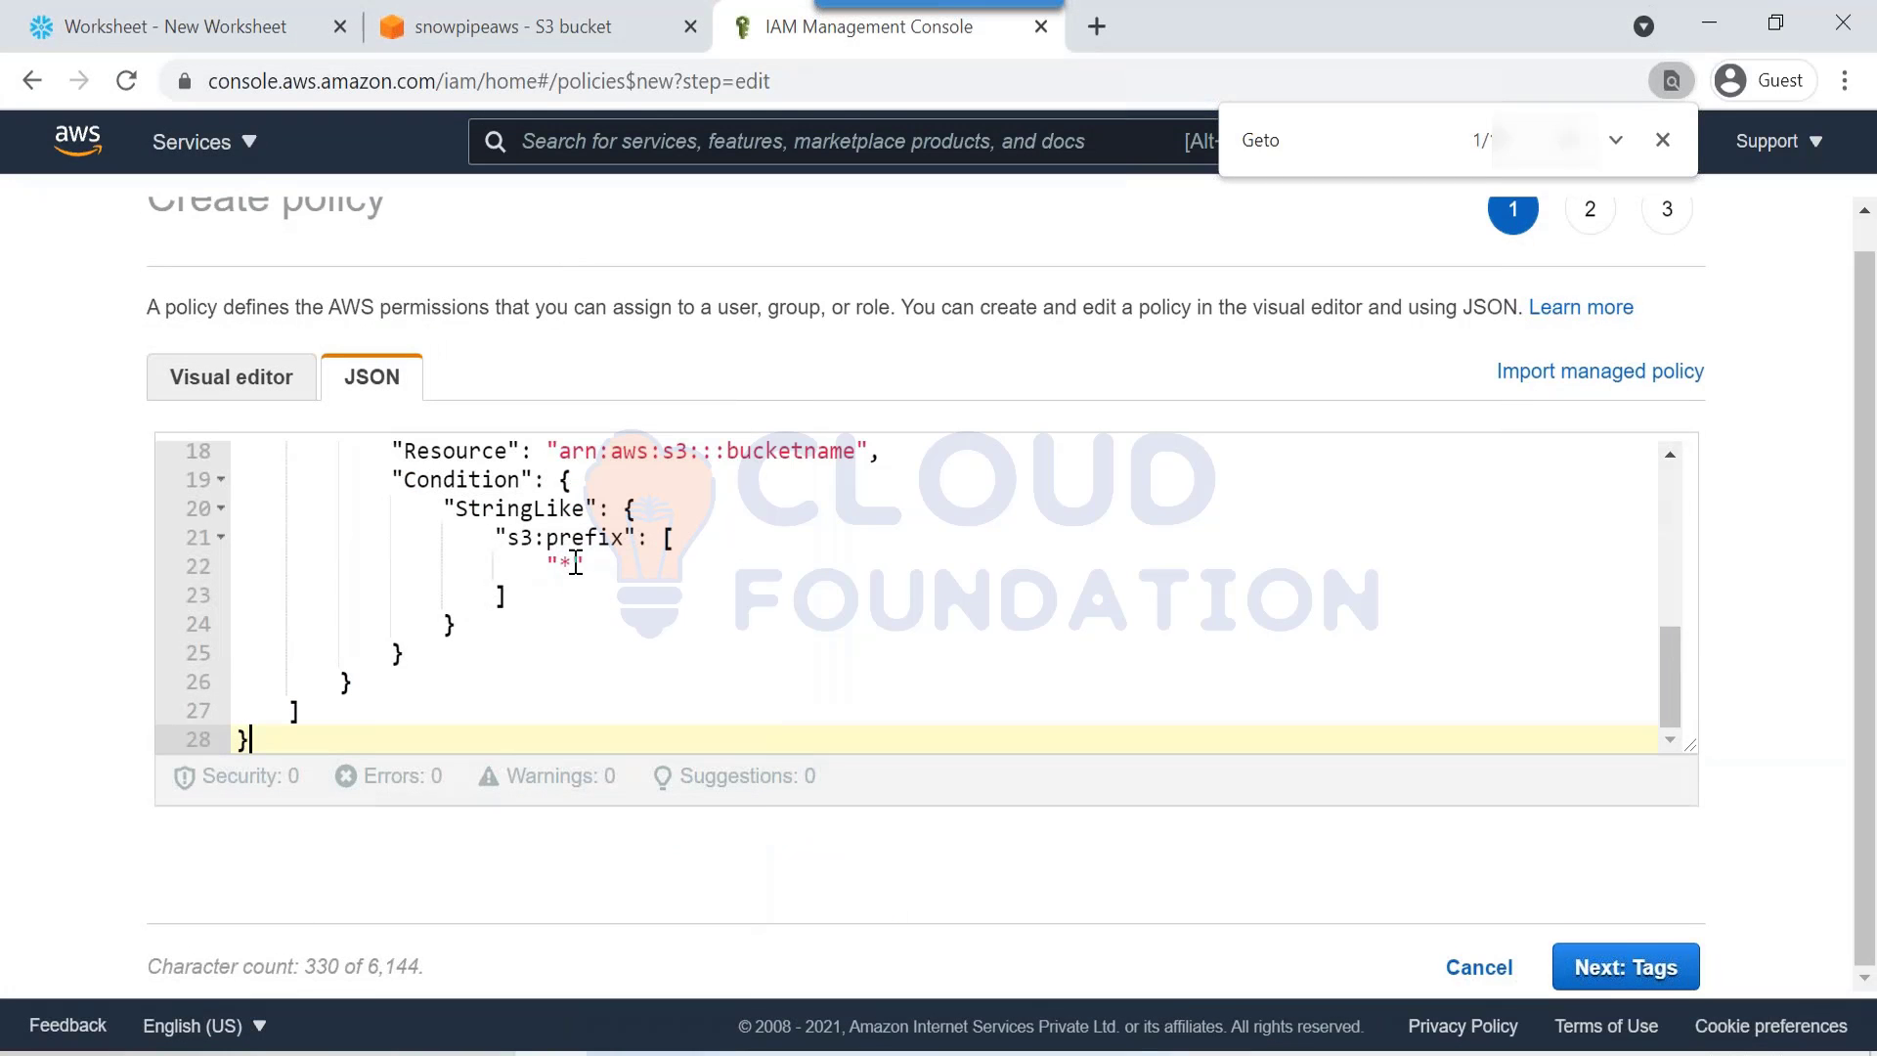
scroll(562, 551, up, 5)
scroll(562, 551, down, 1)
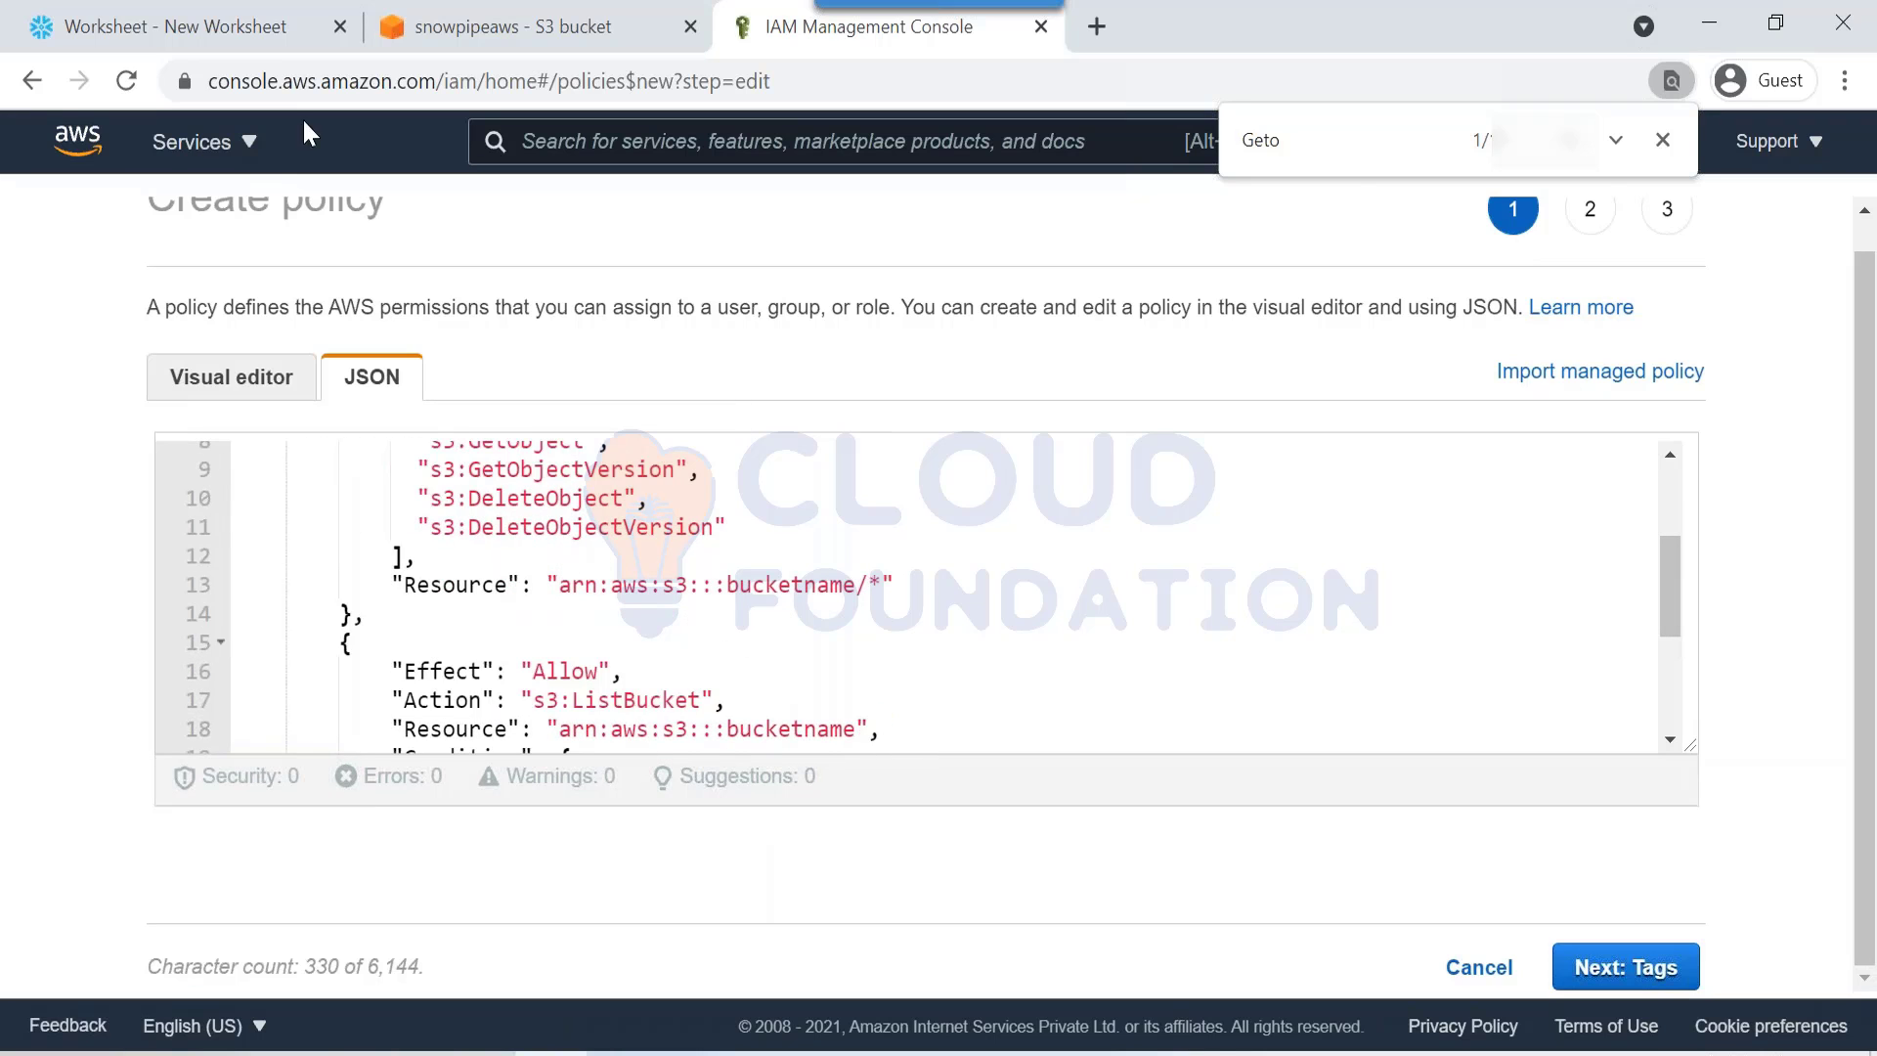
Step: Paste snowpipeaws from the Snowflake worksheet over 'bucketname' on lines 13 and 18
click(269, 22)
double_click(782, 399)
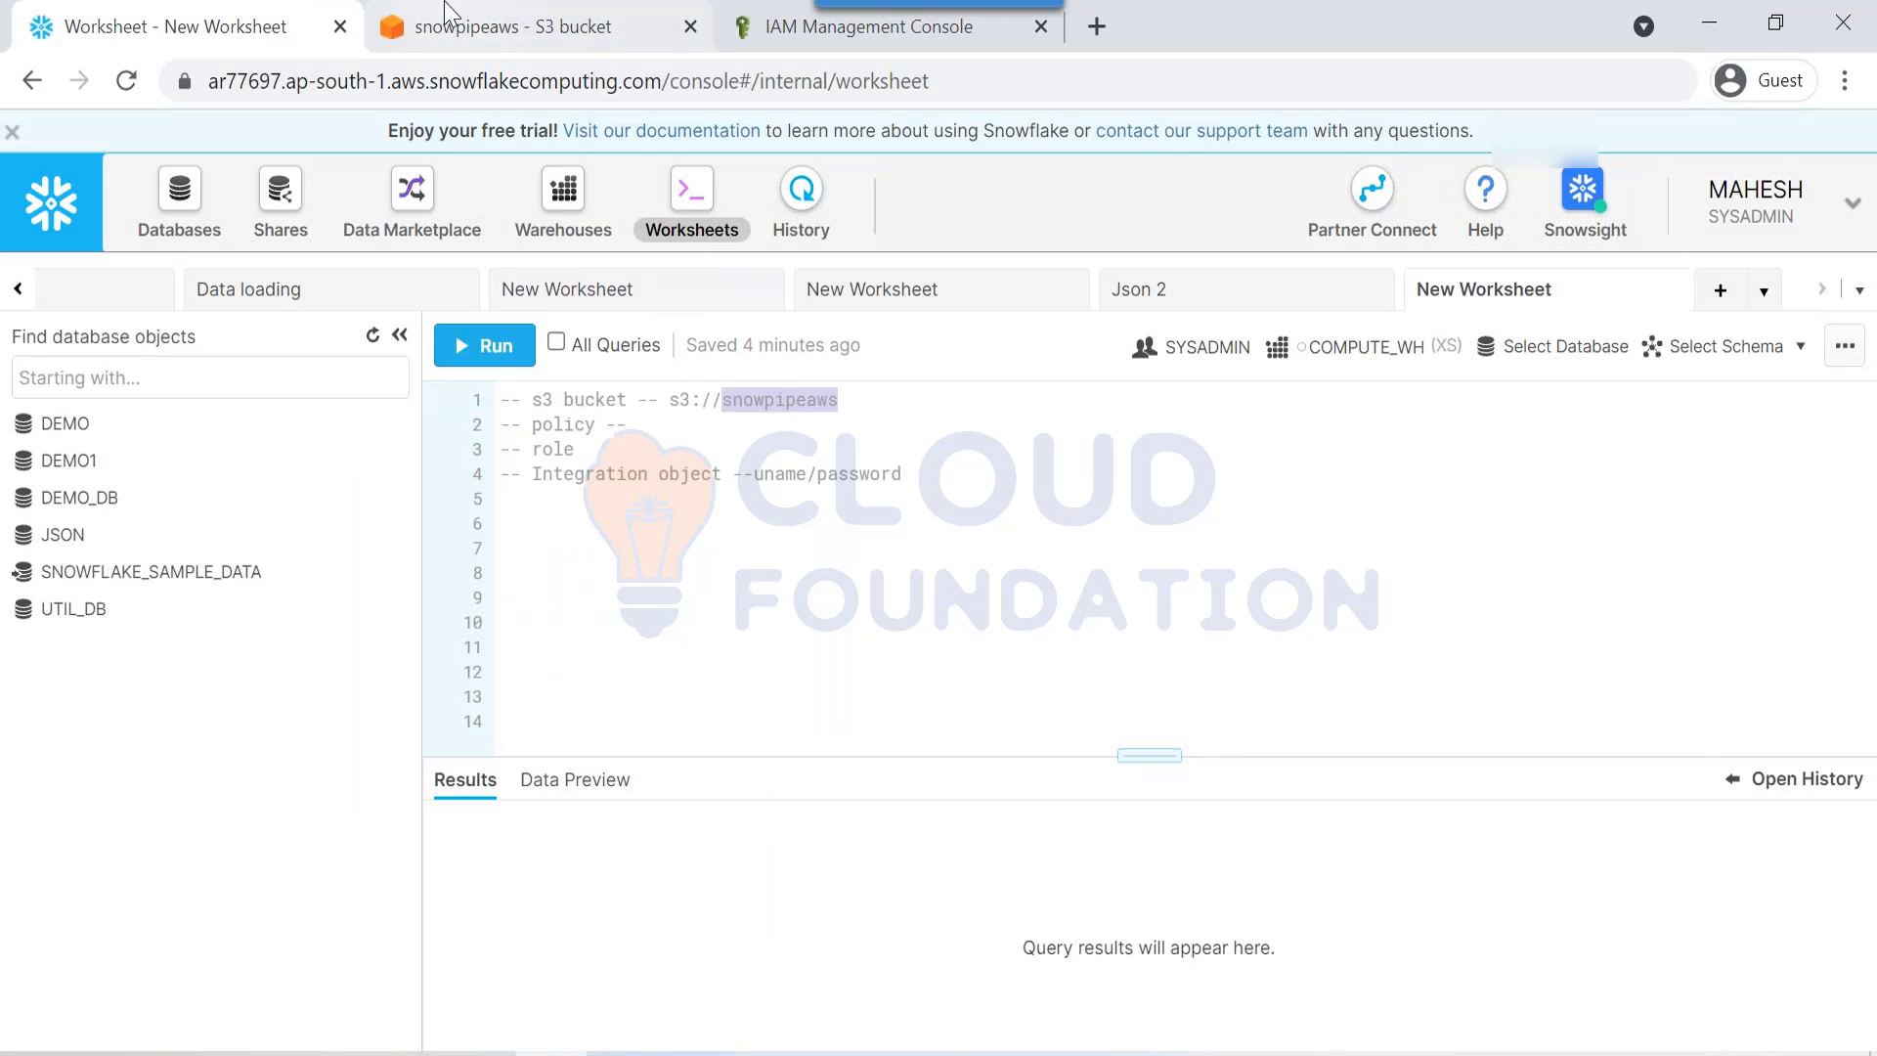
click(440, 39)
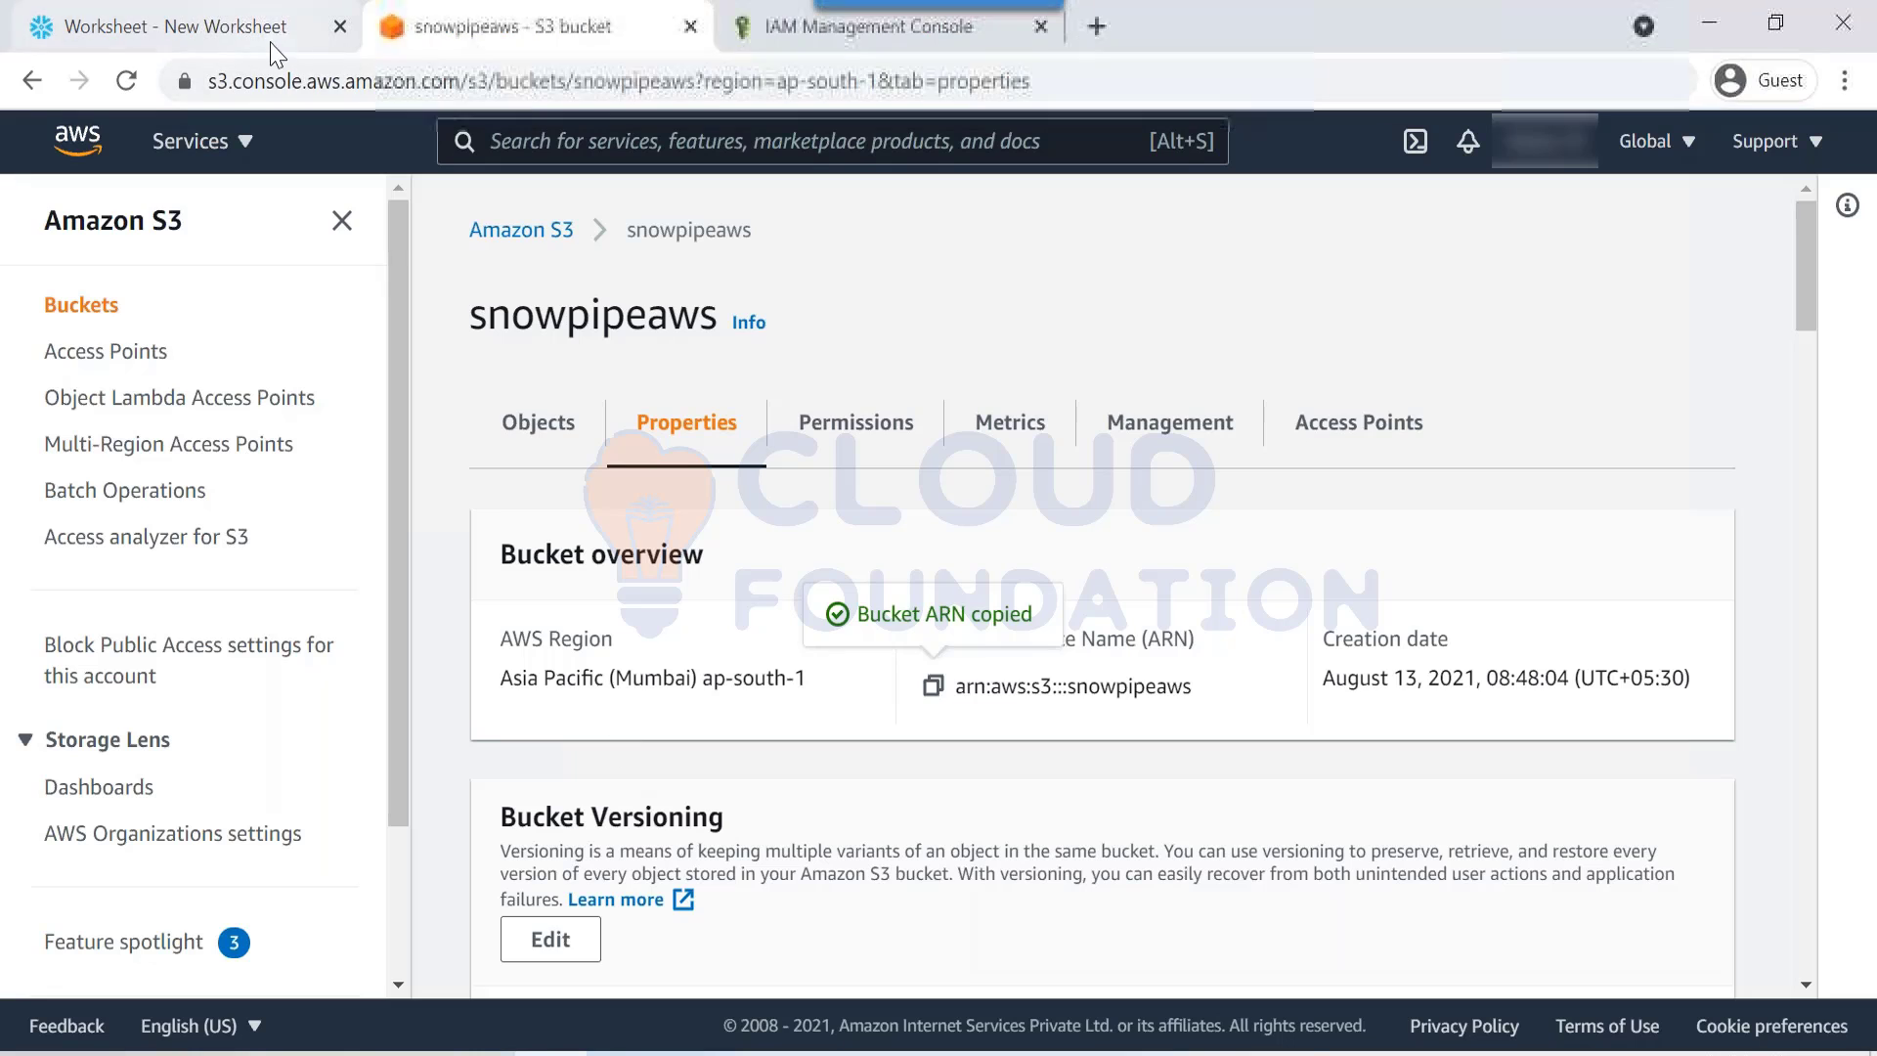
click(831, 29)
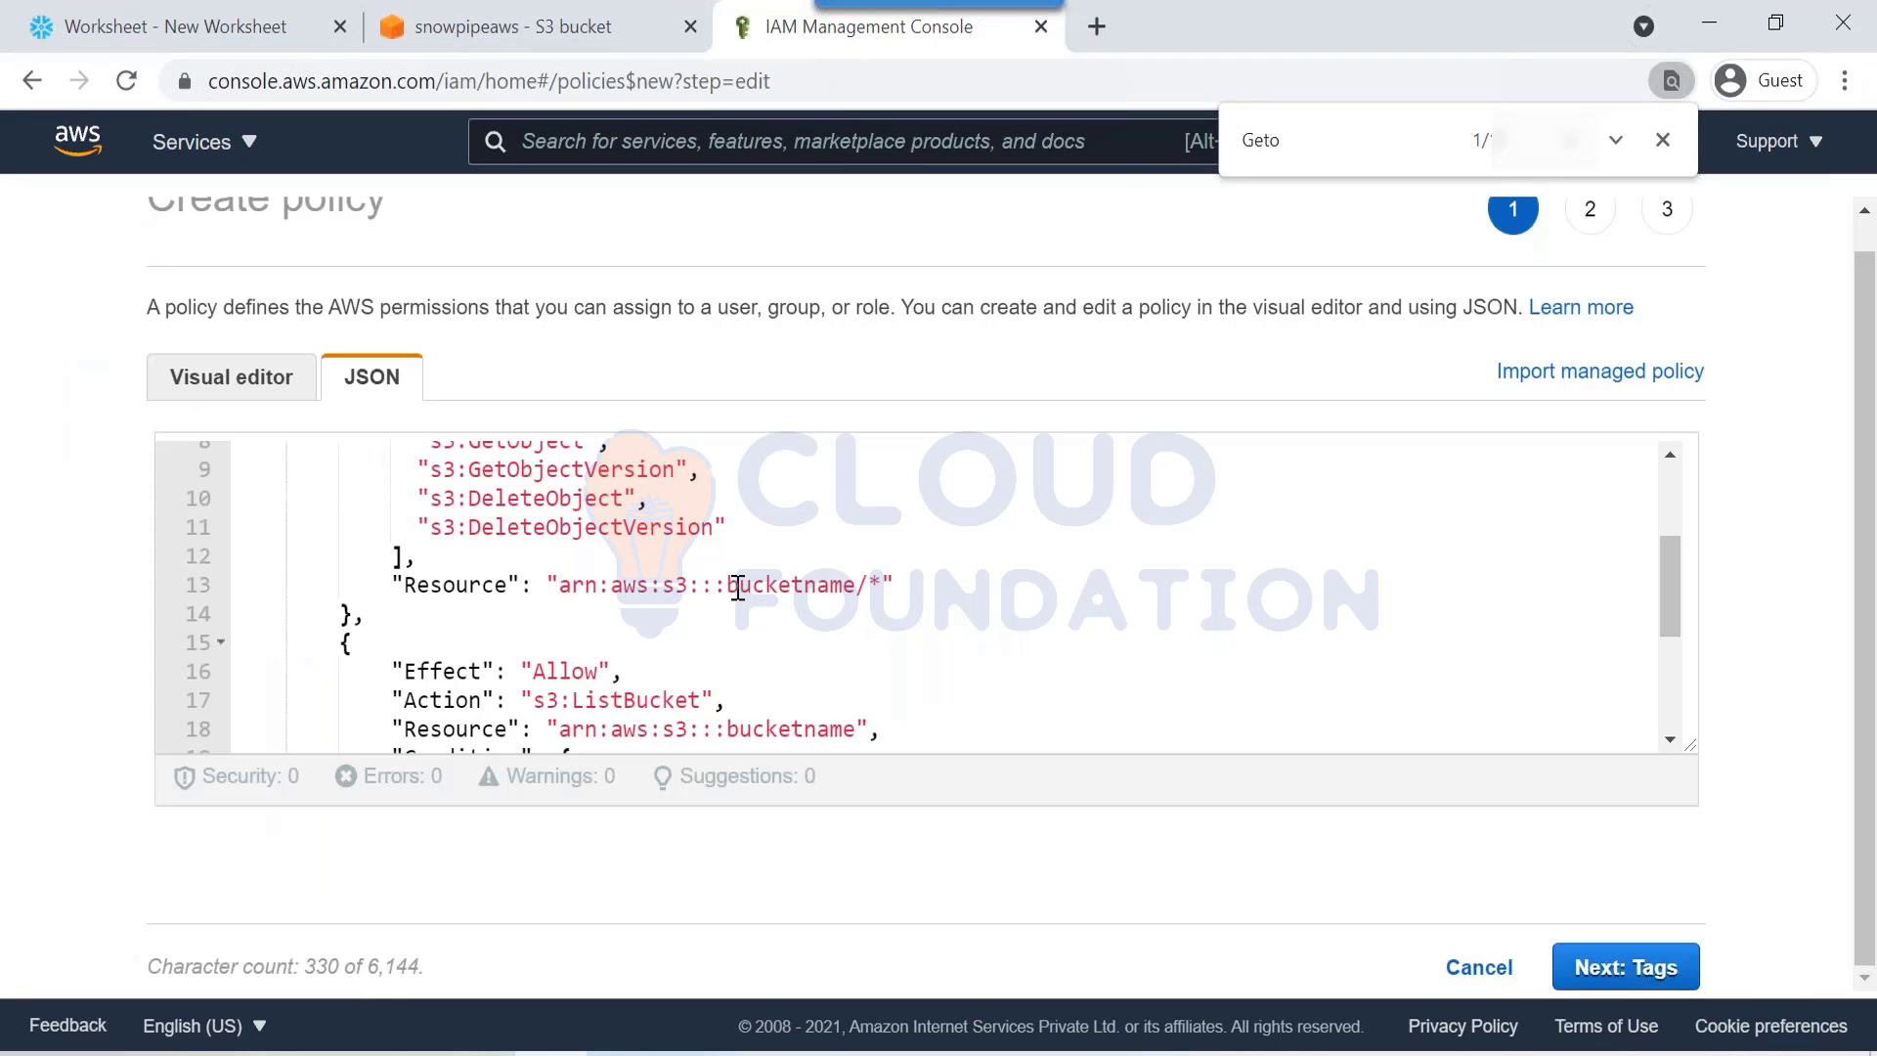
drag(728, 585, 857, 583)
key(ctrl+v)
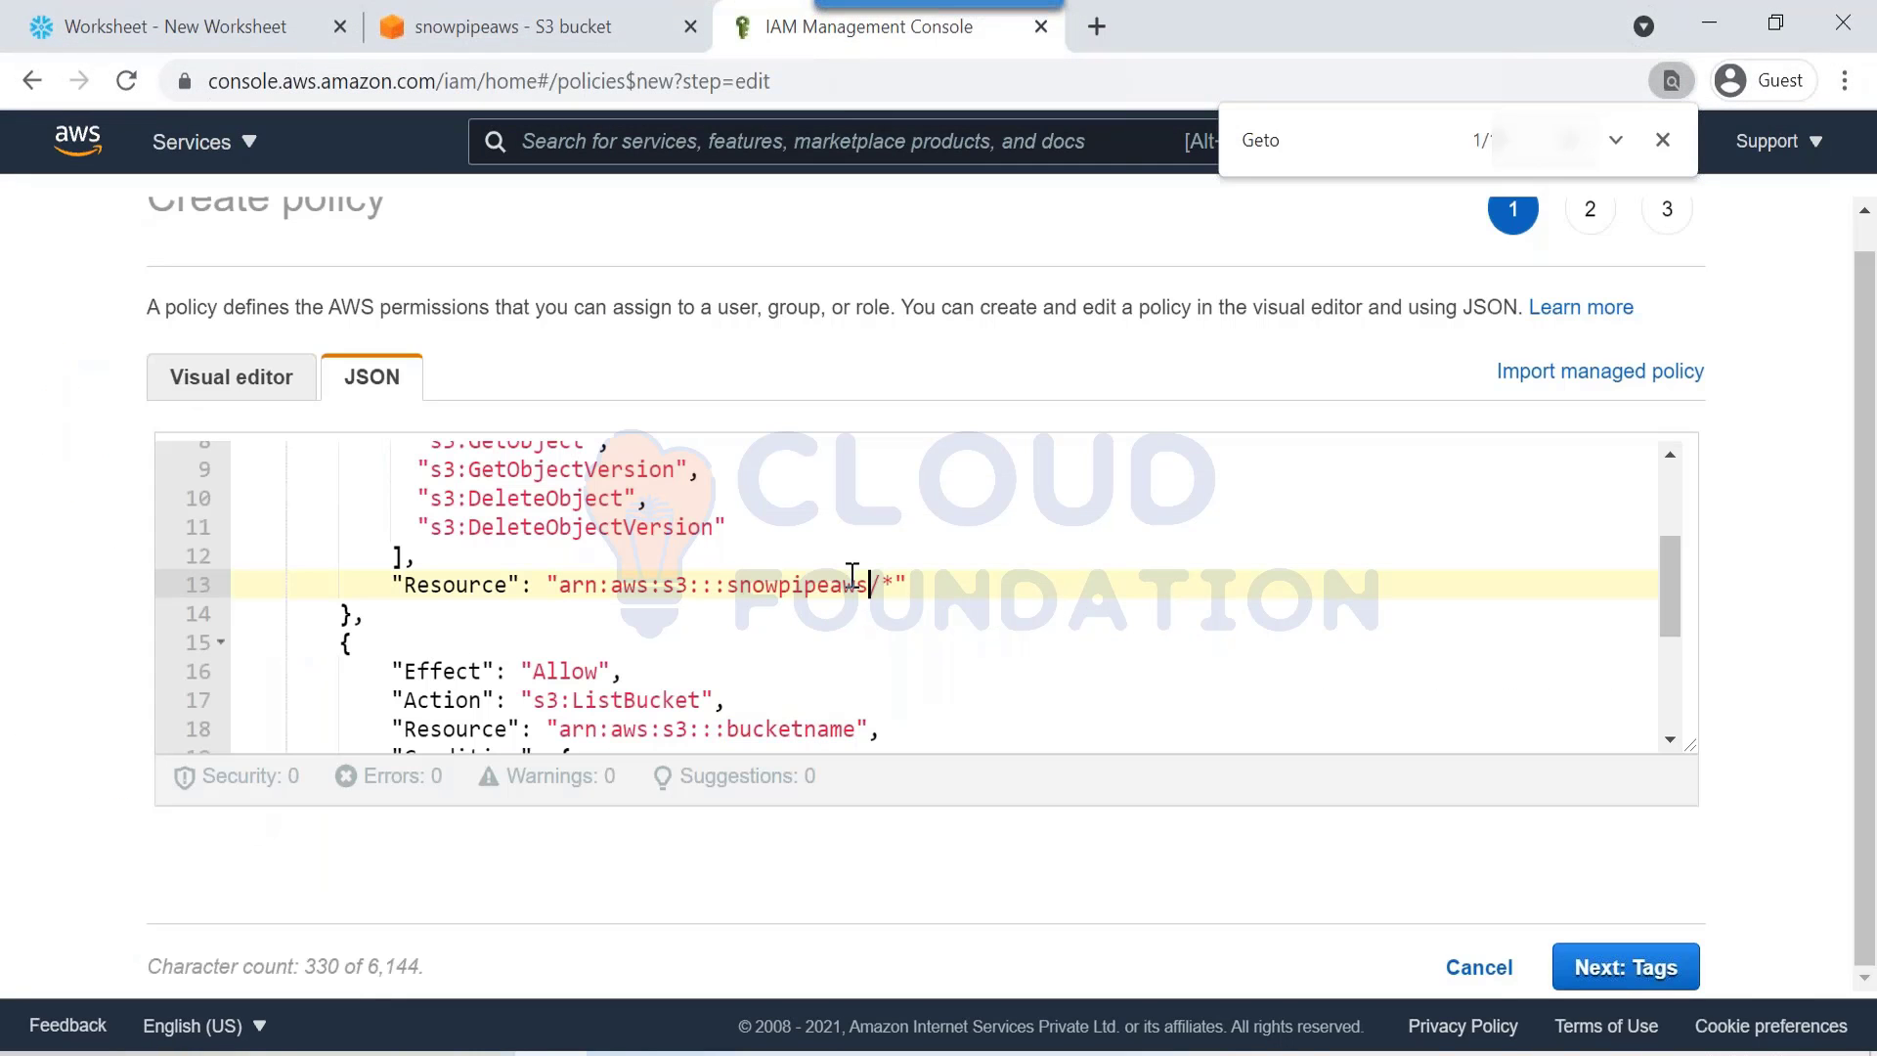
drag(727, 729, 857, 731)
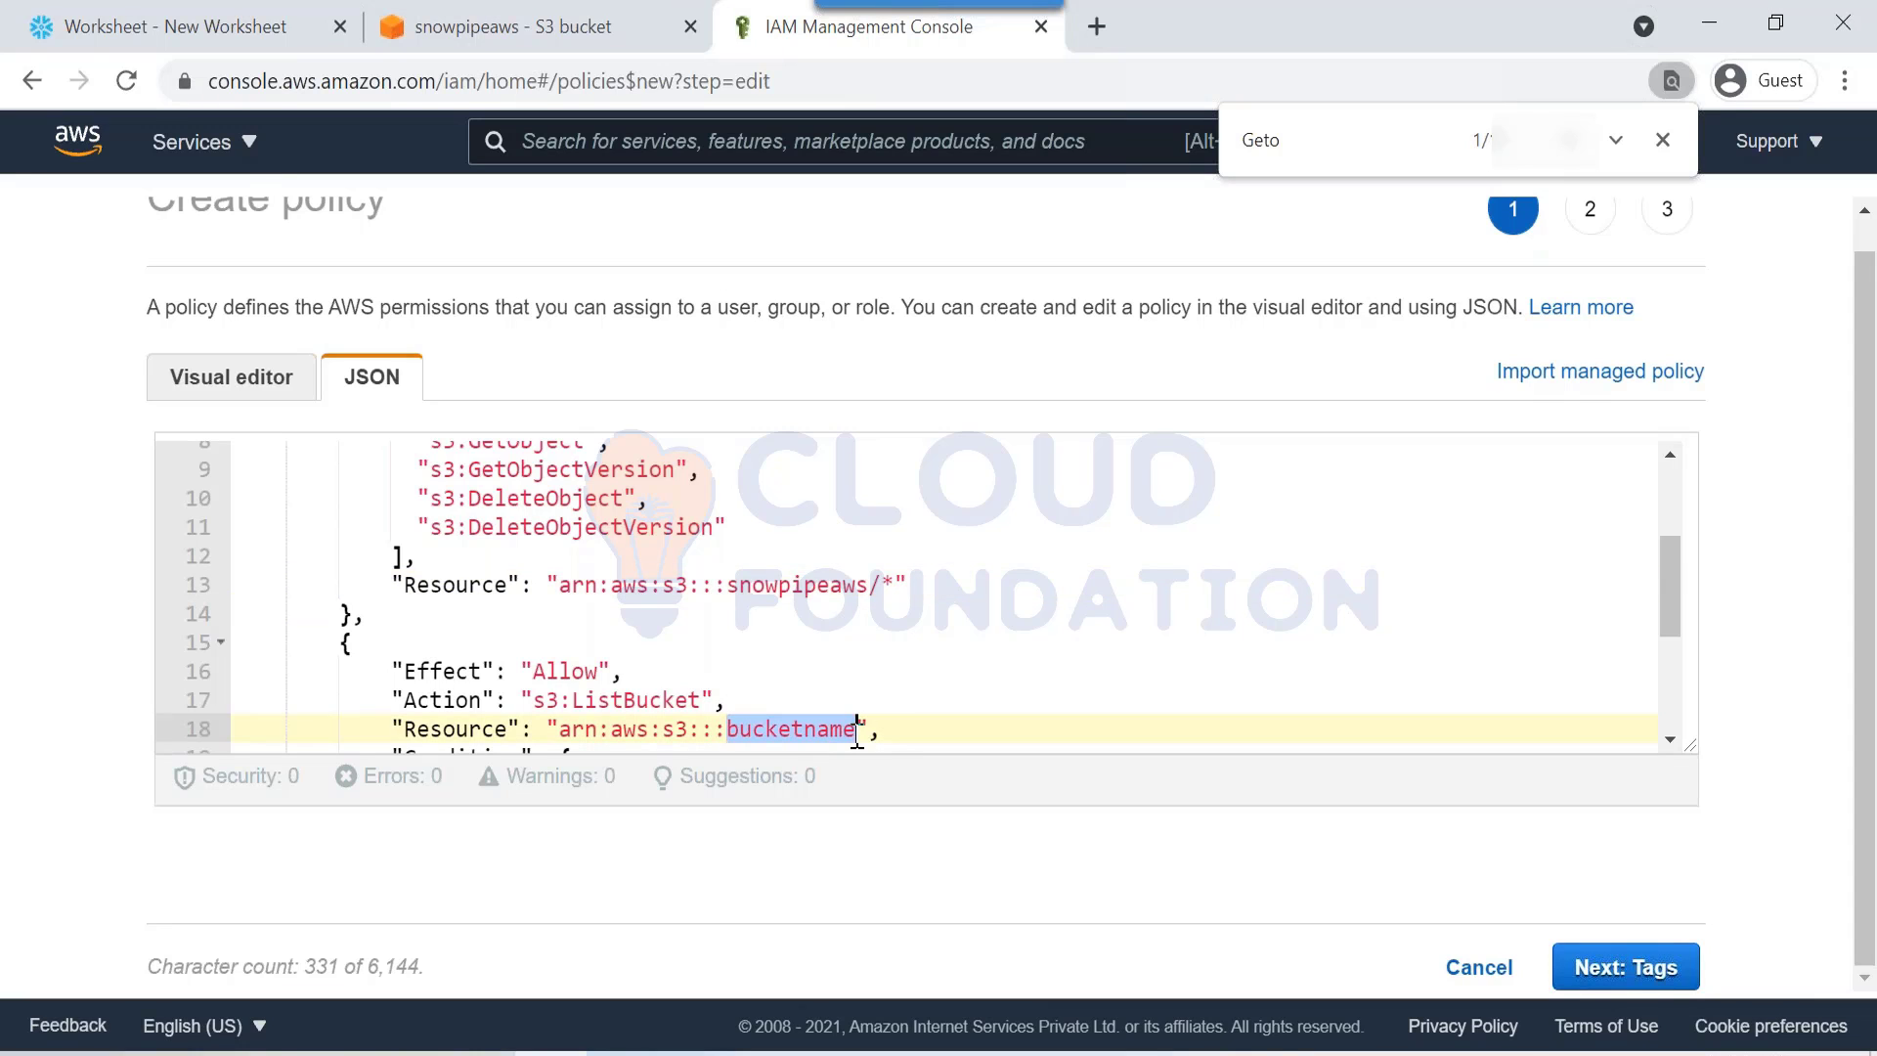
key(ctrl+v)
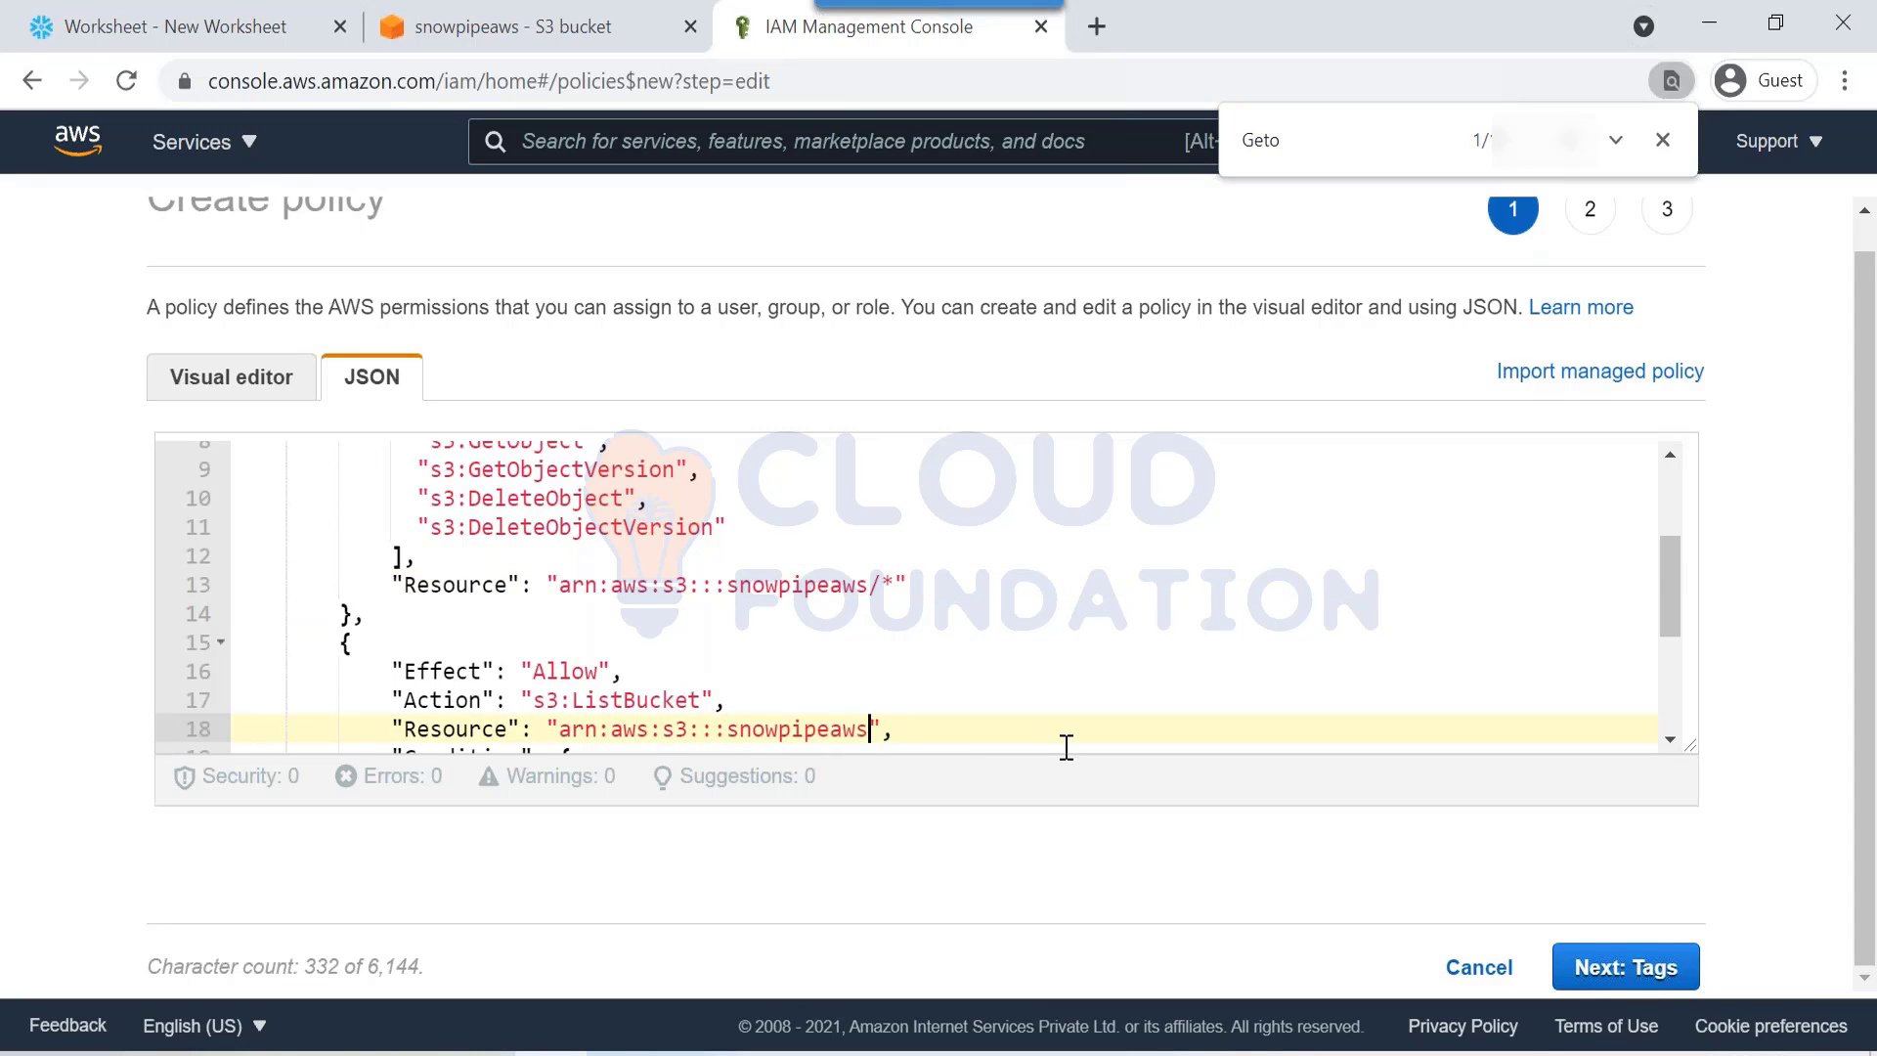
Step: Skip through Tags, name the policy snowpipe_policy1 on Review, and create it
click(1615, 968)
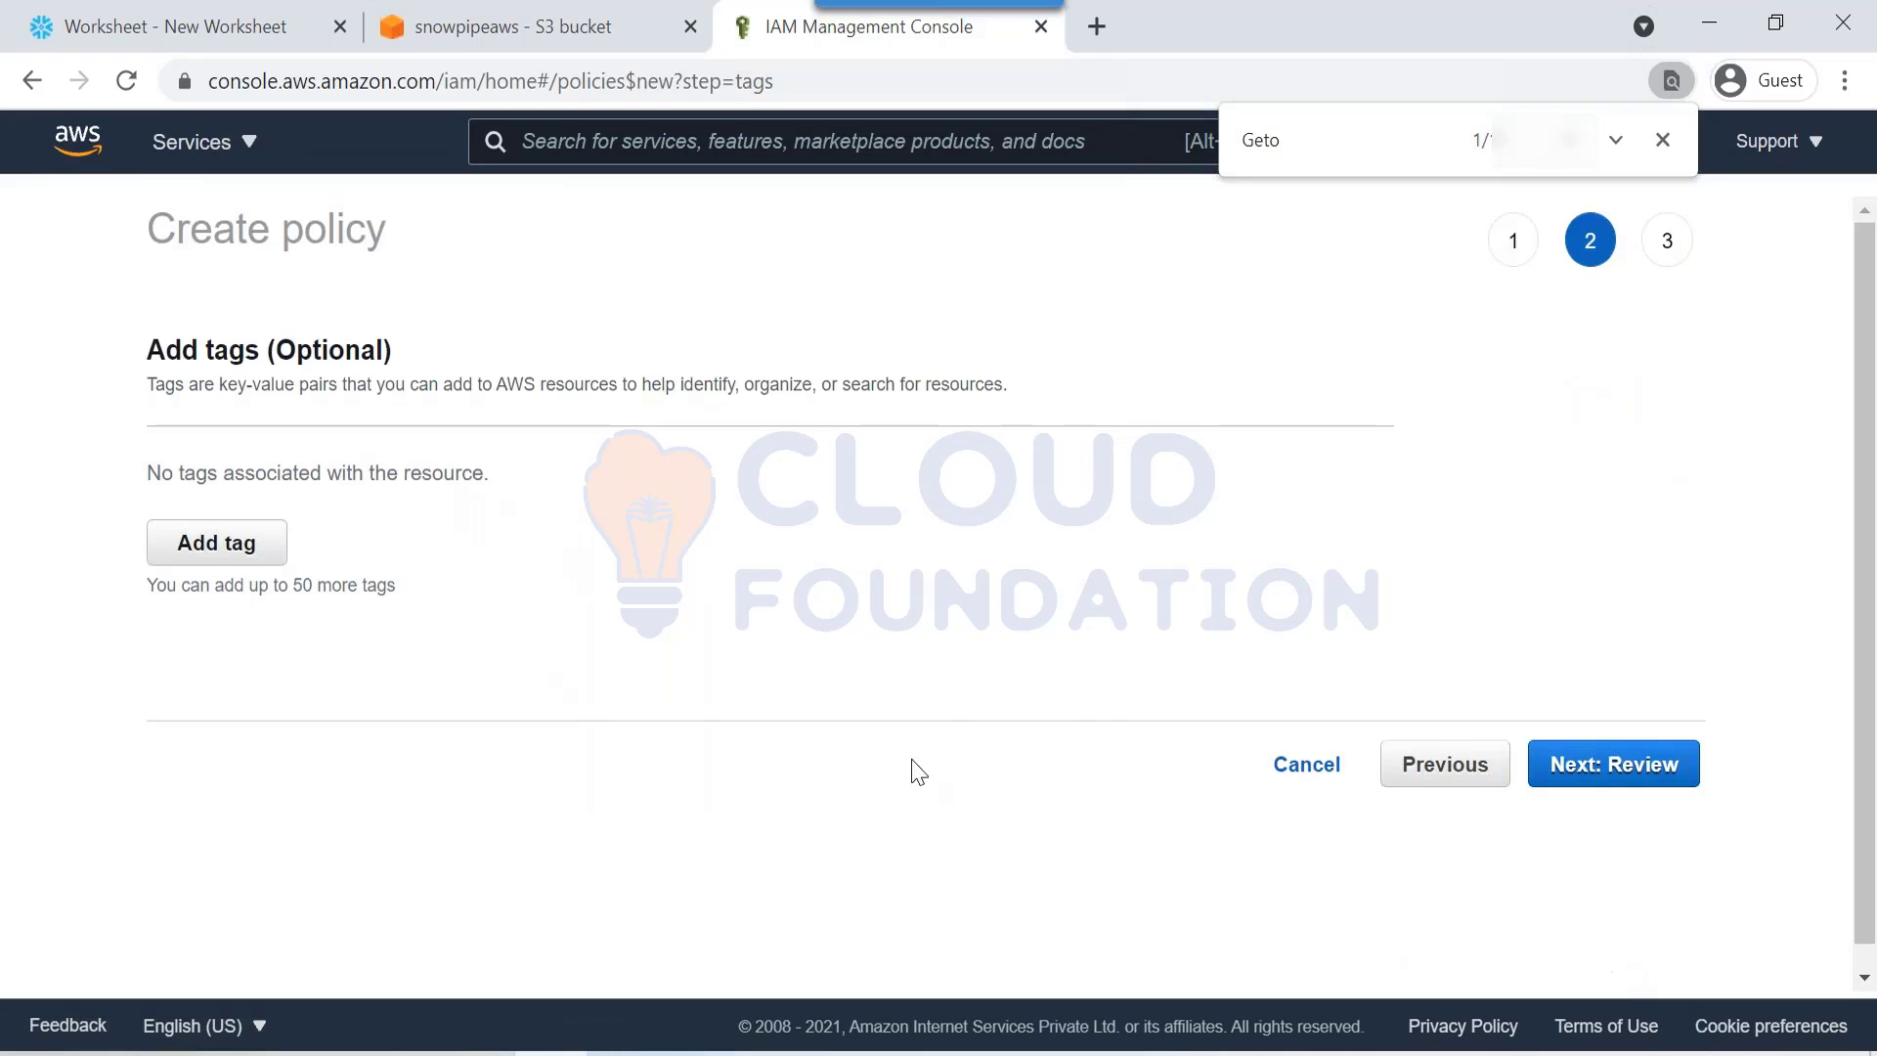
click(1604, 779)
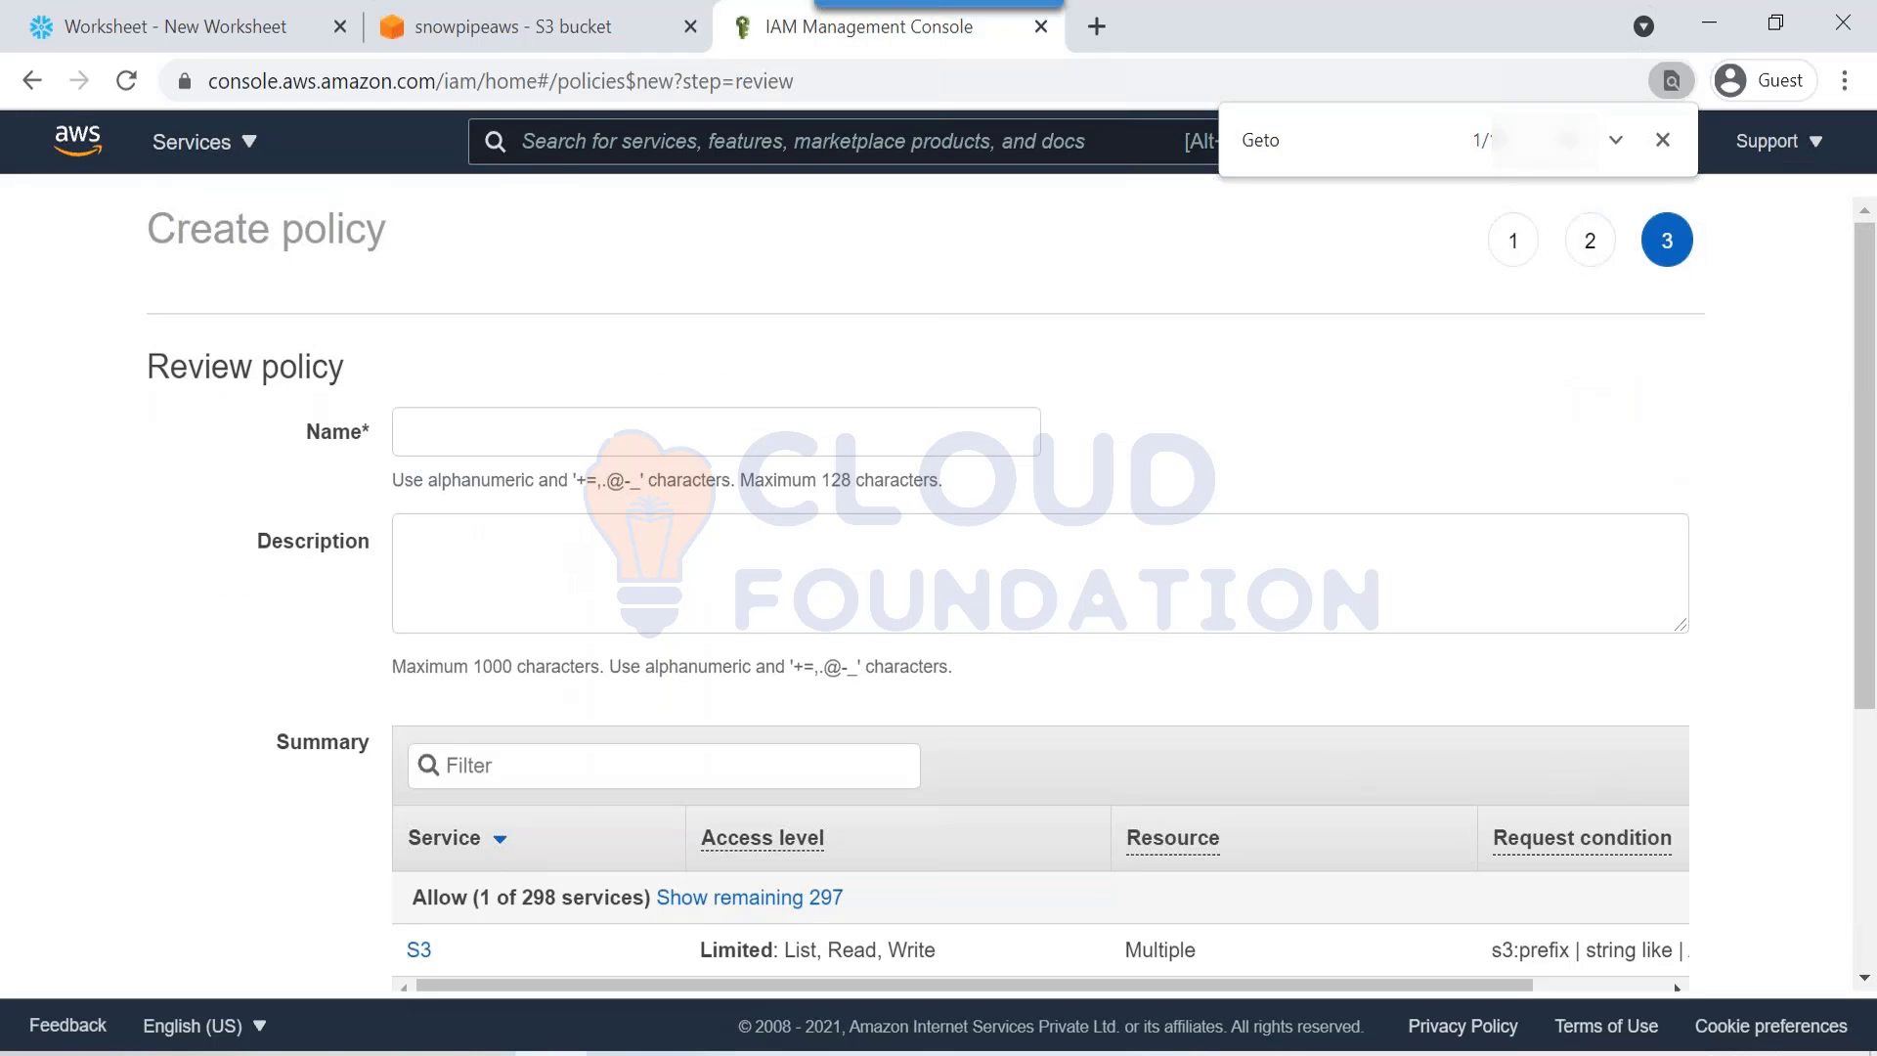
click(636, 445)
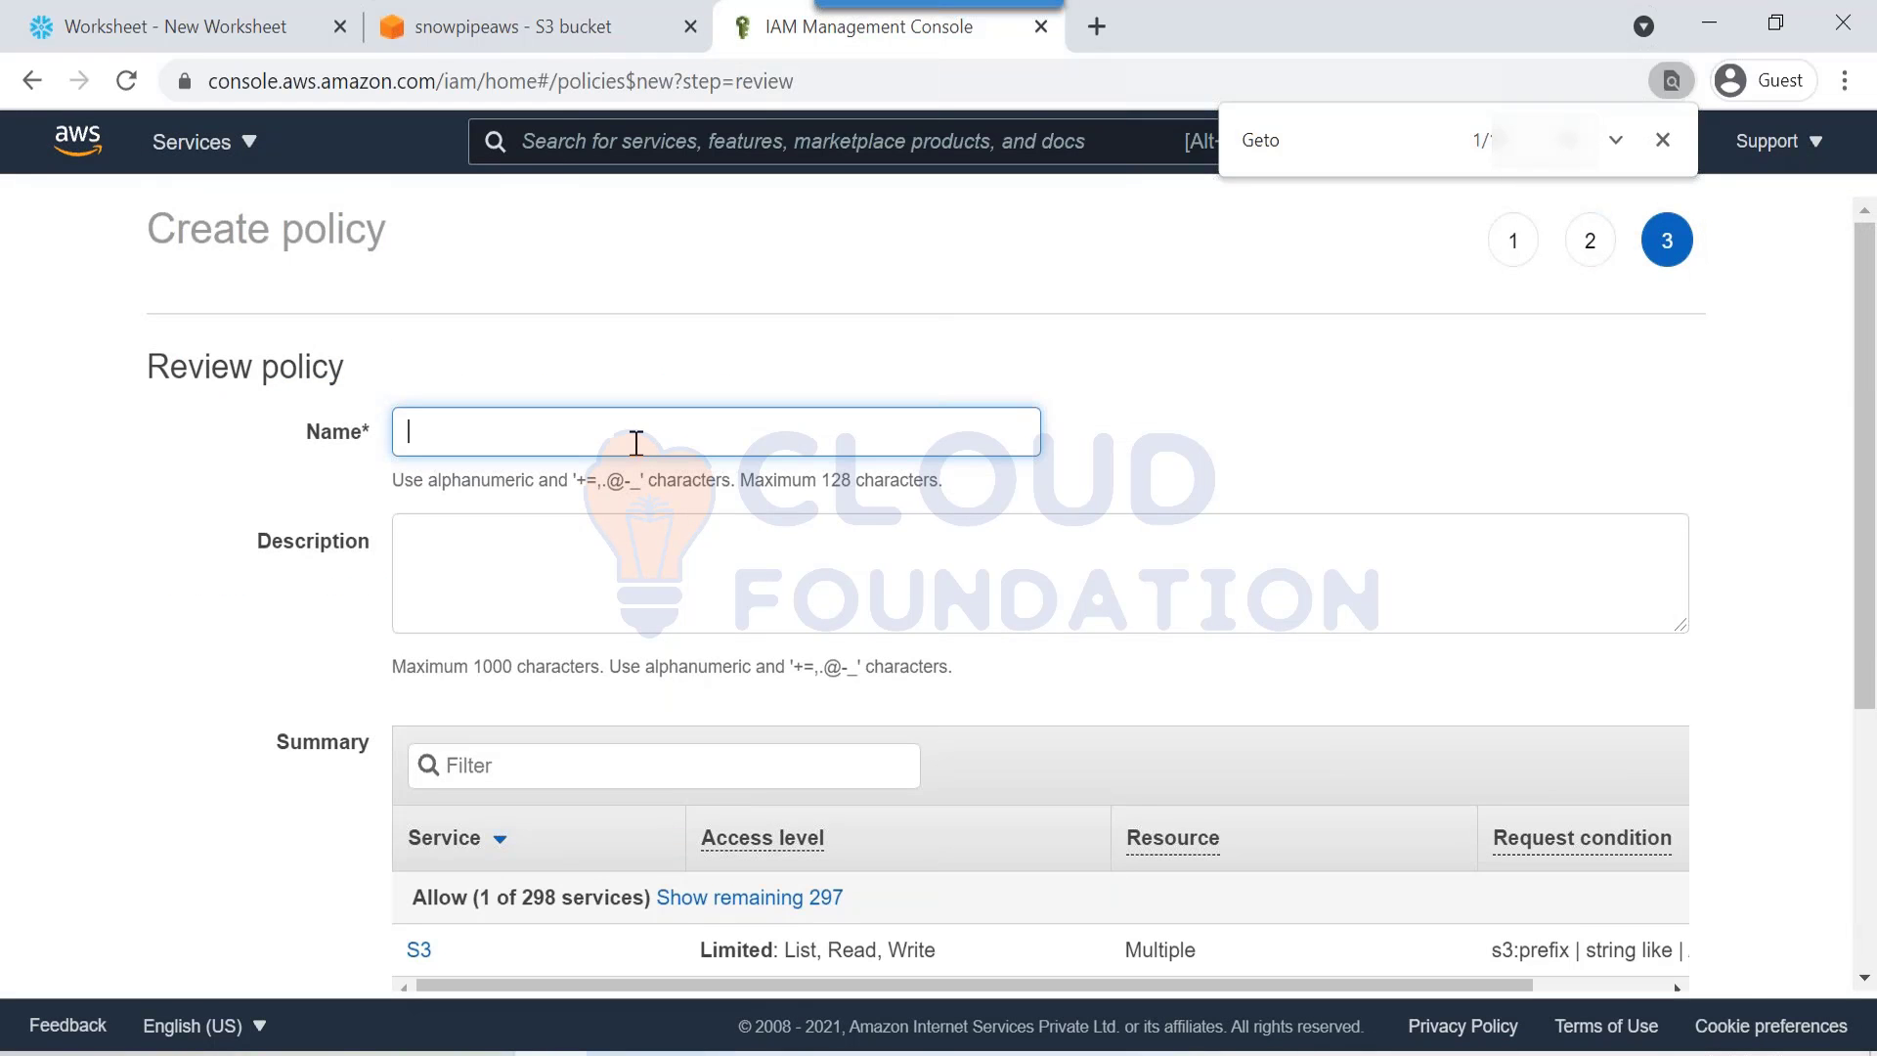
text(snowpipe_policy1)
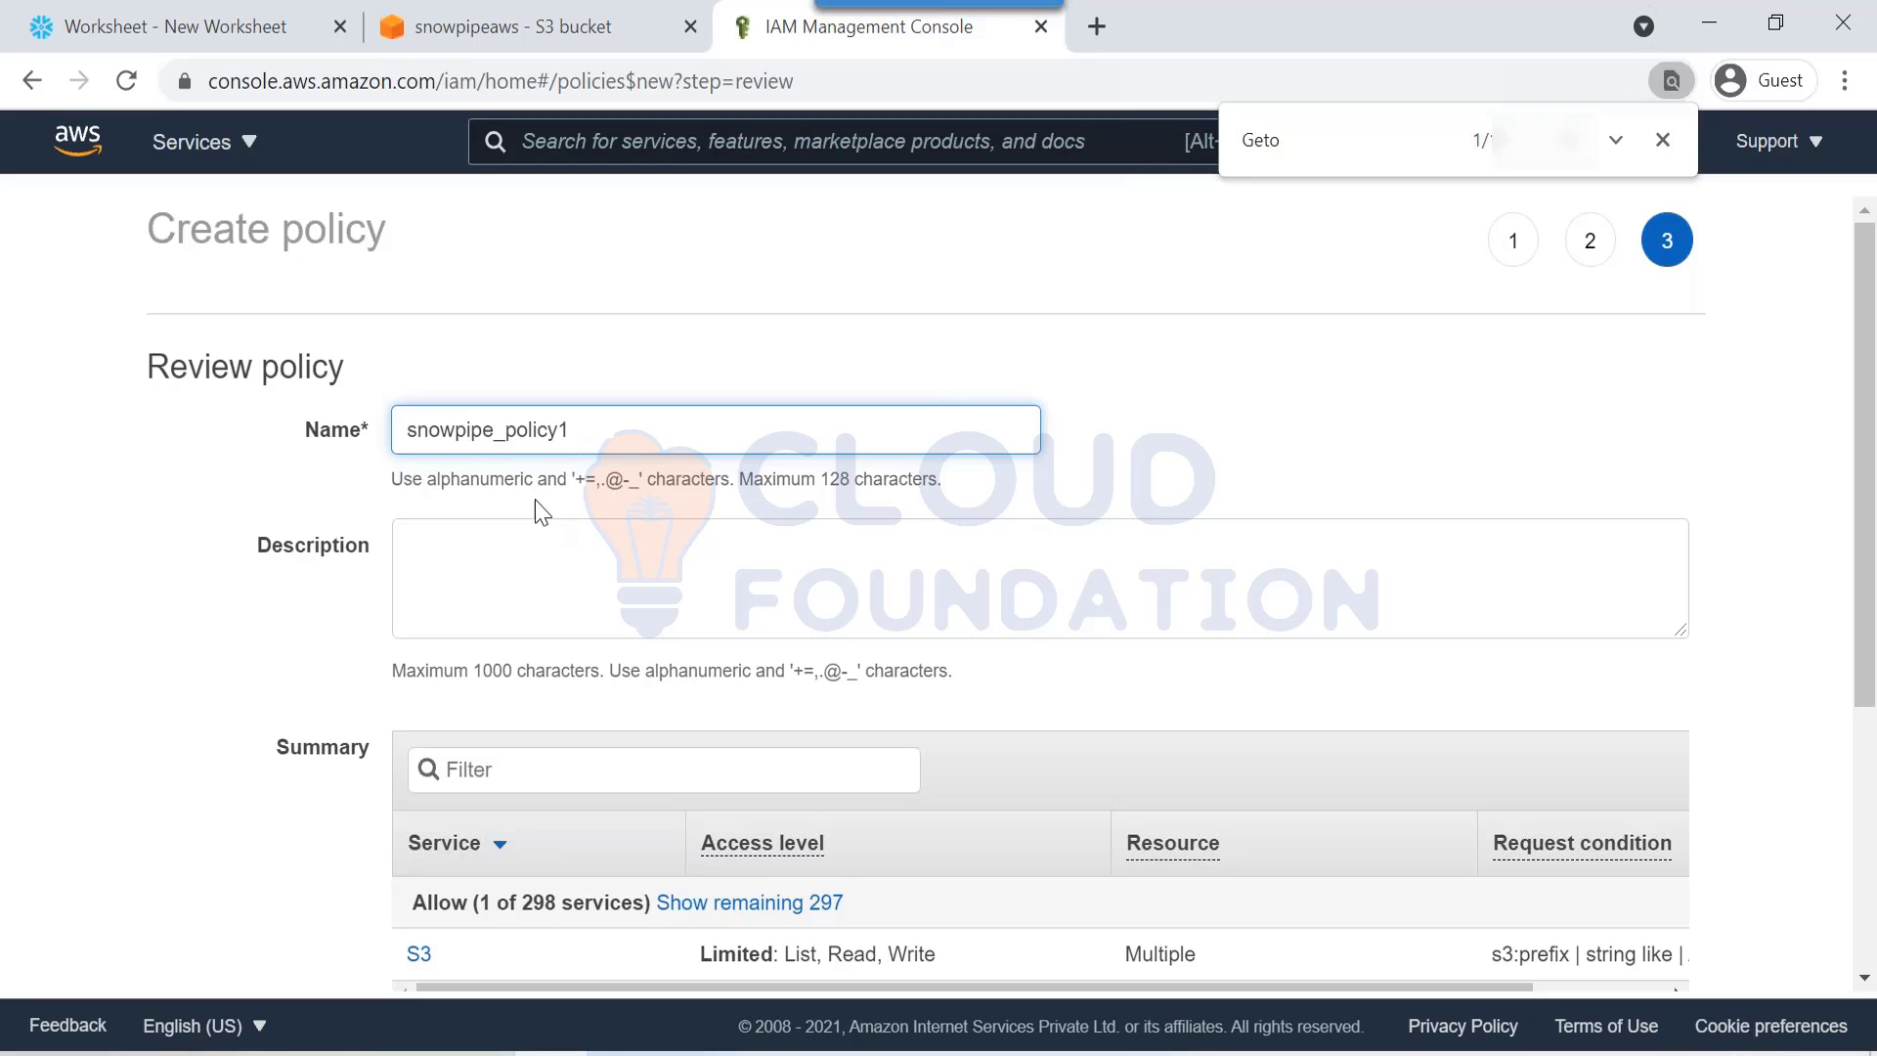
scroll(684, 567, down, 5)
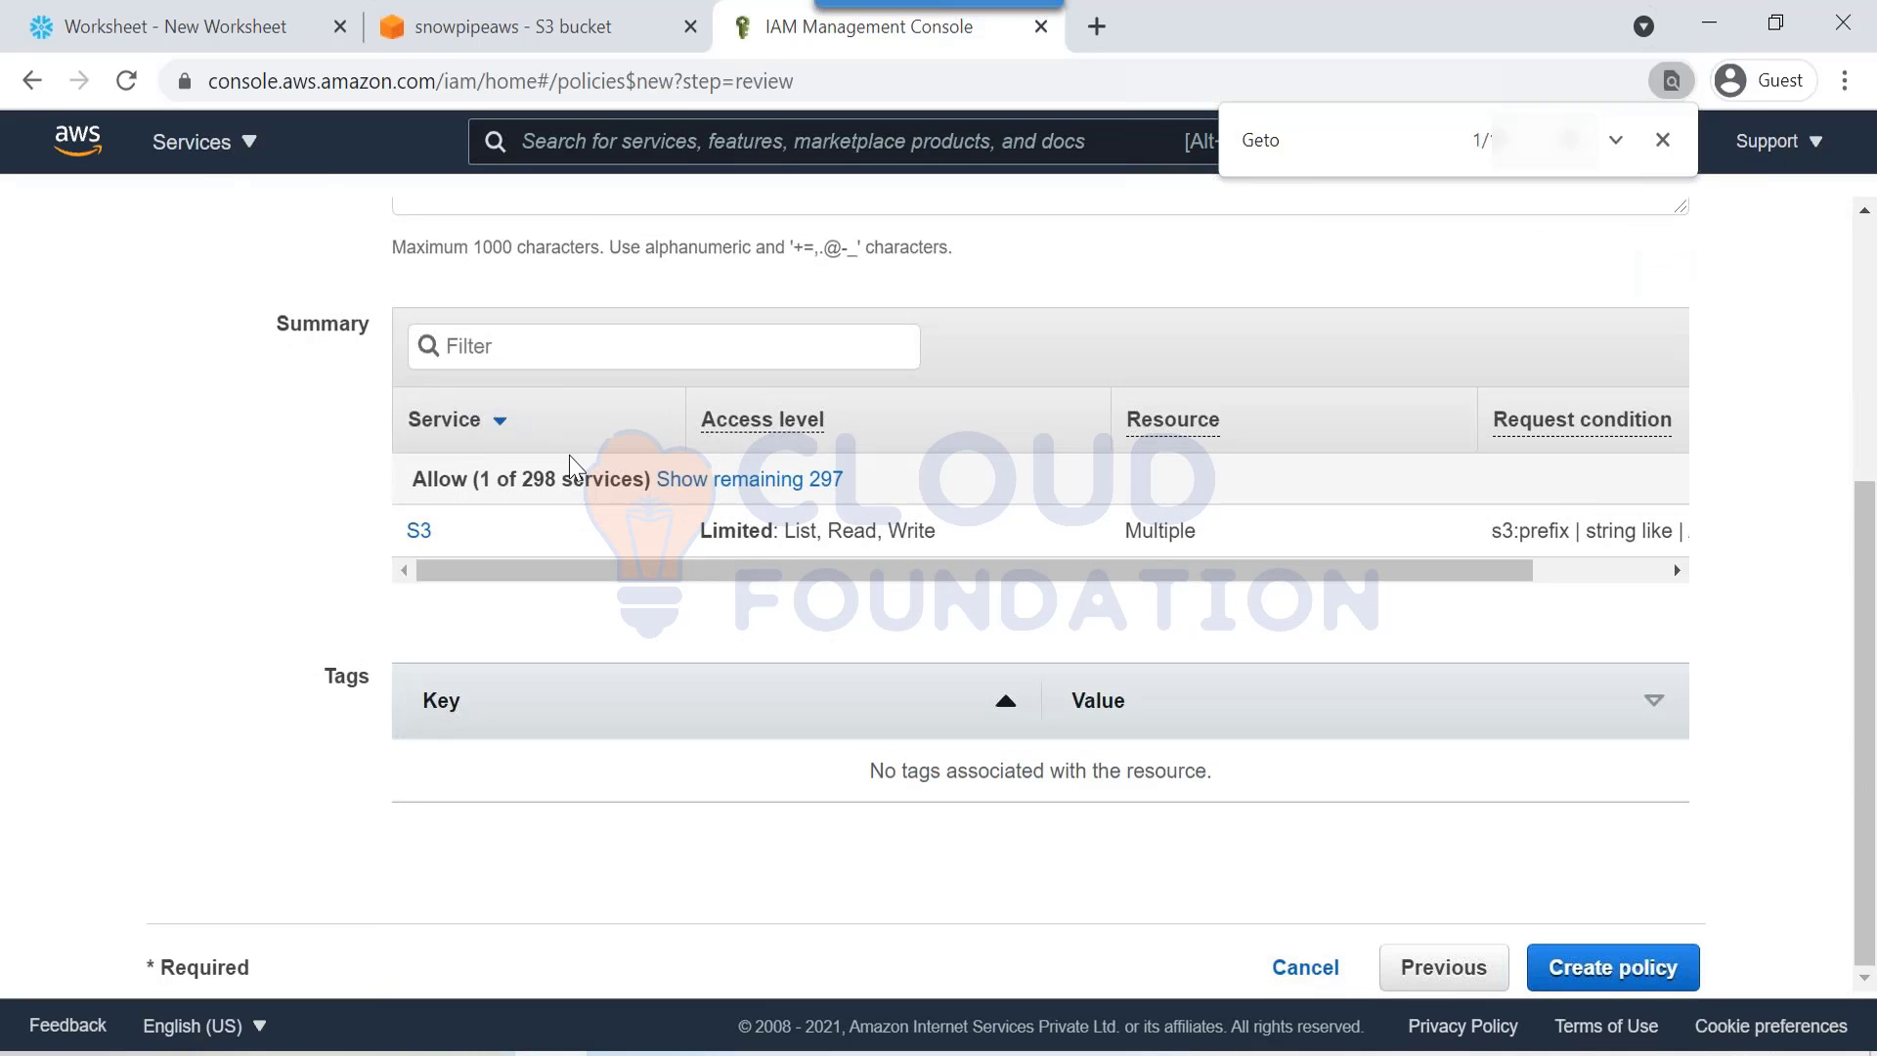
drag(534, 473, 552, 477)
double_click(484, 478)
click(1626, 983)
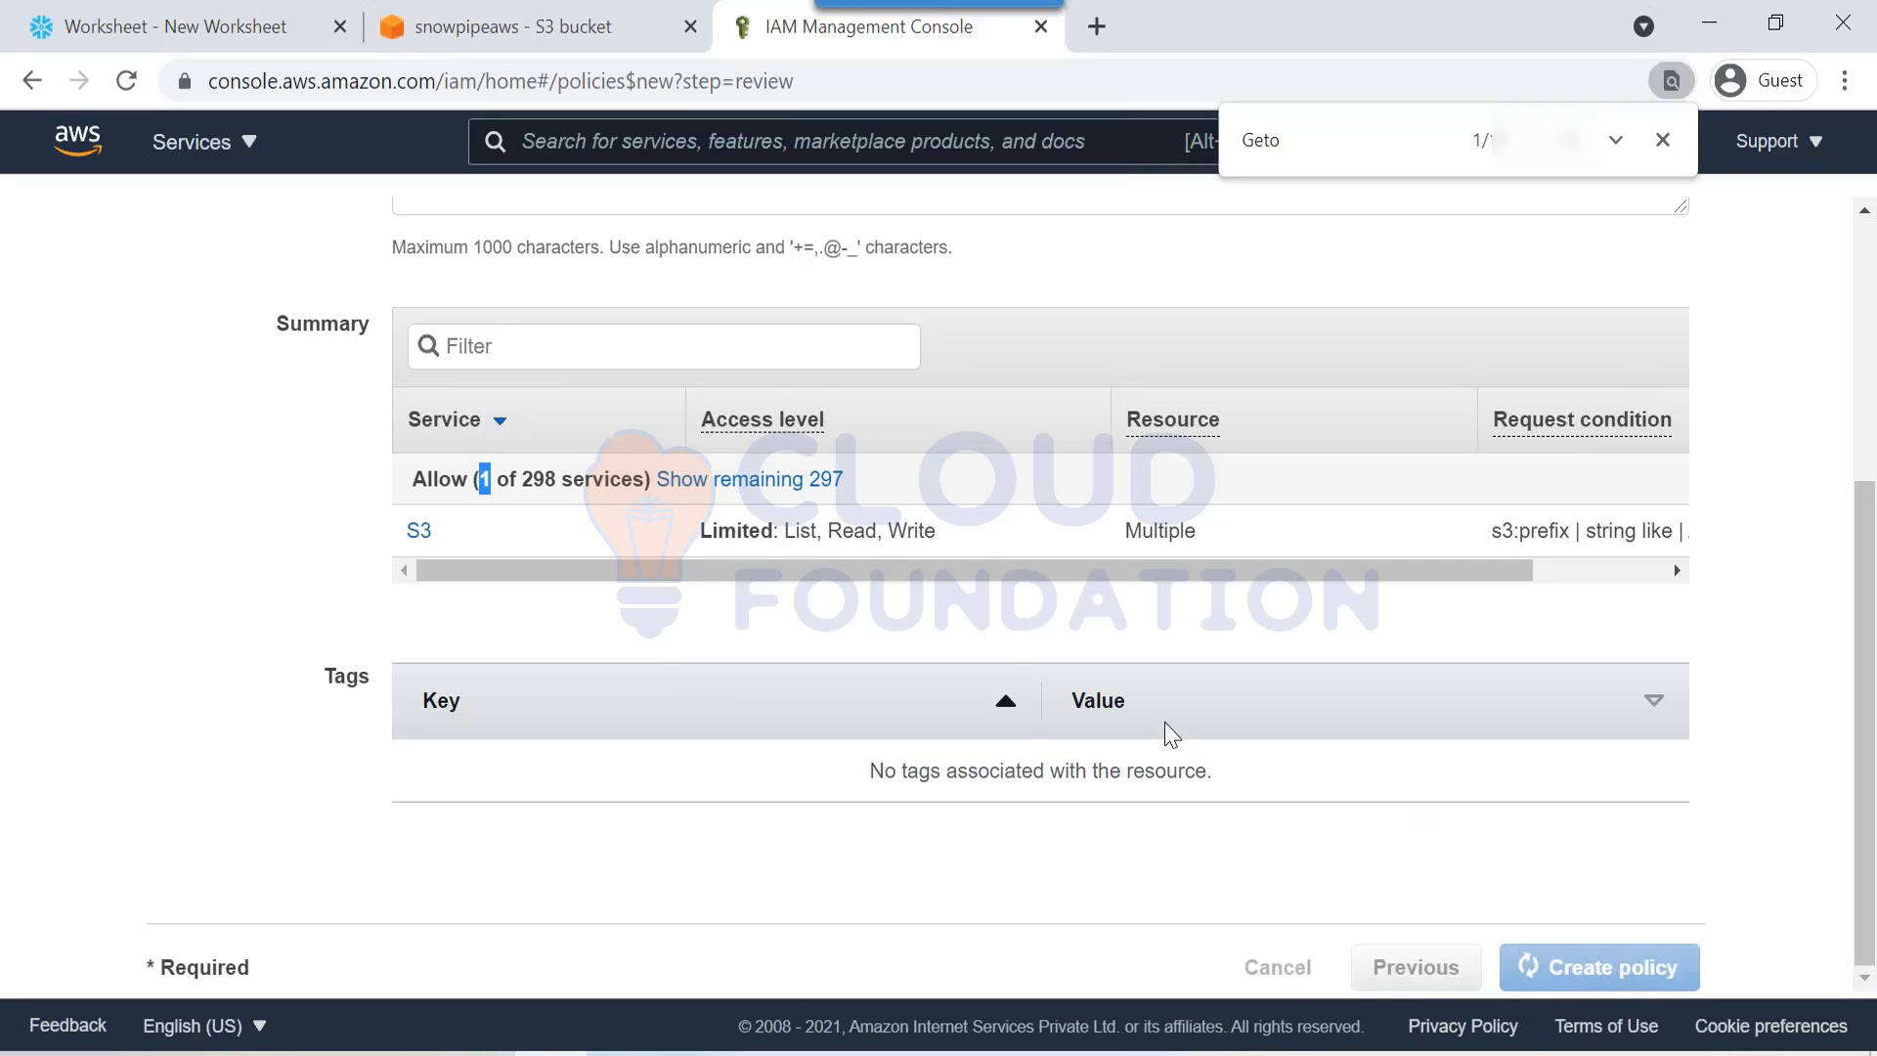
Step: Append snowpipe_policy1 to the policy note on line 2 of the Snowflake worksheet
key(ctrl+1)
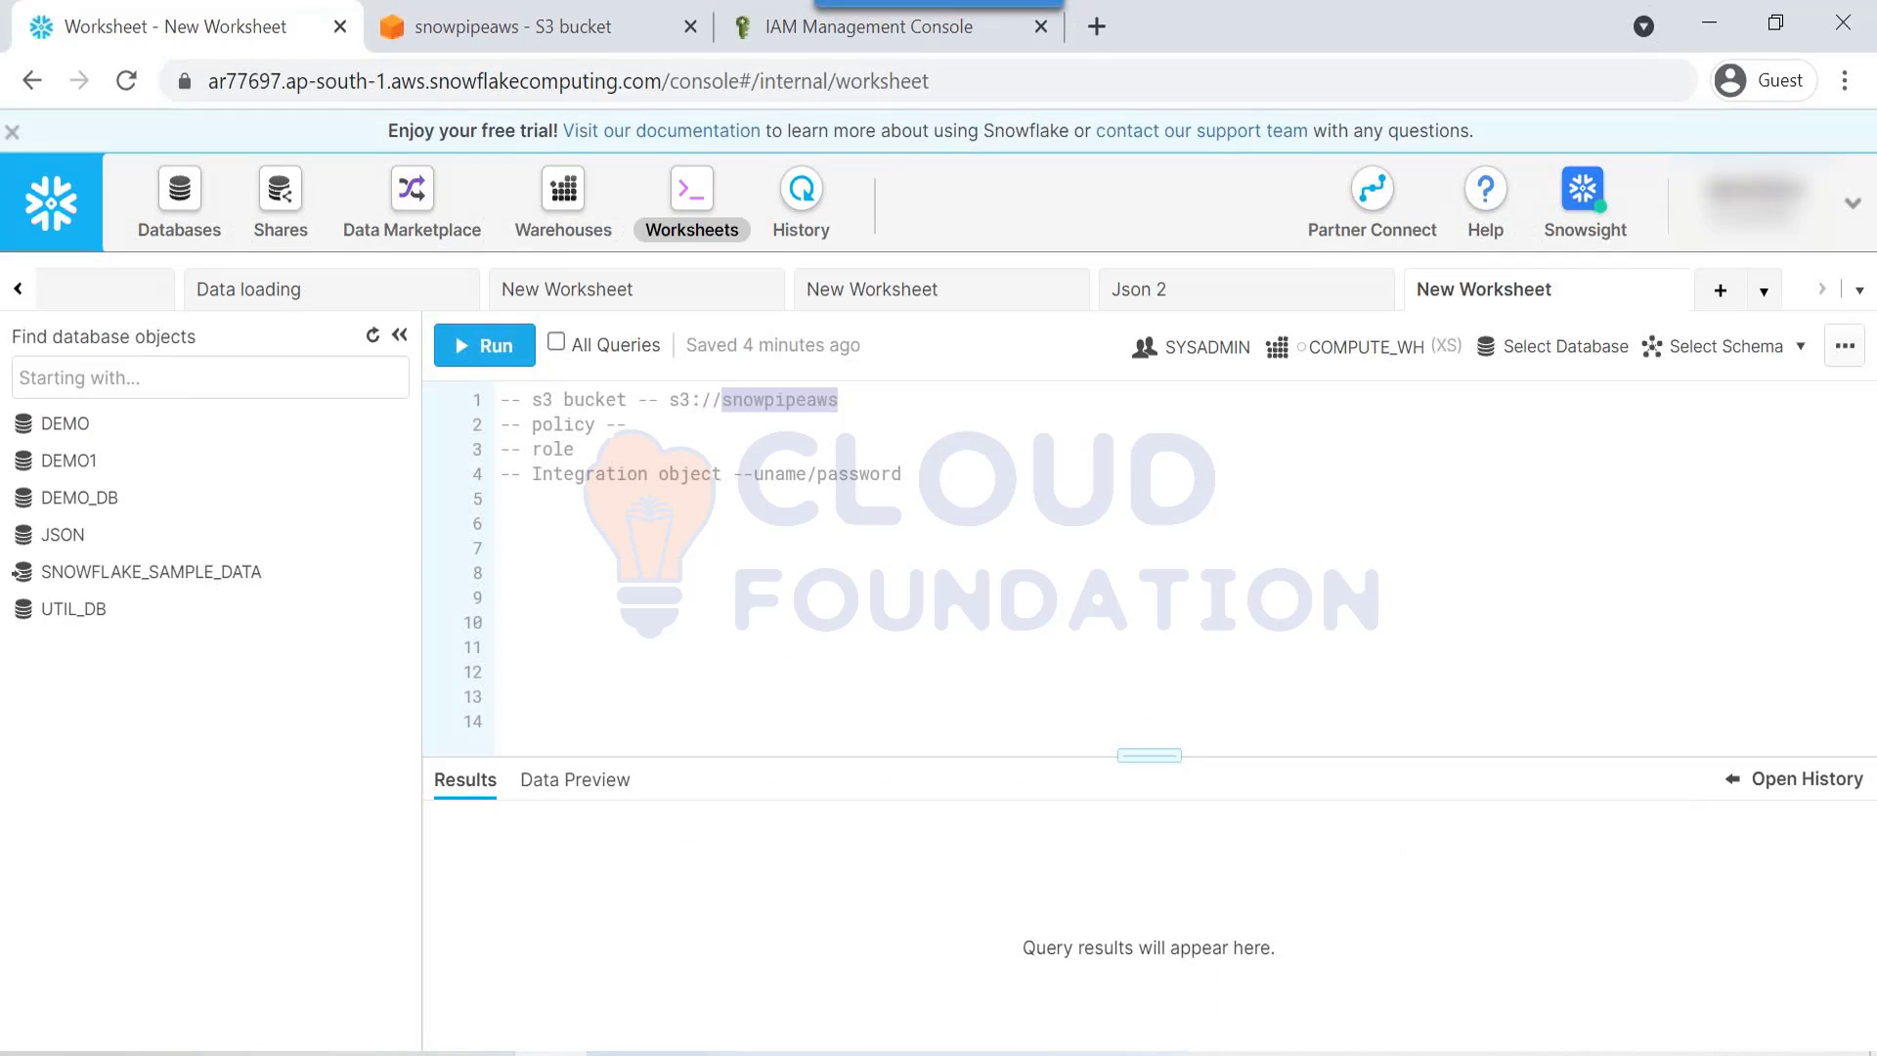
click(652, 427)
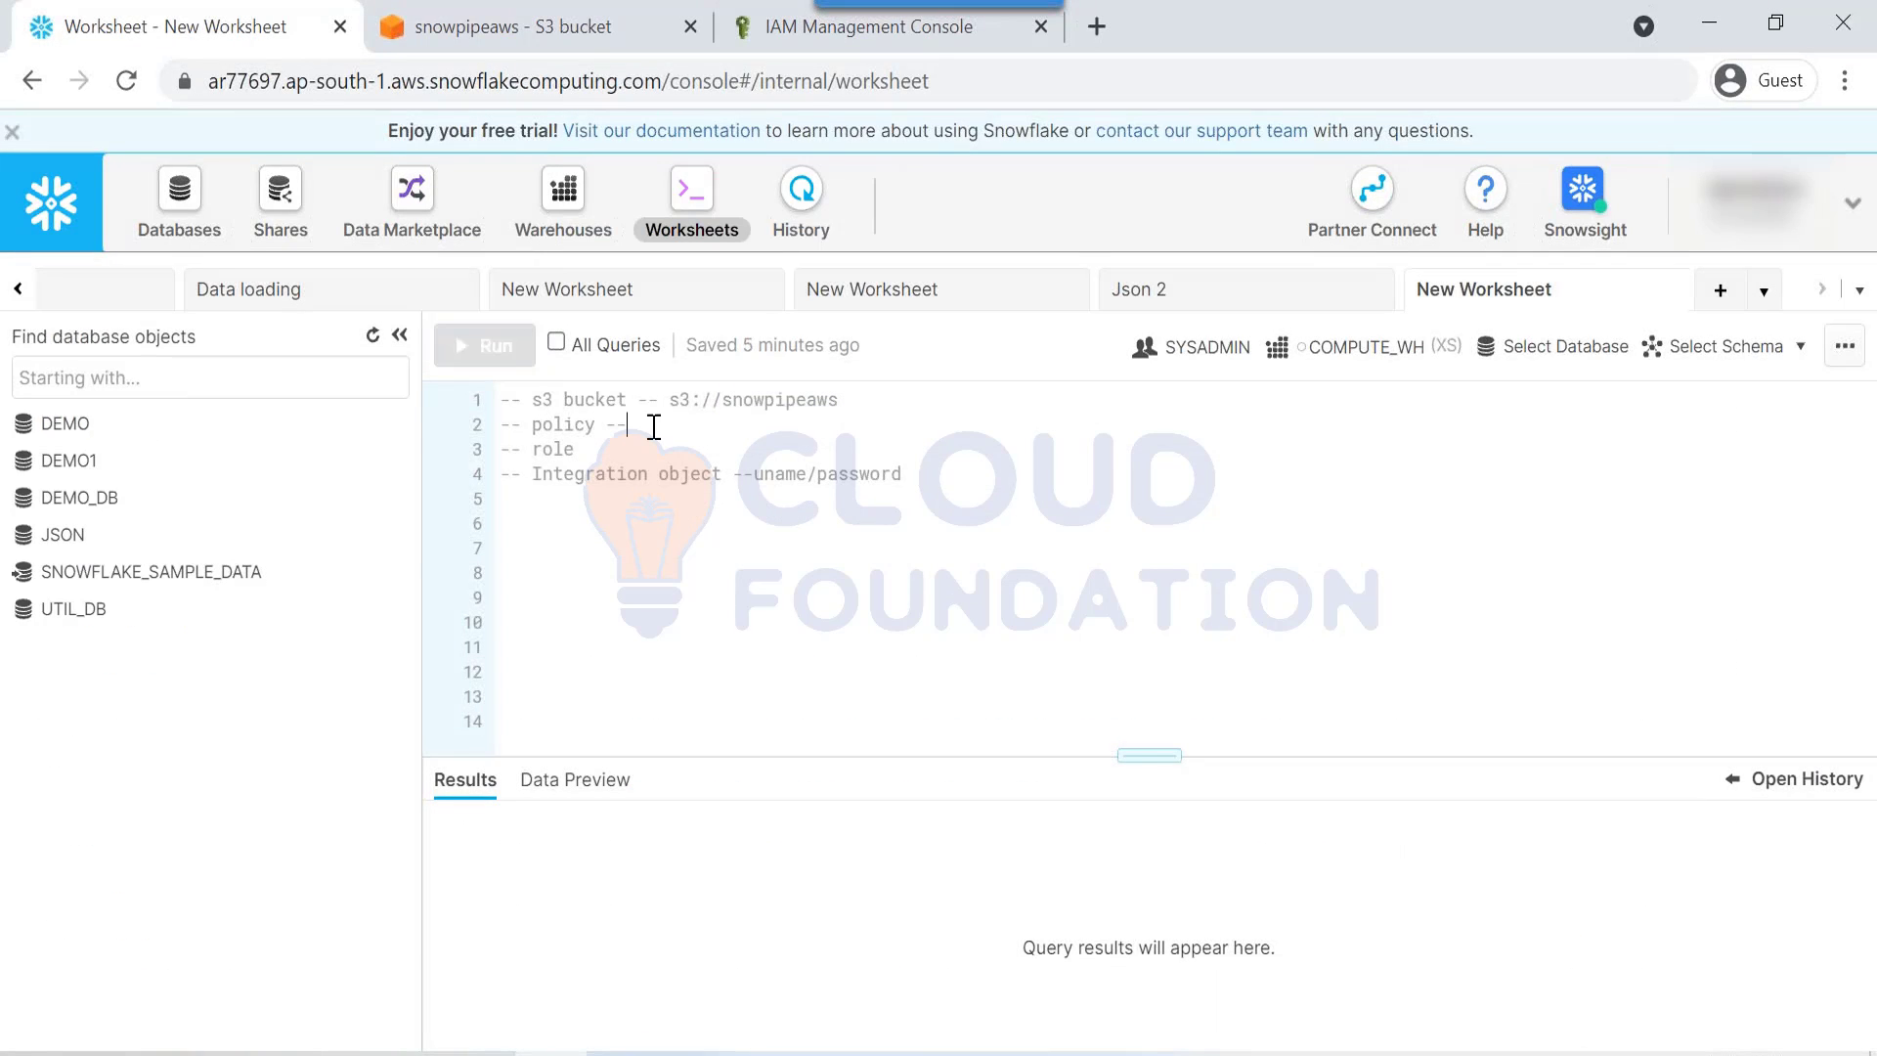
key(ctrl+v)
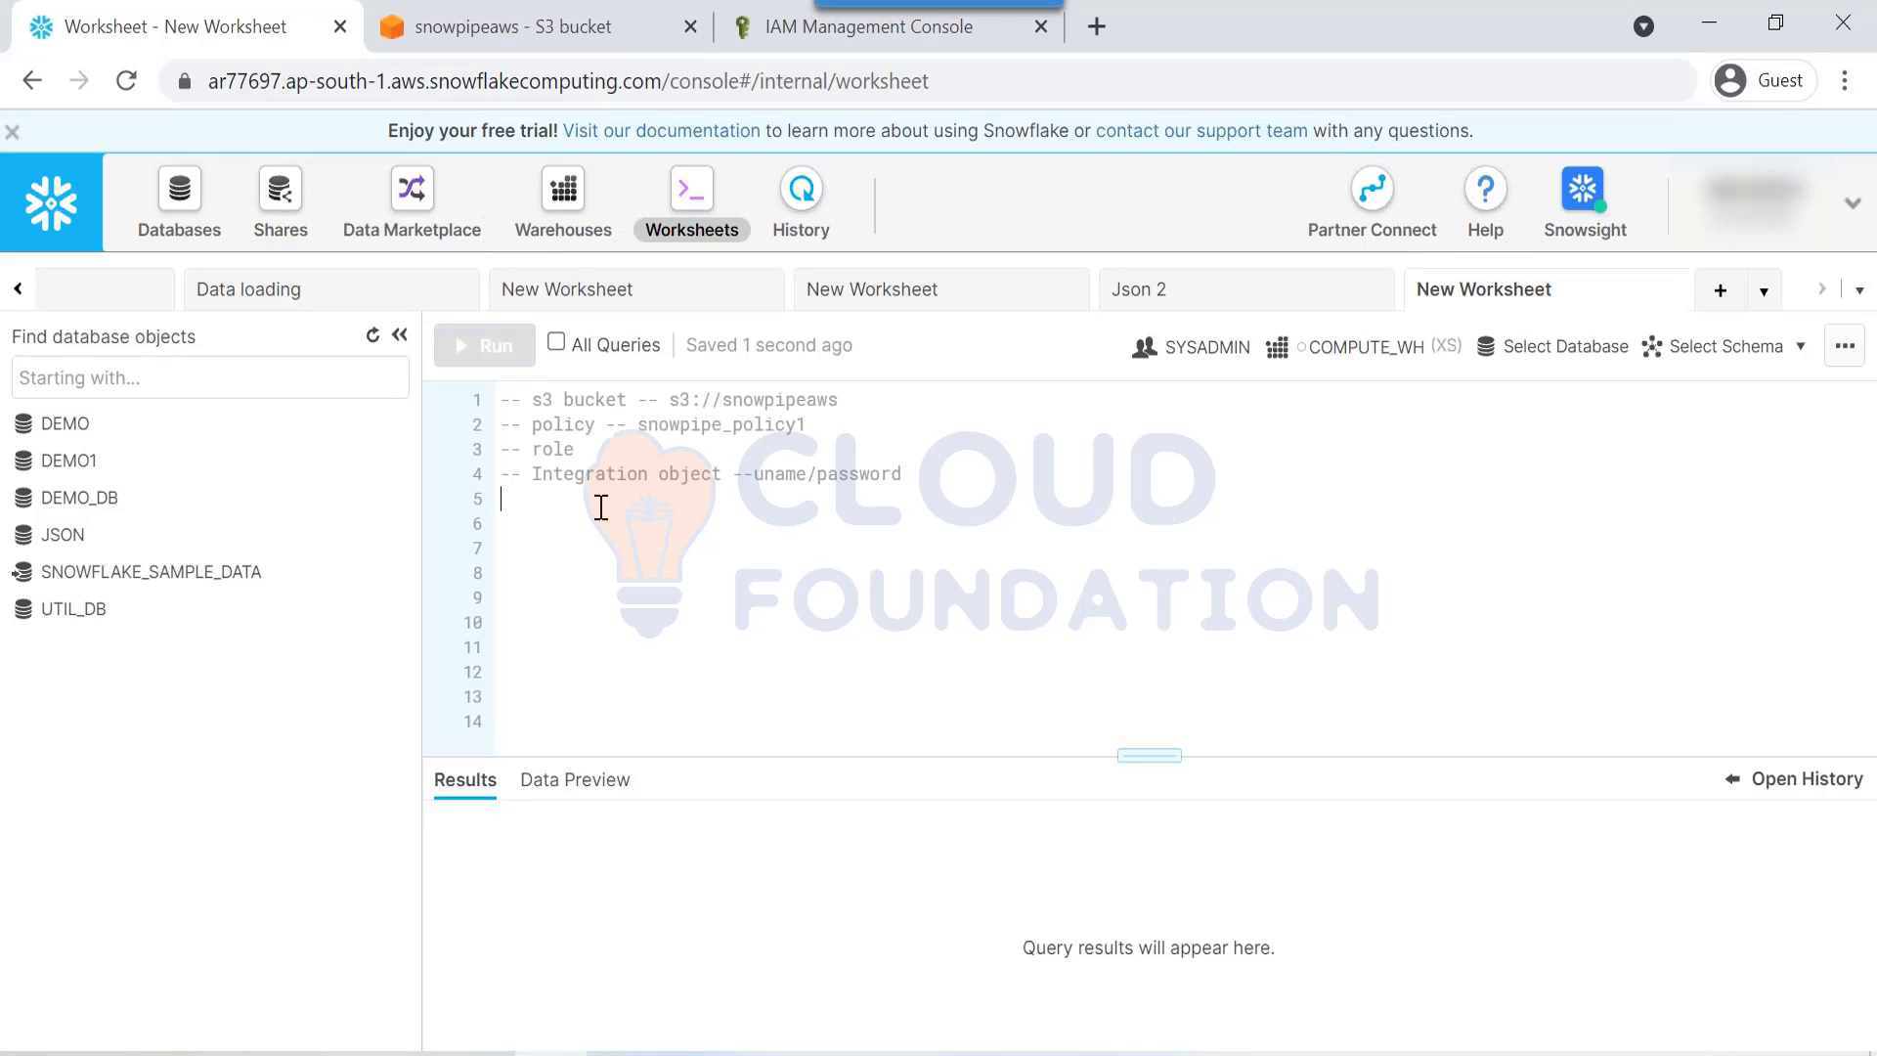
drag(601, 507, 529, 393)
click(926, 479)
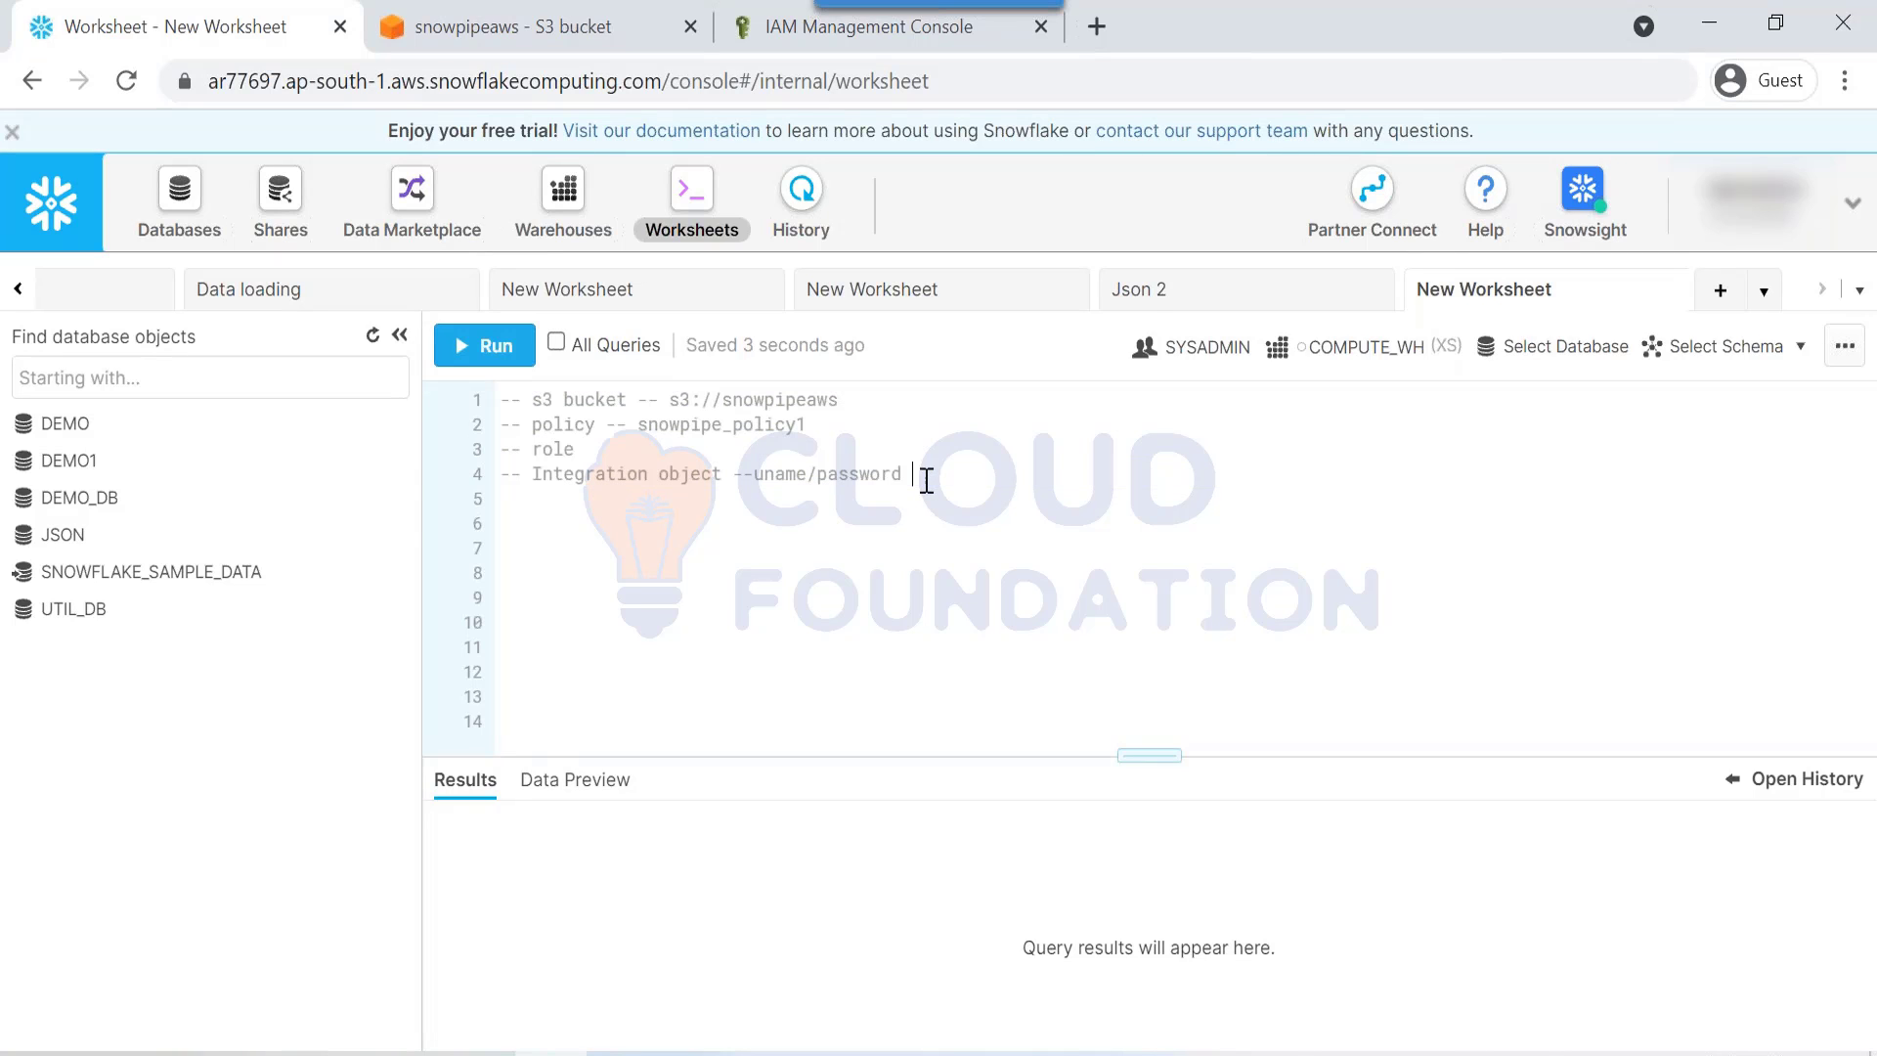
key(Return)
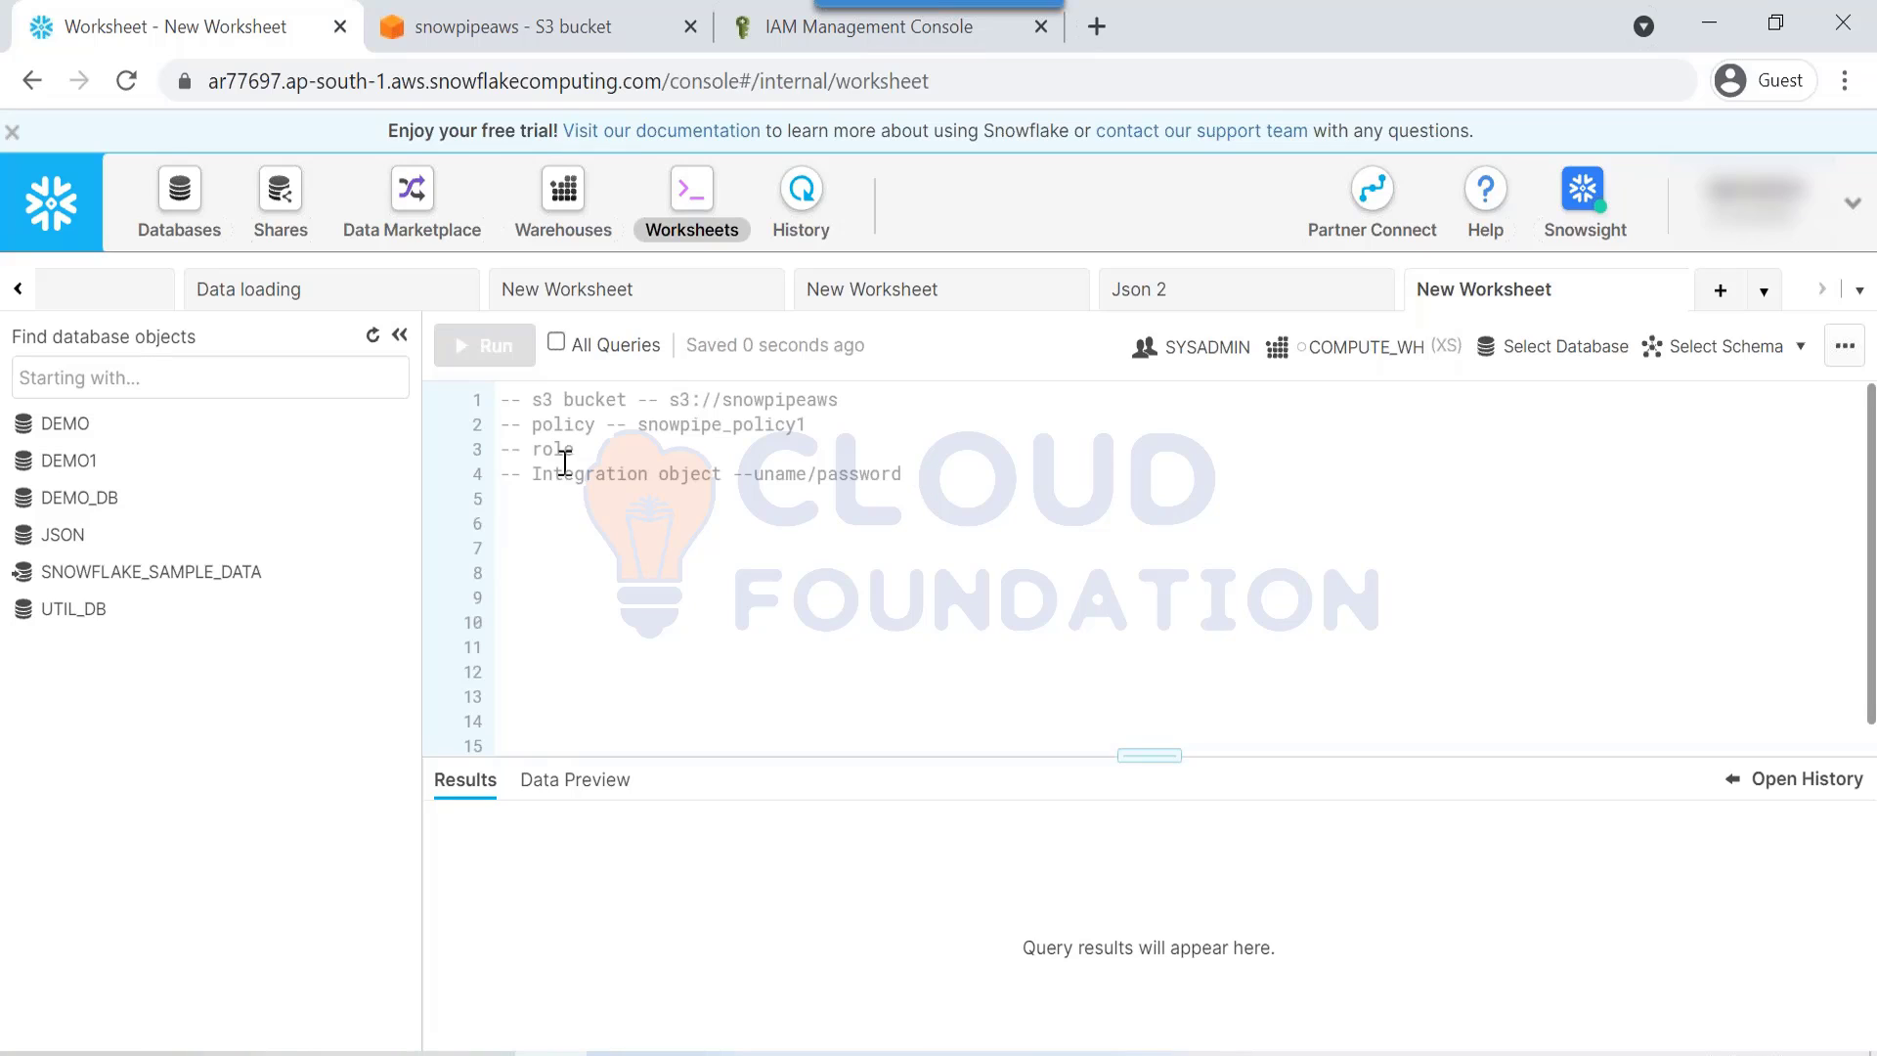
Step: Highlight the bucket, policy and role note lines in the worksheet
drag(576, 449, 501, 398)
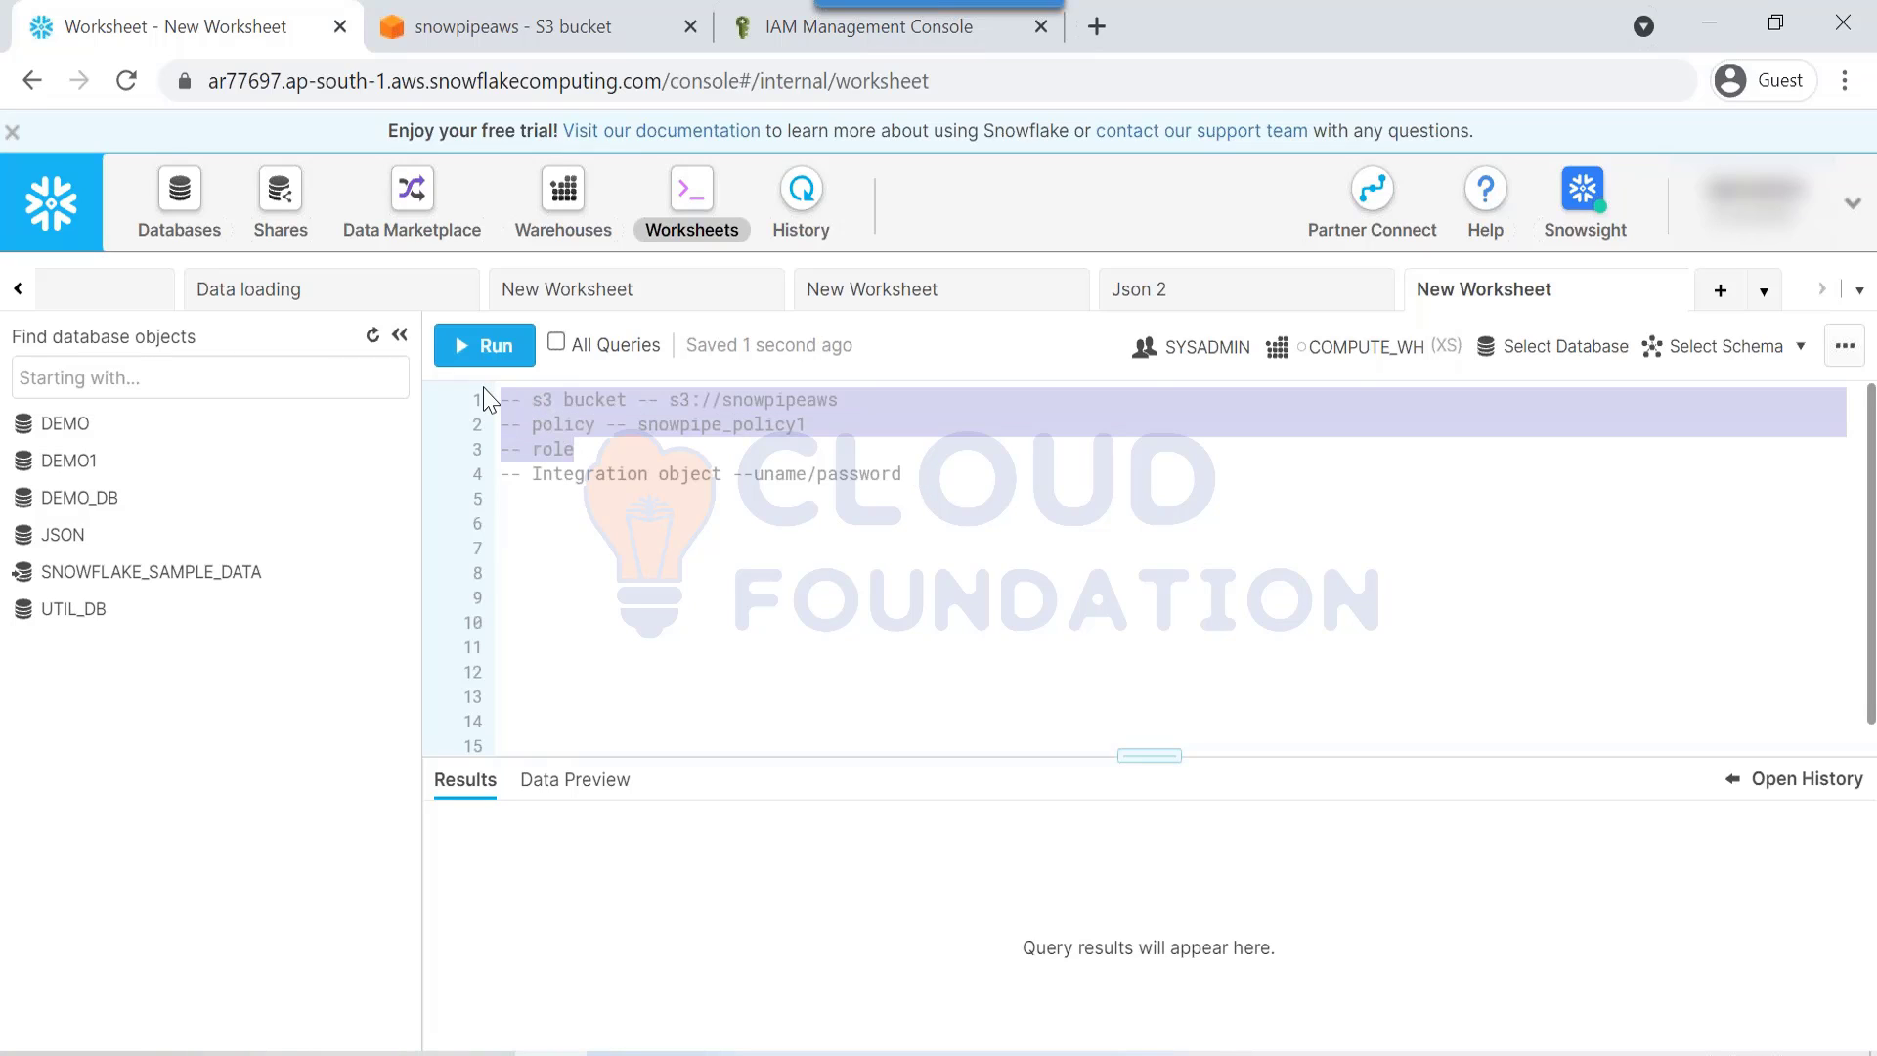
click(573, 427)
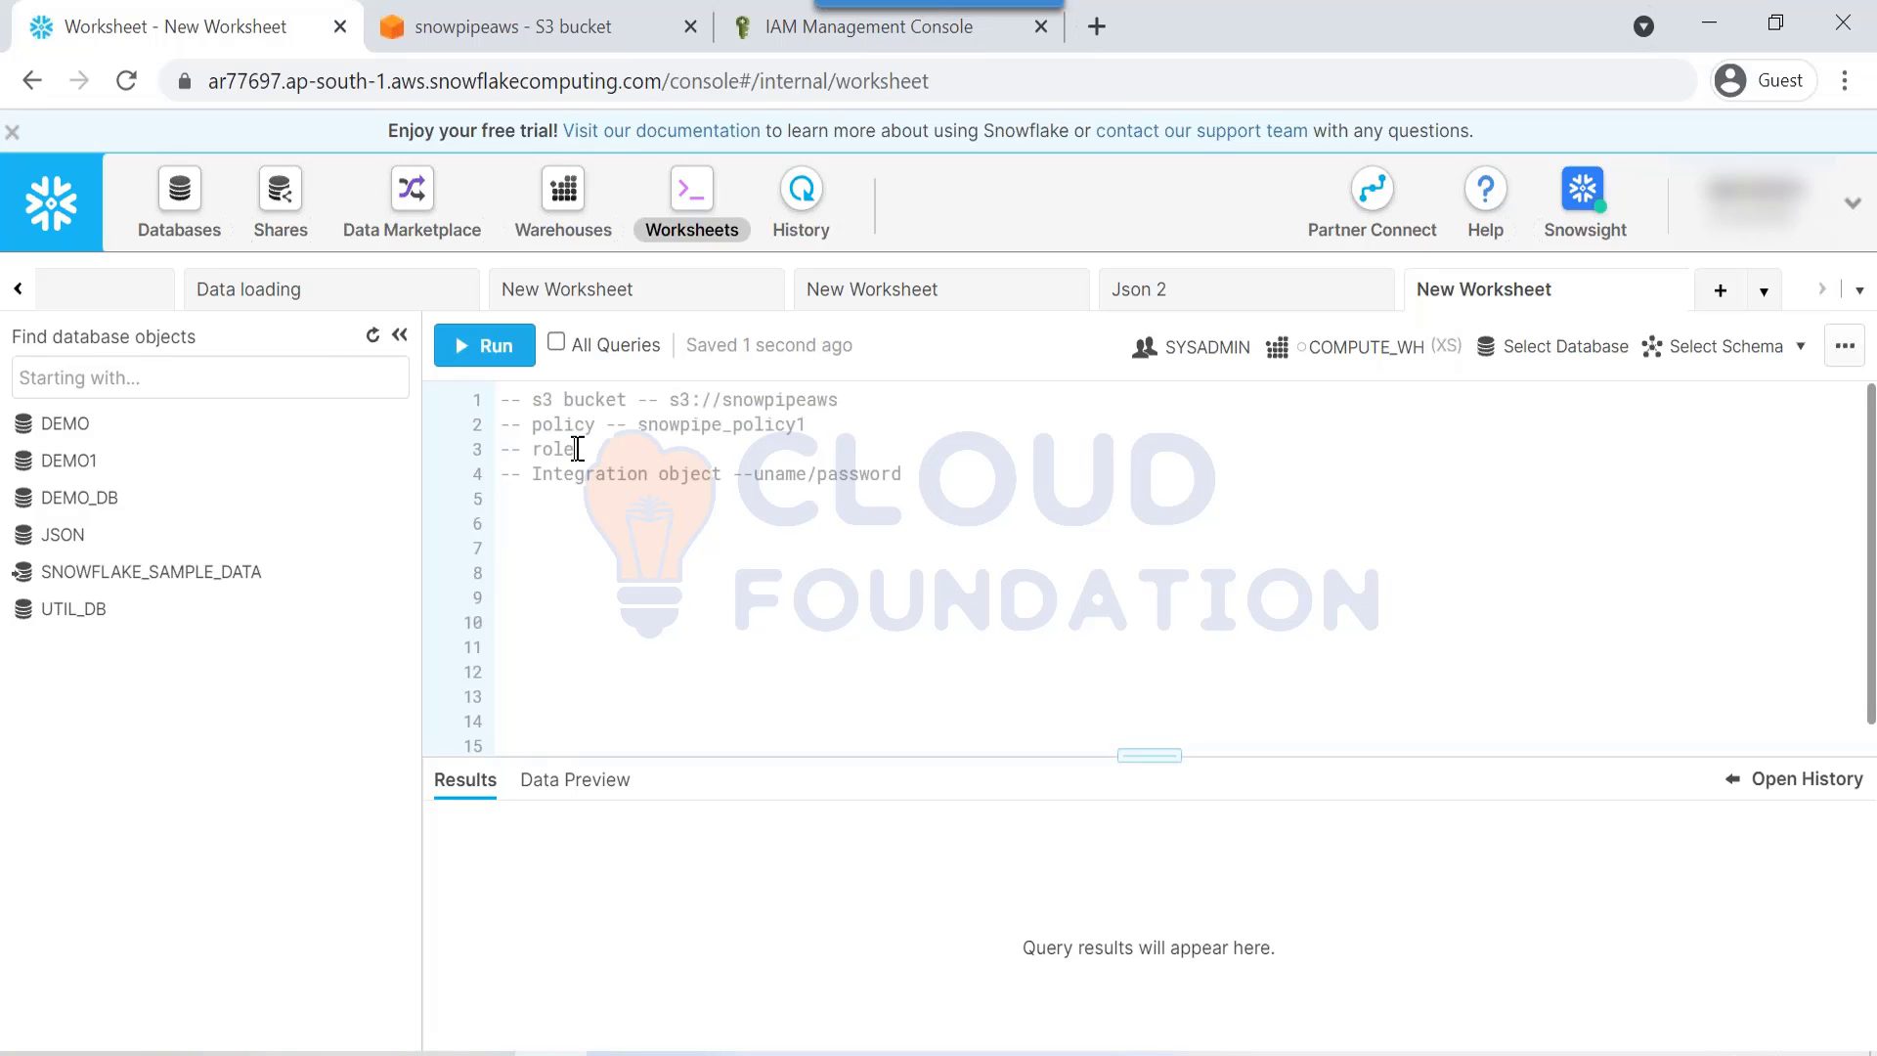
drag(542, 449, 493, 400)
click(687, 557)
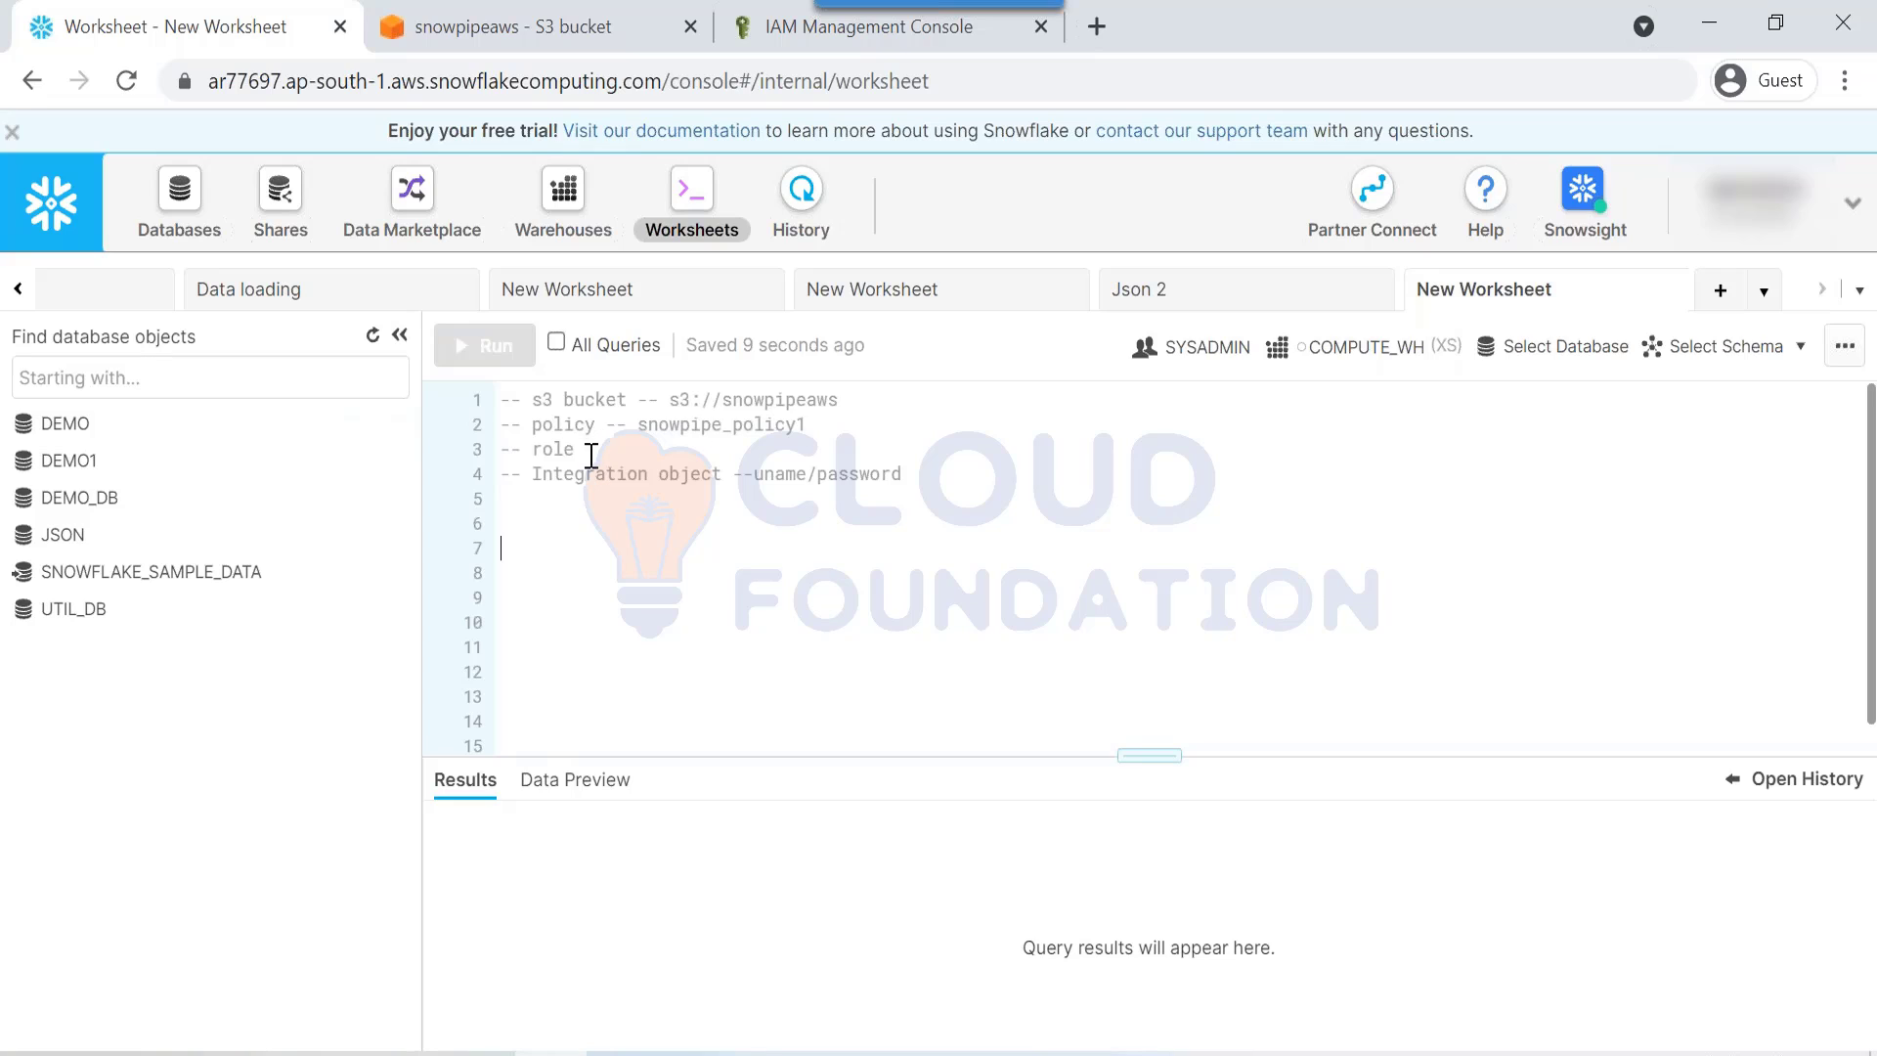
drag(591, 457, 460, 396)
click(580, 539)
drag(567, 445, 566, 553)
click(569, 549)
click(558, 554)
Step: Go from the snowpipeaws bucket page back to the S3 buckets list
click(387, 47)
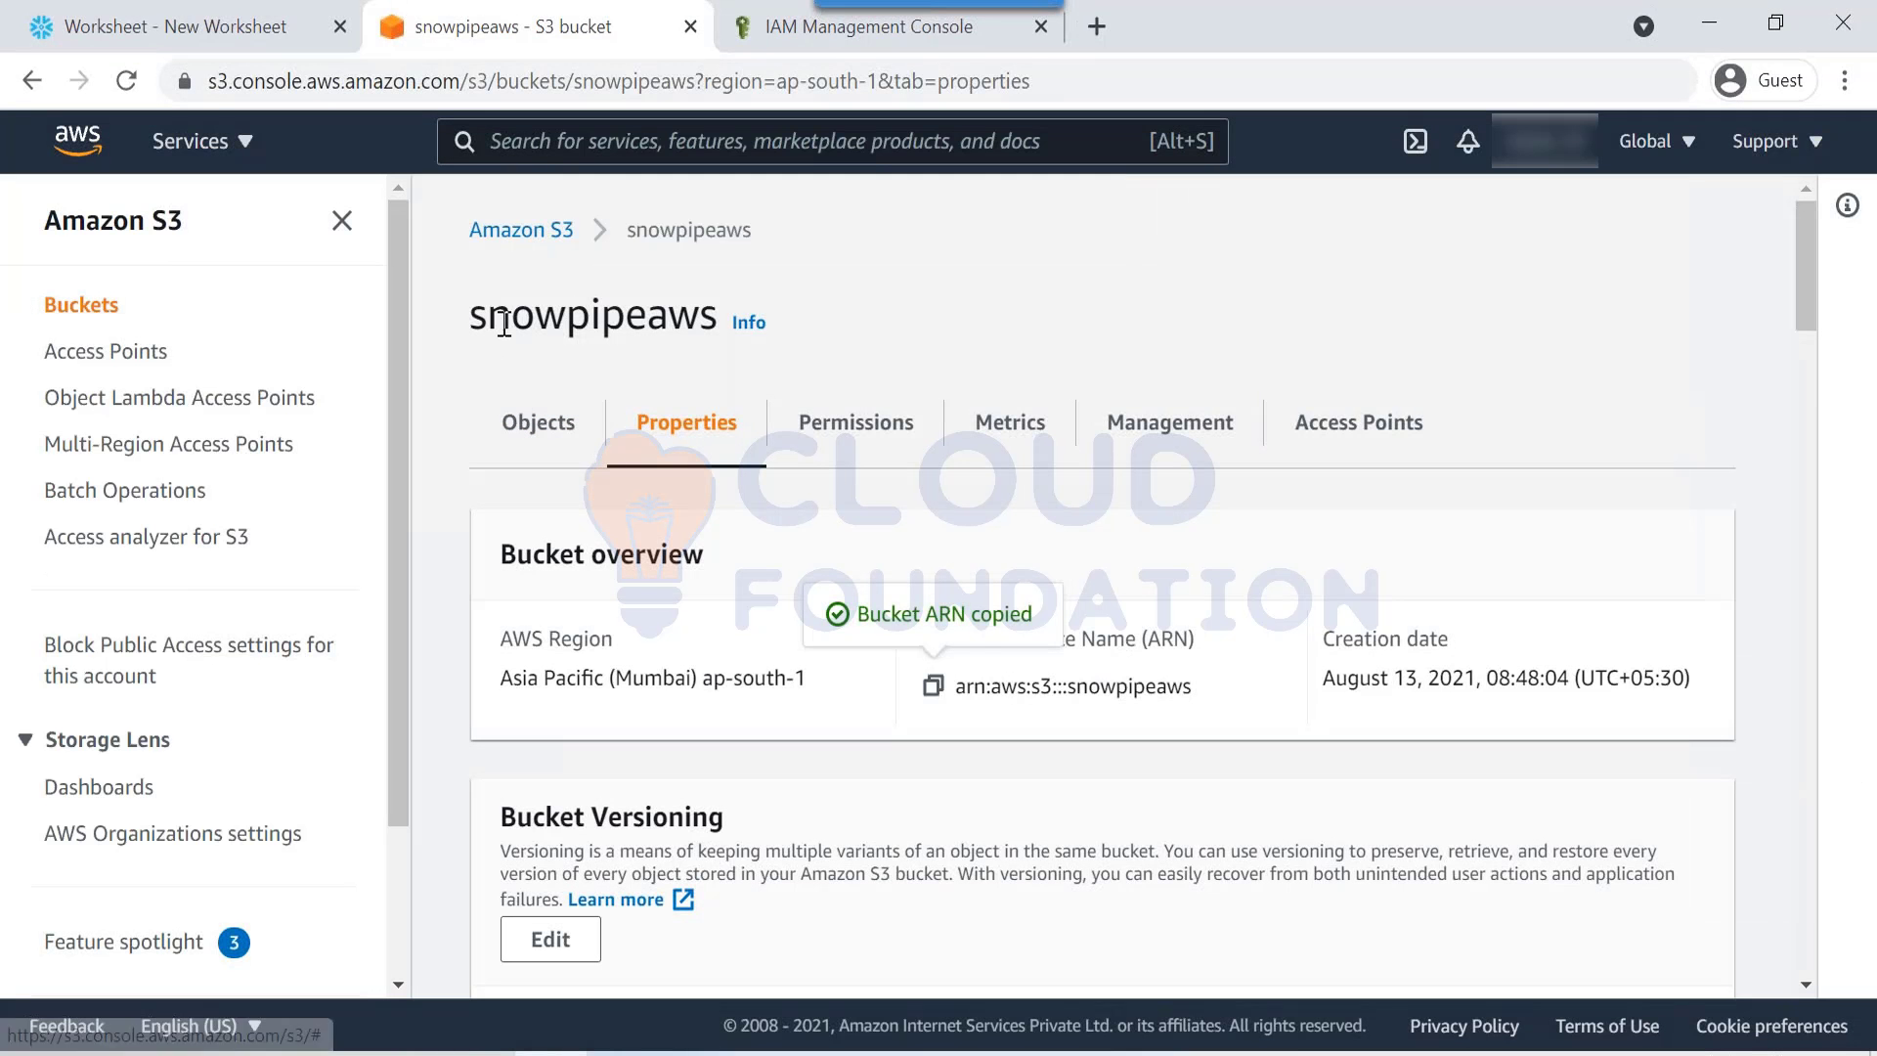
click(508, 229)
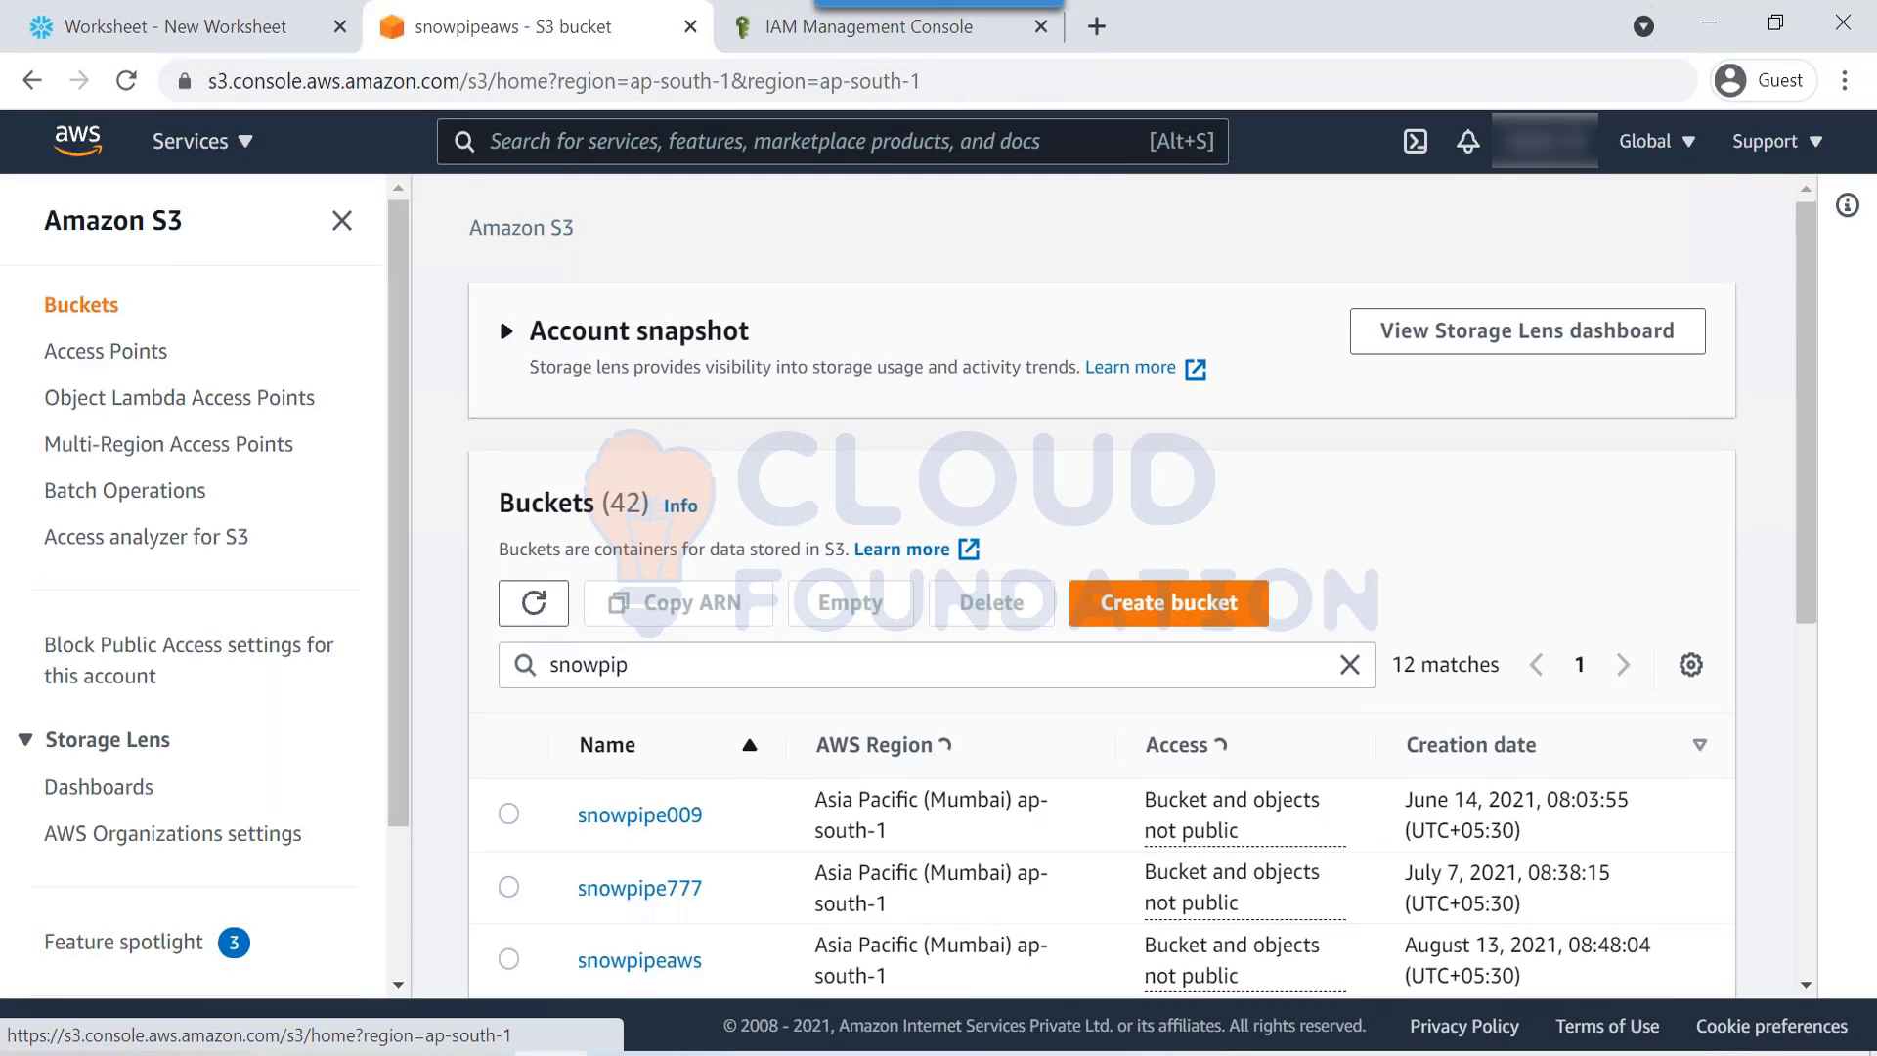
scroll(879, 684, down, 5)
scroll(1101, 684, up, 5)
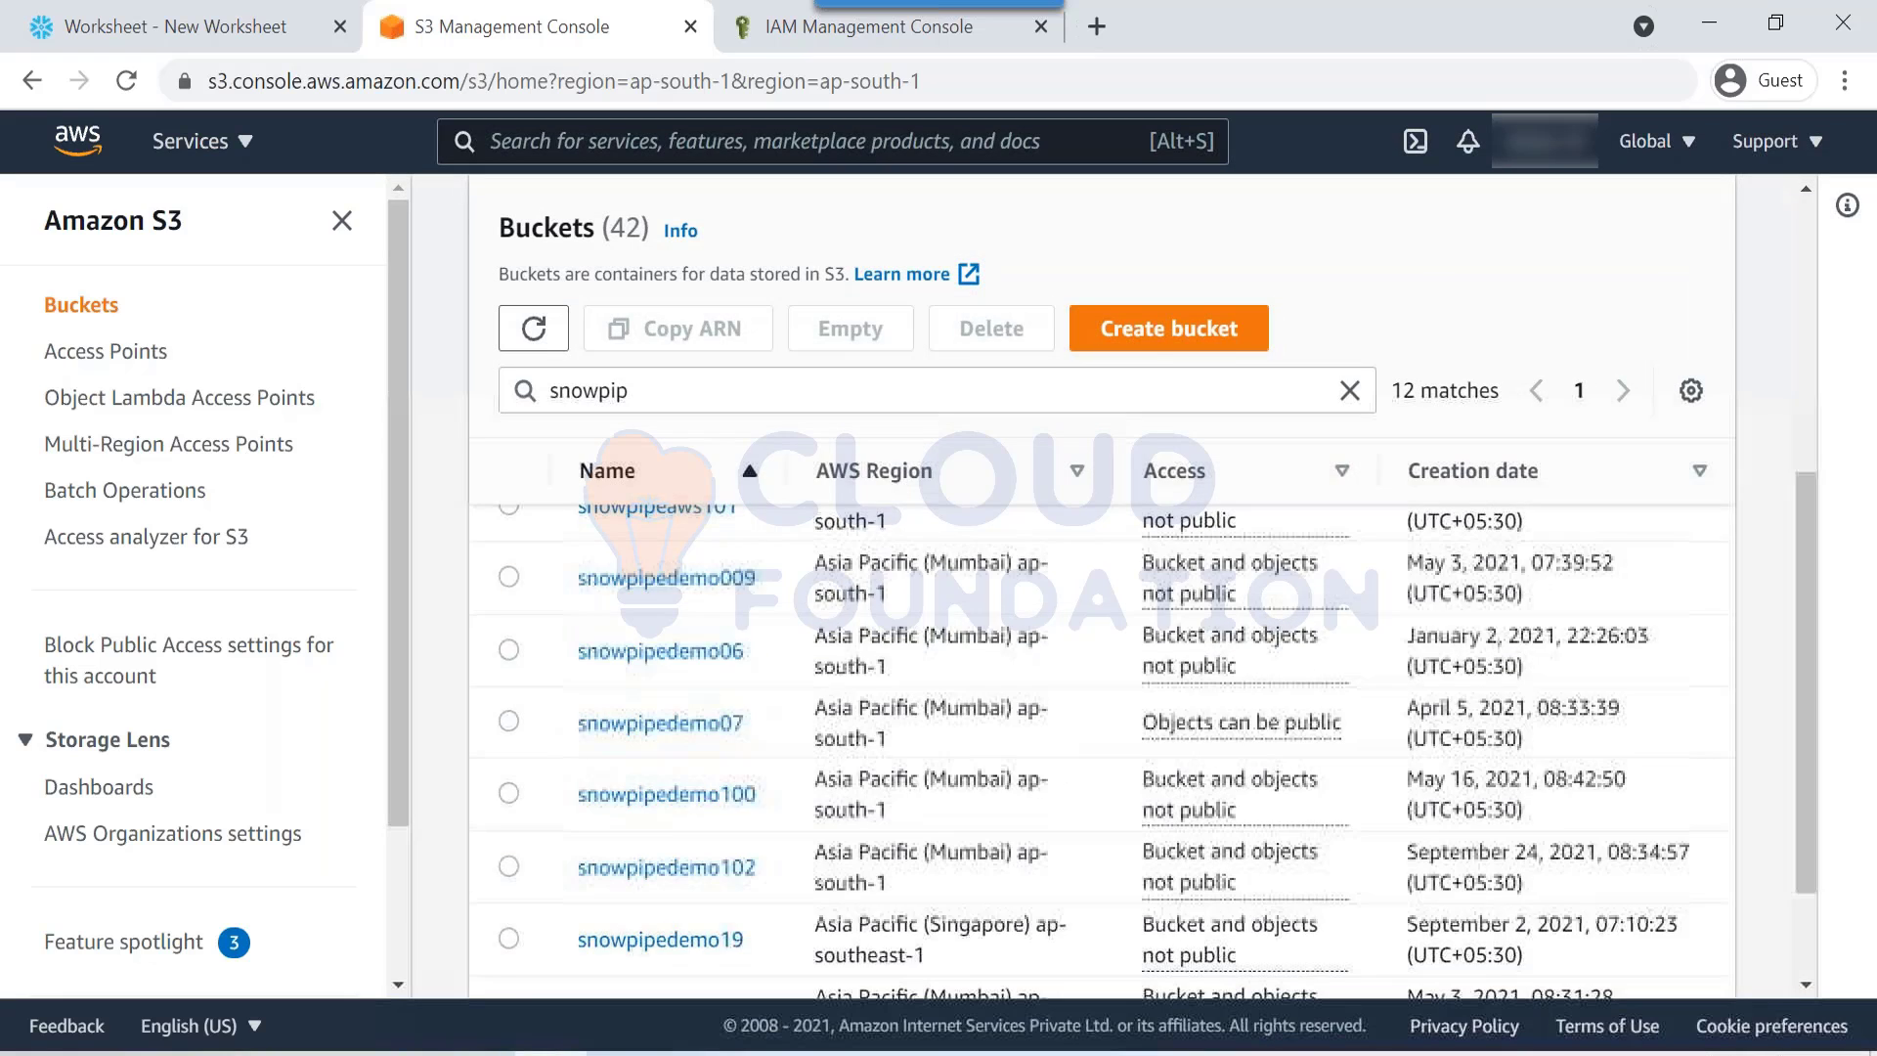
Step: Back in the Snowflake worksheet, highlight the first three note lines again
click(172, 12)
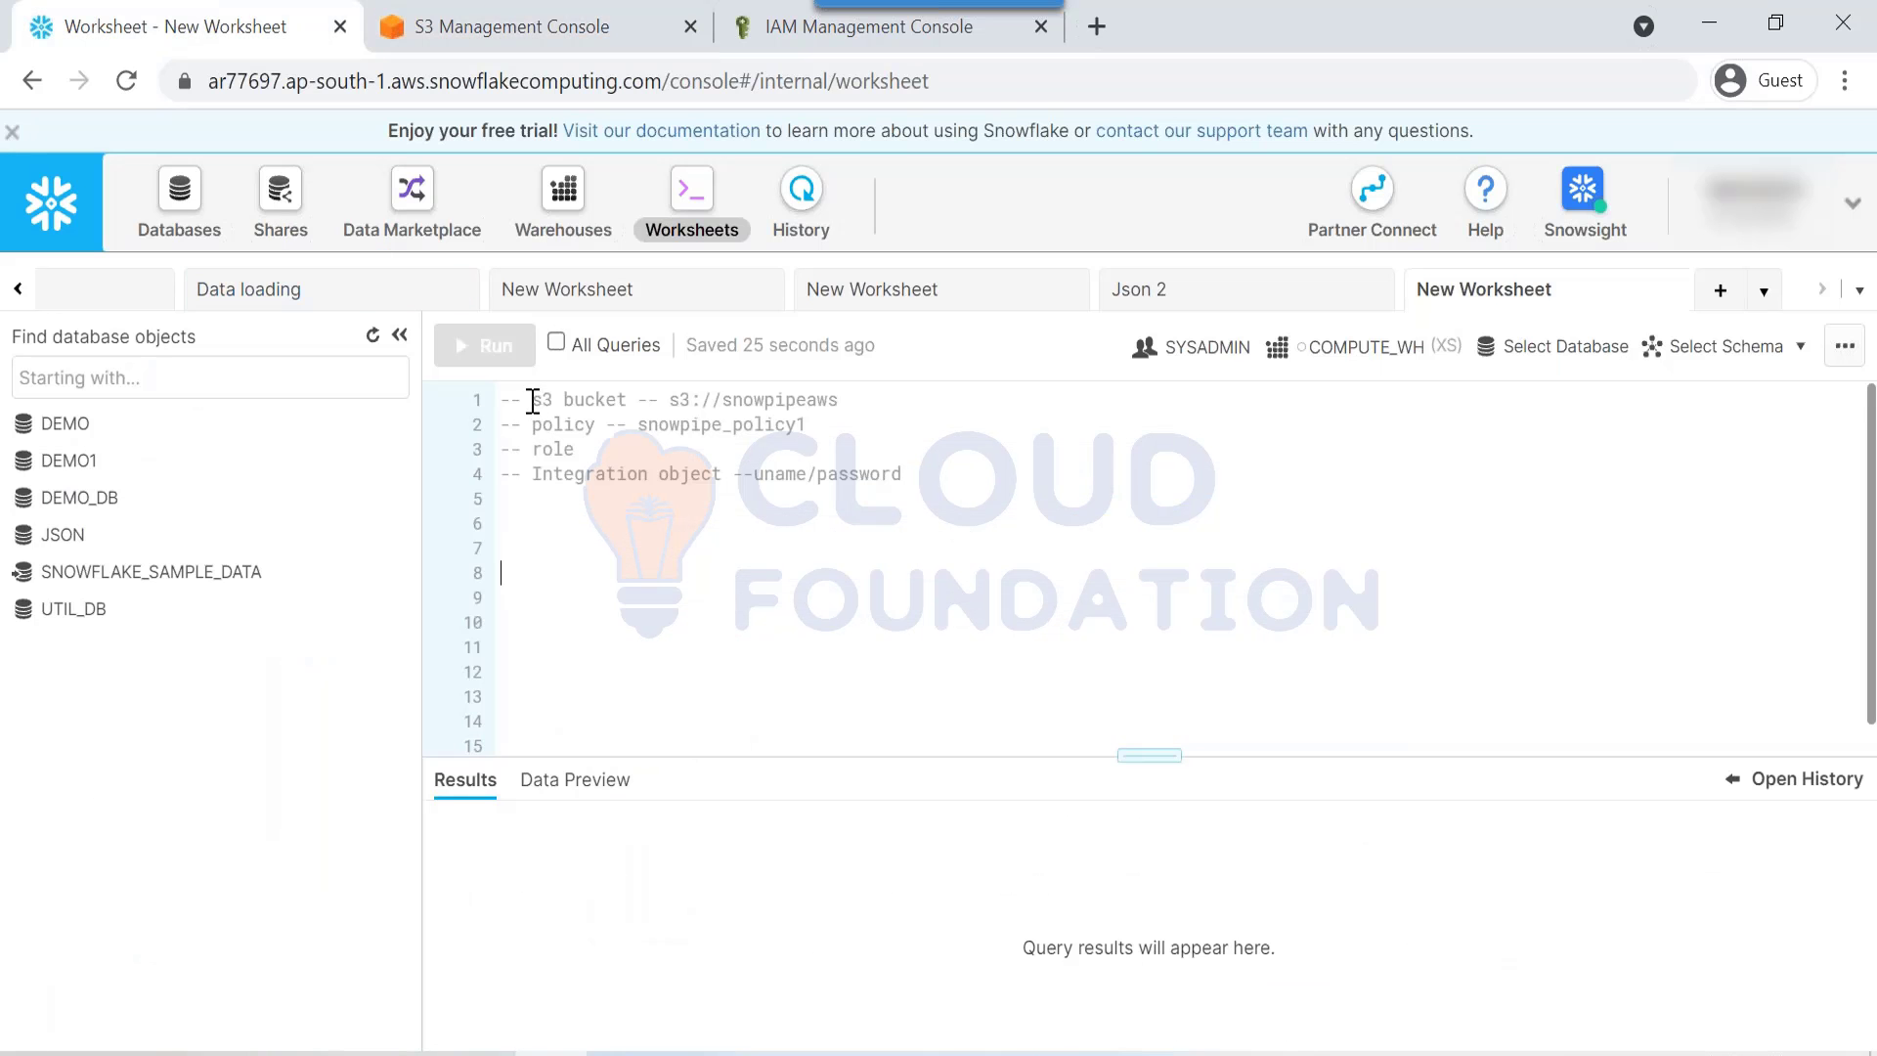
drag(533, 401, 579, 448)
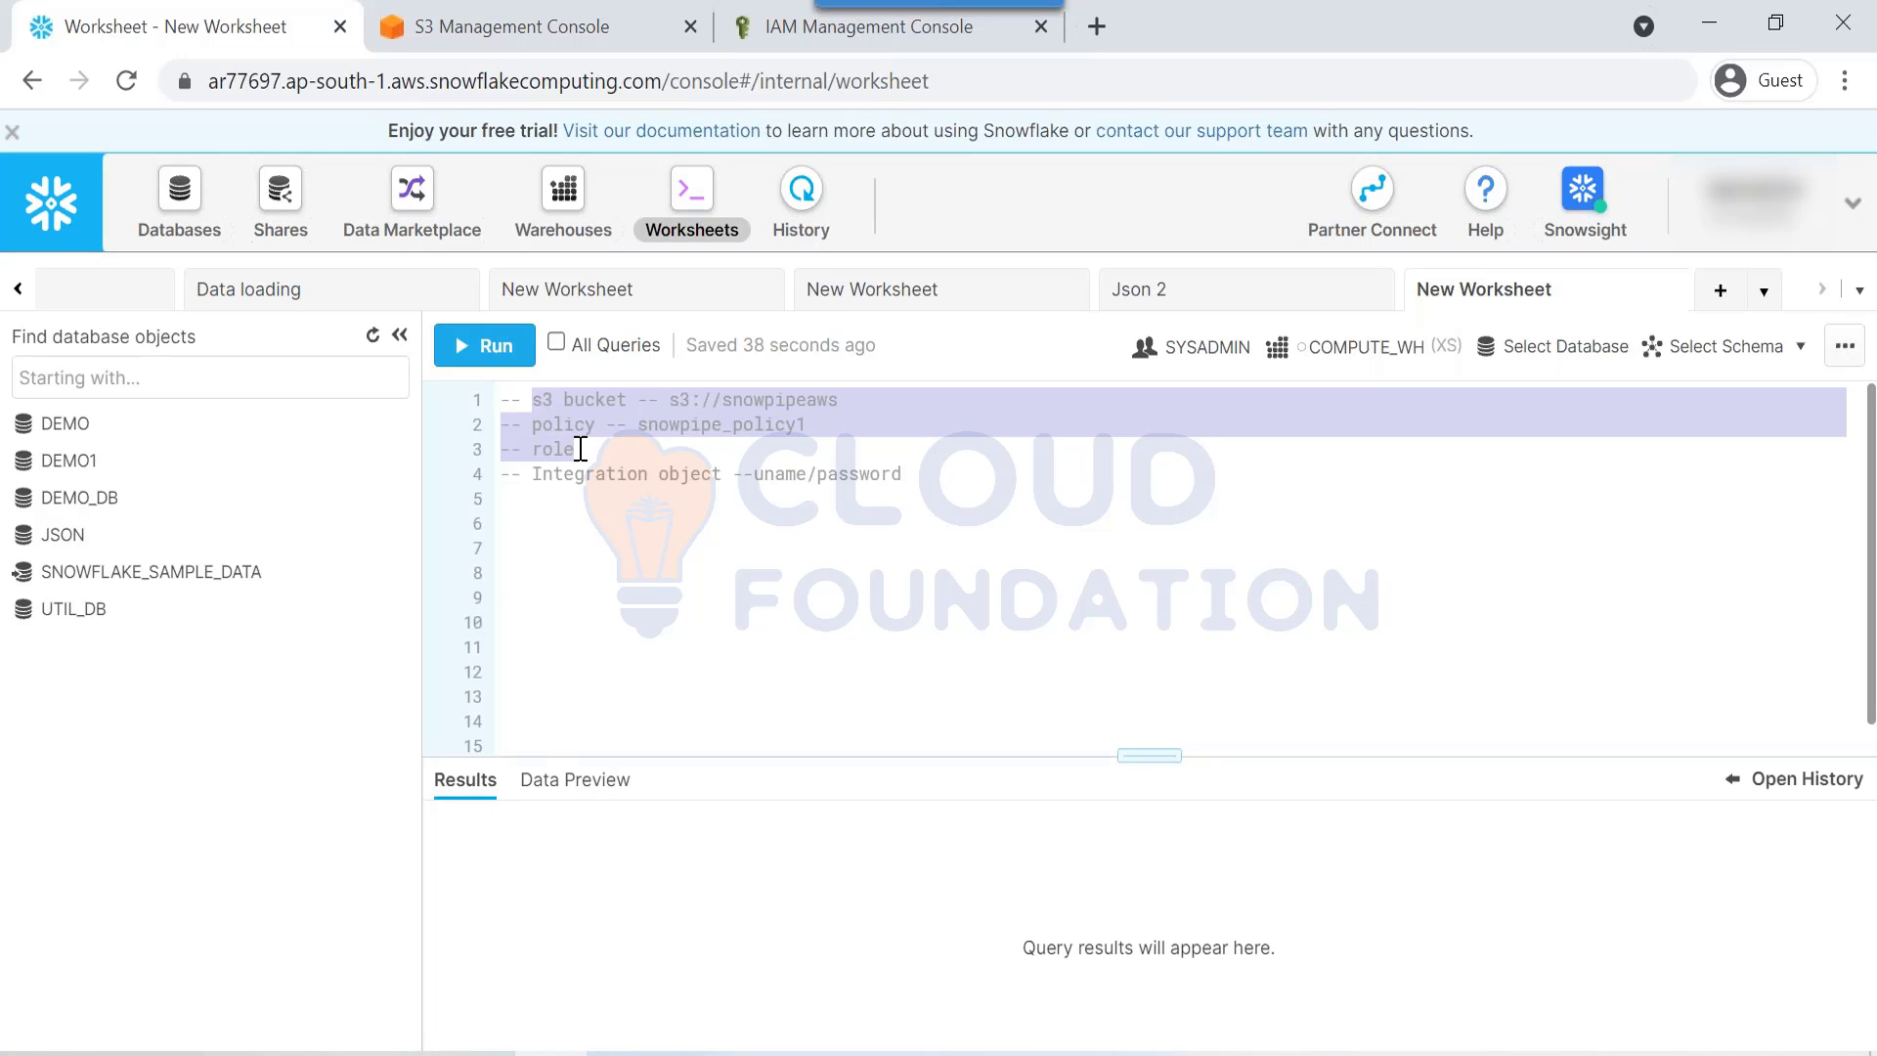
double_click(579, 448)
click(579, 449)
drag(577, 449, 500, 398)
click(599, 460)
drag(599, 460, 494, 378)
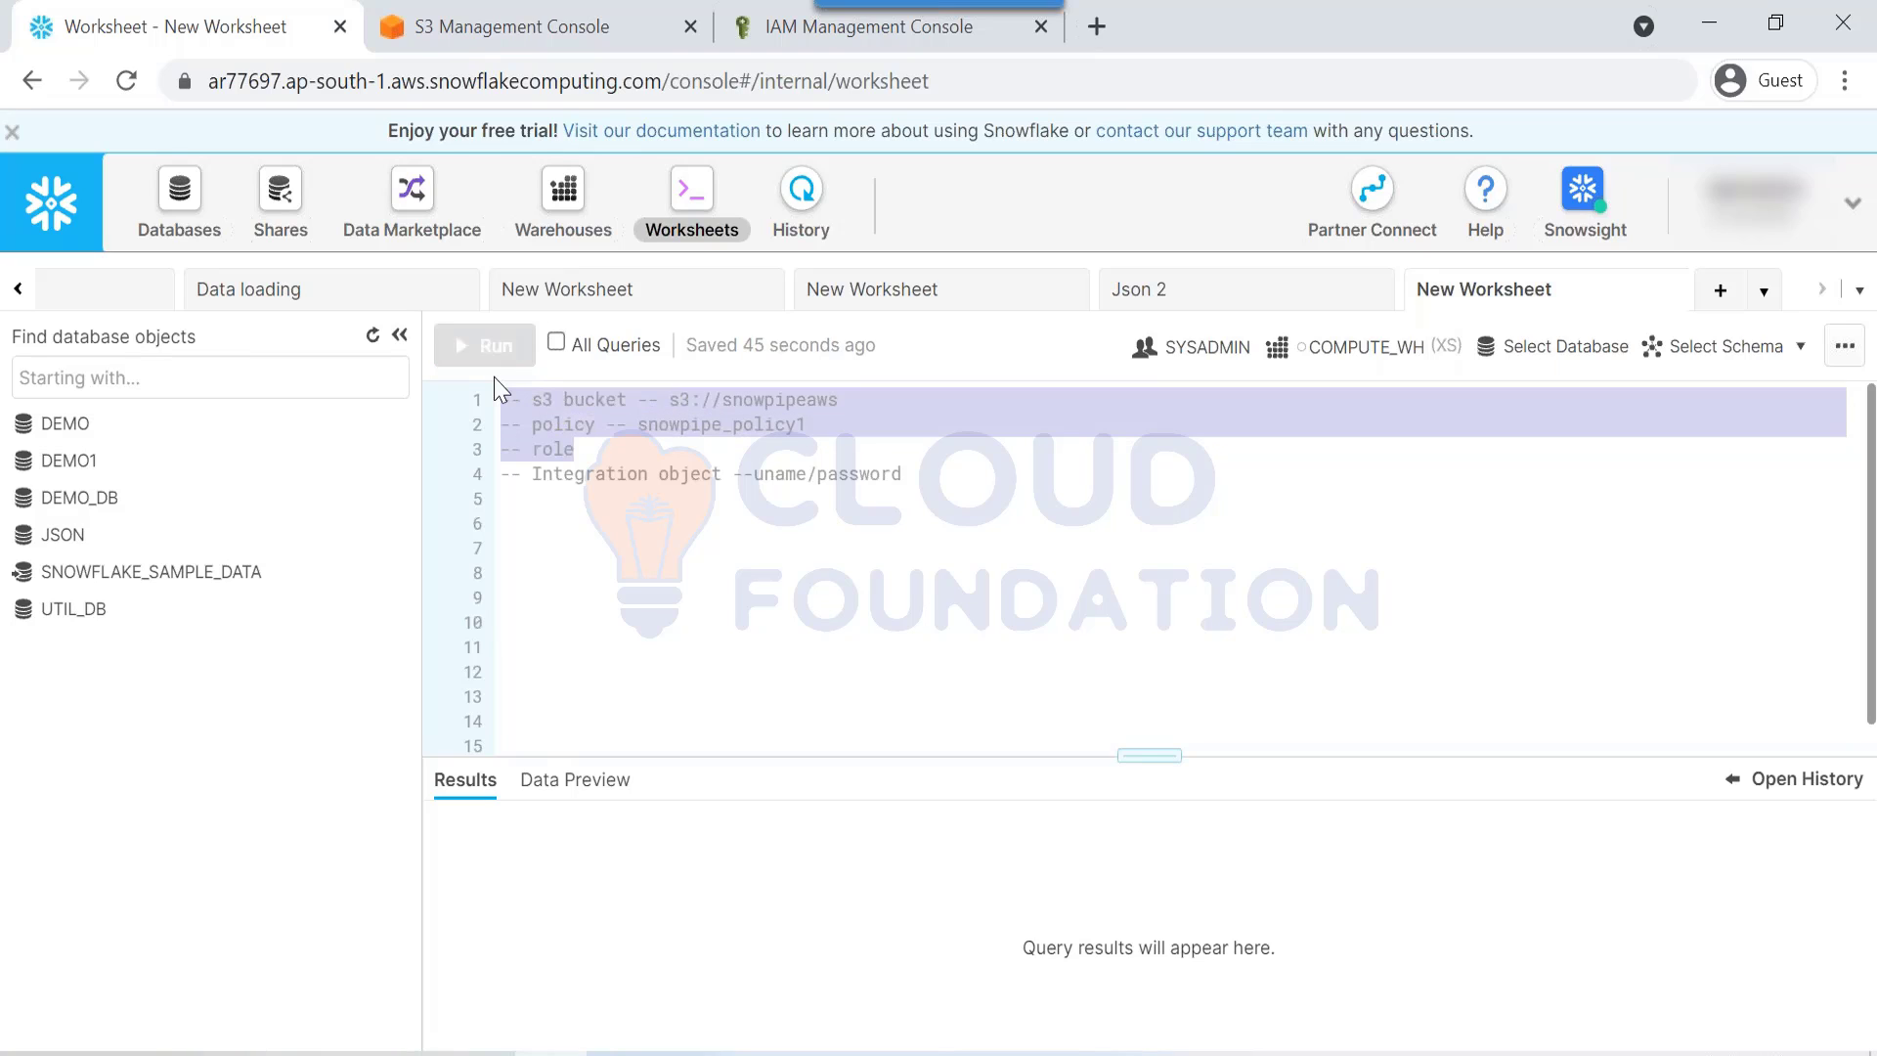
click(617, 467)
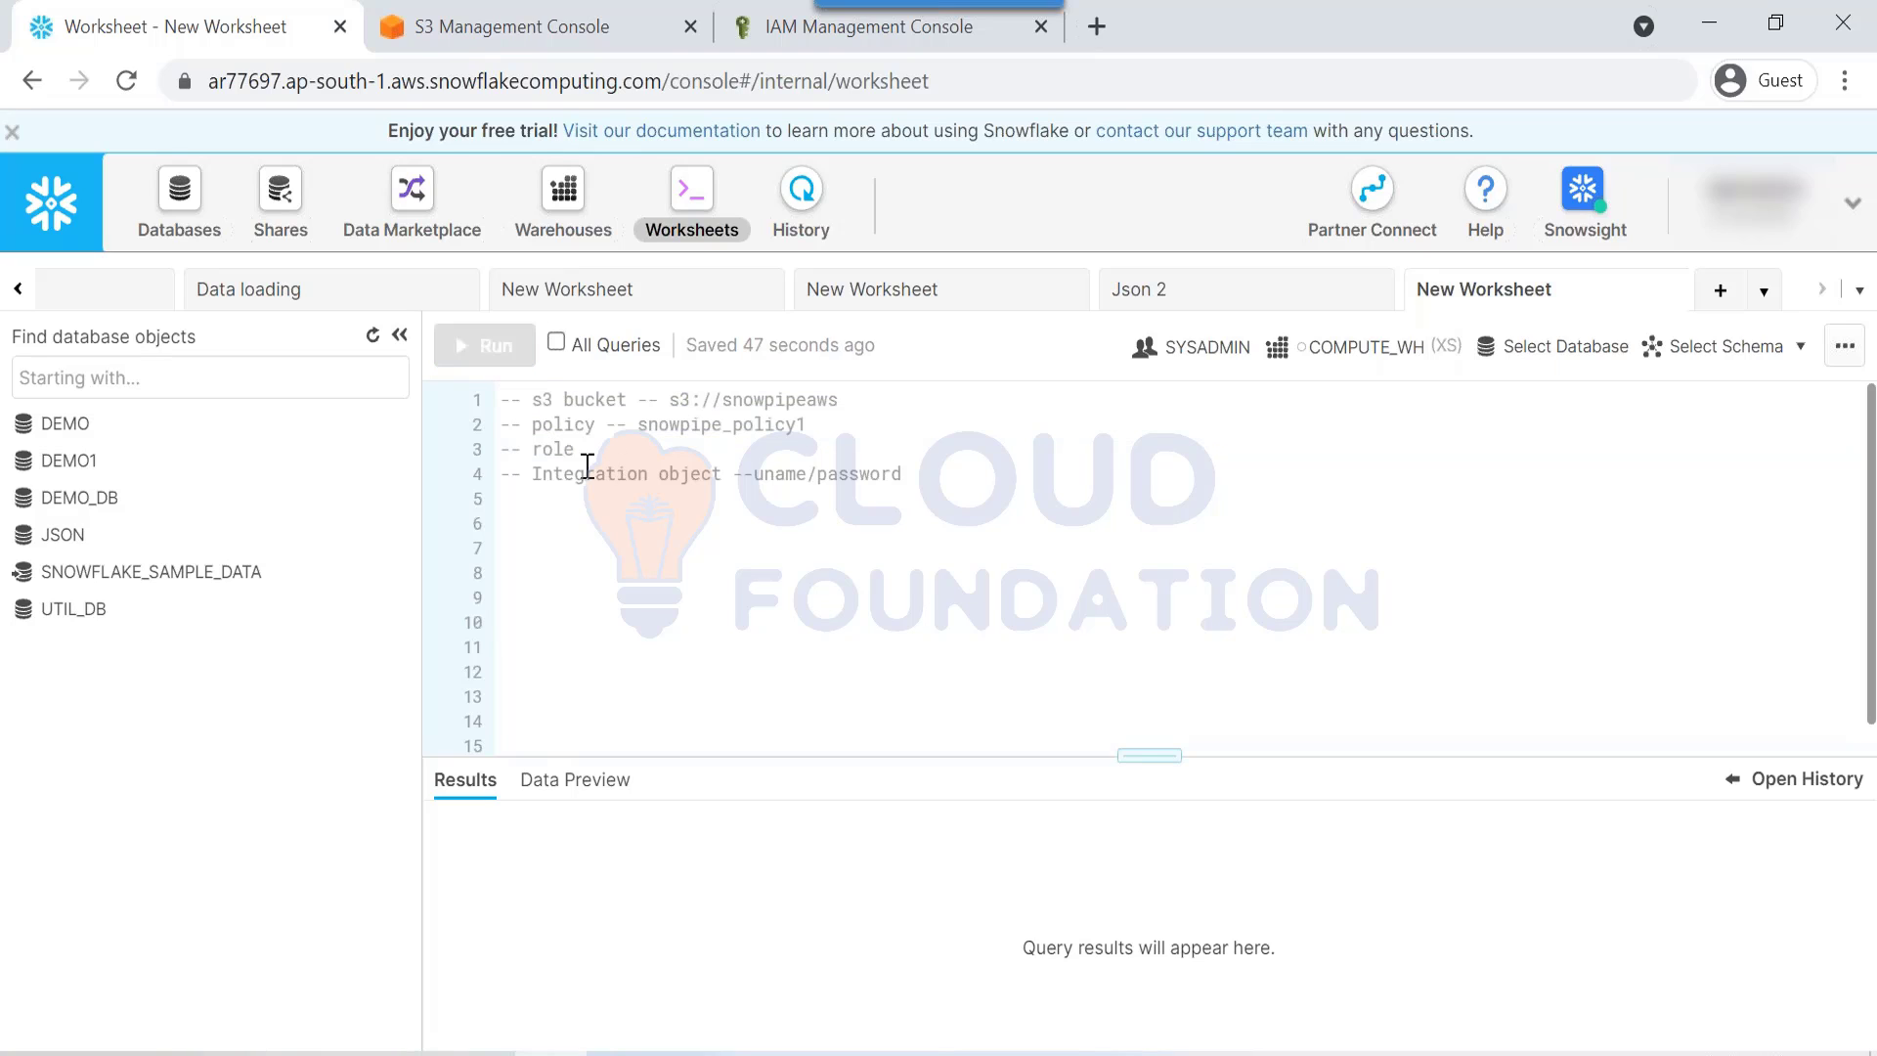
Step: Highlight the Integration object note in the worksheet
drag(543, 486, 847, 509)
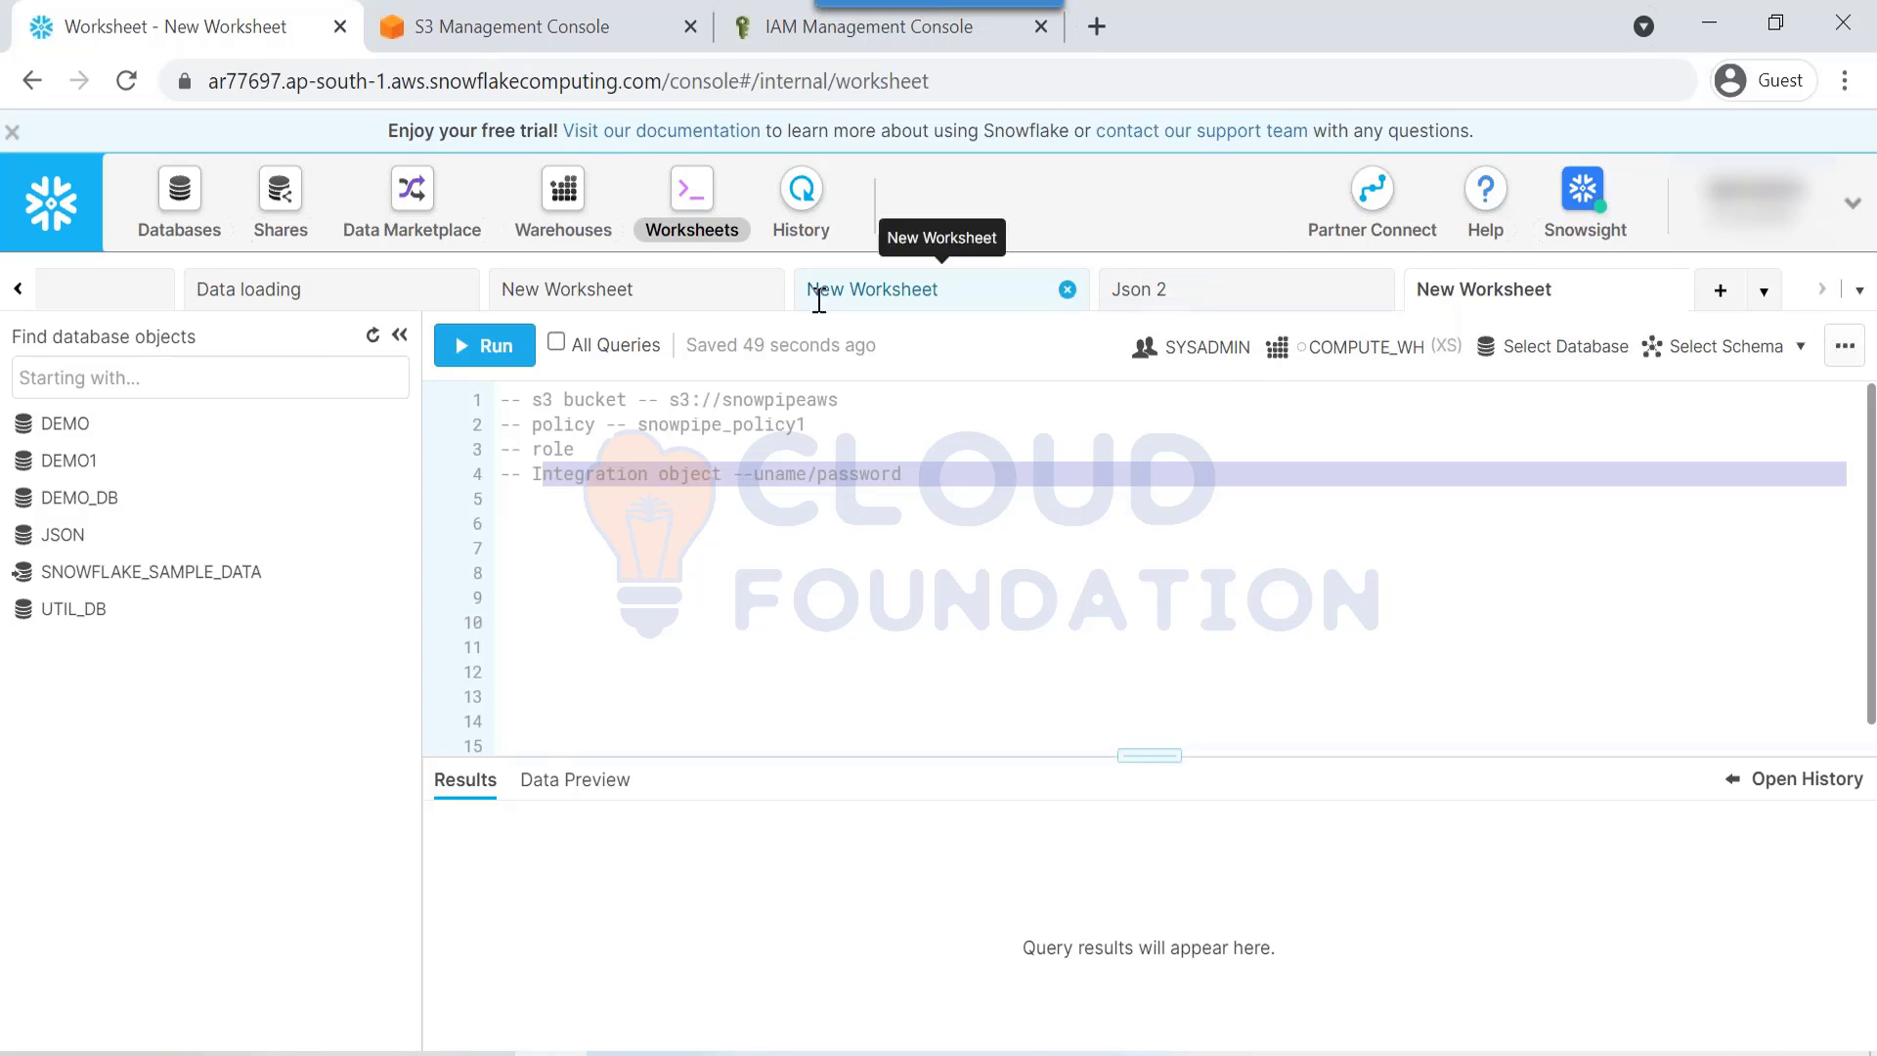
click(536, 484)
drag(540, 479, 892, 505)
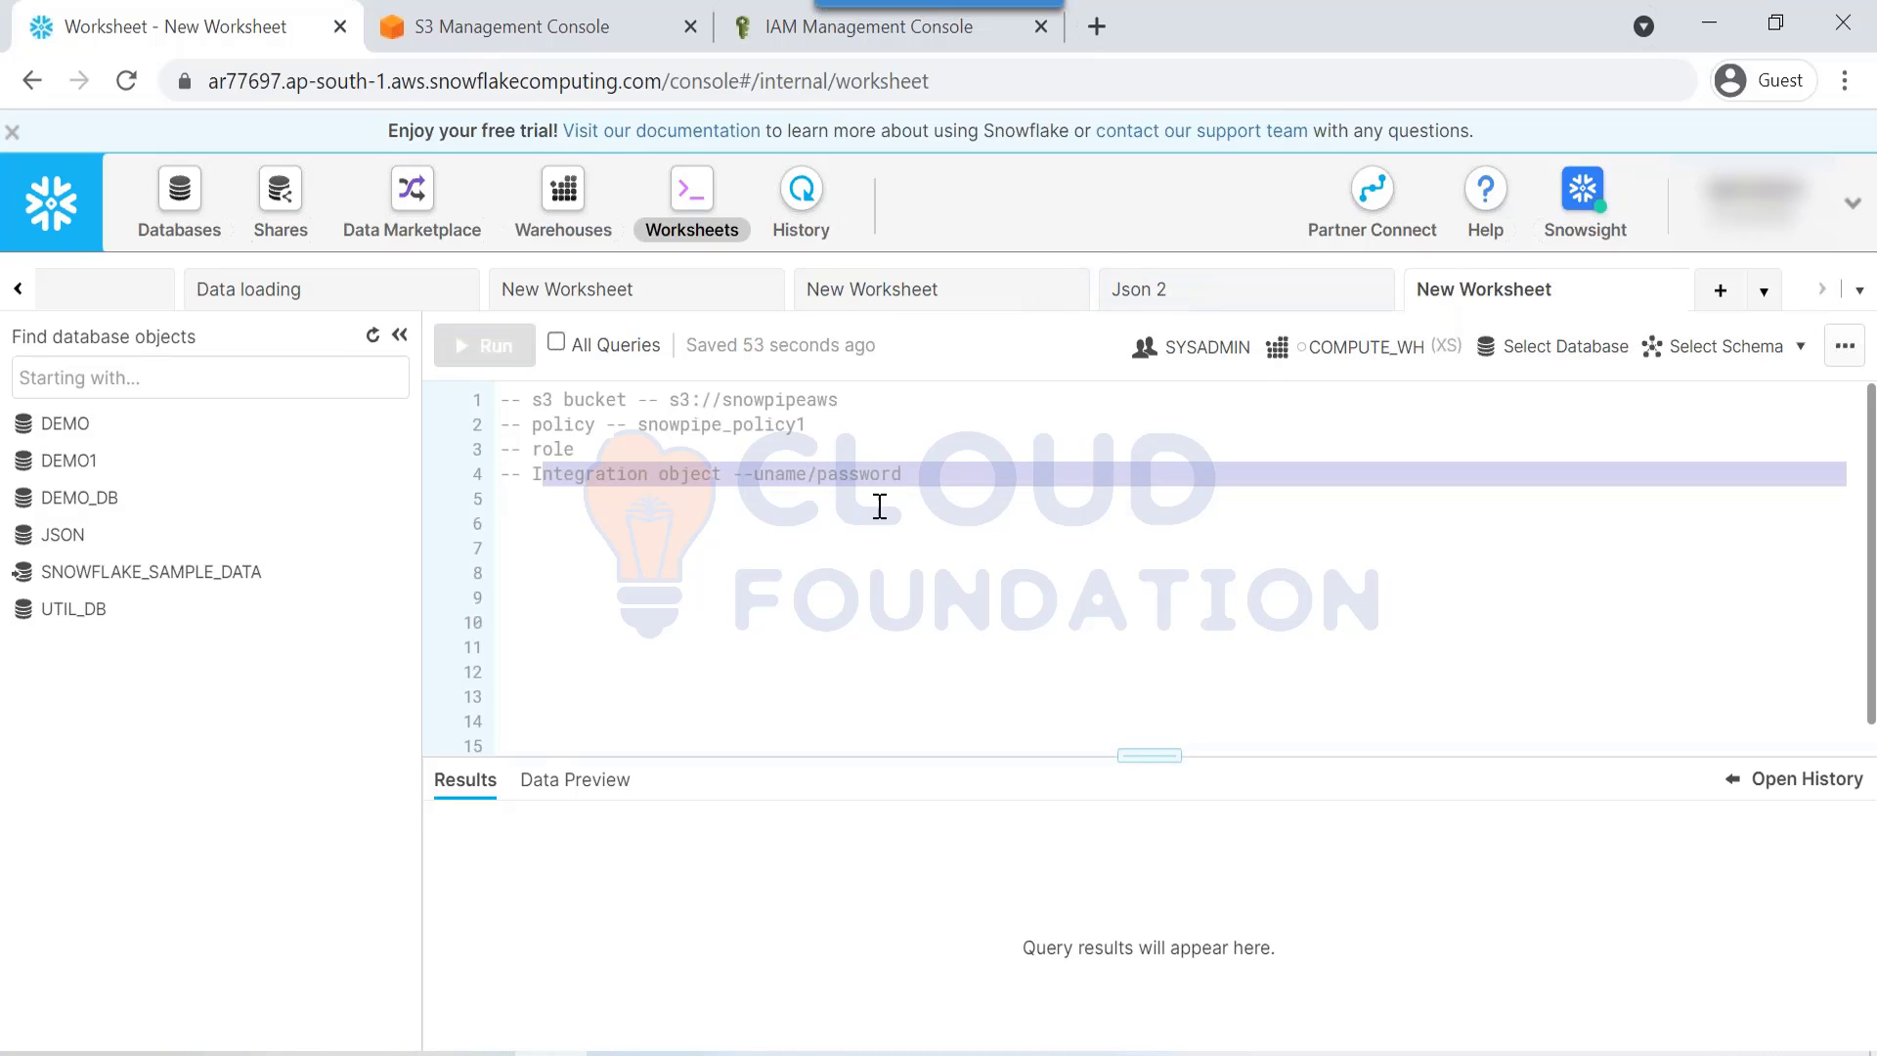
click(779, 577)
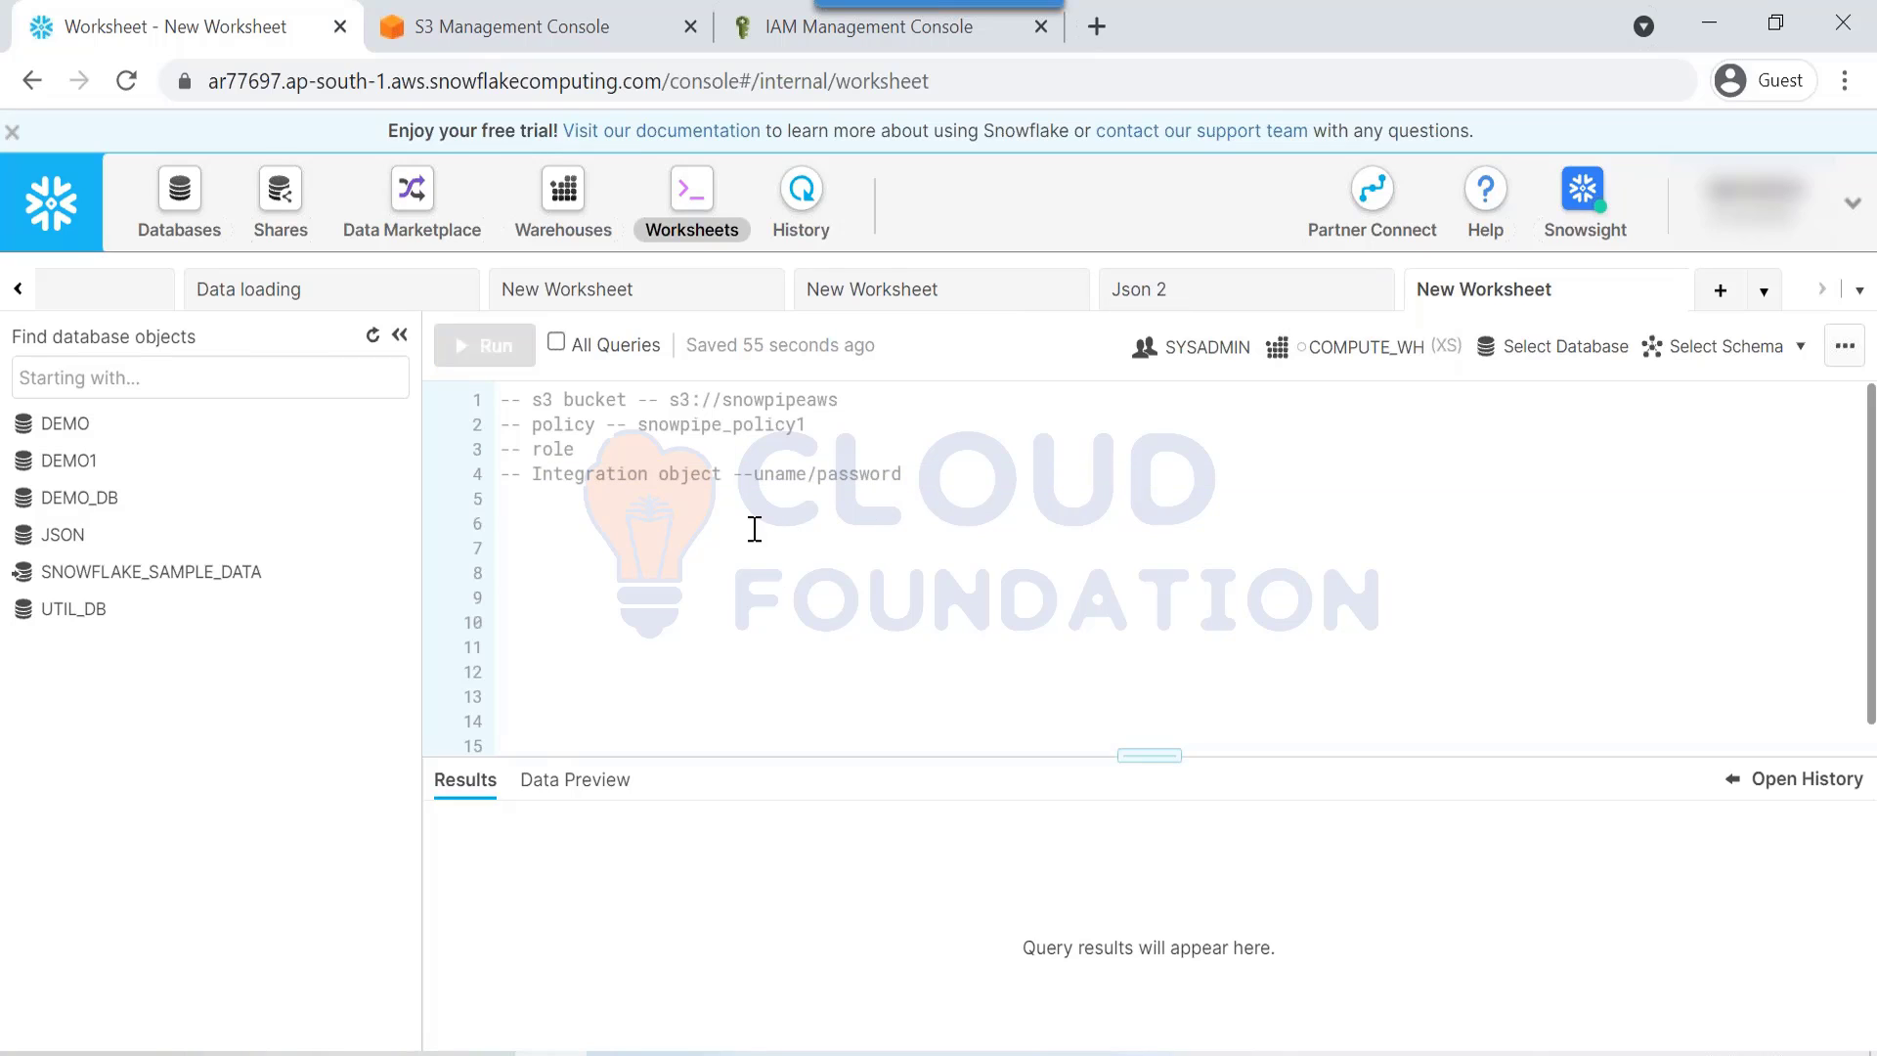
drag(581, 475, 729, 456)
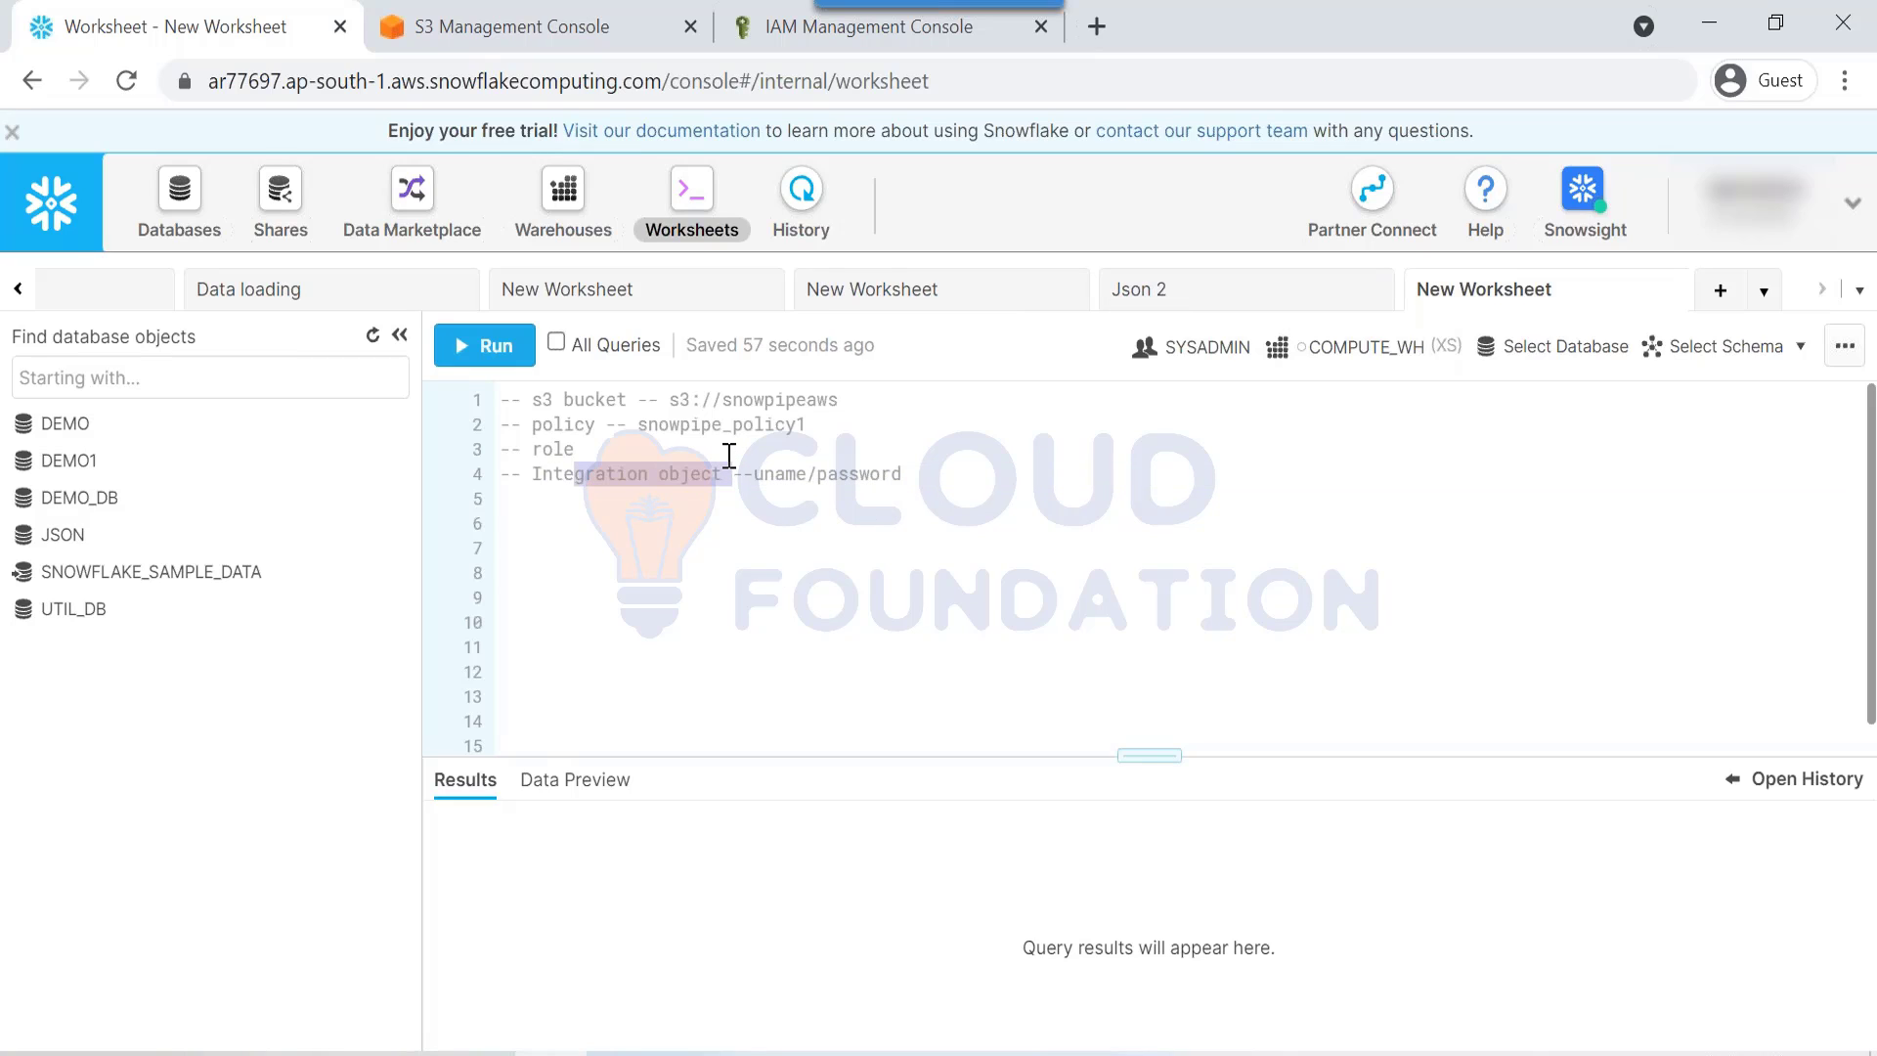
click(695, 540)
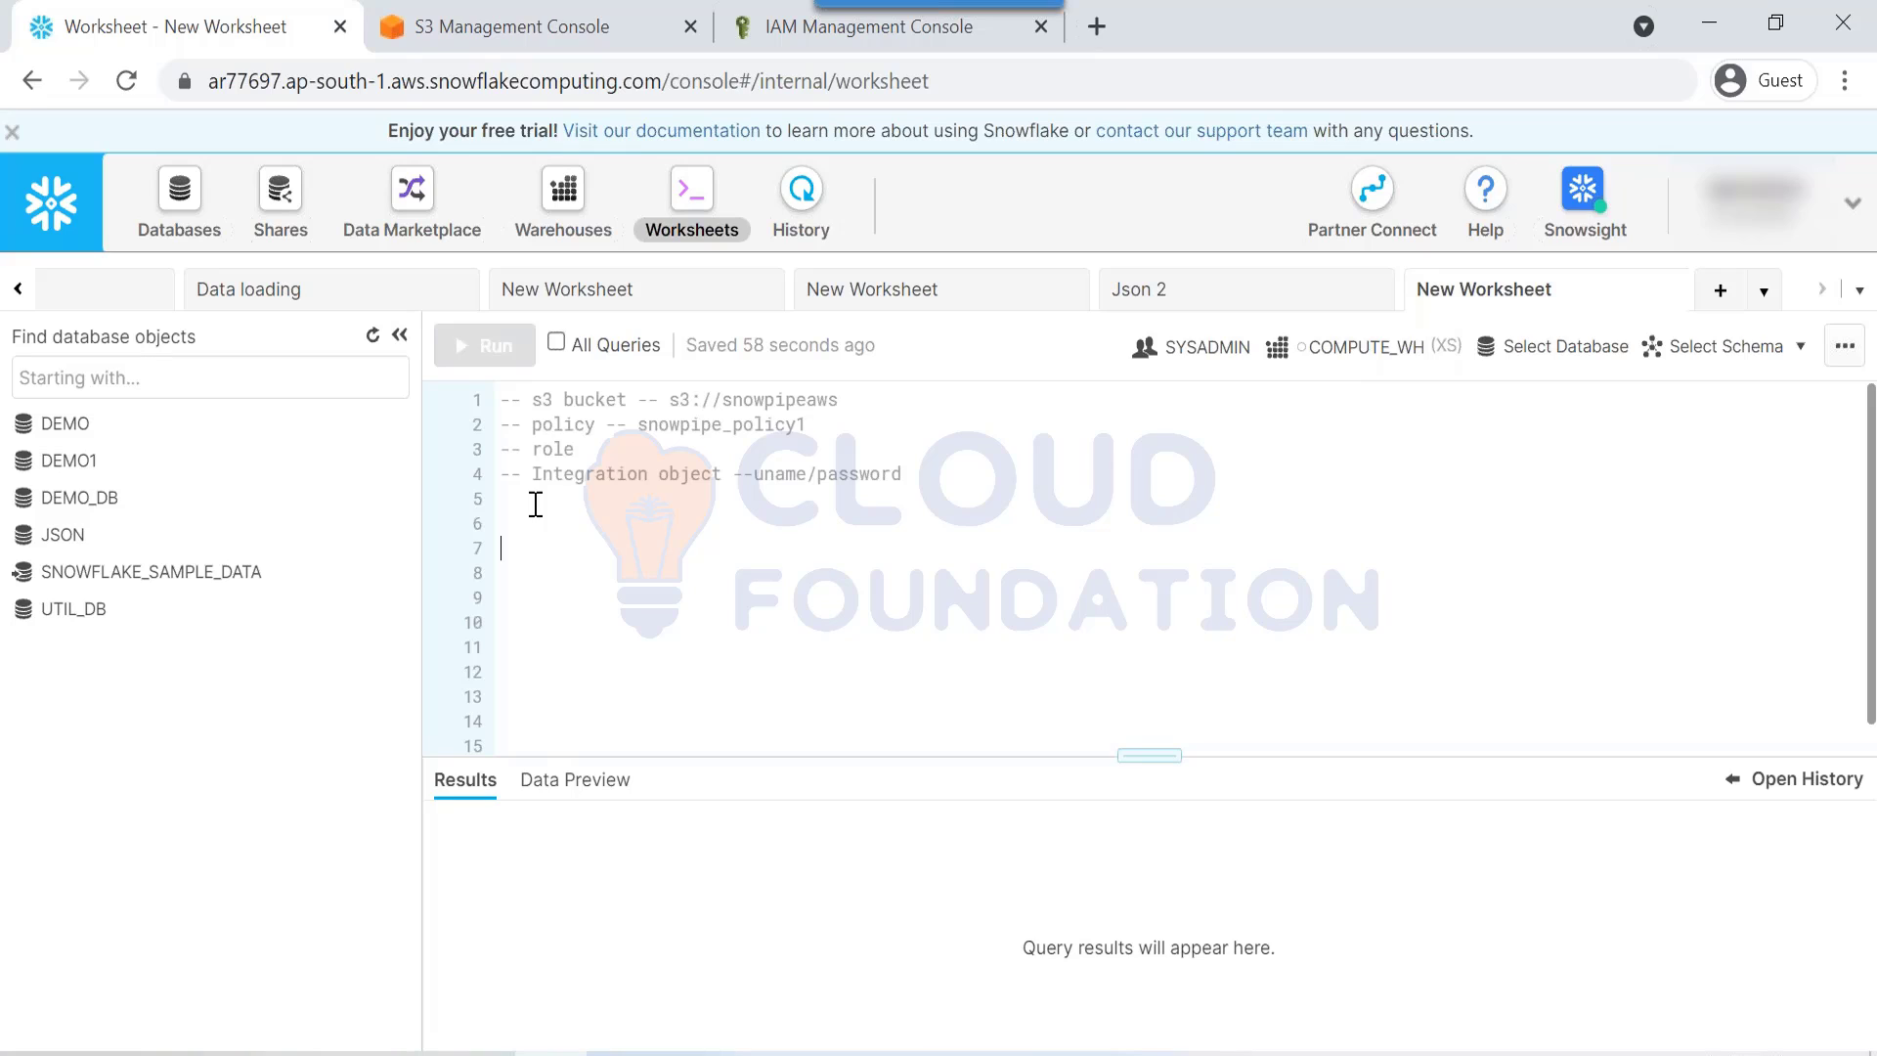
drag(551, 485, 742, 510)
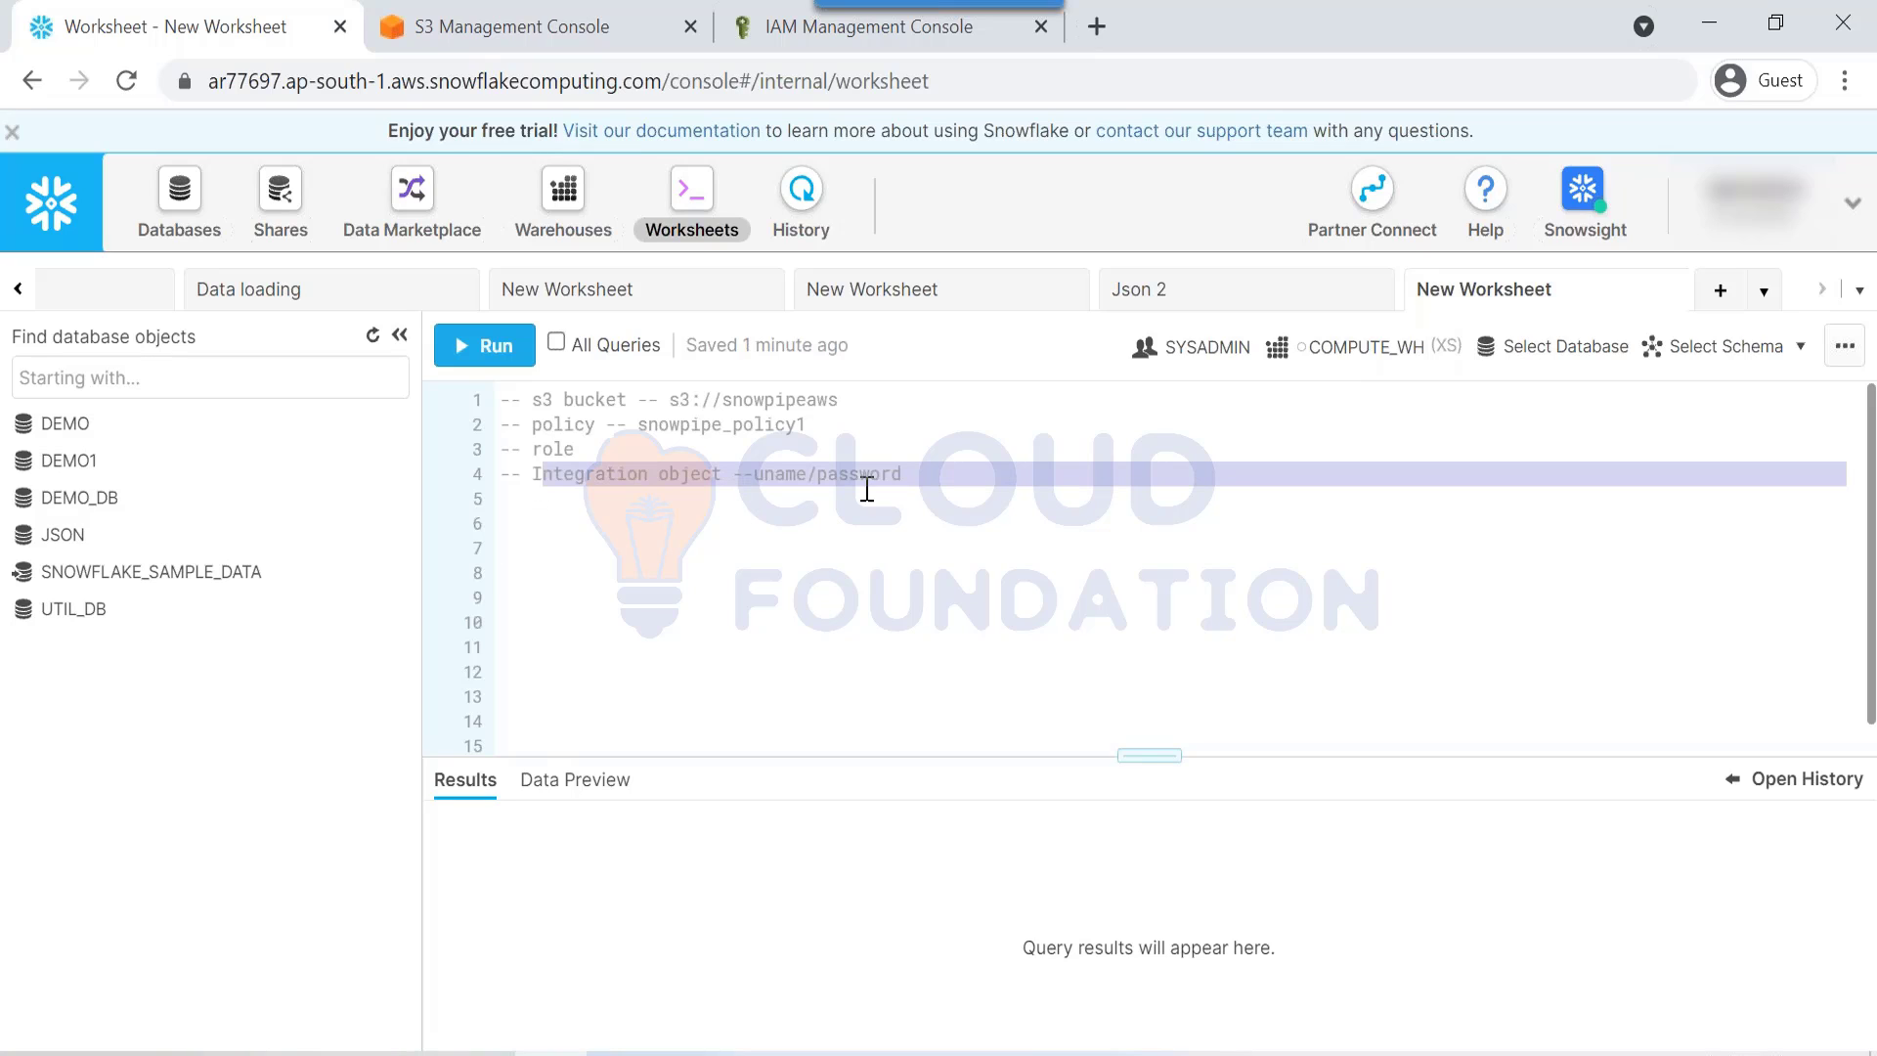
click(995, 467)
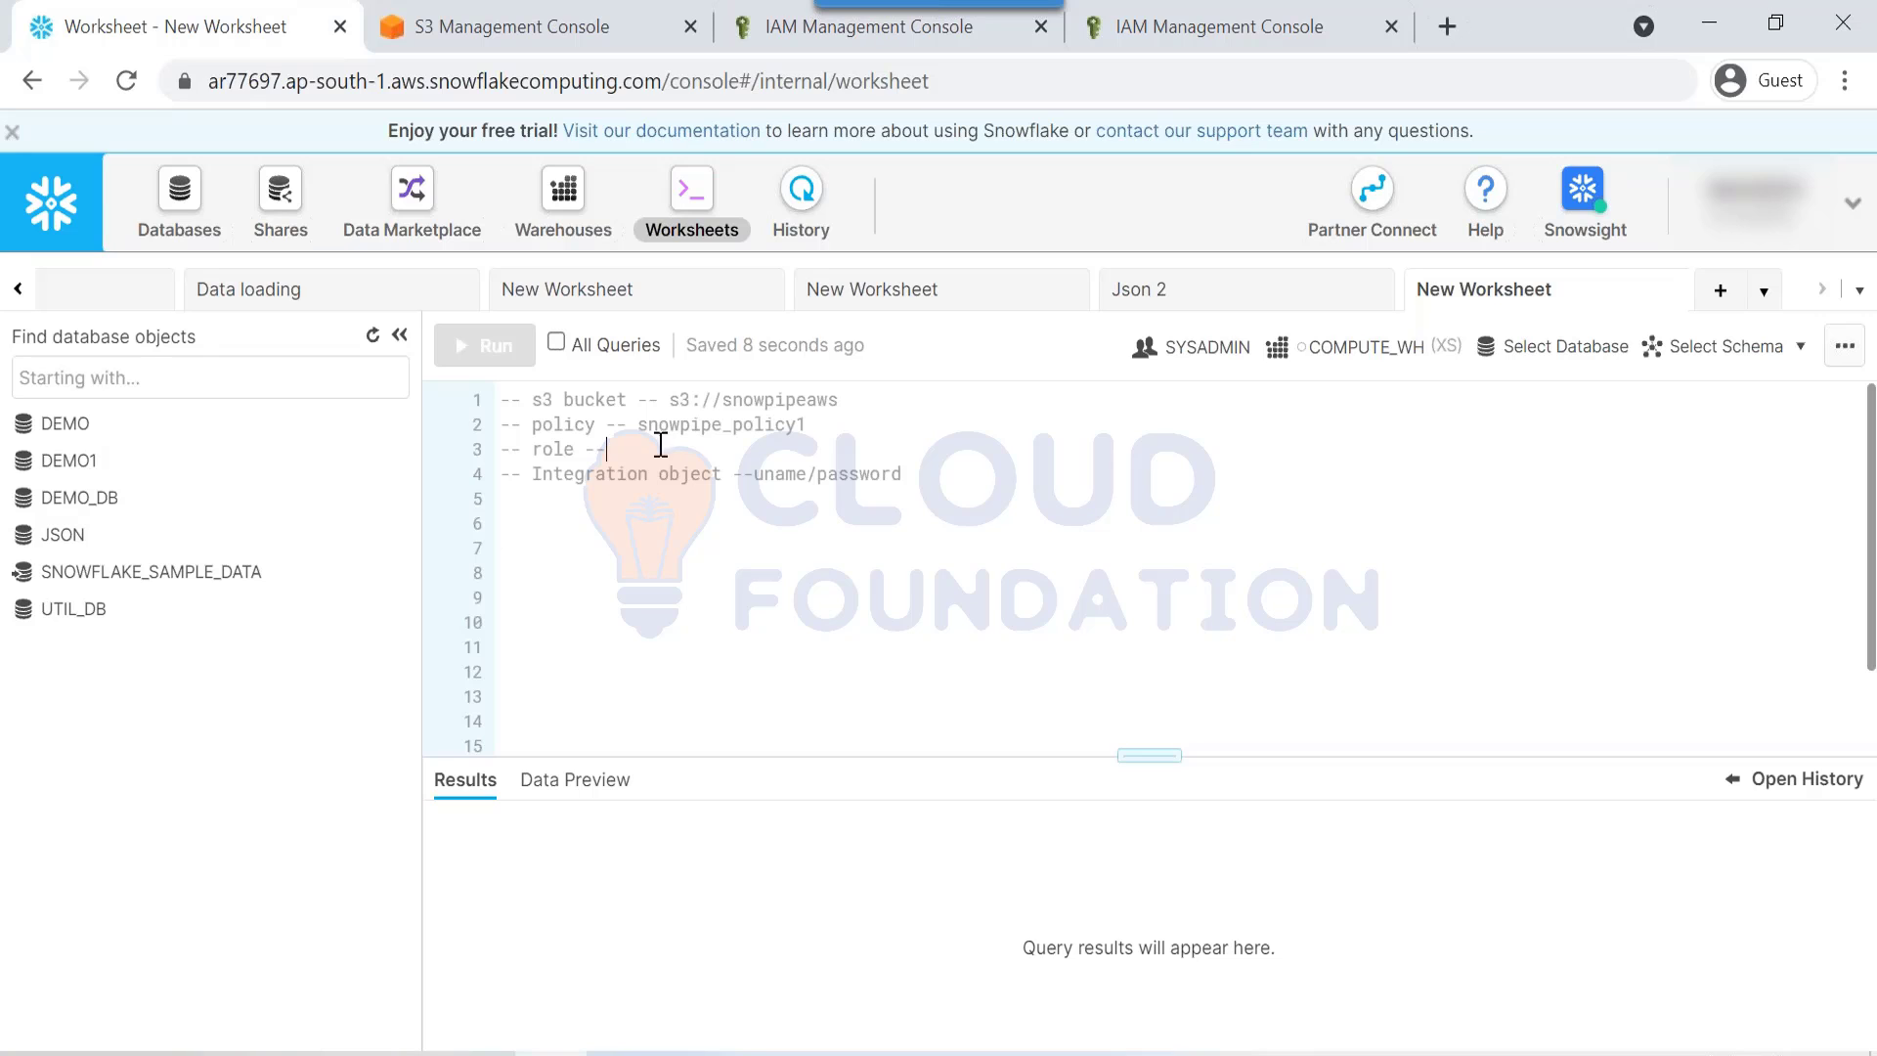
Step: Start a new IAM role that trusts another AWS account
click(1143, 37)
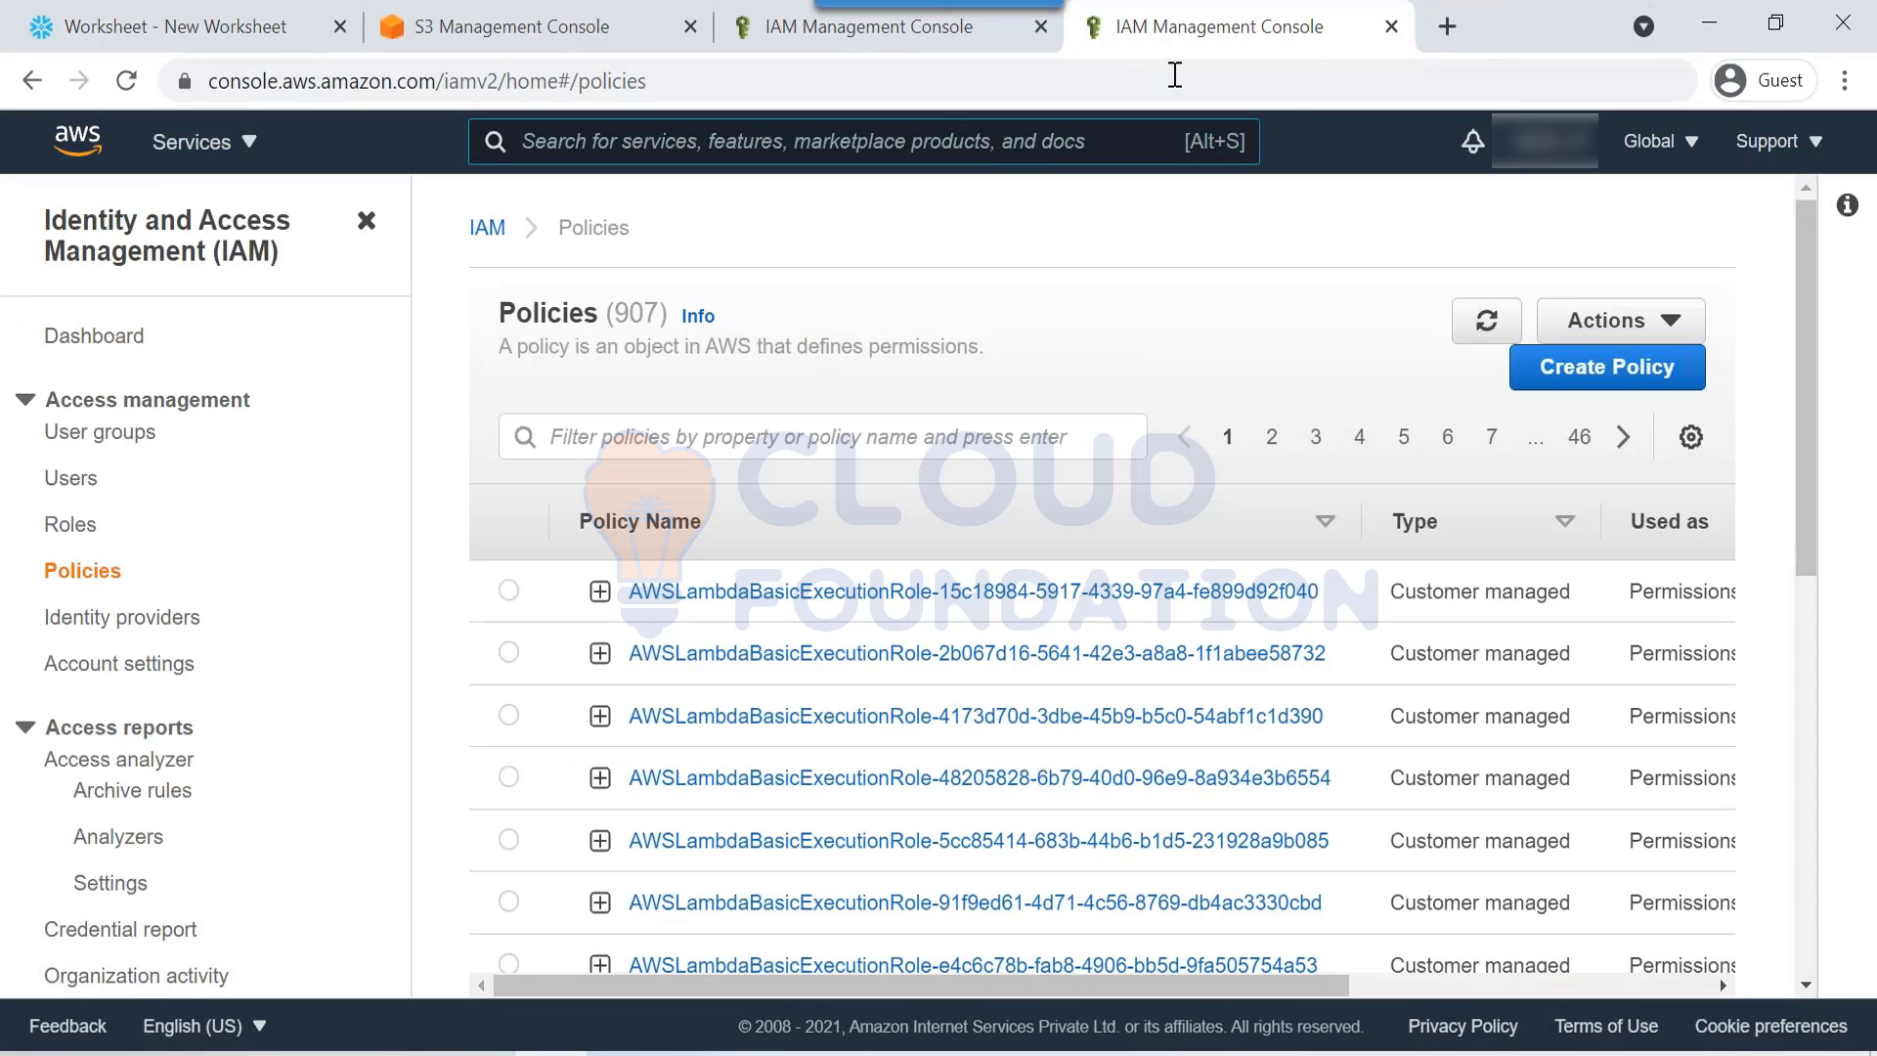
click(74, 536)
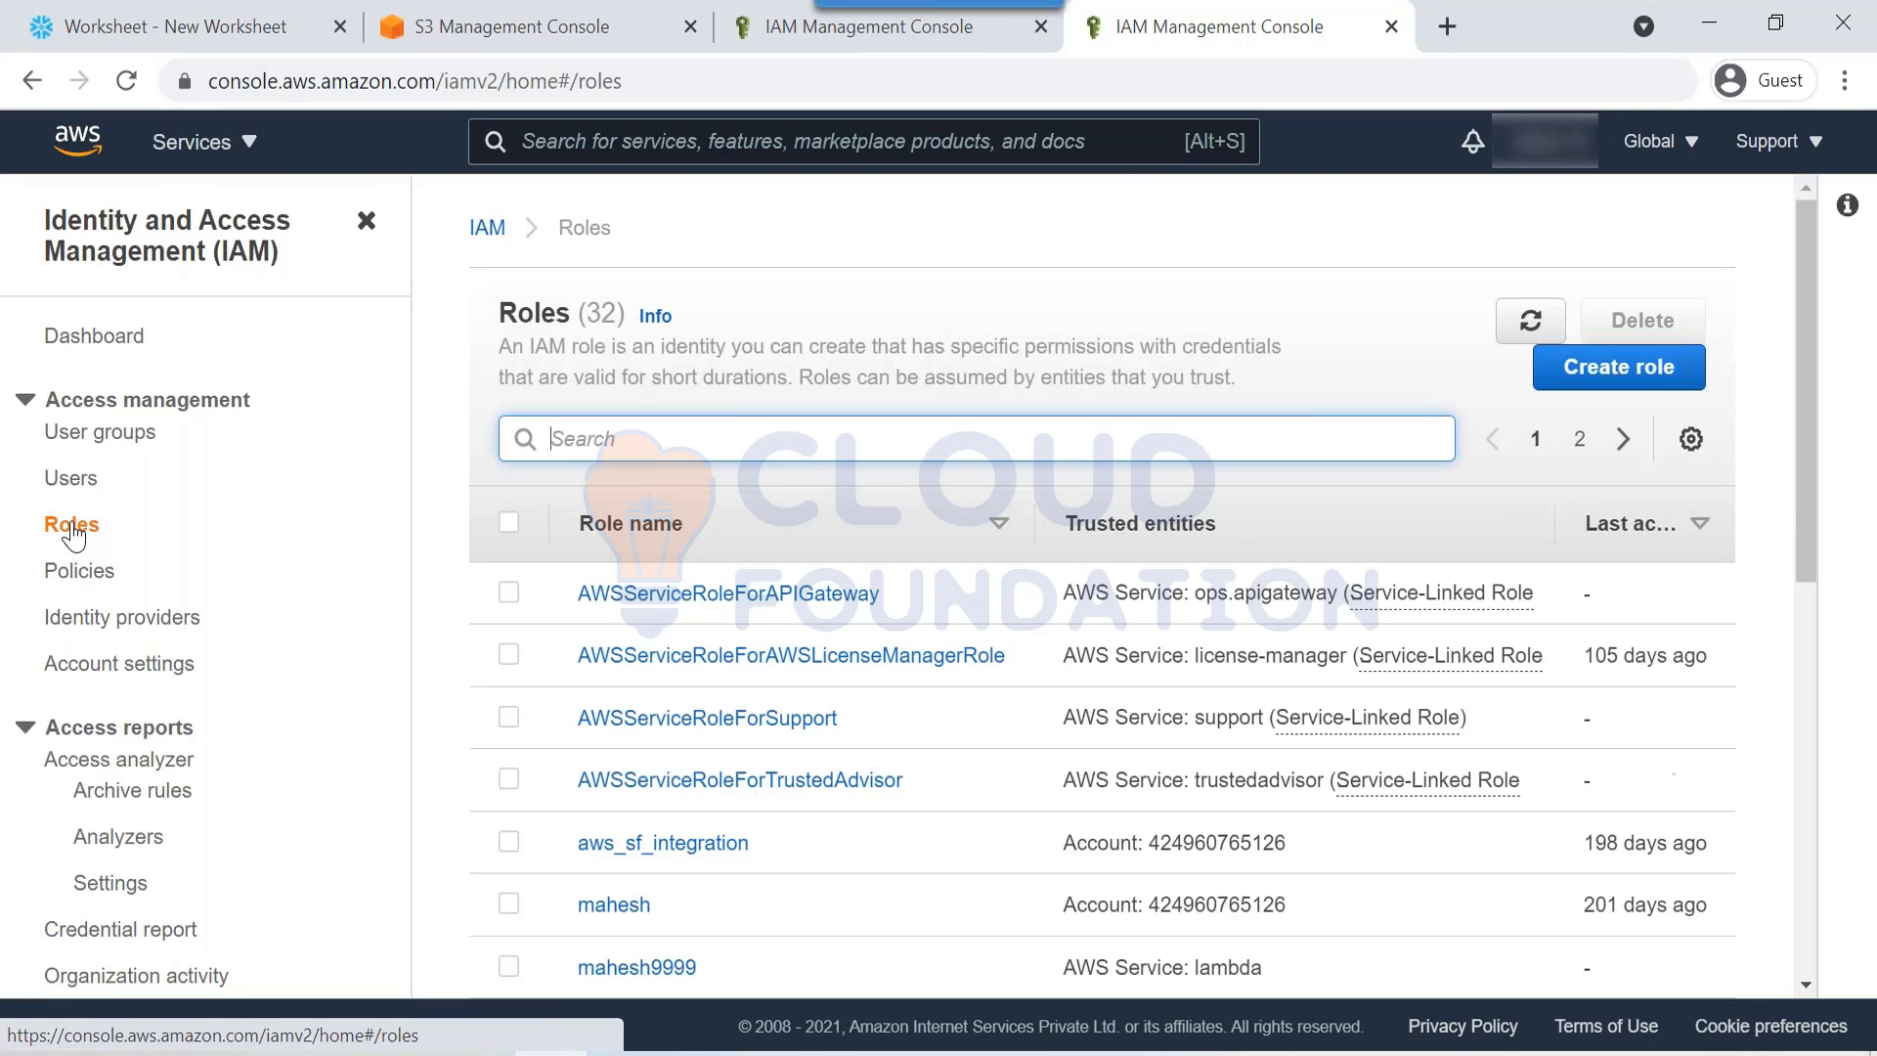
click(1652, 390)
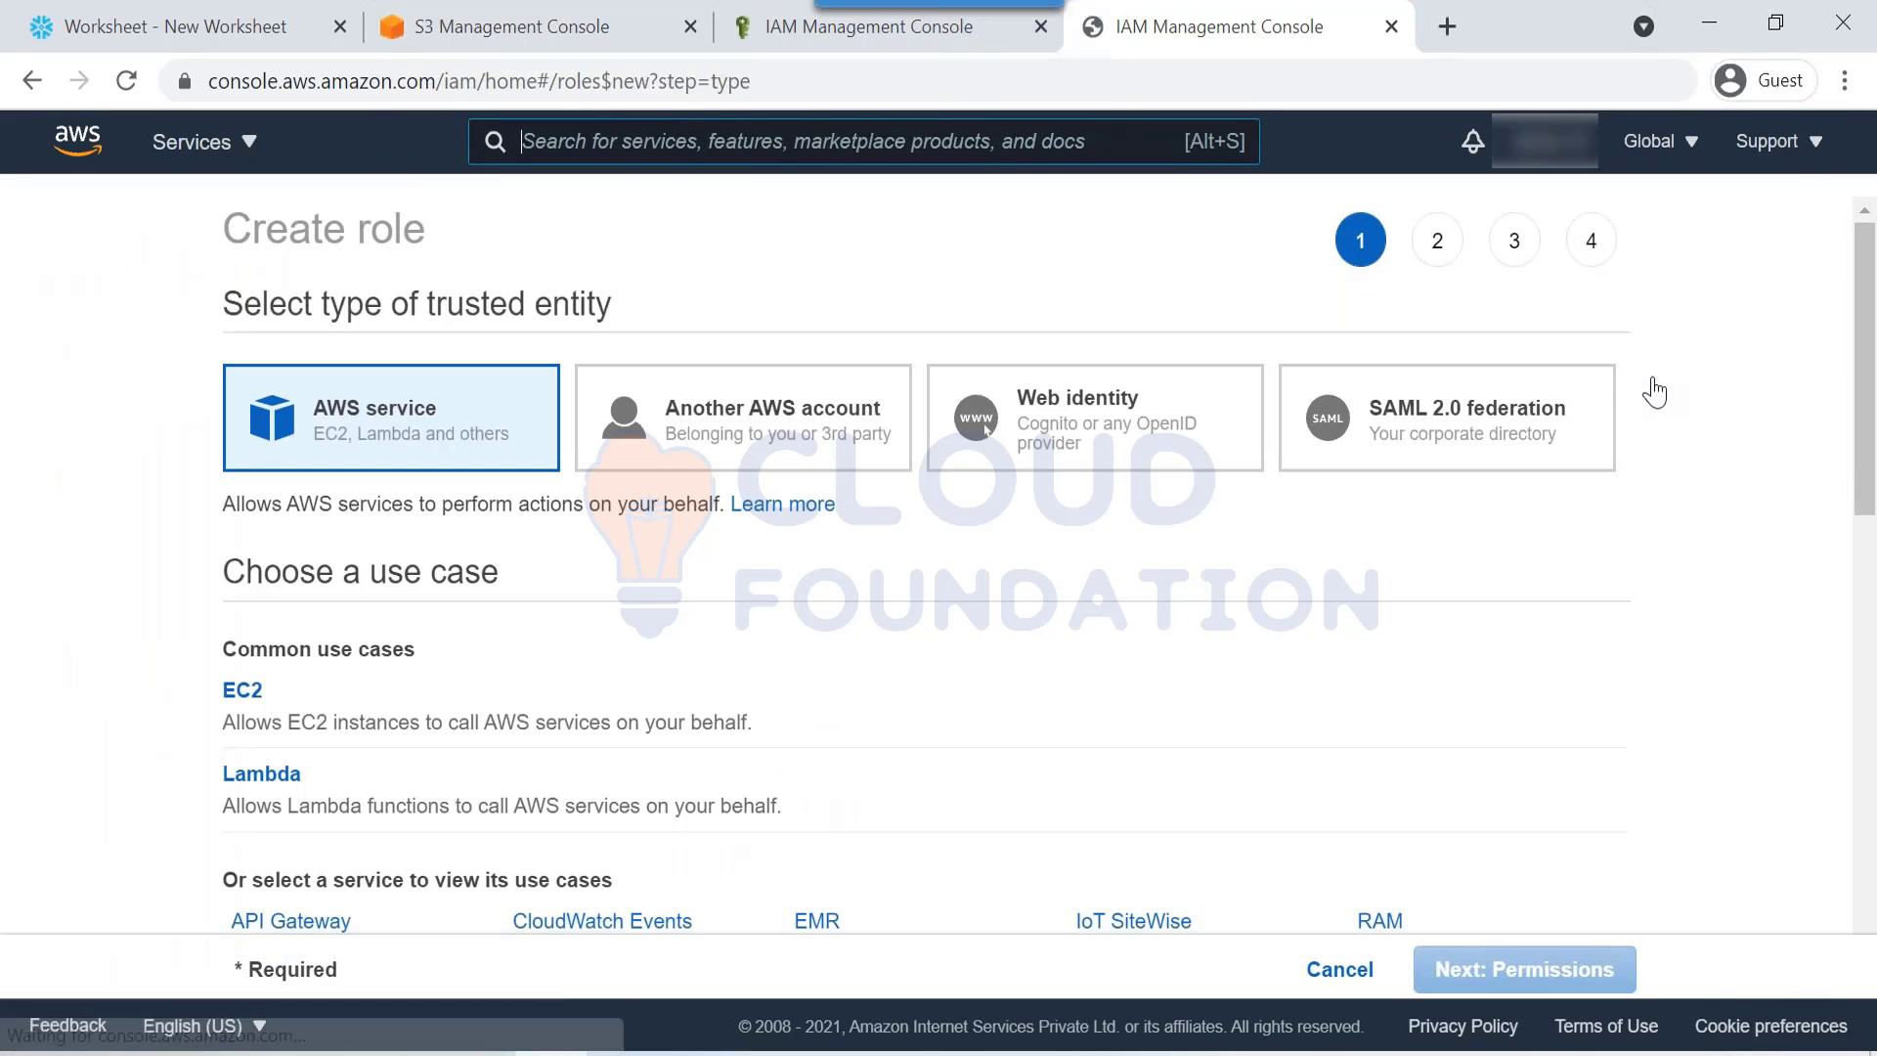
click(719, 434)
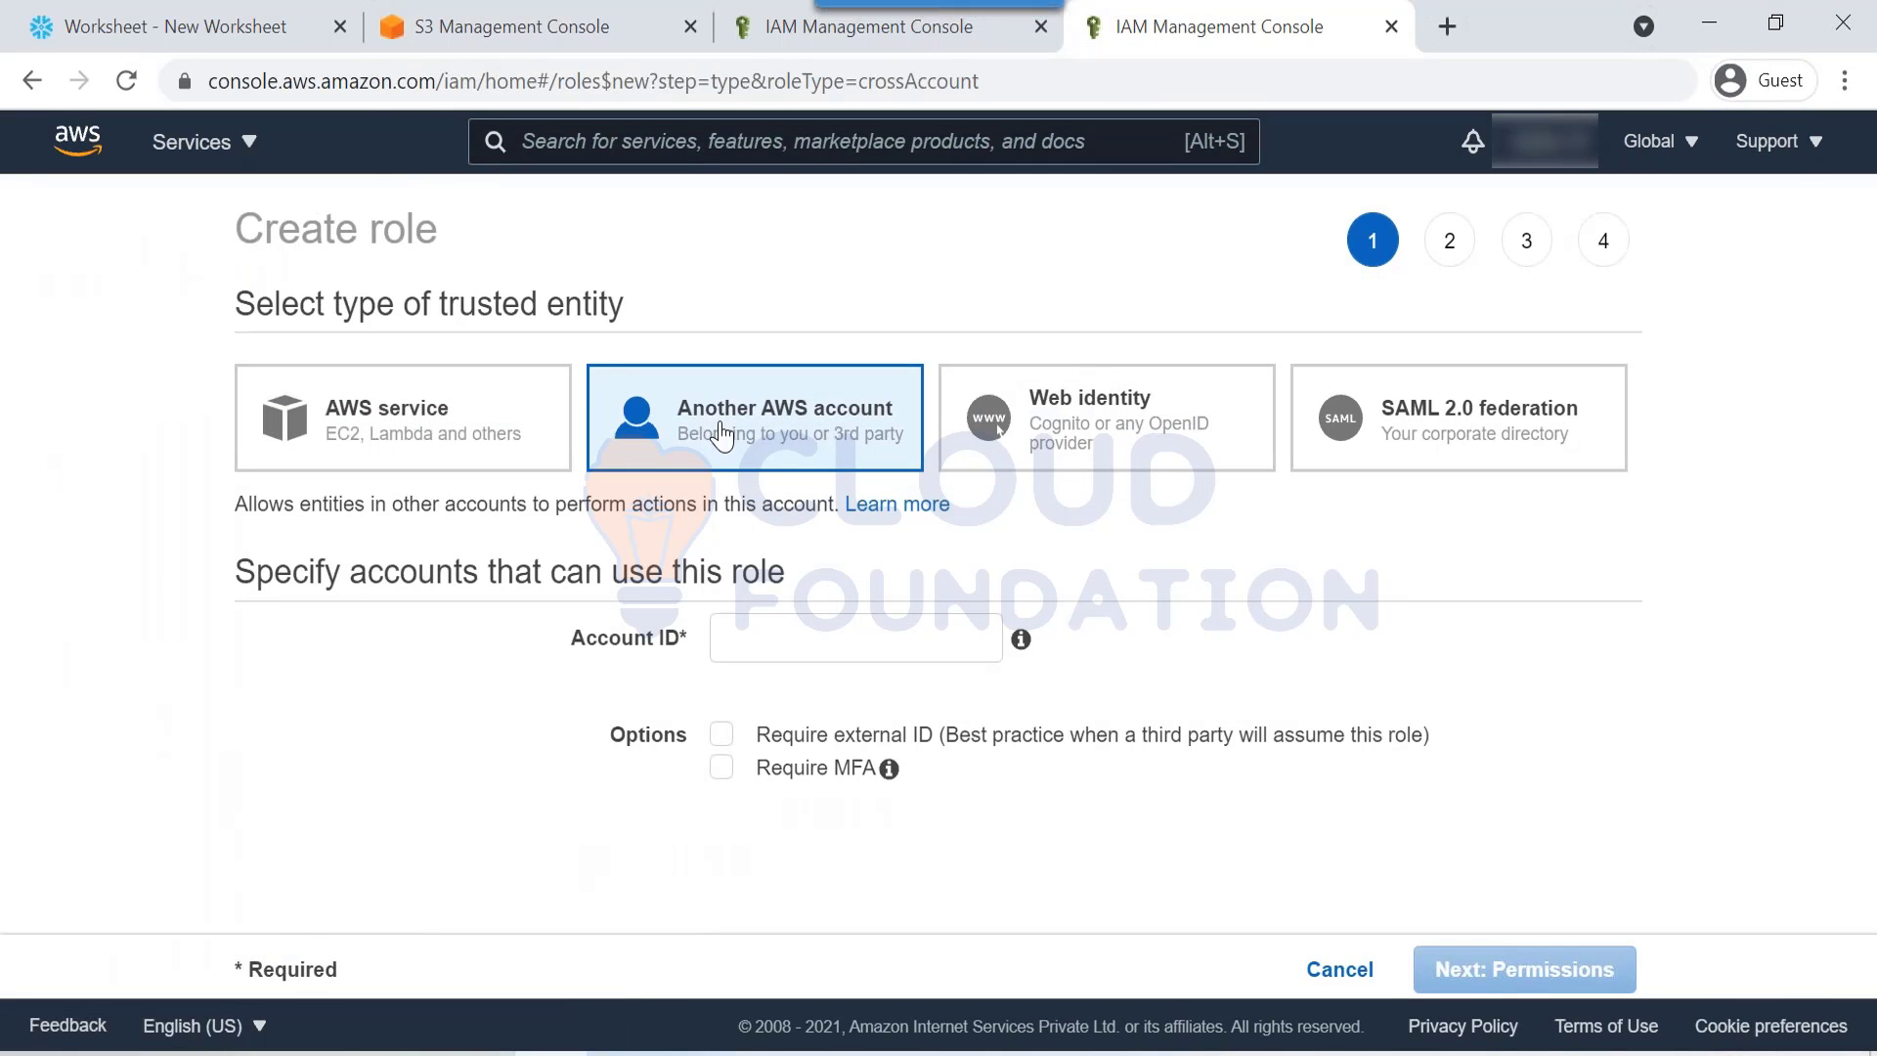
Step: Copy this account's ID from the account details and paste it as the trusted Account ID
click(728, 645)
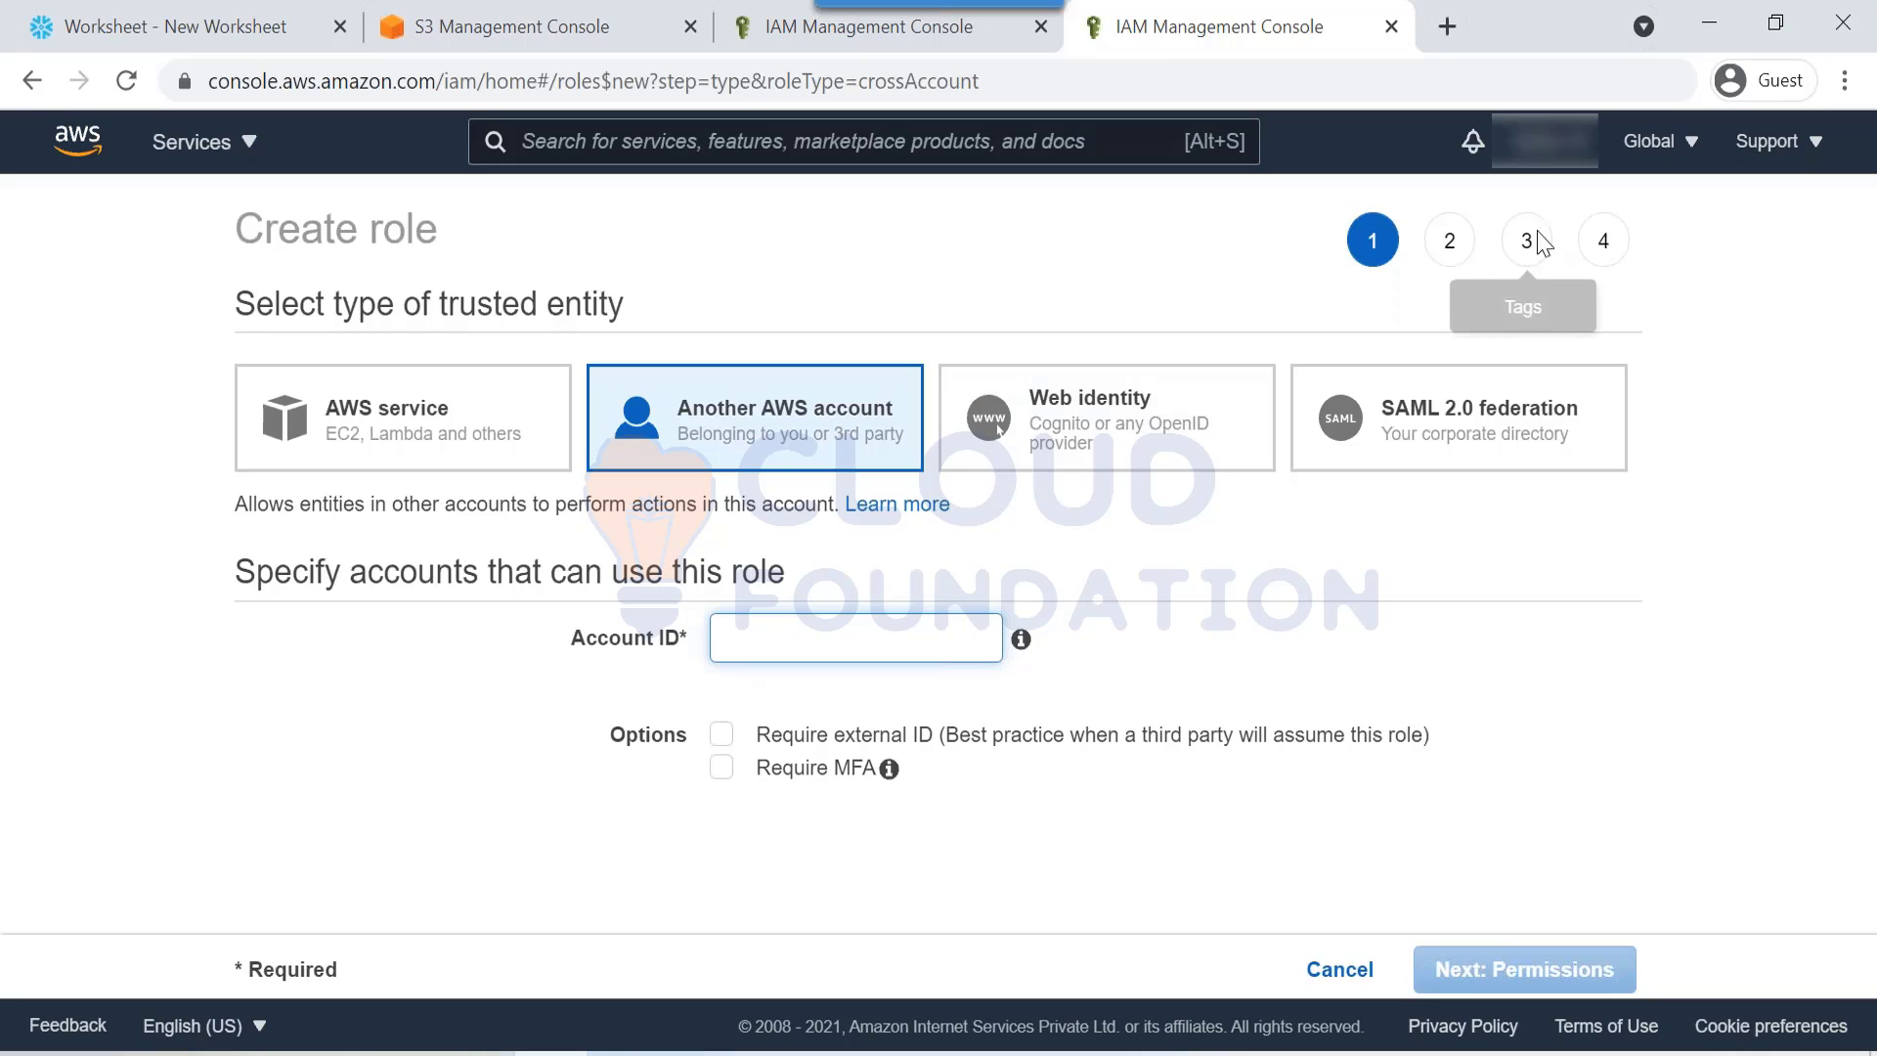
click(1545, 142)
mouse_move(1568, 215)
mouse_down()
mouse_move(1345, 215)
mouse_move(1568, 213)
mouse_up()
right_click(1485, 226)
click(1456, 243)
click(1438, 221)
right_click(1453, 224)
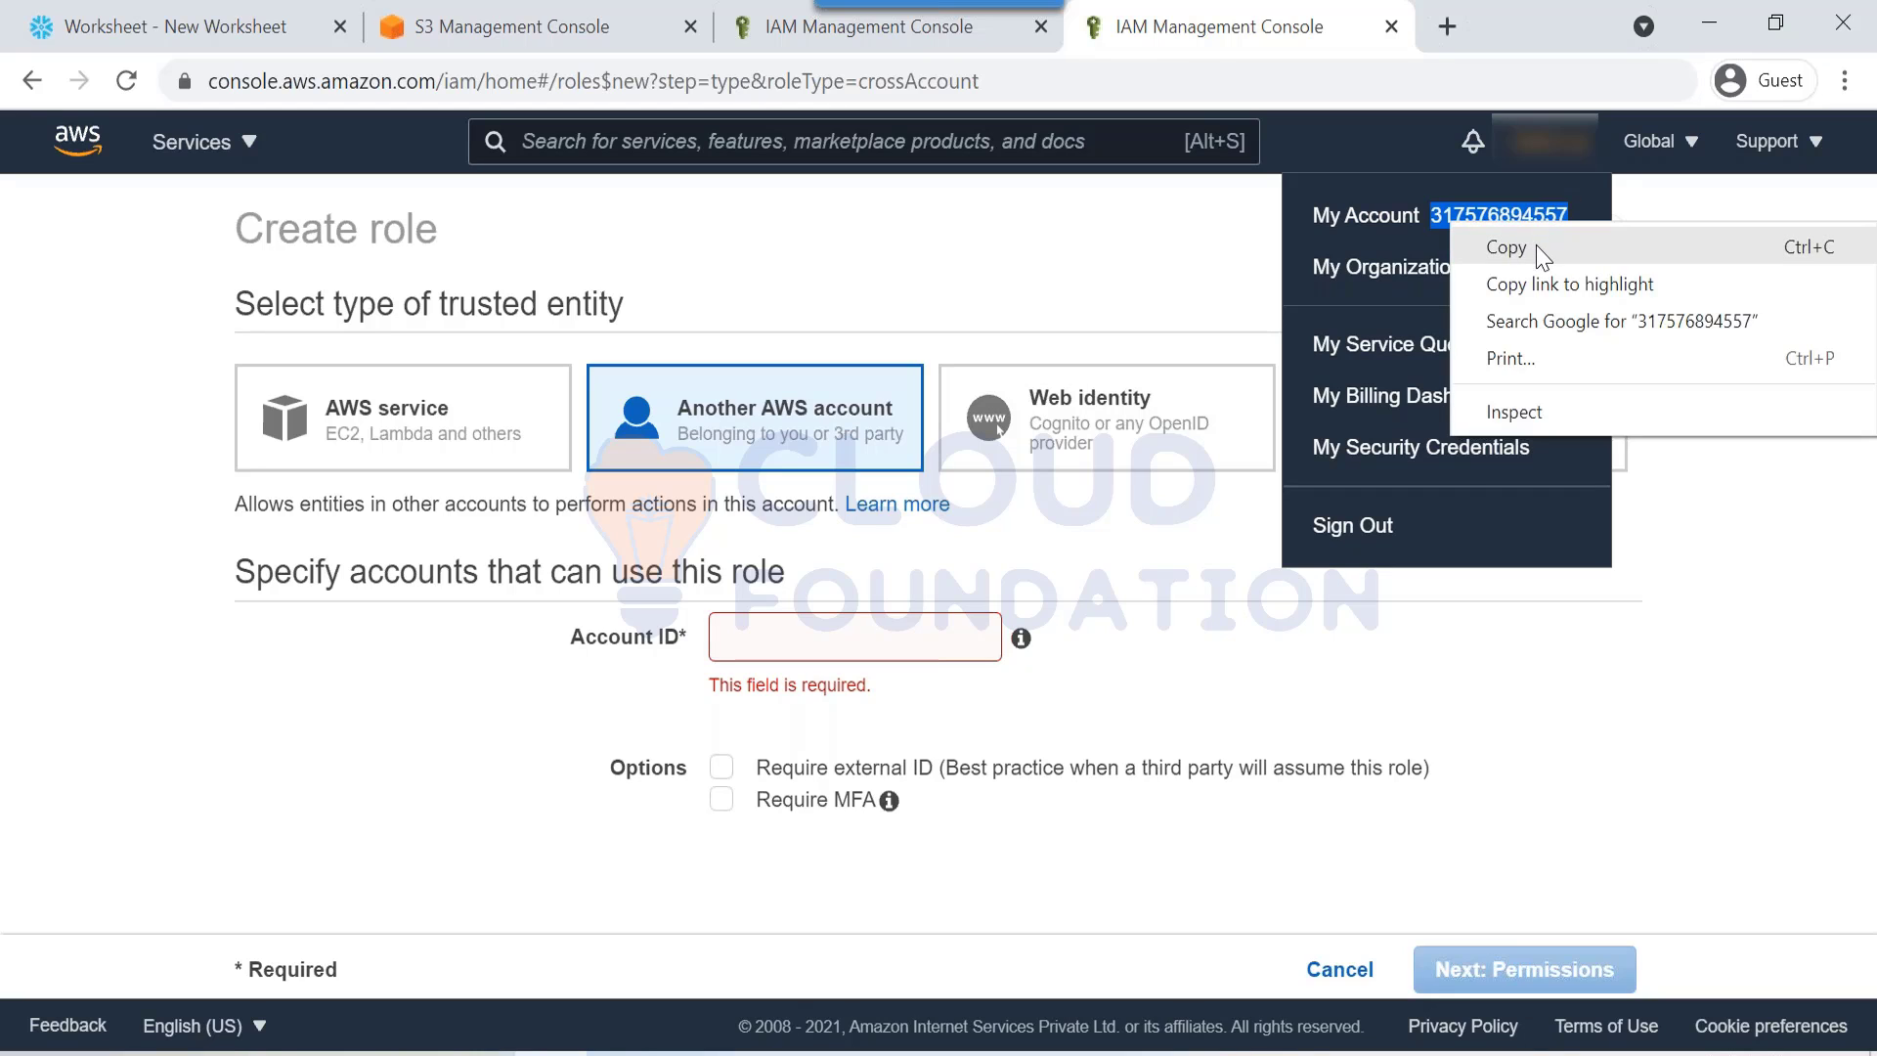
click(1538, 250)
click(959, 625)
key(ctrl+v)
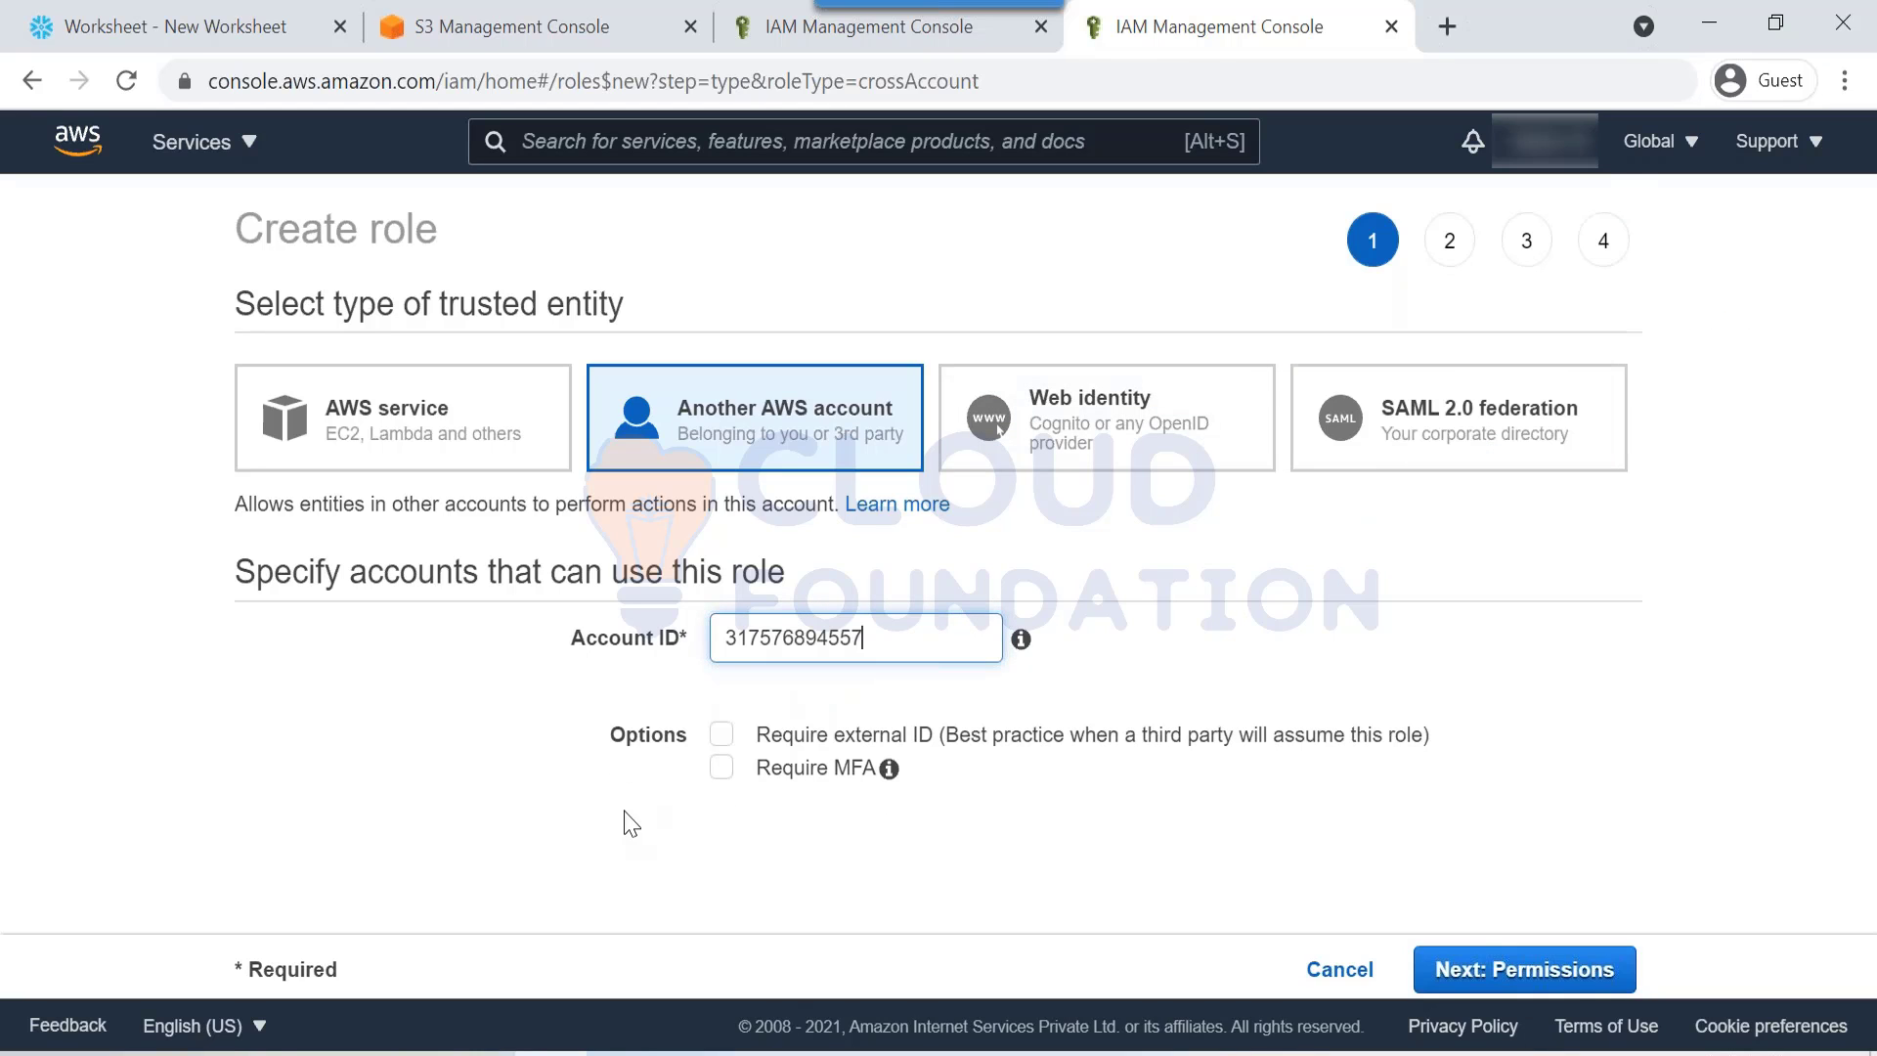
Step: Require external ID 123456745 and move on to the permissions step
click(721, 735)
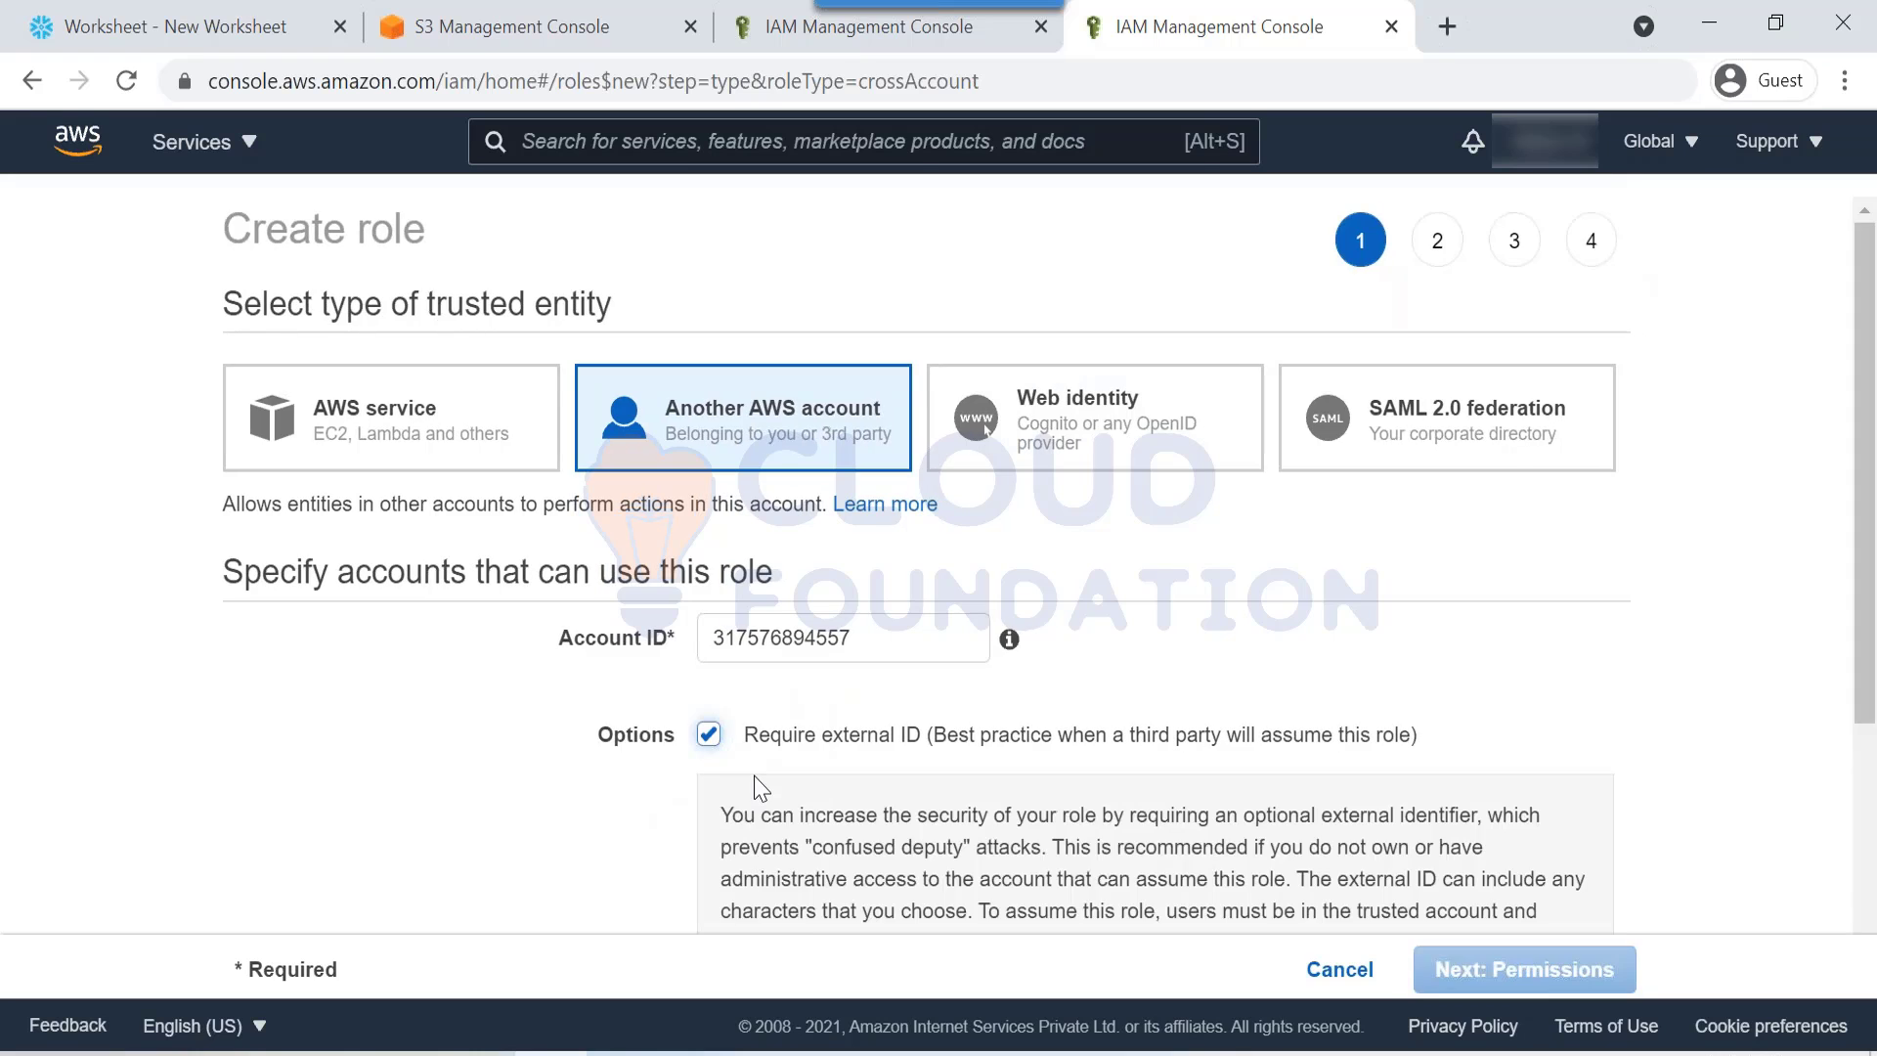
scroll(754, 777, down, 3)
click(948, 725)
text(1234)
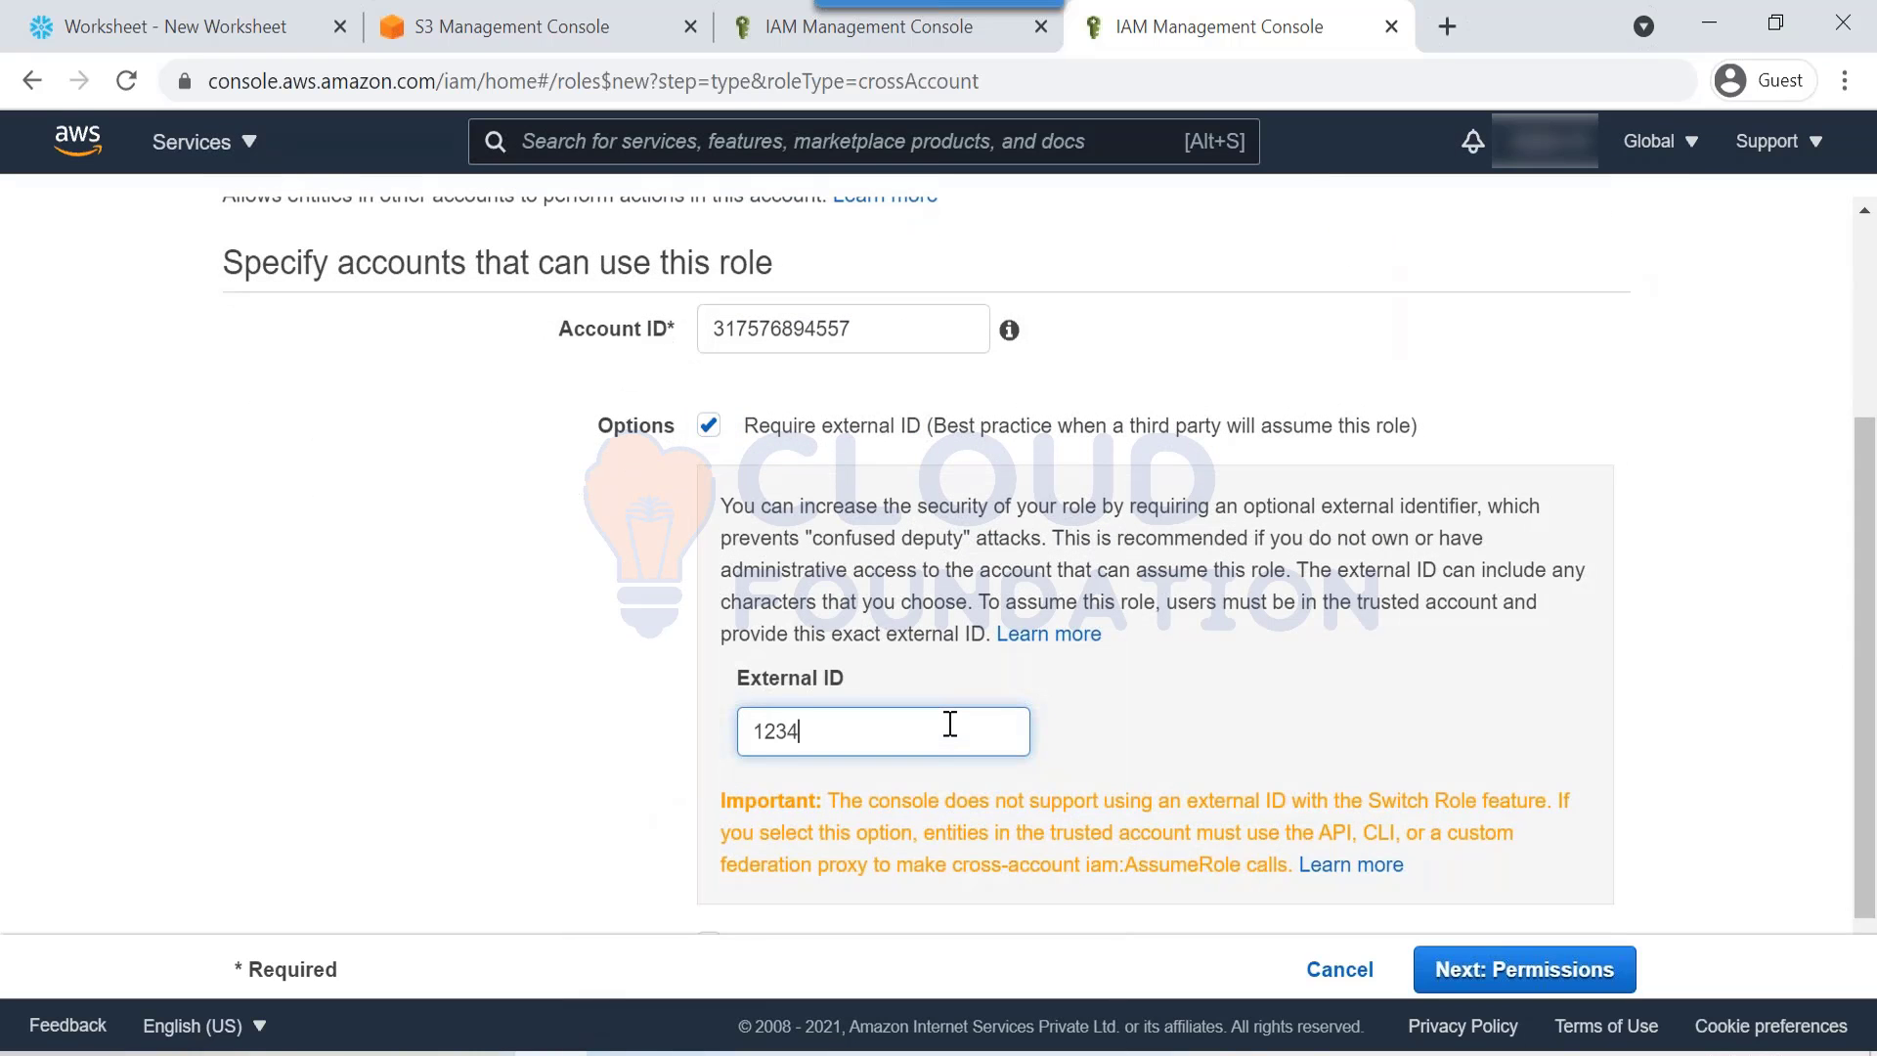
text(56745)
drag(749, 731, 832, 732)
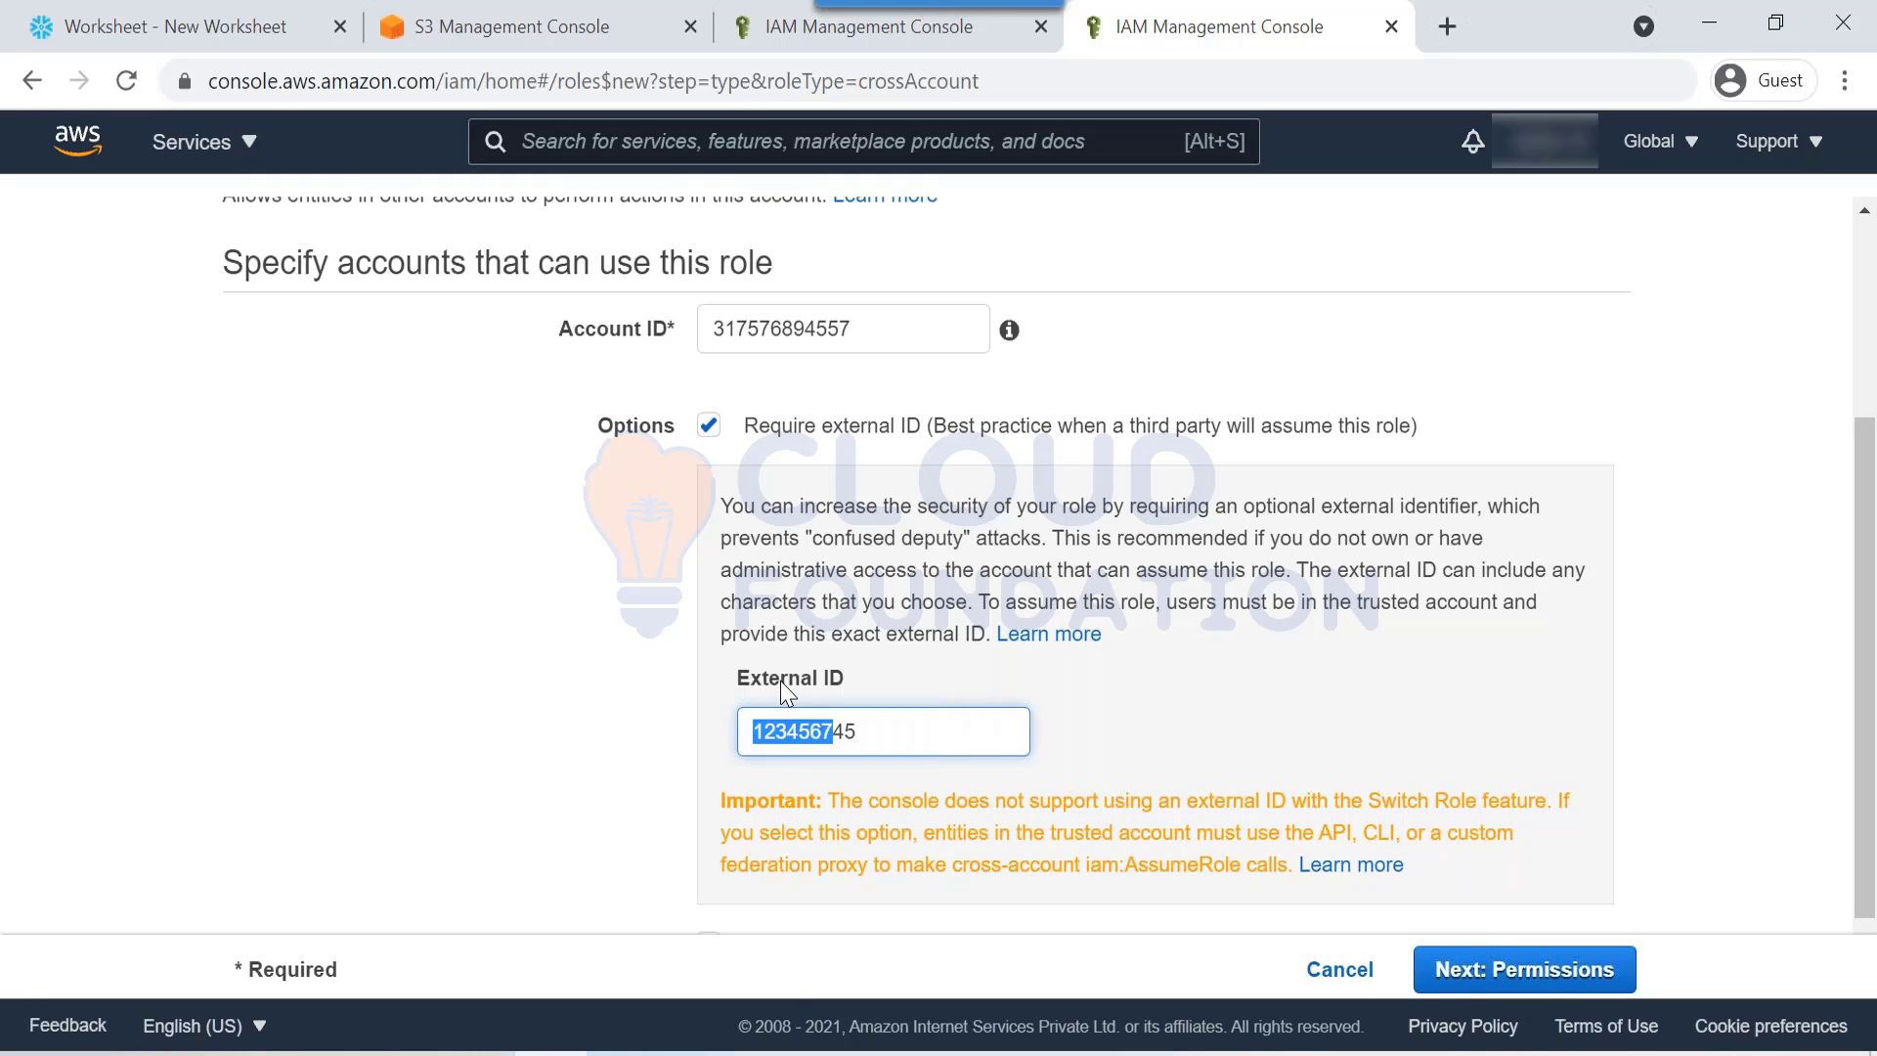
double_click(807, 735)
drag(749, 678, 943, 766)
click(1537, 981)
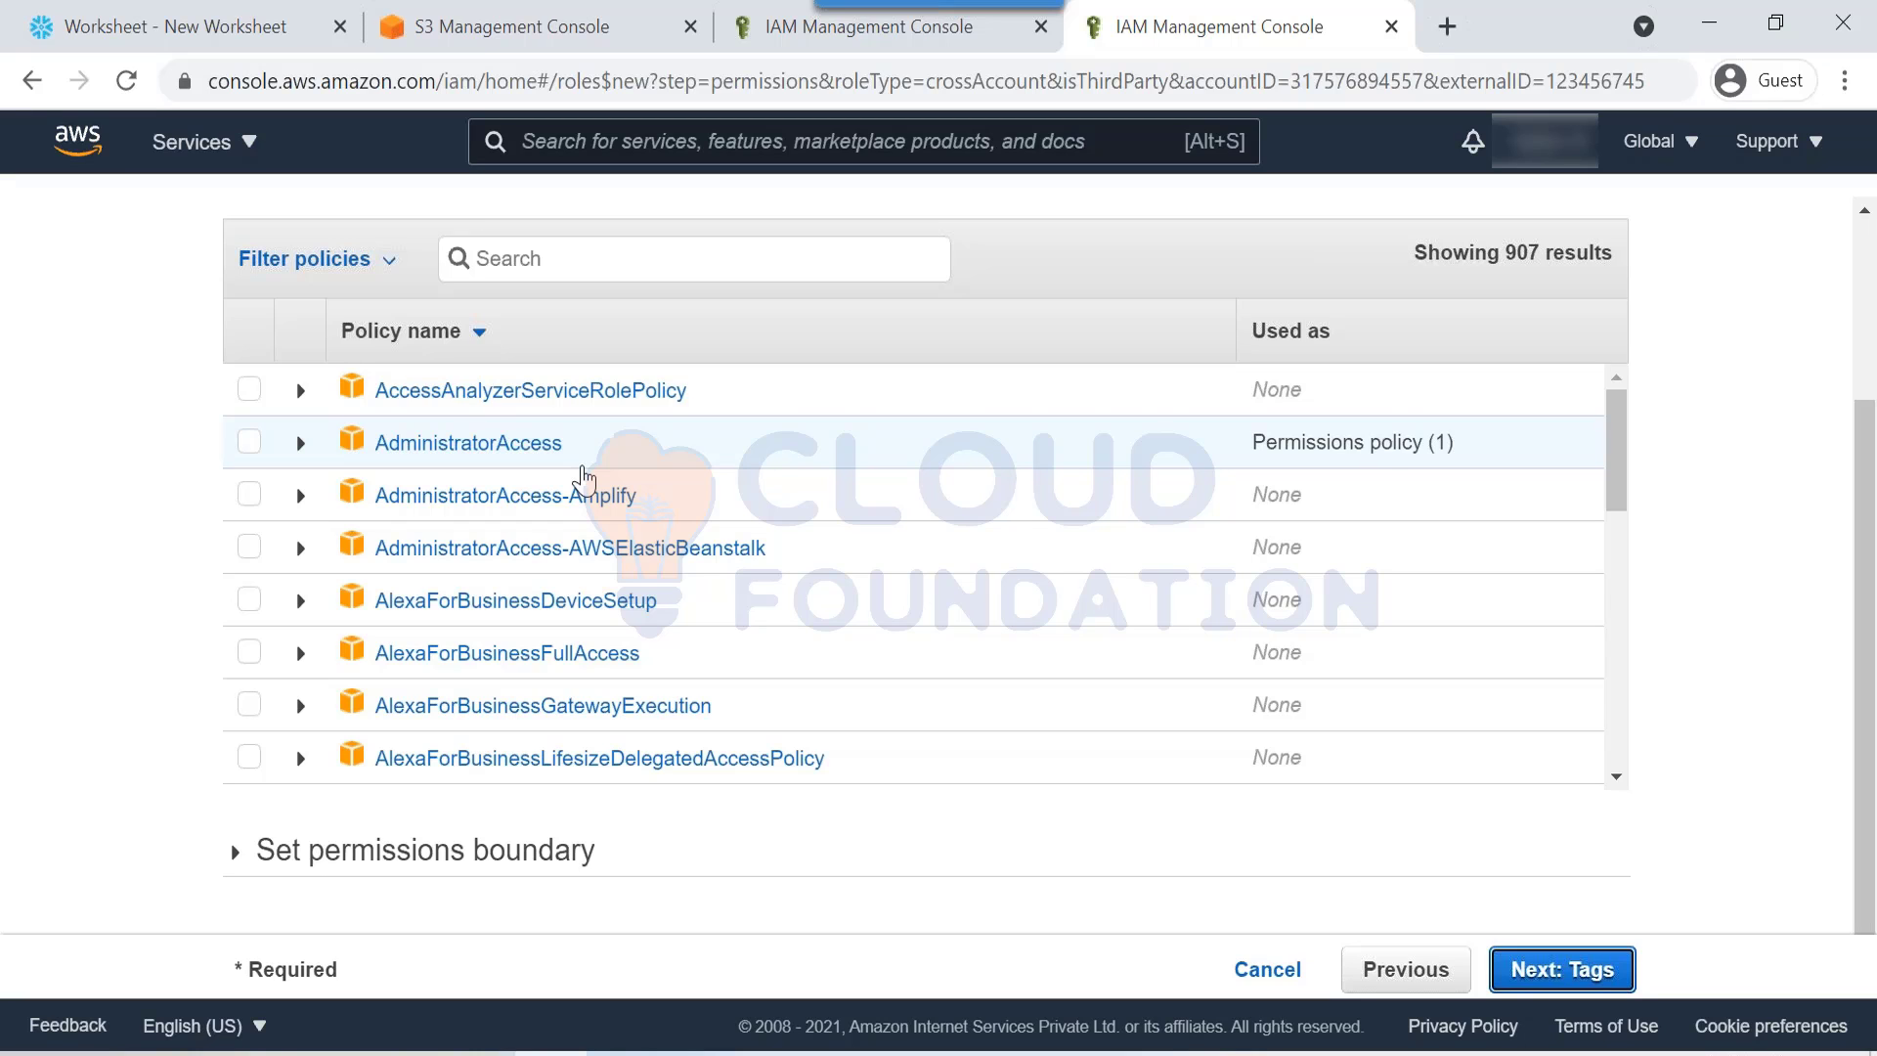
Step: Copy snowpipe_policy1 from the Snowflake notes and filter the IAM policies list to it
scroll(750, 704, up, 3)
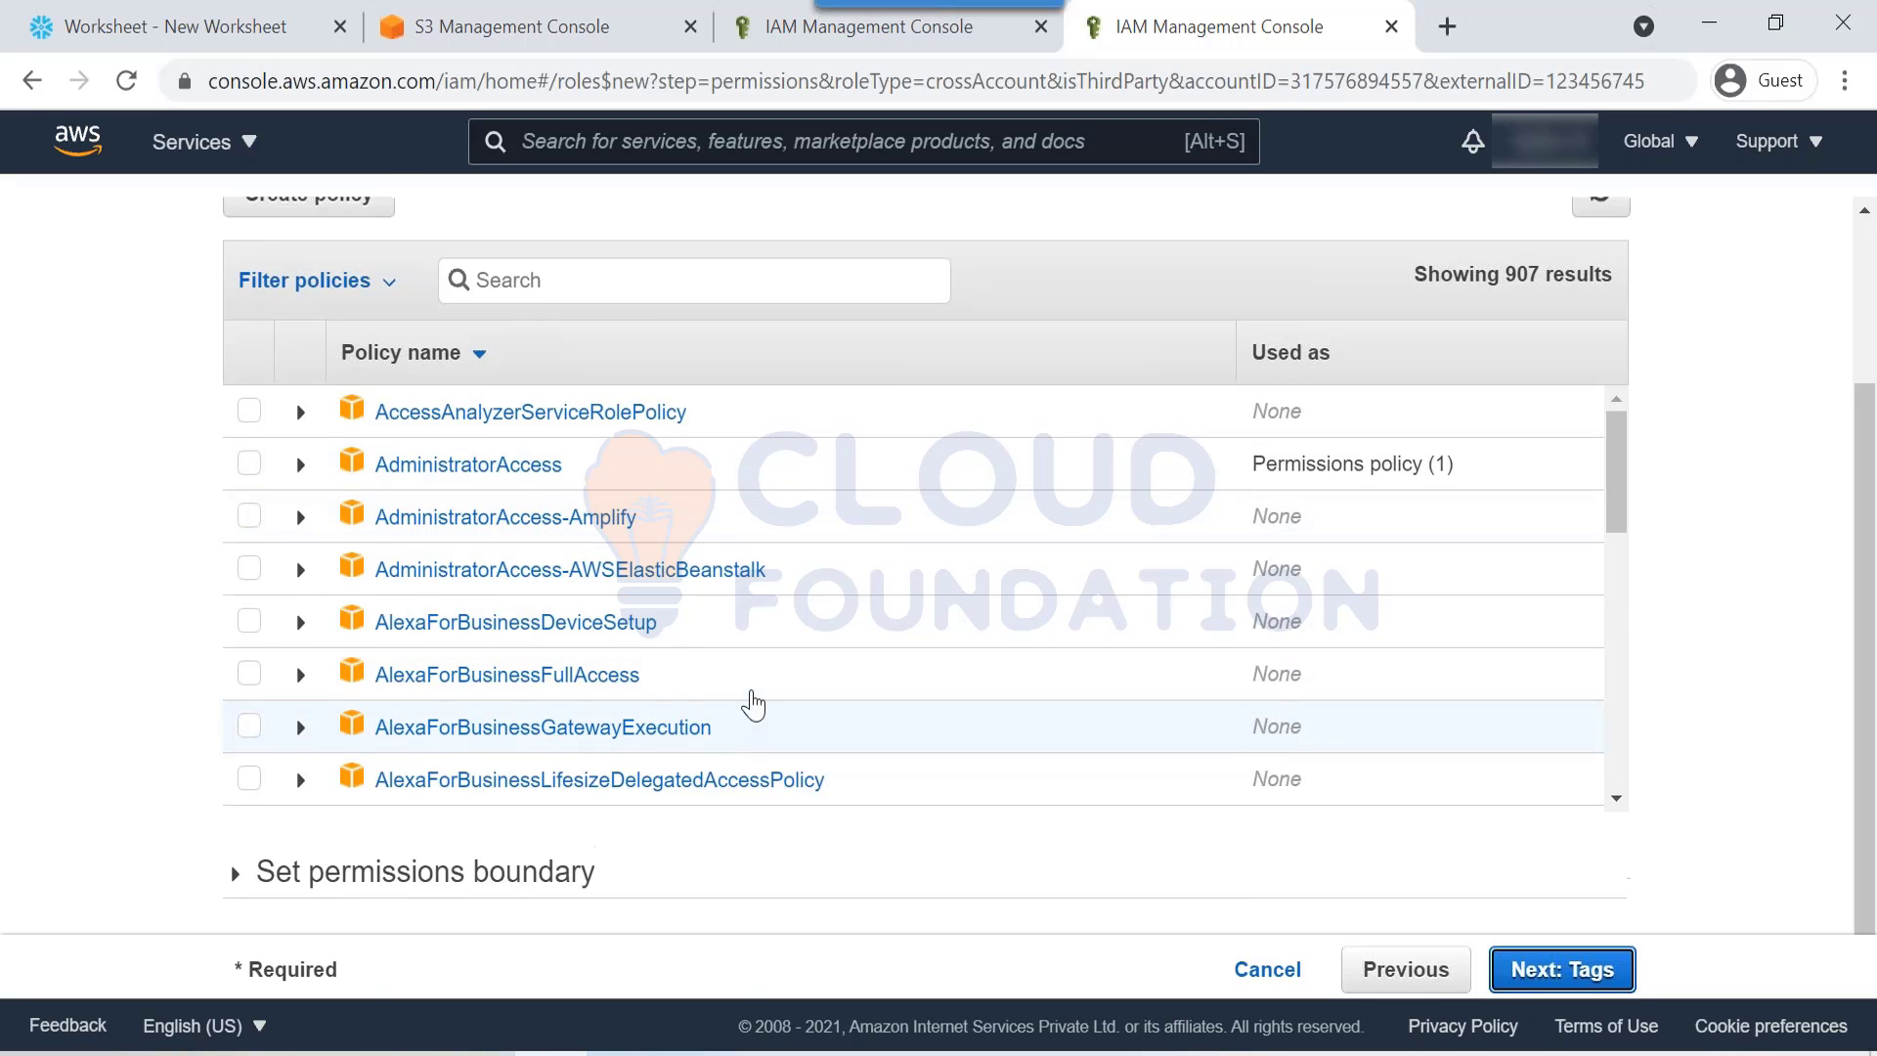
drag(252, 227, 436, 218)
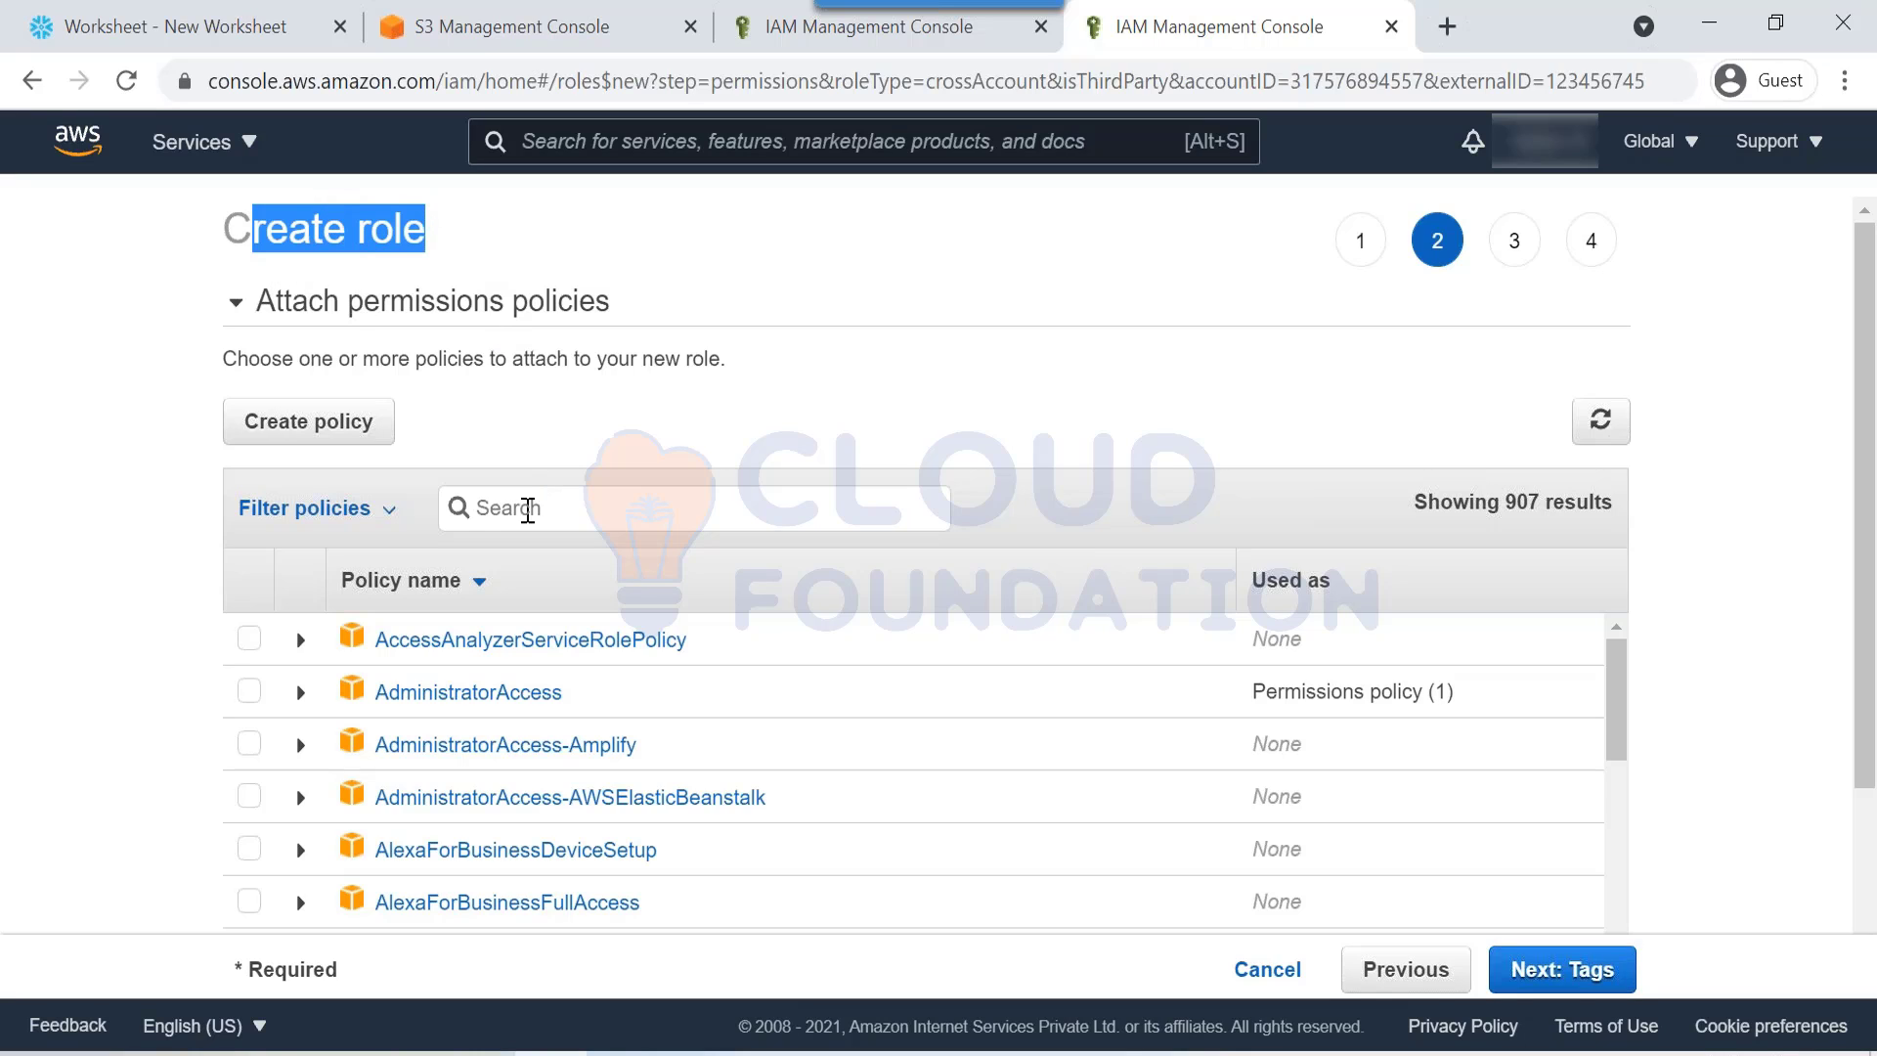
click(528, 509)
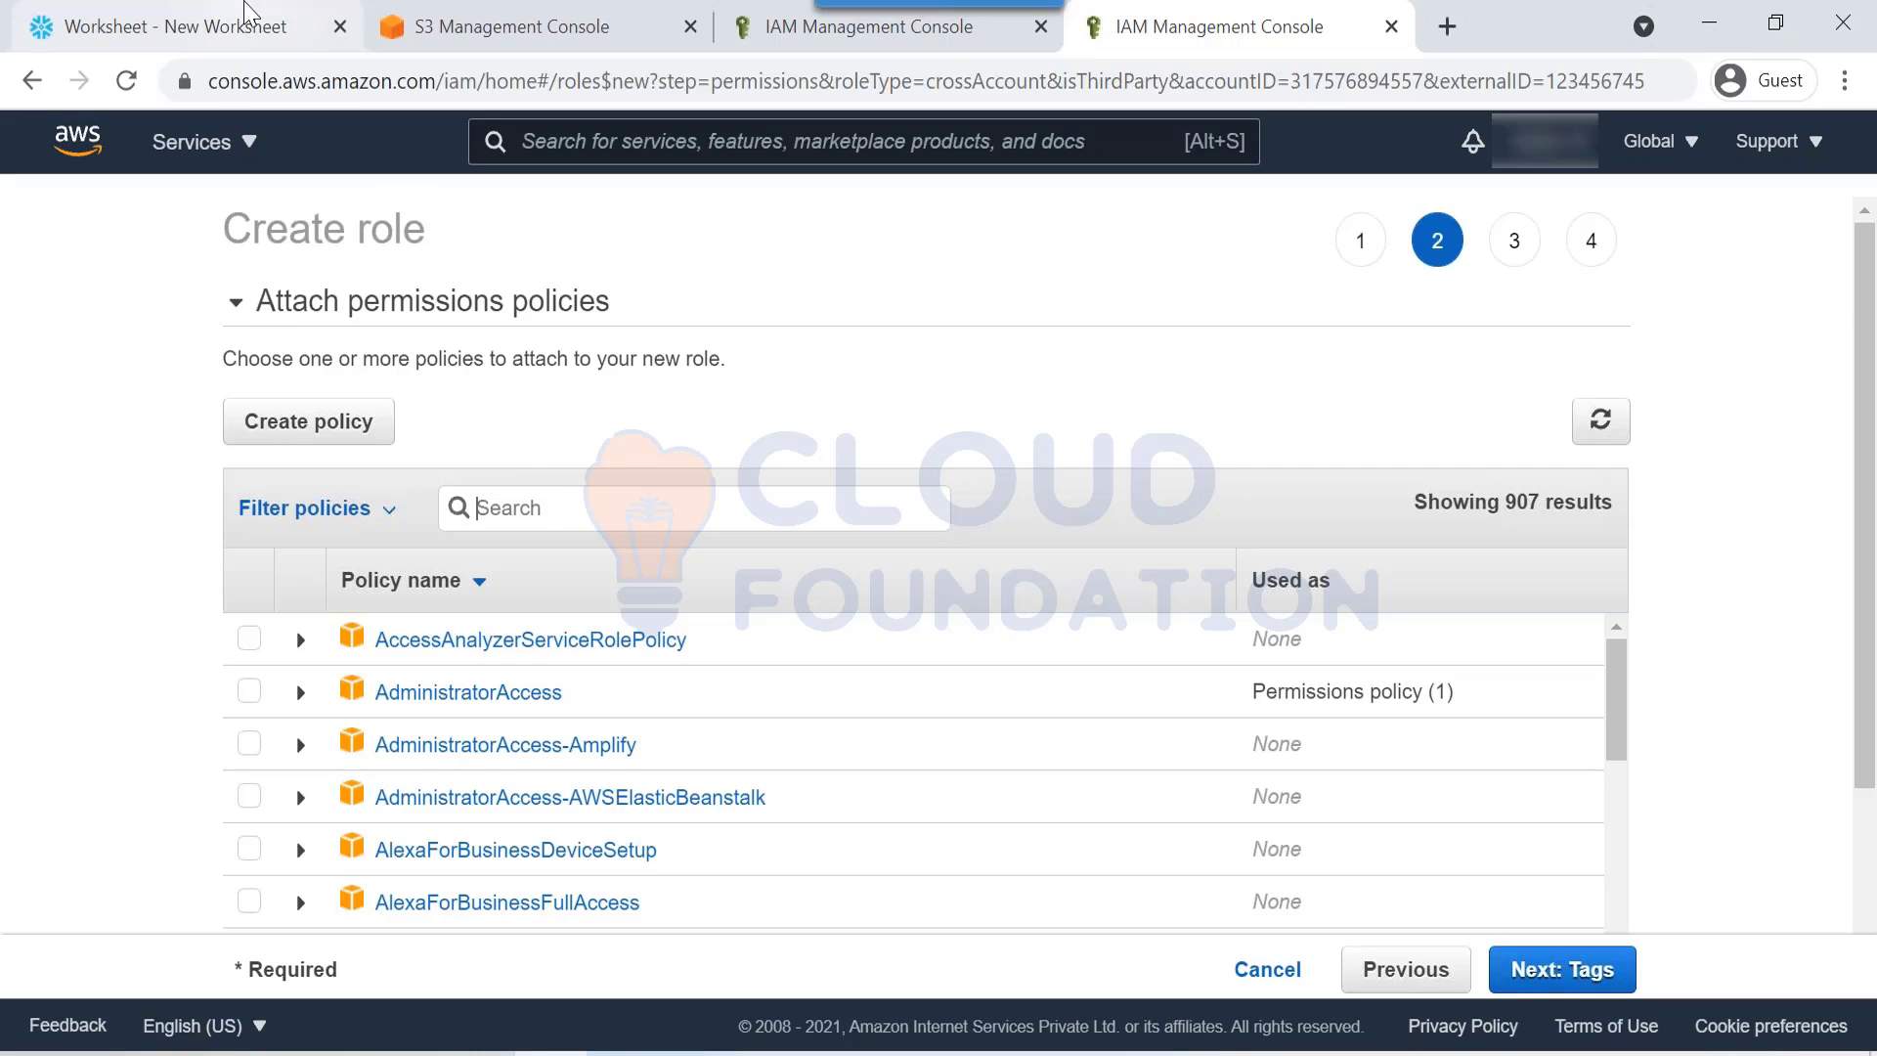
click(176, 26)
click(717, 431)
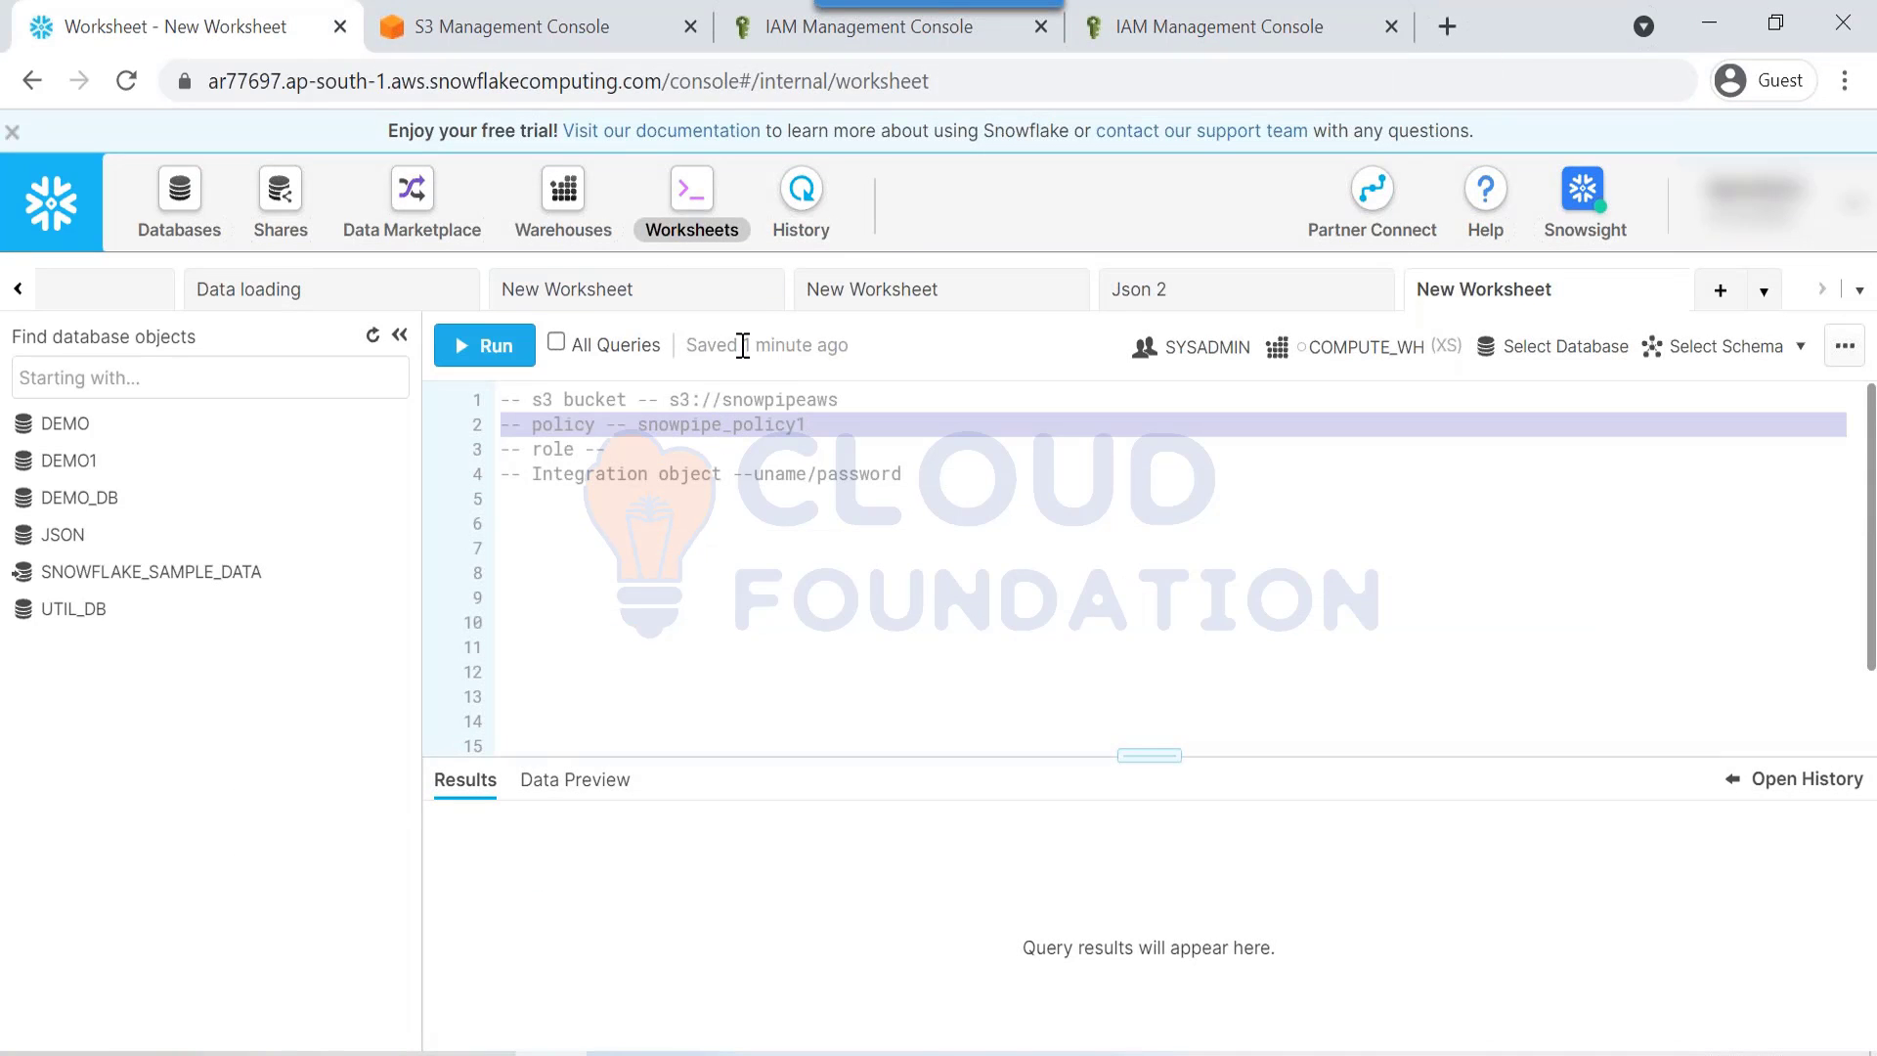
double_click(733, 423)
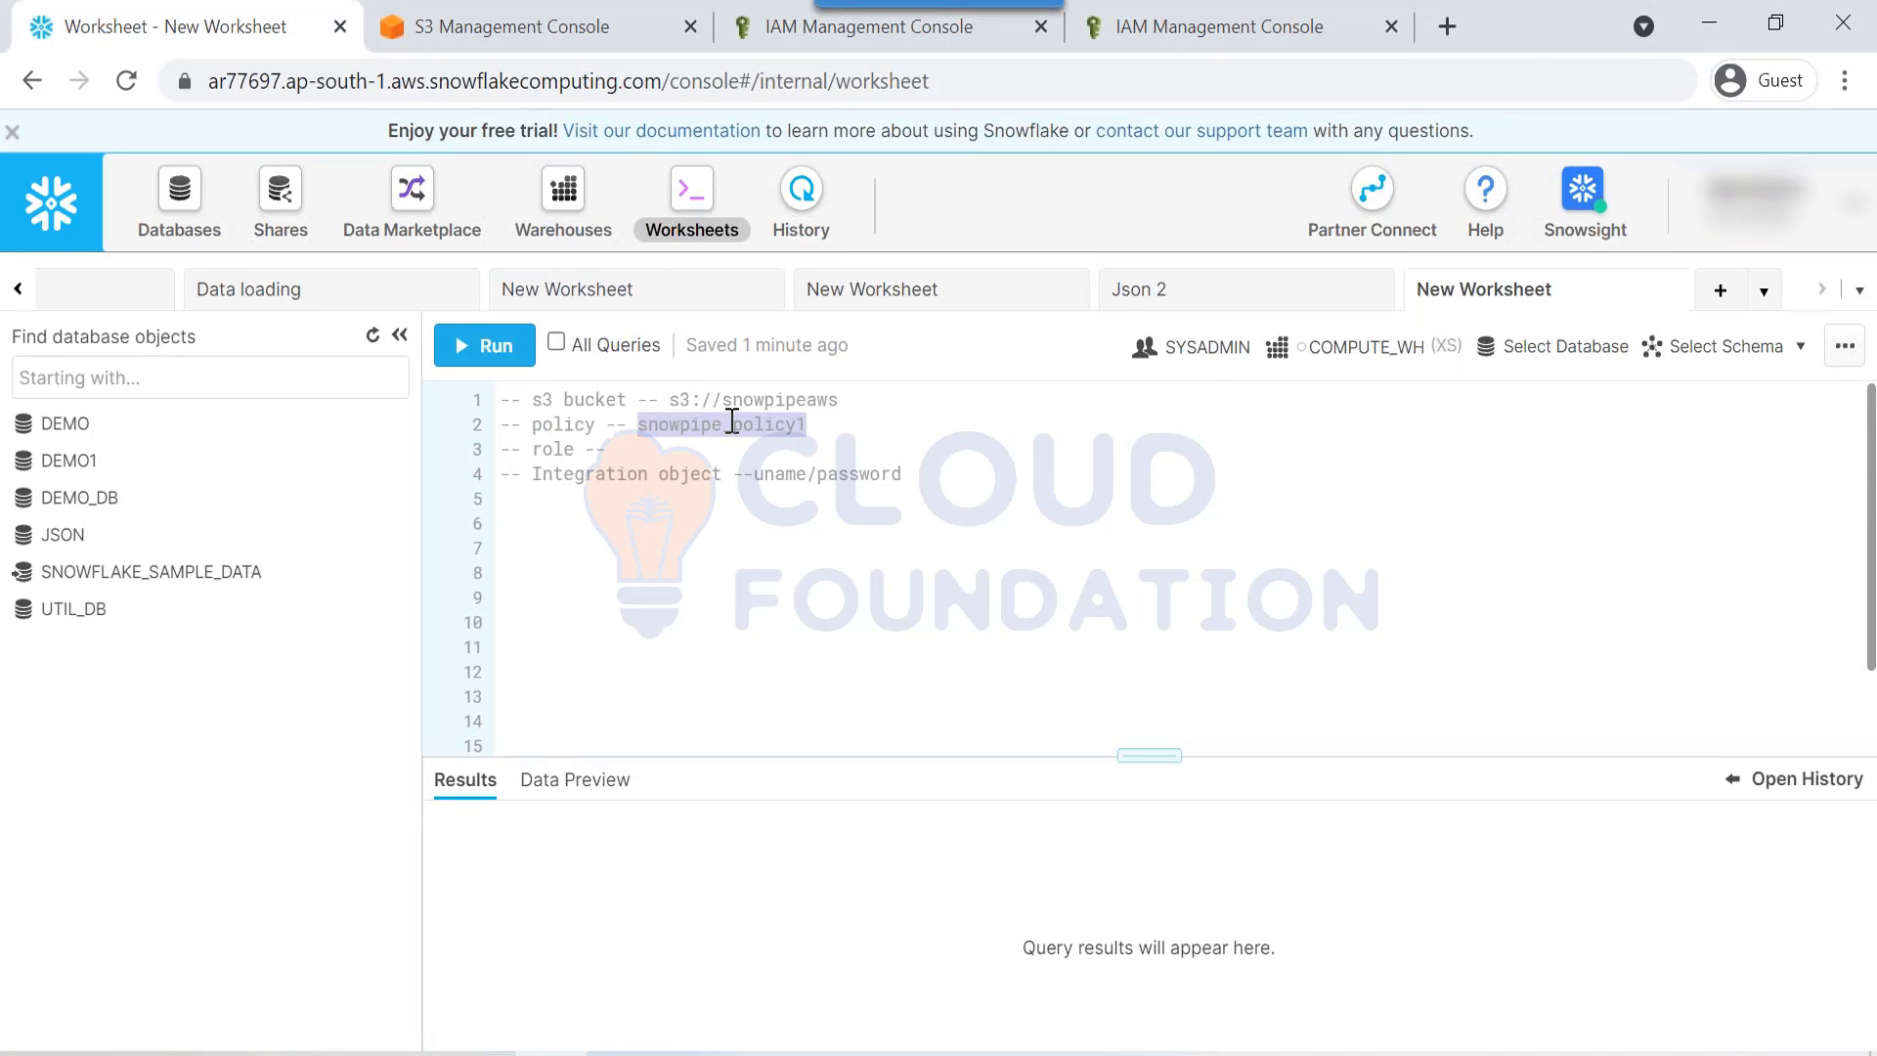
click(870, 45)
click(724, 513)
key(ctrl+v)
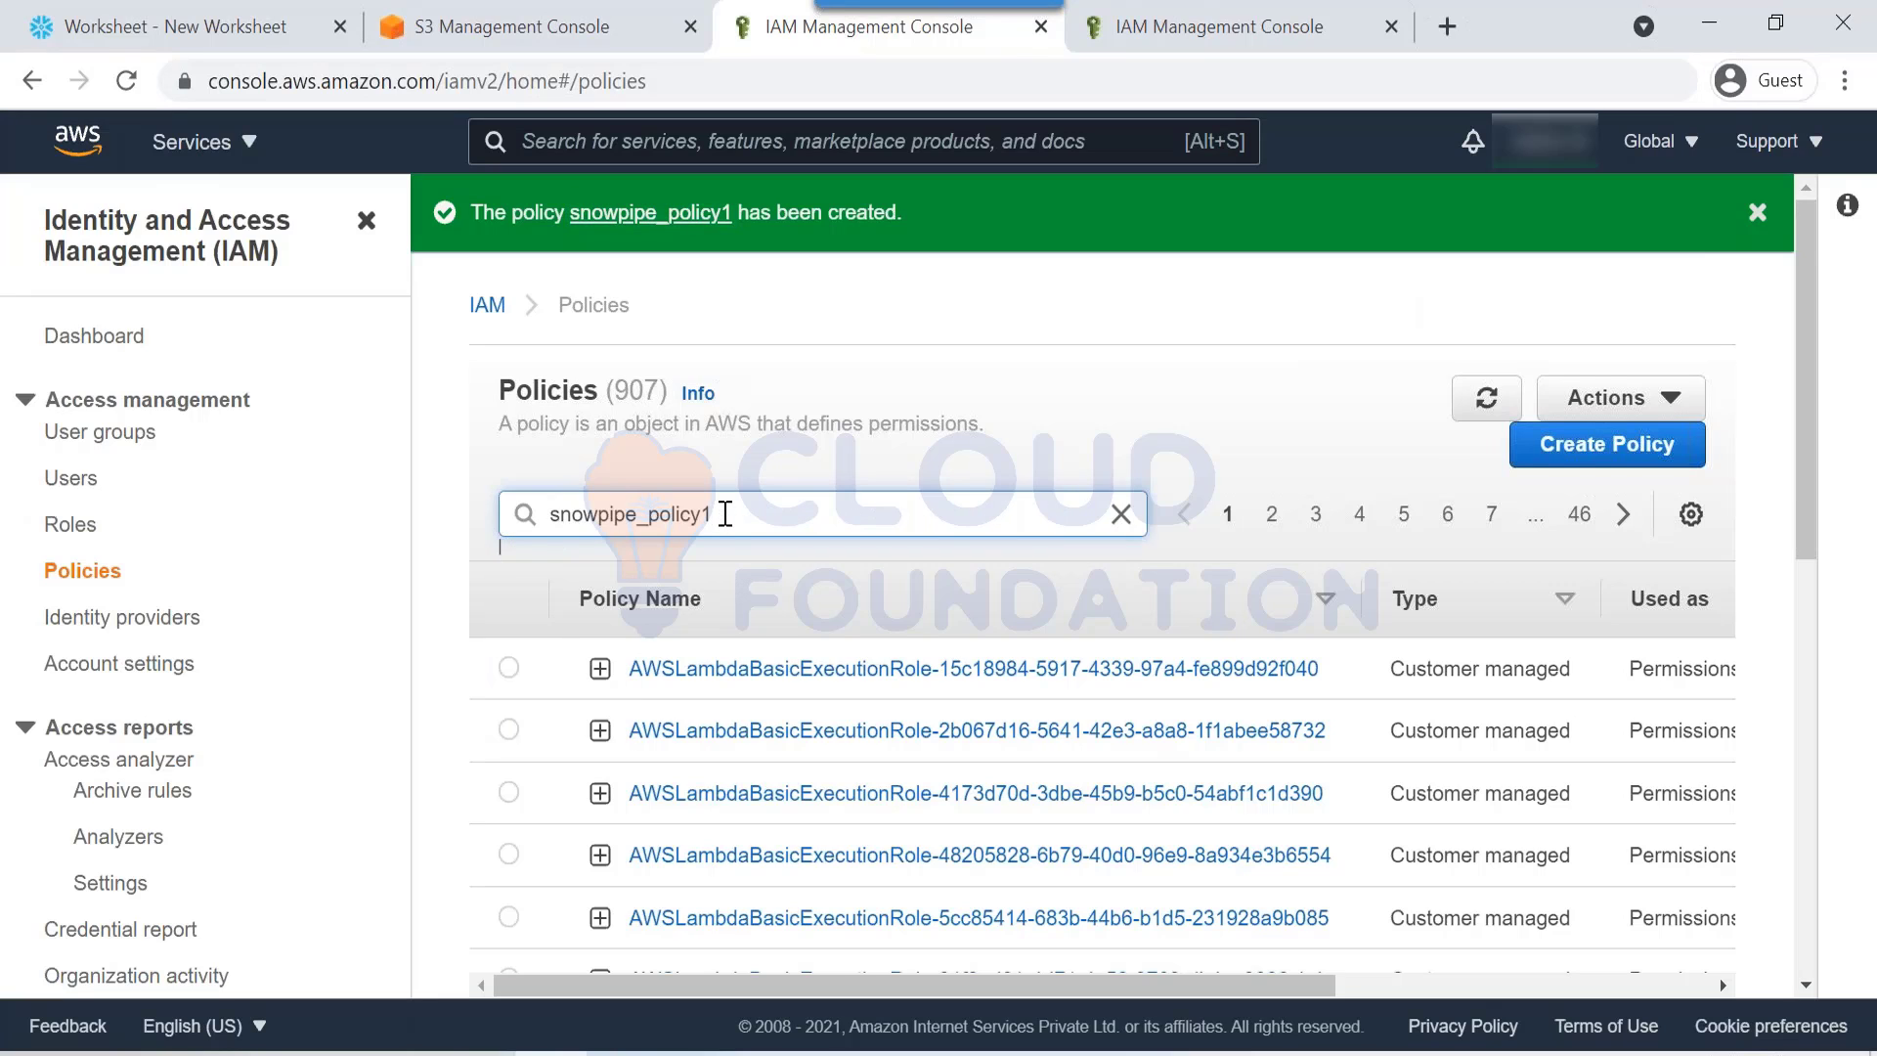
key(Return)
click(509, 731)
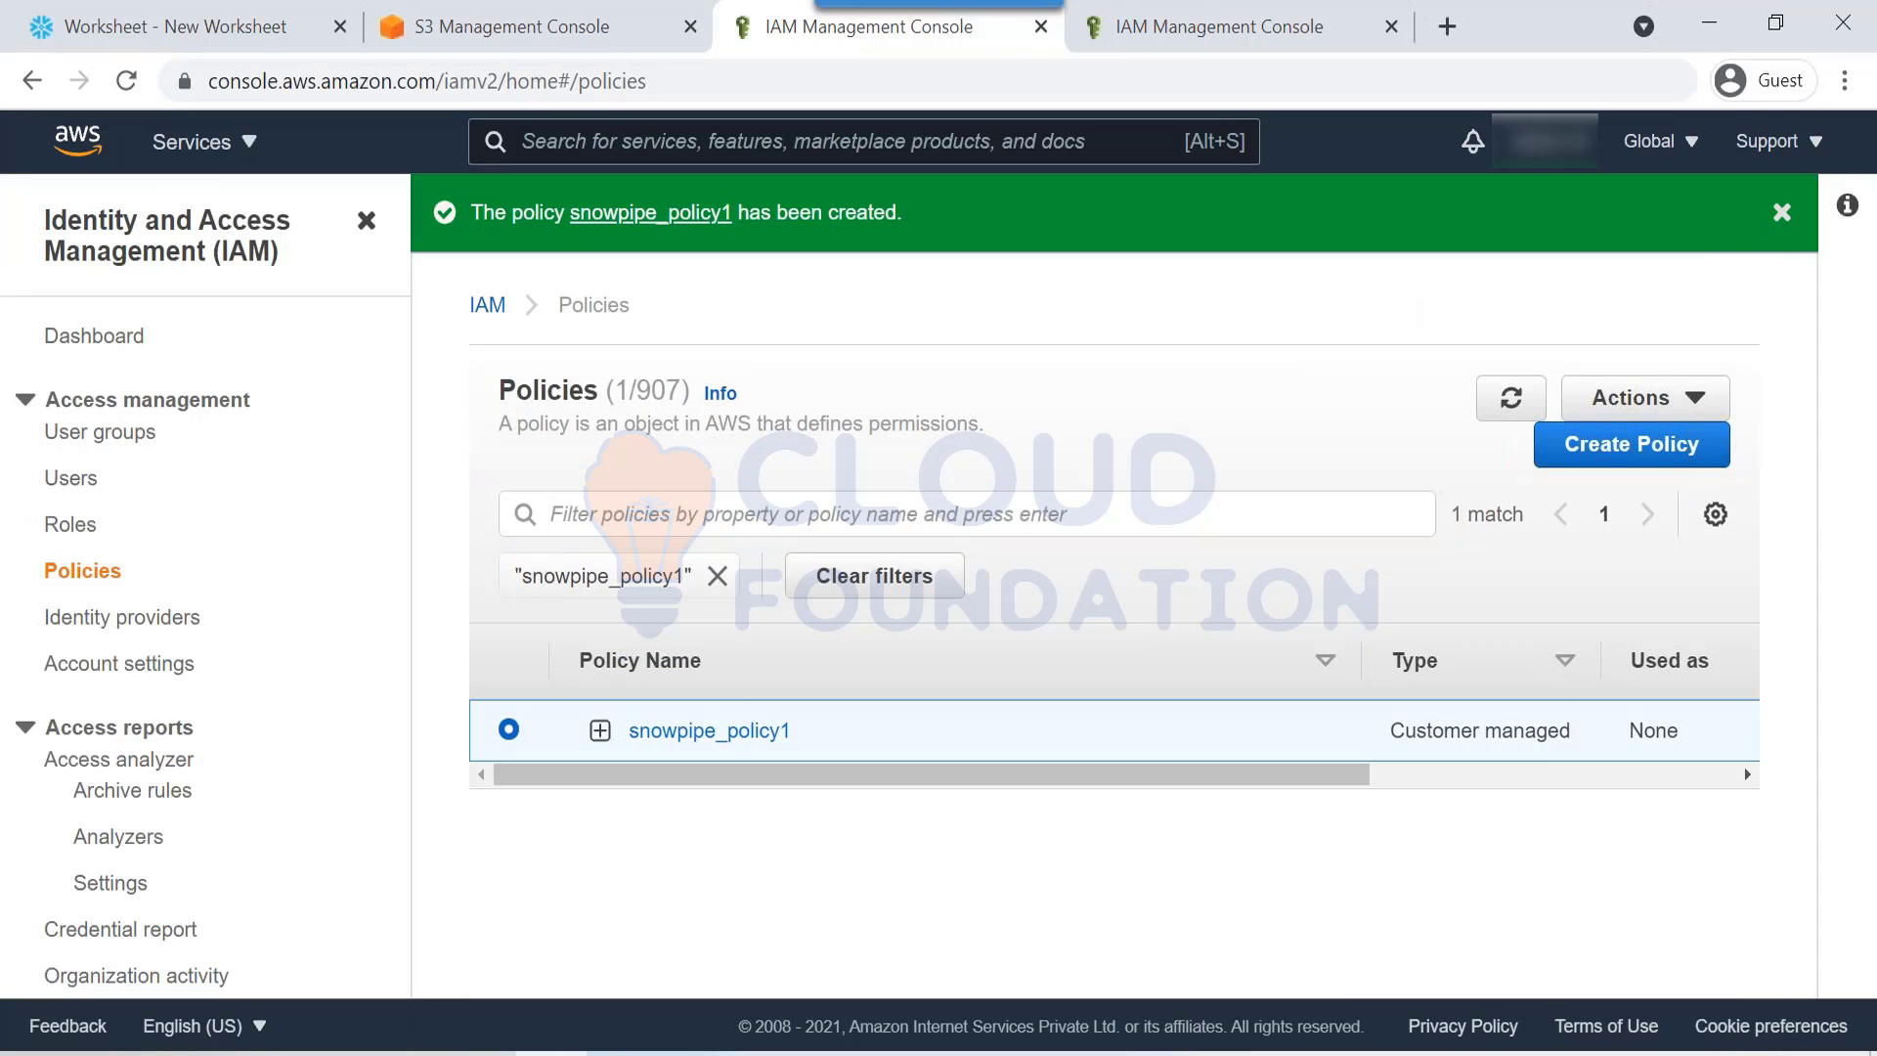
drag(1356, 780, 1425, 781)
Step: Search snowpipe_policy1 in the new role's policy list, attach it, and continue
click(1135, 44)
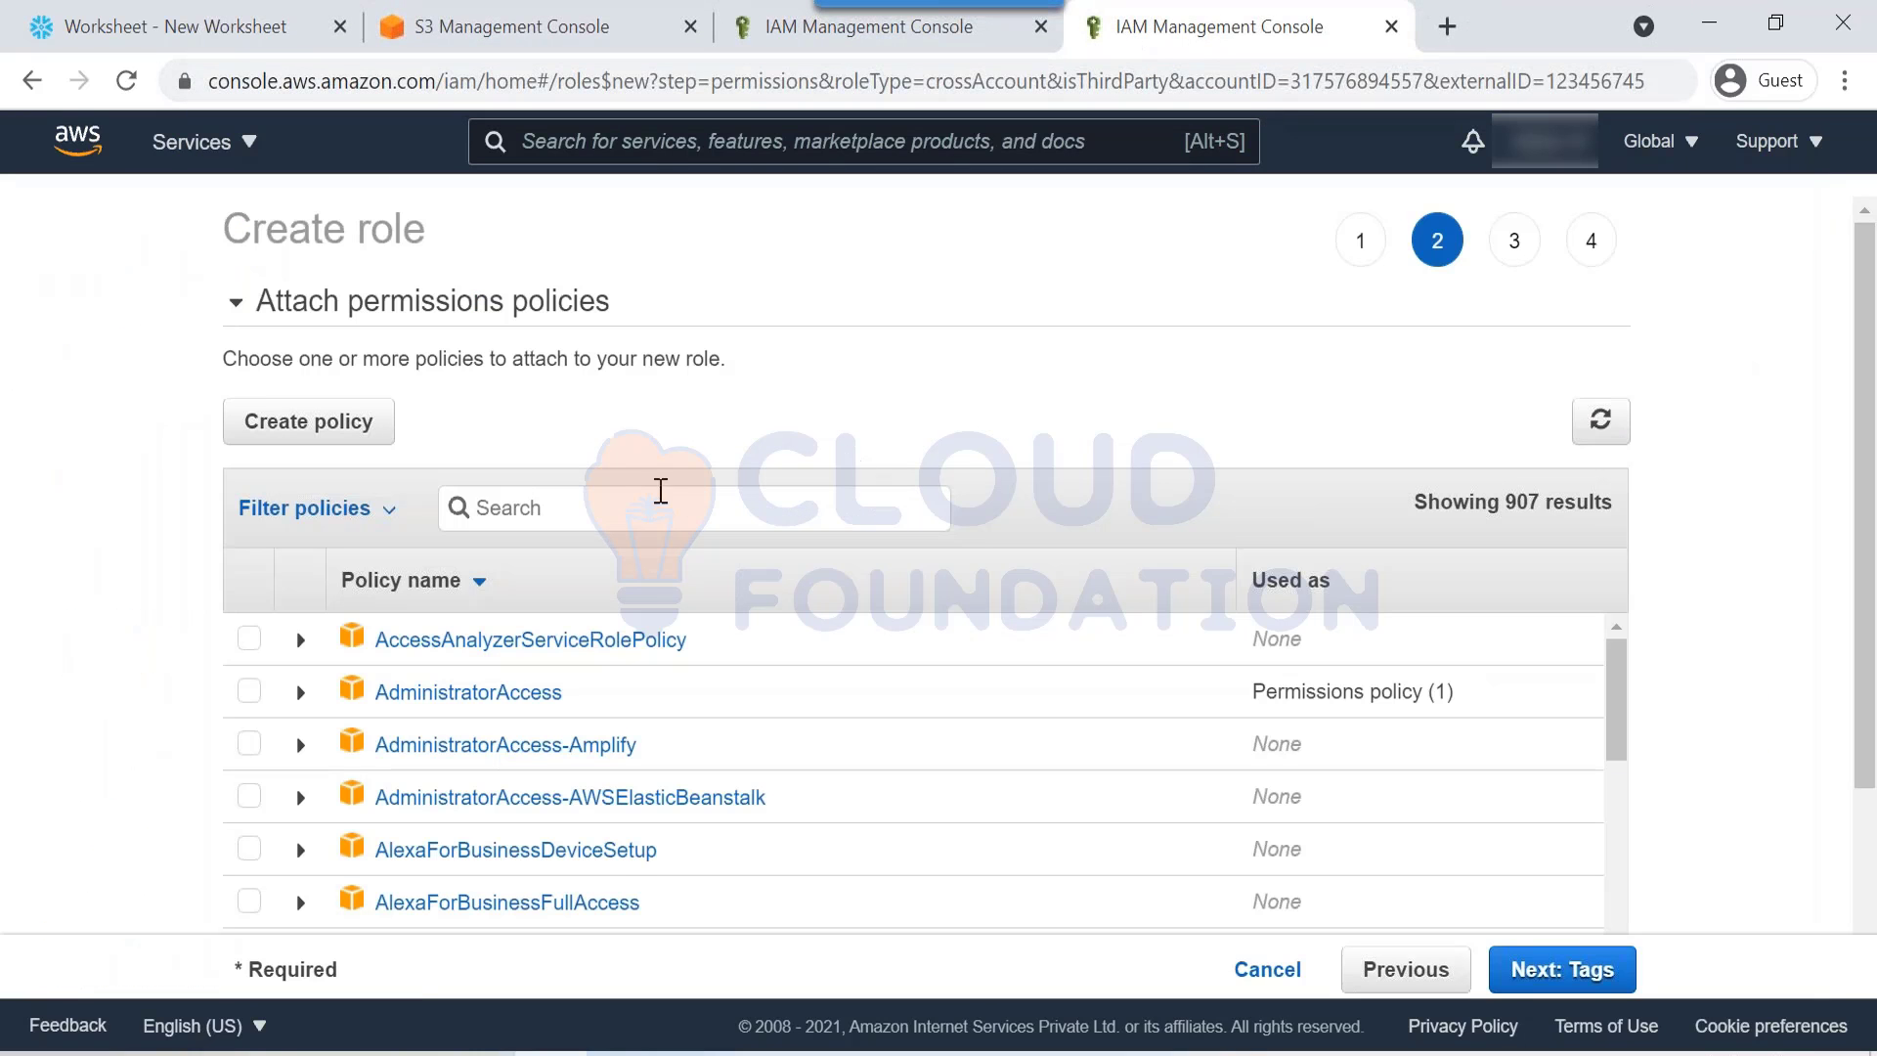
key(ctrl+v)
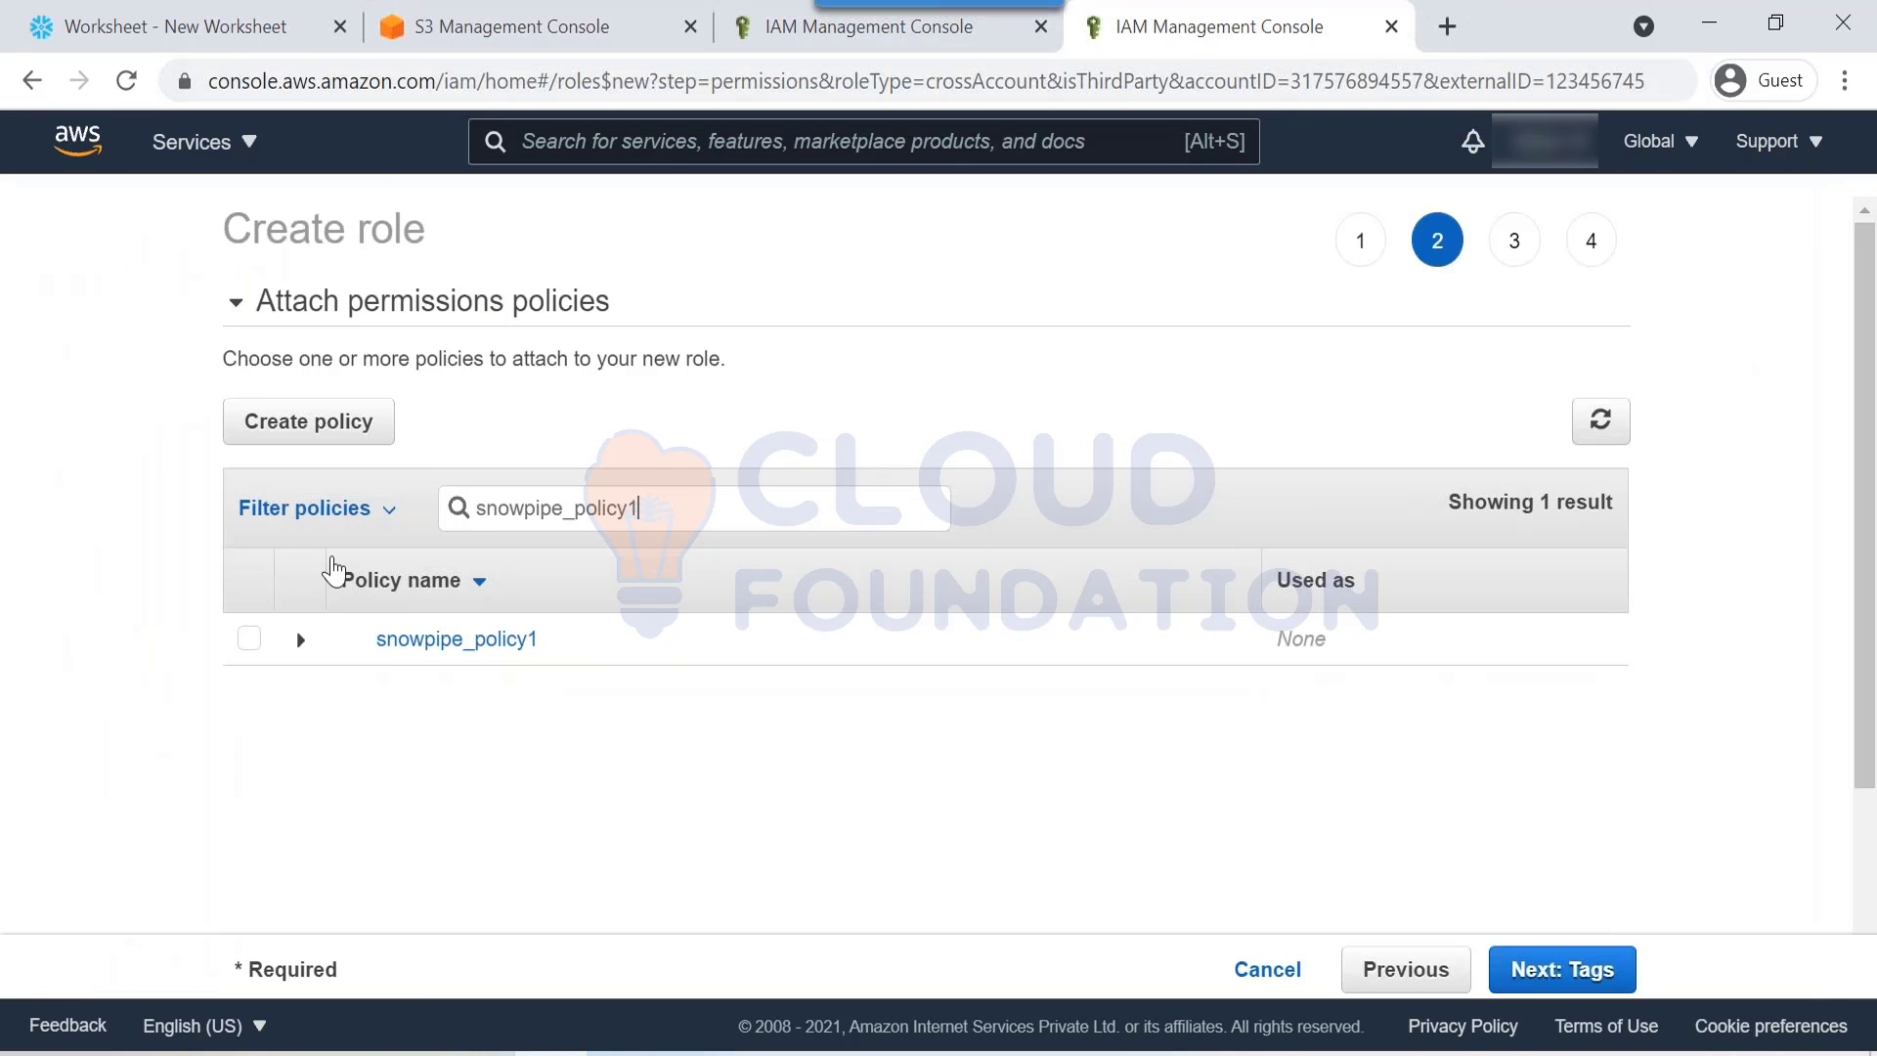
click(252, 641)
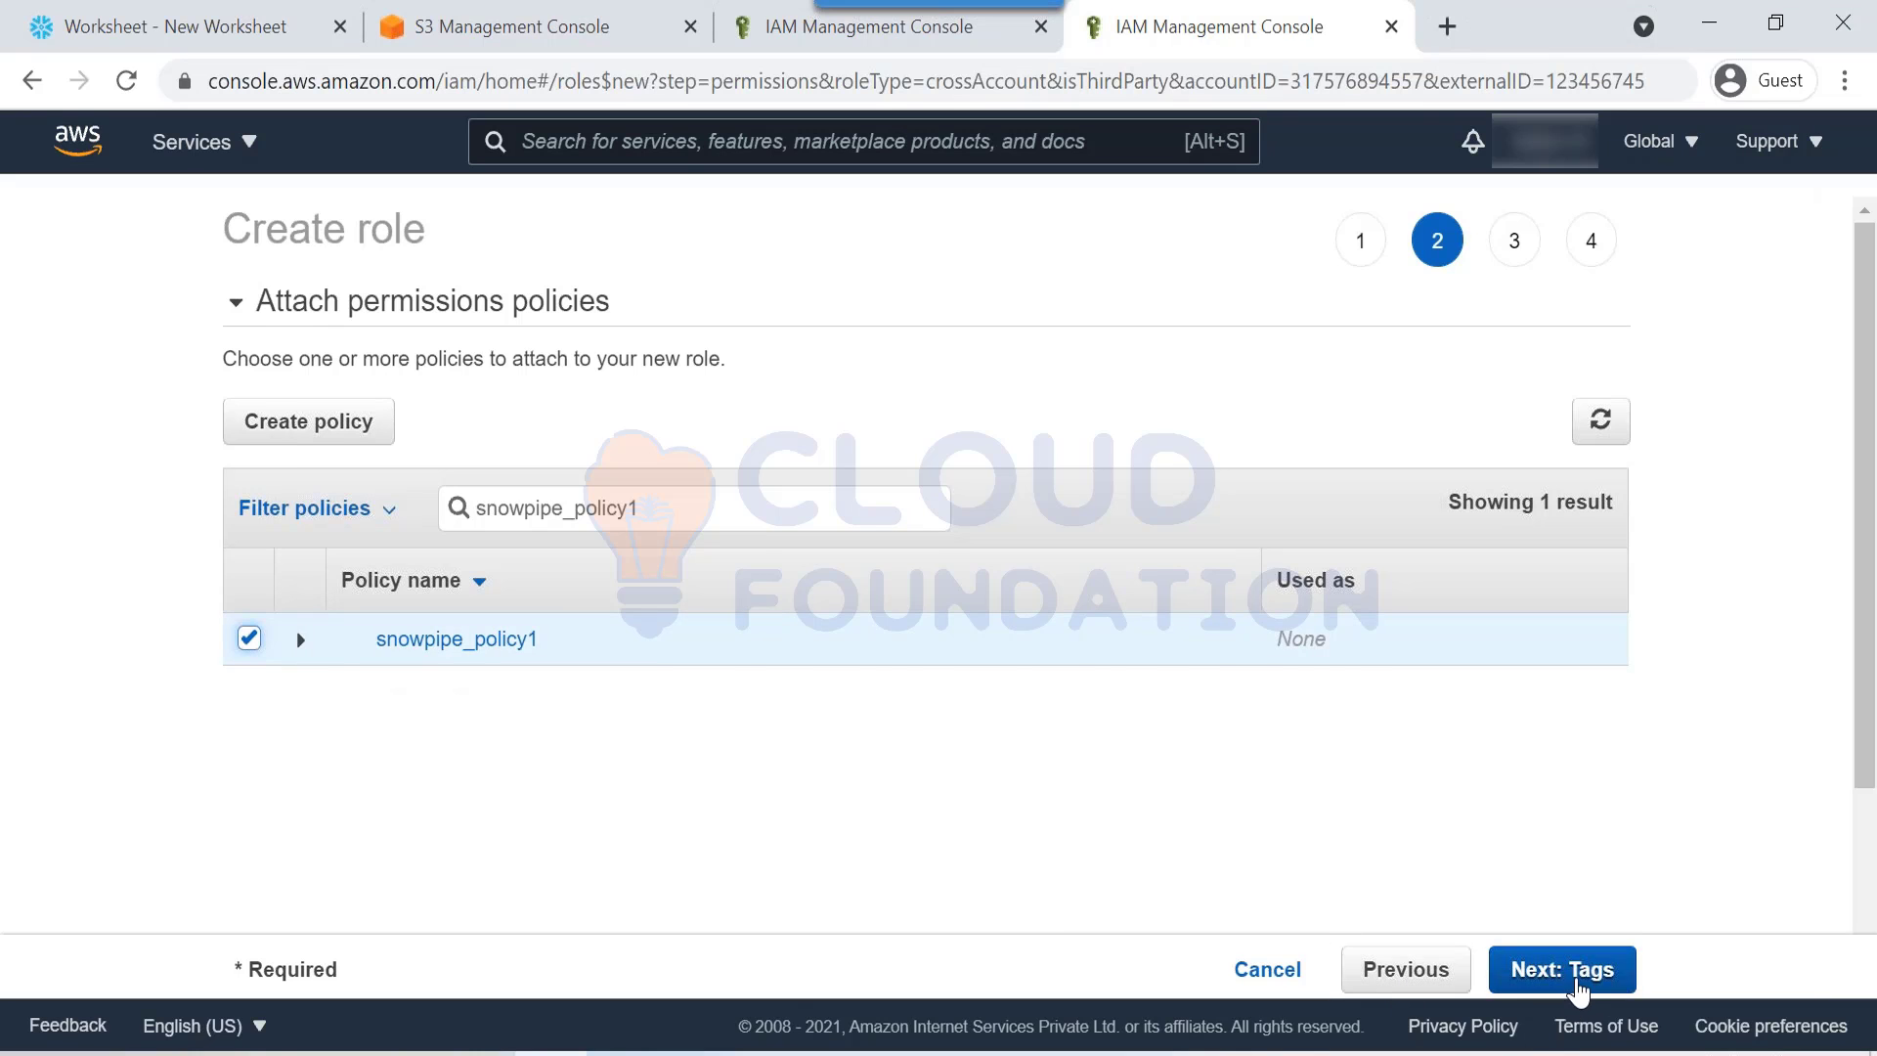
click(1572, 977)
Step: Skip tags, name the role snowpipe_rle3, and create it
click(1572, 977)
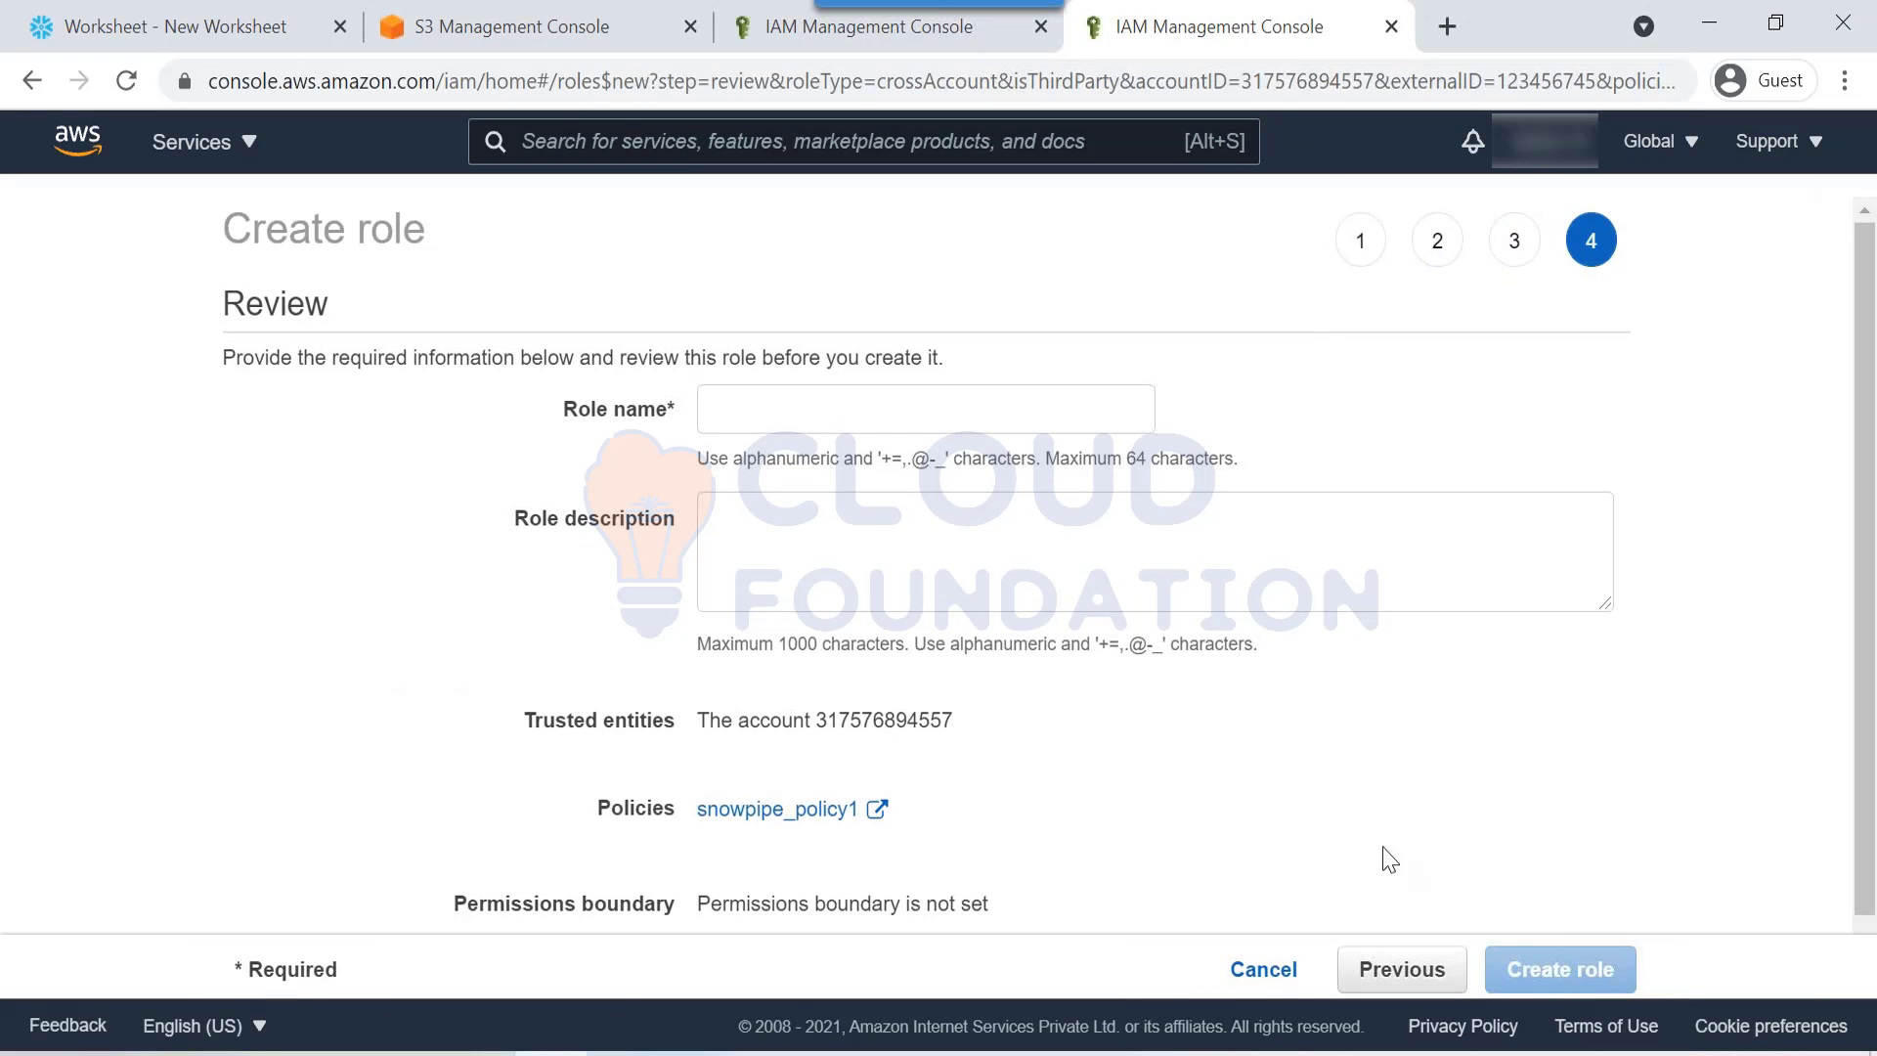
click(956, 410)
text(snowpupe)
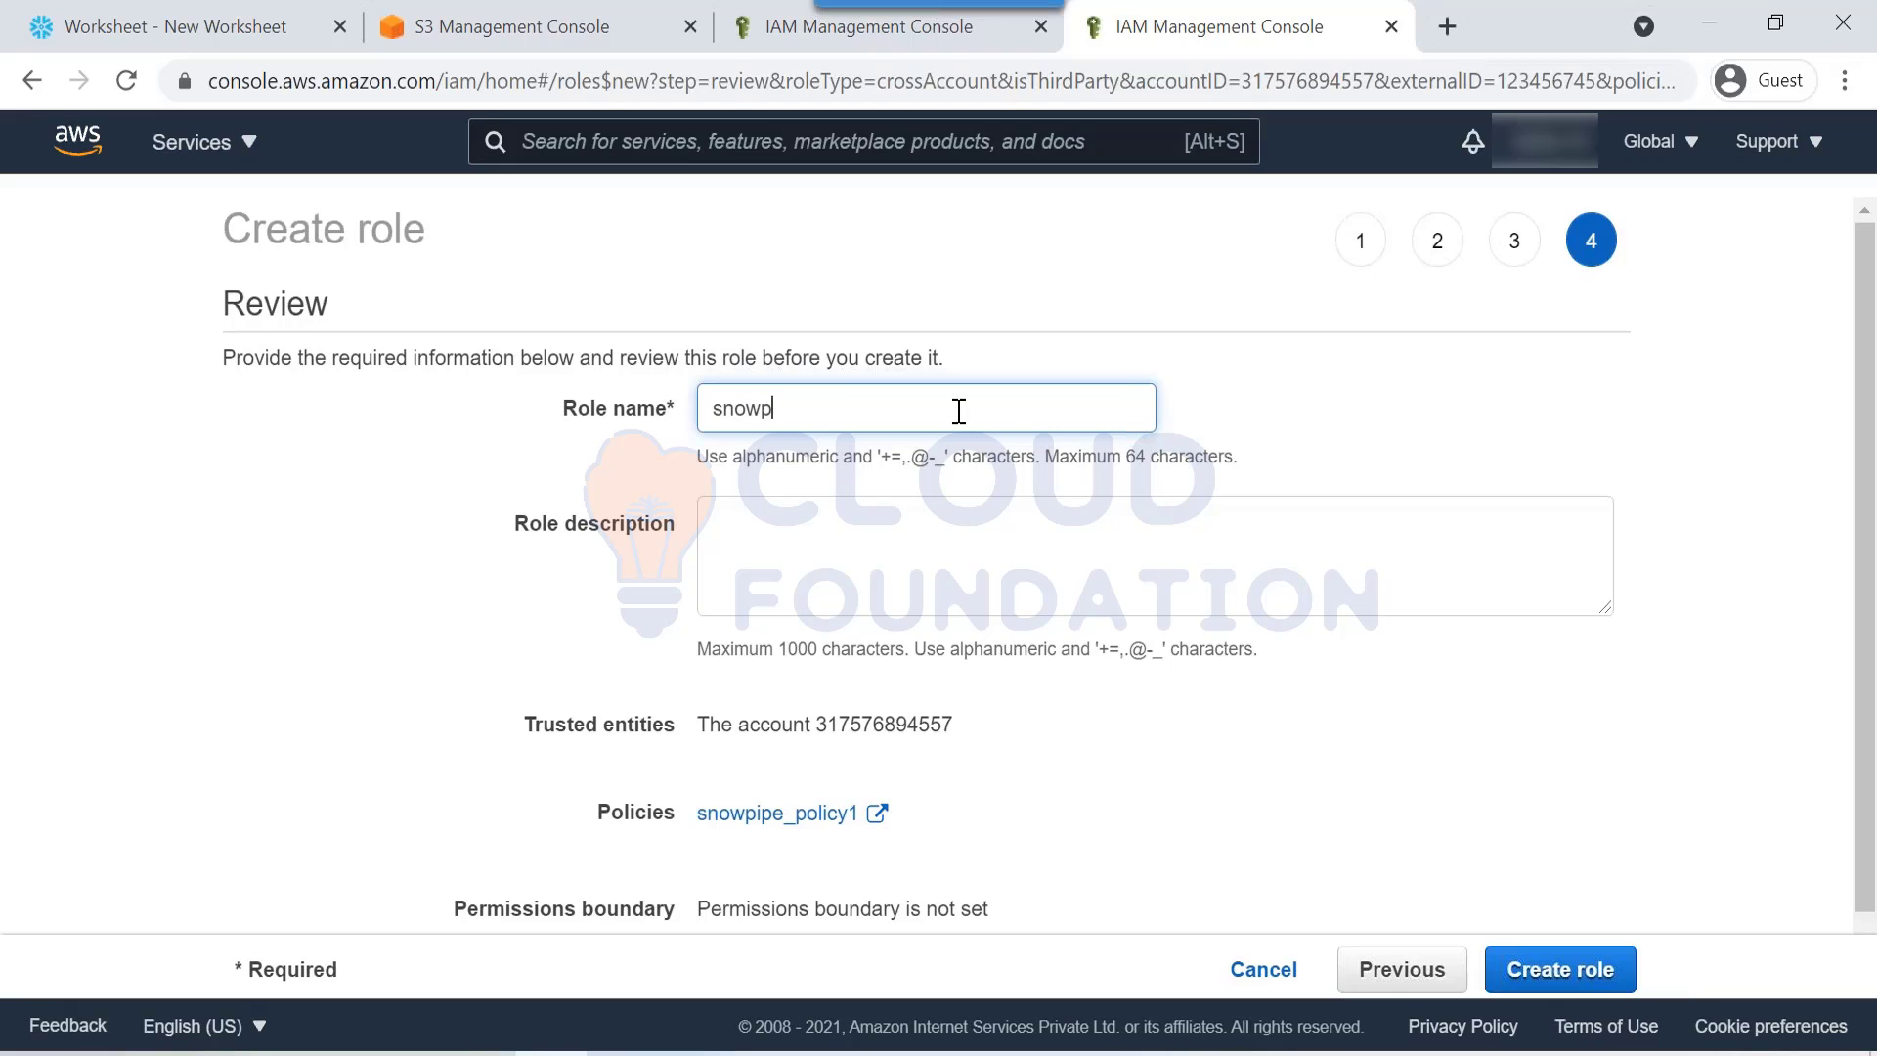
key(BackSpace)
key(BackSpace)
text(pe_rle)
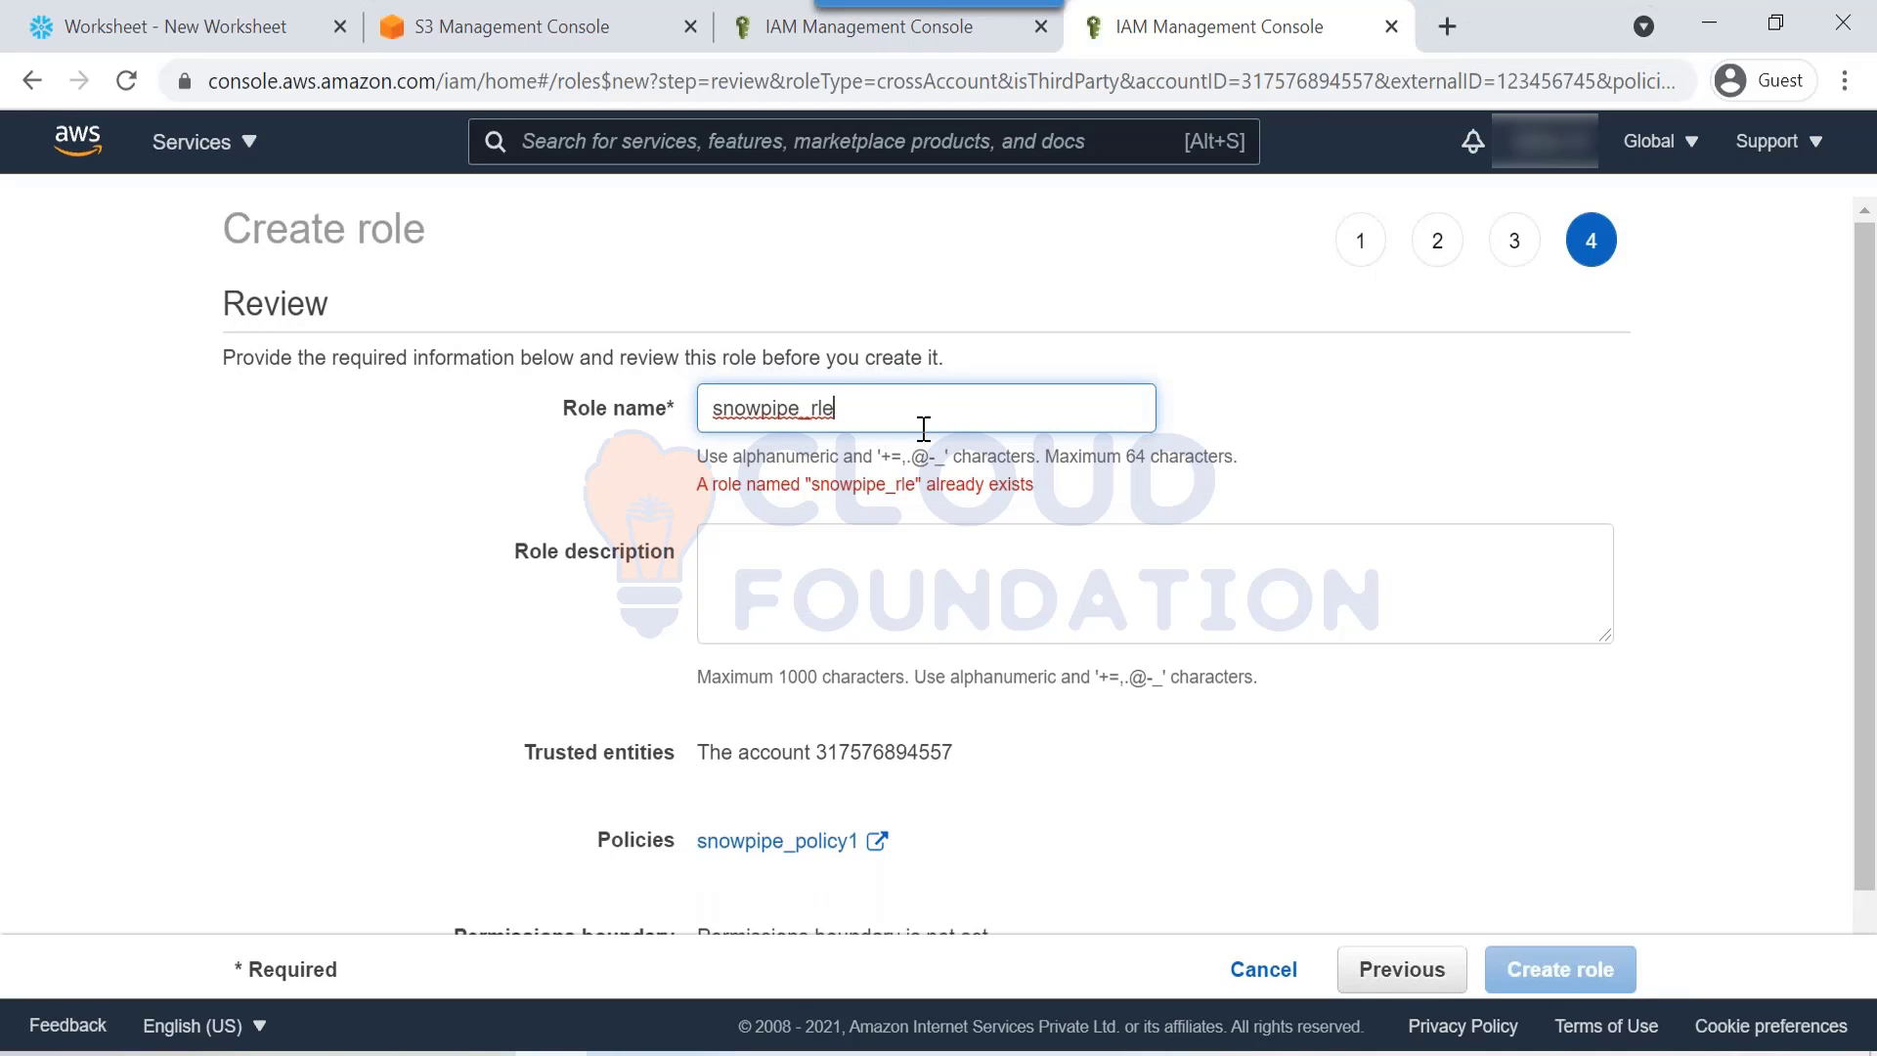
text(3)
scroll(1395, 854, down, 1)
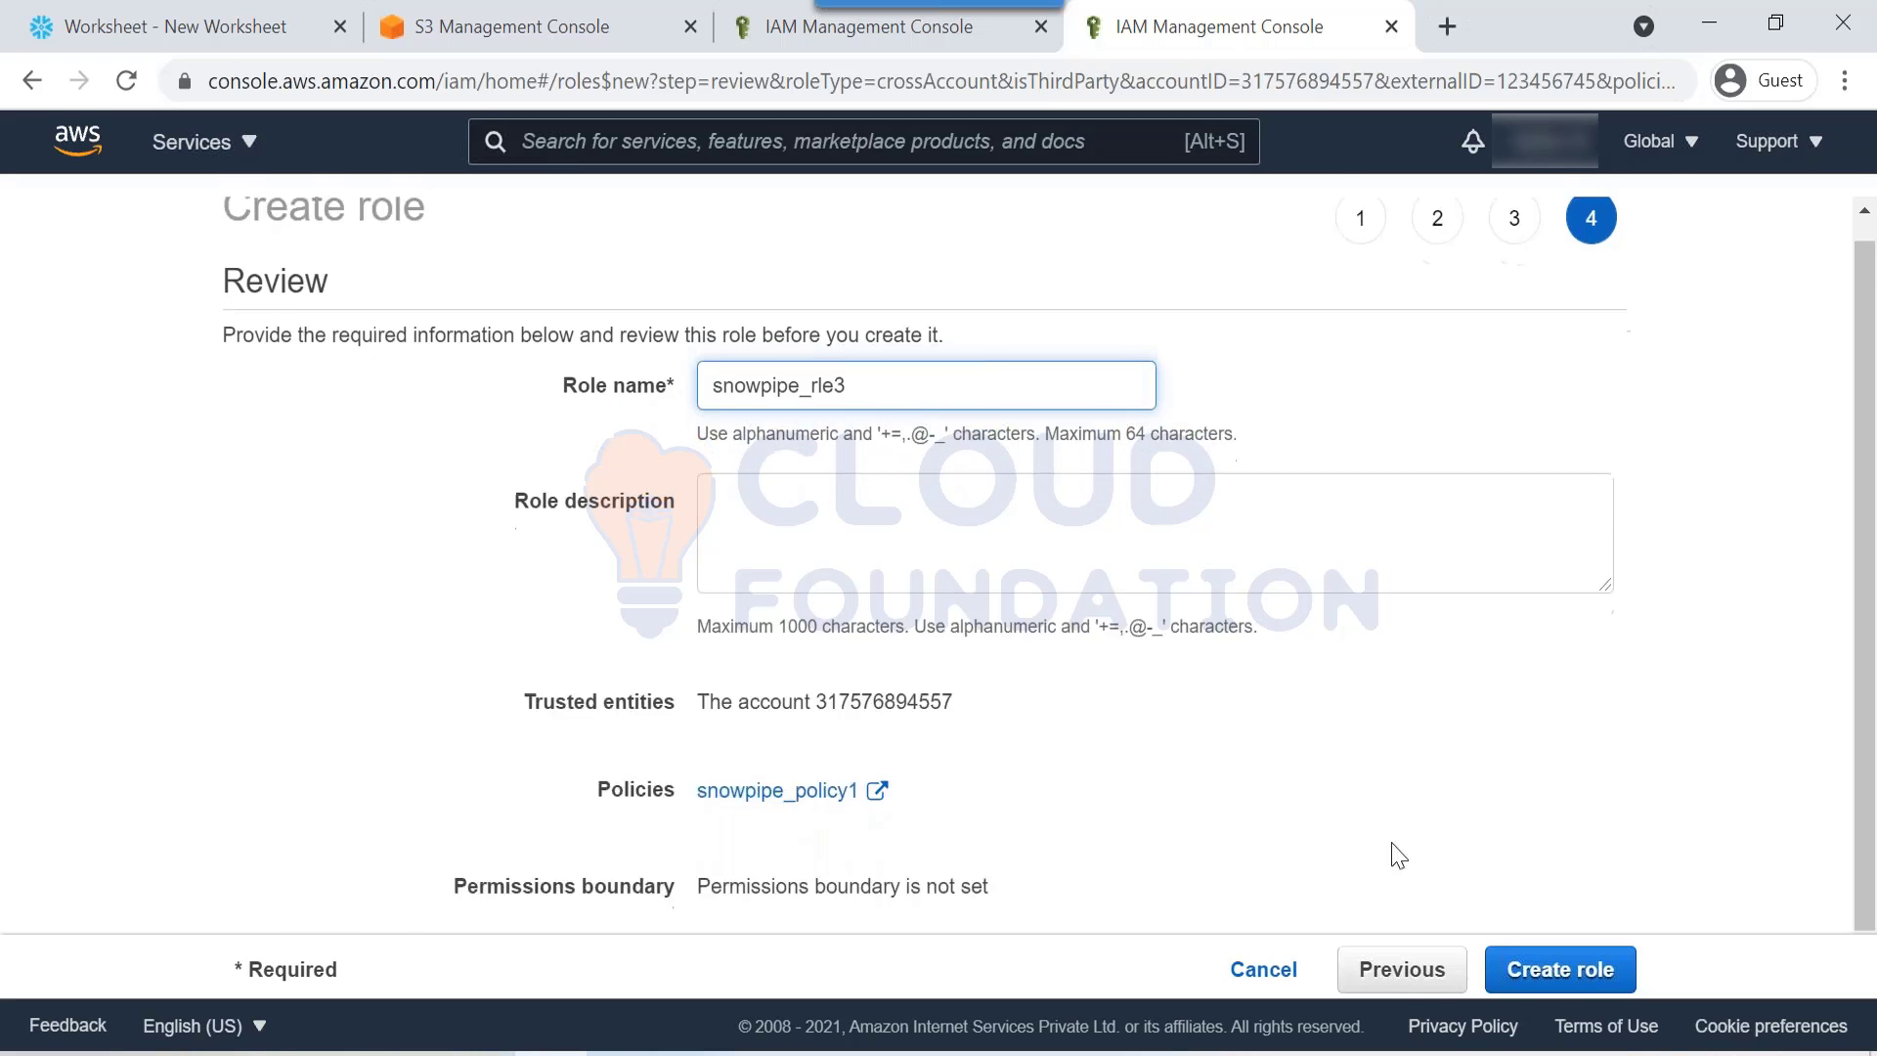
click(1562, 969)
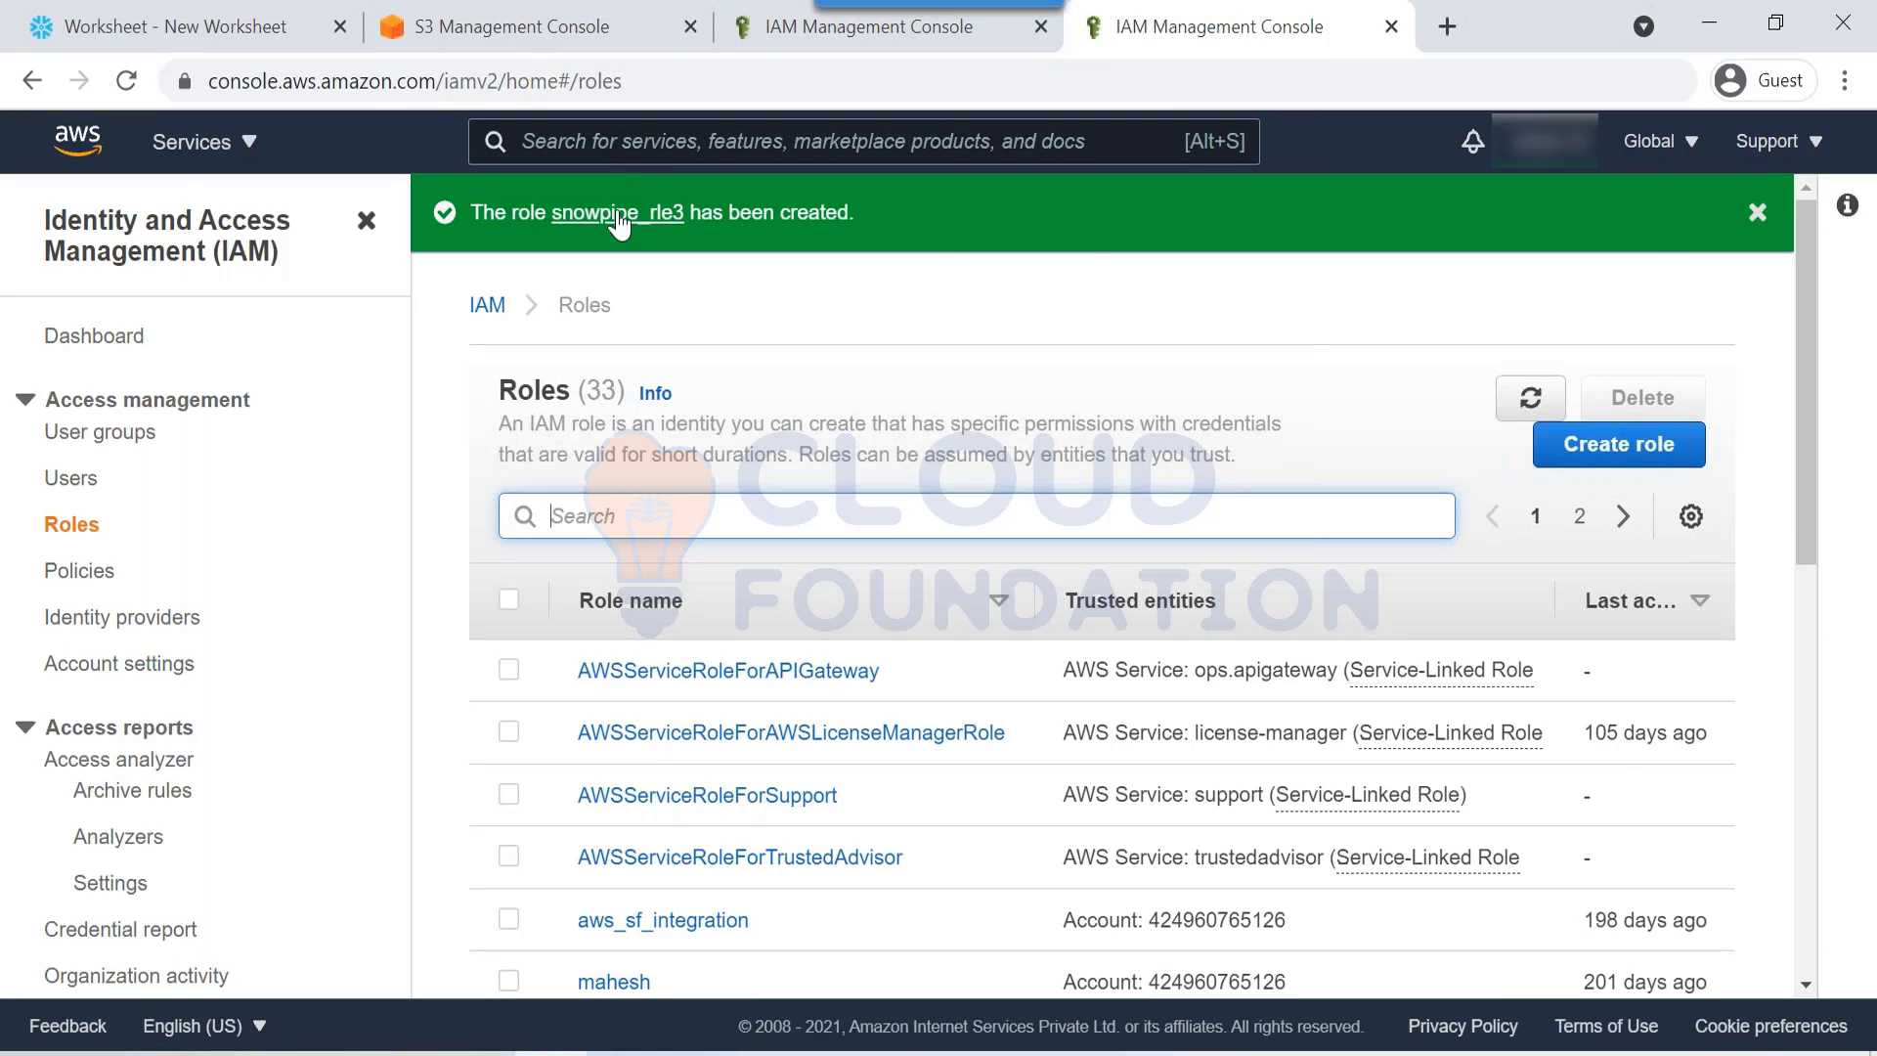
Step: Open the snowpipe_rle3 role summary, glancing at the S3 buckets and policies tabs
click(618, 215)
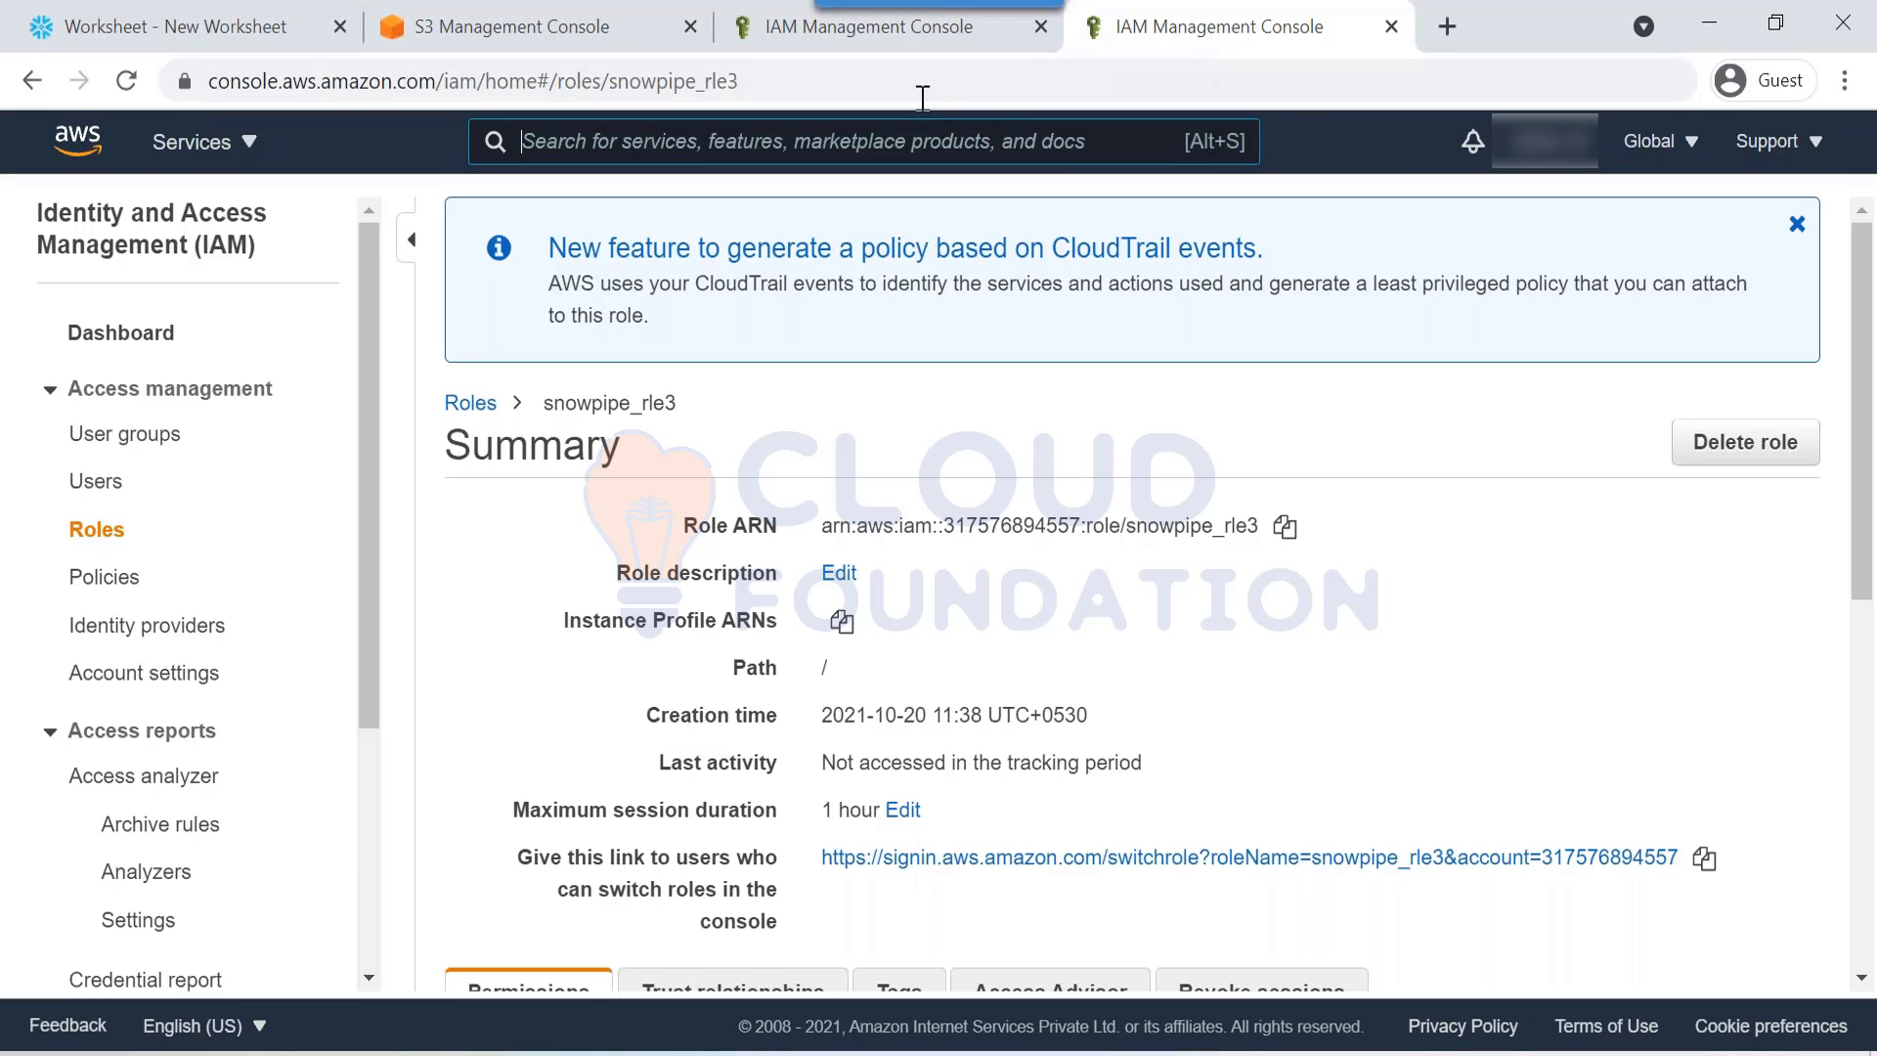
click(510, 39)
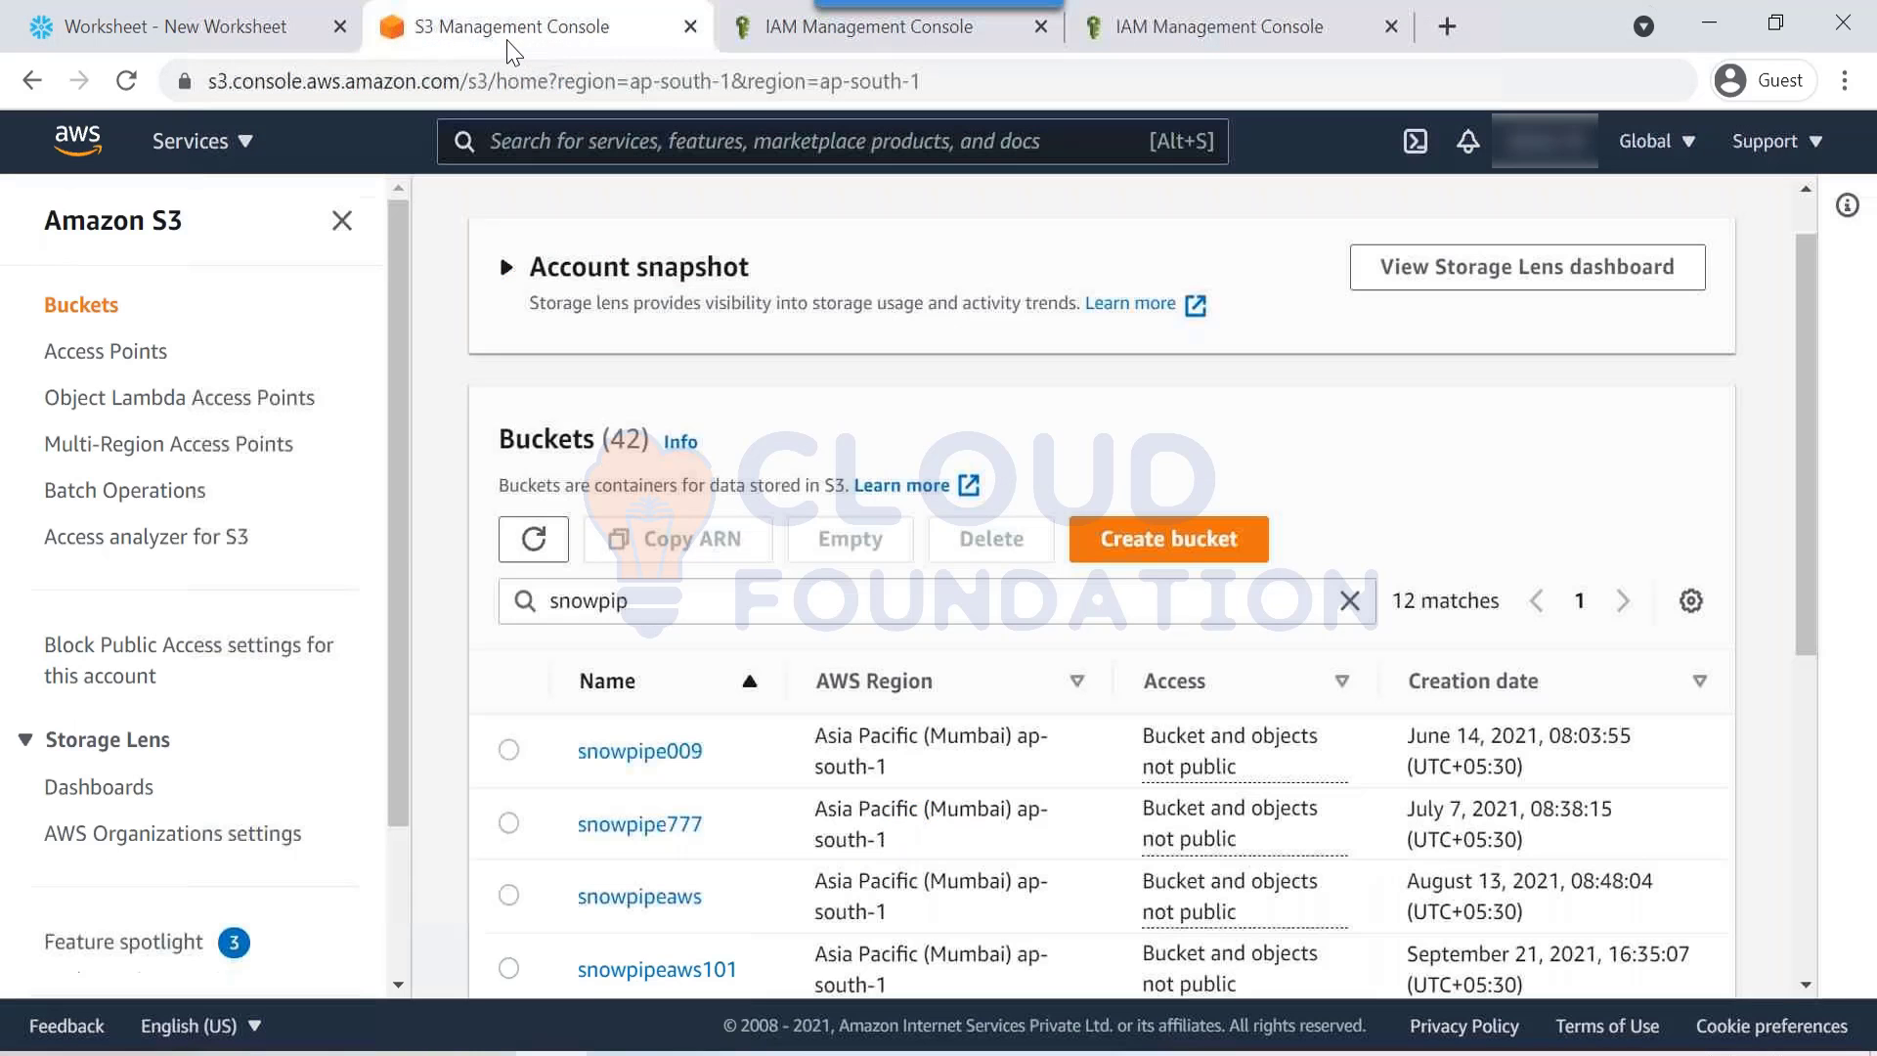
click(832, 38)
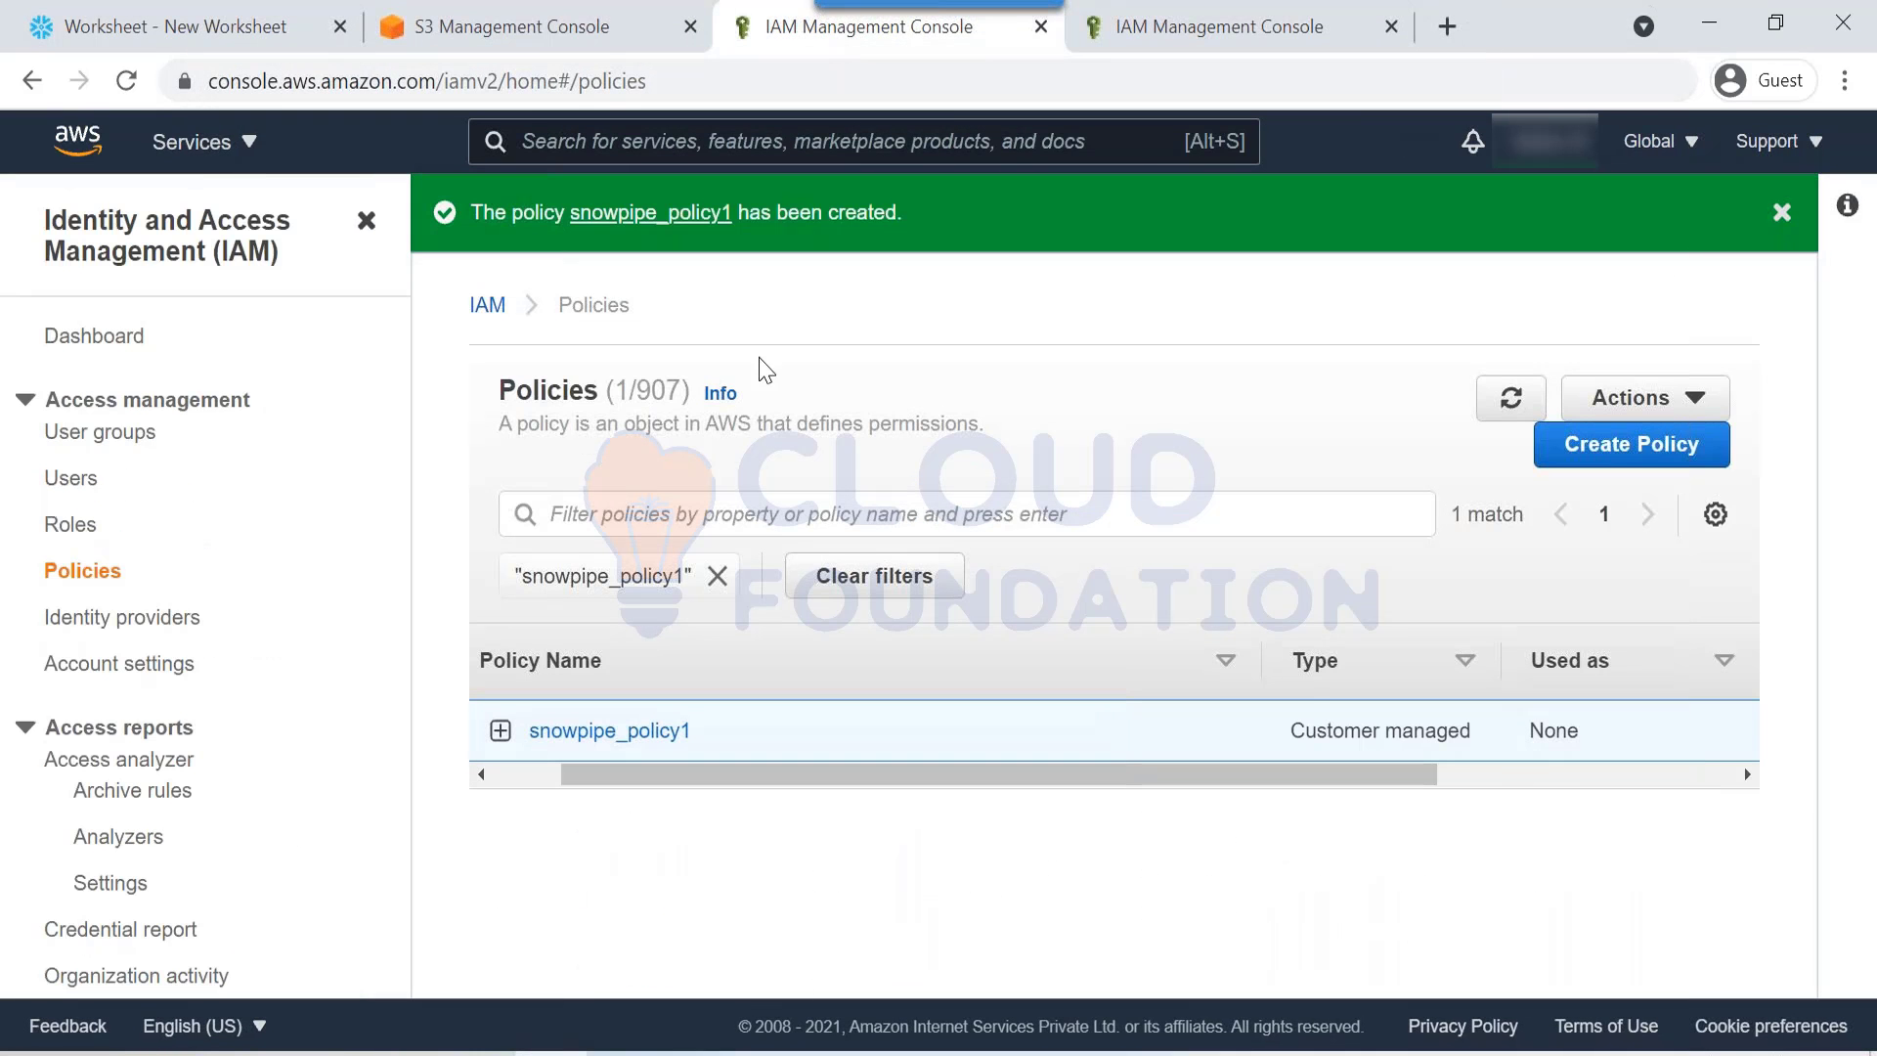
click(1153, 25)
Step: Review the first note lines in the Snowflake worksheet by highlighting them
click(11, 23)
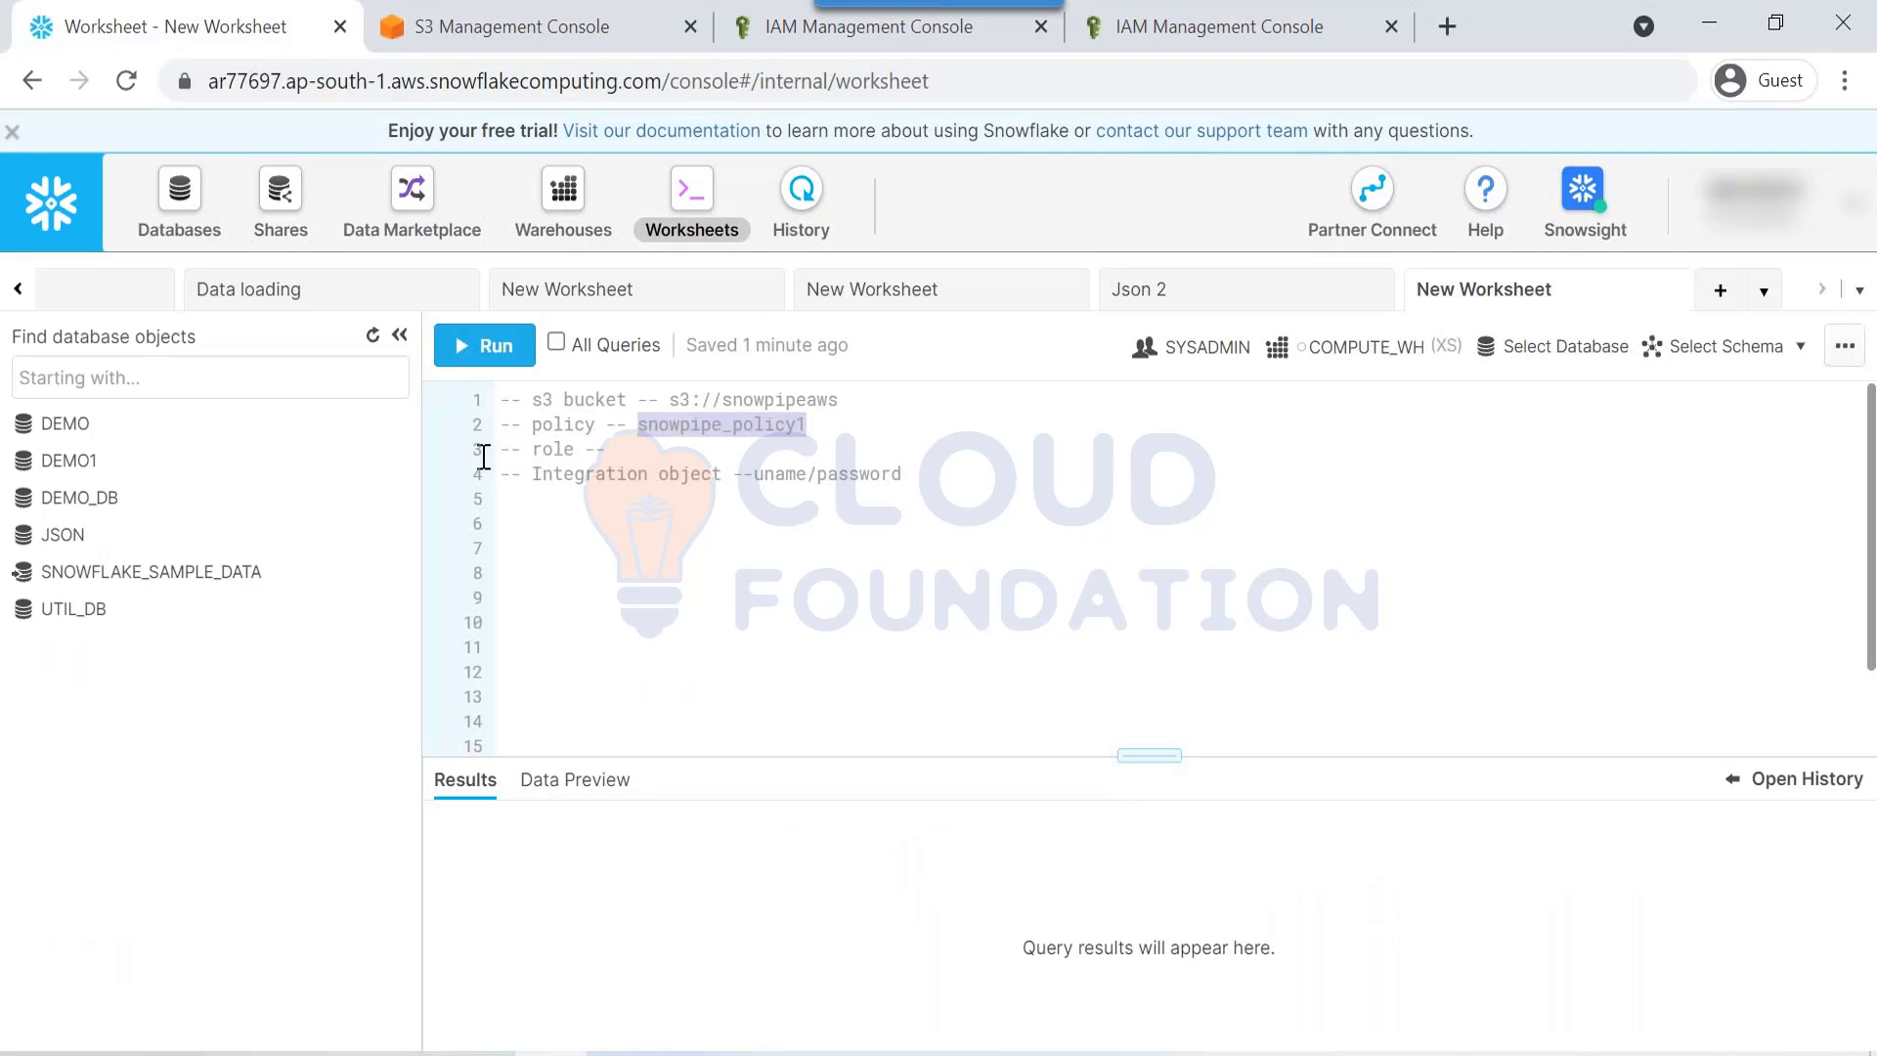
drag(970, 500, 440, 384)
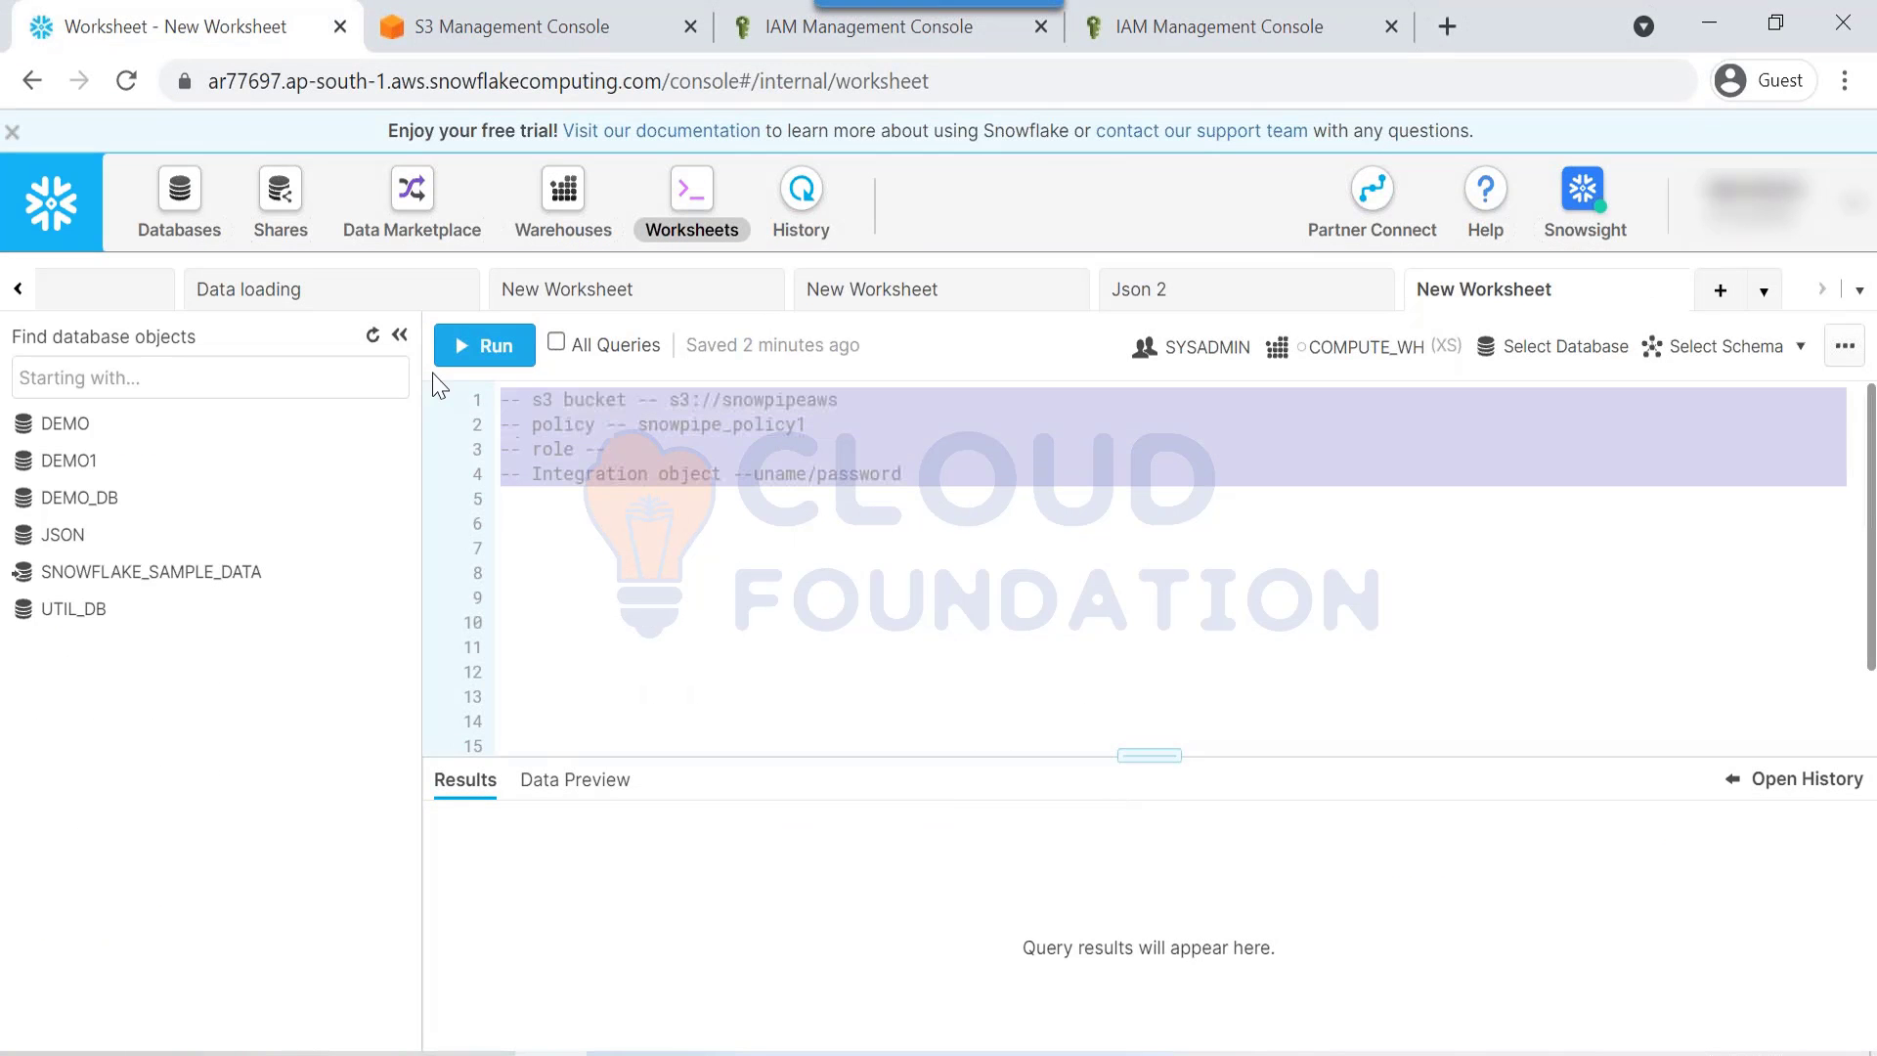
click(601, 565)
drag(602, 566, 488, 396)
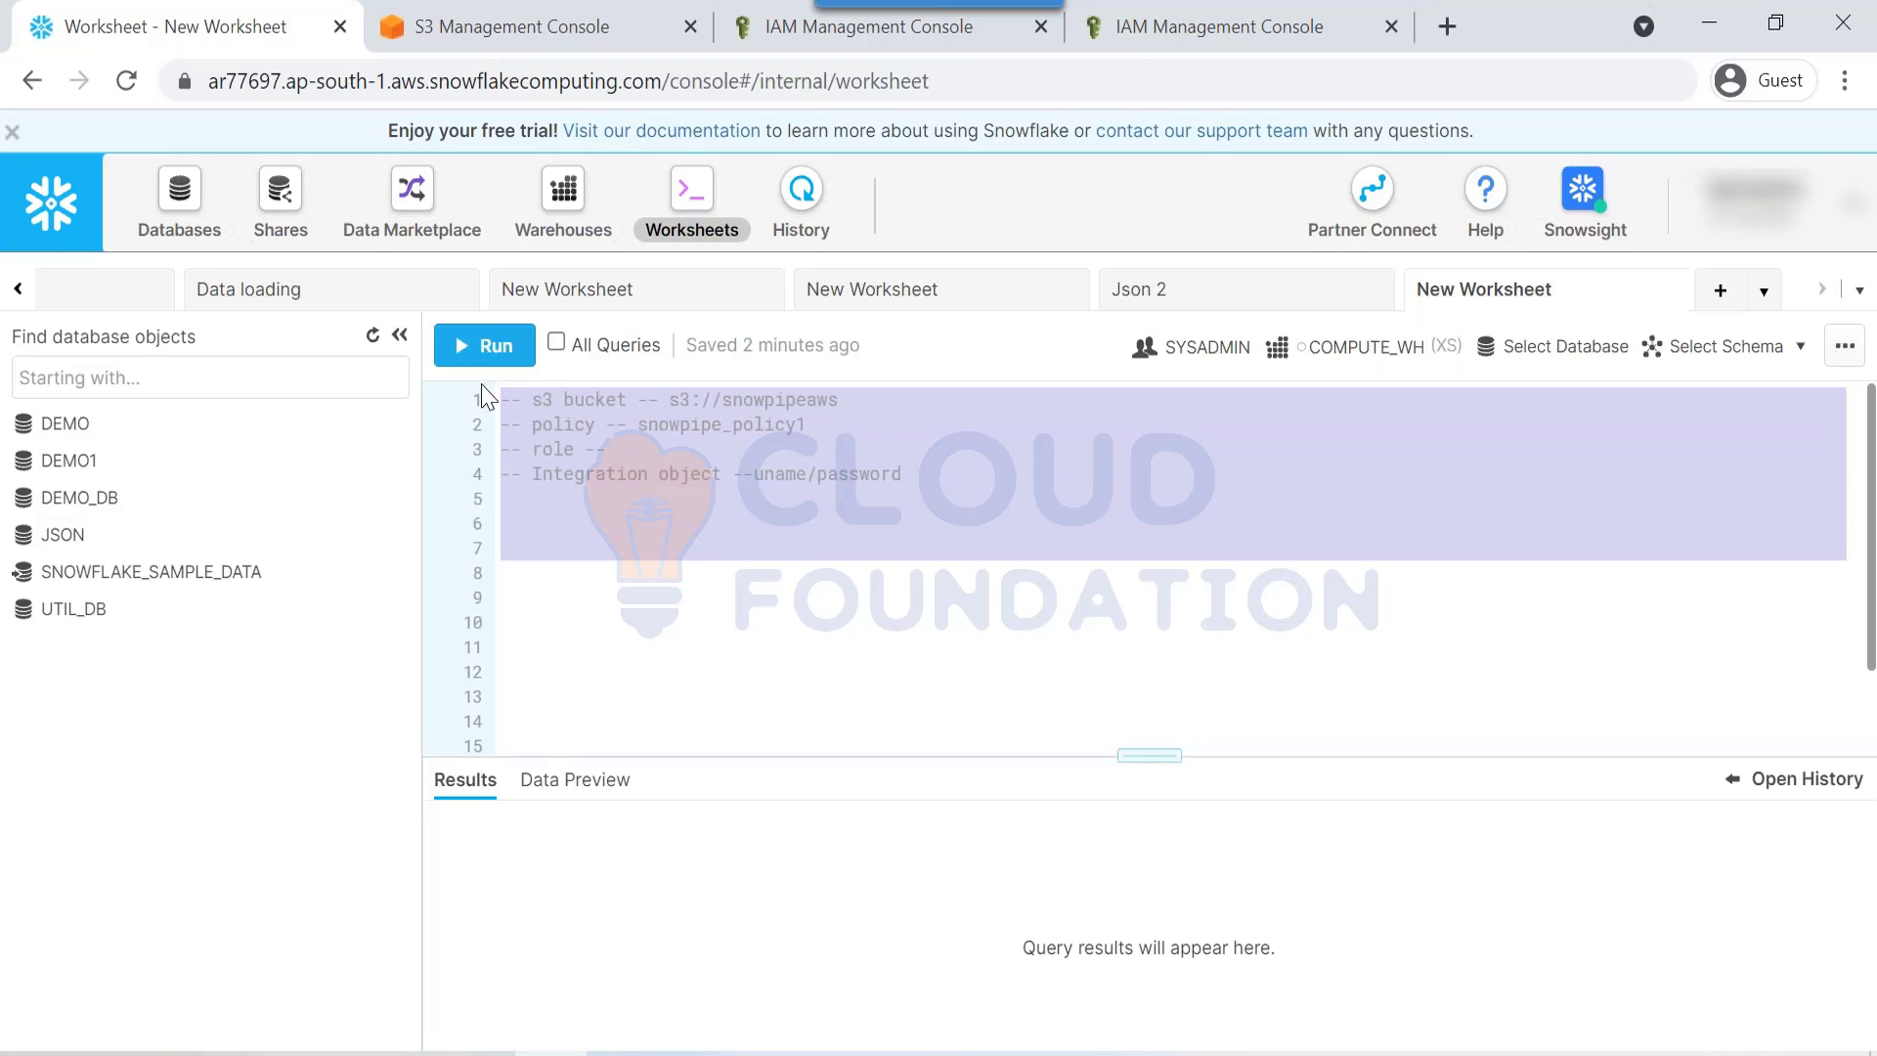
click(583, 492)
drag(629, 502, 503, 373)
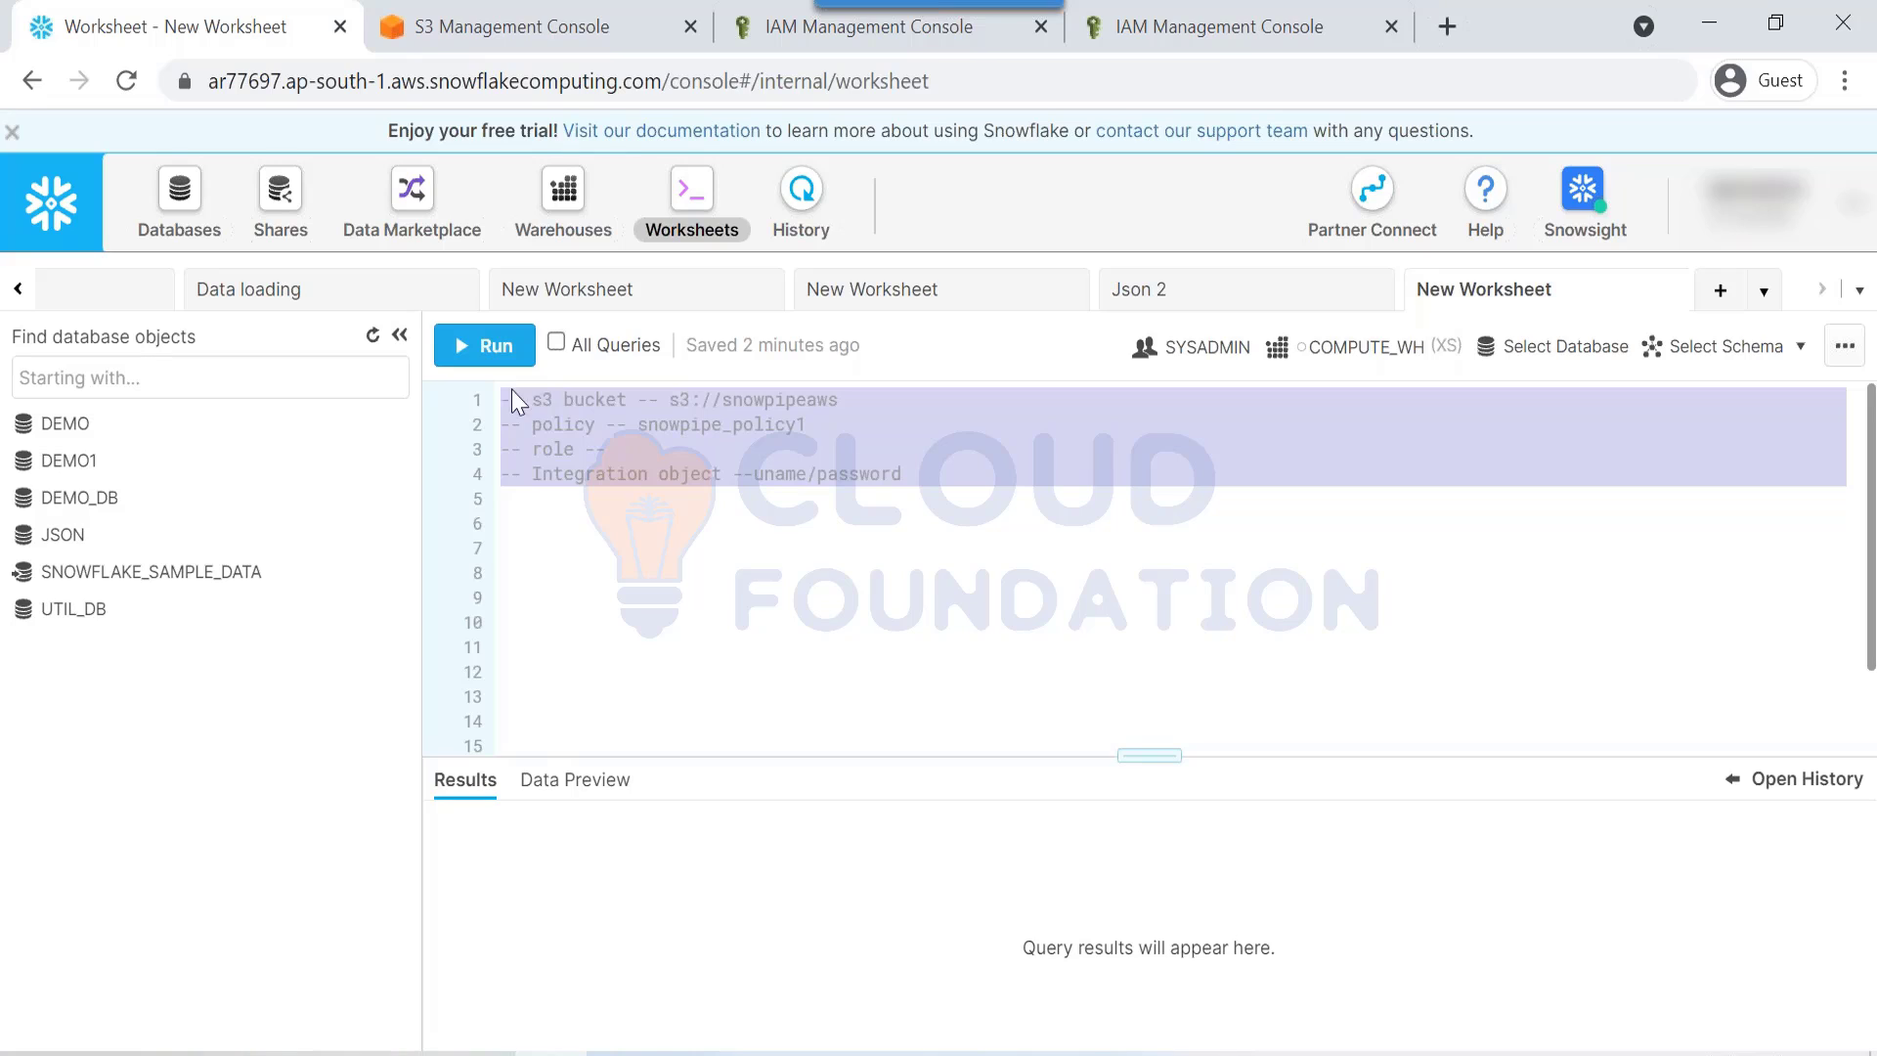
click(574, 476)
drag(601, 458, 528, 380)
click(620, 454)
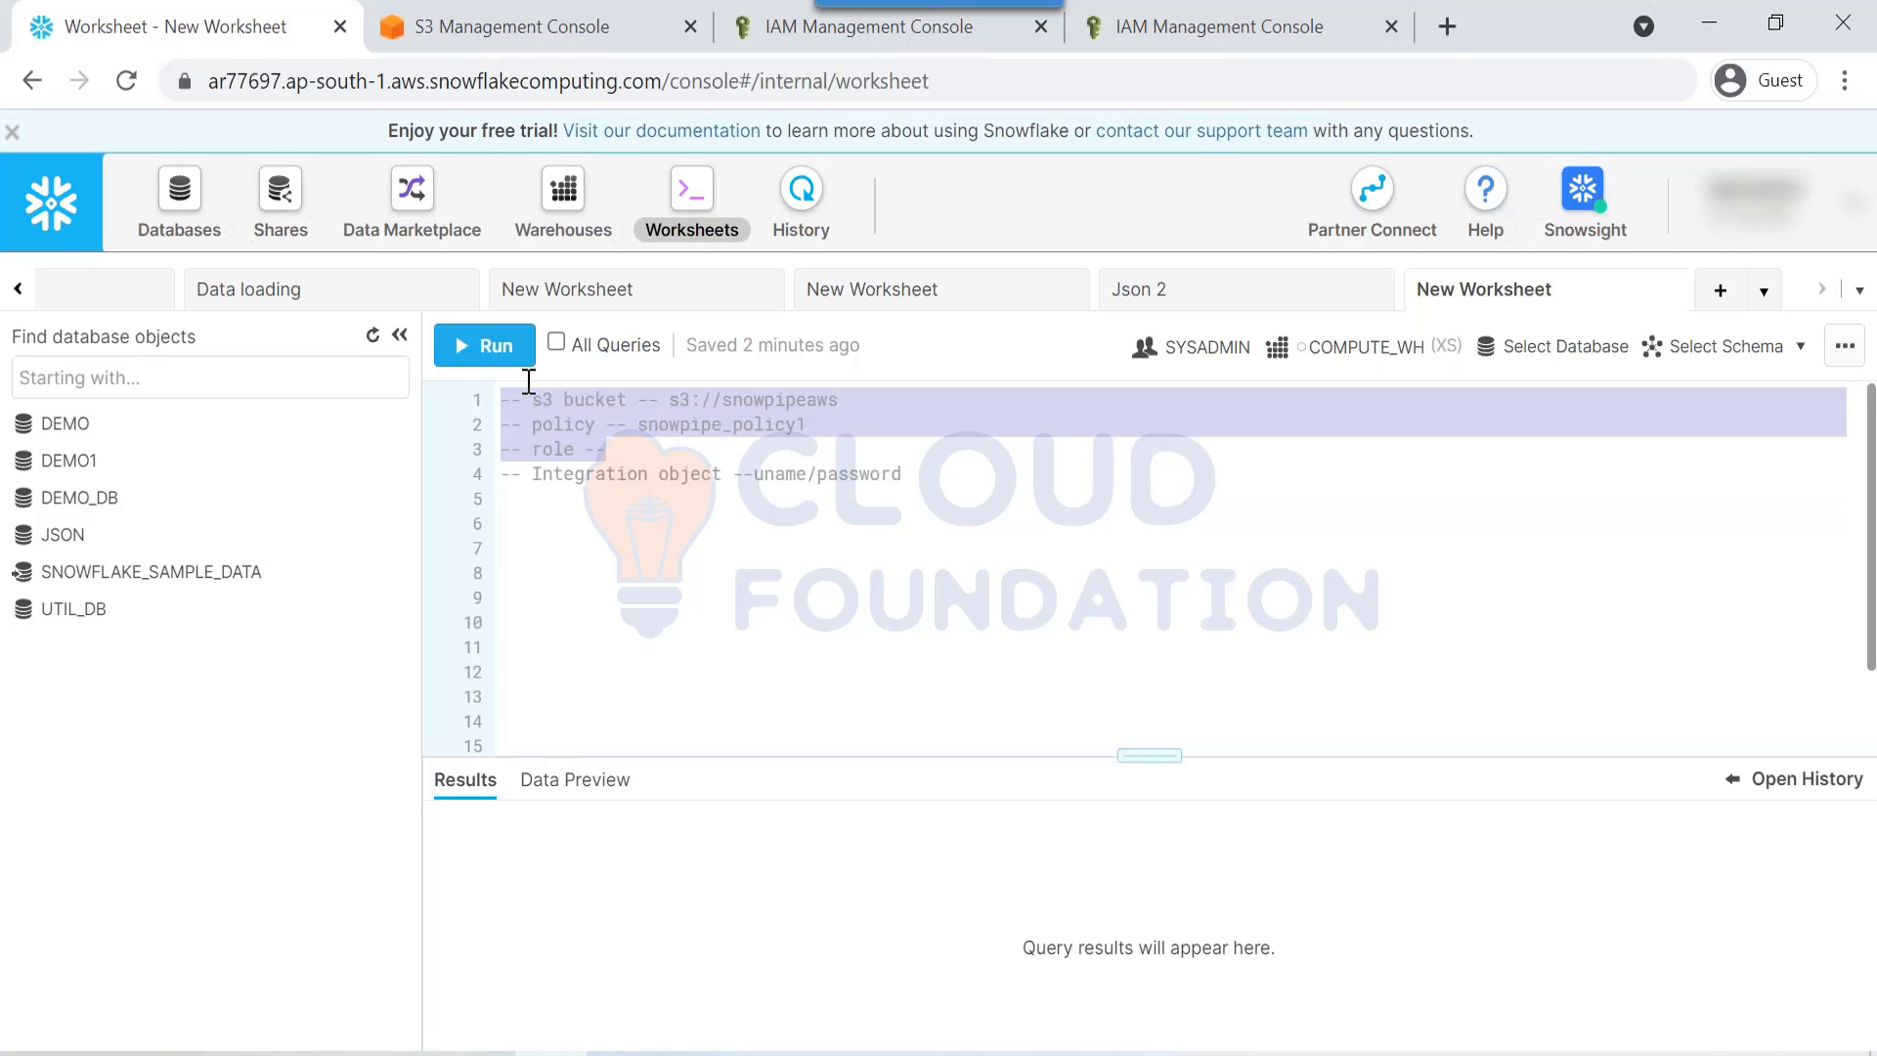
click(613, 448)
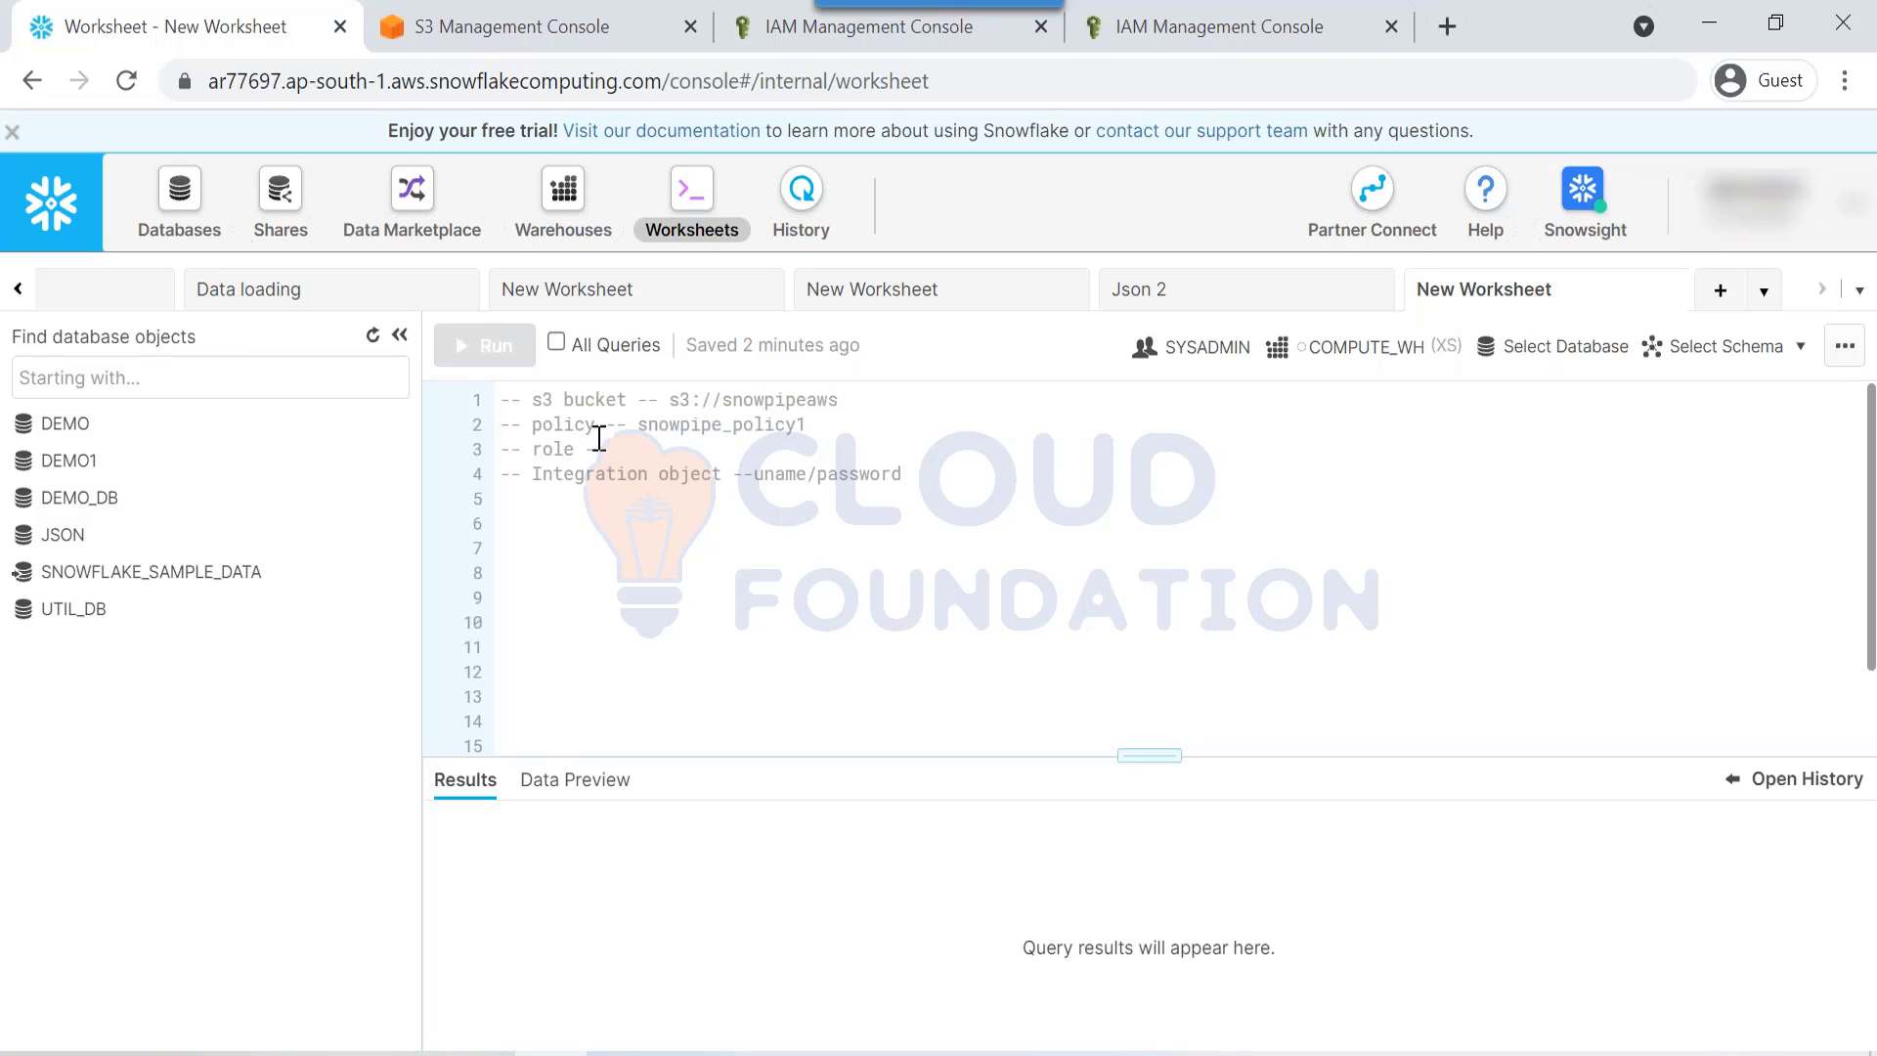
drag(612, 450, 506, 383)
Step: Copy snowpipe_rle3 from the IAM role summary onto the '-- role --' line
click(641, 449)
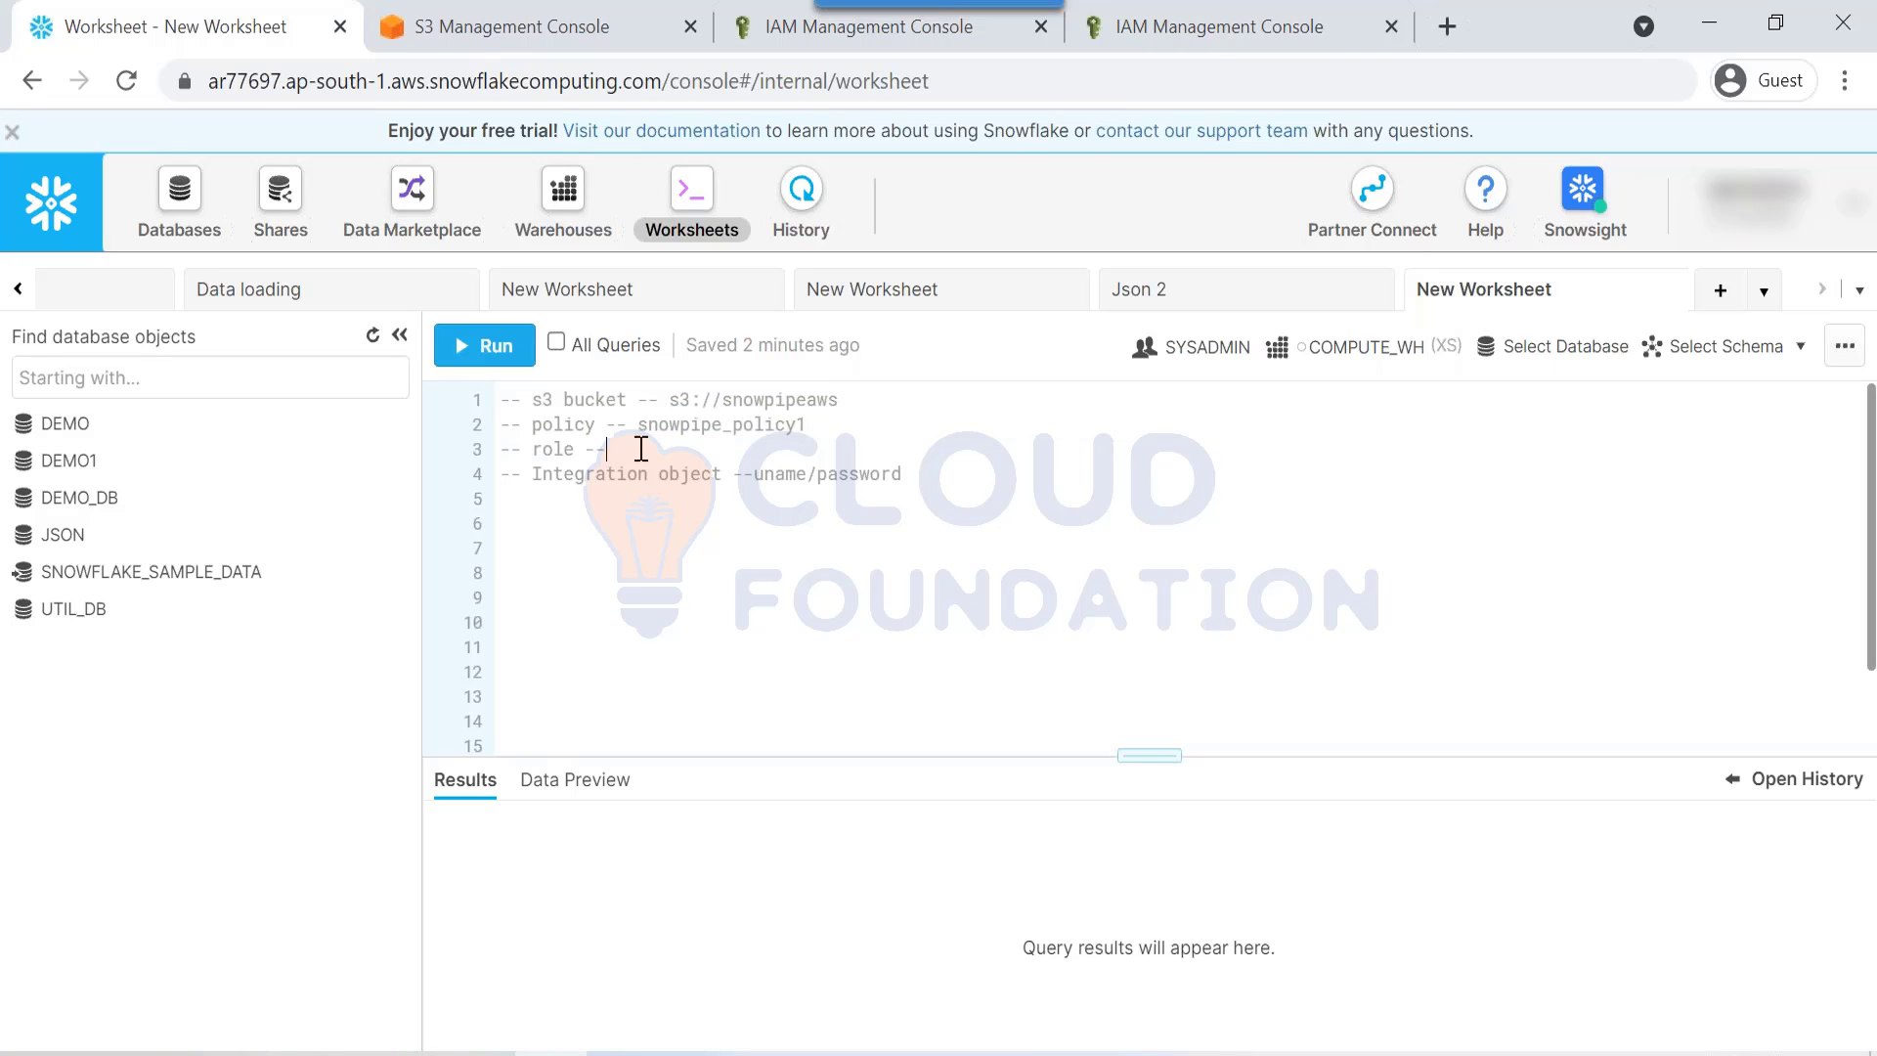
click(1136, 39)
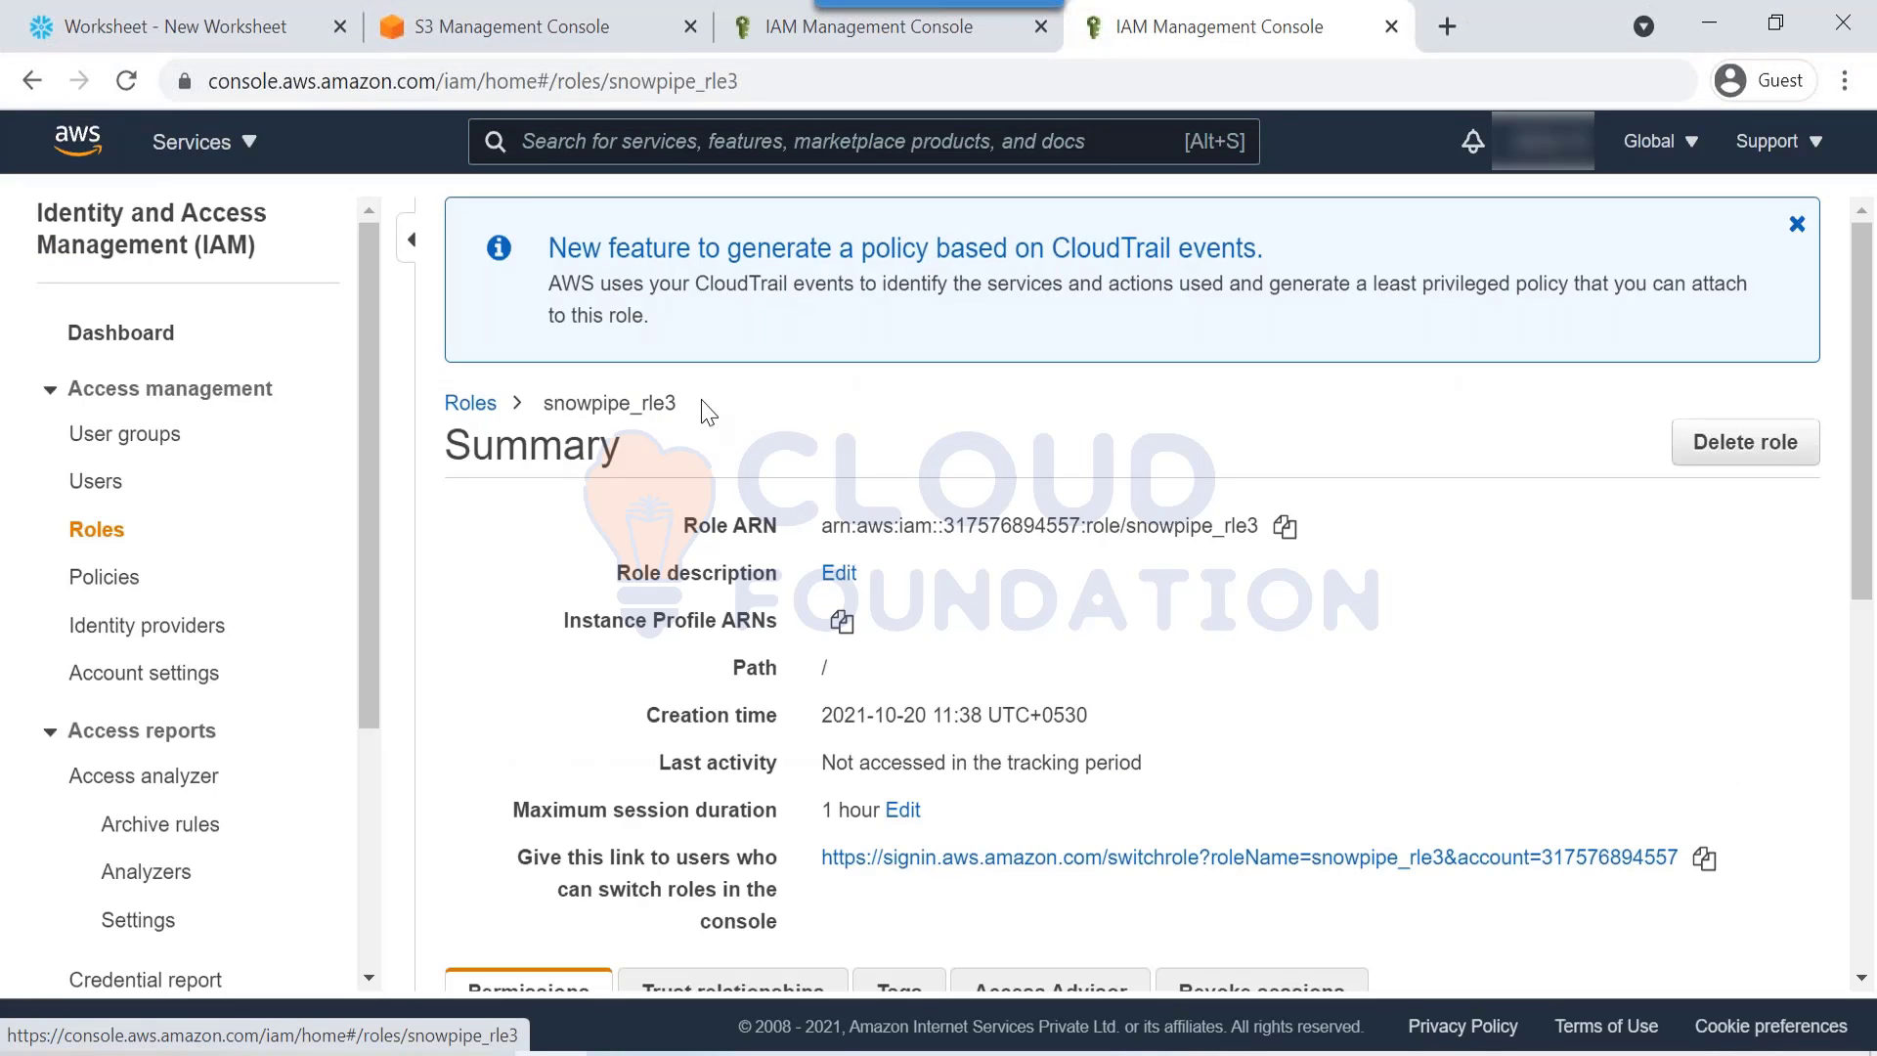
drag(704, 406, 550, 411)
key(ctrl+c)
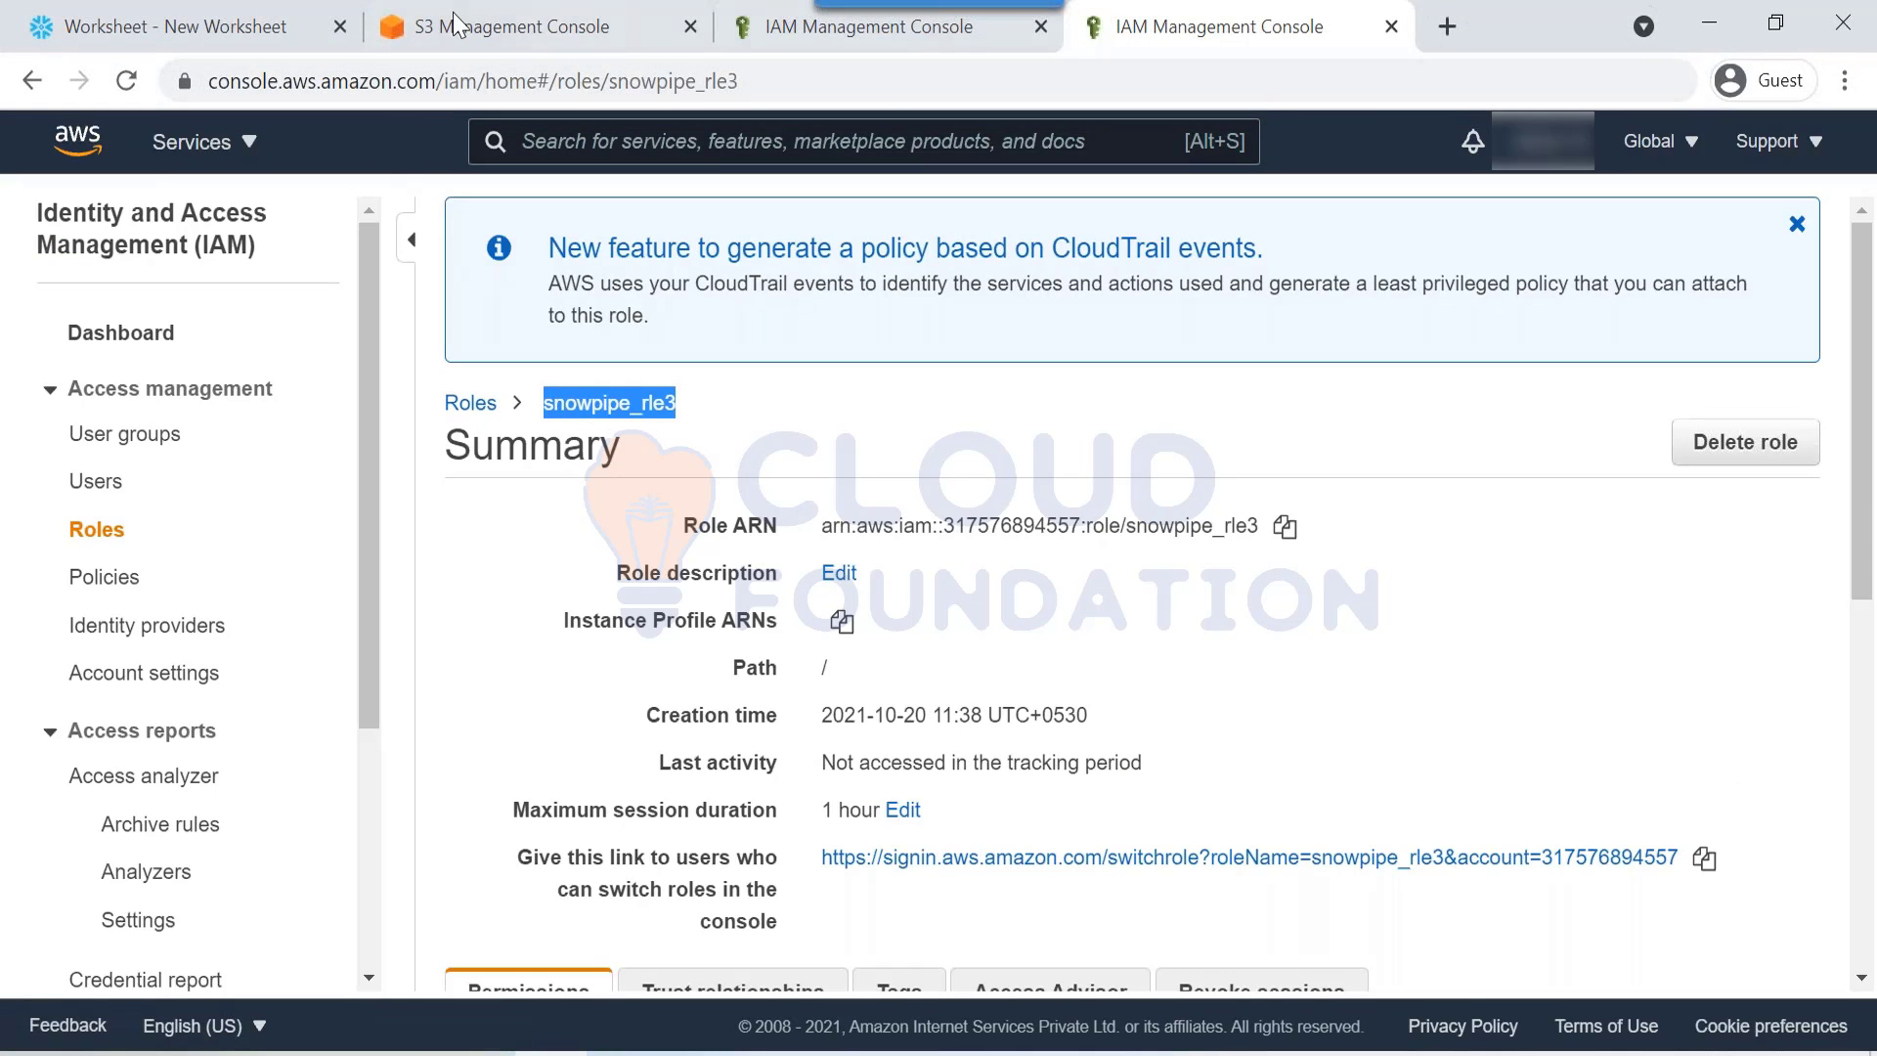
click(185, 27)
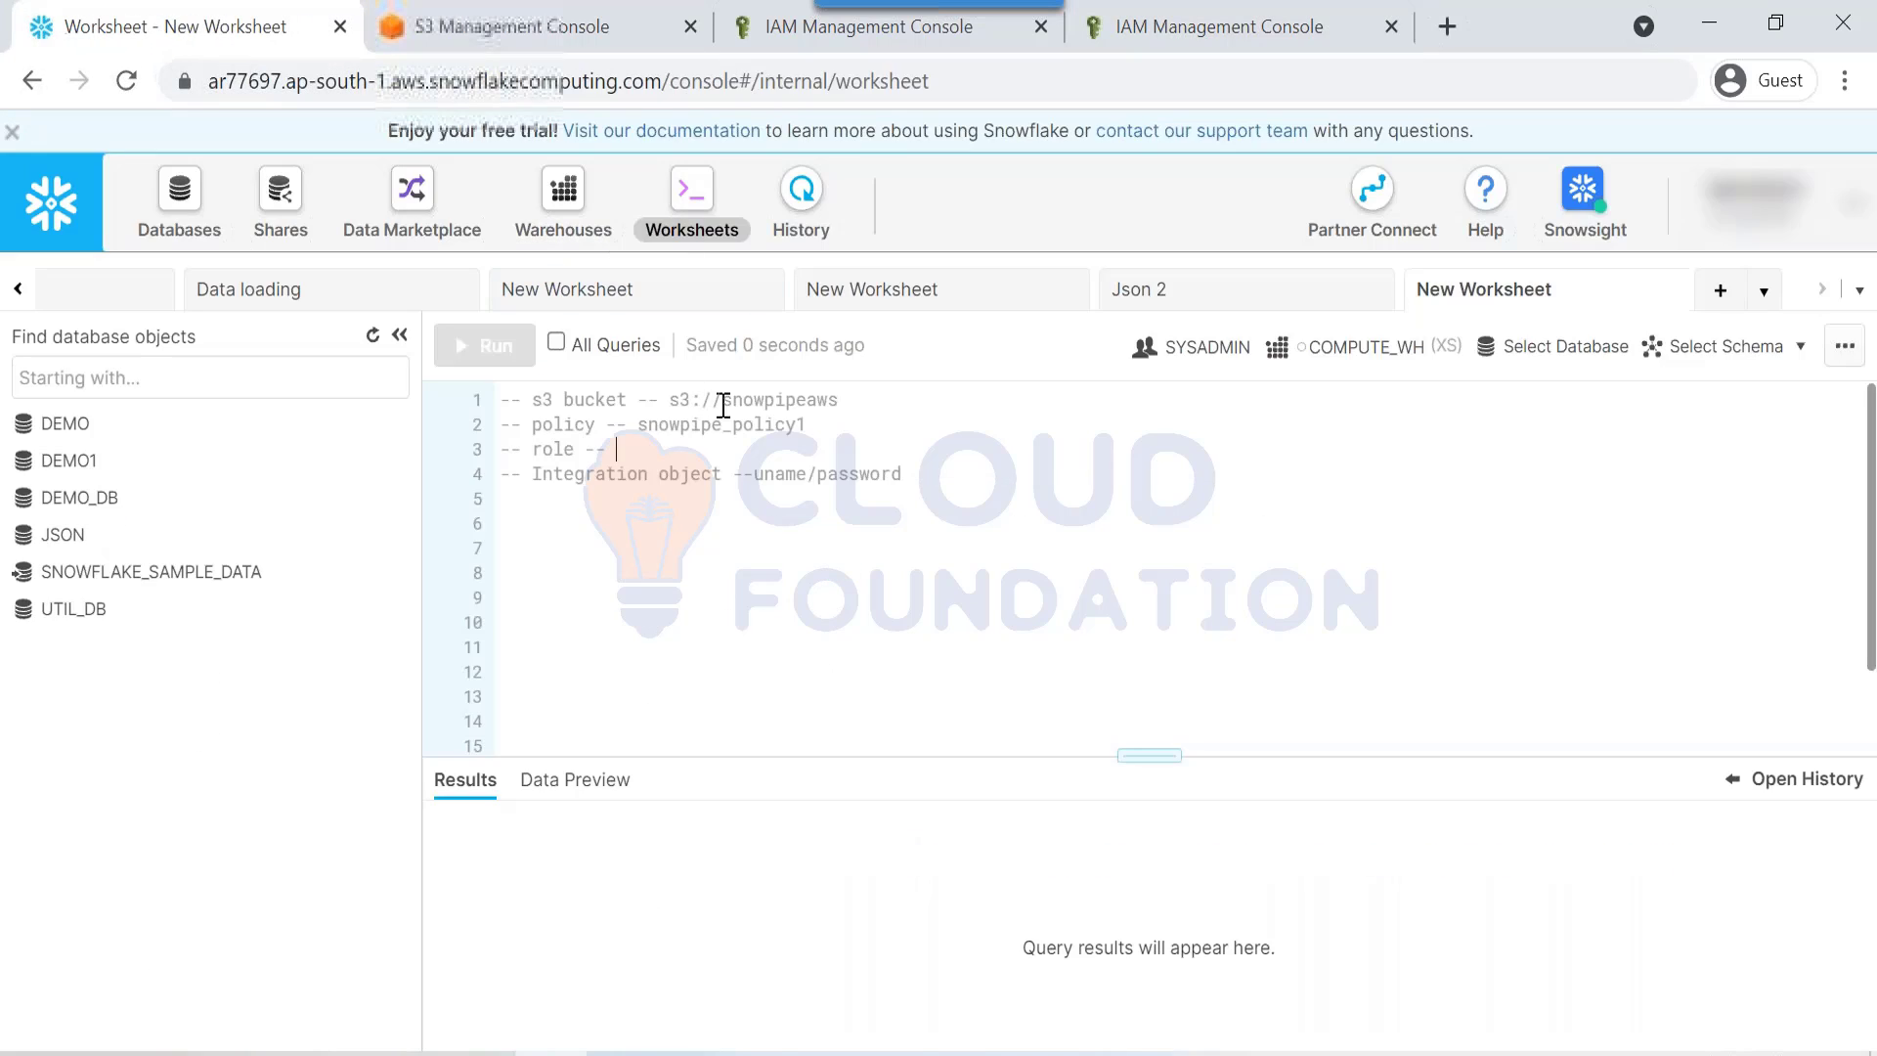
click(633, 448)
key(ctrl+v)
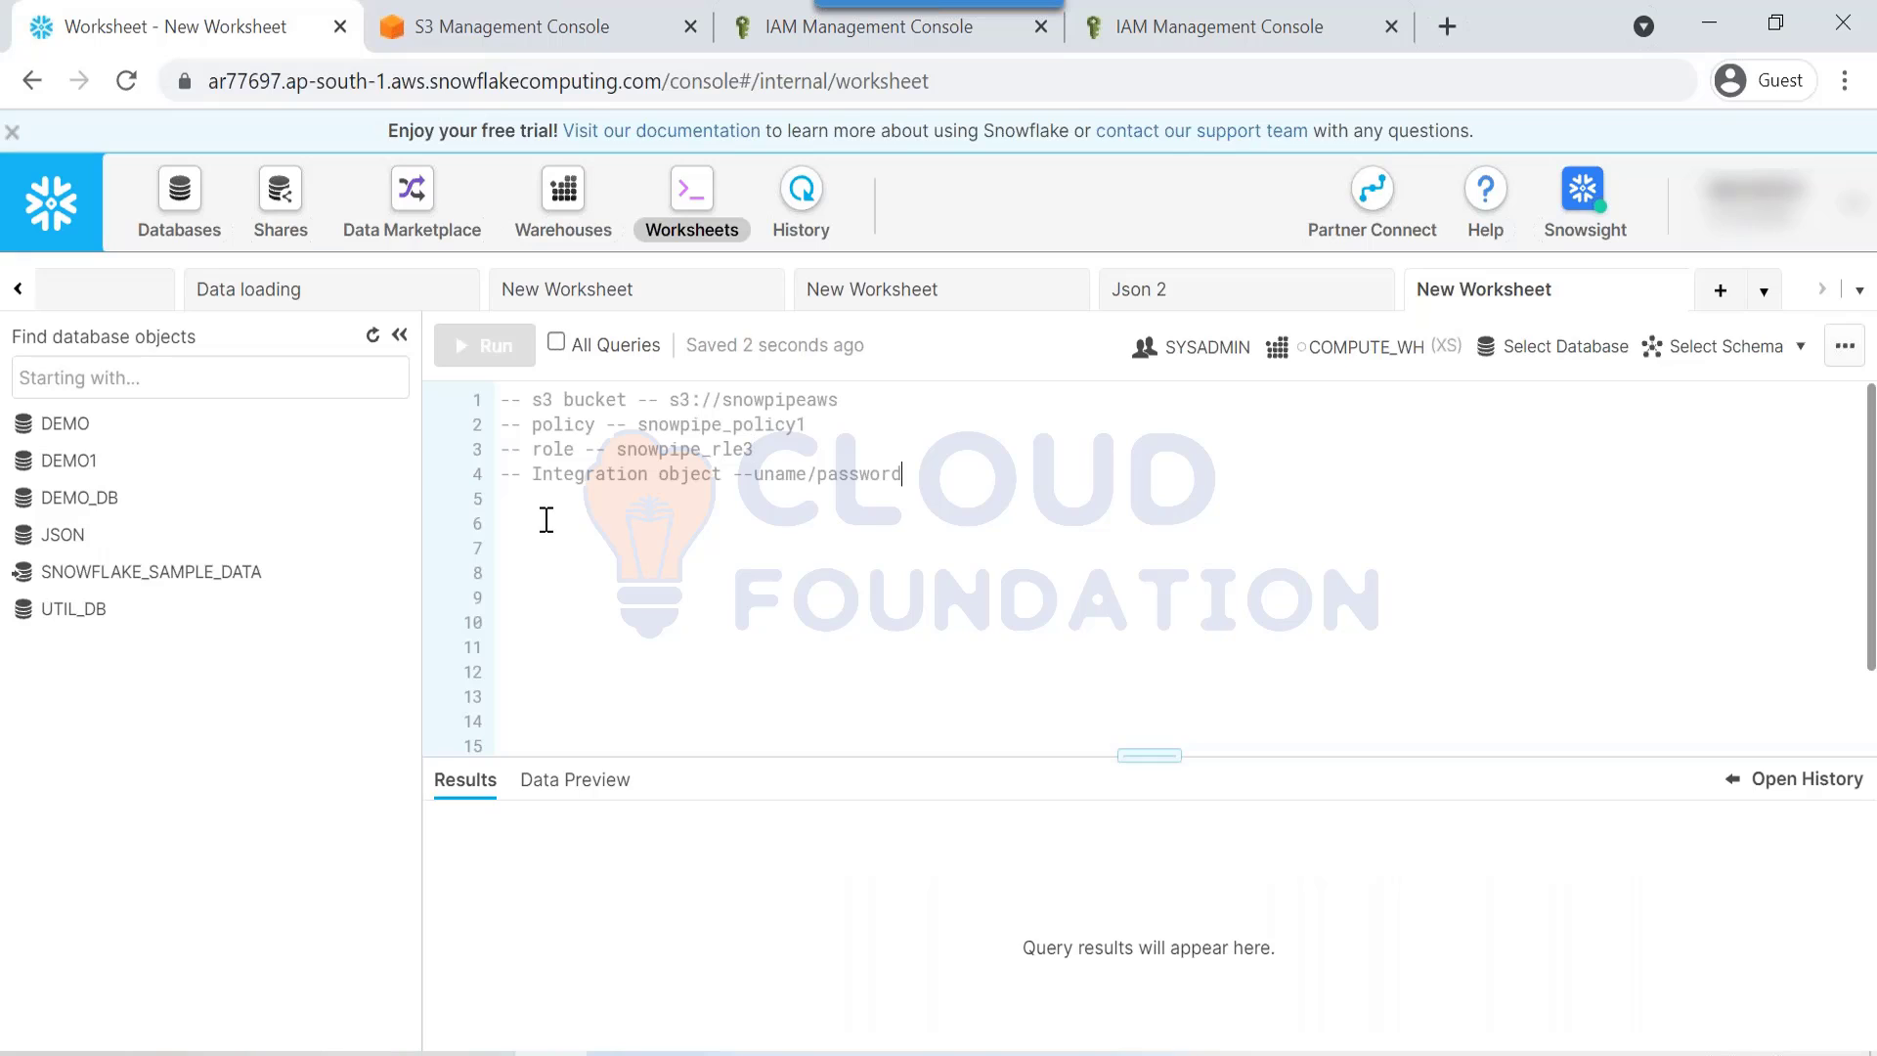
drag(735, 463, 926, 482)
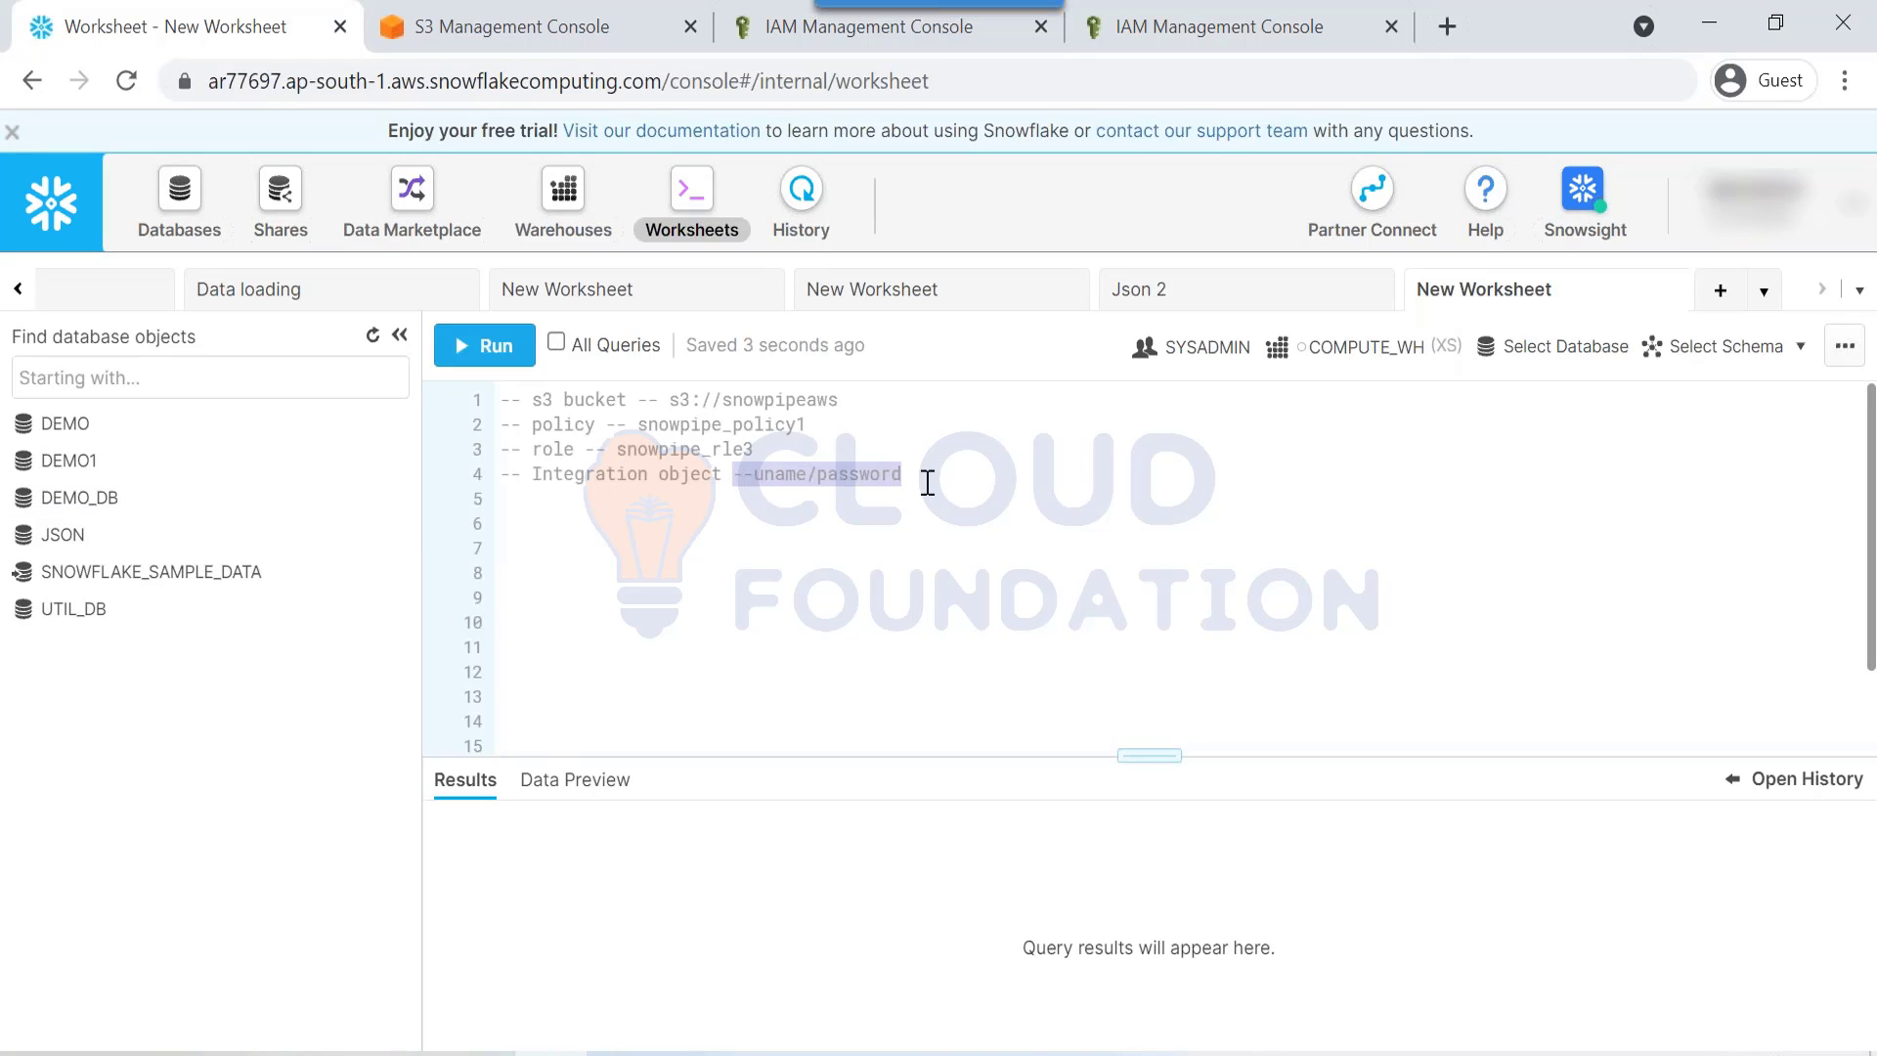
key(BackSpace)
key(Return)
key(Return)
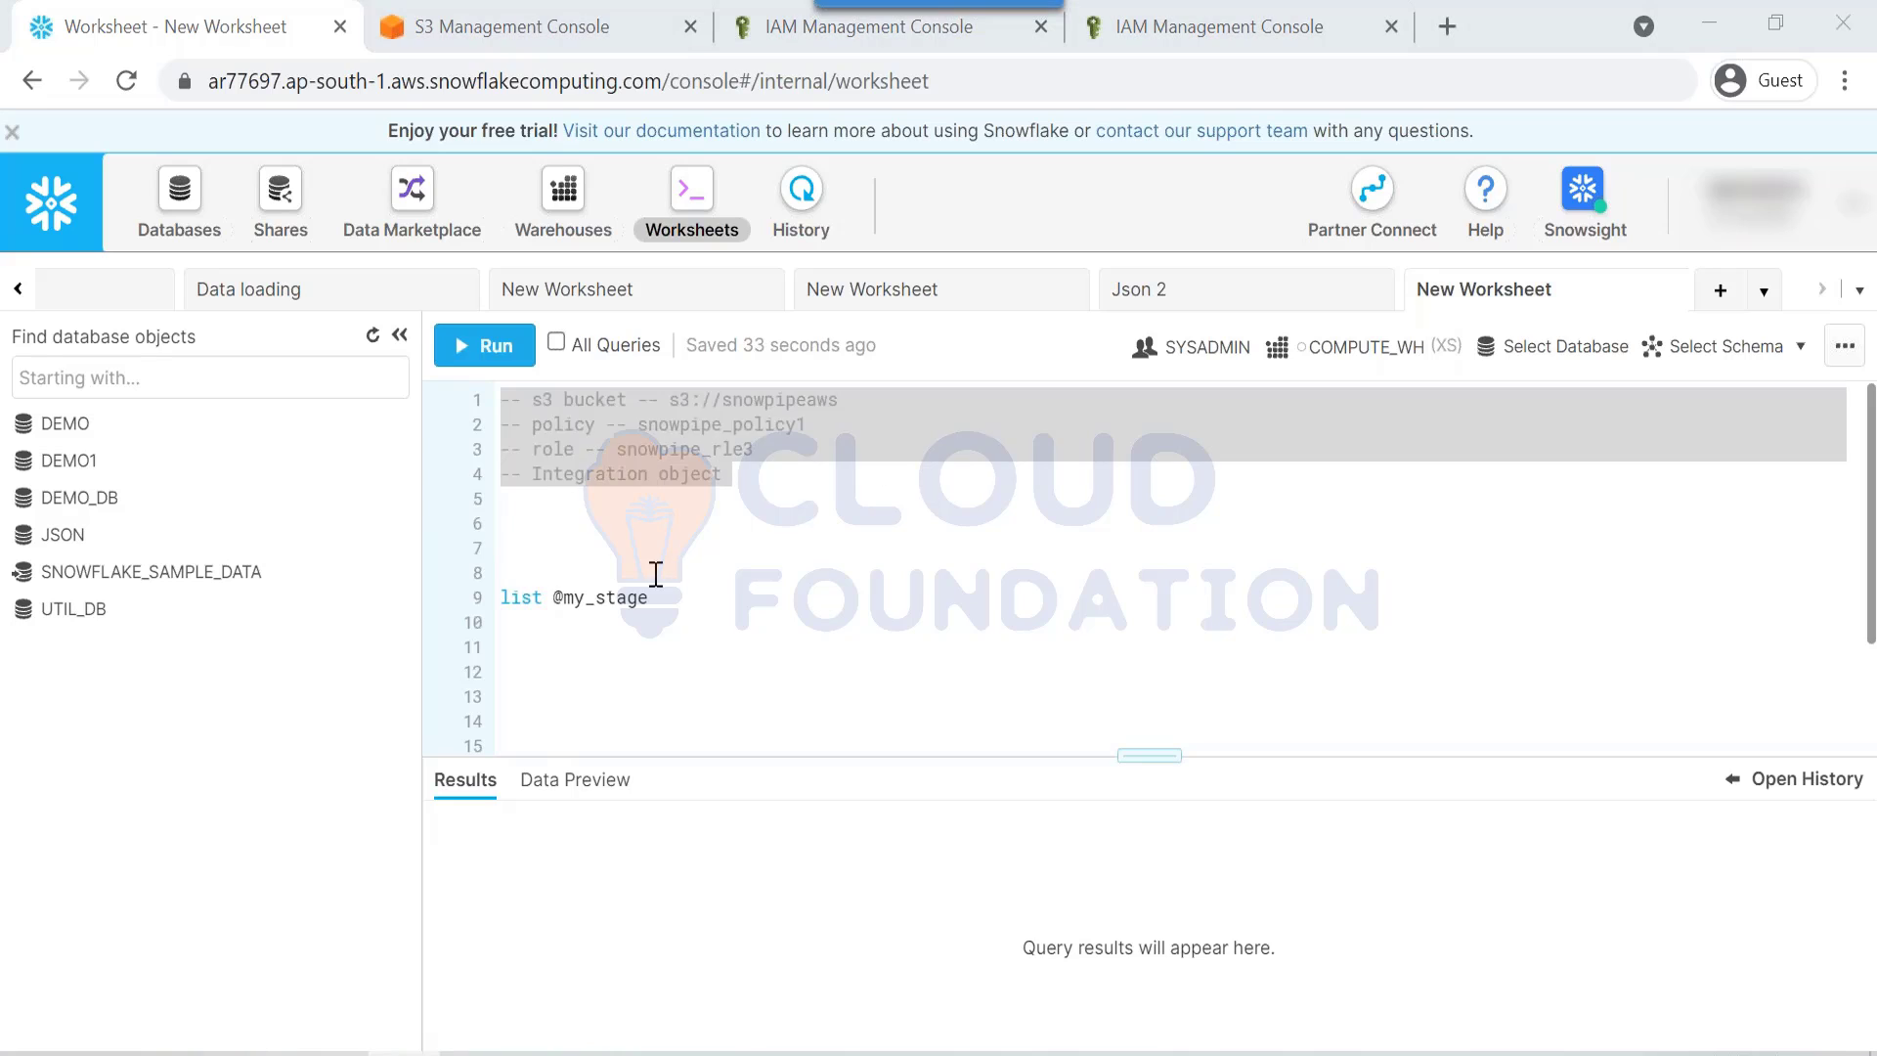
click(642, 540)
drag(509, 622, 442, 545)
key(BackSpace)
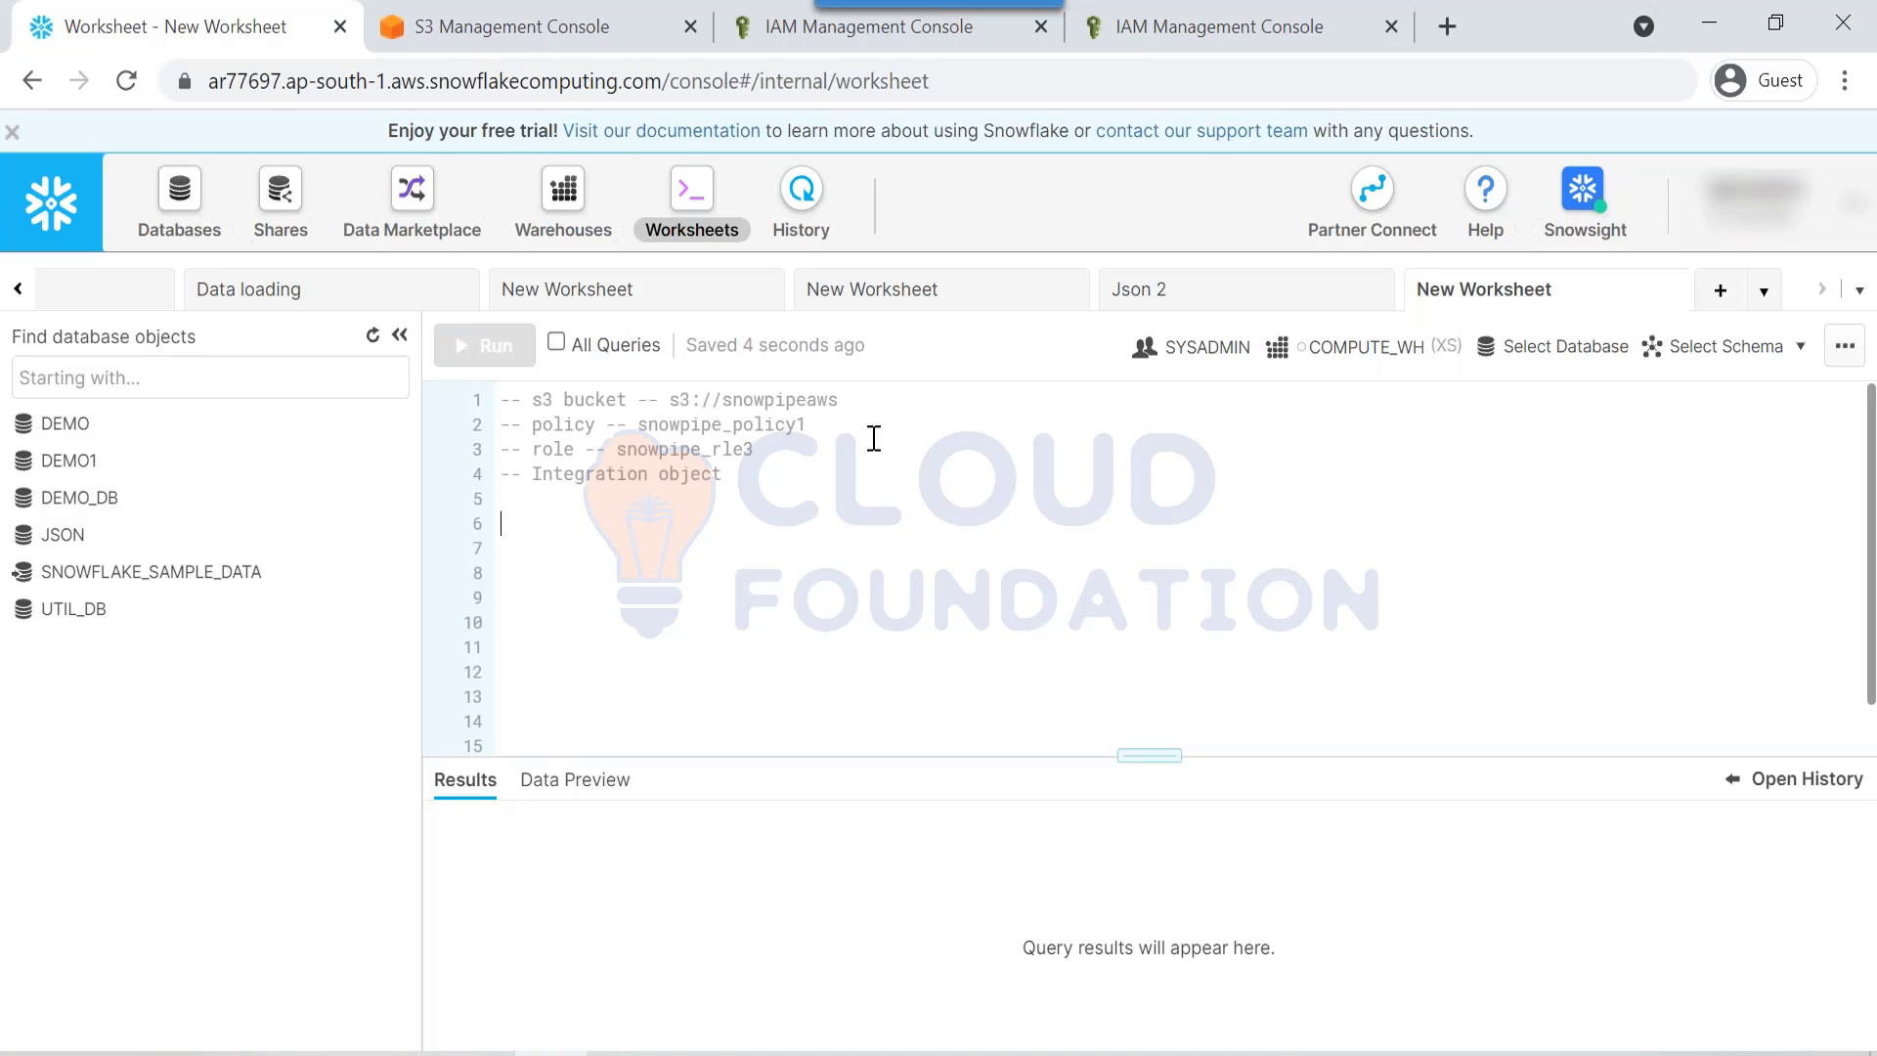
Step: Switch the worksheet role from SYSADMIN to ACCOUNTADMIN
click(1200, 372)
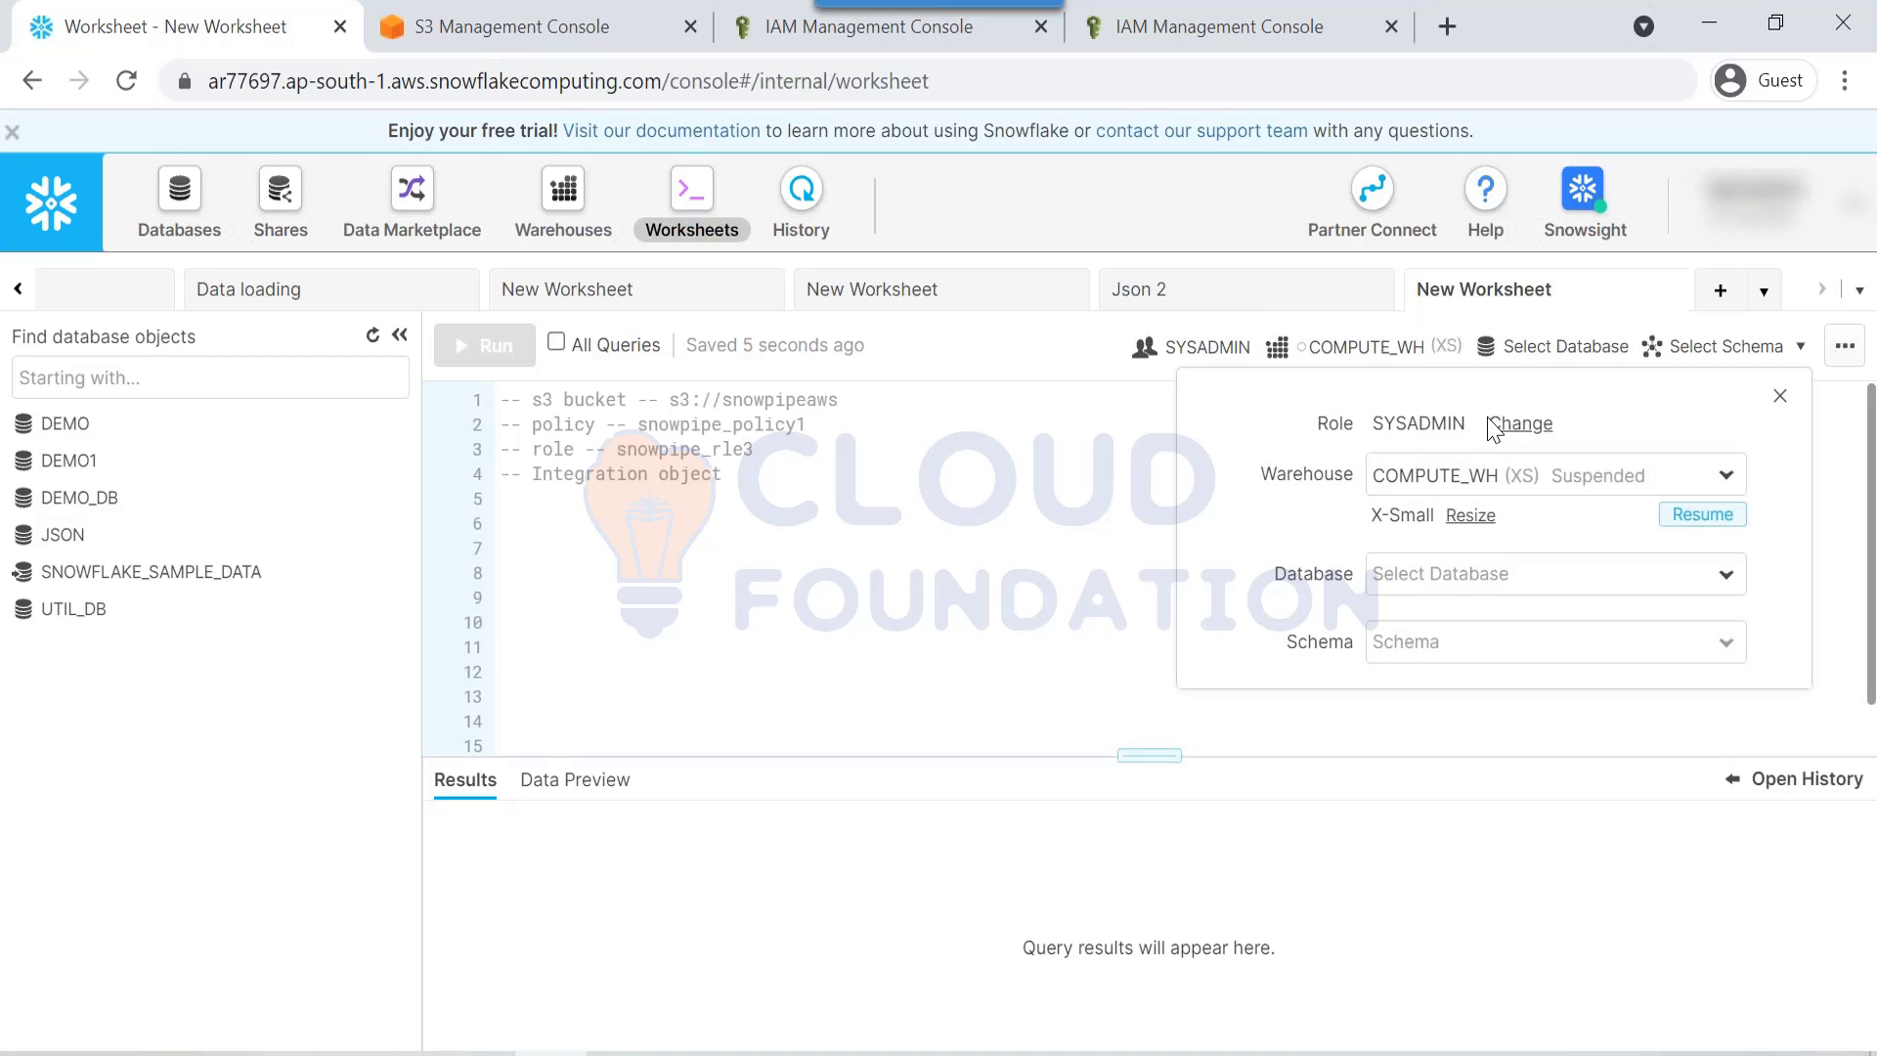
click(1467, 445)
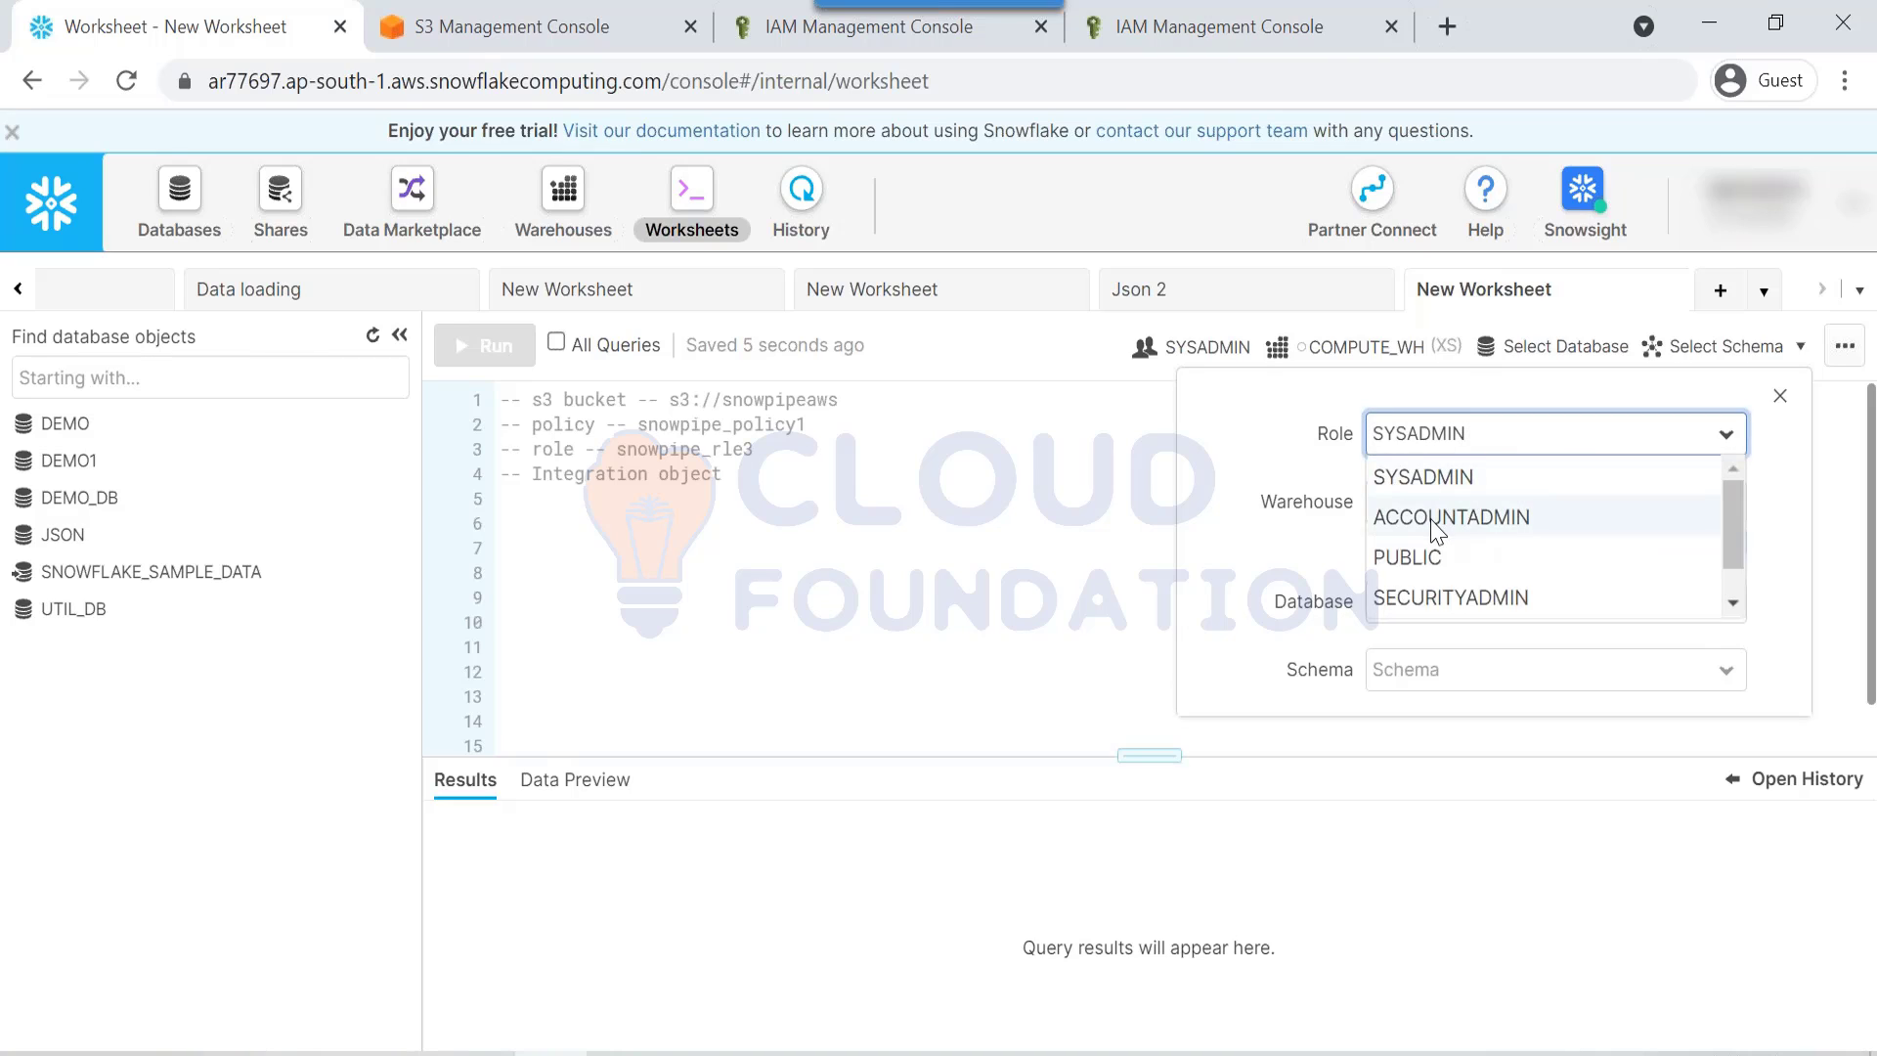
click(1432, 523)
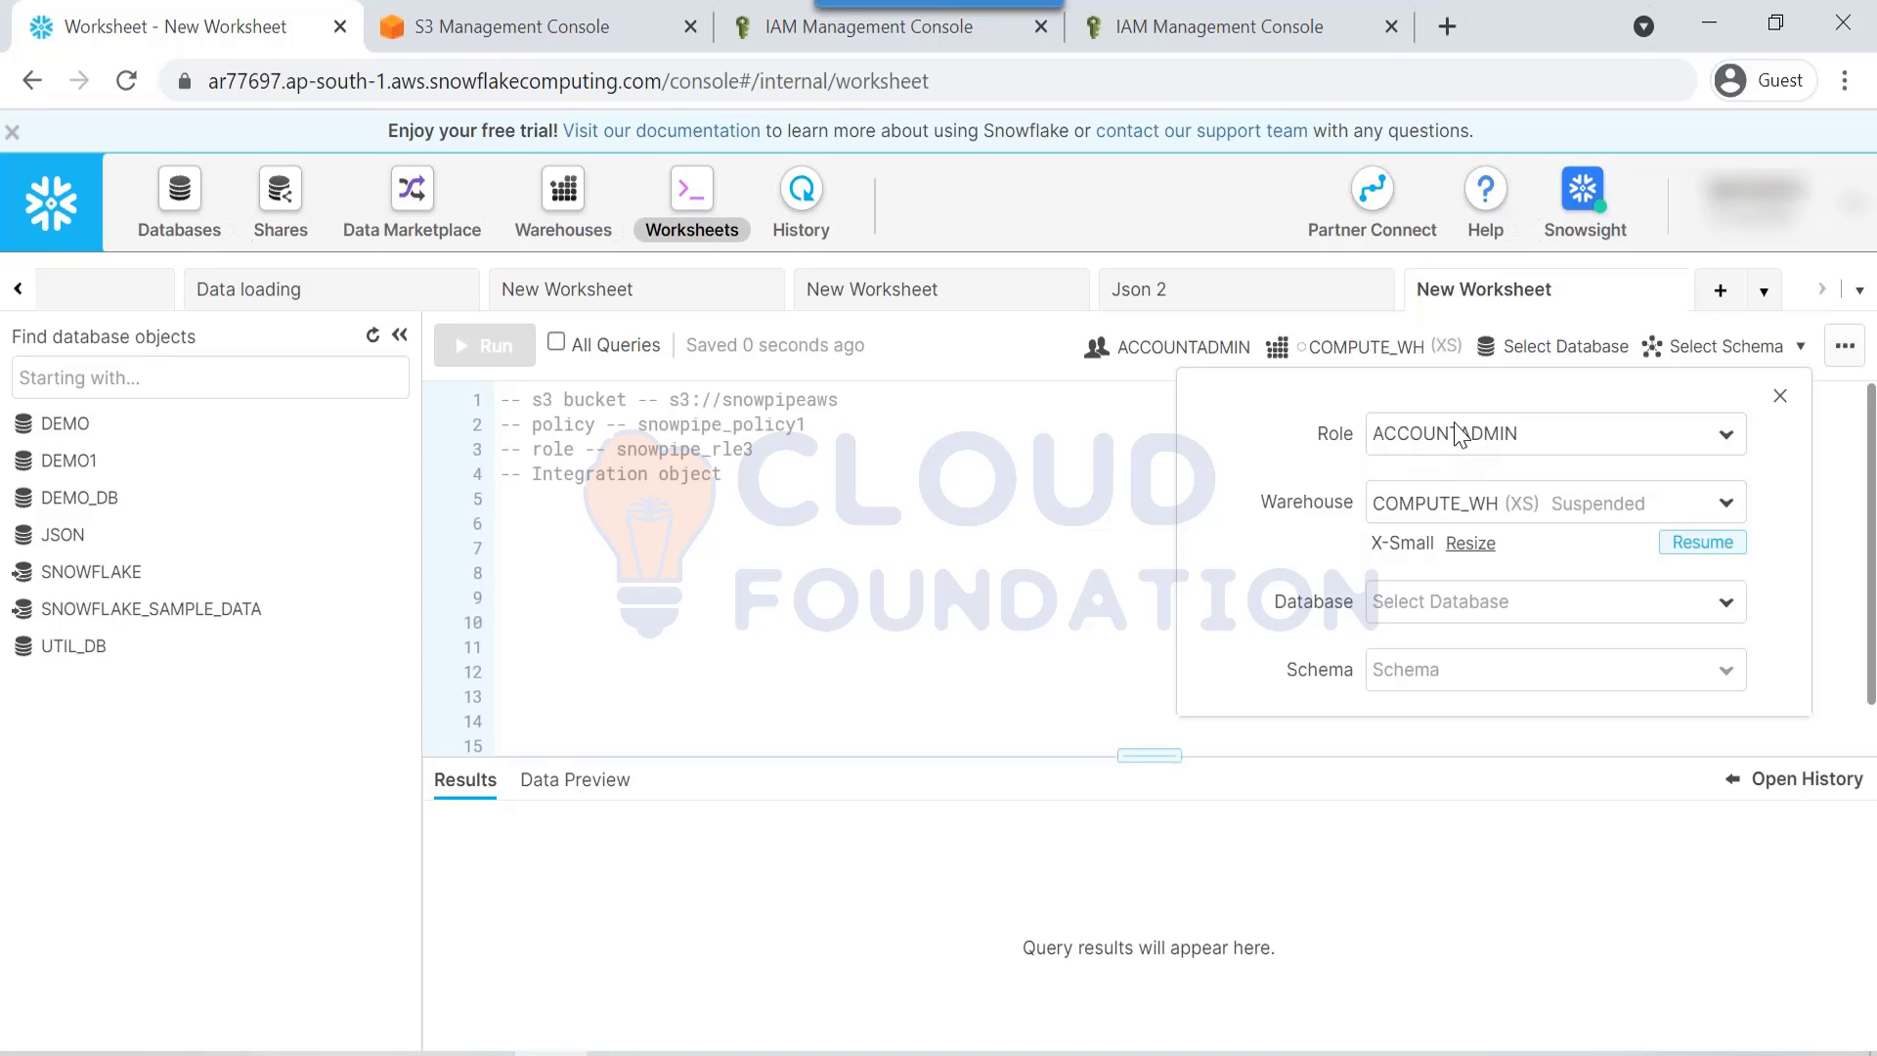
Step: Write create integration aws_integration with type = external_stage, storage_provider = s3, enabled = true, storage_aws_role_arn =
click(658, 541)
text(c)
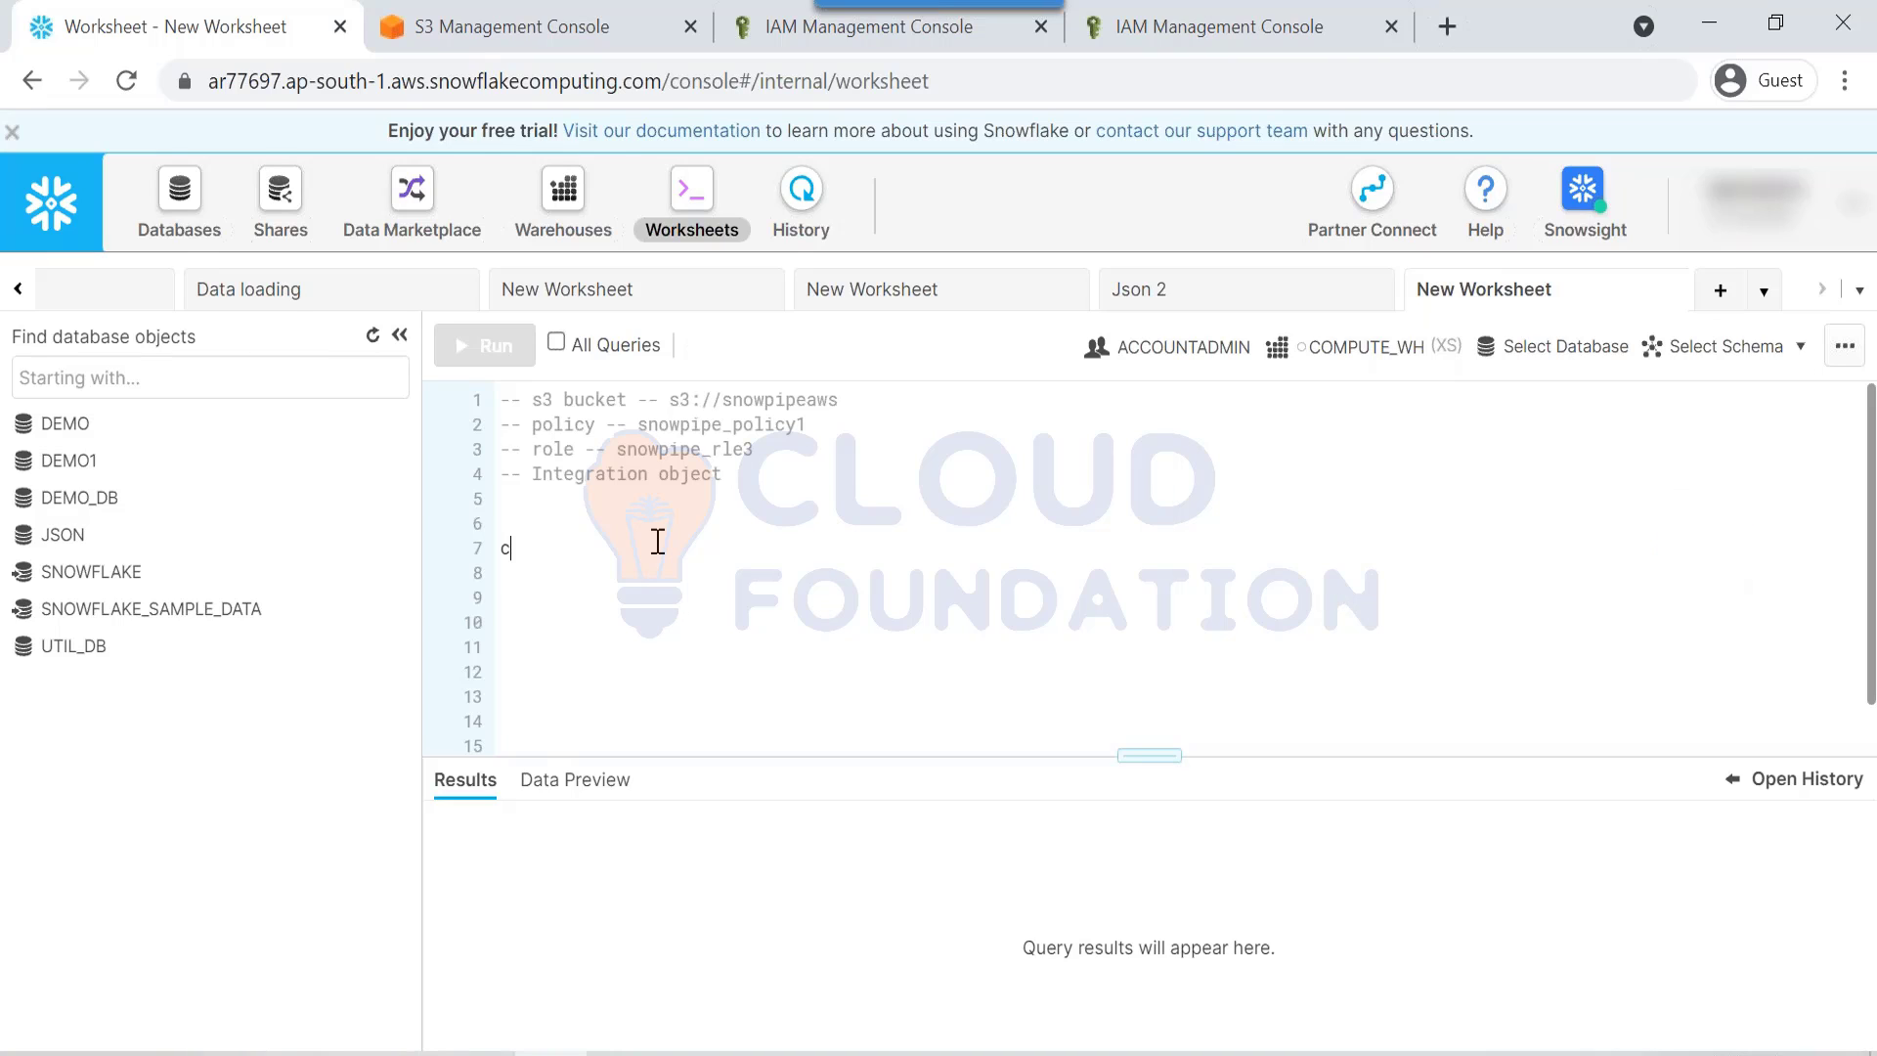
text(reate)
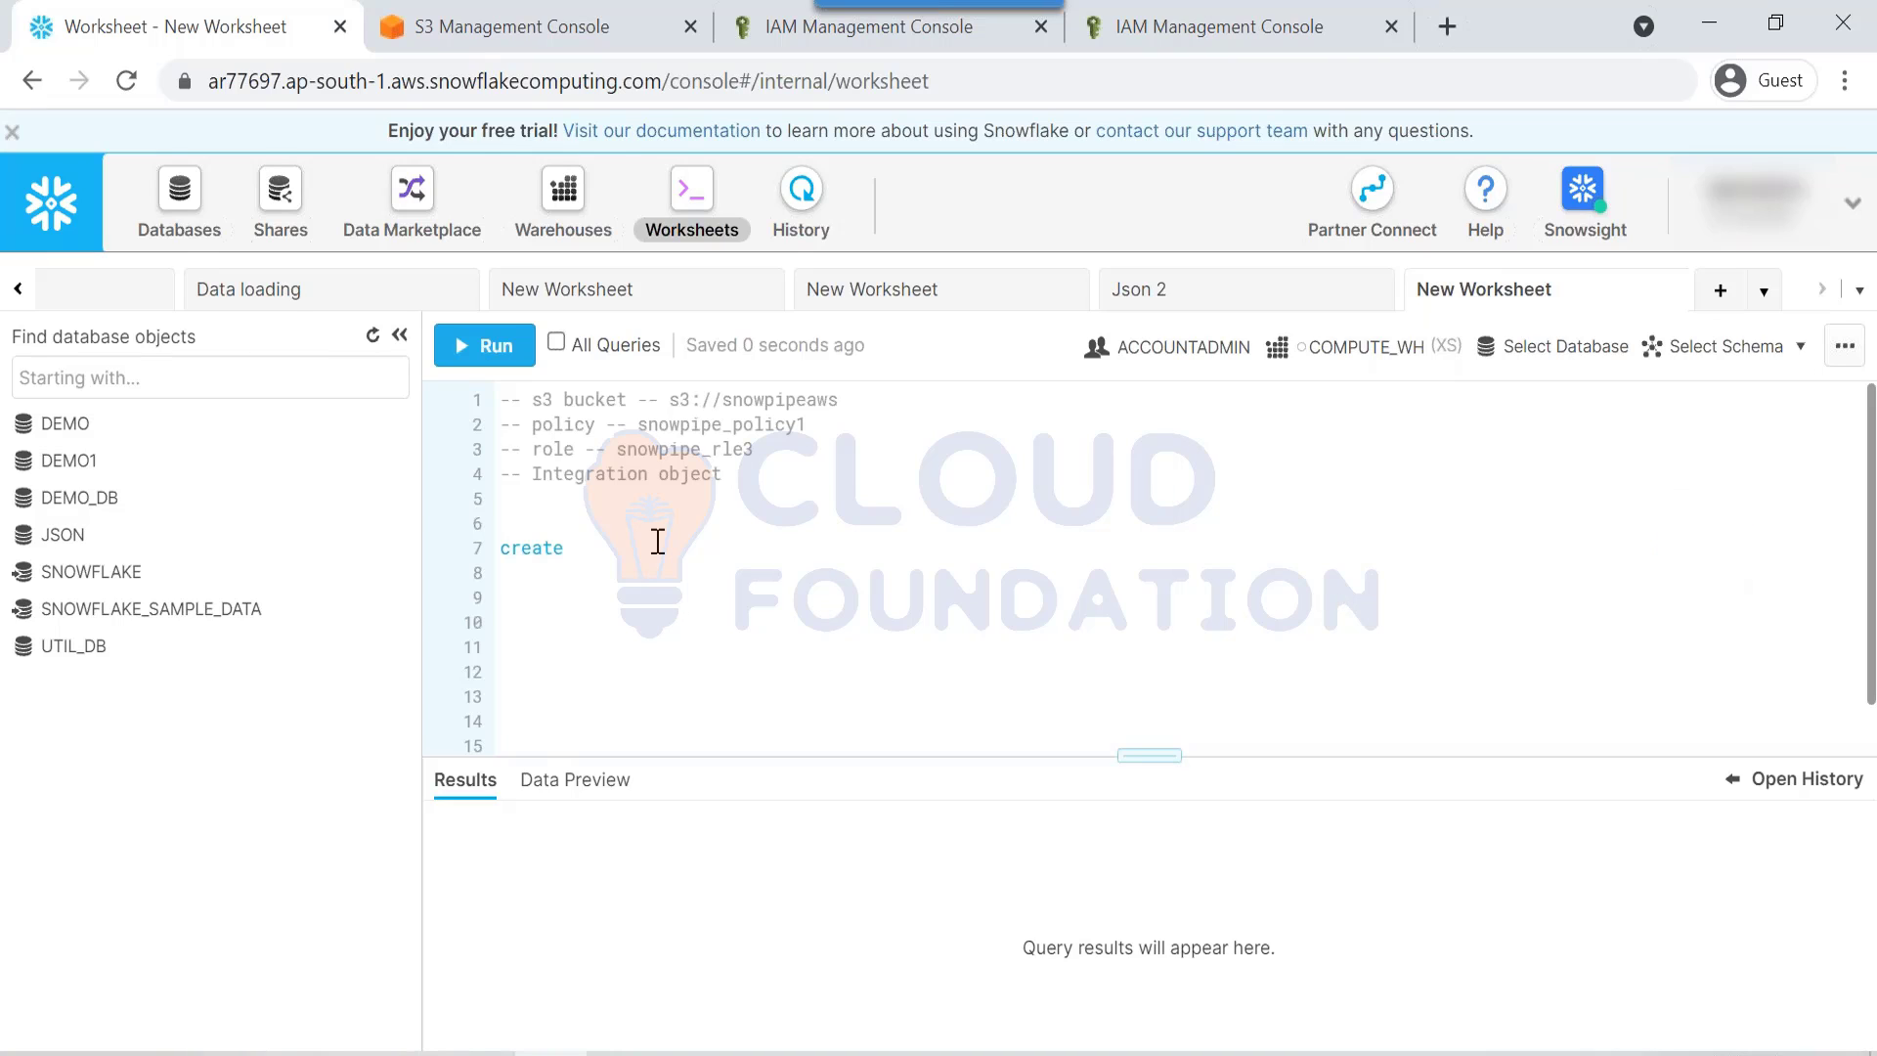
text( int)
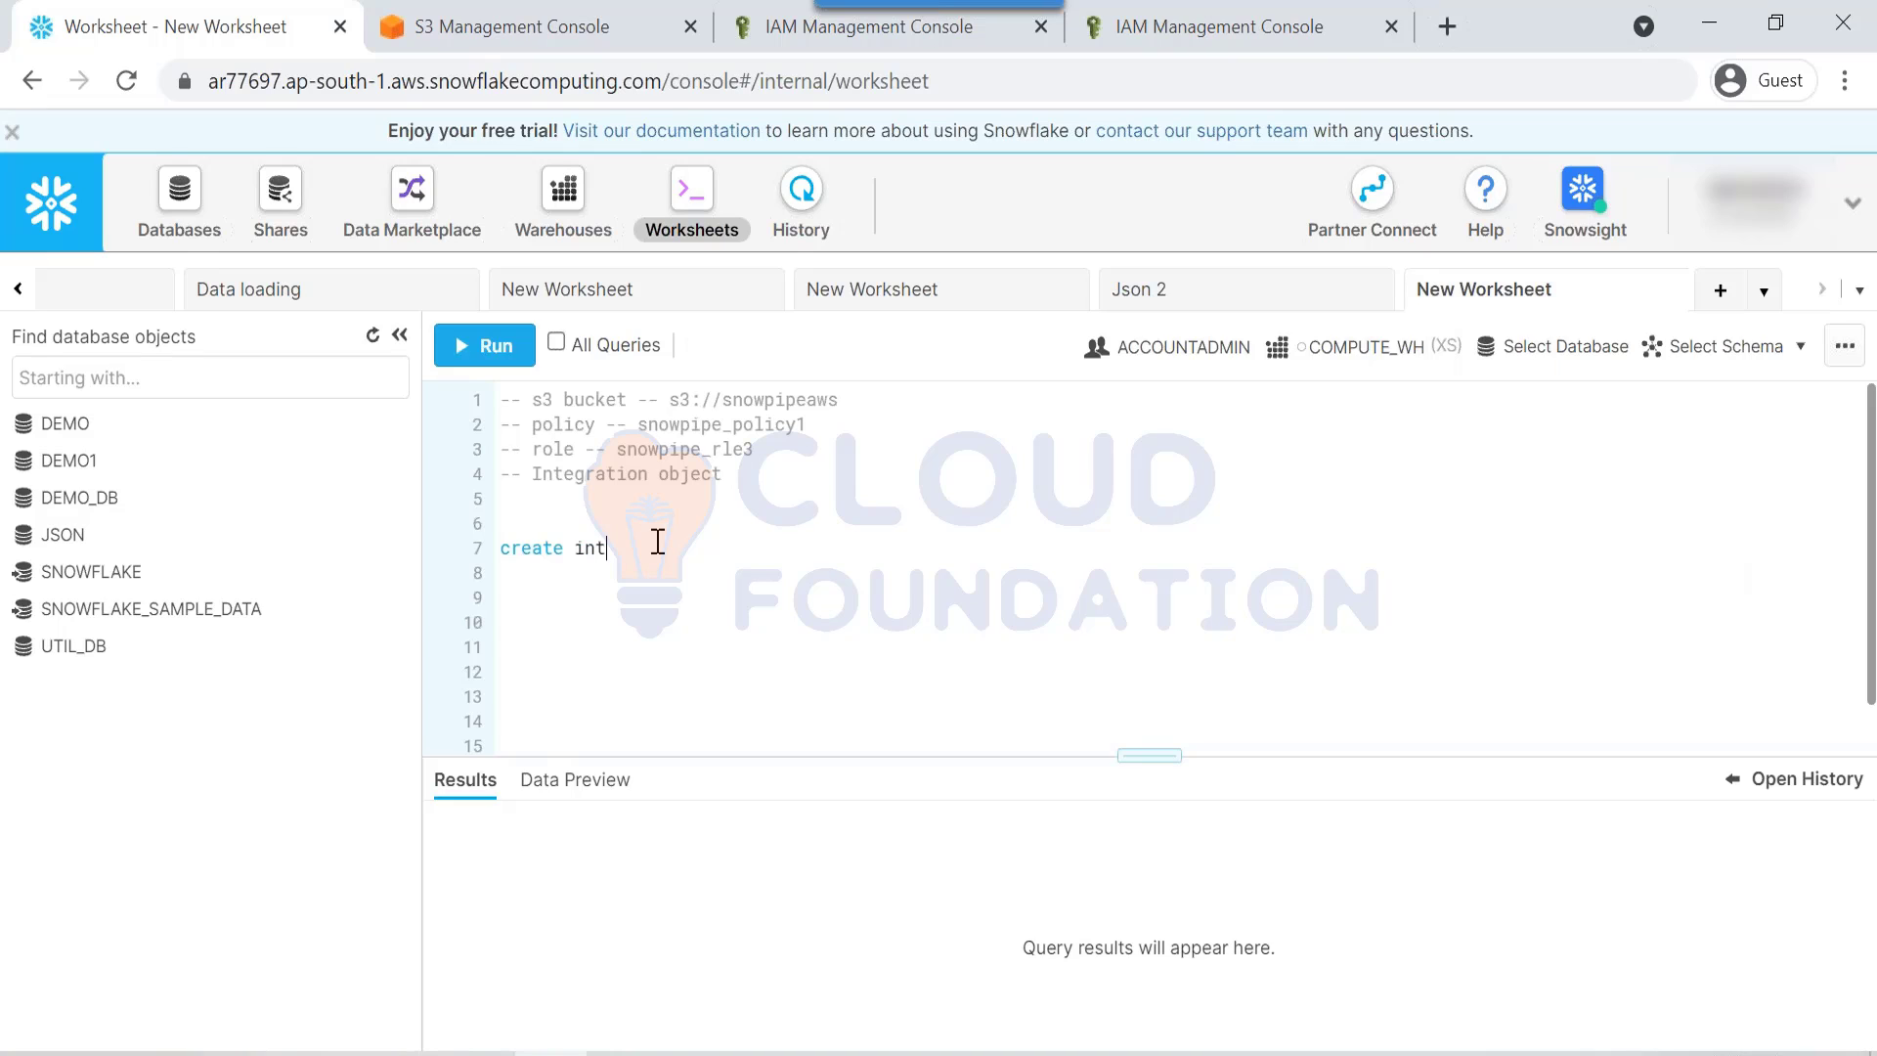
text(egration aws_integration)
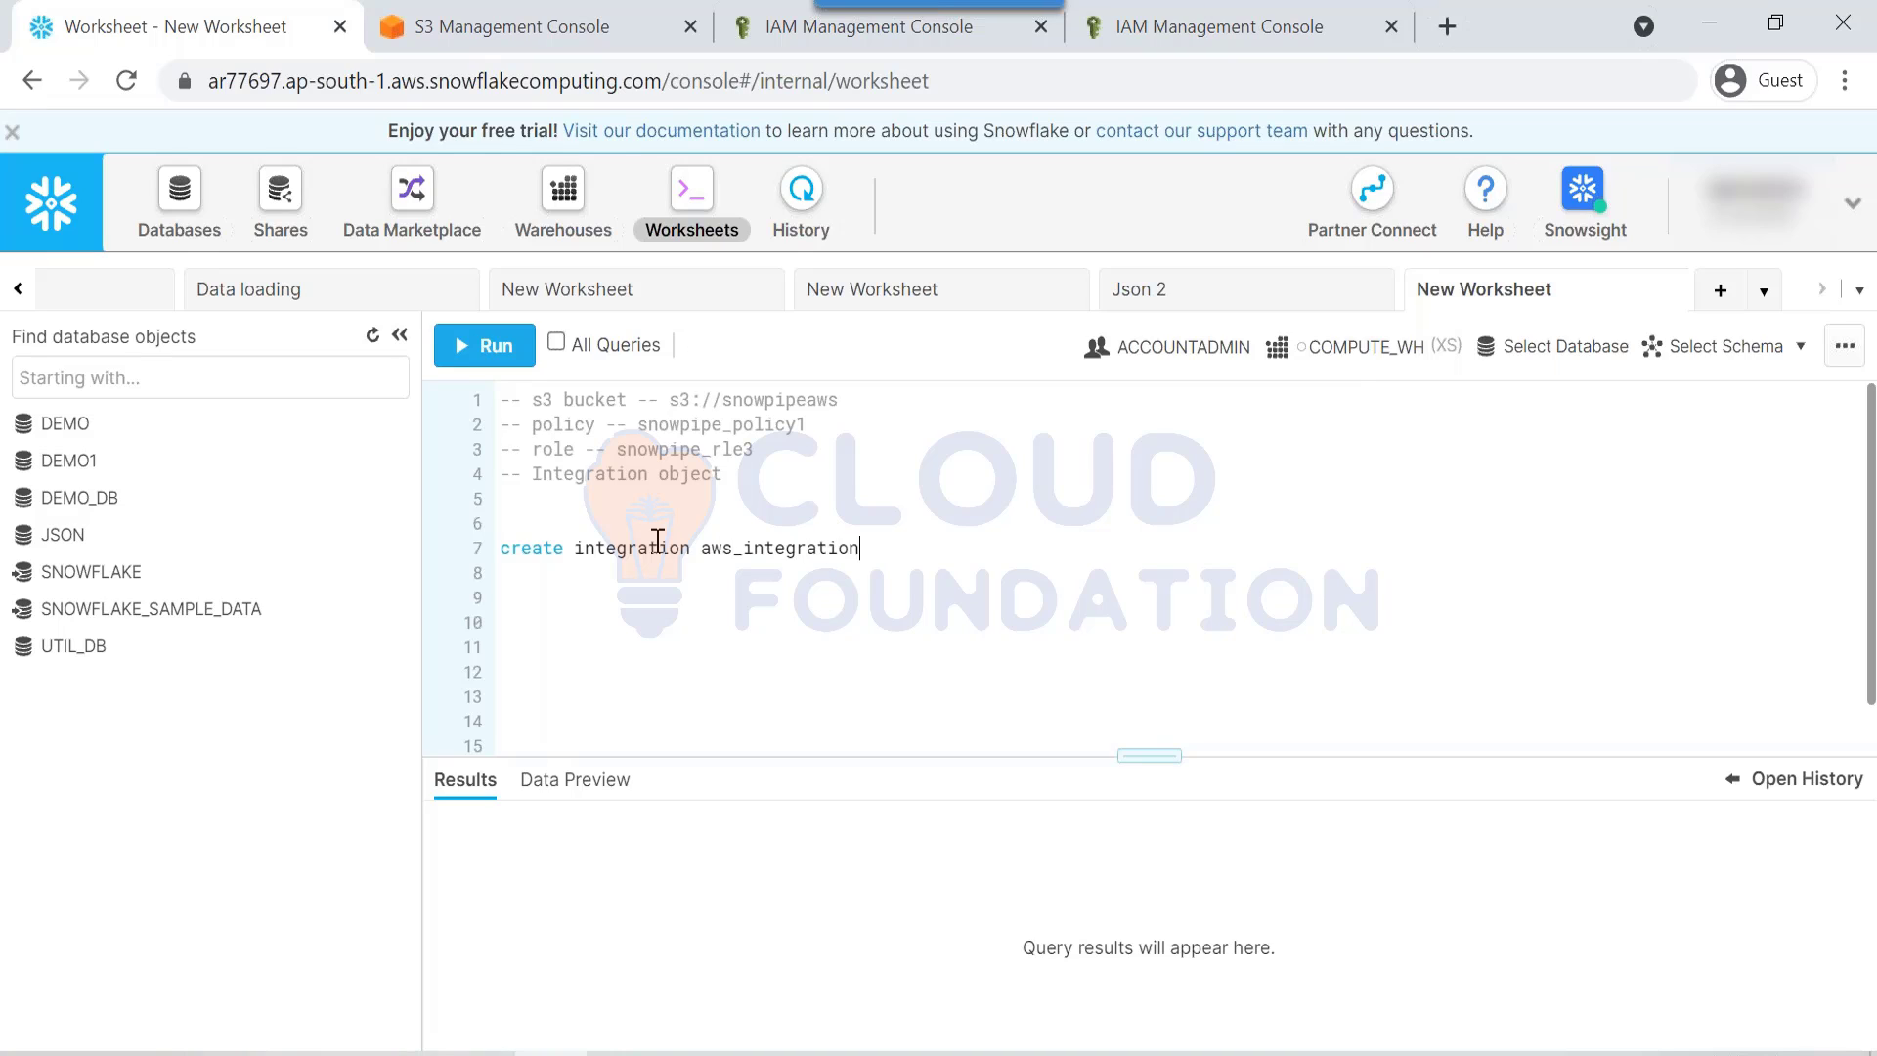
key(Return)
text(type = external_stage storag)
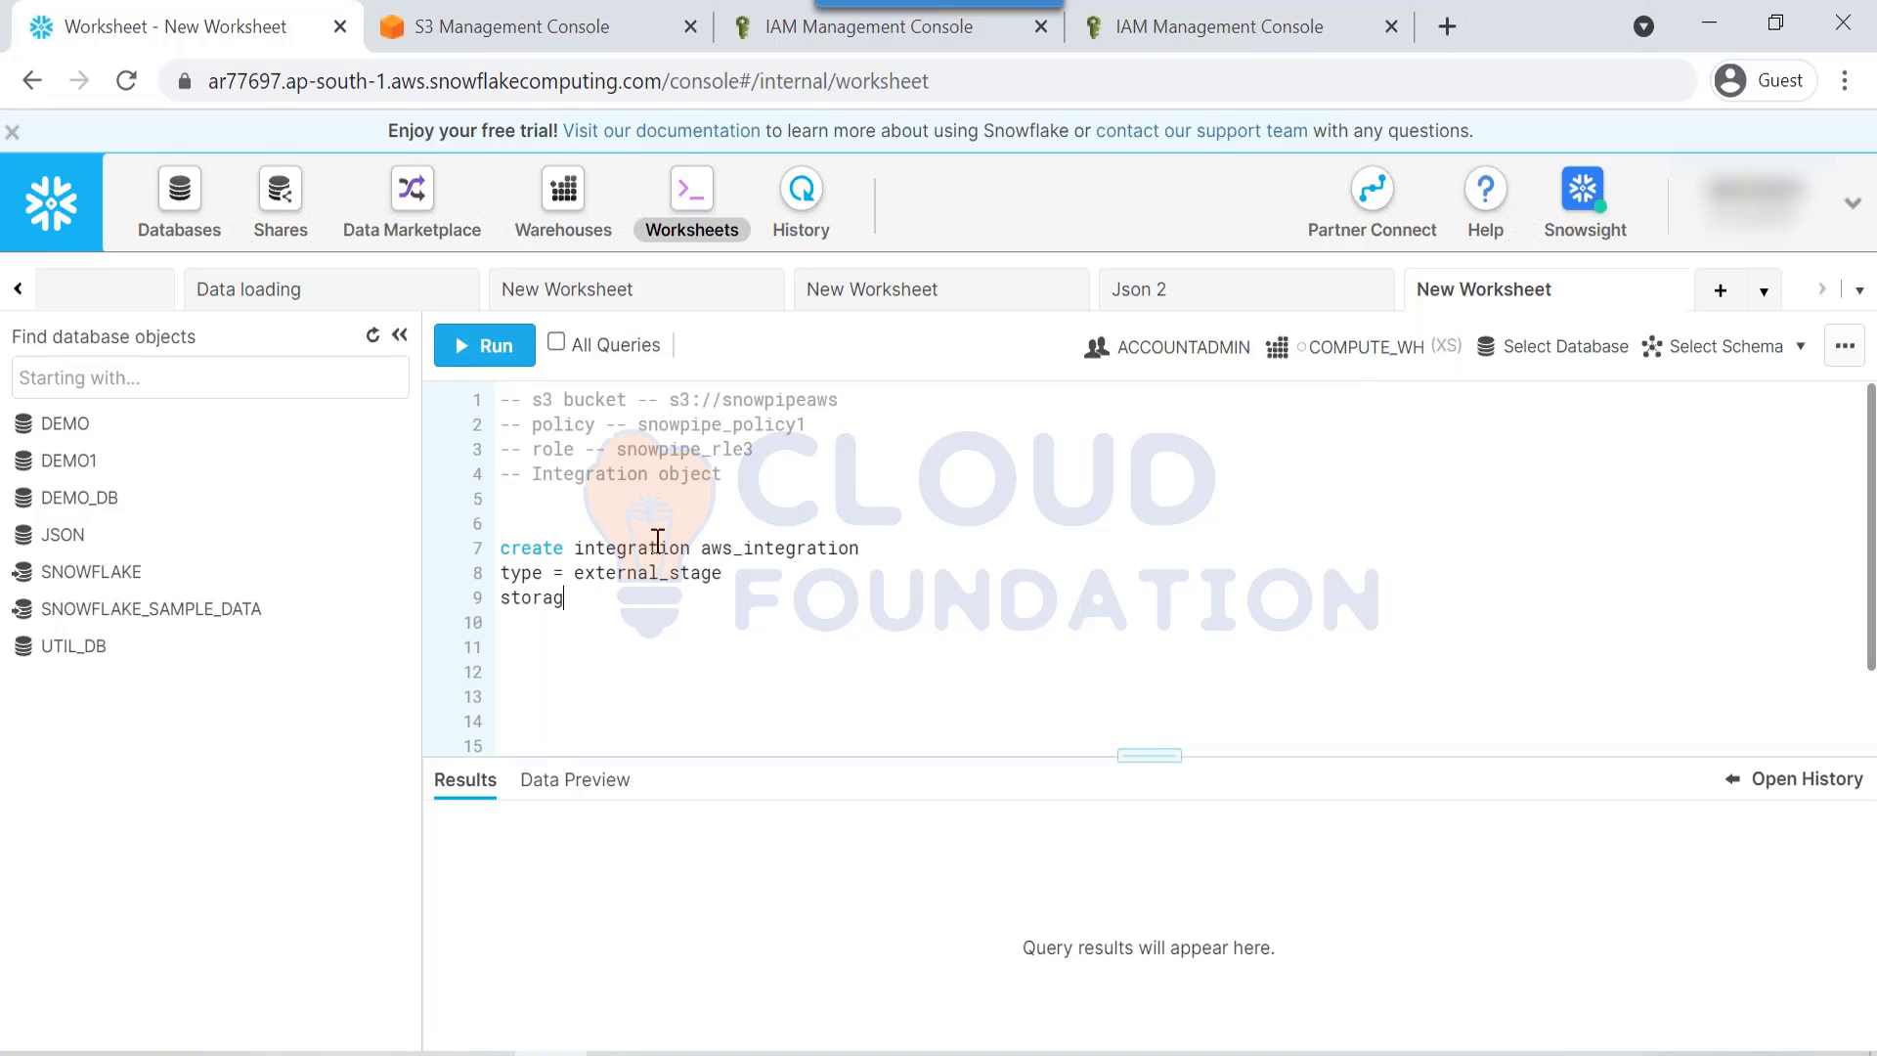
text(e_provider =)
key(BackSpace)
key(Return)
text(abled = tr)
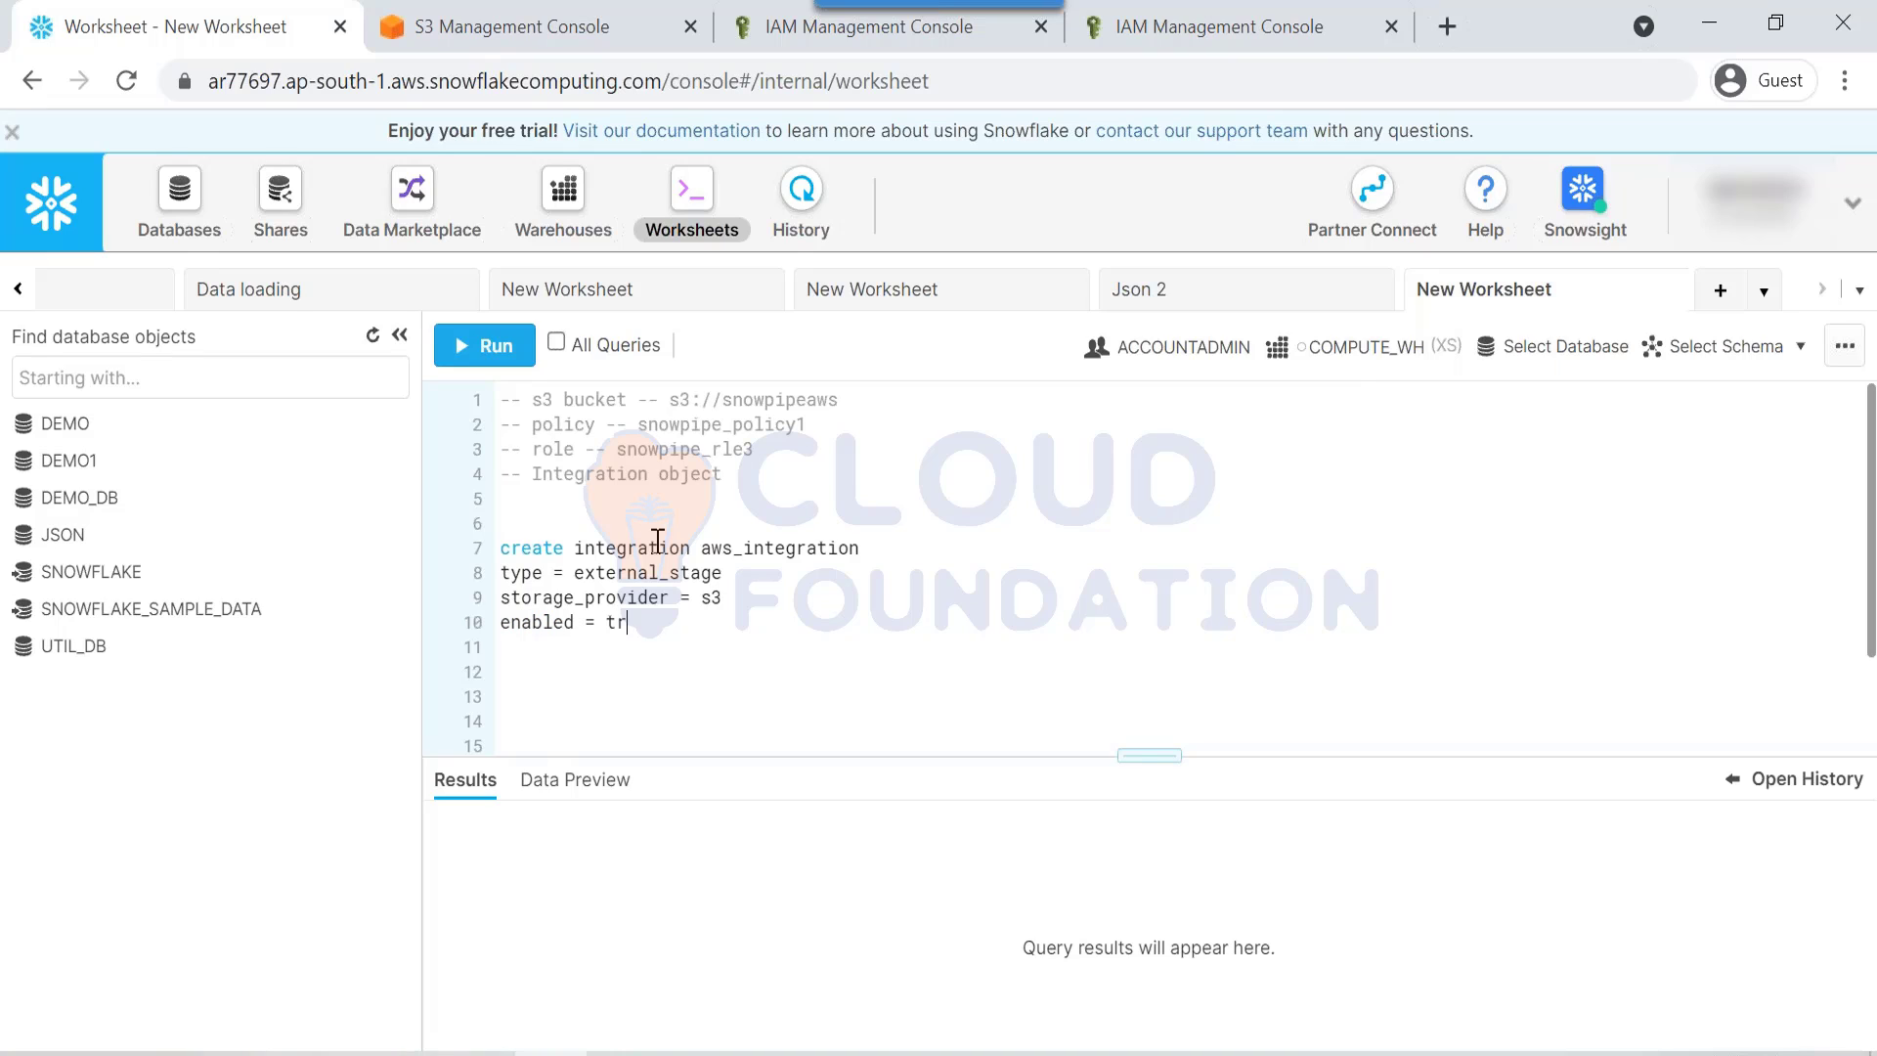
text(ue)
key(Return)
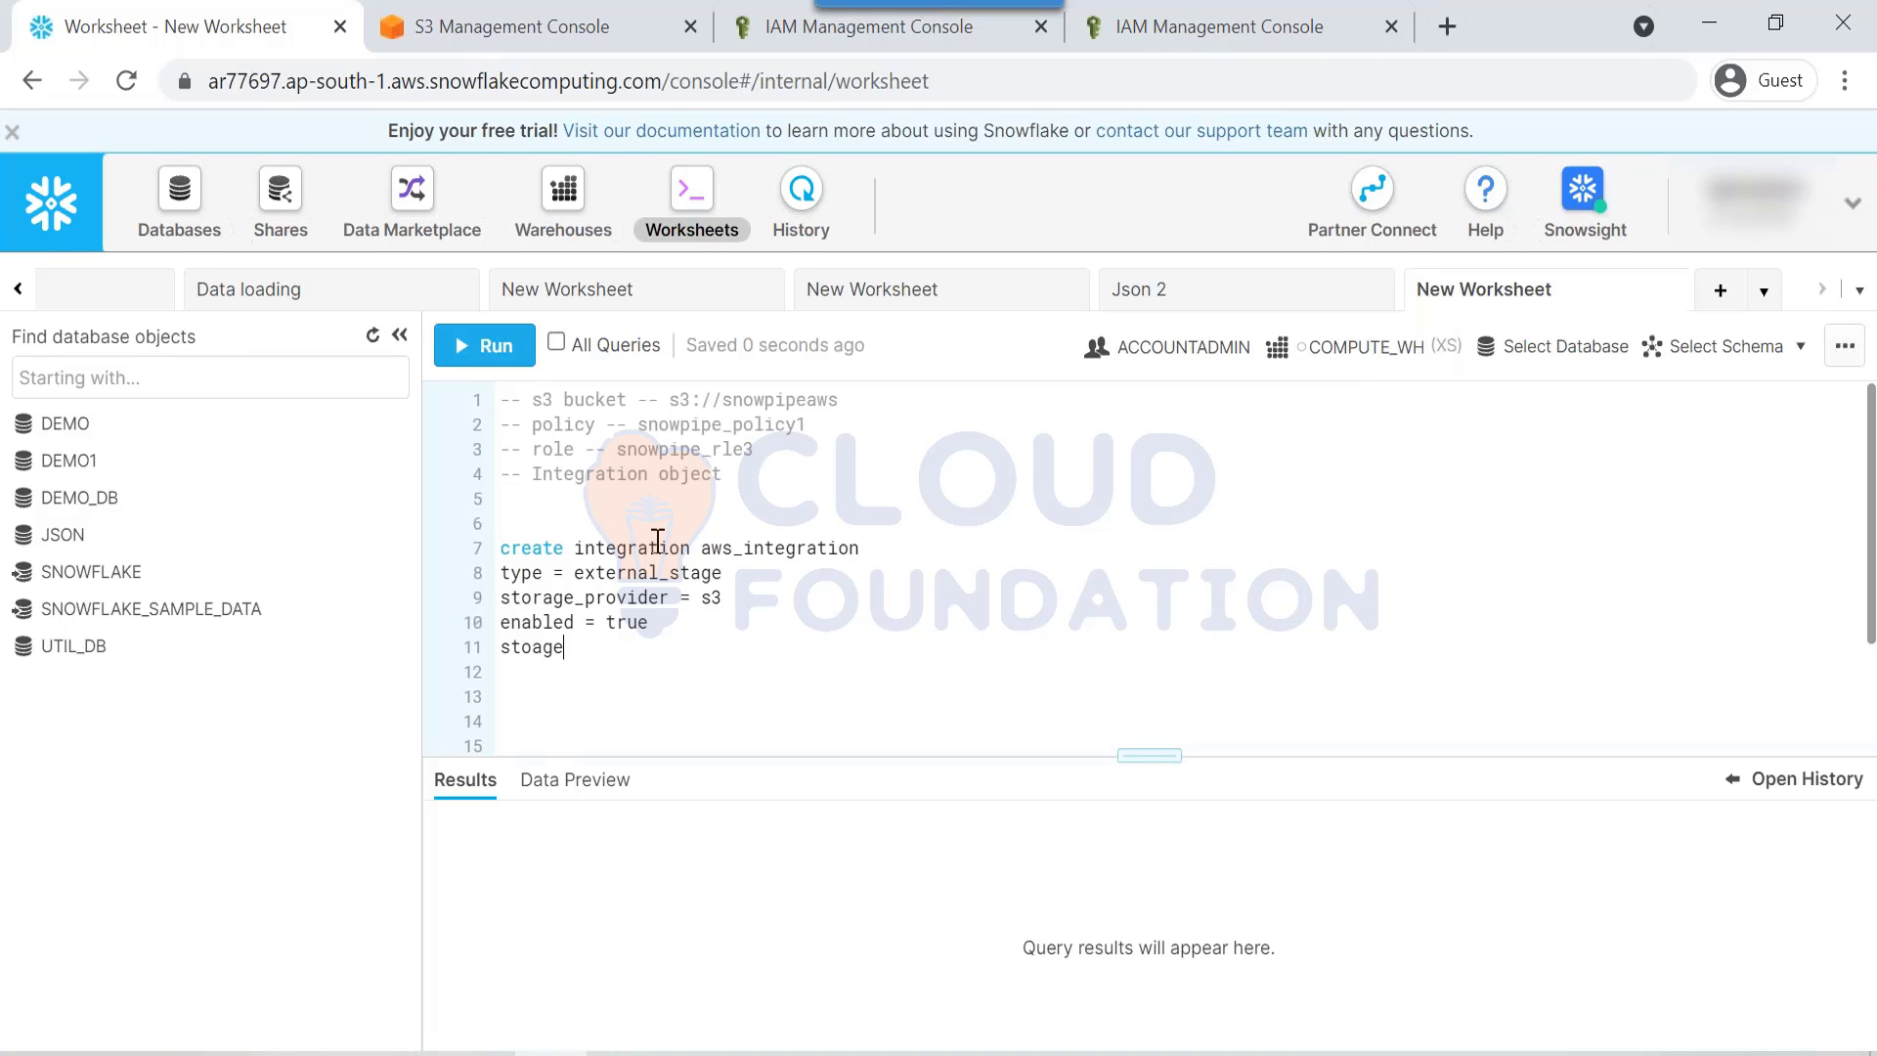
text(stoage)
key(BackSpace)
key(BackSpace)
text(rag)
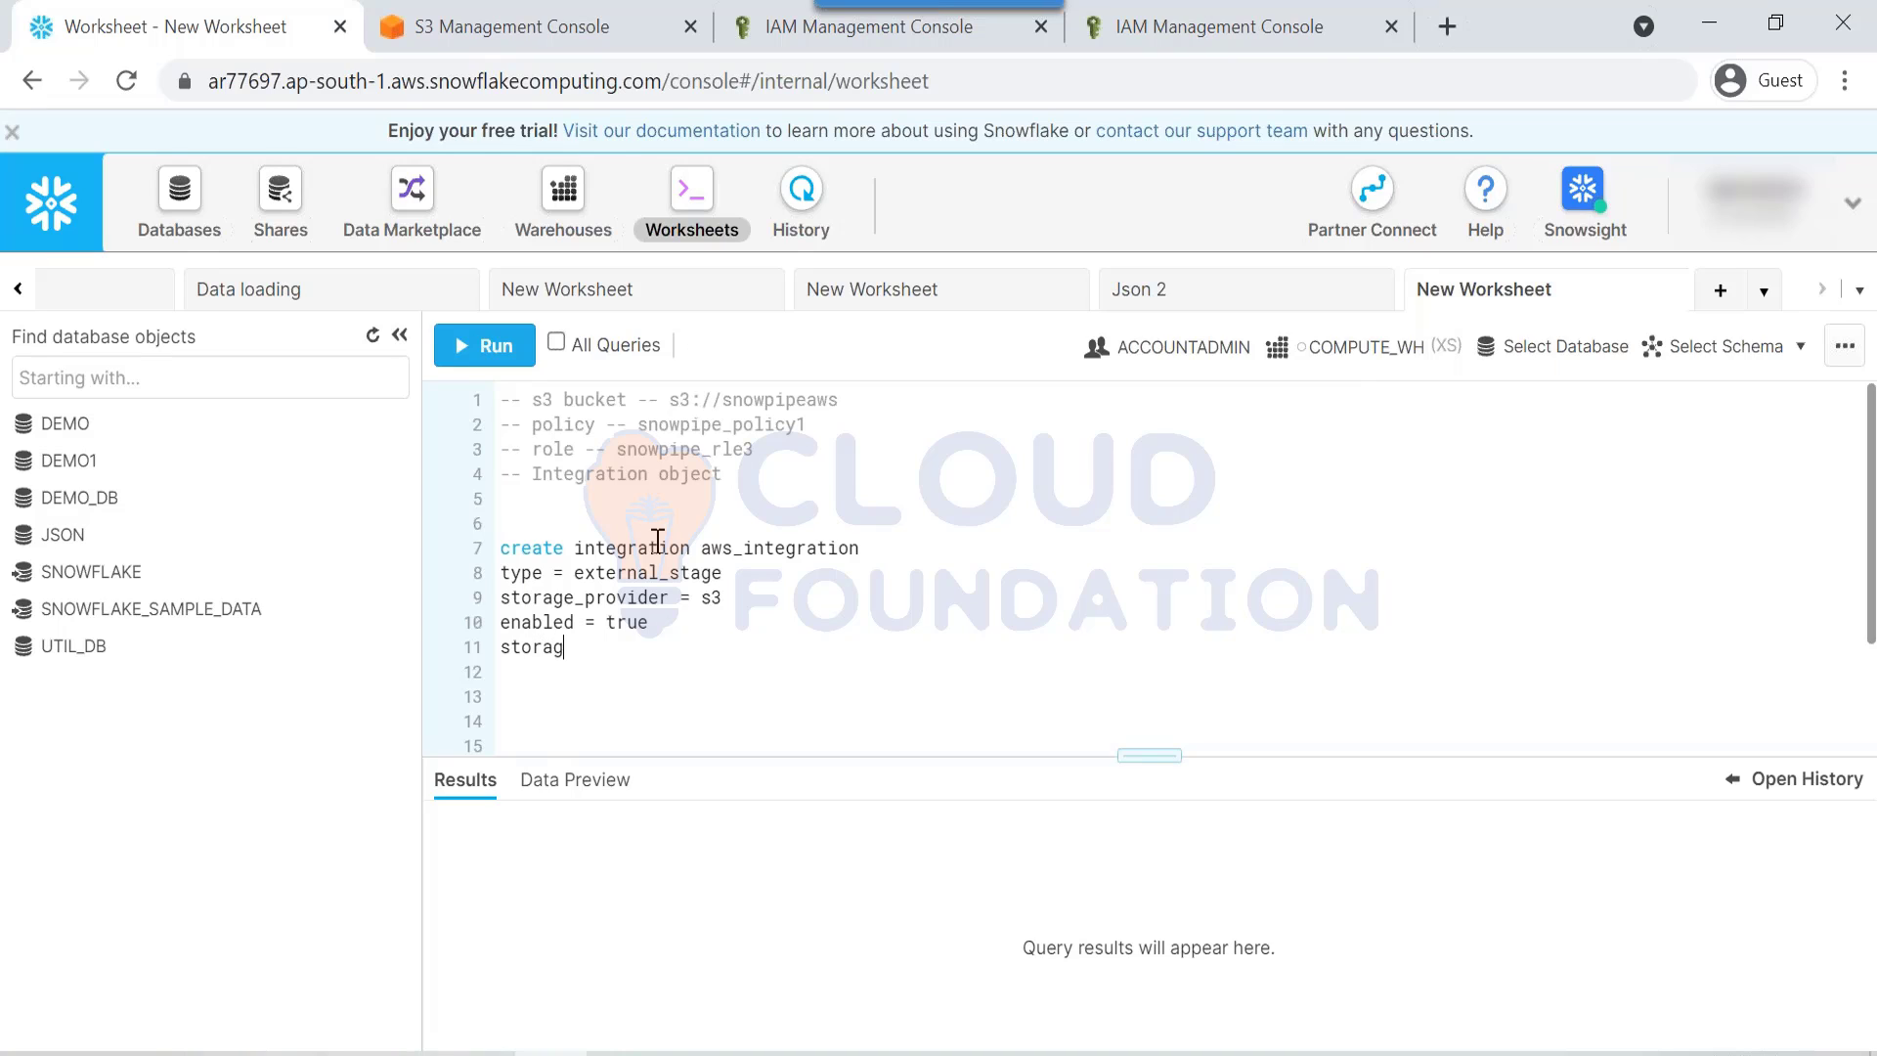
text(e_aws_role_arn)
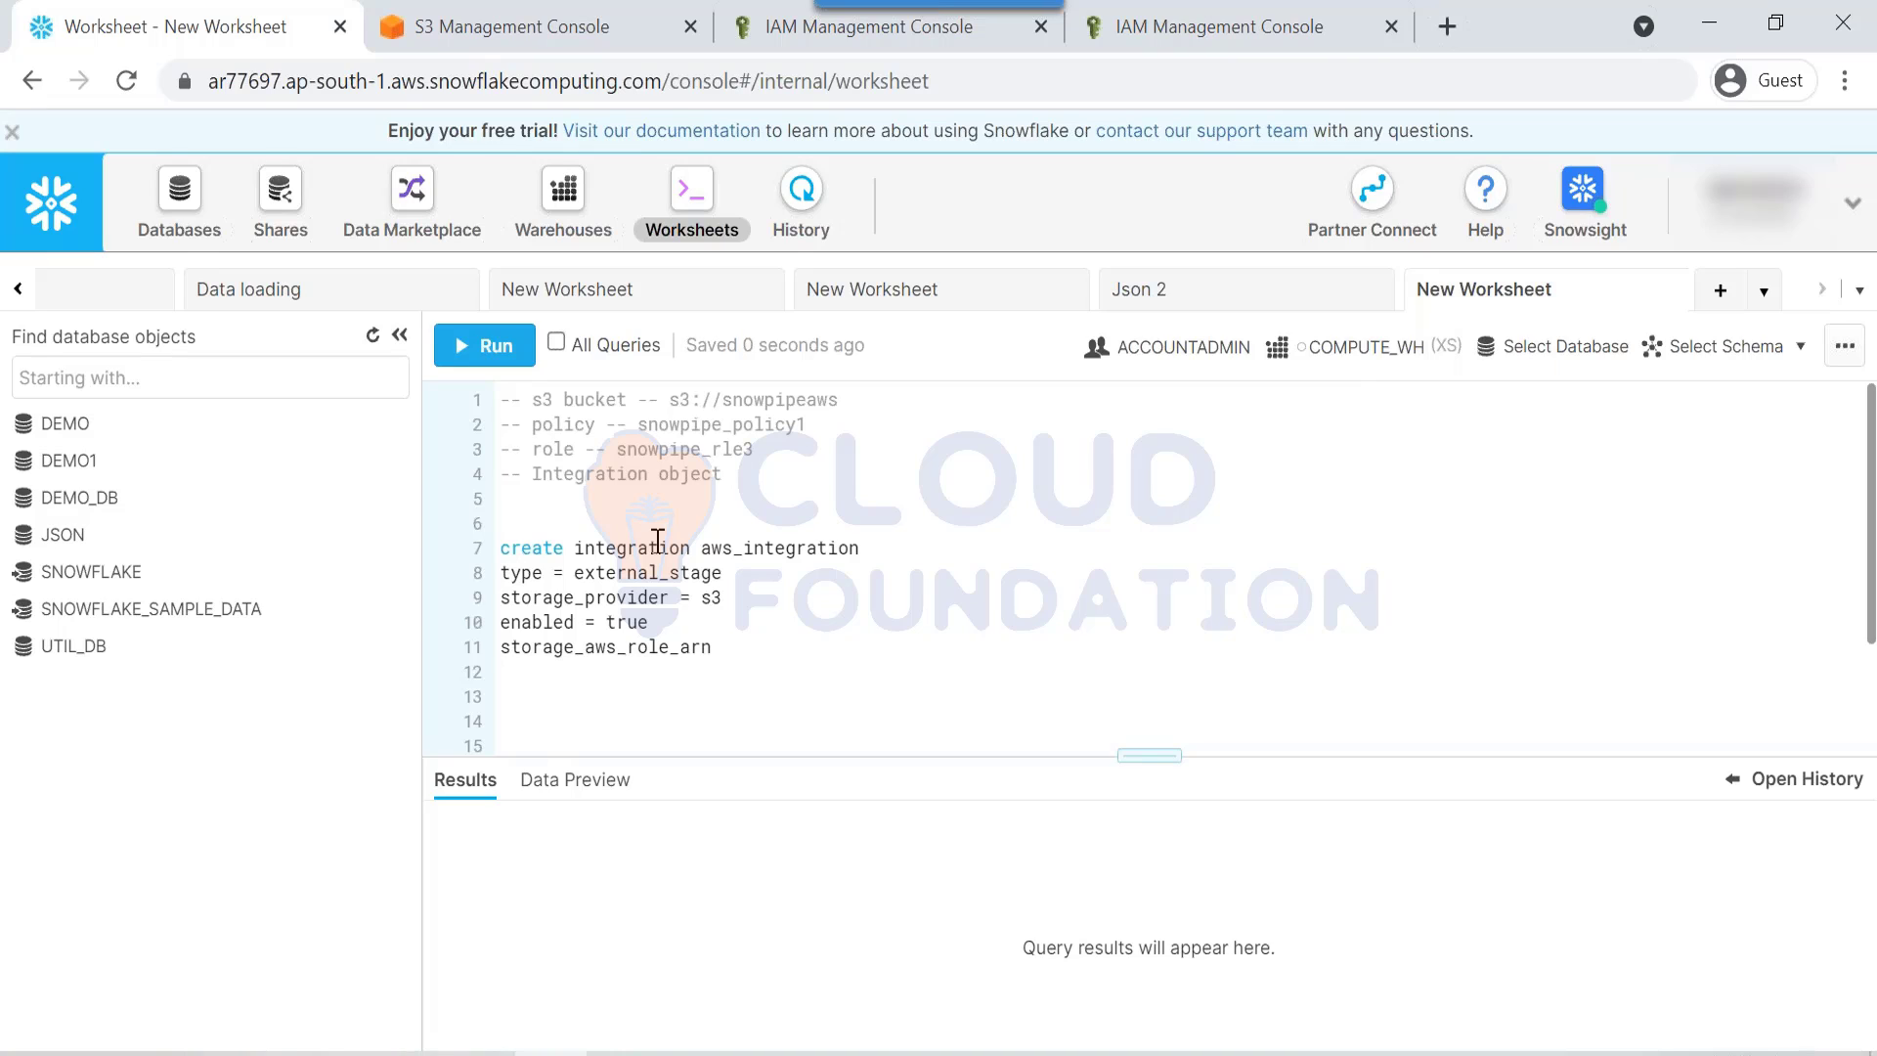
text( =)
Step: Copy the snowpipe_rle3 role ARN from the IAM role summary for the worksheet
click(670, 646)
click(1191, 45)
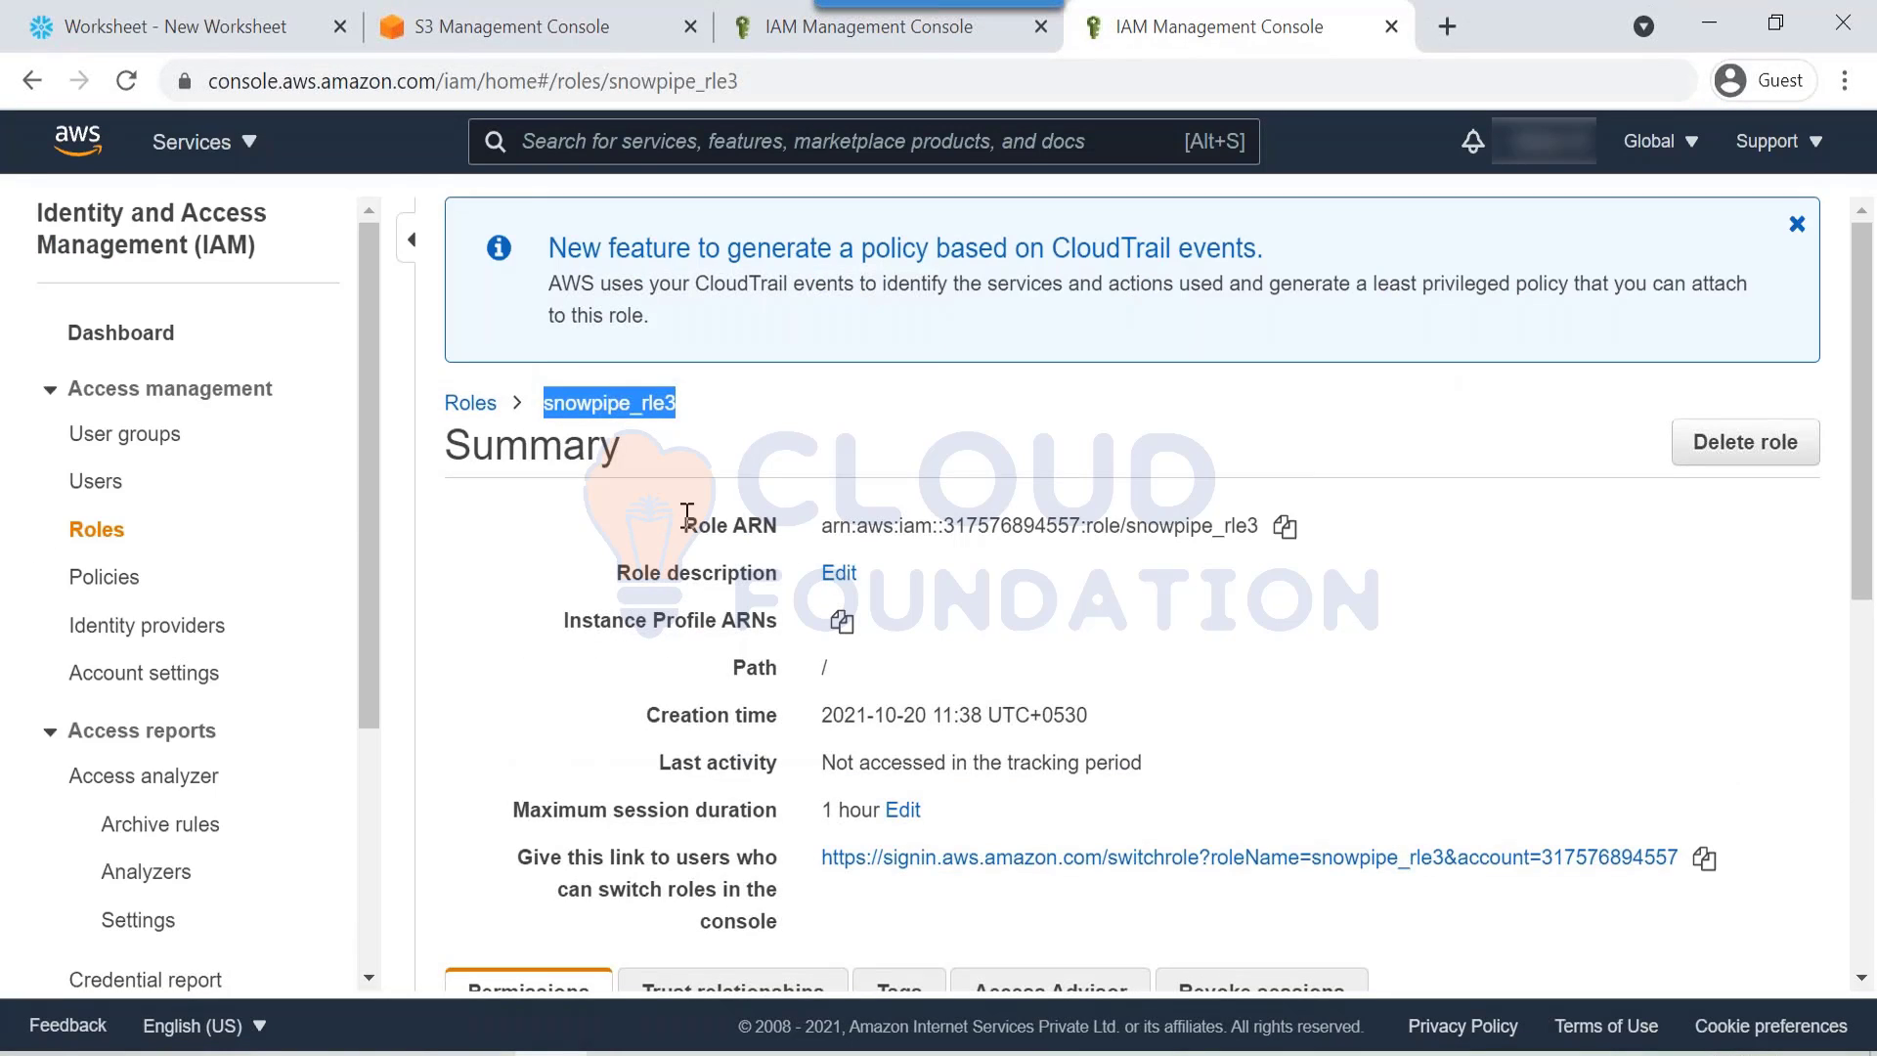
drag(687, 514, 780, 529)
click(1278, 520)
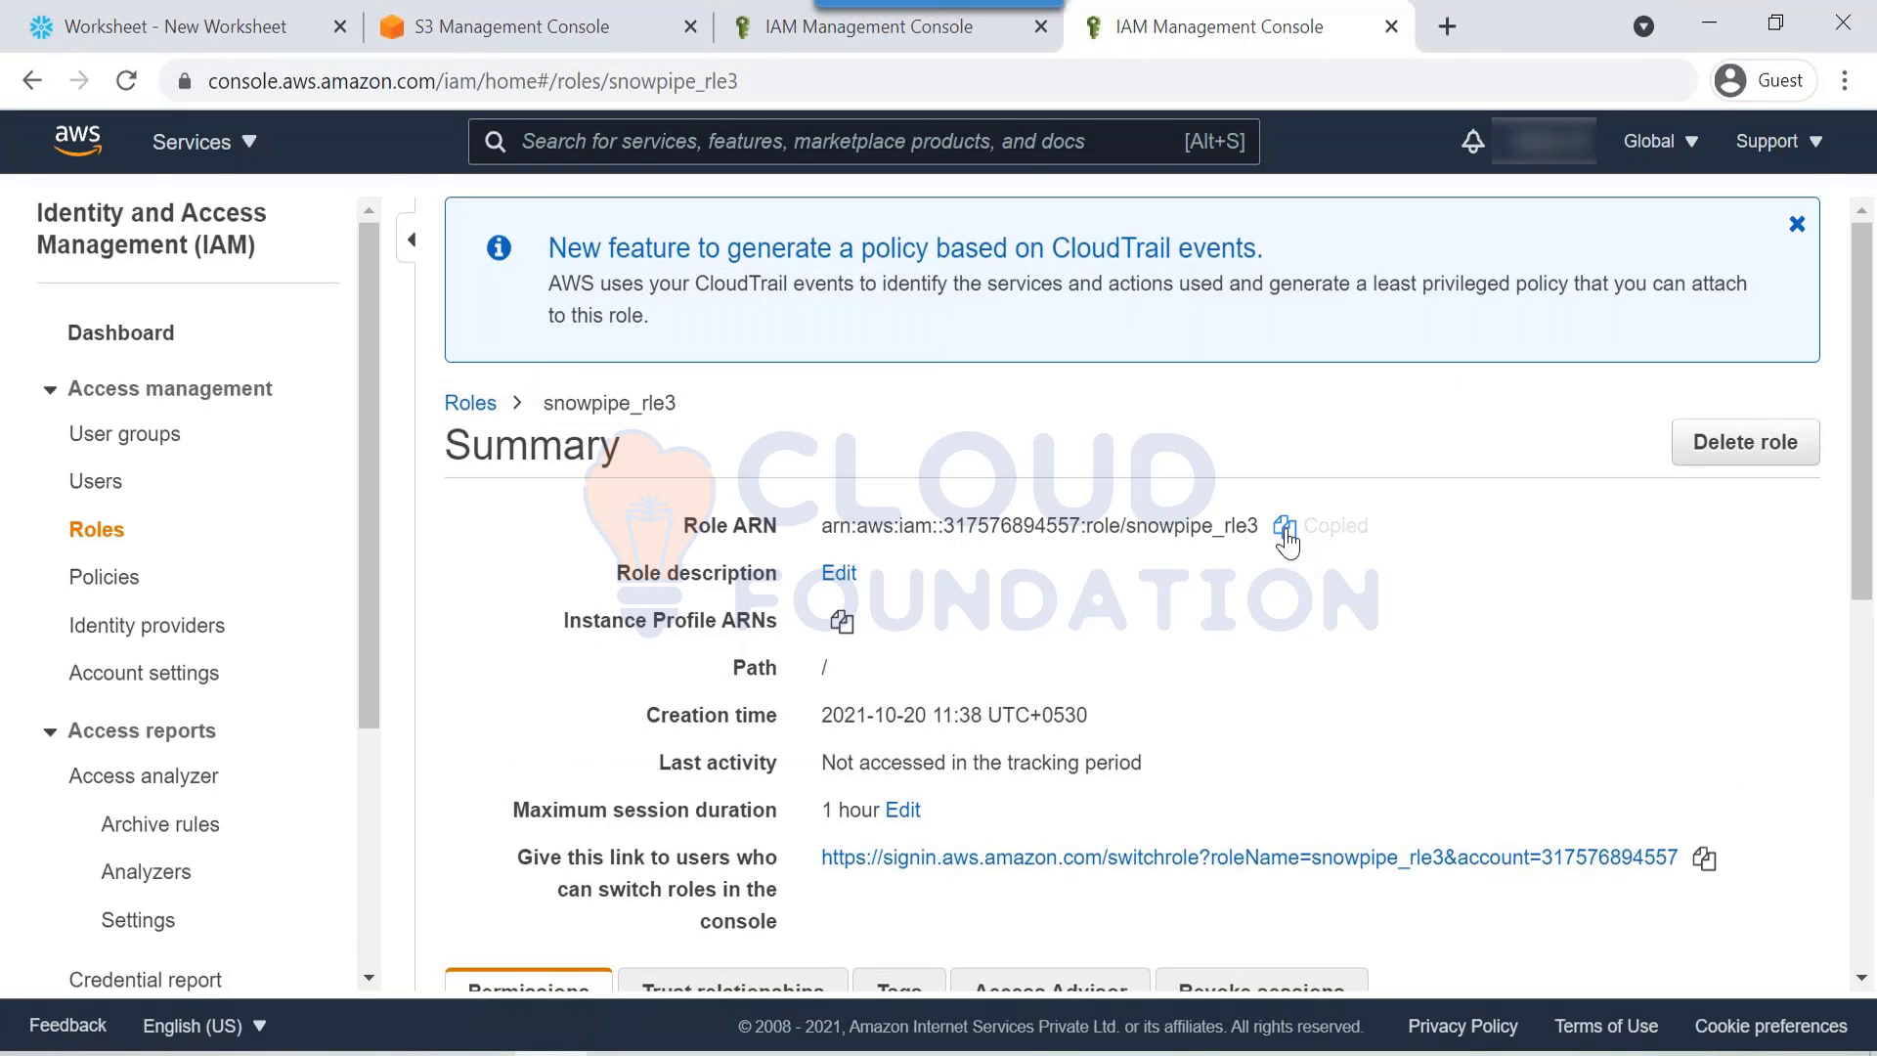
click(78, 28)
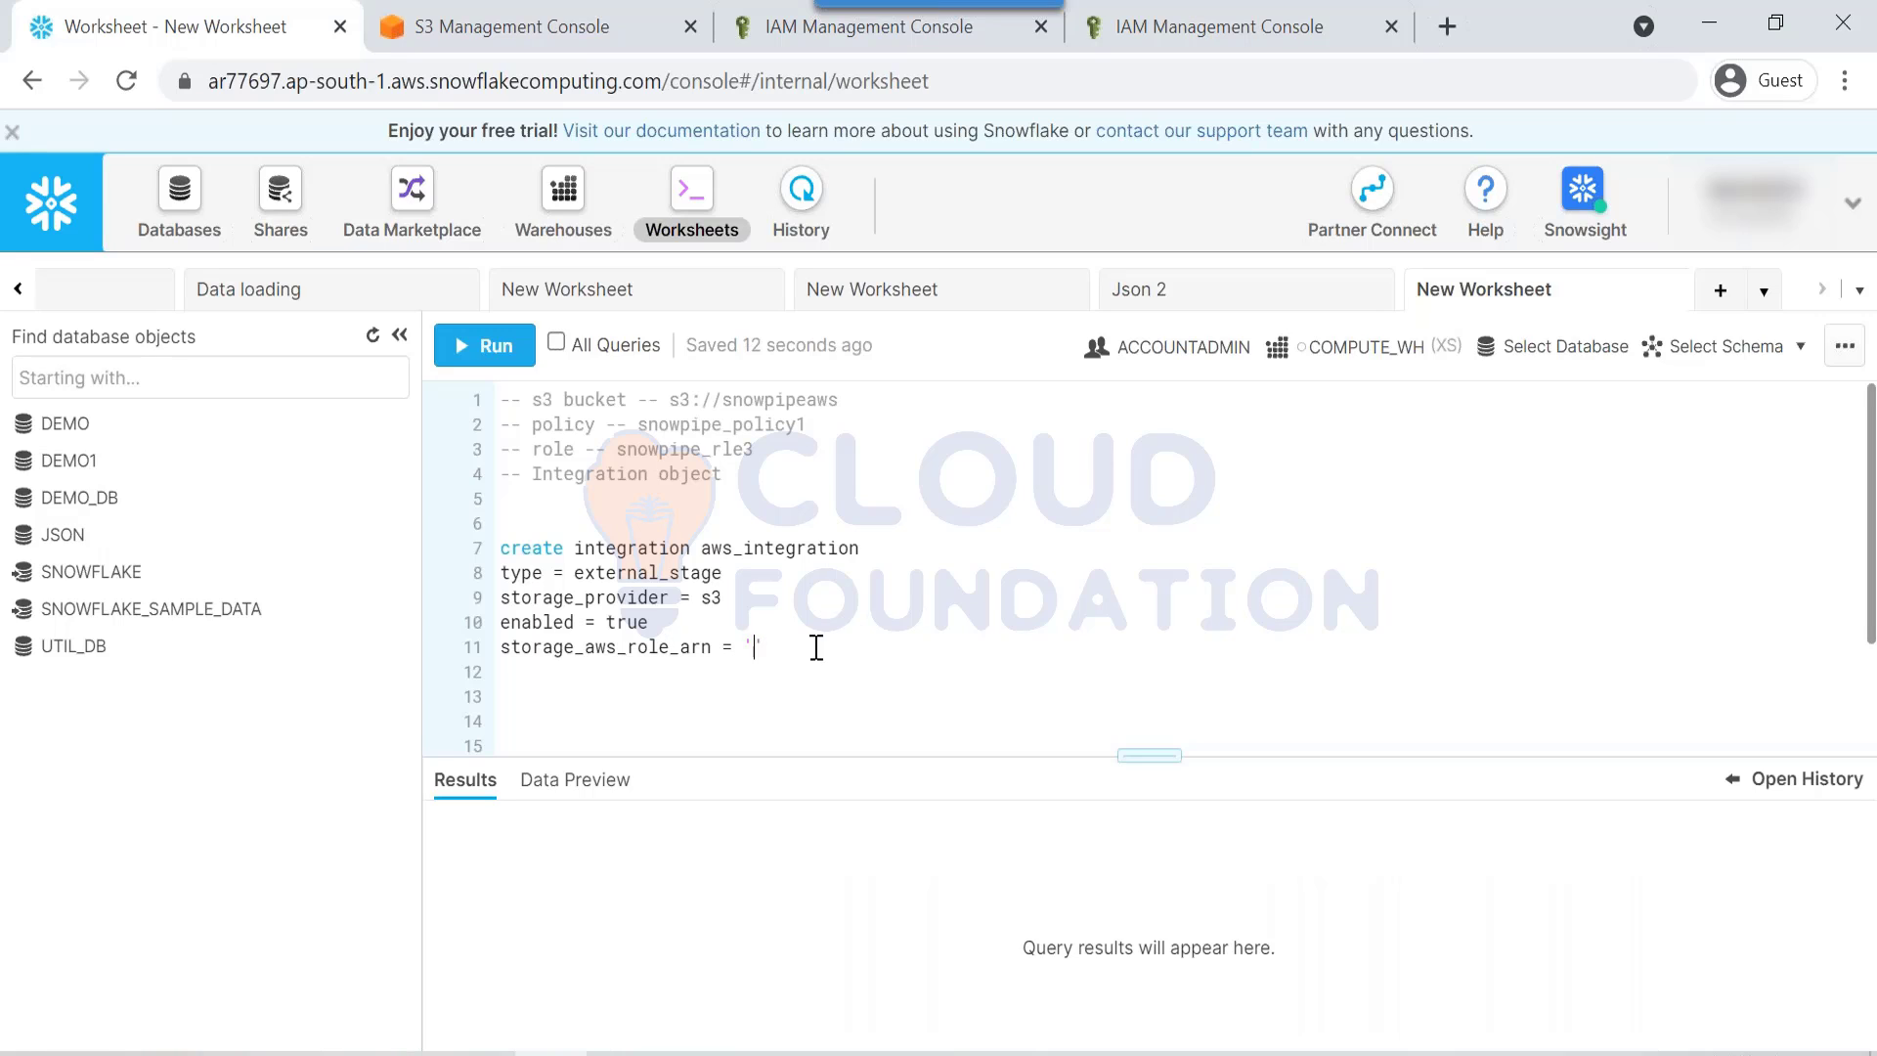
Step: Paste the snowpipe_rle3 role ARN and begin a storage_allowed_locations = (' line
key(ctrl+v)
key(Return)
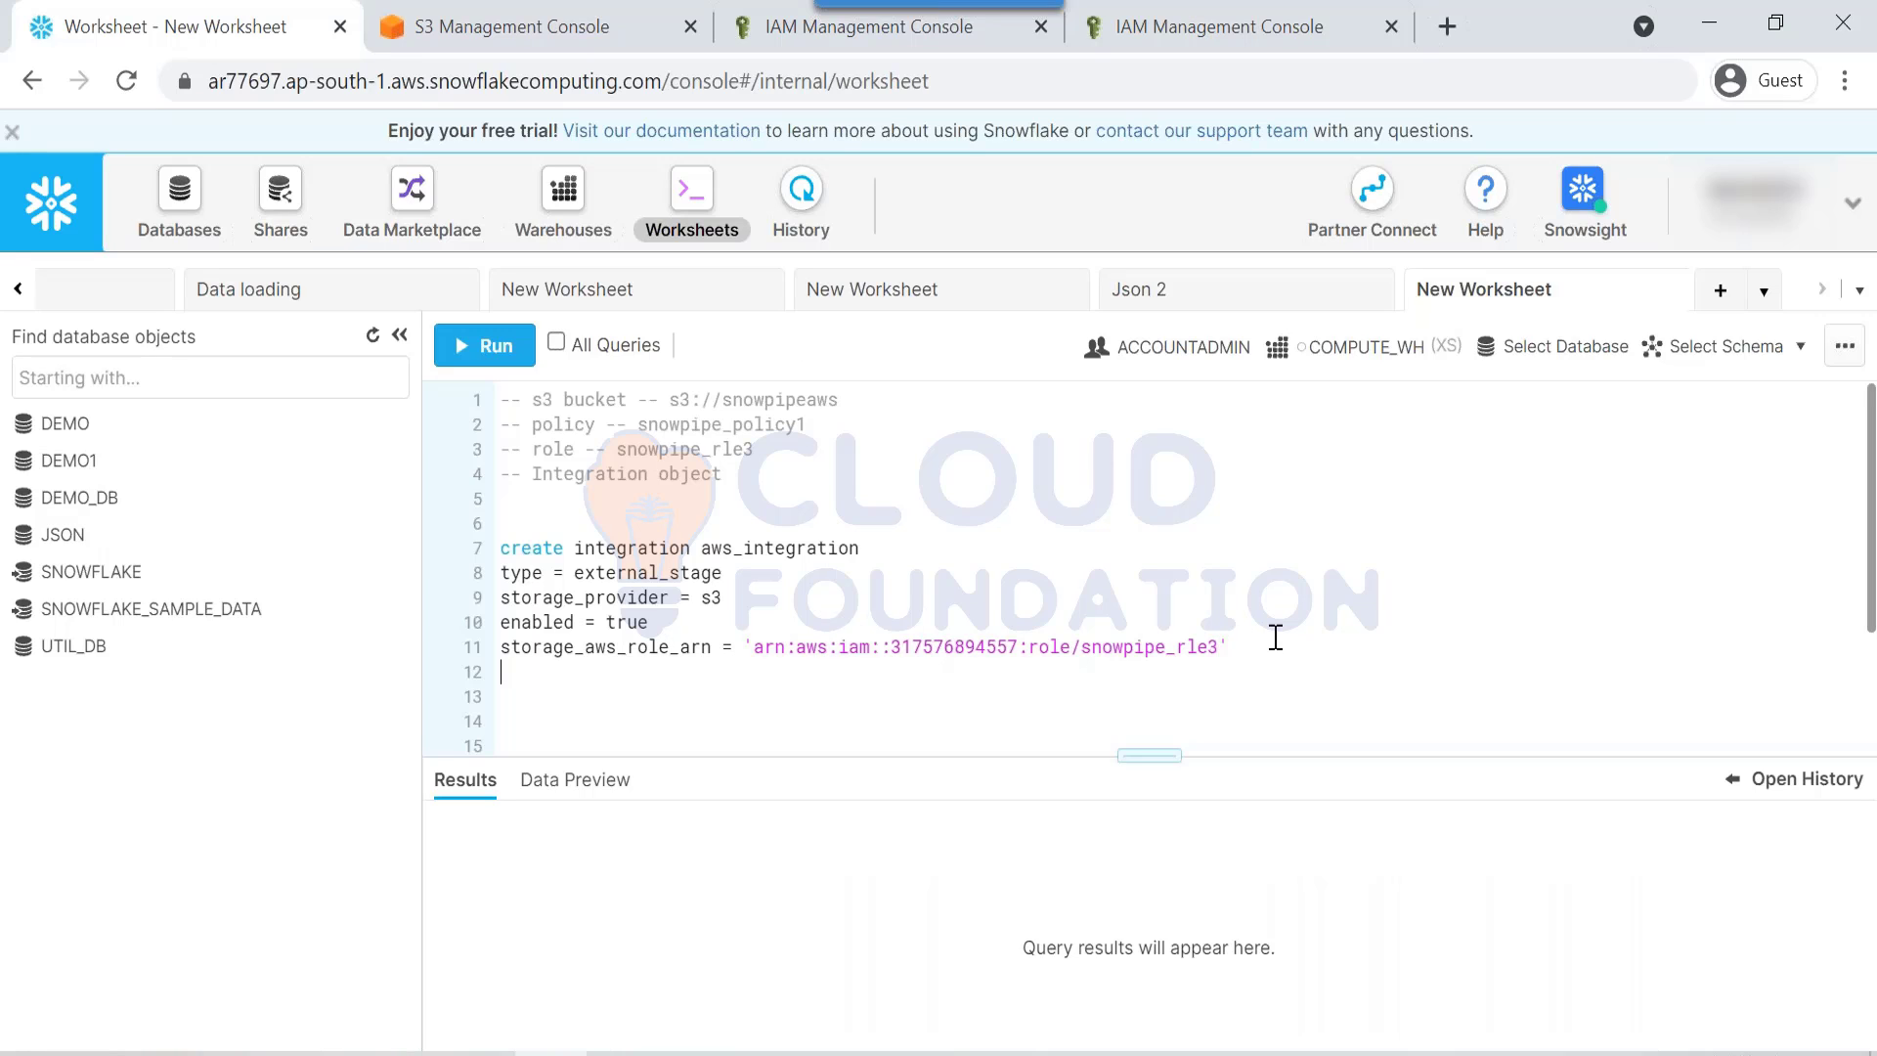
text(storage_allowed)
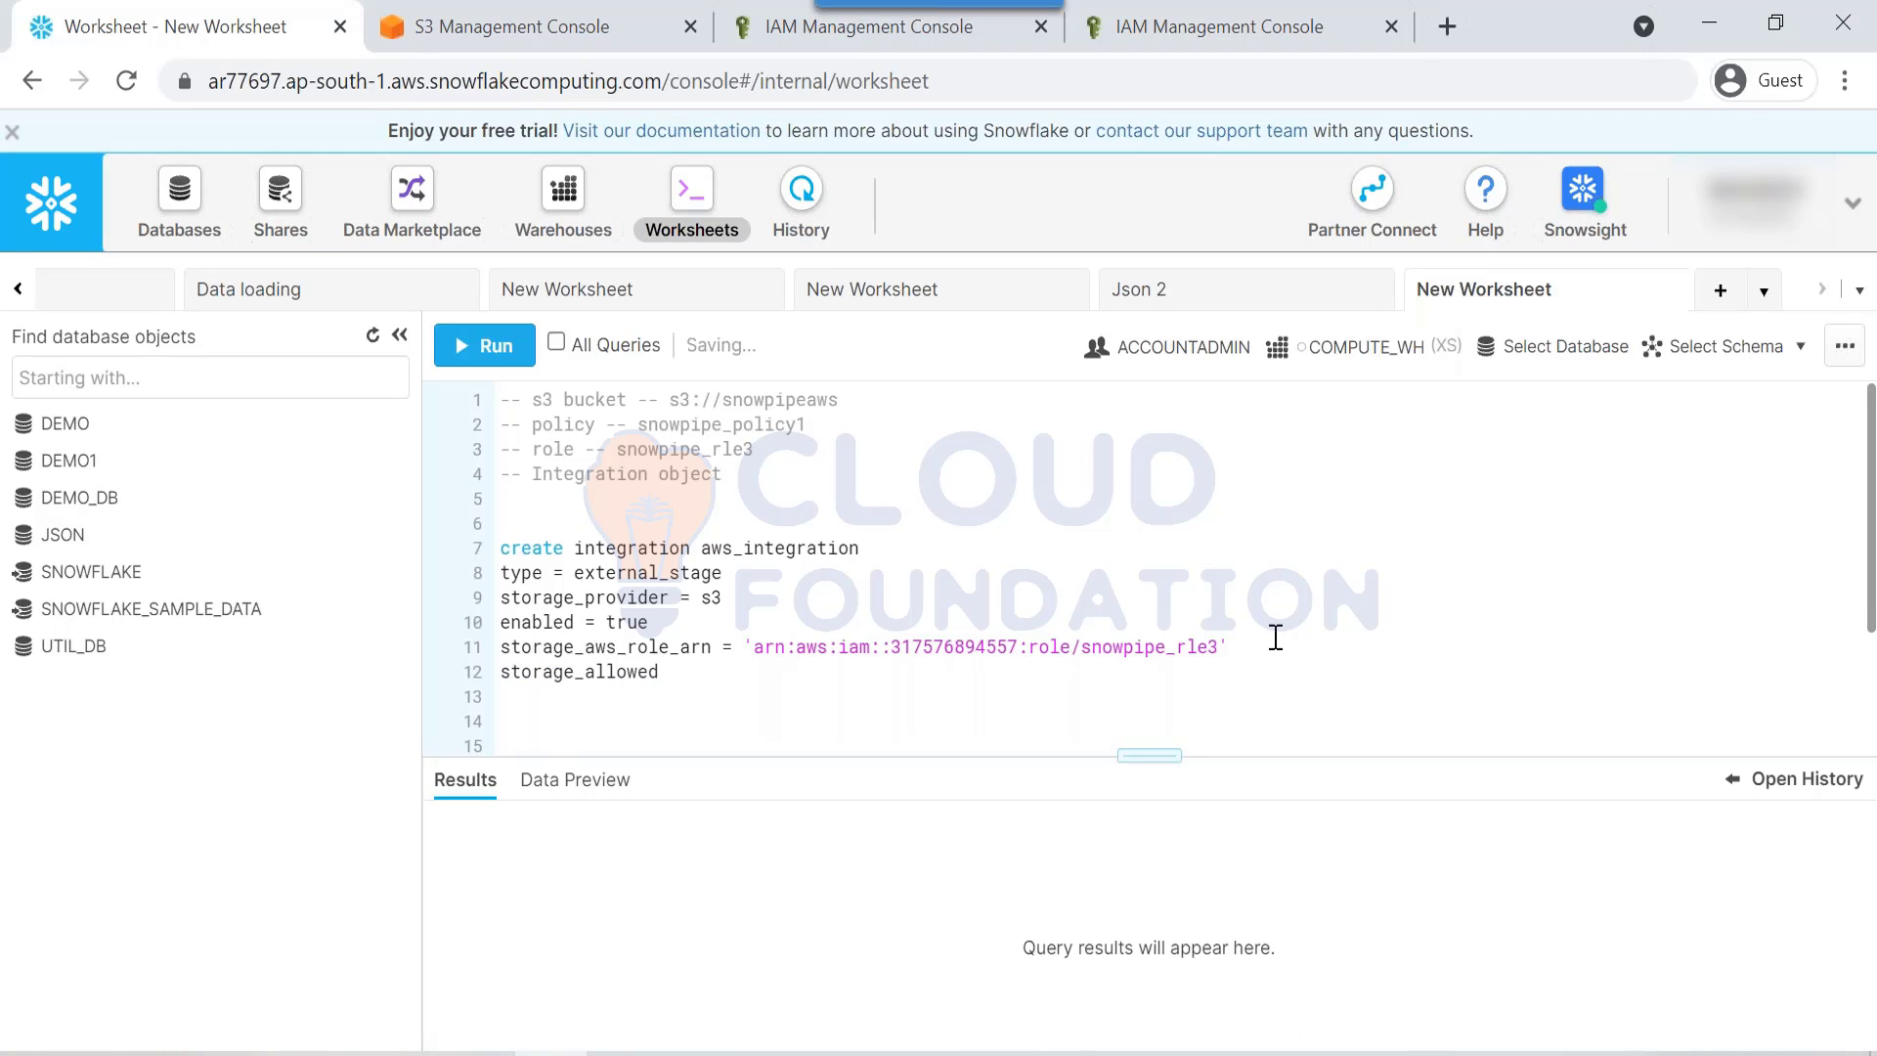
text(_locations ()
key(Left)
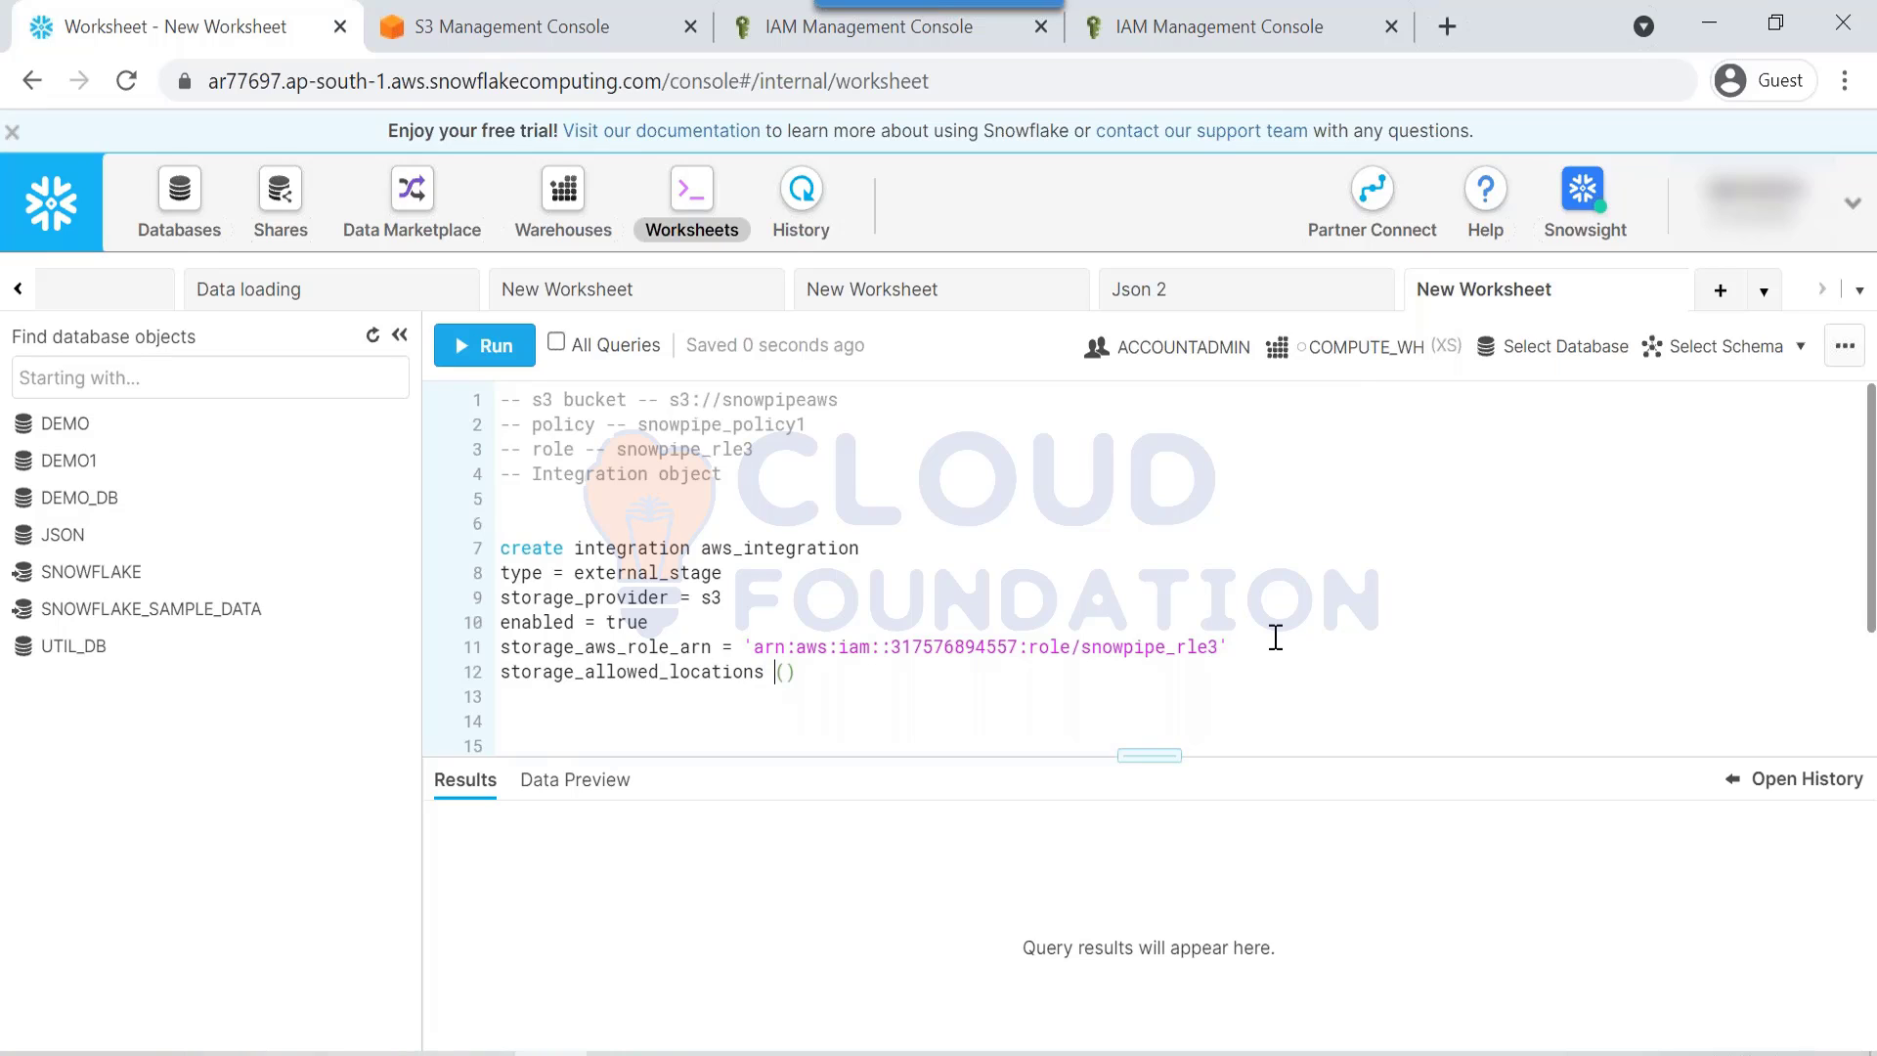
text(= (')
Step: Fill storage_allowed_locations with 's3://snowpipeaws' copied from line 1's comment
drag(670, 402, 843, 402)
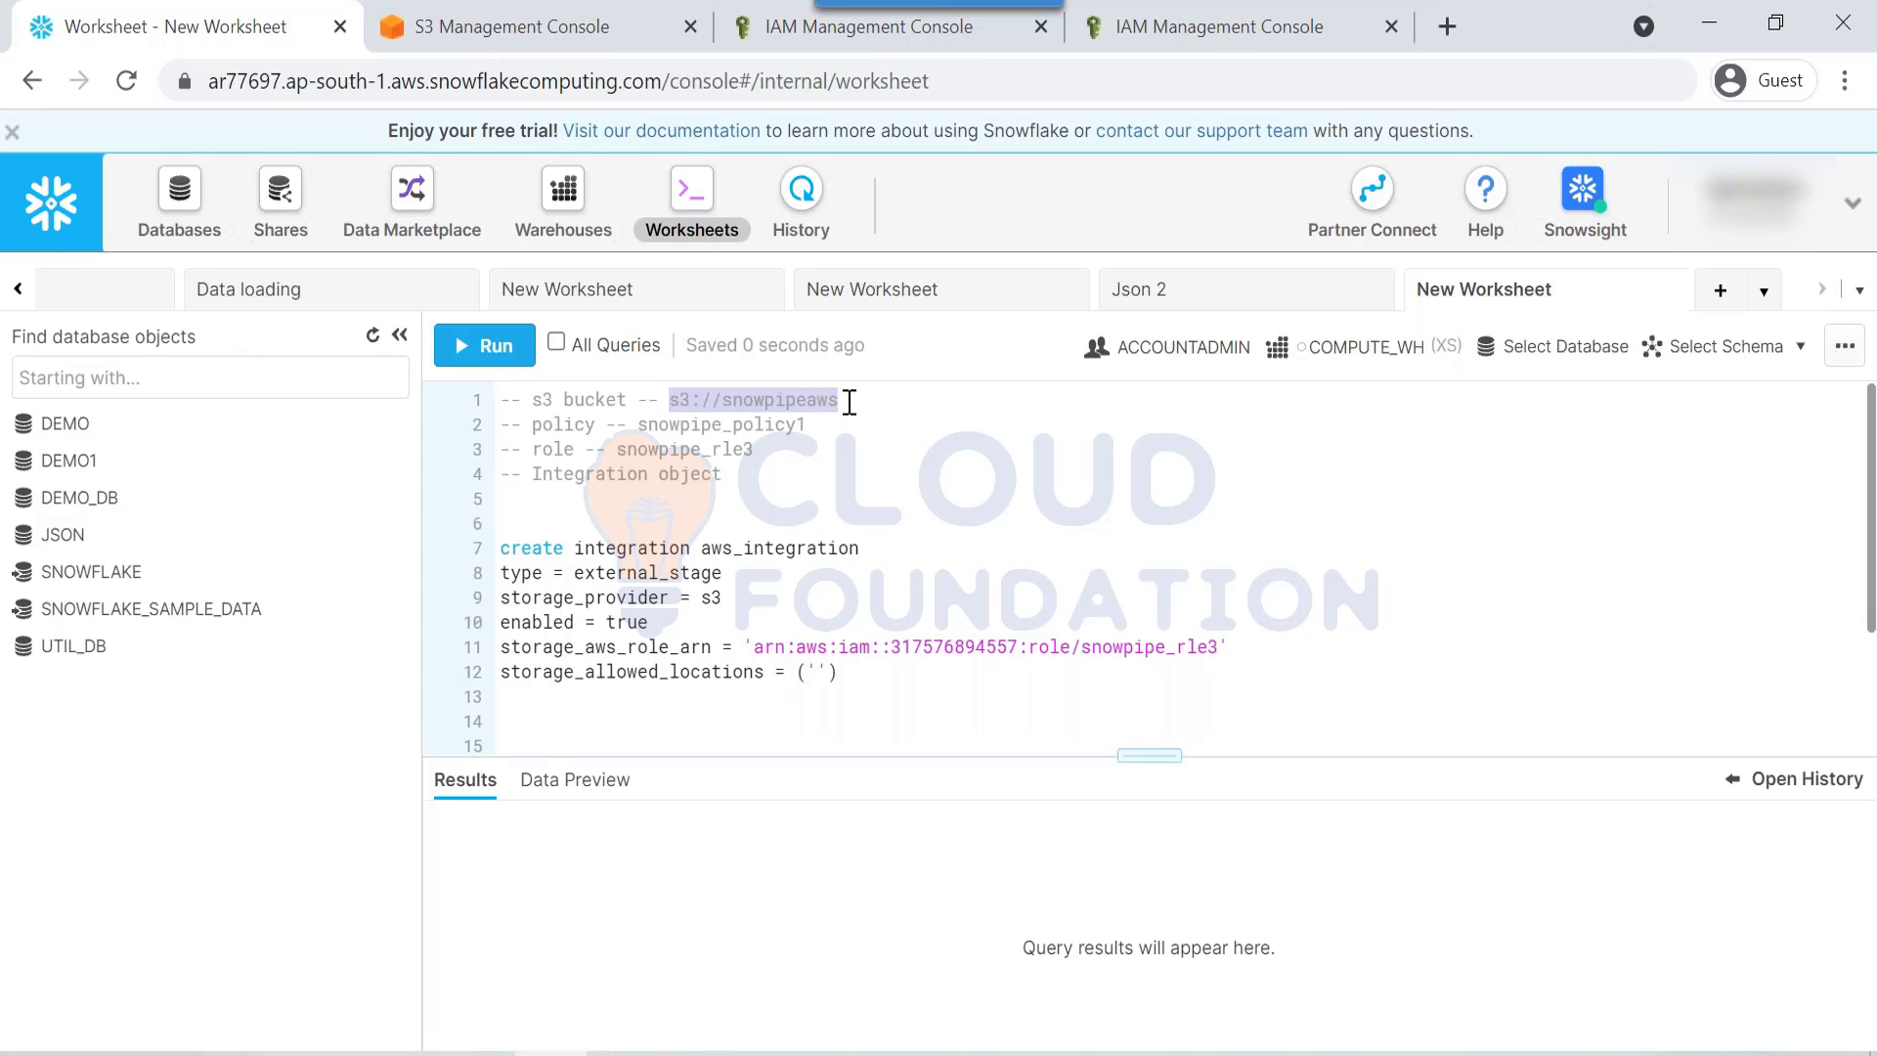
click(812, 670)
key(ctrl+v)
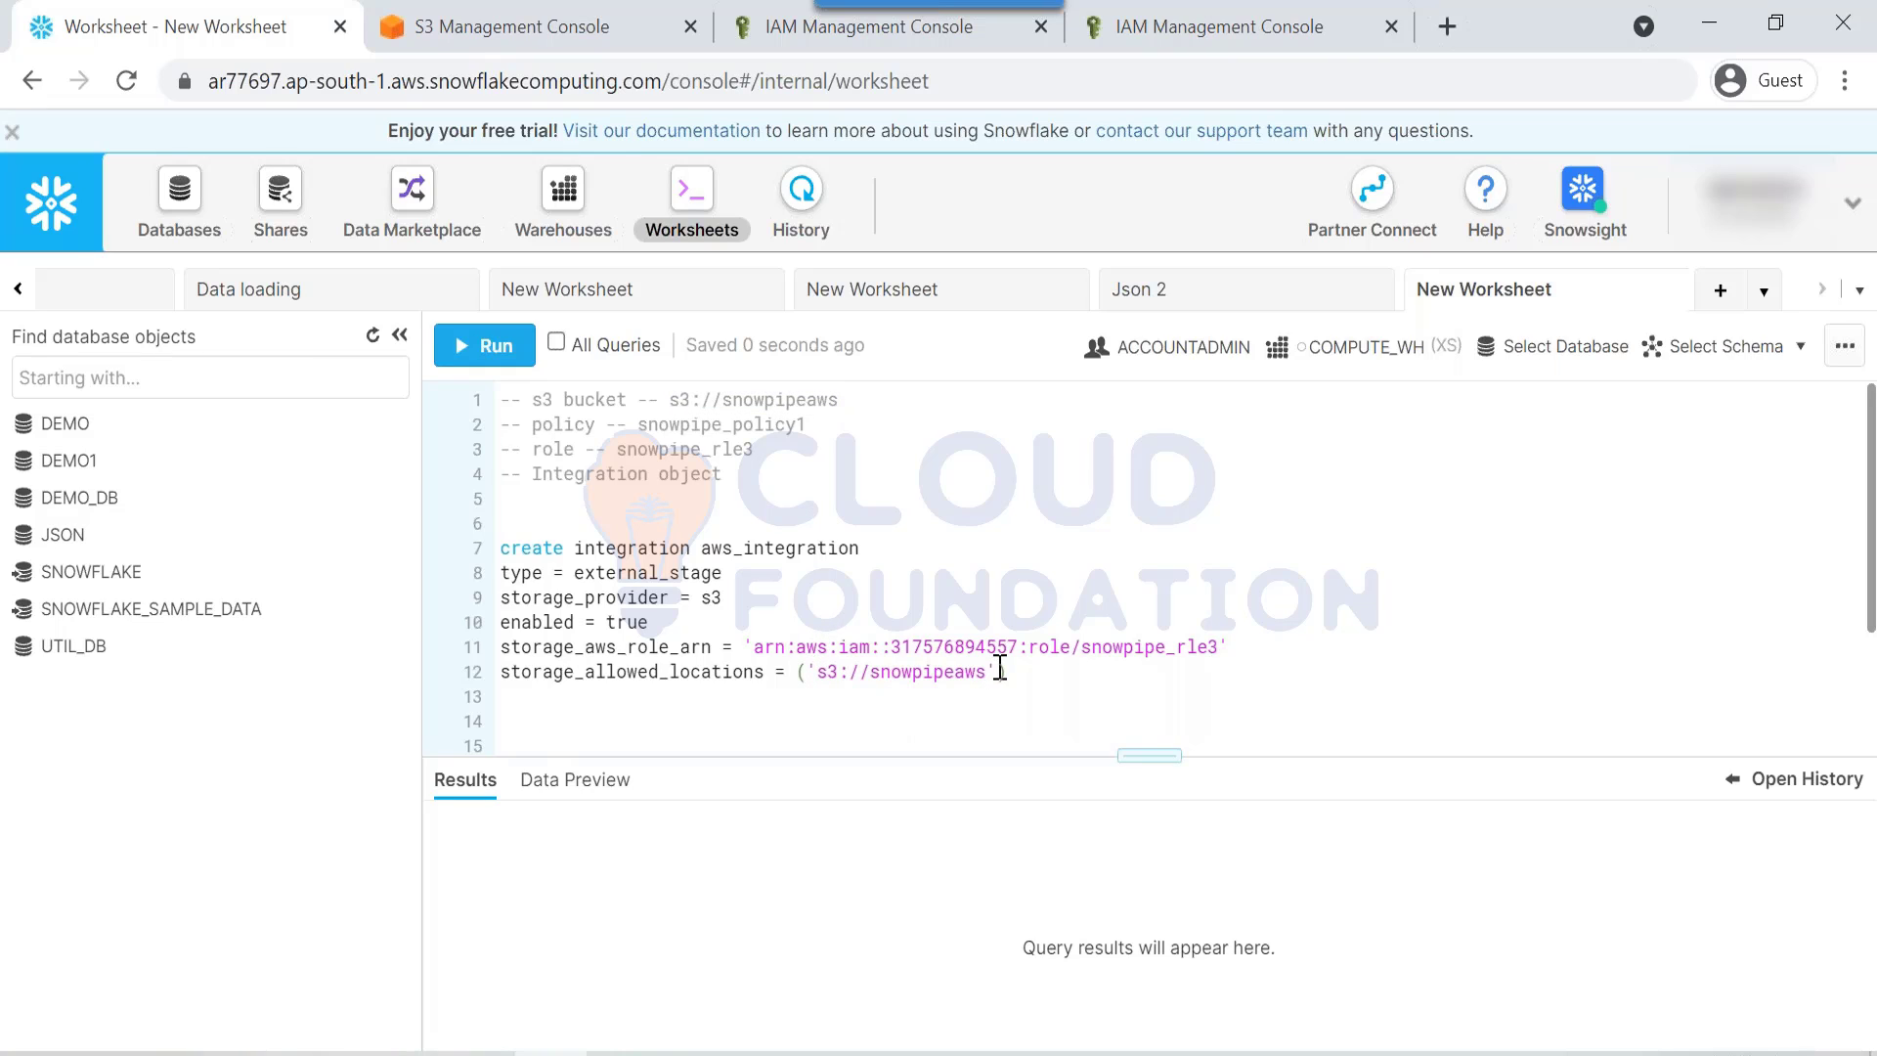
text())
key(ctrl+v)
key(ctrl+z)
Step: Run the integration statement on lines 7–12 and inspect the failed query's SQL
drag(1099, 702, 483, 543)
key(ctrl+Return)
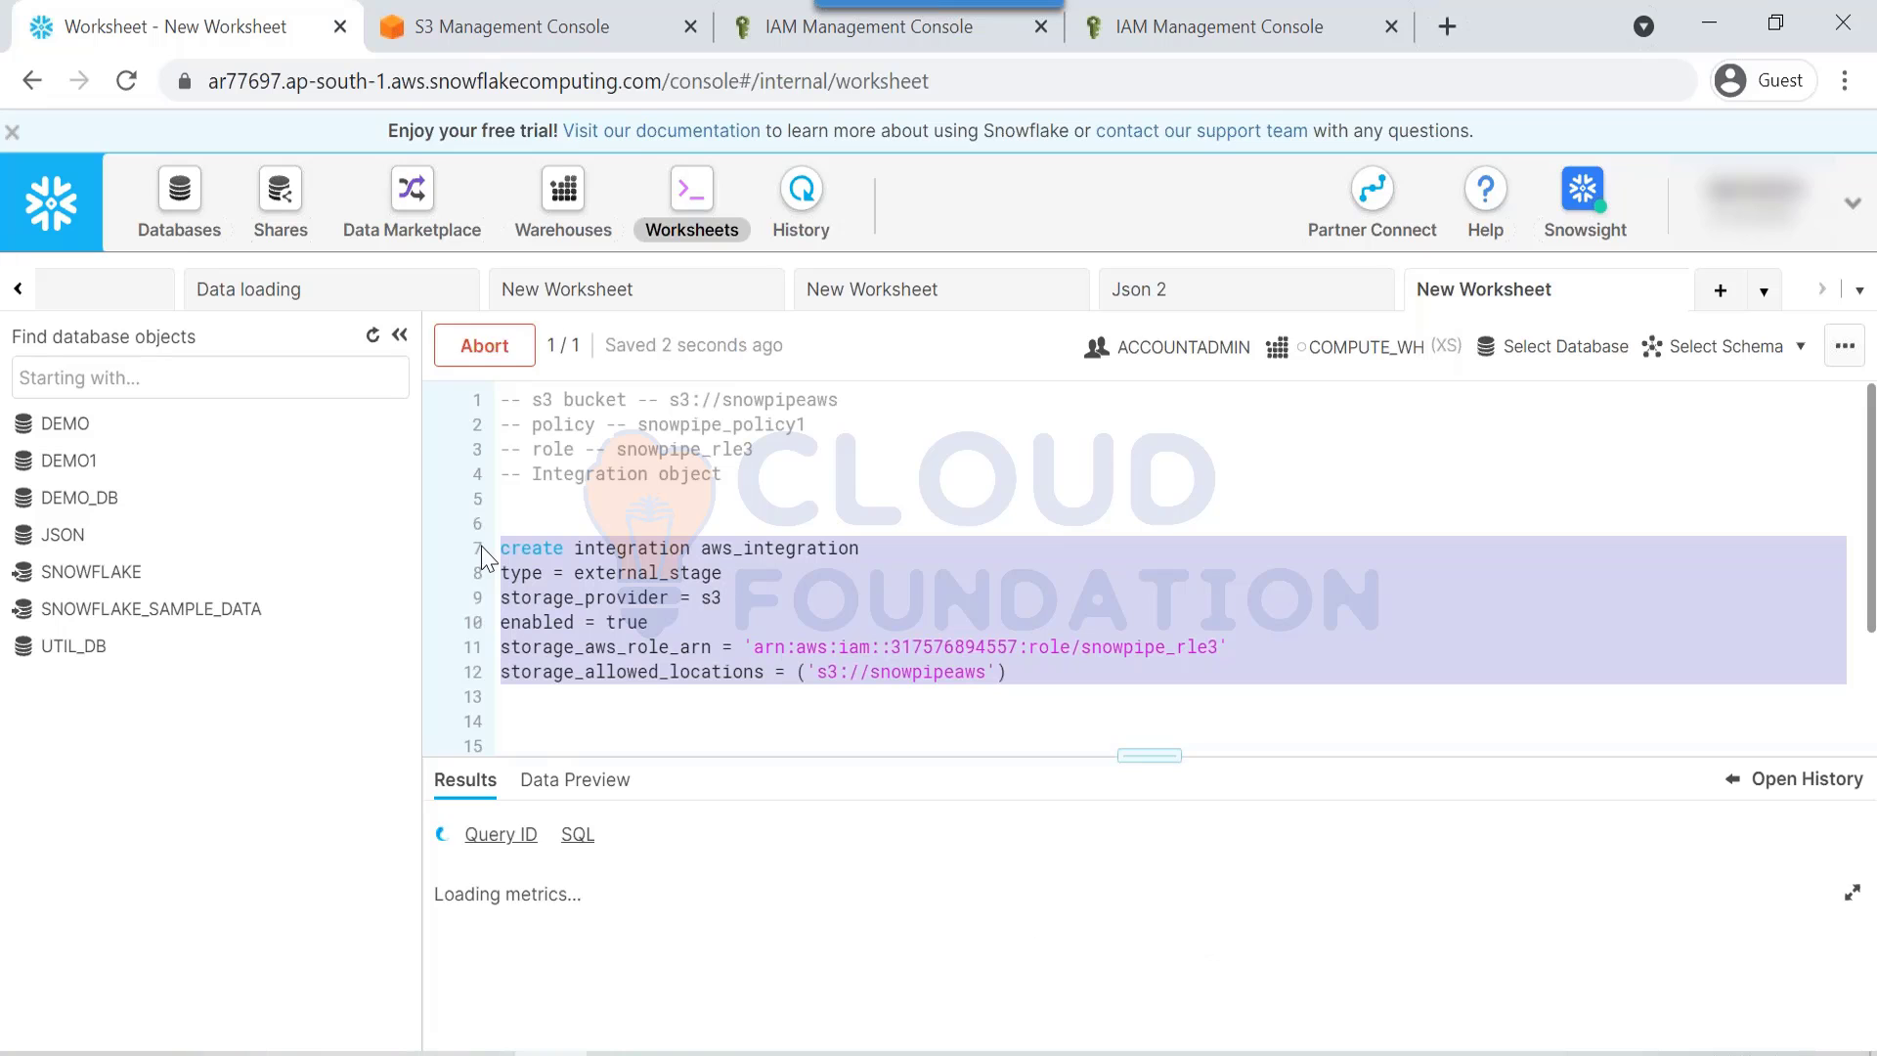
click(584, 835)
mouse_move(755, 486)
key(Escape)
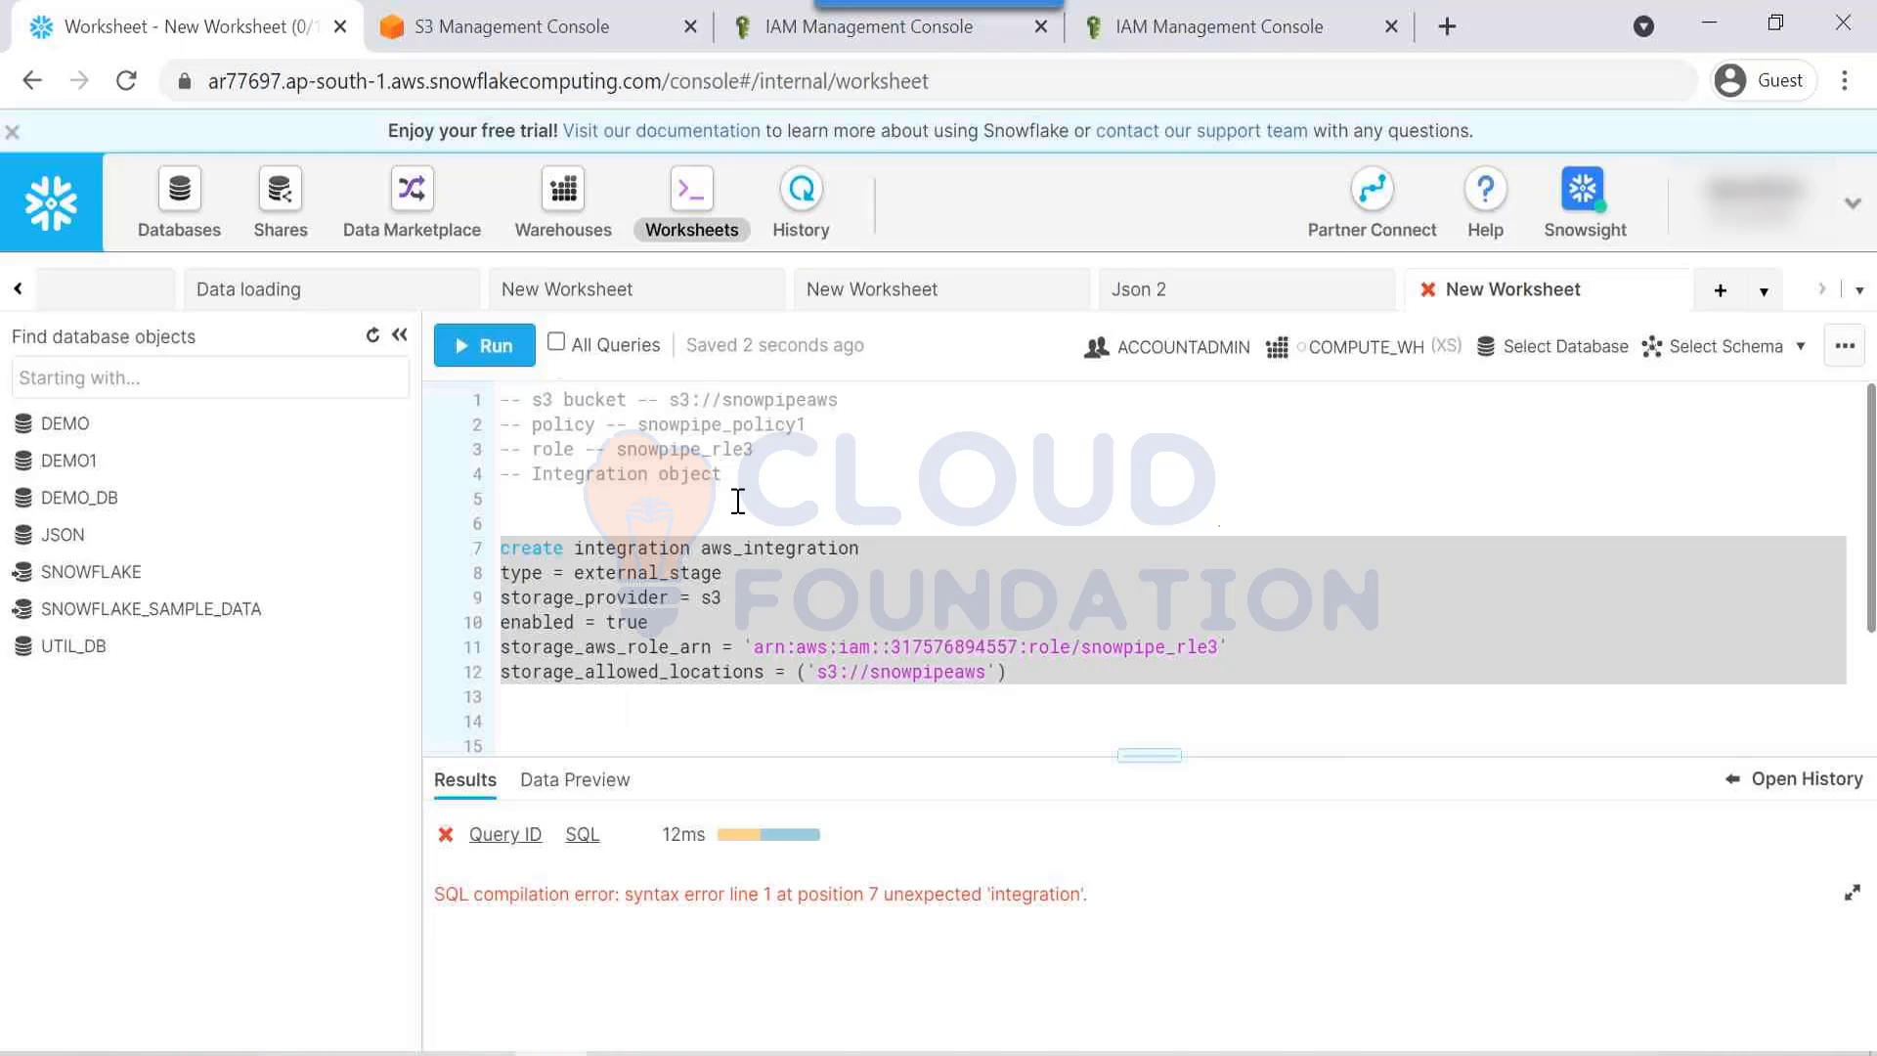
Step: Retype 'integration' on line 7 and rerun the statement
click(635, 547)
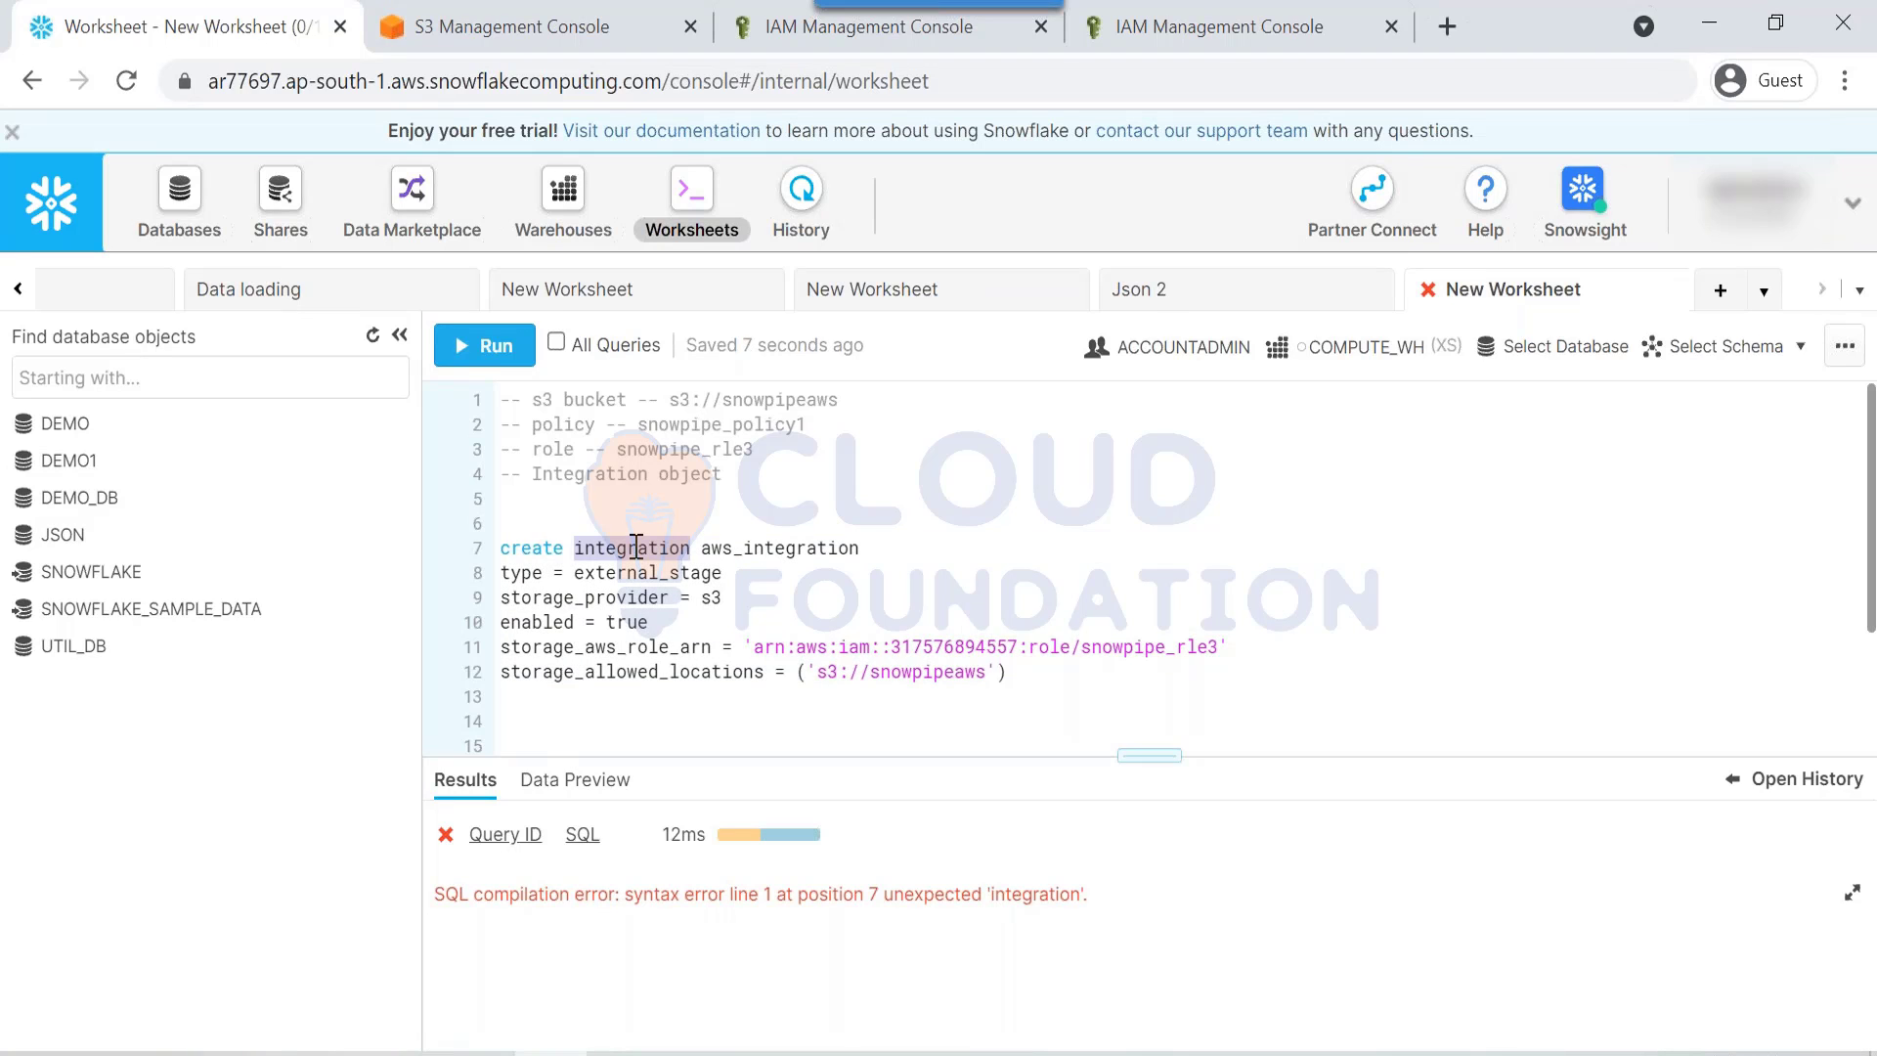
text(integra)
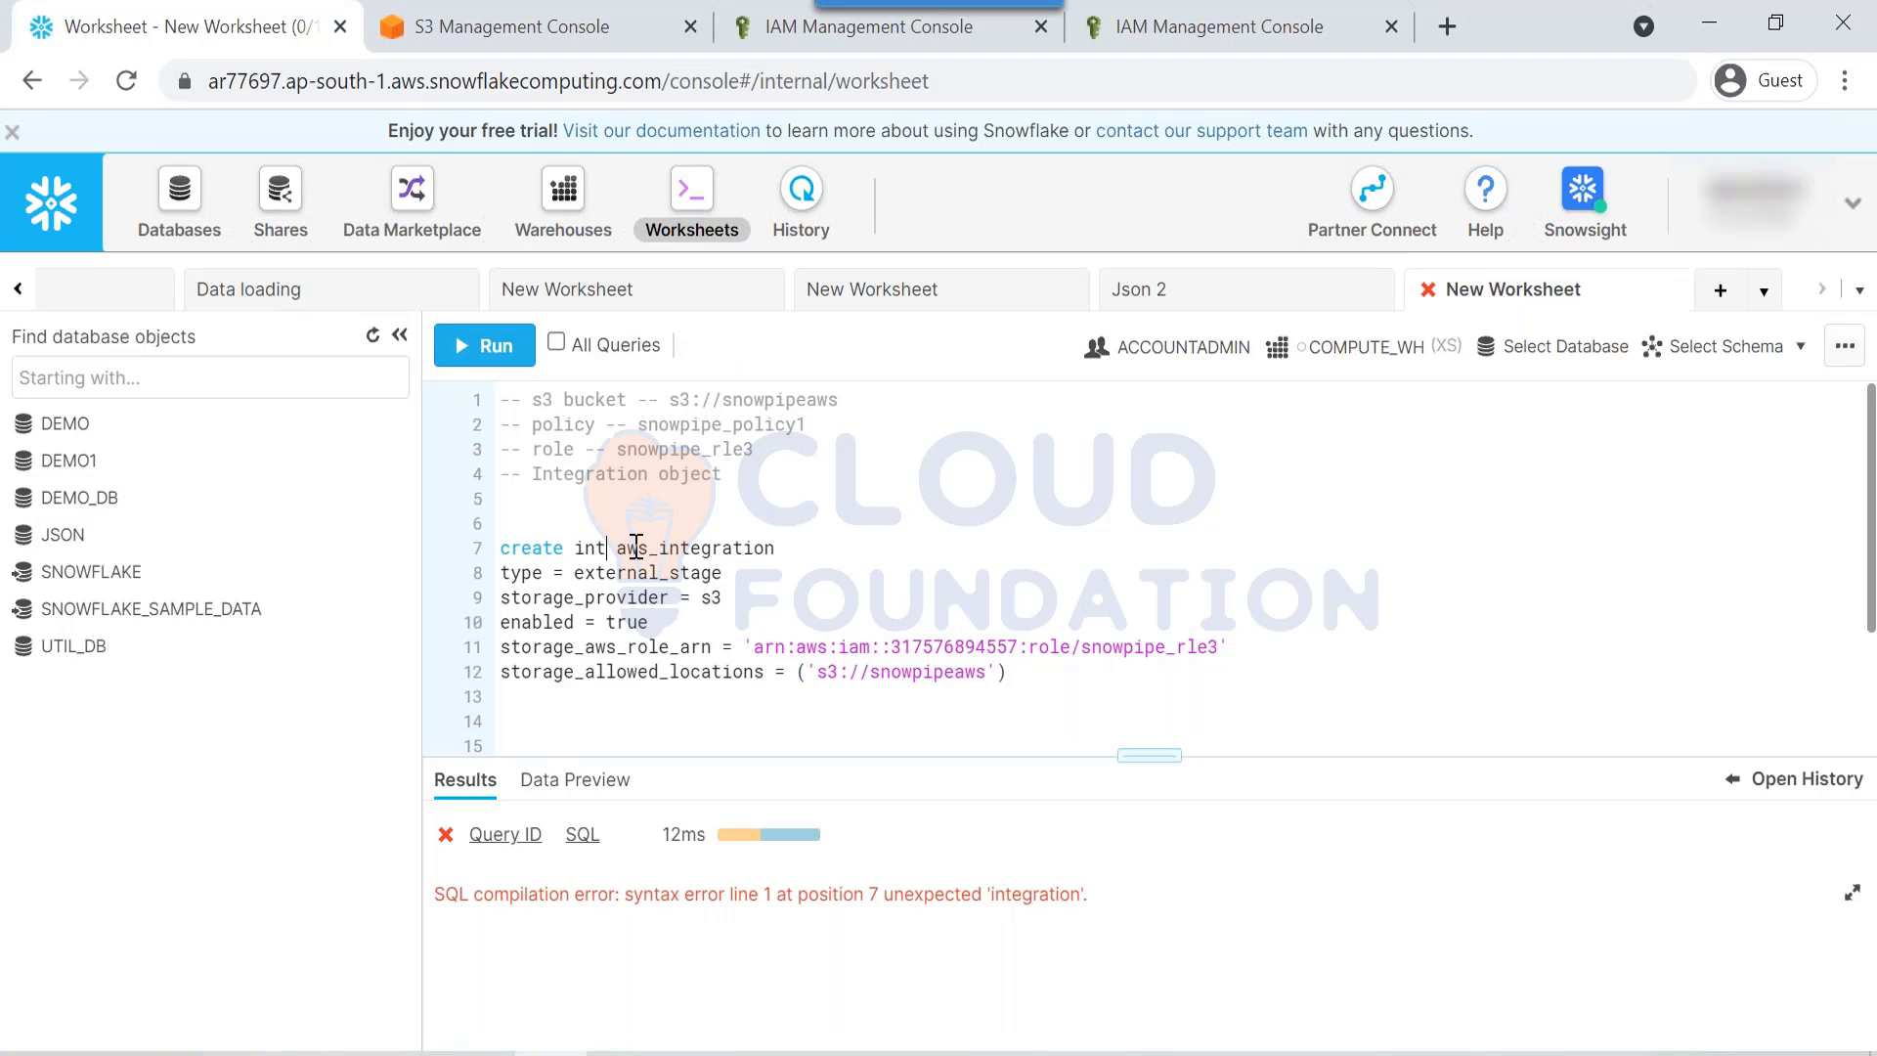
text(tion)
drag(498, 548, 1232, 699)
key(ctrl+Return)
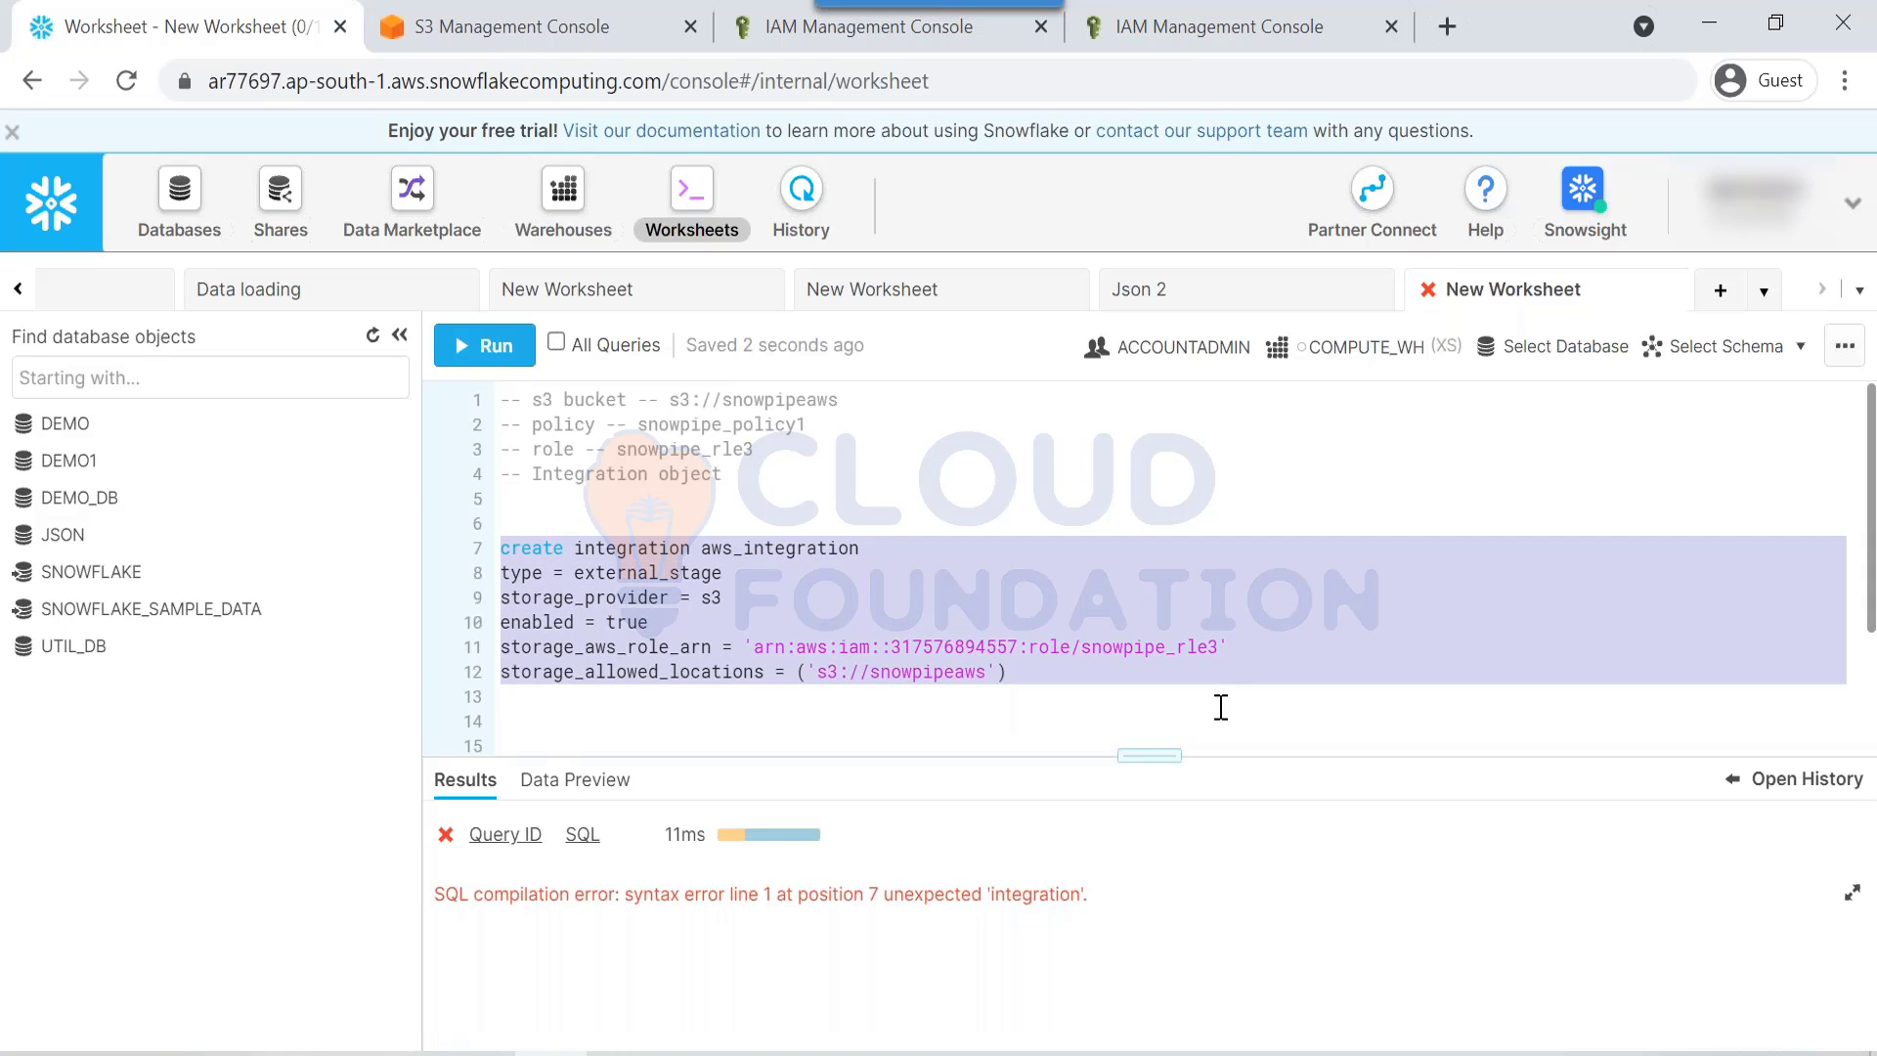
click(833, 653)
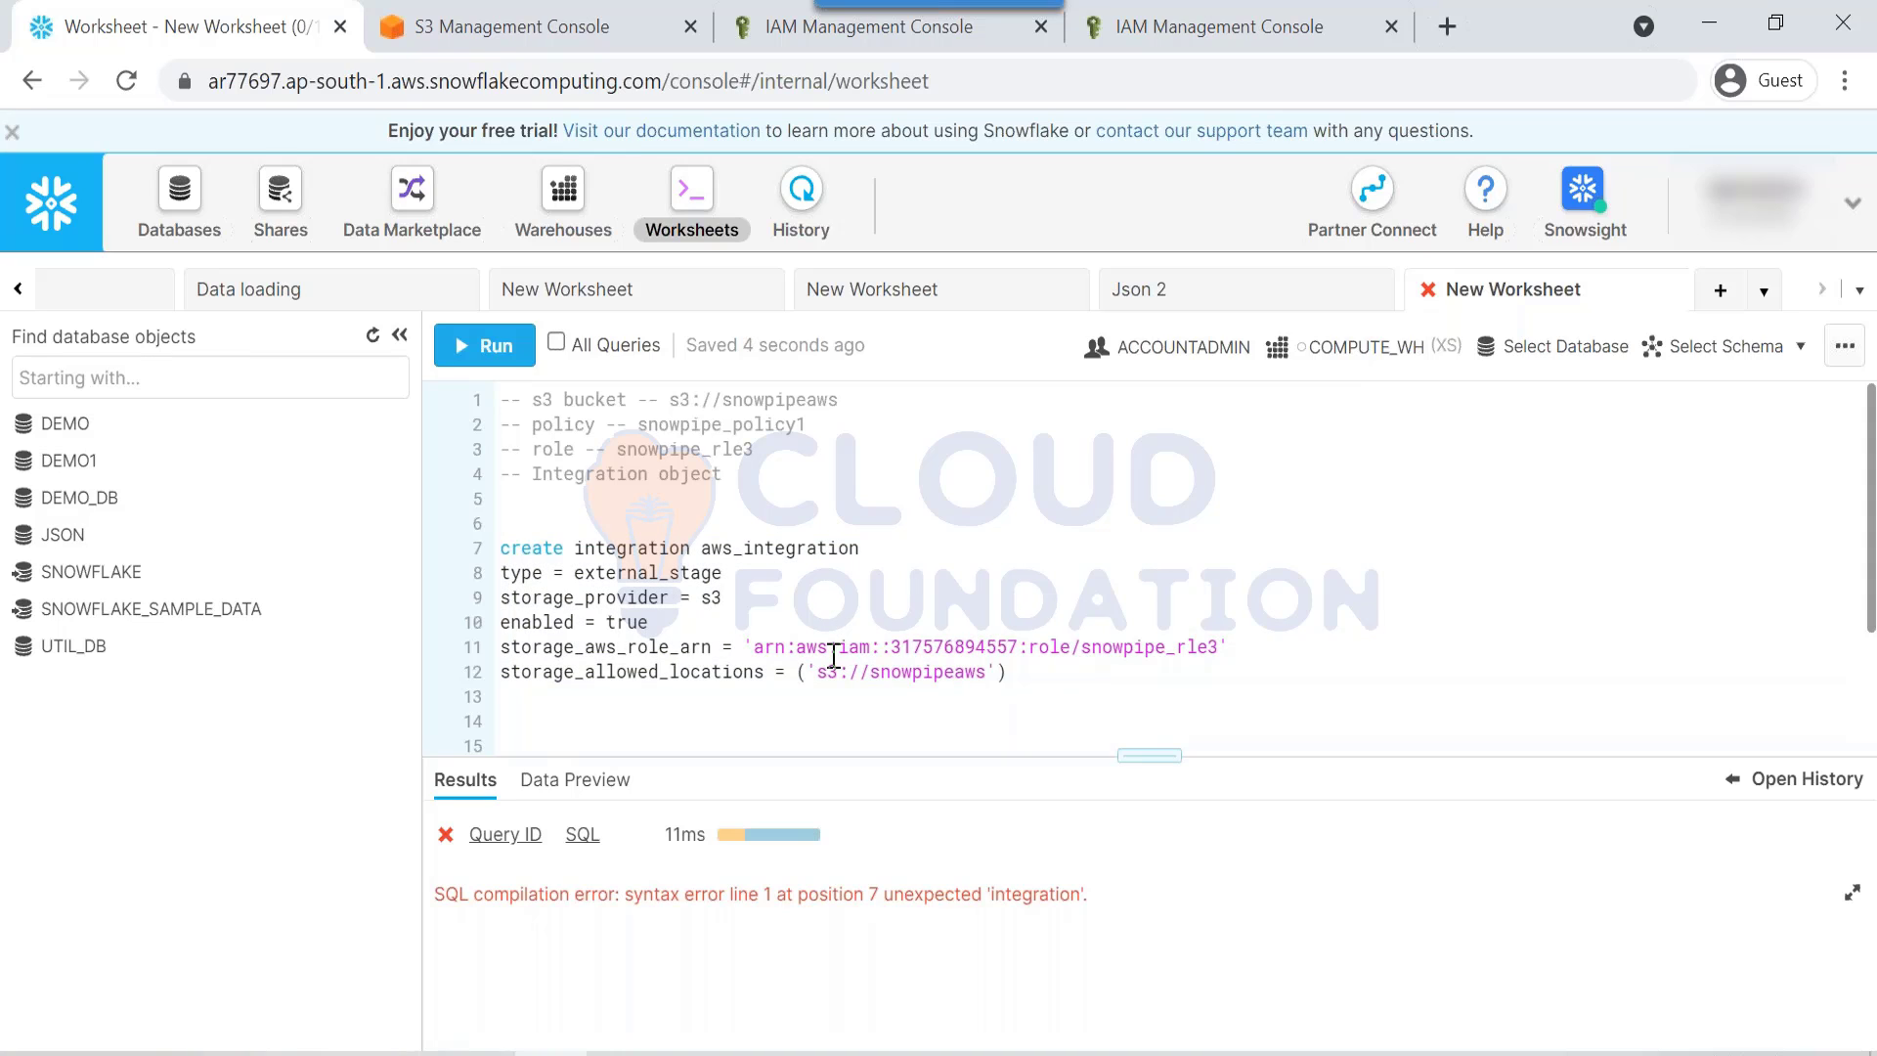
Step: Correct it to create storage integration and run it until AWS_INTEGRATION is created
click(574, 548)
text(storage)
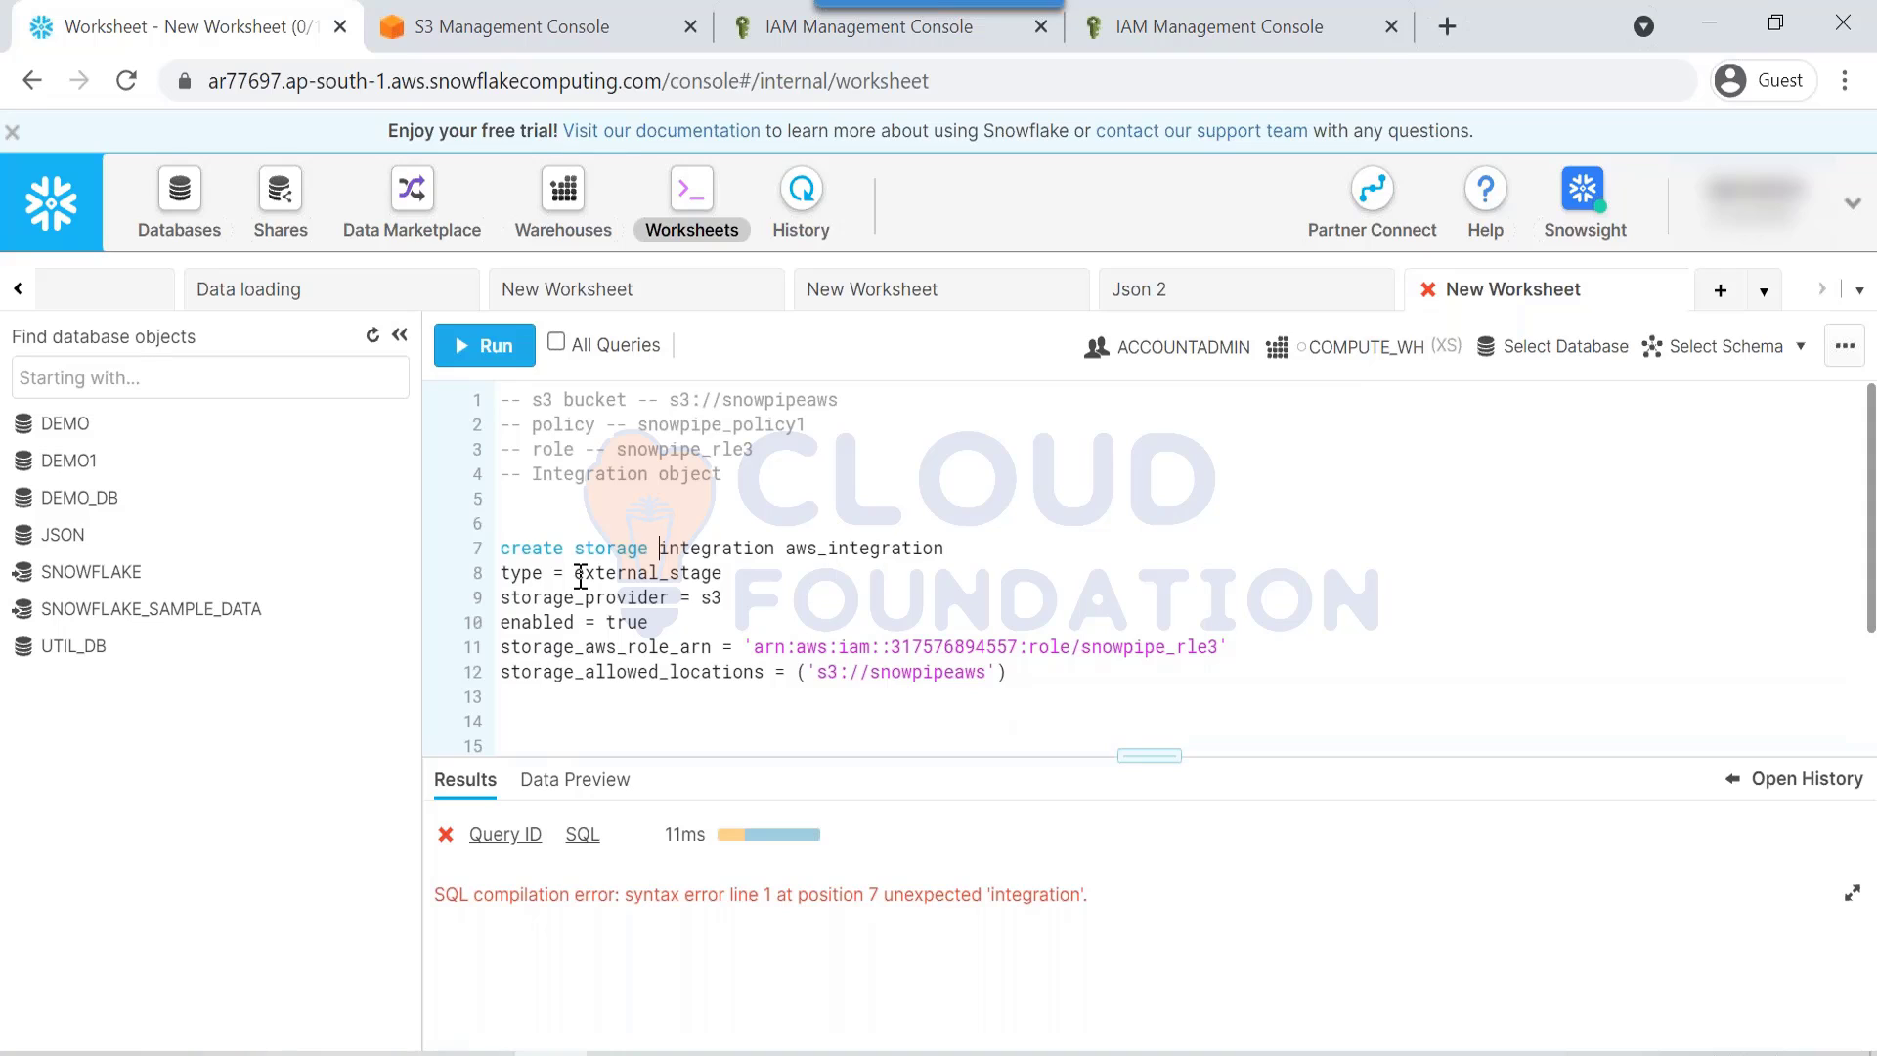
drag(499, 558, 919, 683)
key(ctrl+Return)
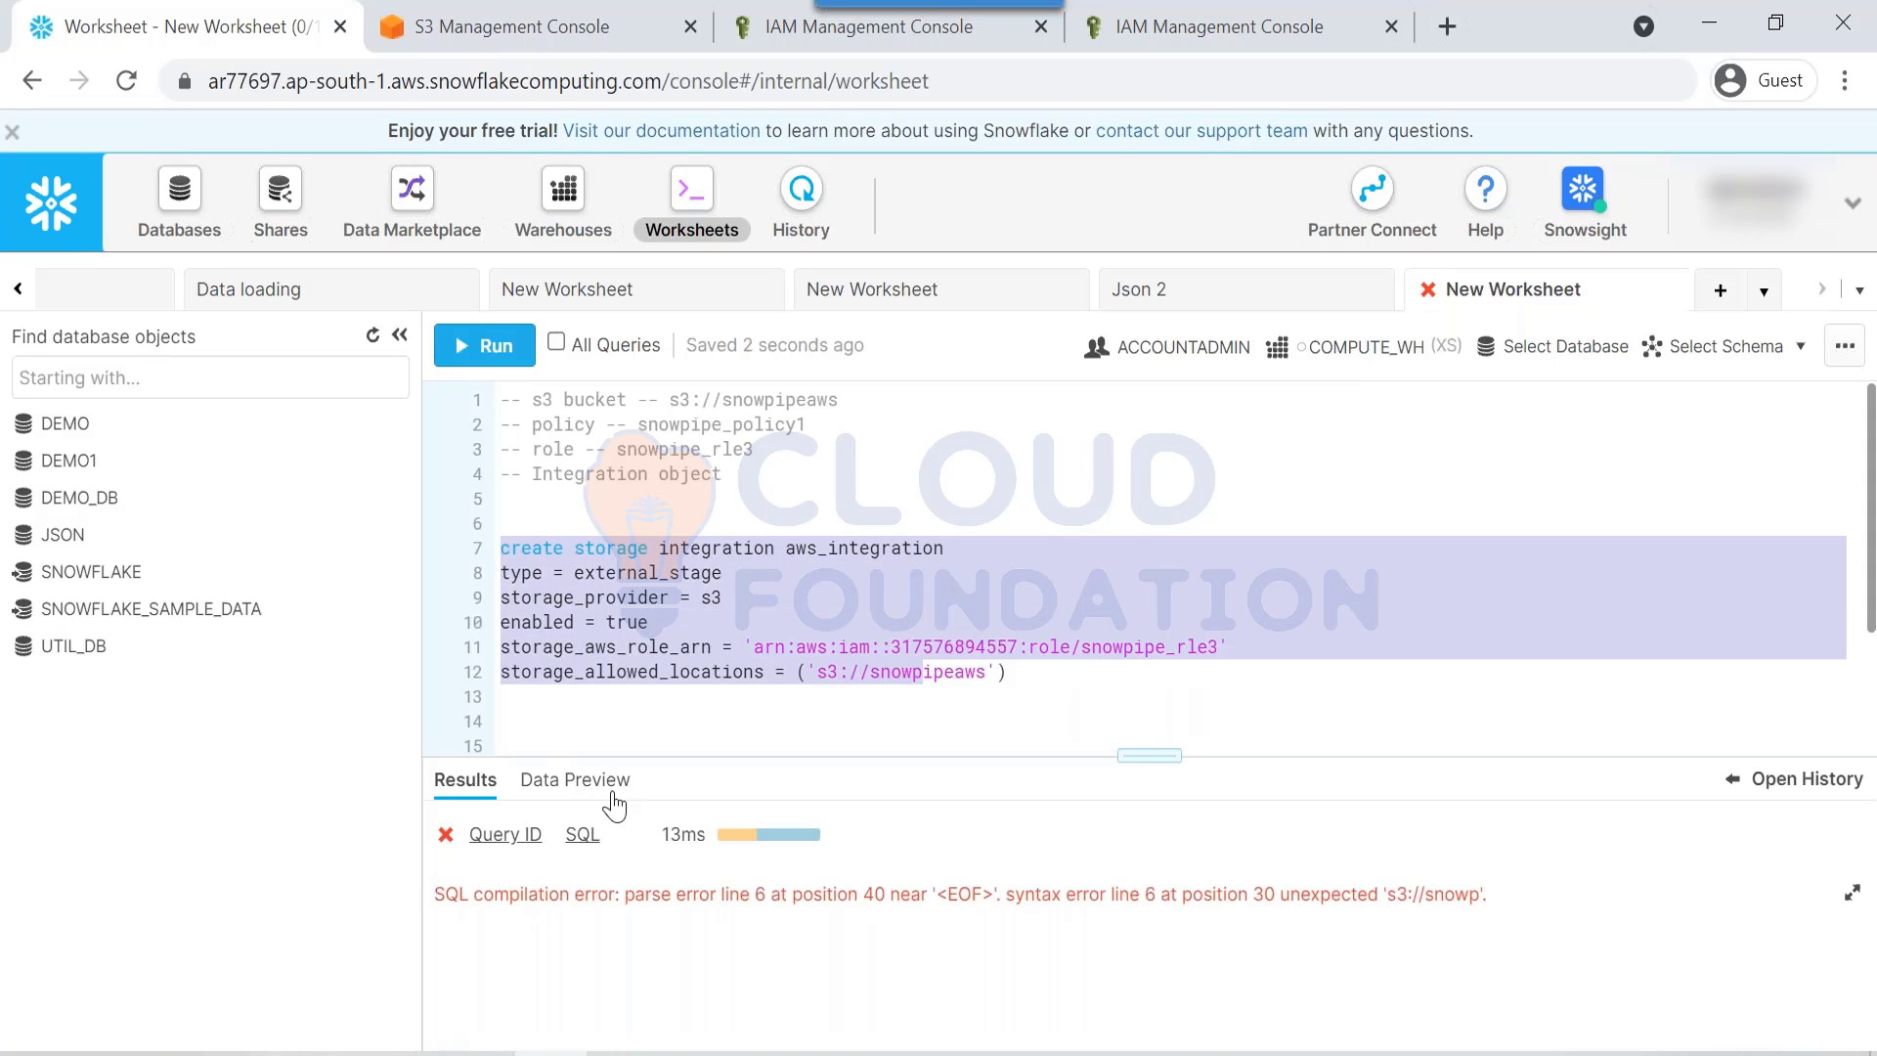
click(583, 834)
key(Escape)
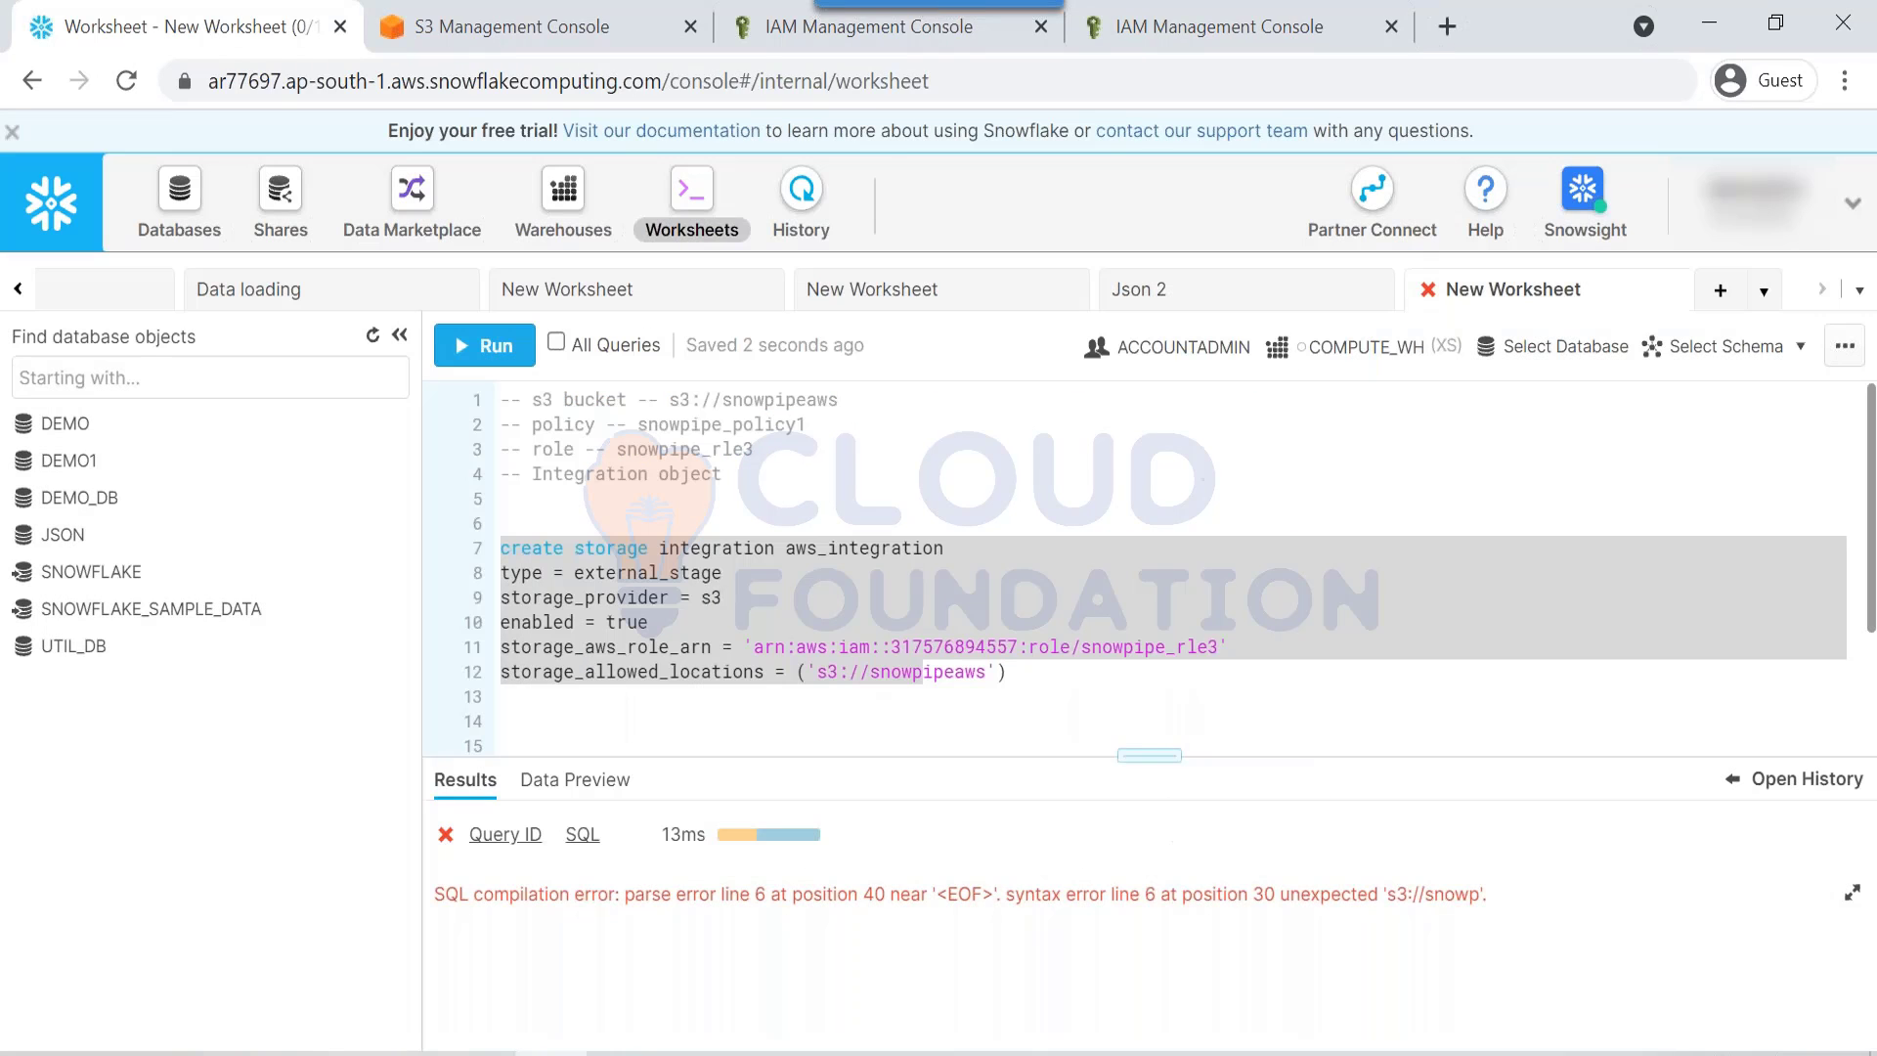
click(988, 671)
drag(1024, 675, 473, 565)
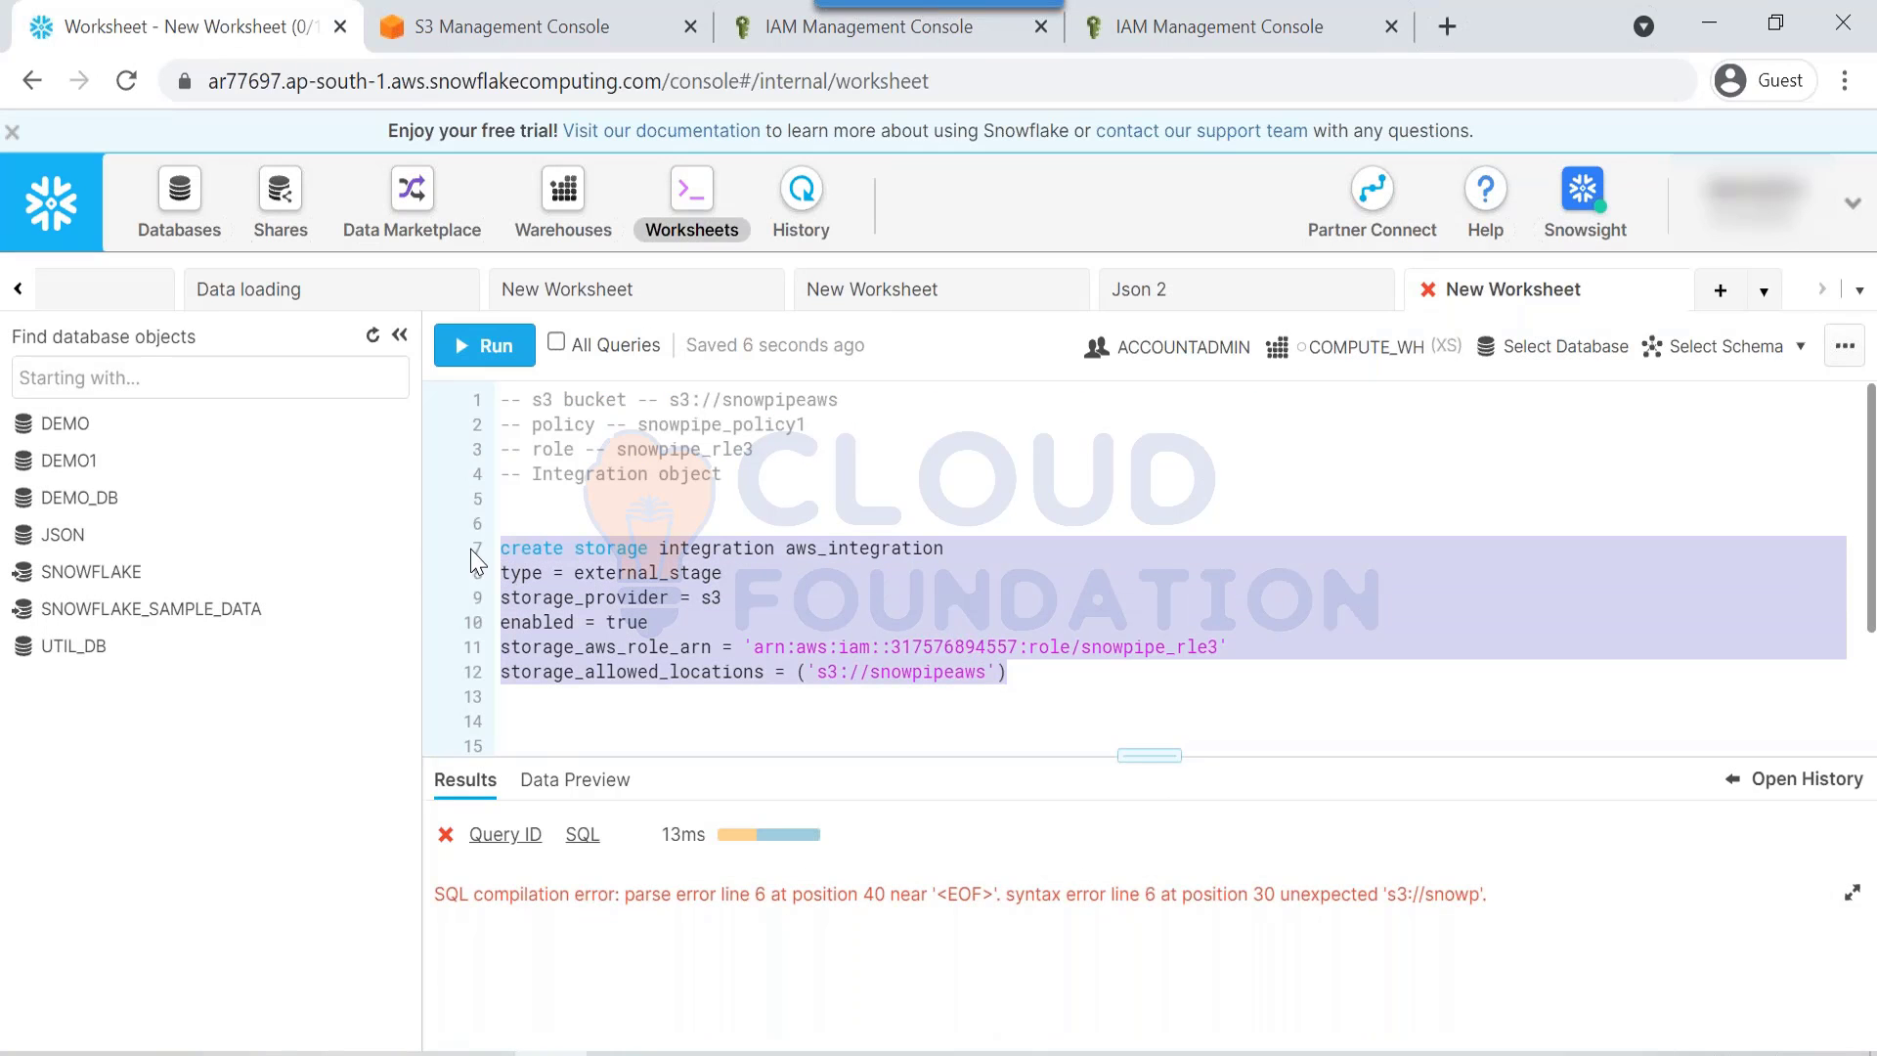
key(ctrl+Return)
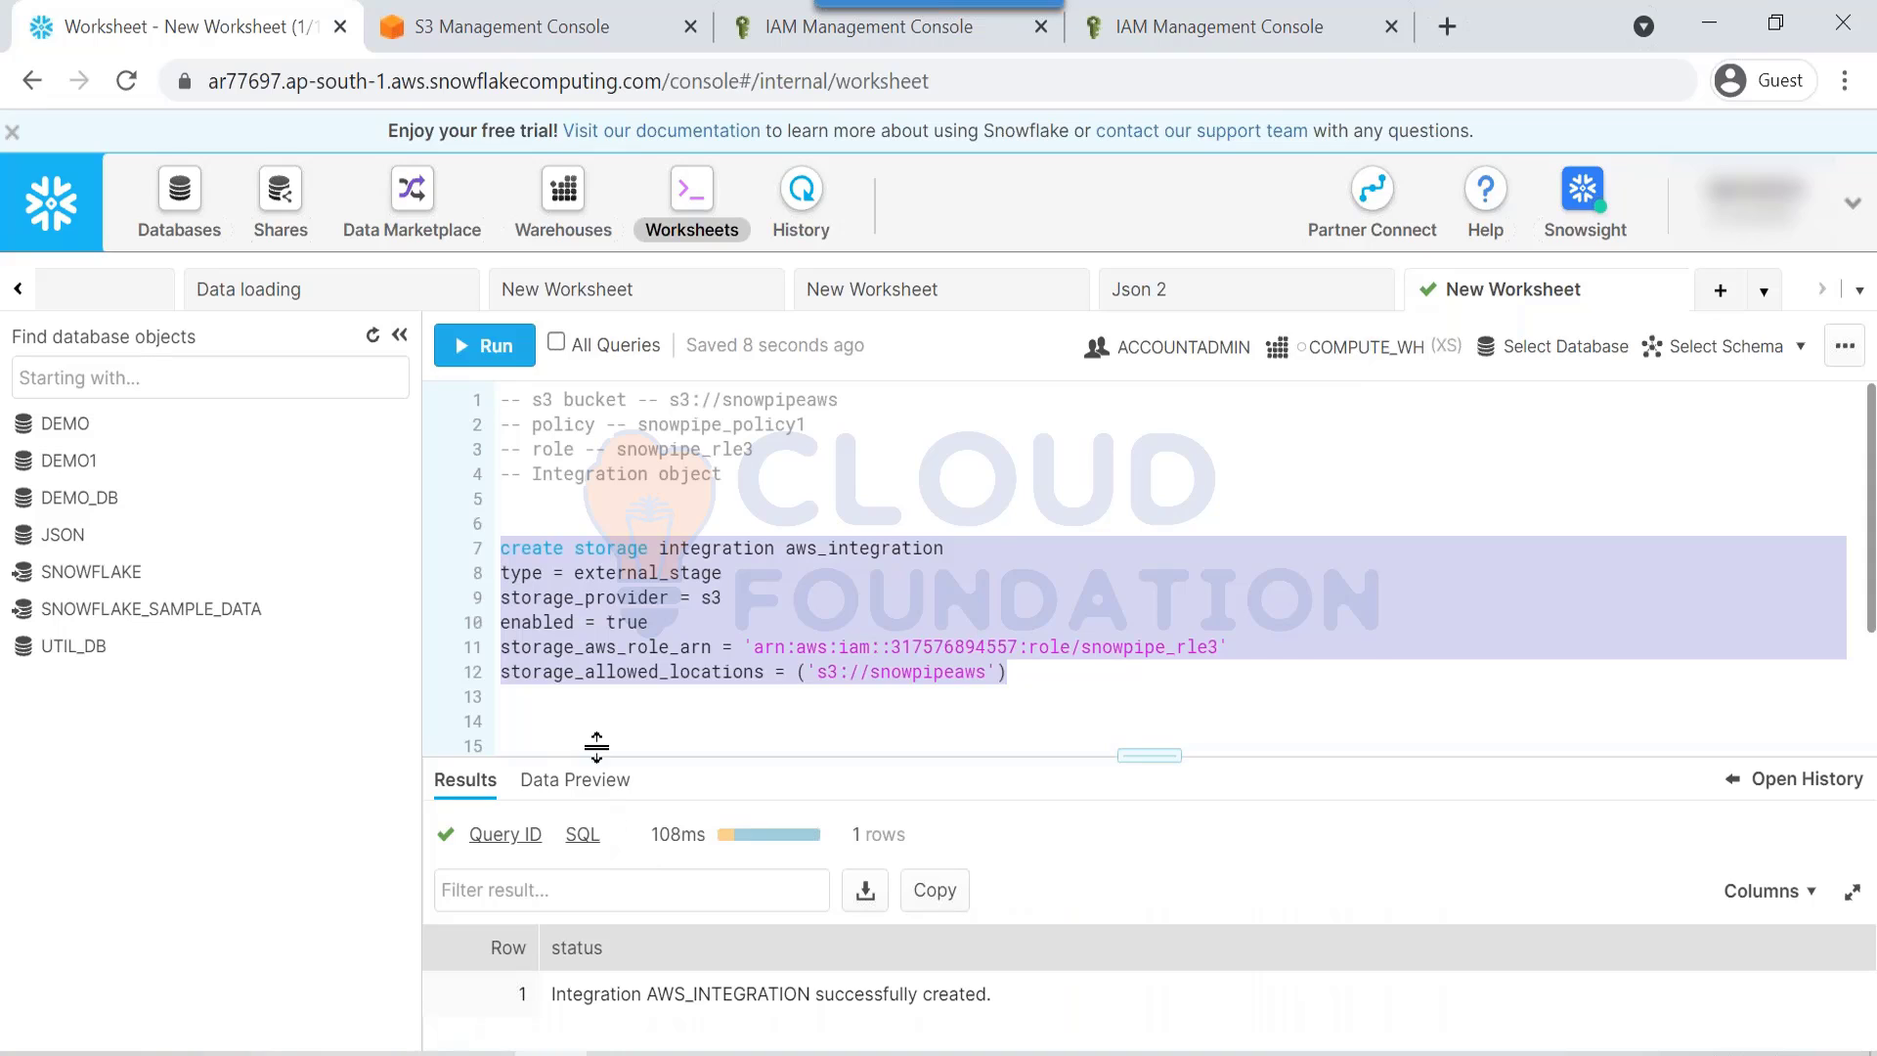
click(601, 726)
Step: Run desc integration aws_integration on line 14
text(desc )
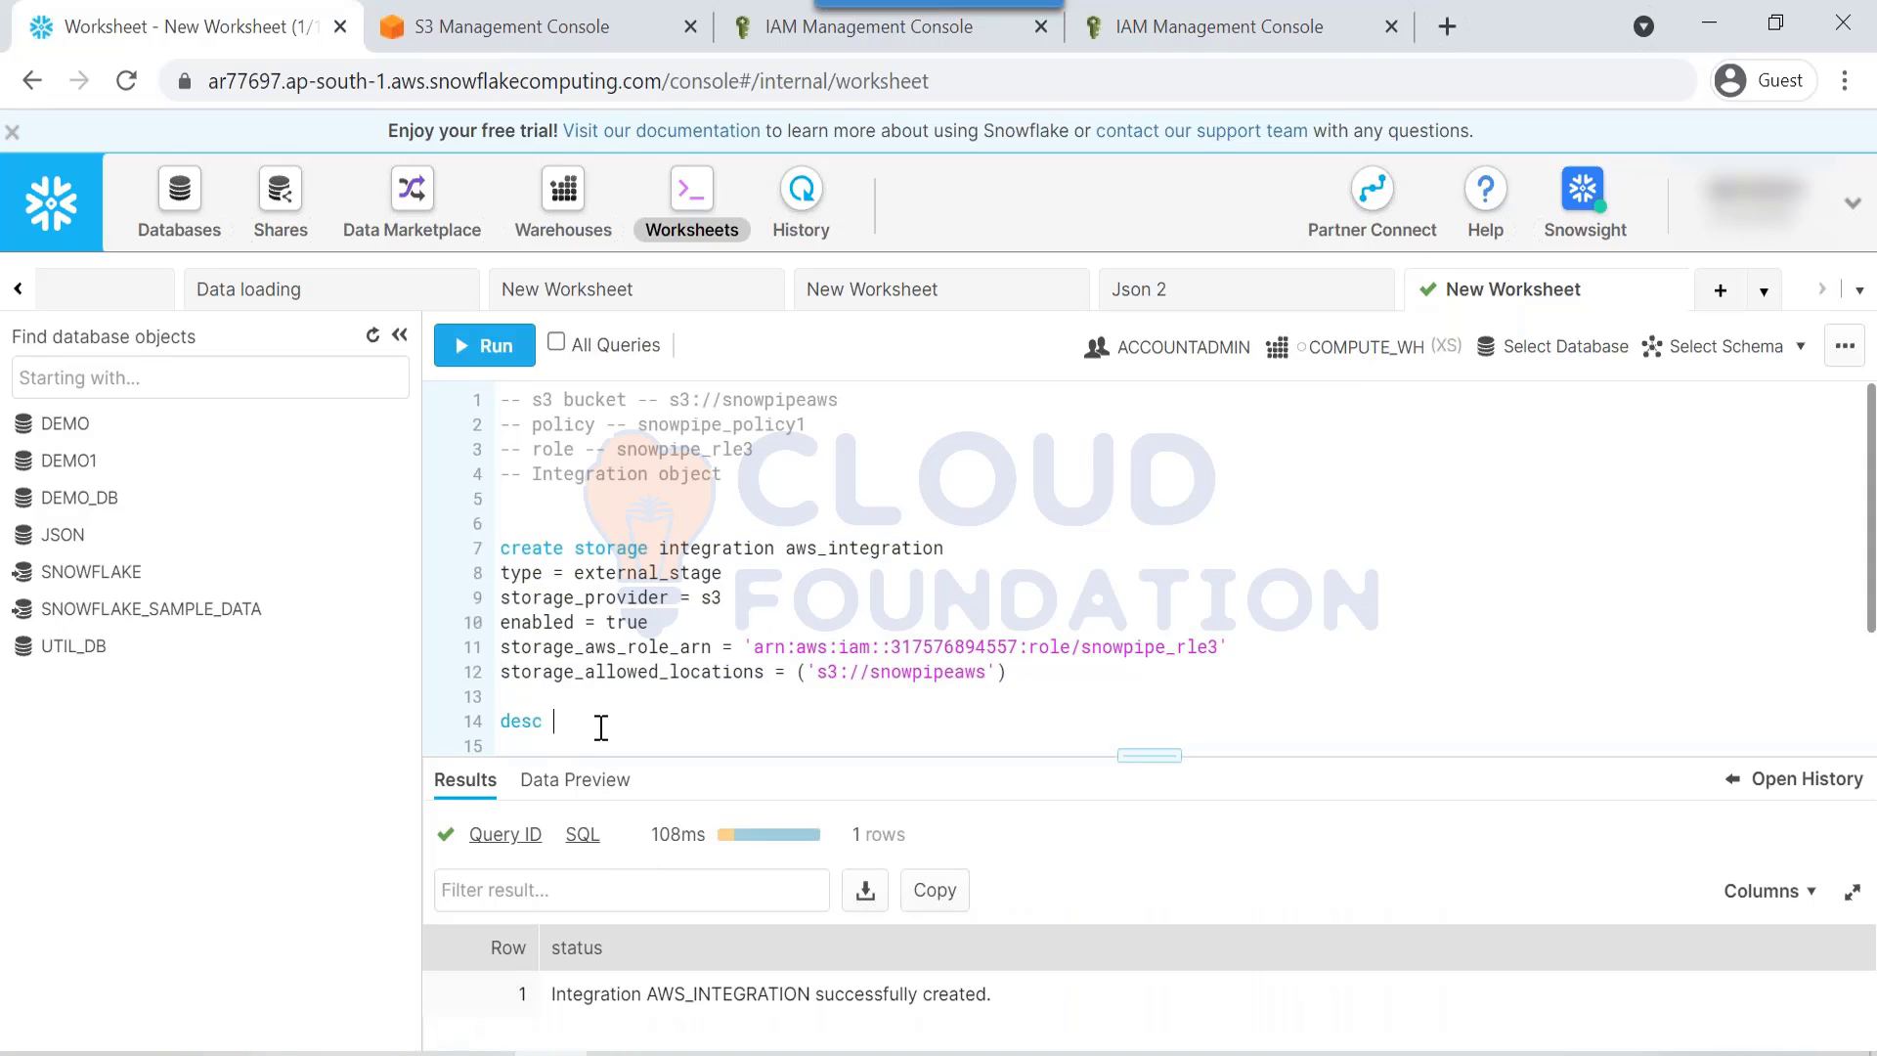
text(integration s3://snowpipeaws)
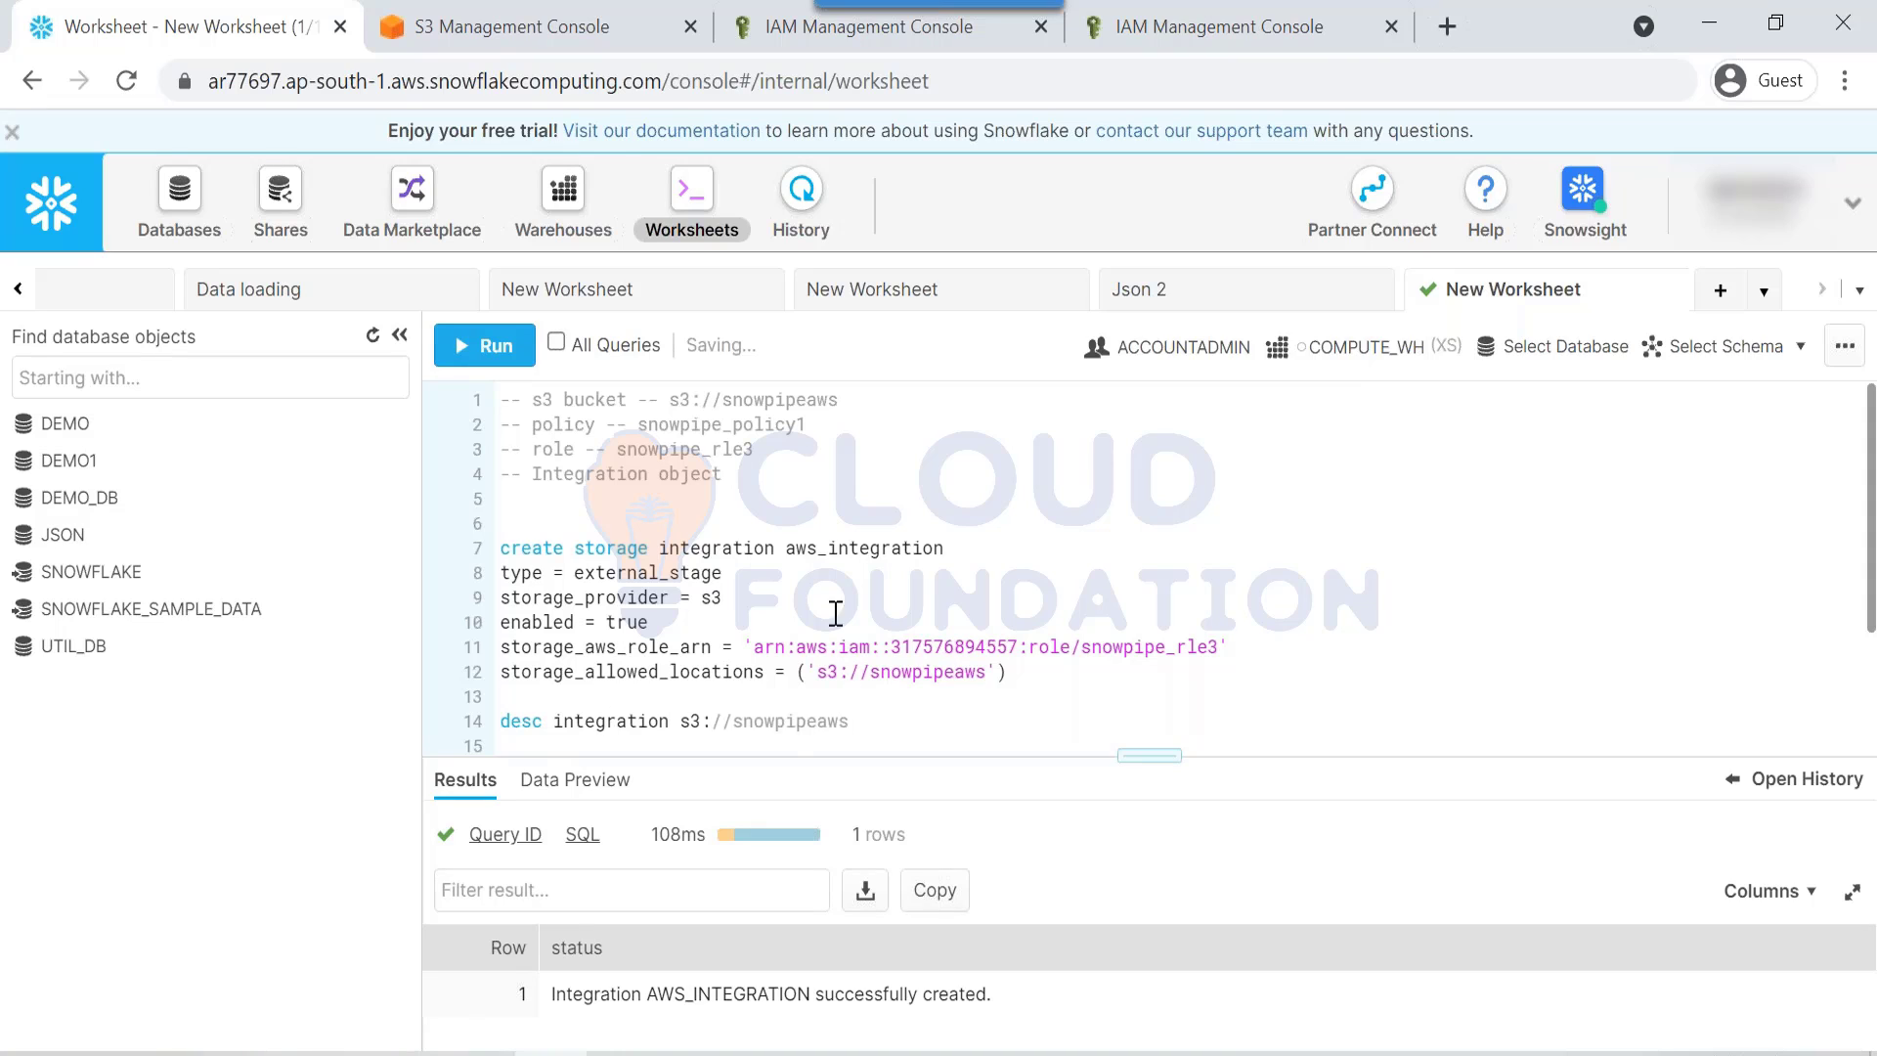
double_click(829, 550)
click(731, 720)
key(ctrl+v)
key(ctrl+Return)
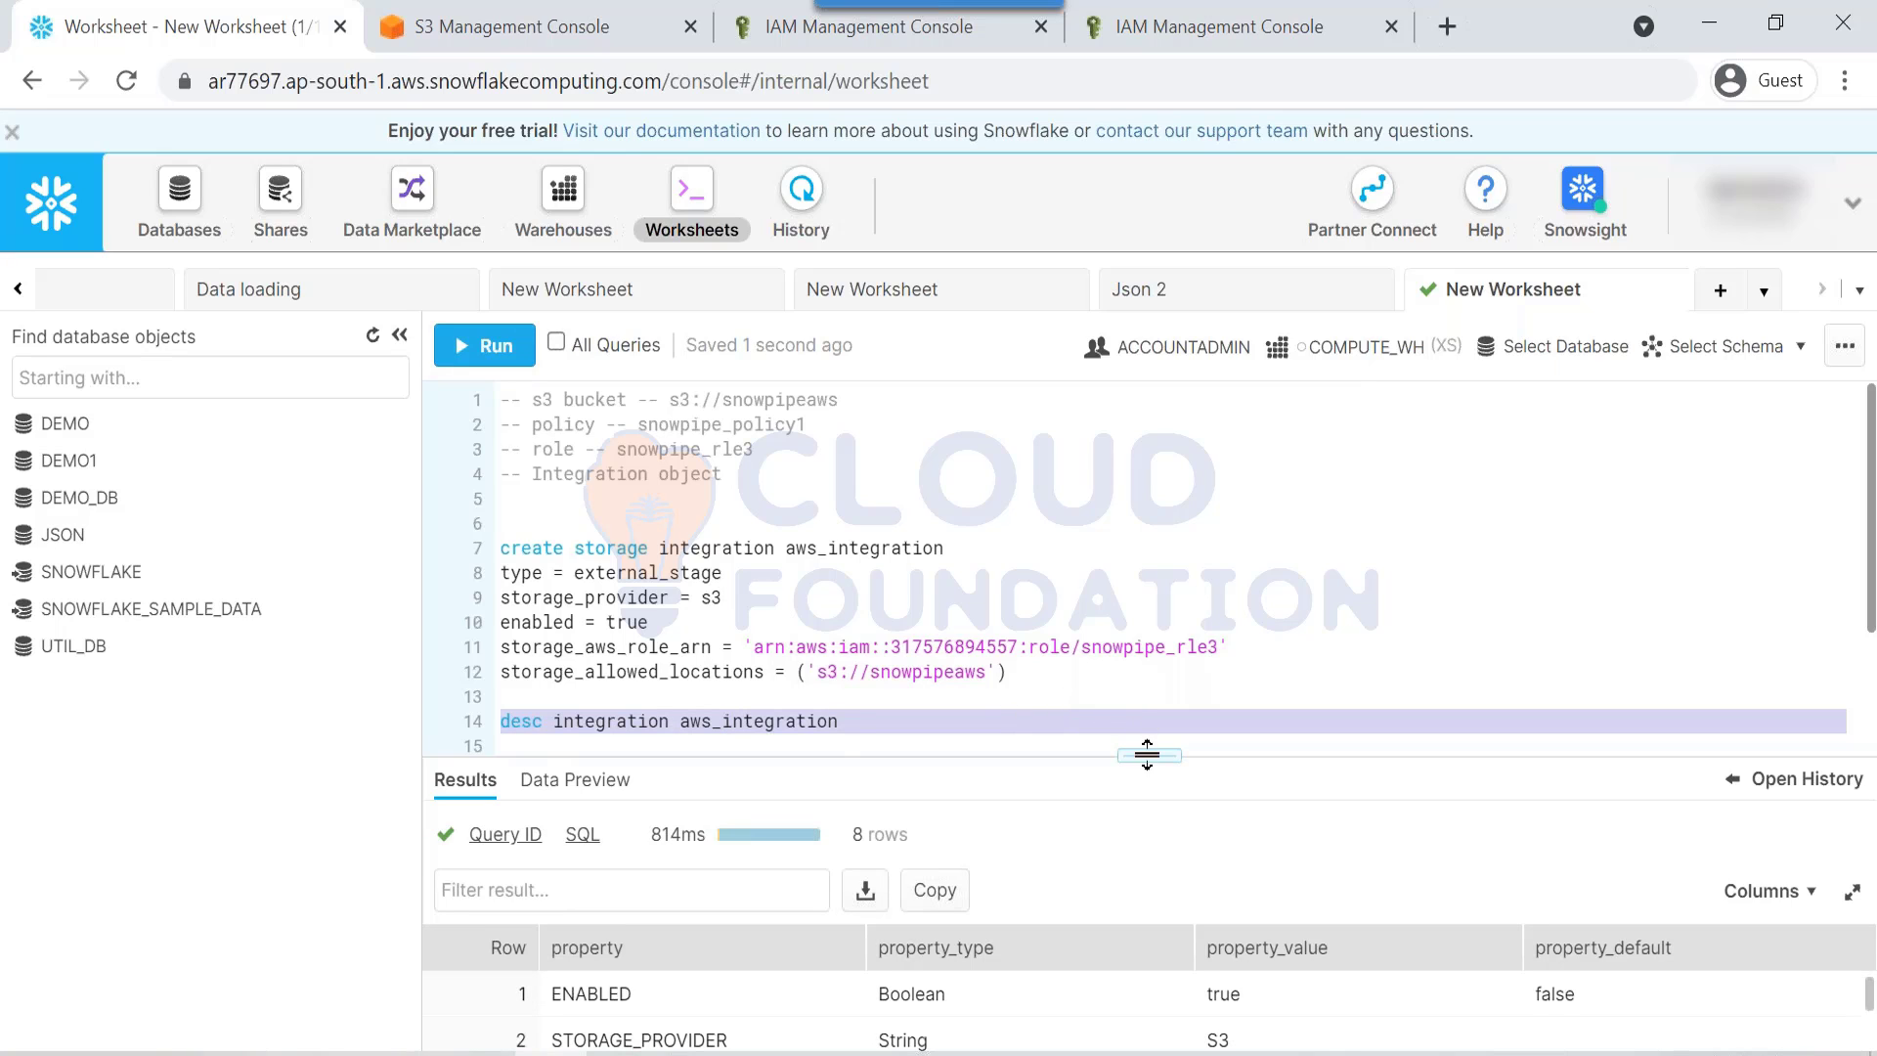
Step: Enlarge the results and copy the STORAGE_AWS_IAM_USER_ARN value
drag(1149, 743, 1148, 379)
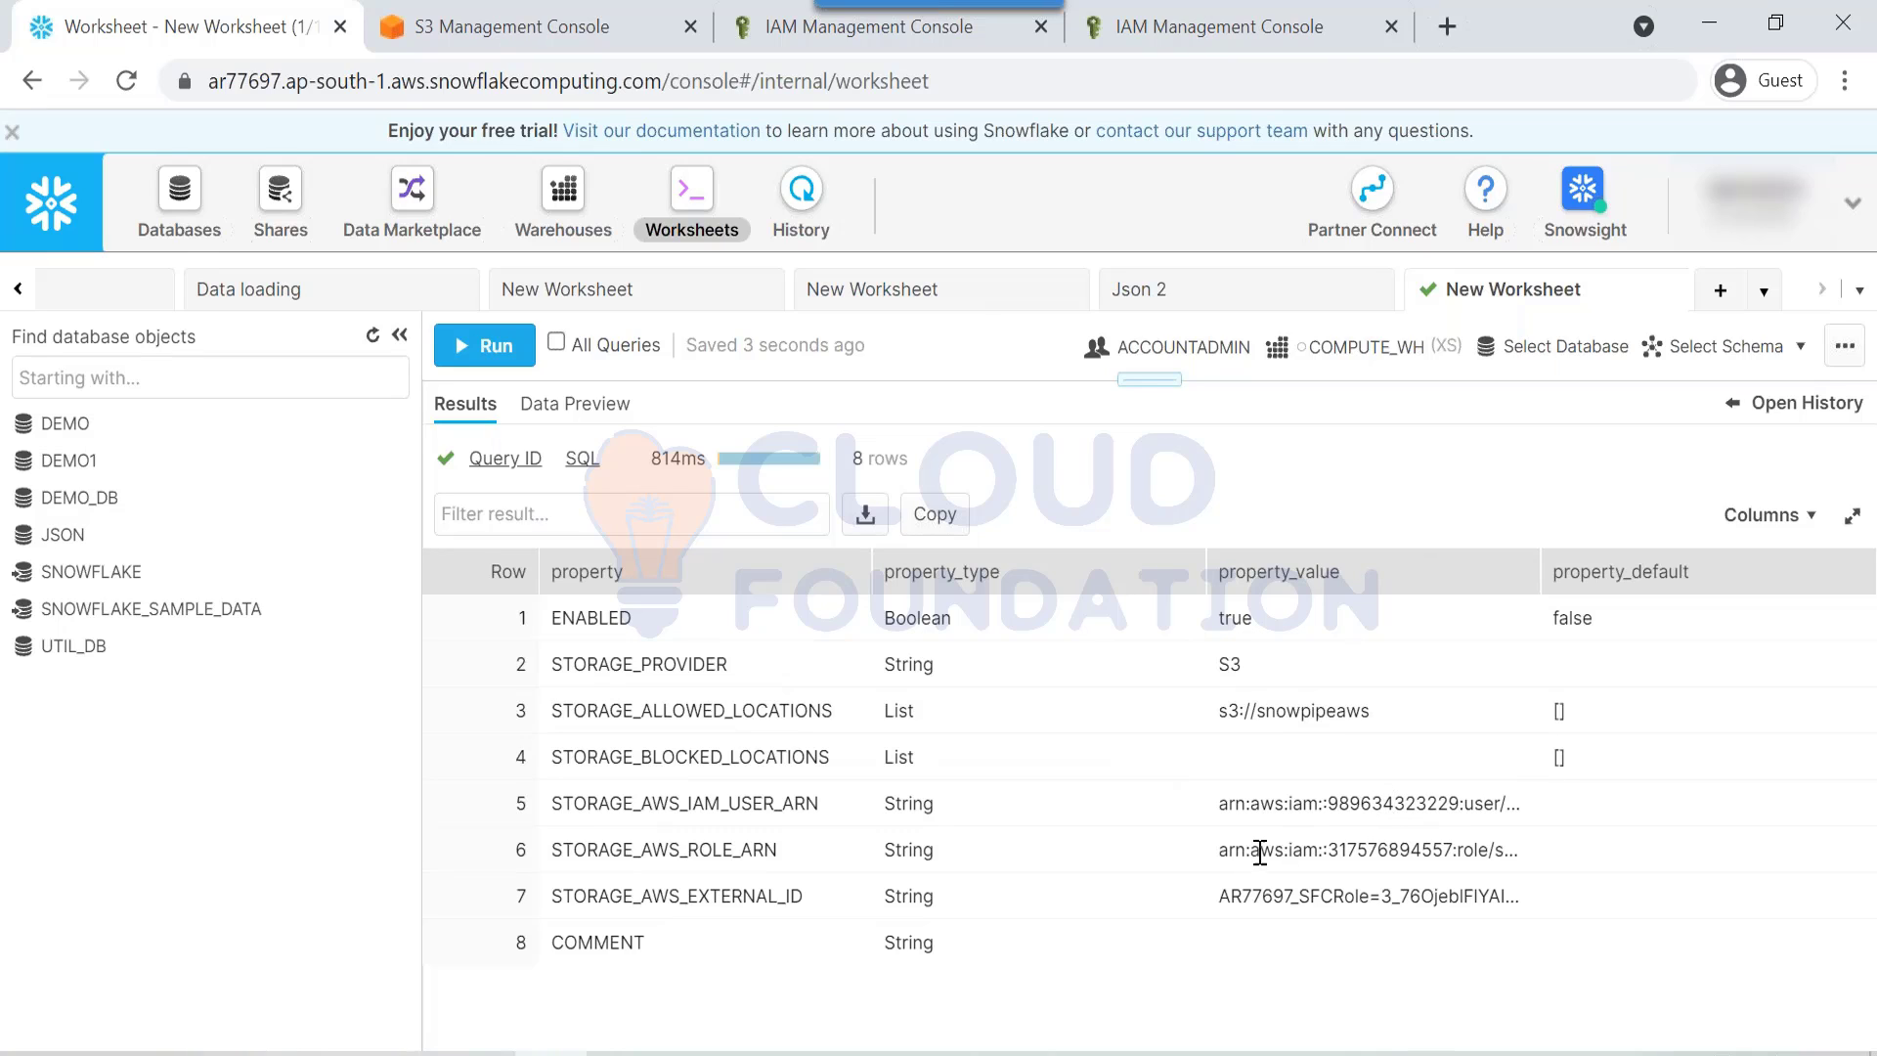
triple_click(1264, 808)
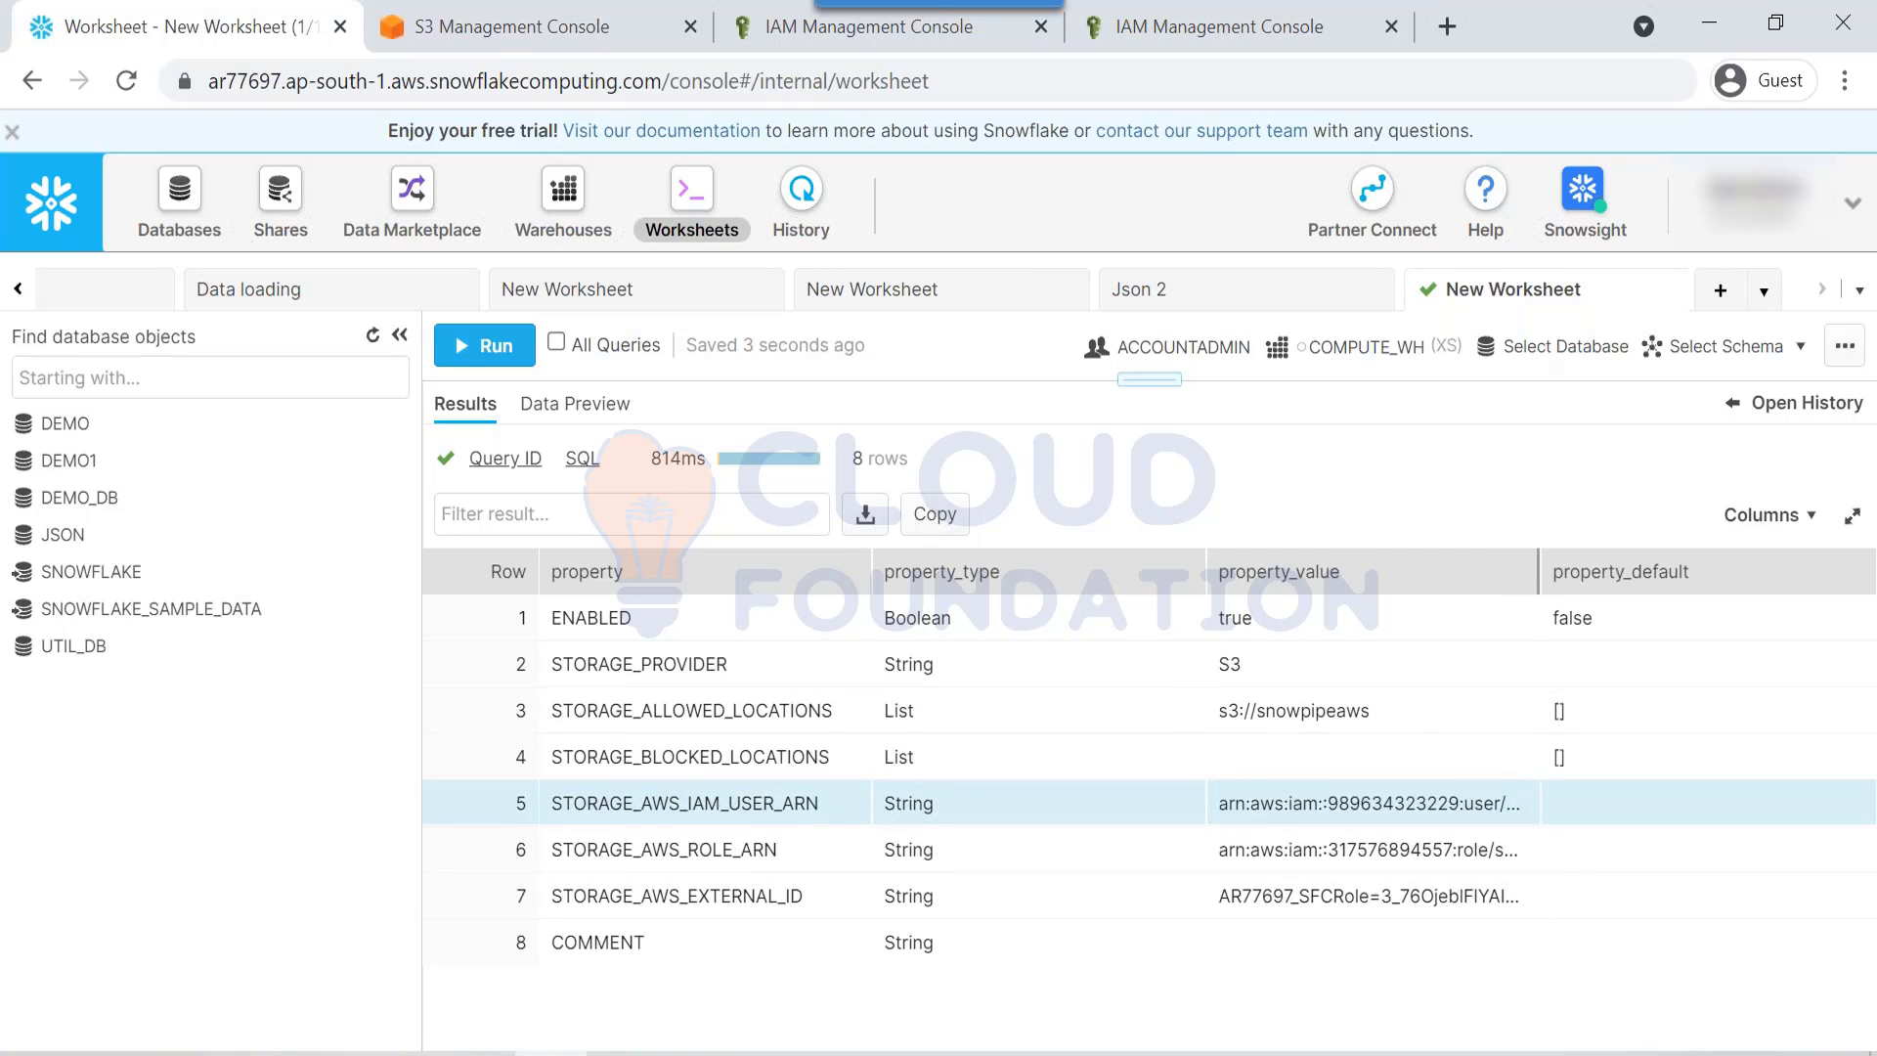
double_click(1539, 571)
triple_click(1403, 803)
key(ctrl+c)
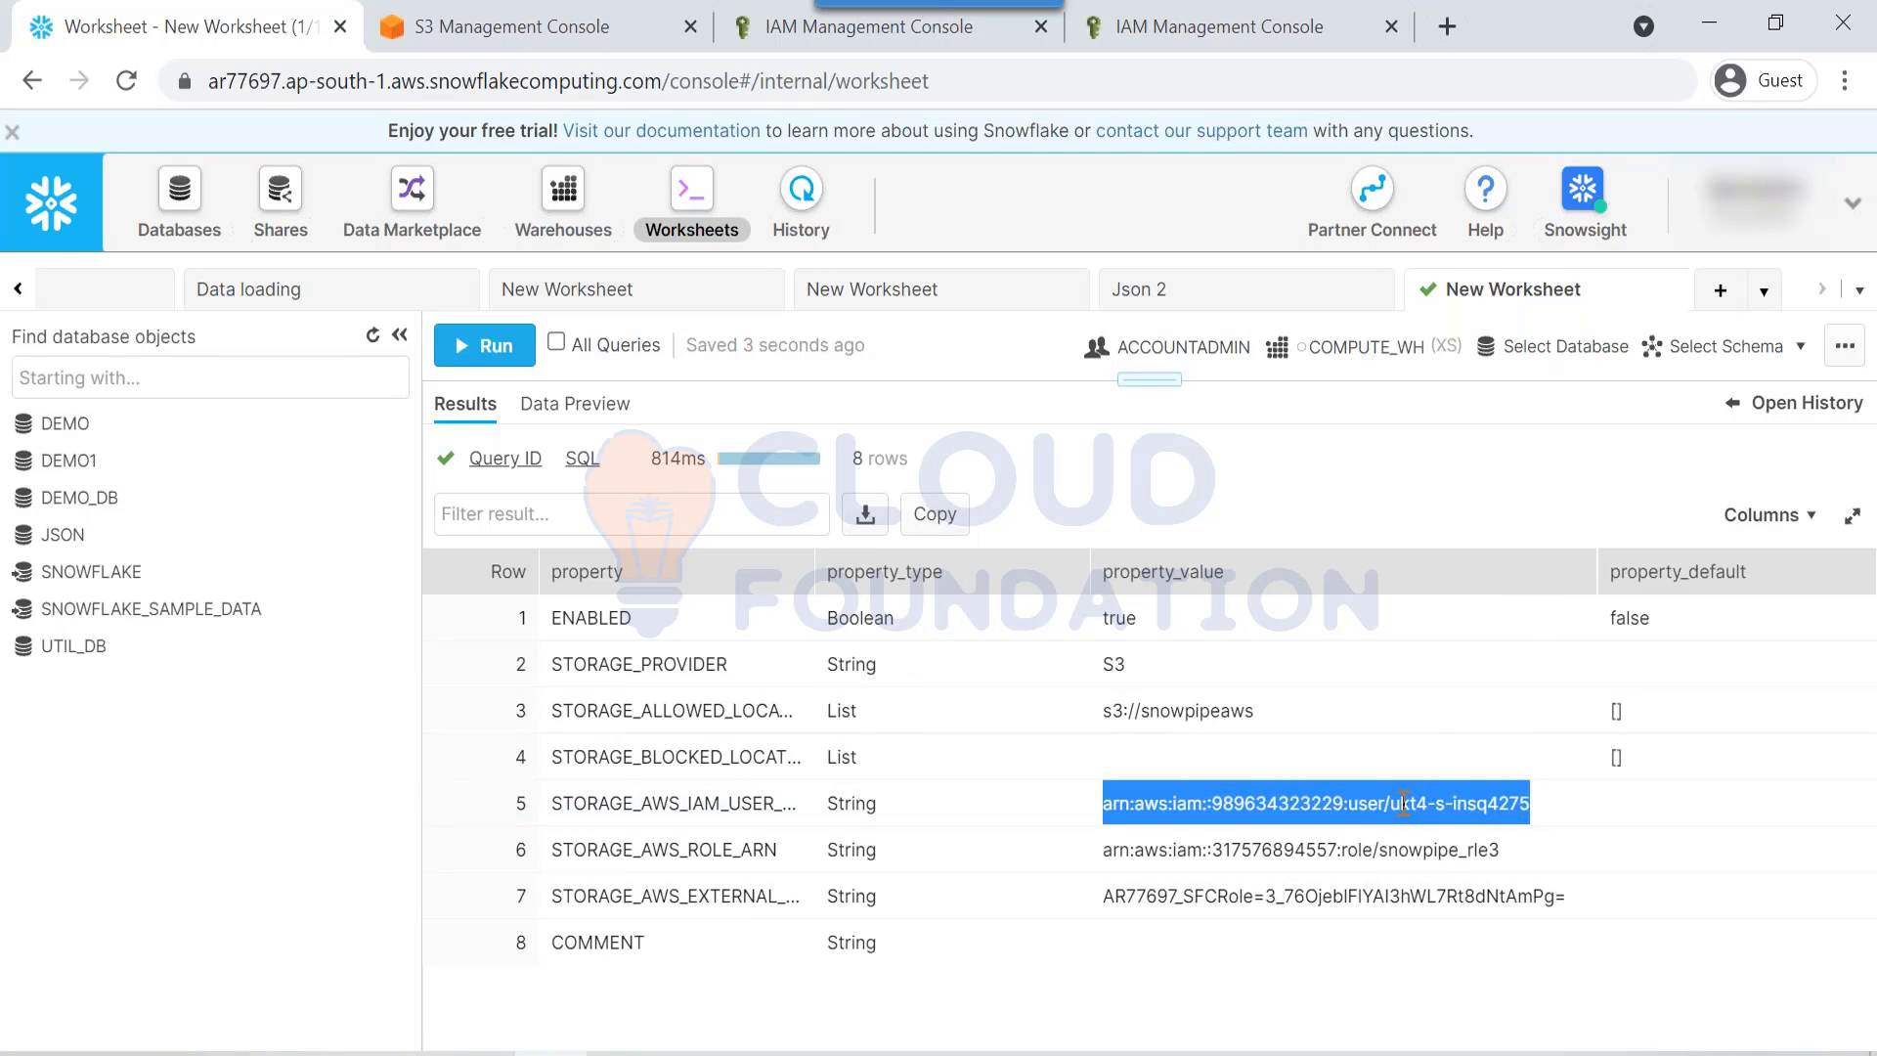
click(1168, 34)
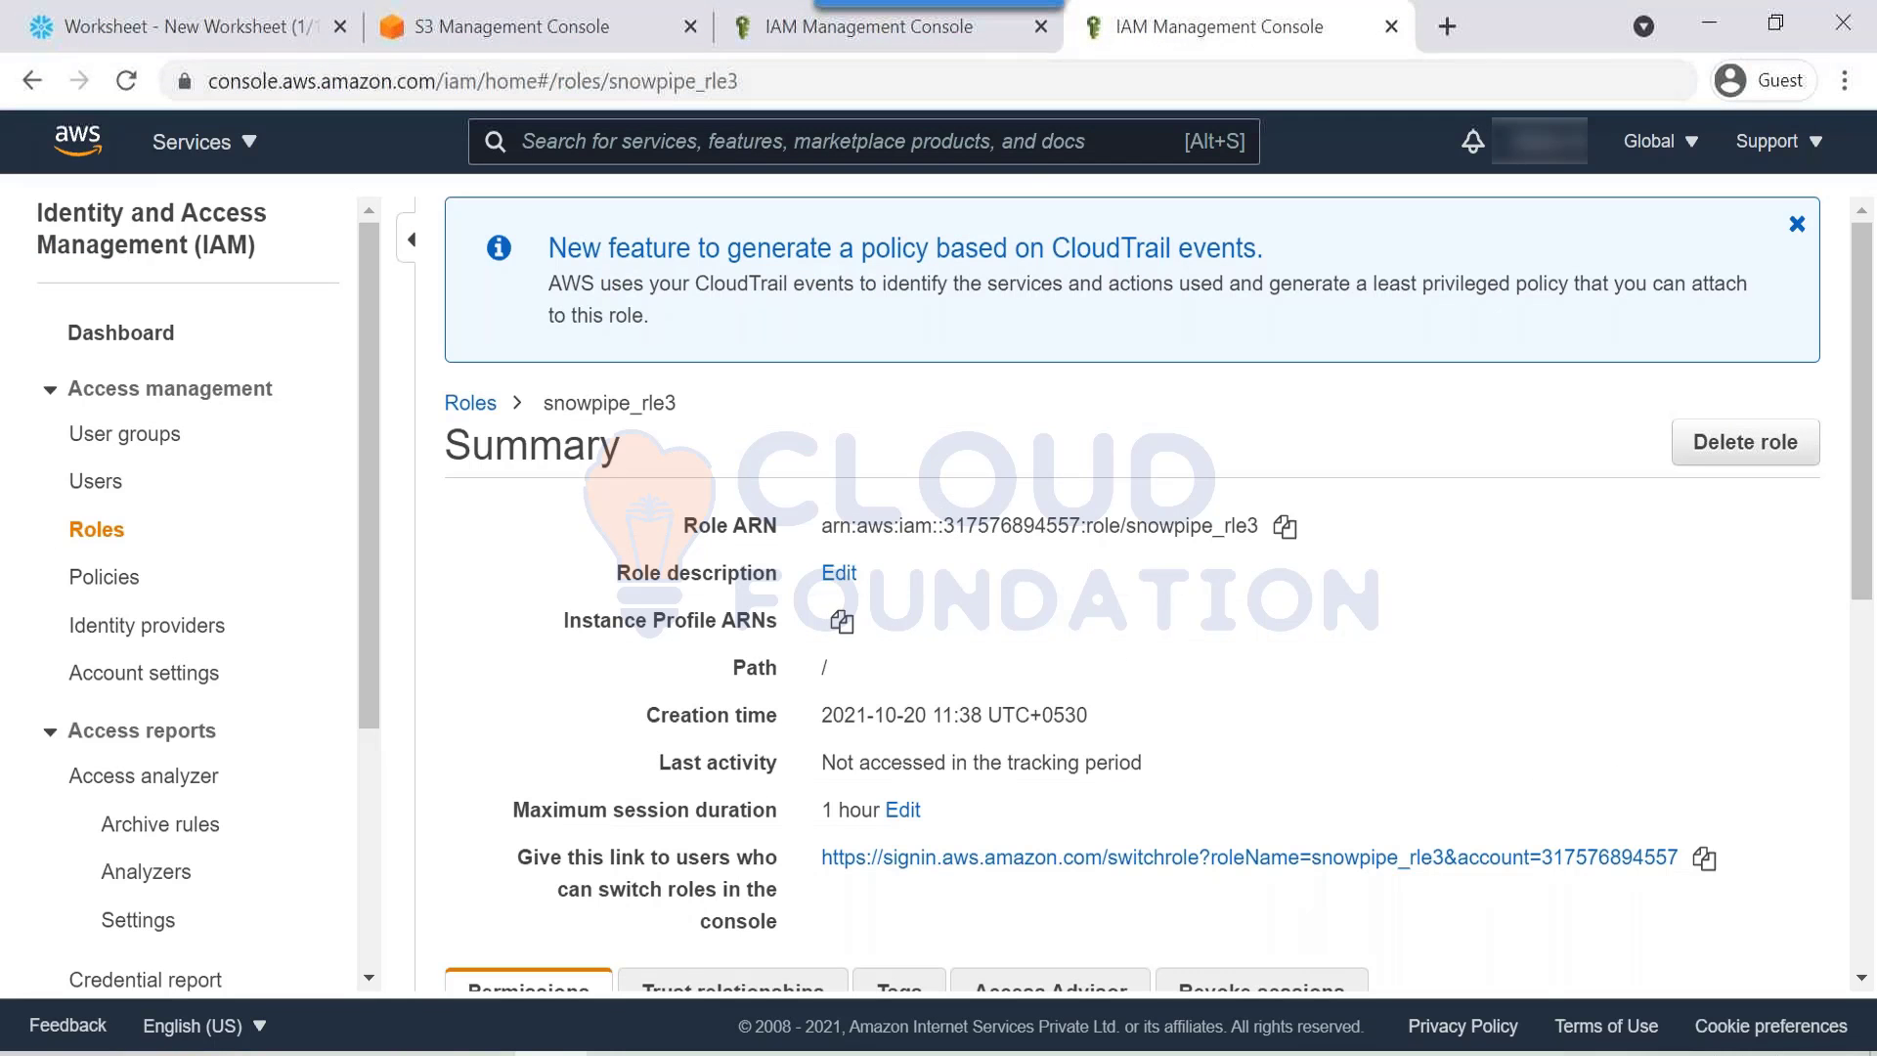
Step: Edit snowpipe_rle3's trust policy, replacing the principal with Snowflake's IAM user ARN
scroll(860, 581, down, 6)
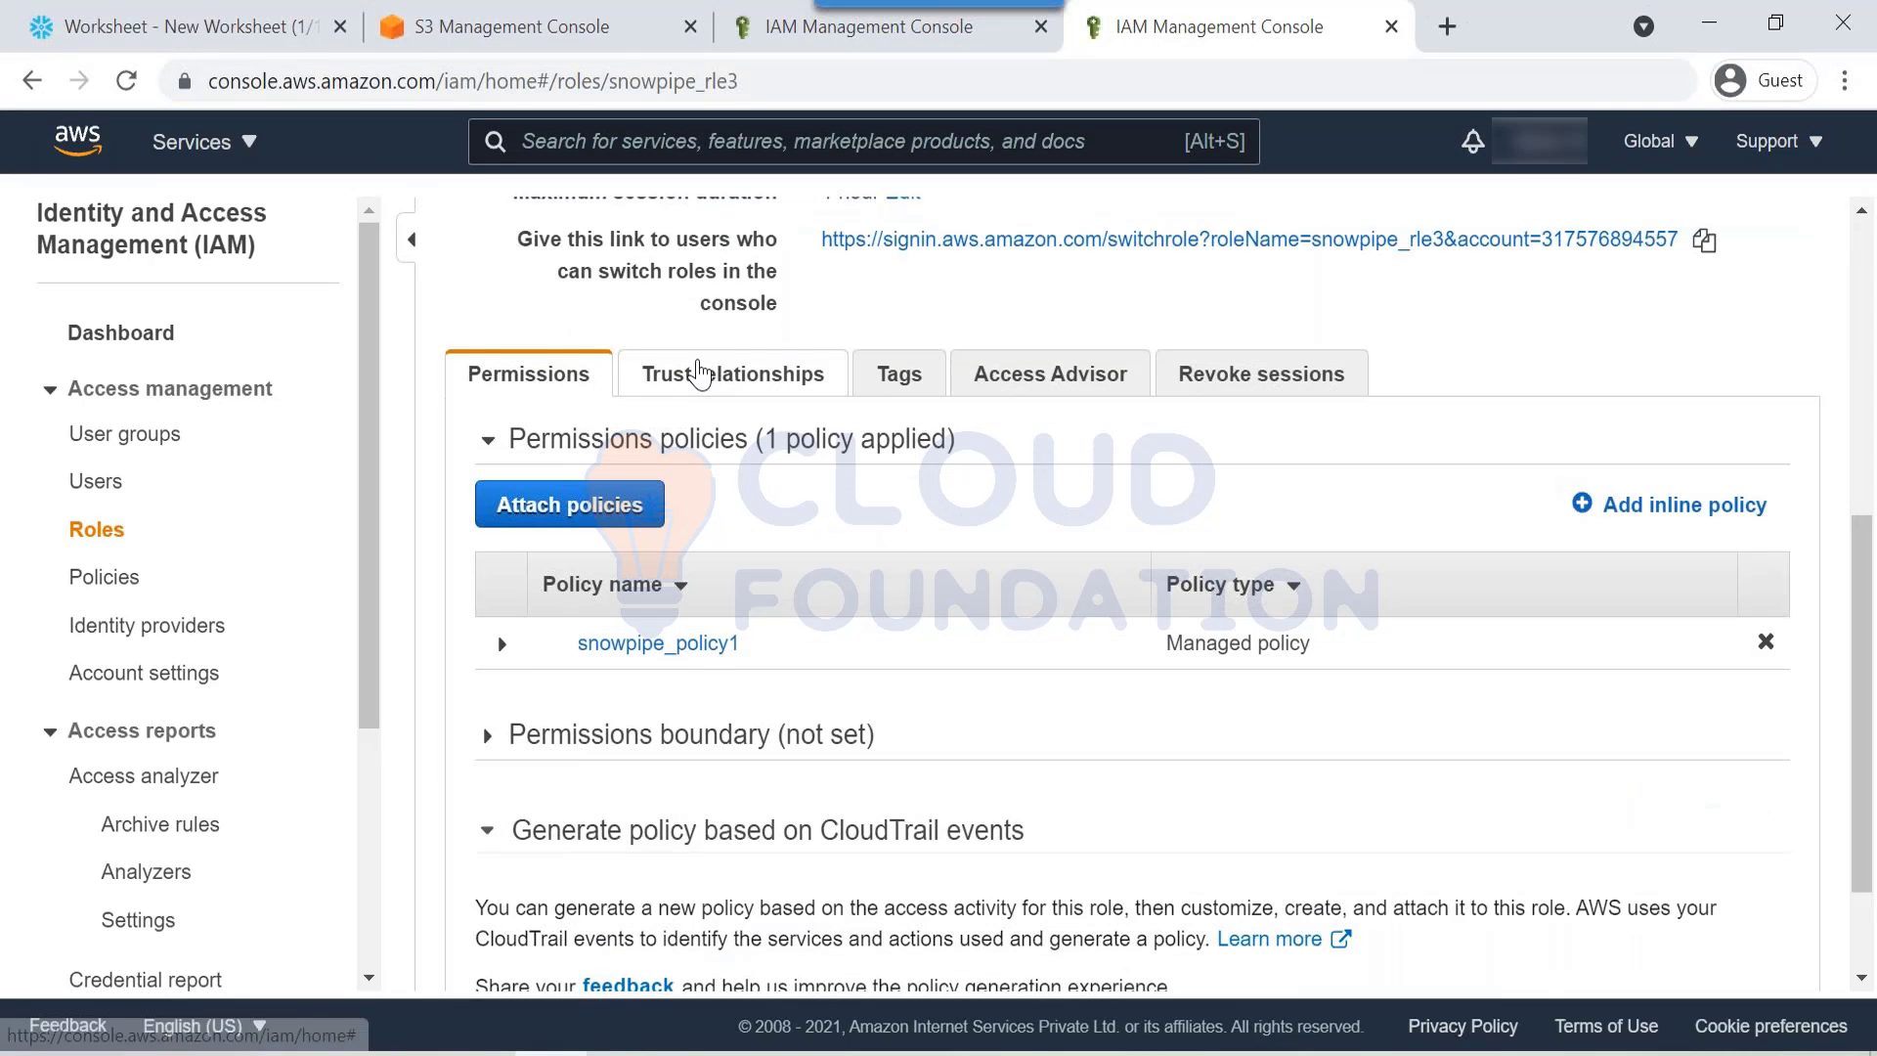
click(704, 372)
scroll(624, 640, down, 5)
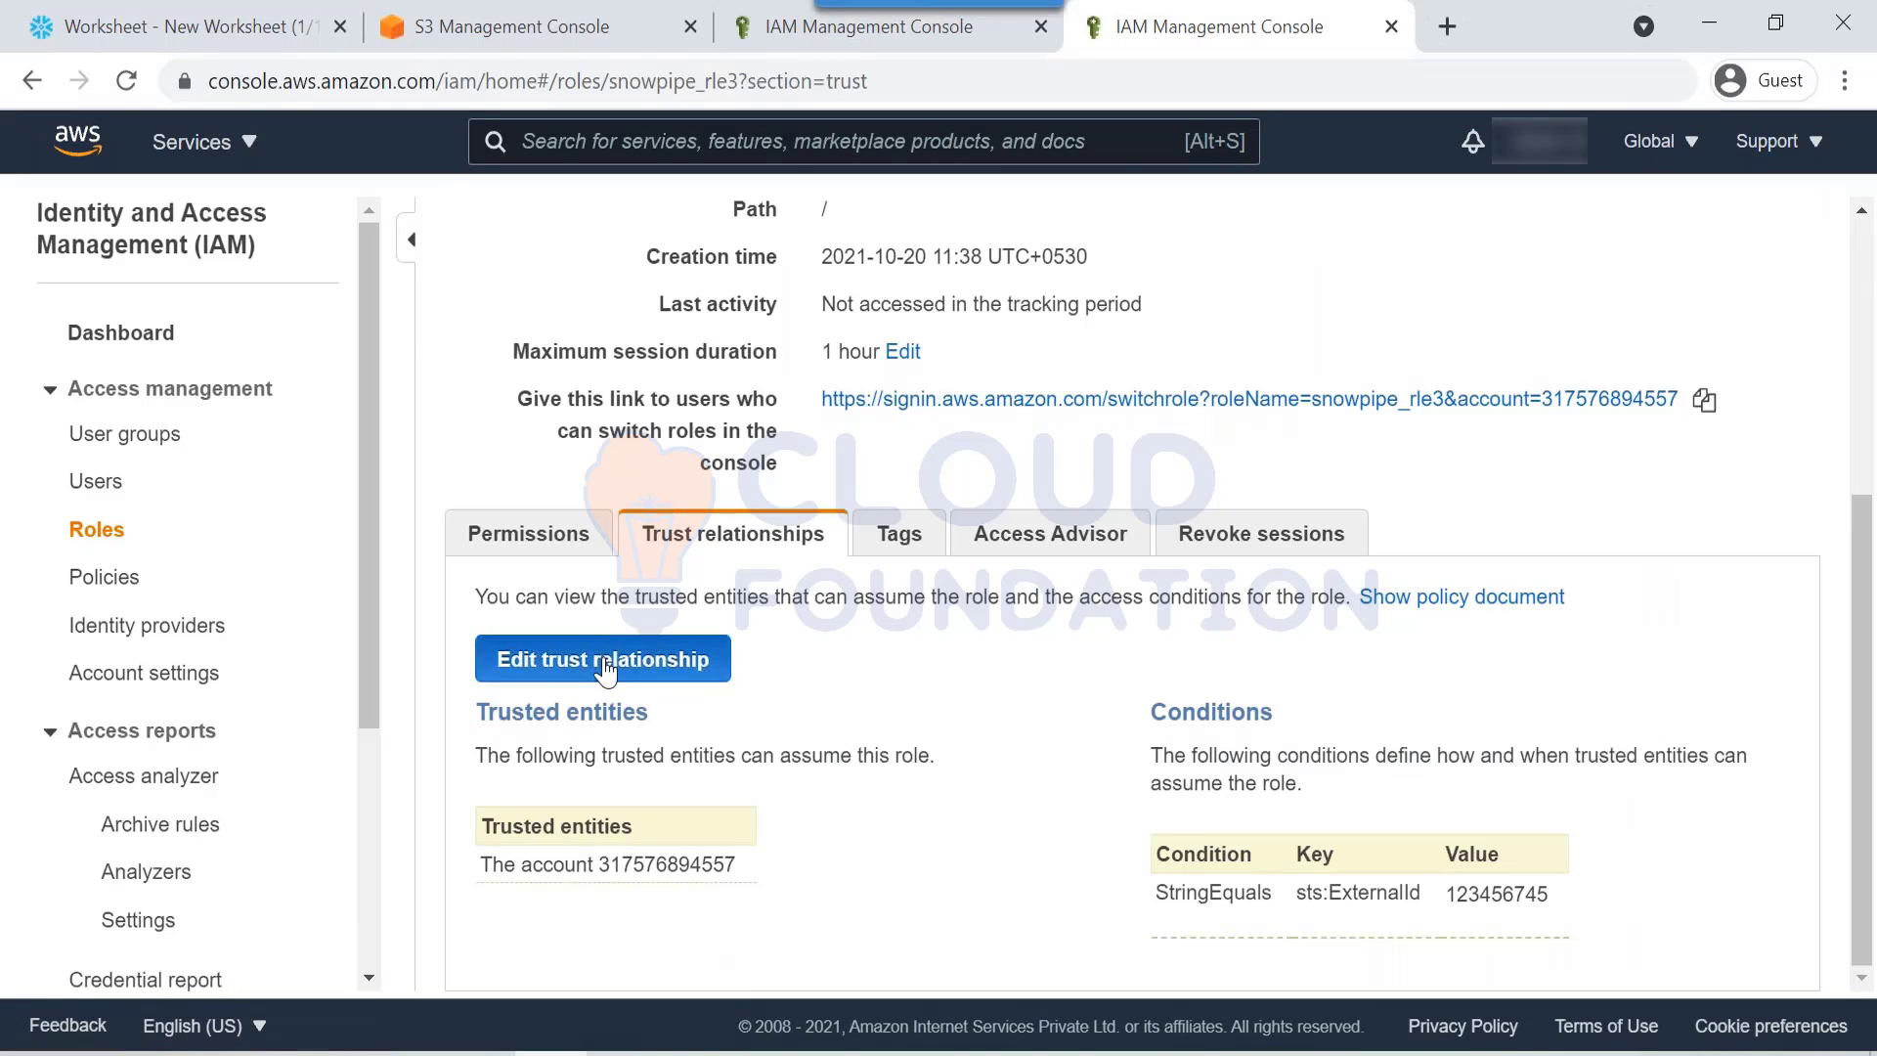
click(624, 646)
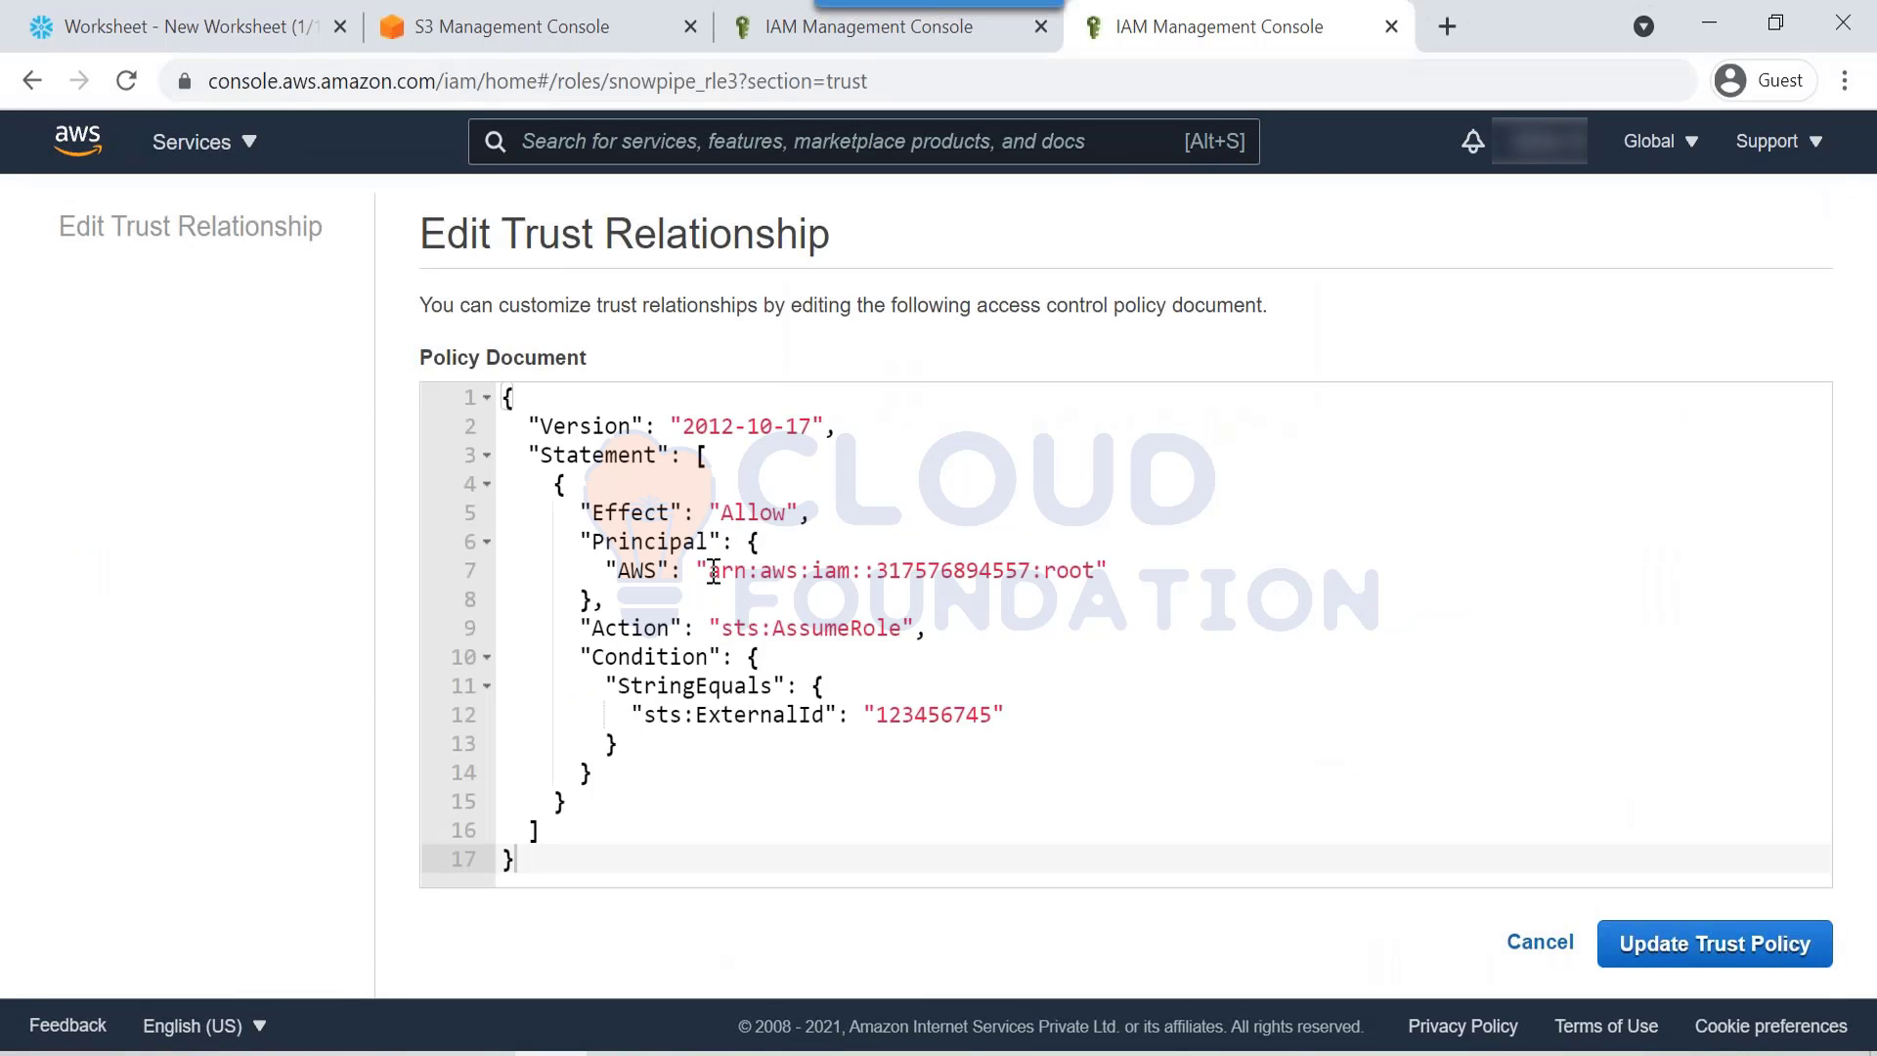
drag(708, 570, 1092, 570)
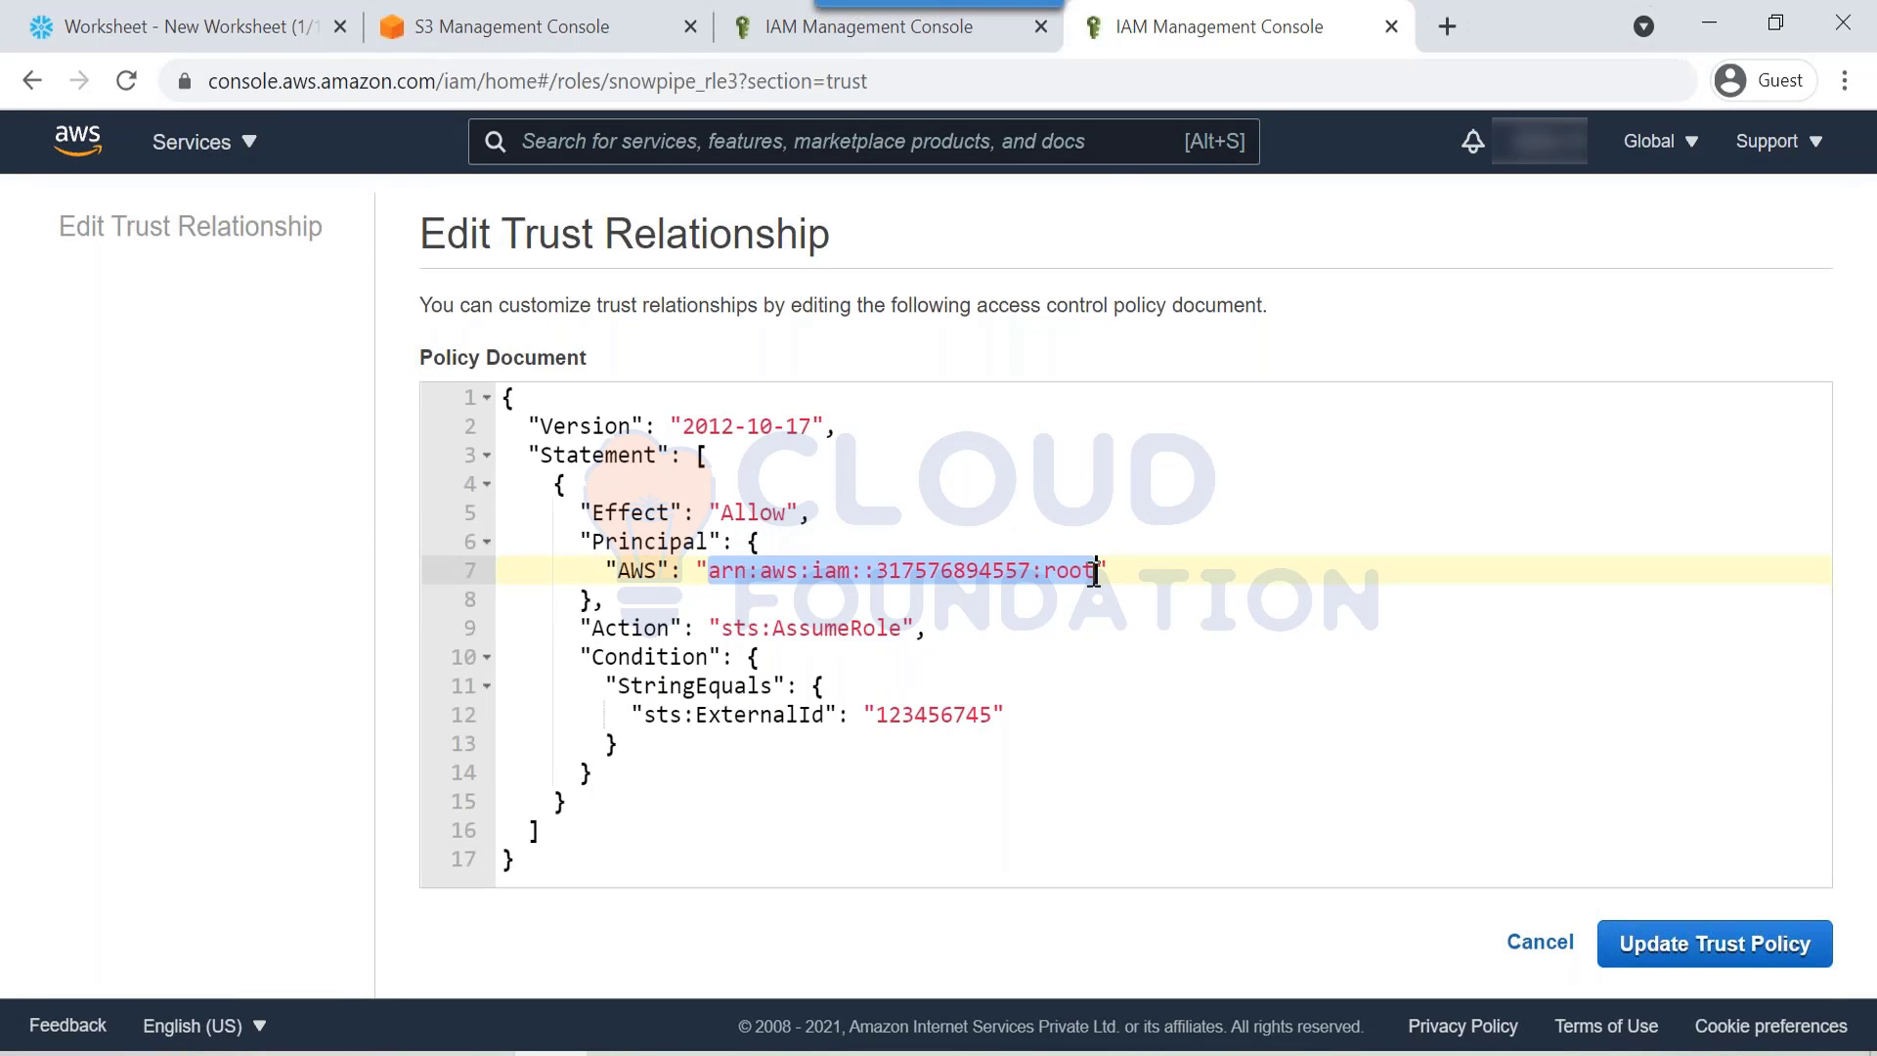
key(ctrl+v)
key(BackSpace)
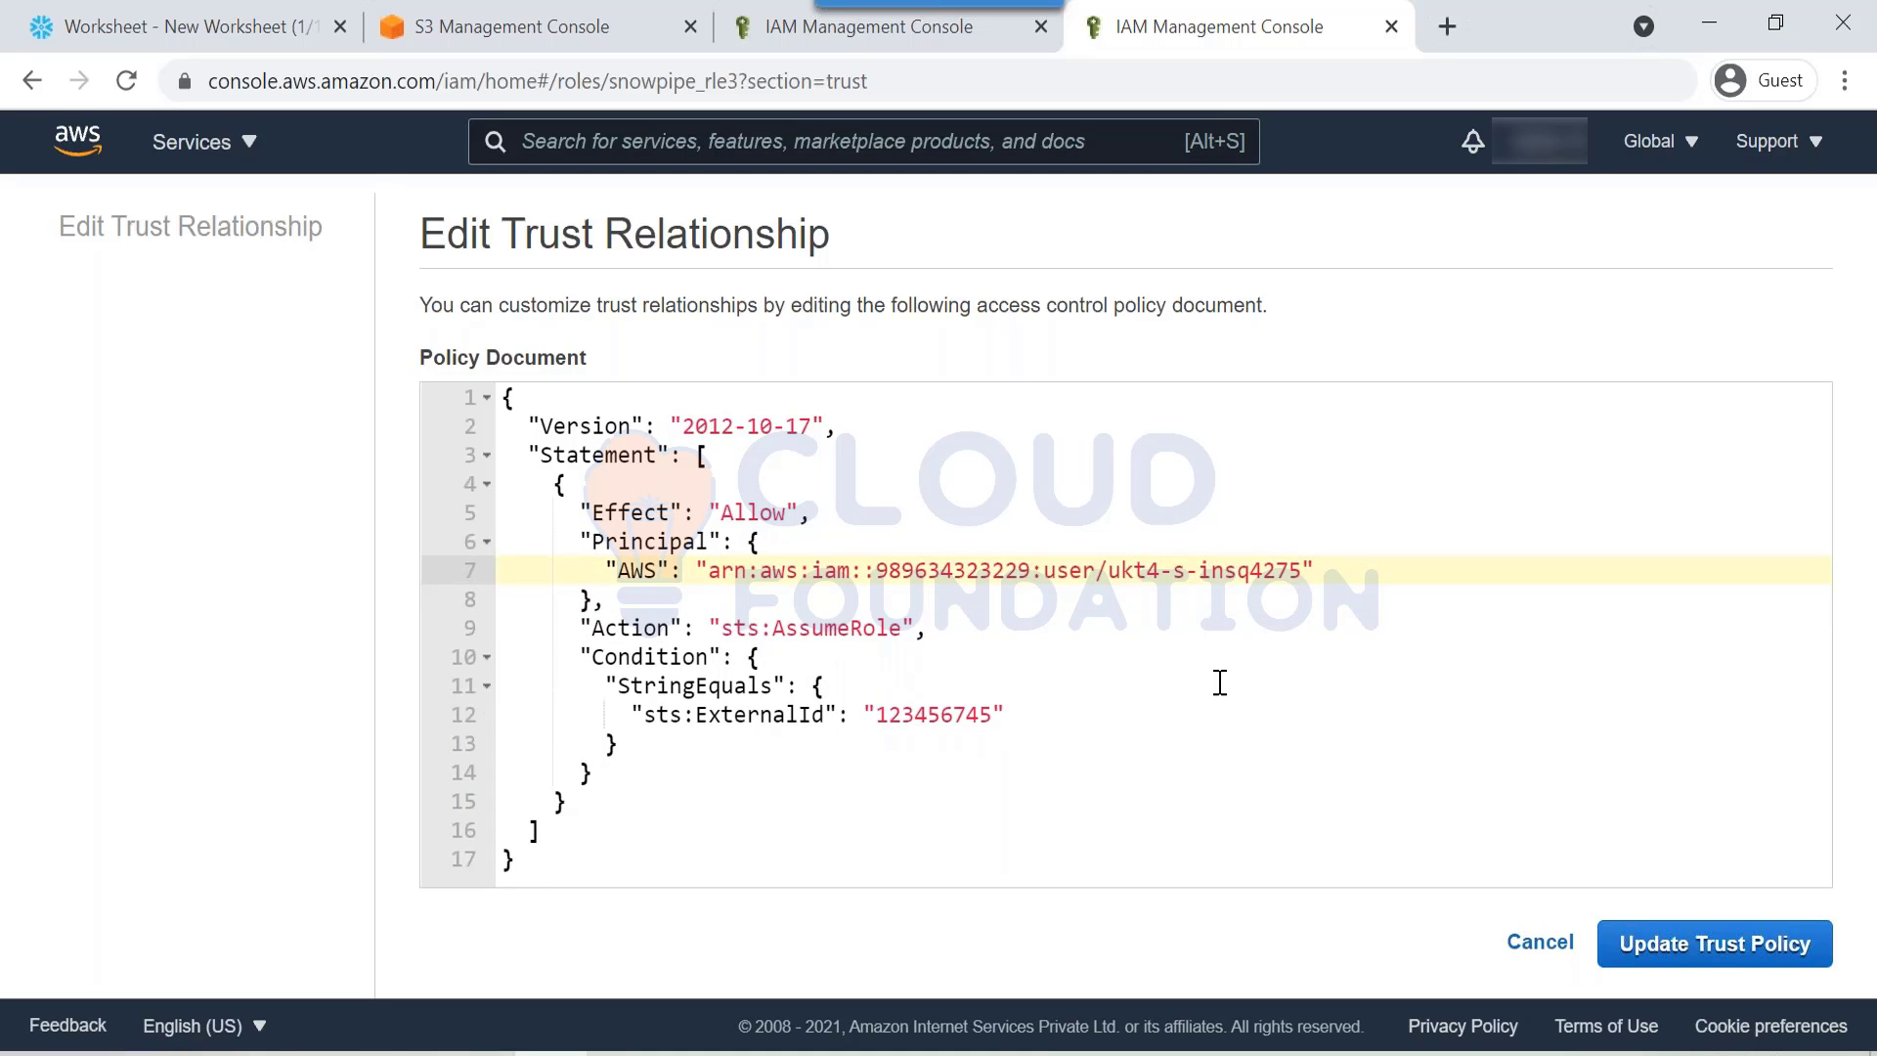
Step: Replace ExternalId 123456745 with the integration's external ID and update the trust policy
click(265, 37)
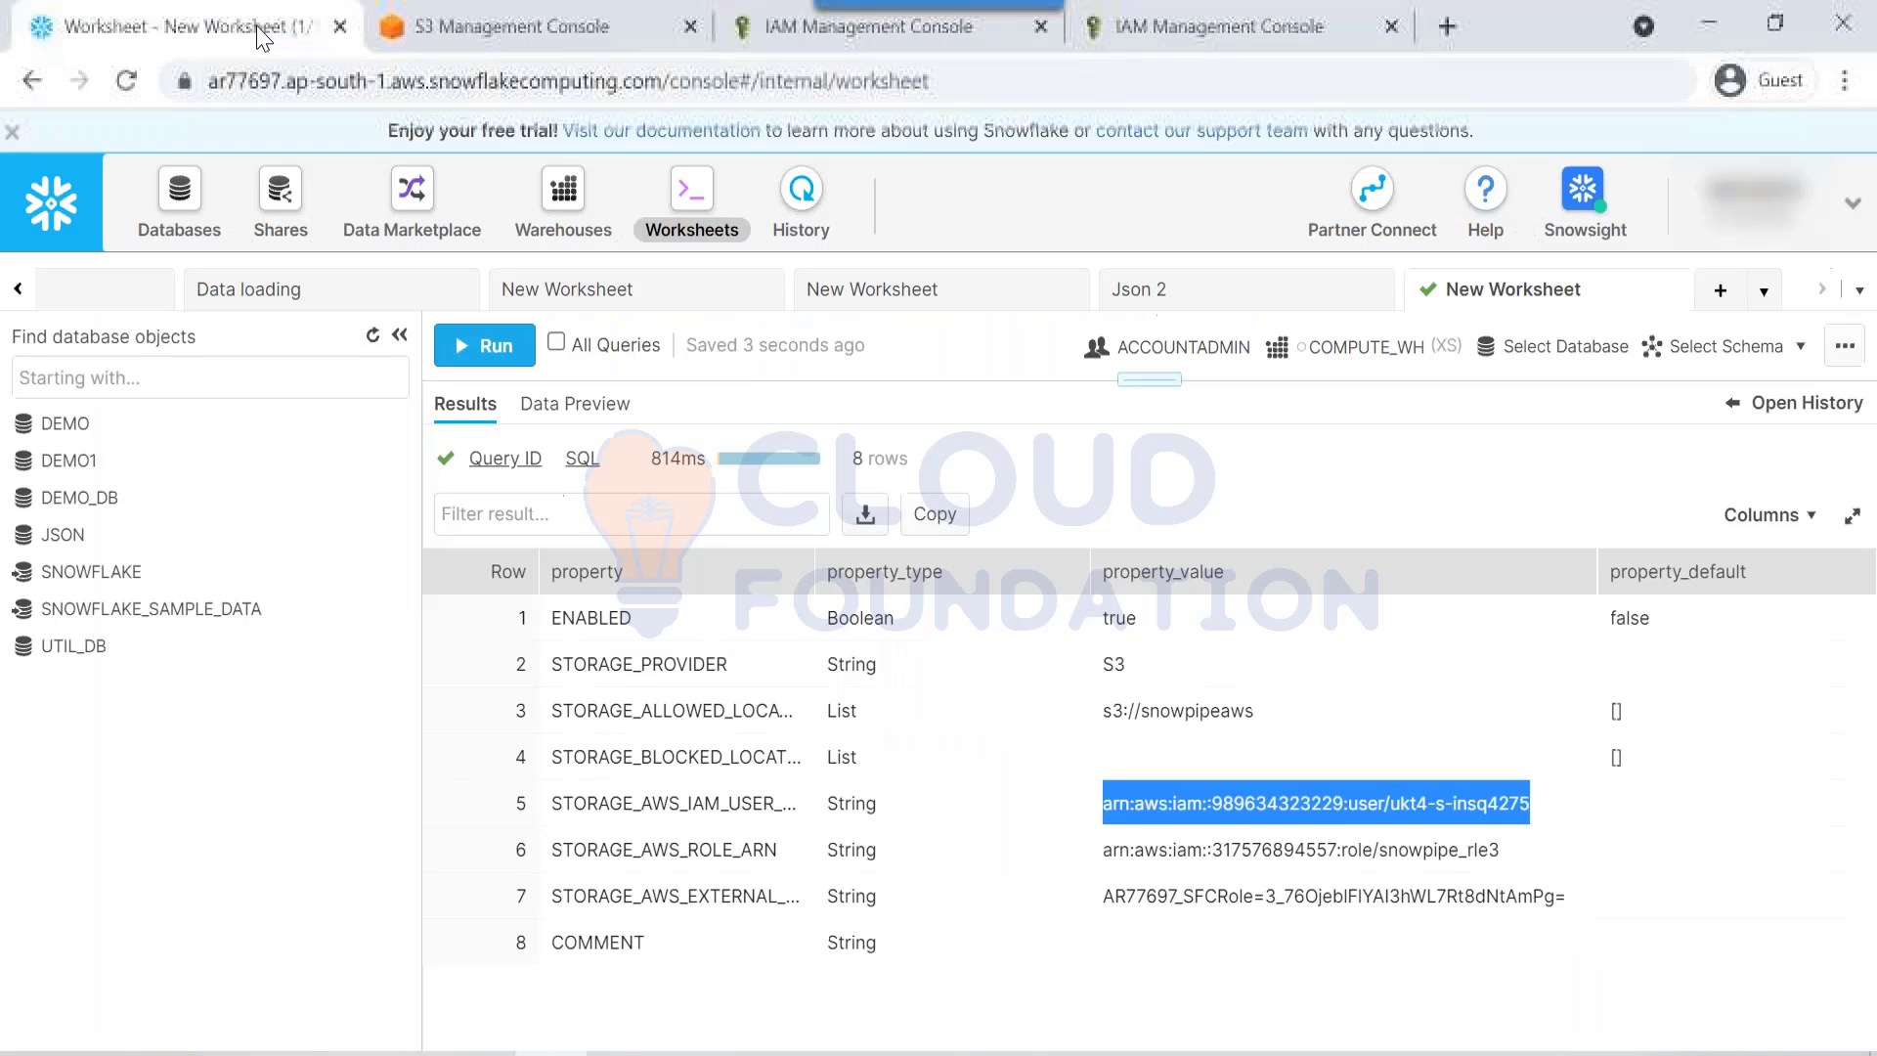
click(1157, 899)
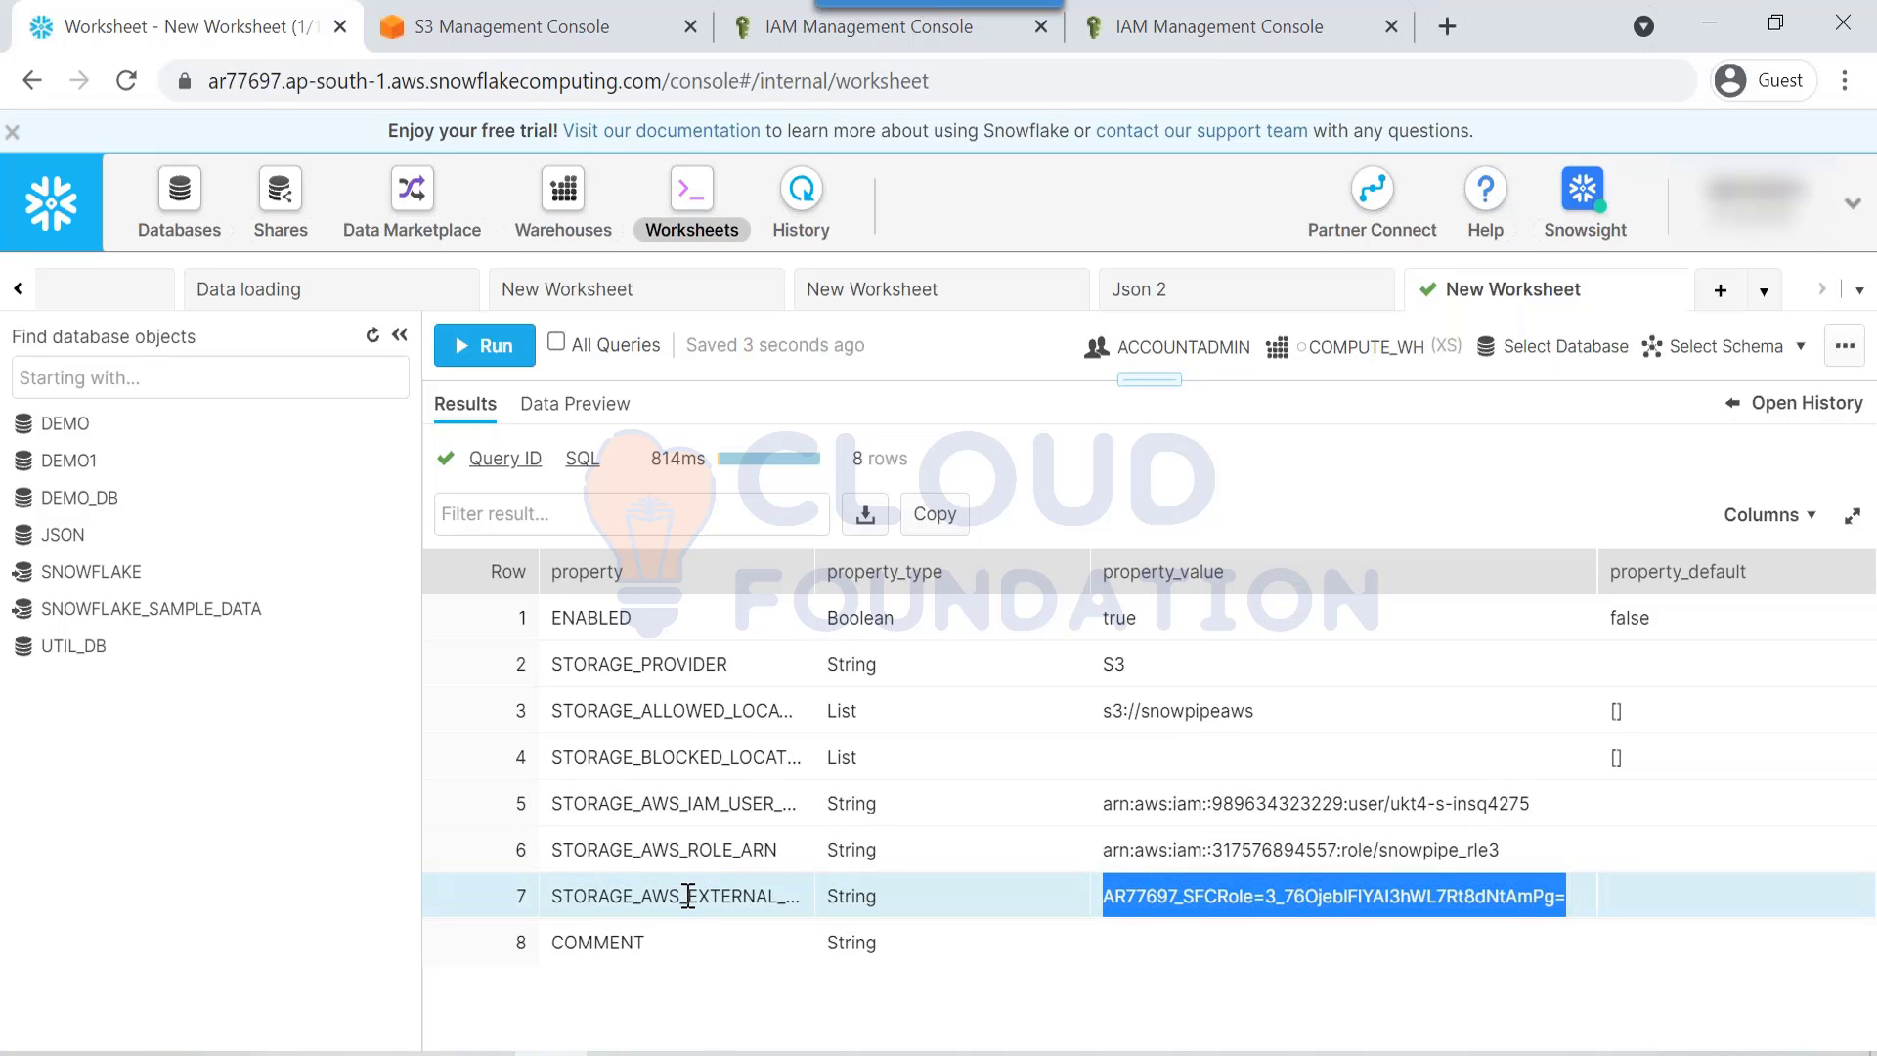
click(1139, 35)
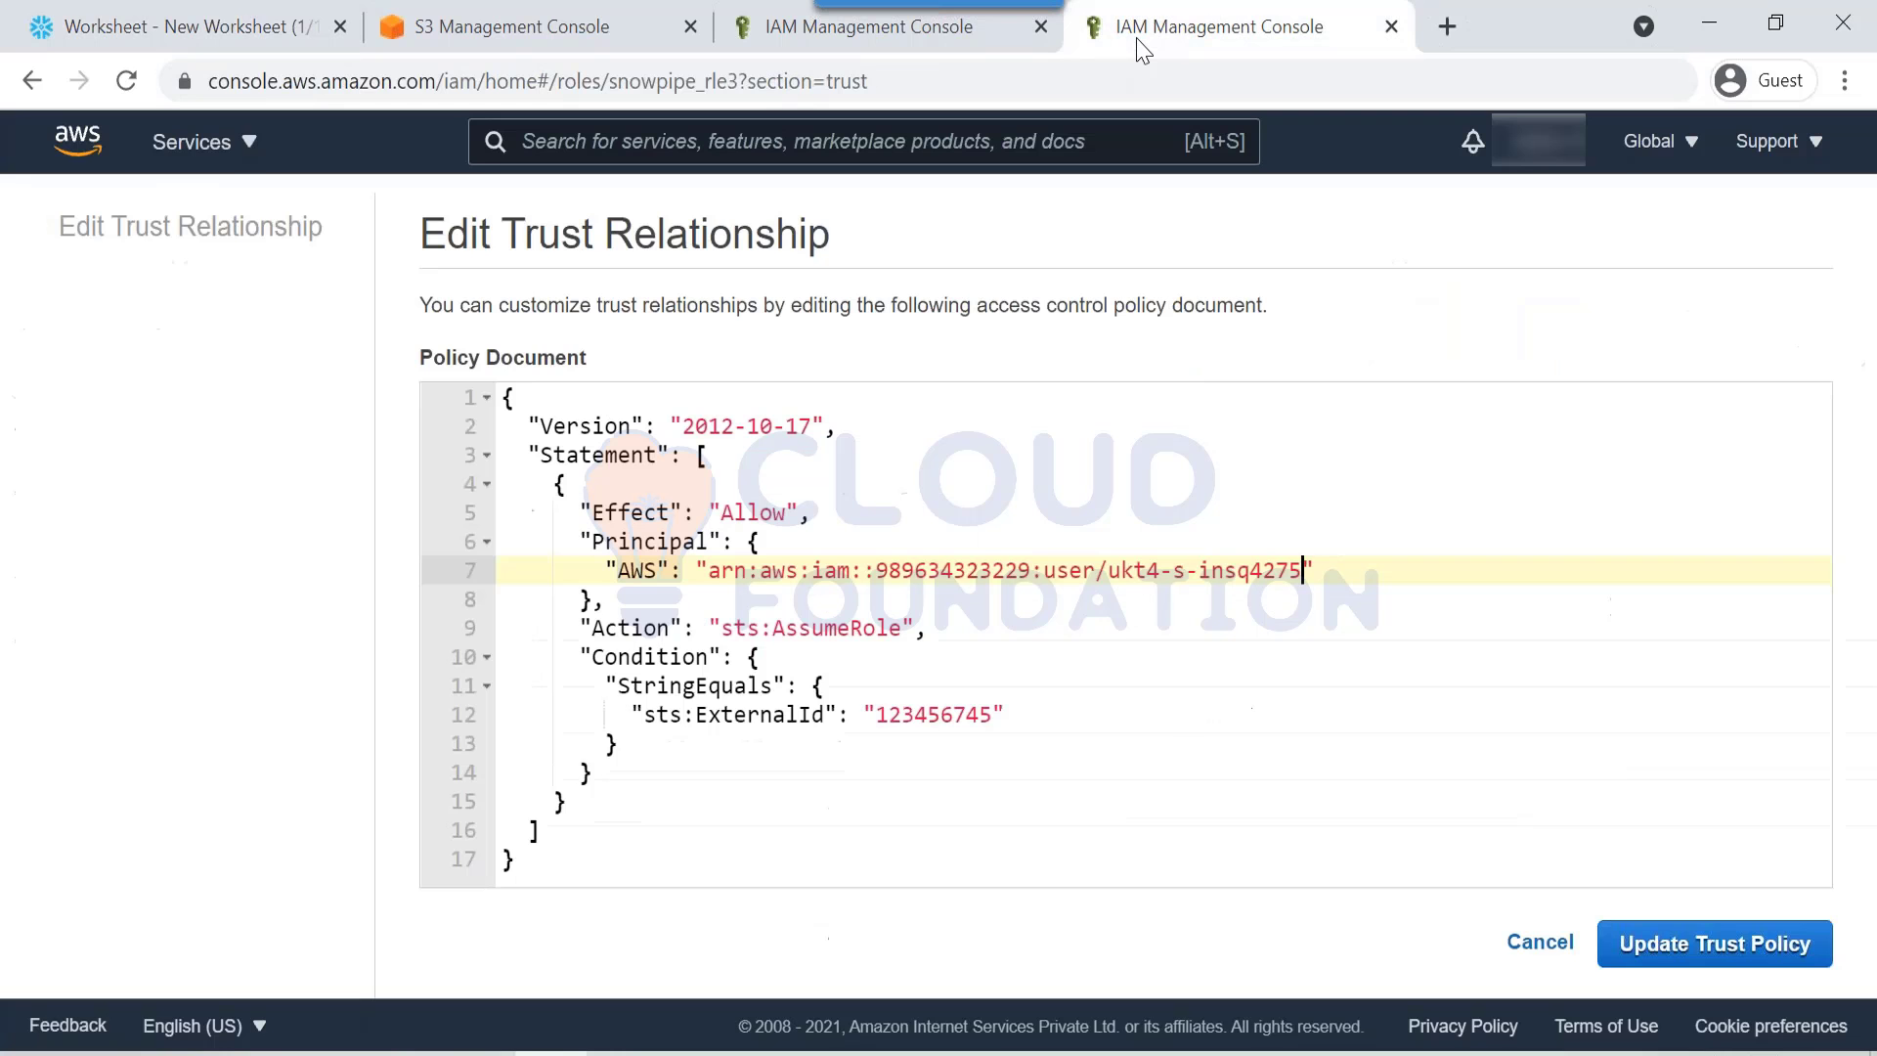
double_click(929, 714)
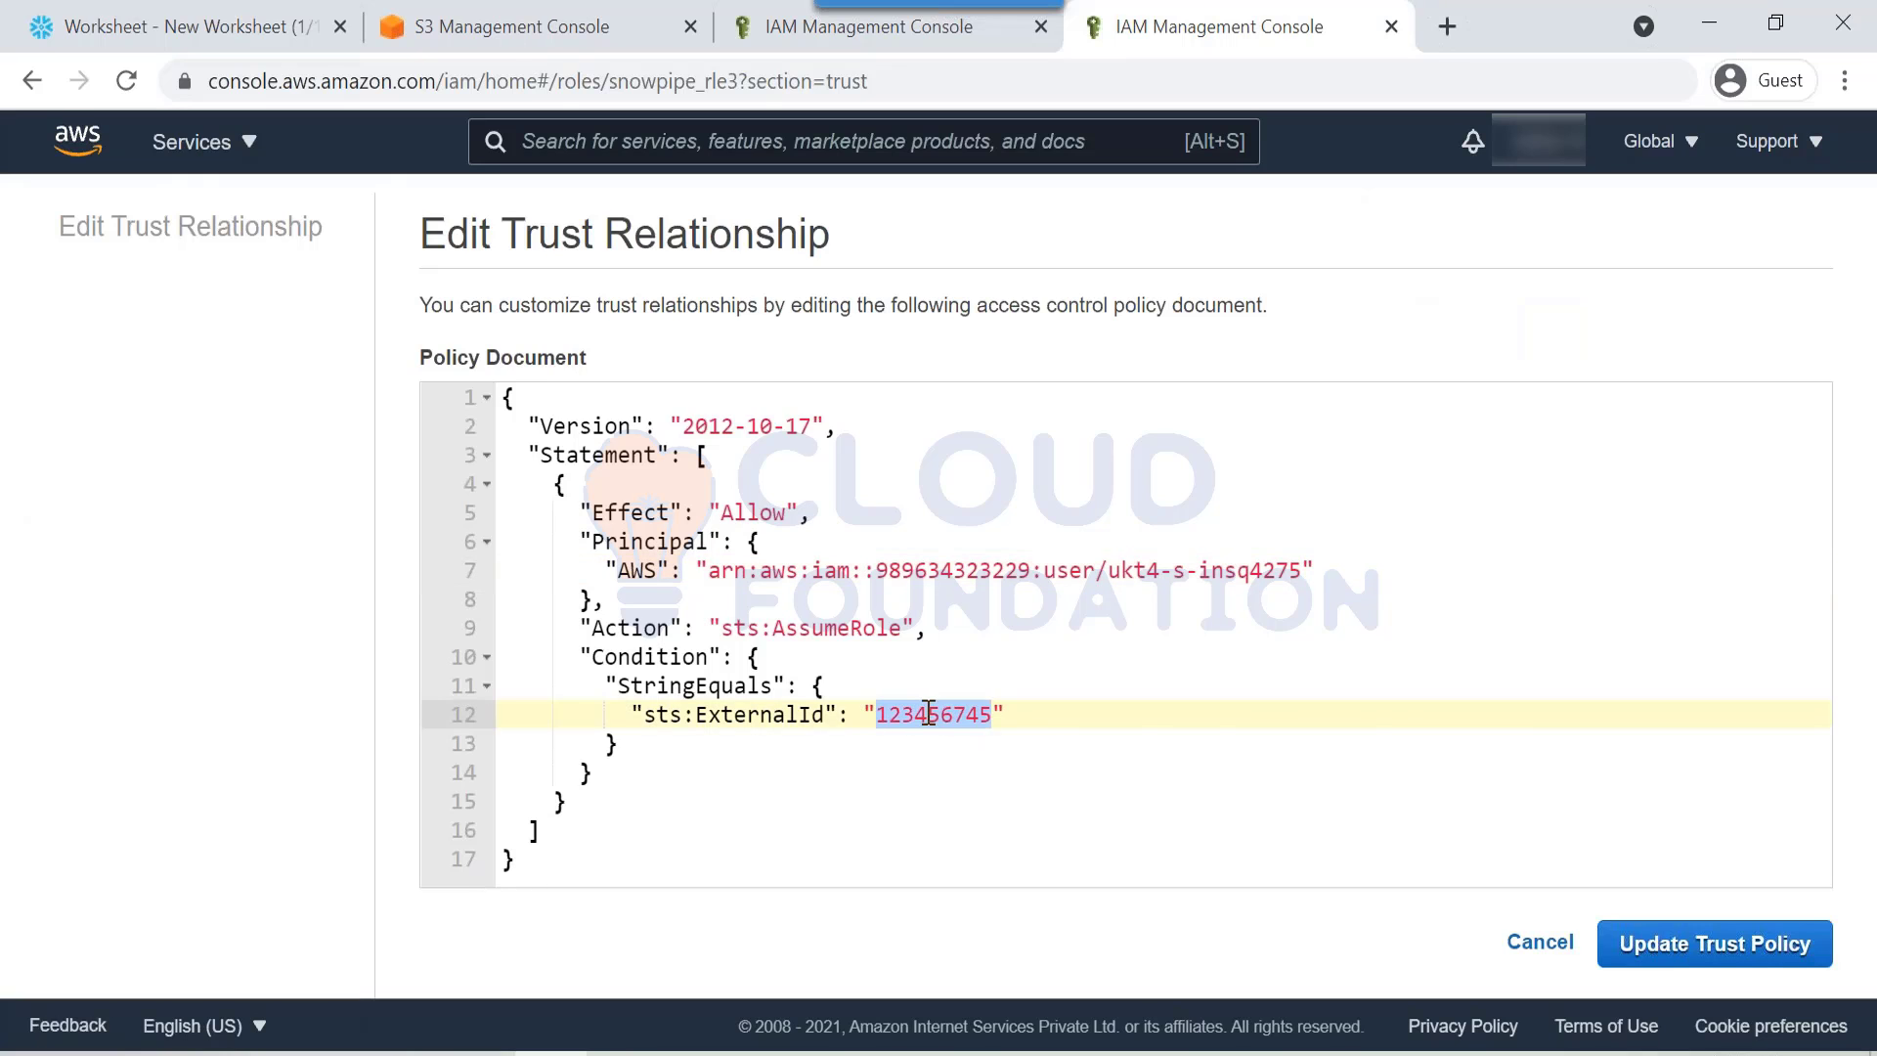
text(AR77697_SFCRole=3_76OjeblFlYAI3hWL7Rt8dNtAmPg=)
key(BackSpace)
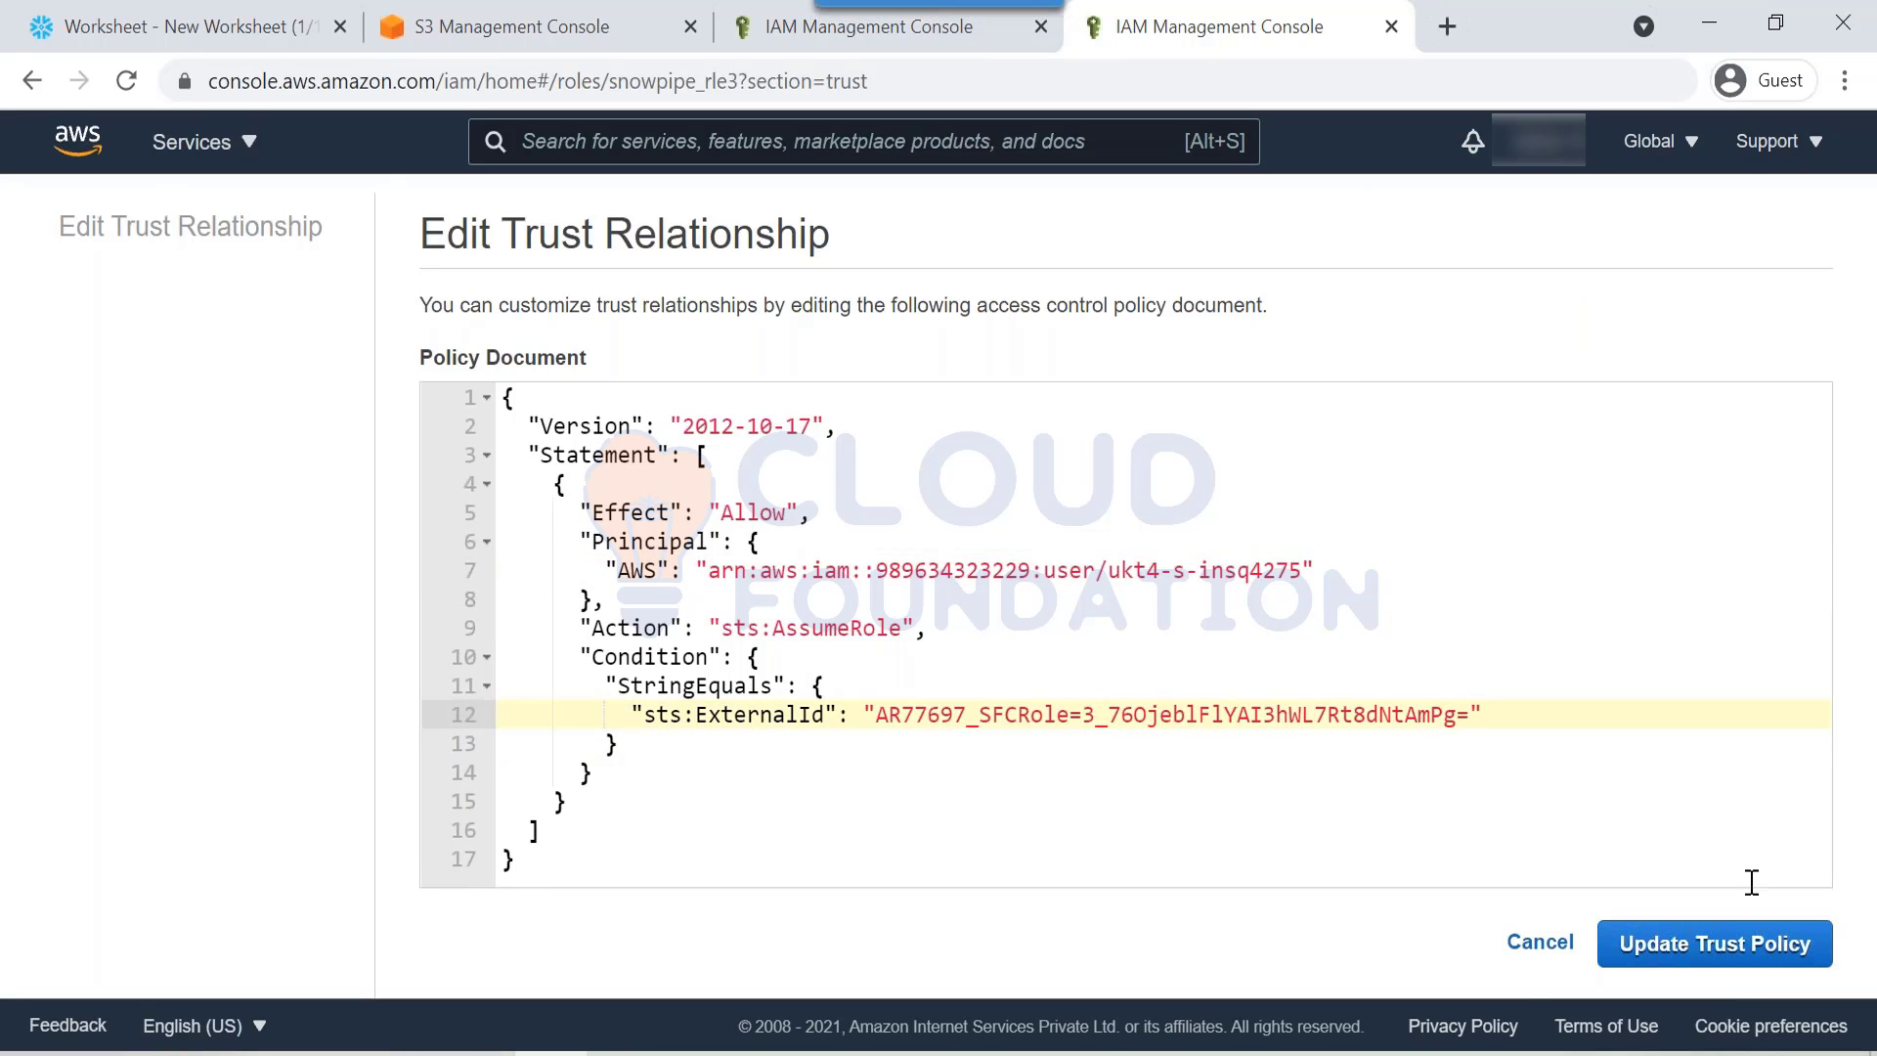
click(1730, 943)
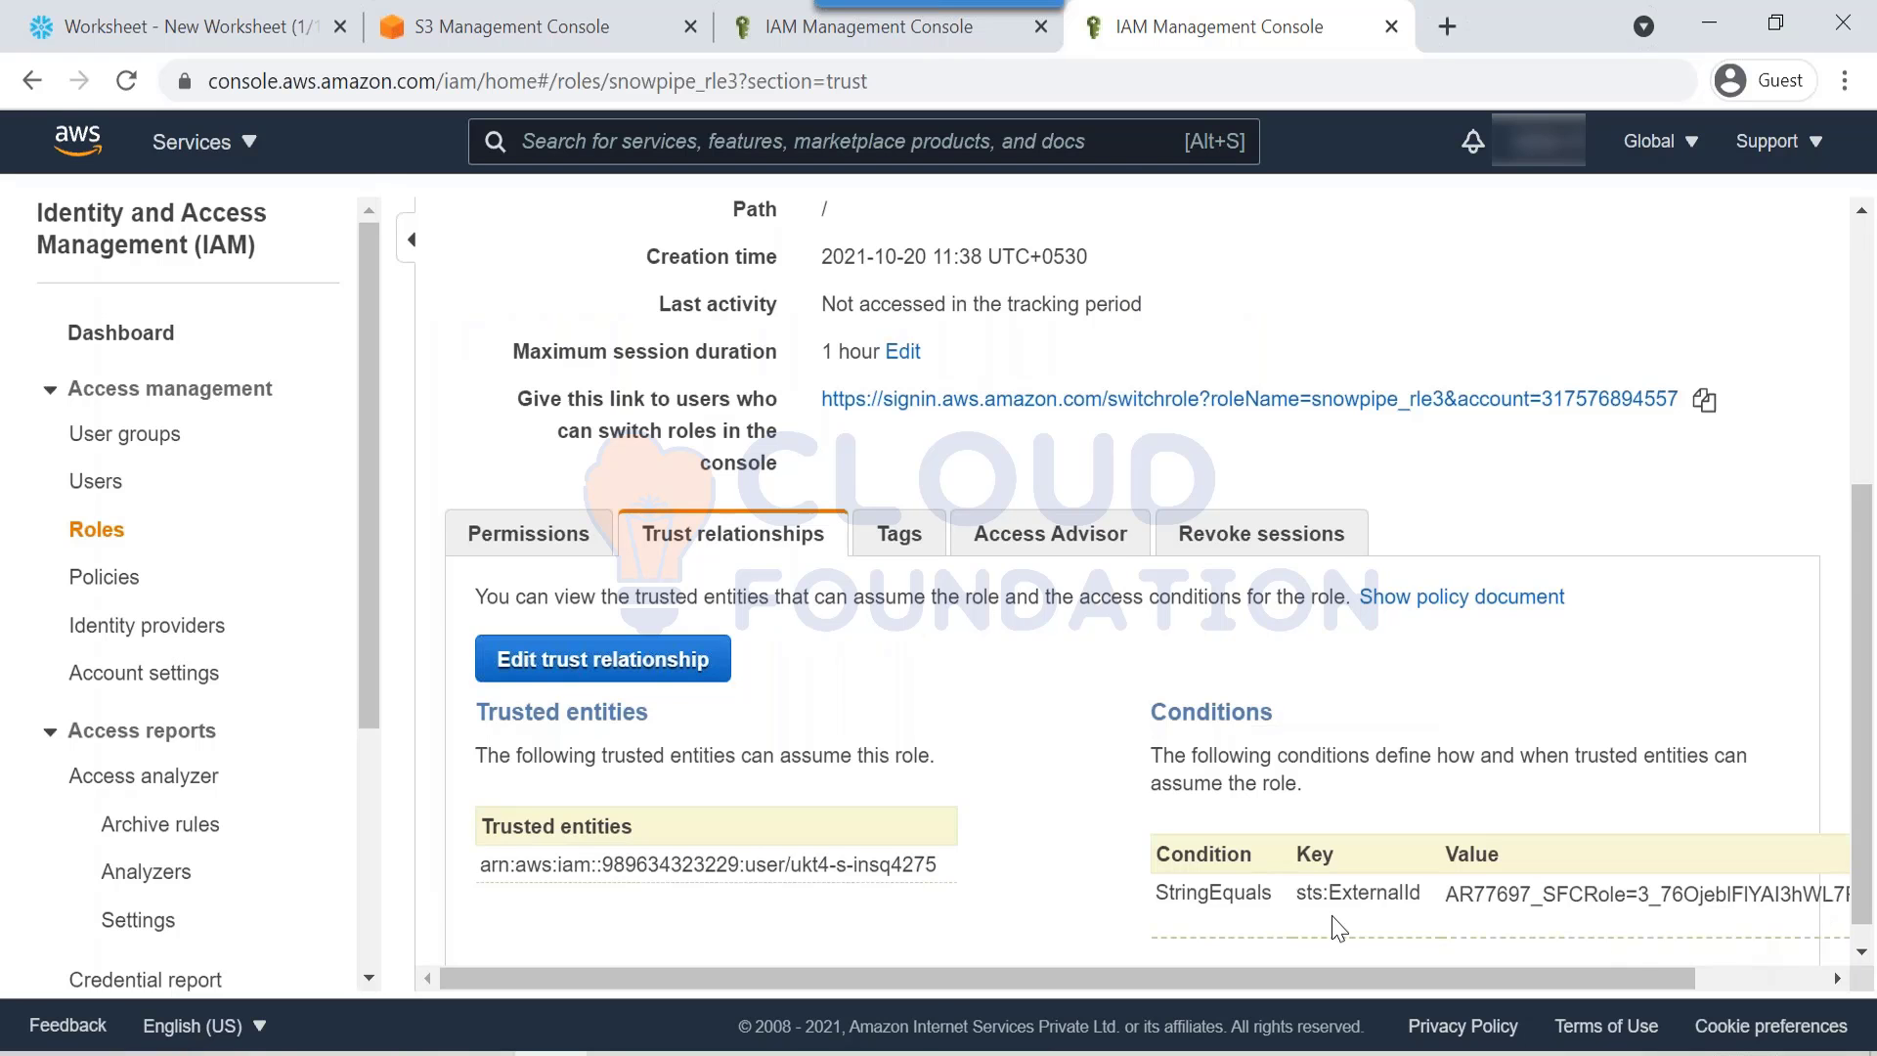
scroll(1338, 928, up, 5)
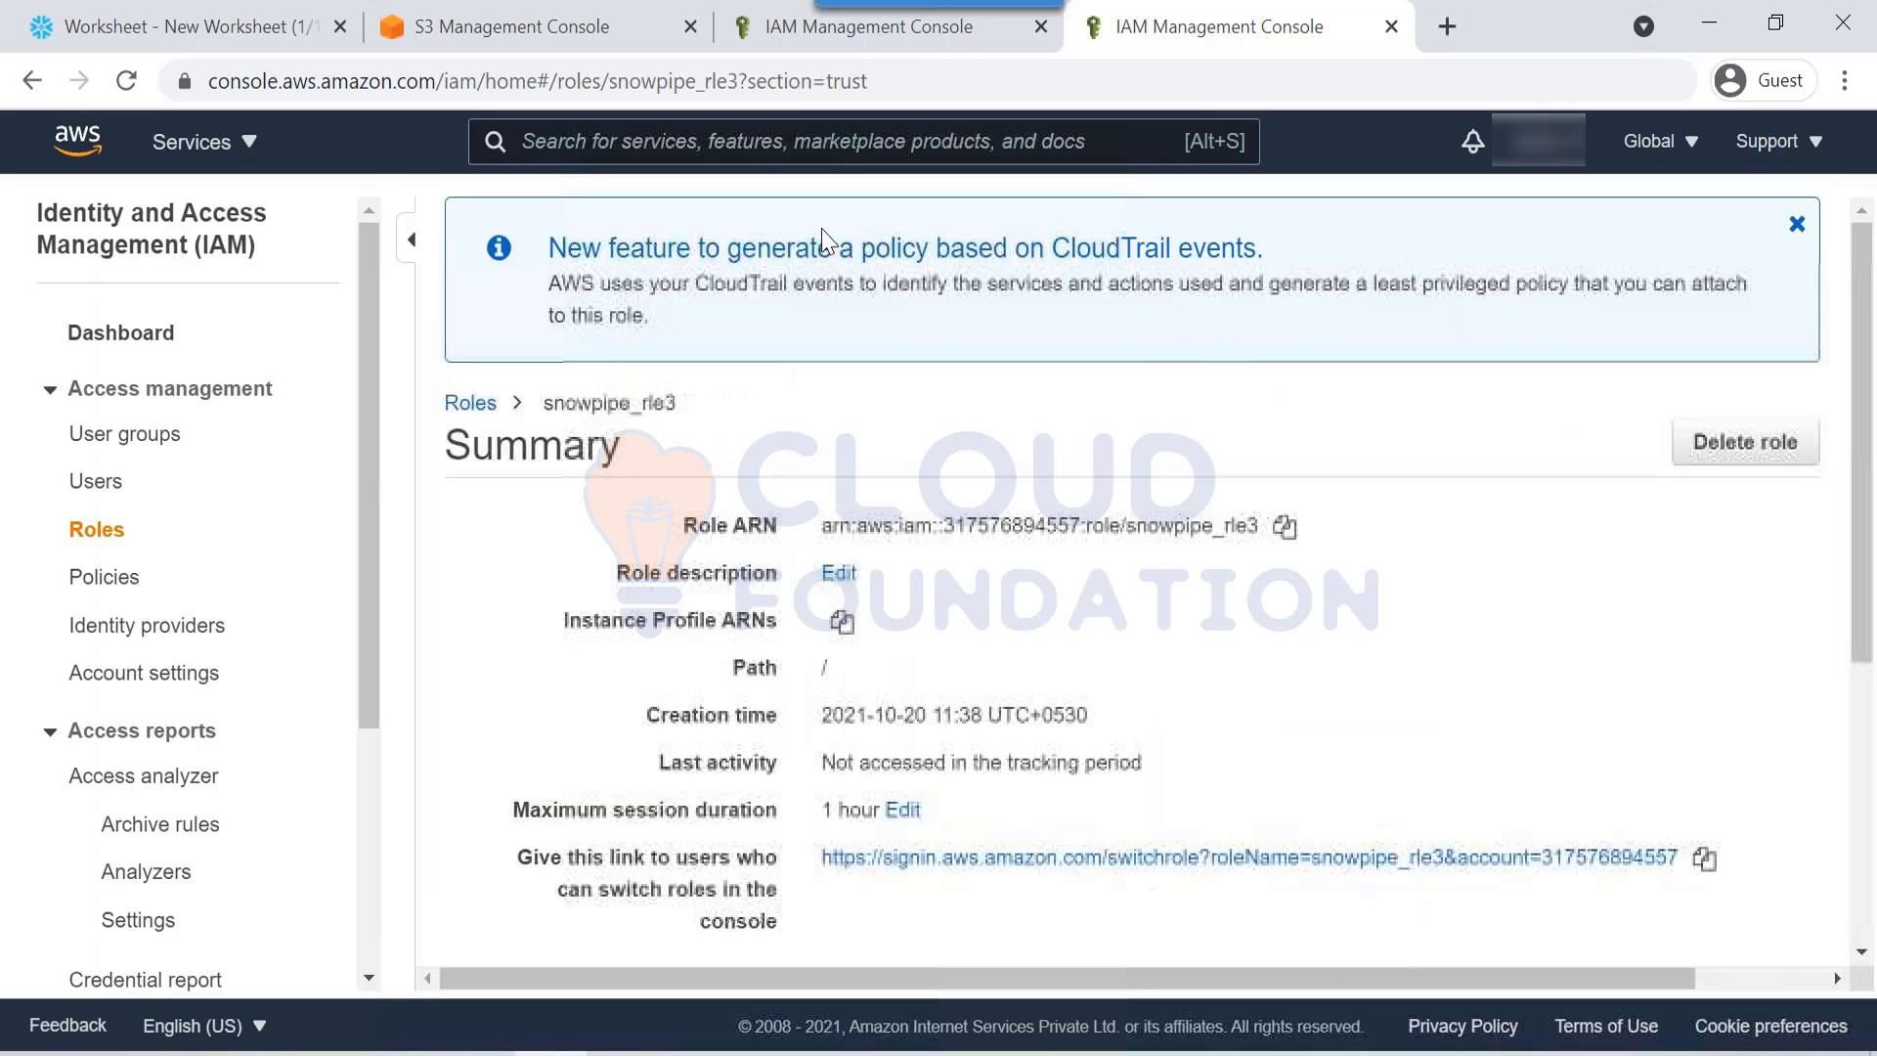
click(281, 39)
Step: Begin create stage snowpipedemo with storage_integration = aws_integration
click(1149, 384)
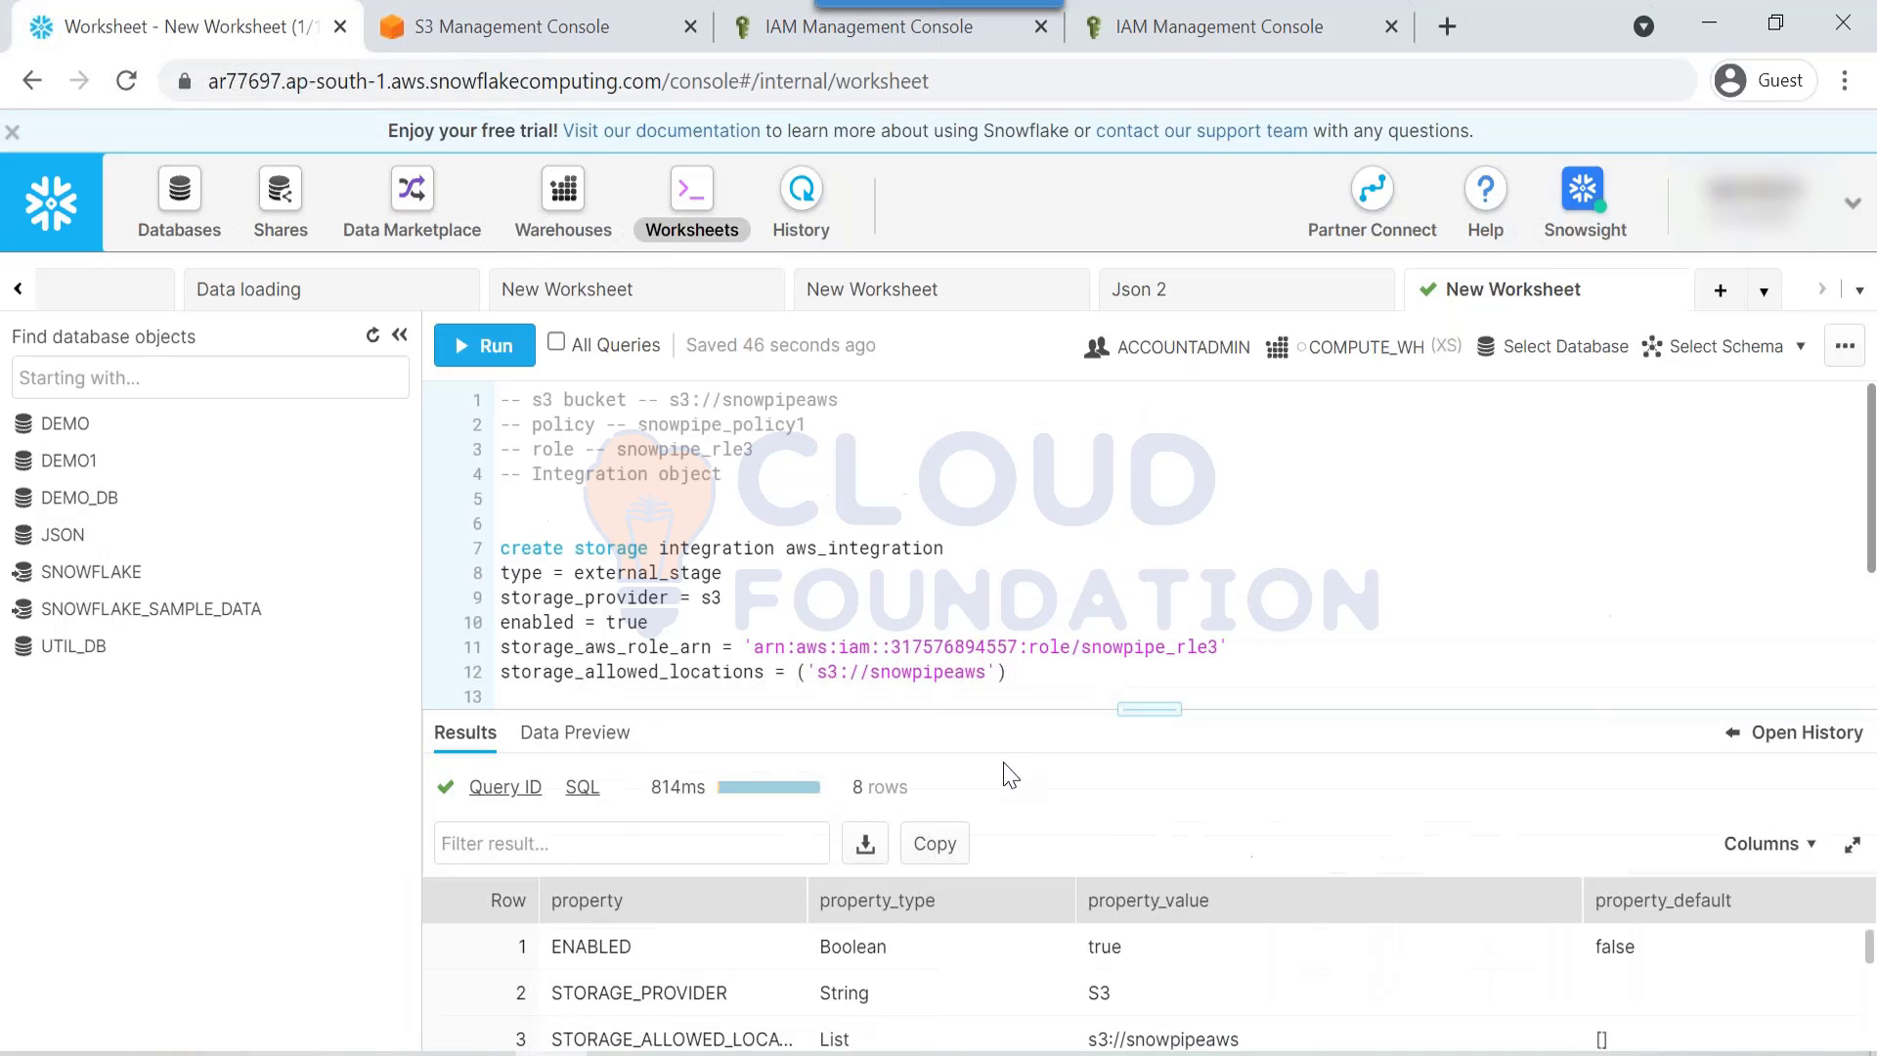
click(1111, 679)
key(Return)
key(Return)
key(Return)
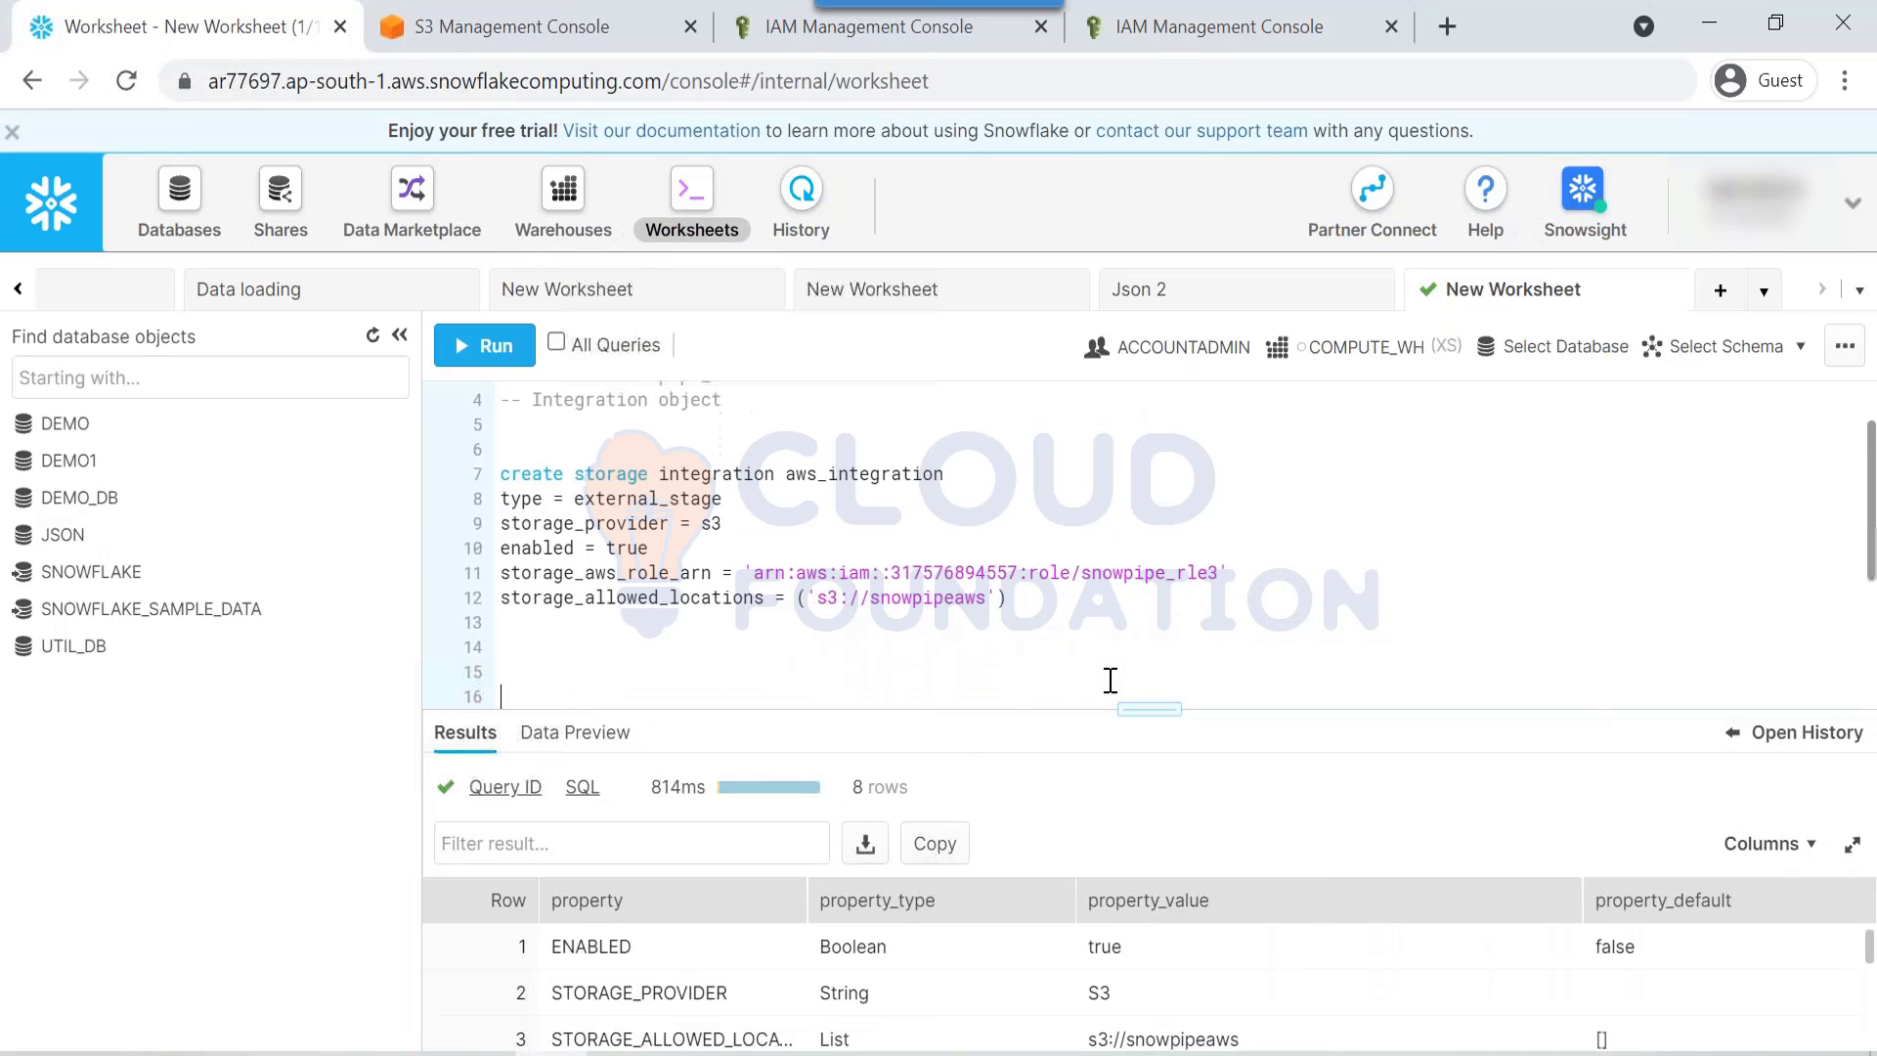
key(Up)
text(create)
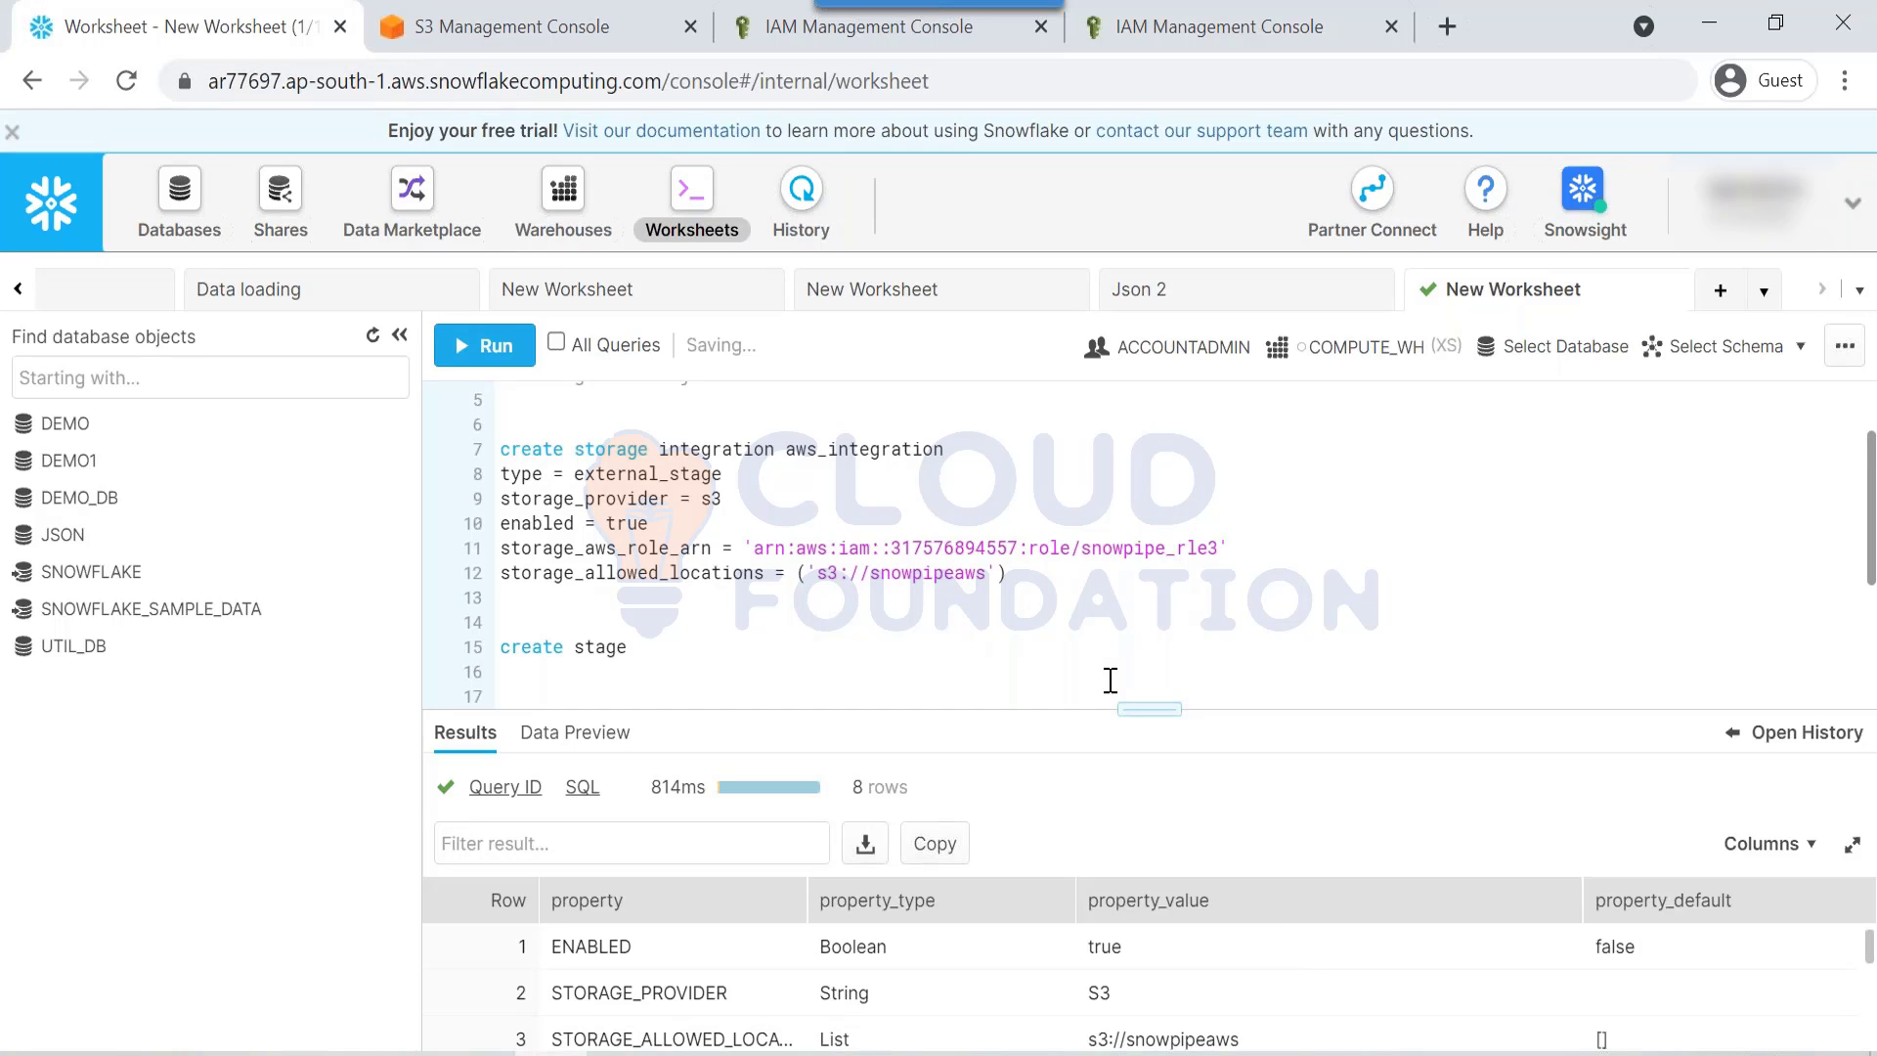
text( stage snowpipedemo)
key(Return)
text(sto)
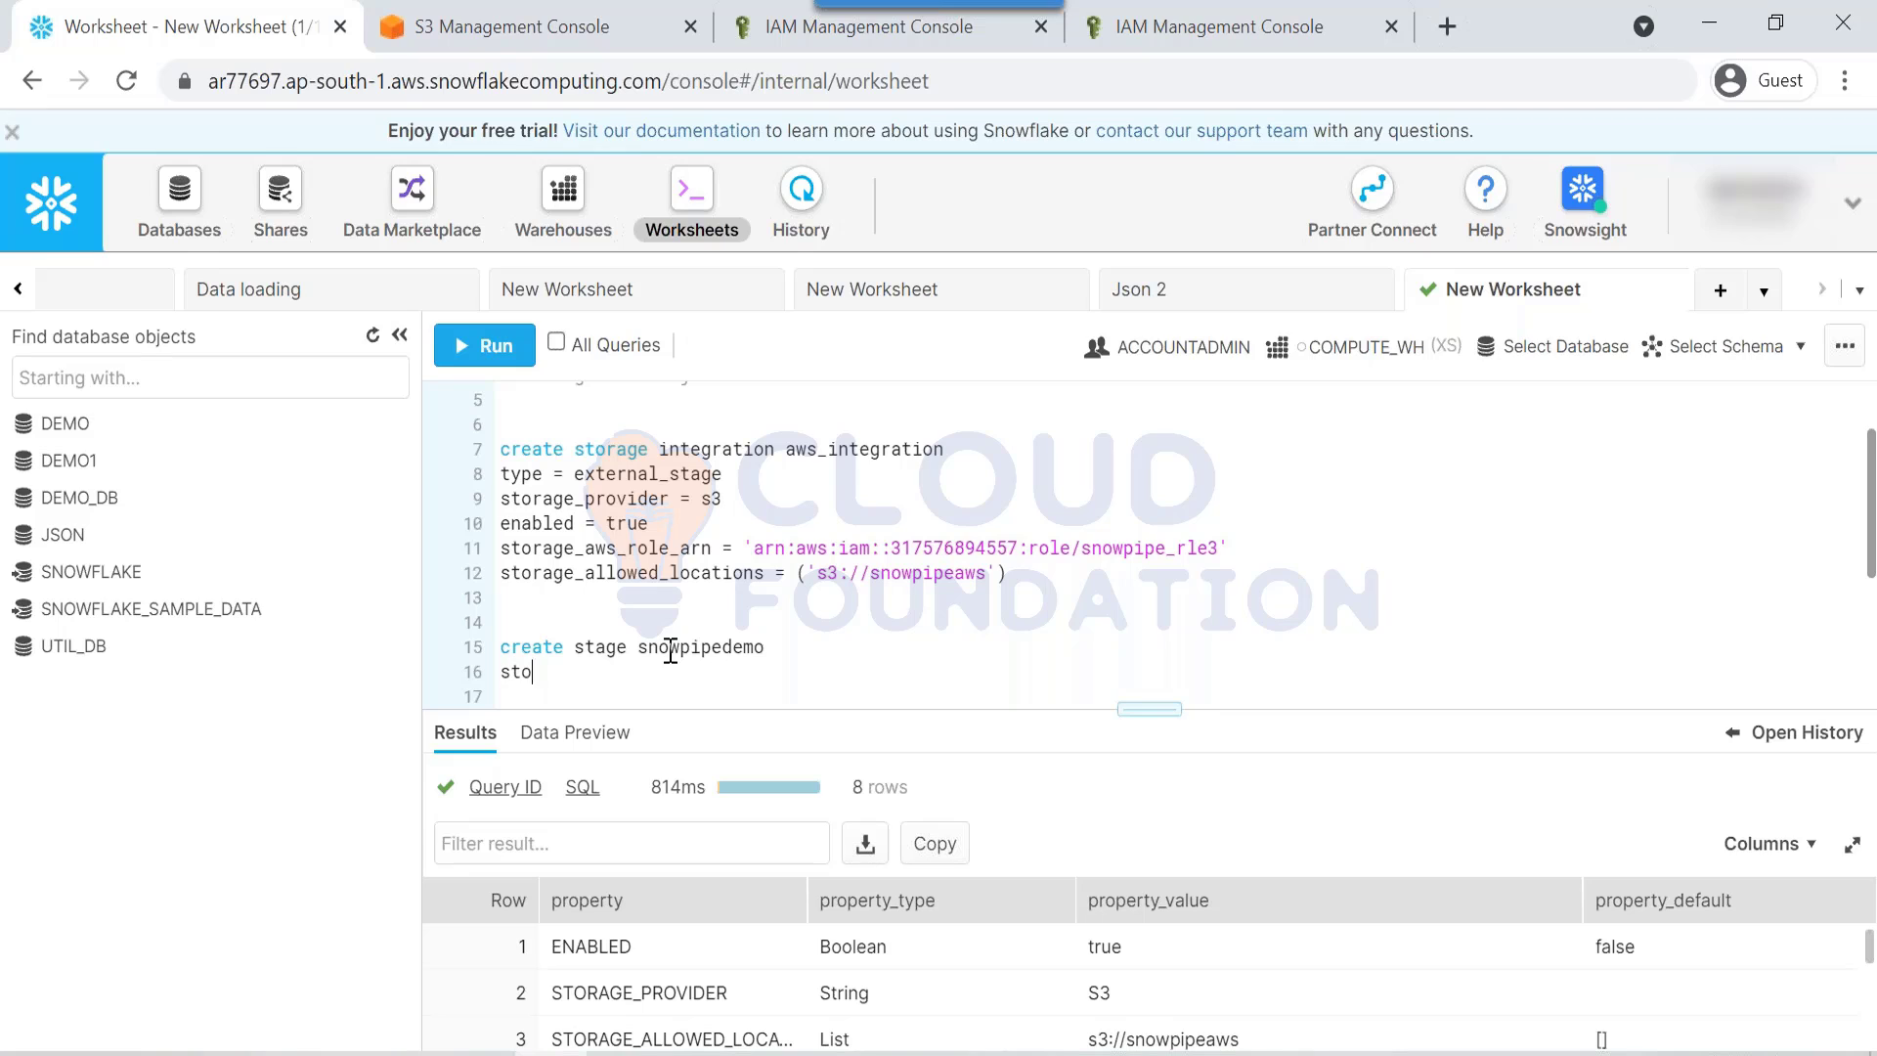
text(rage_integration =)
double_click(909, 454)
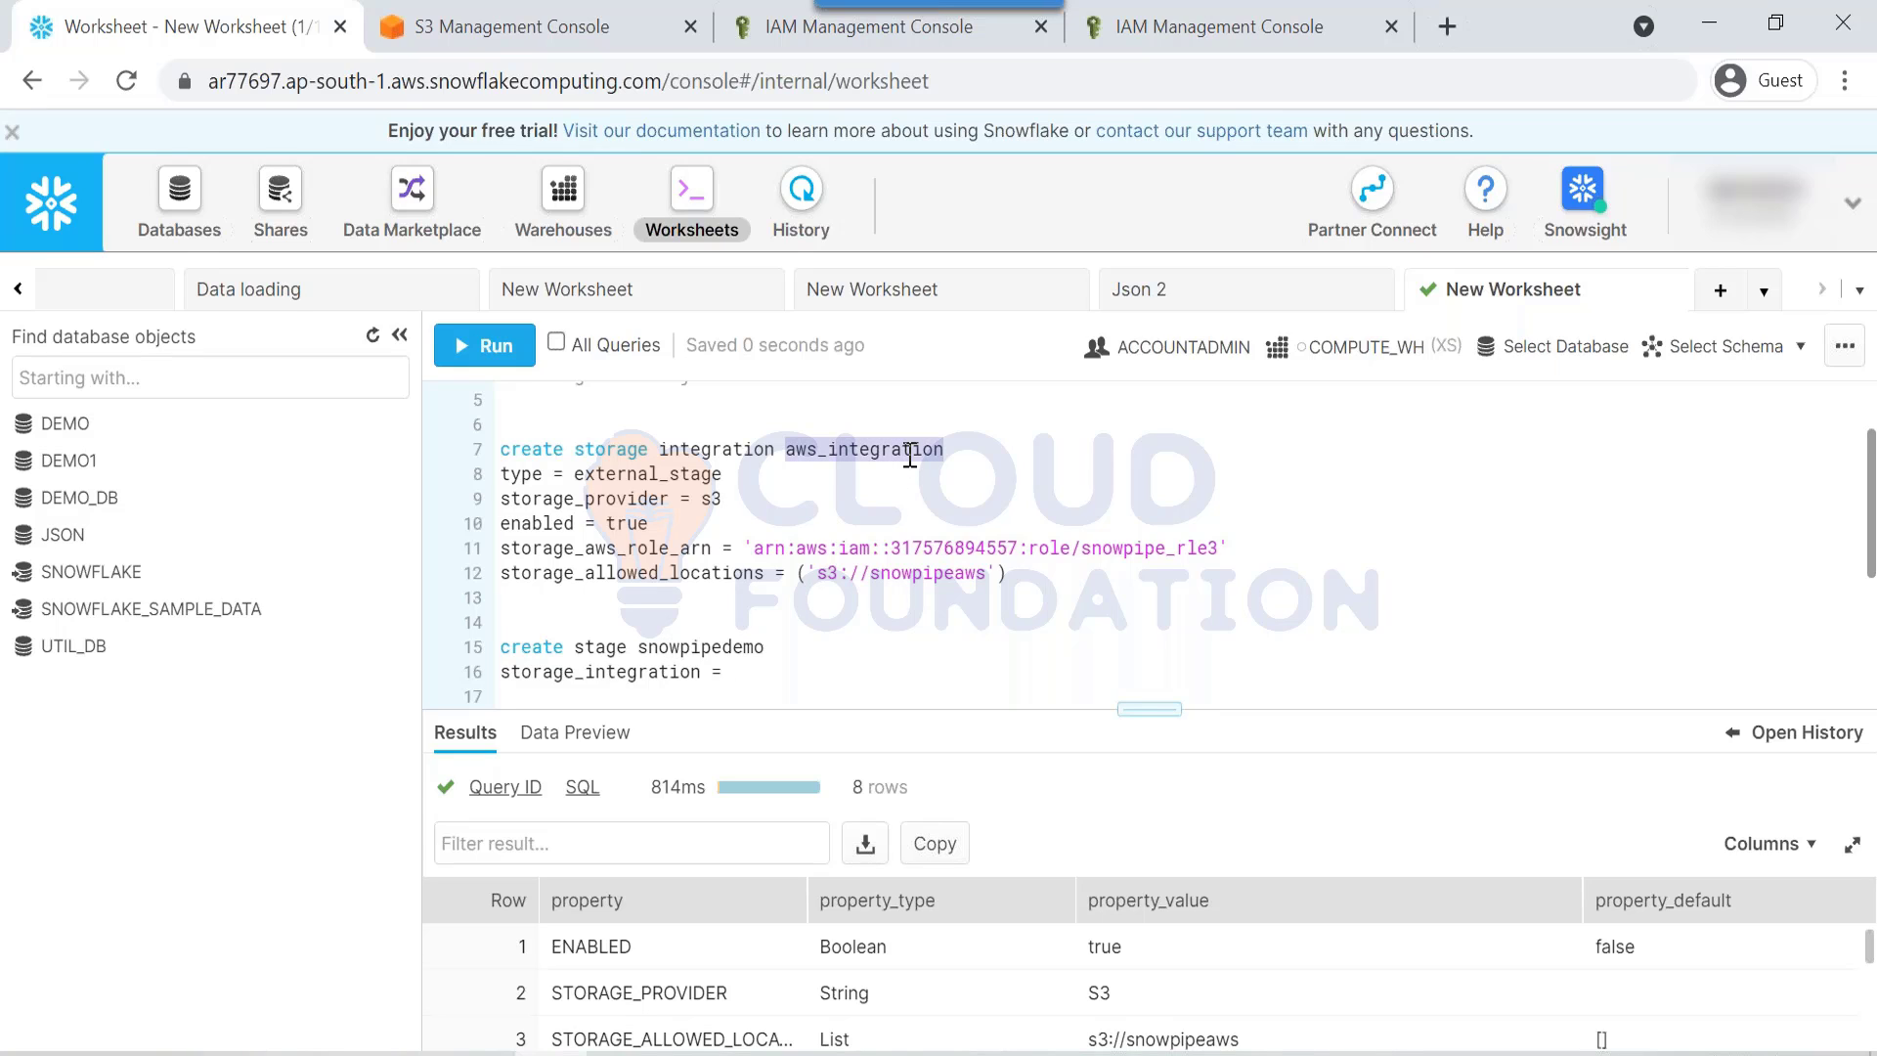
key(ctrl+c)
click(809, 665)
key(ctrl+v)
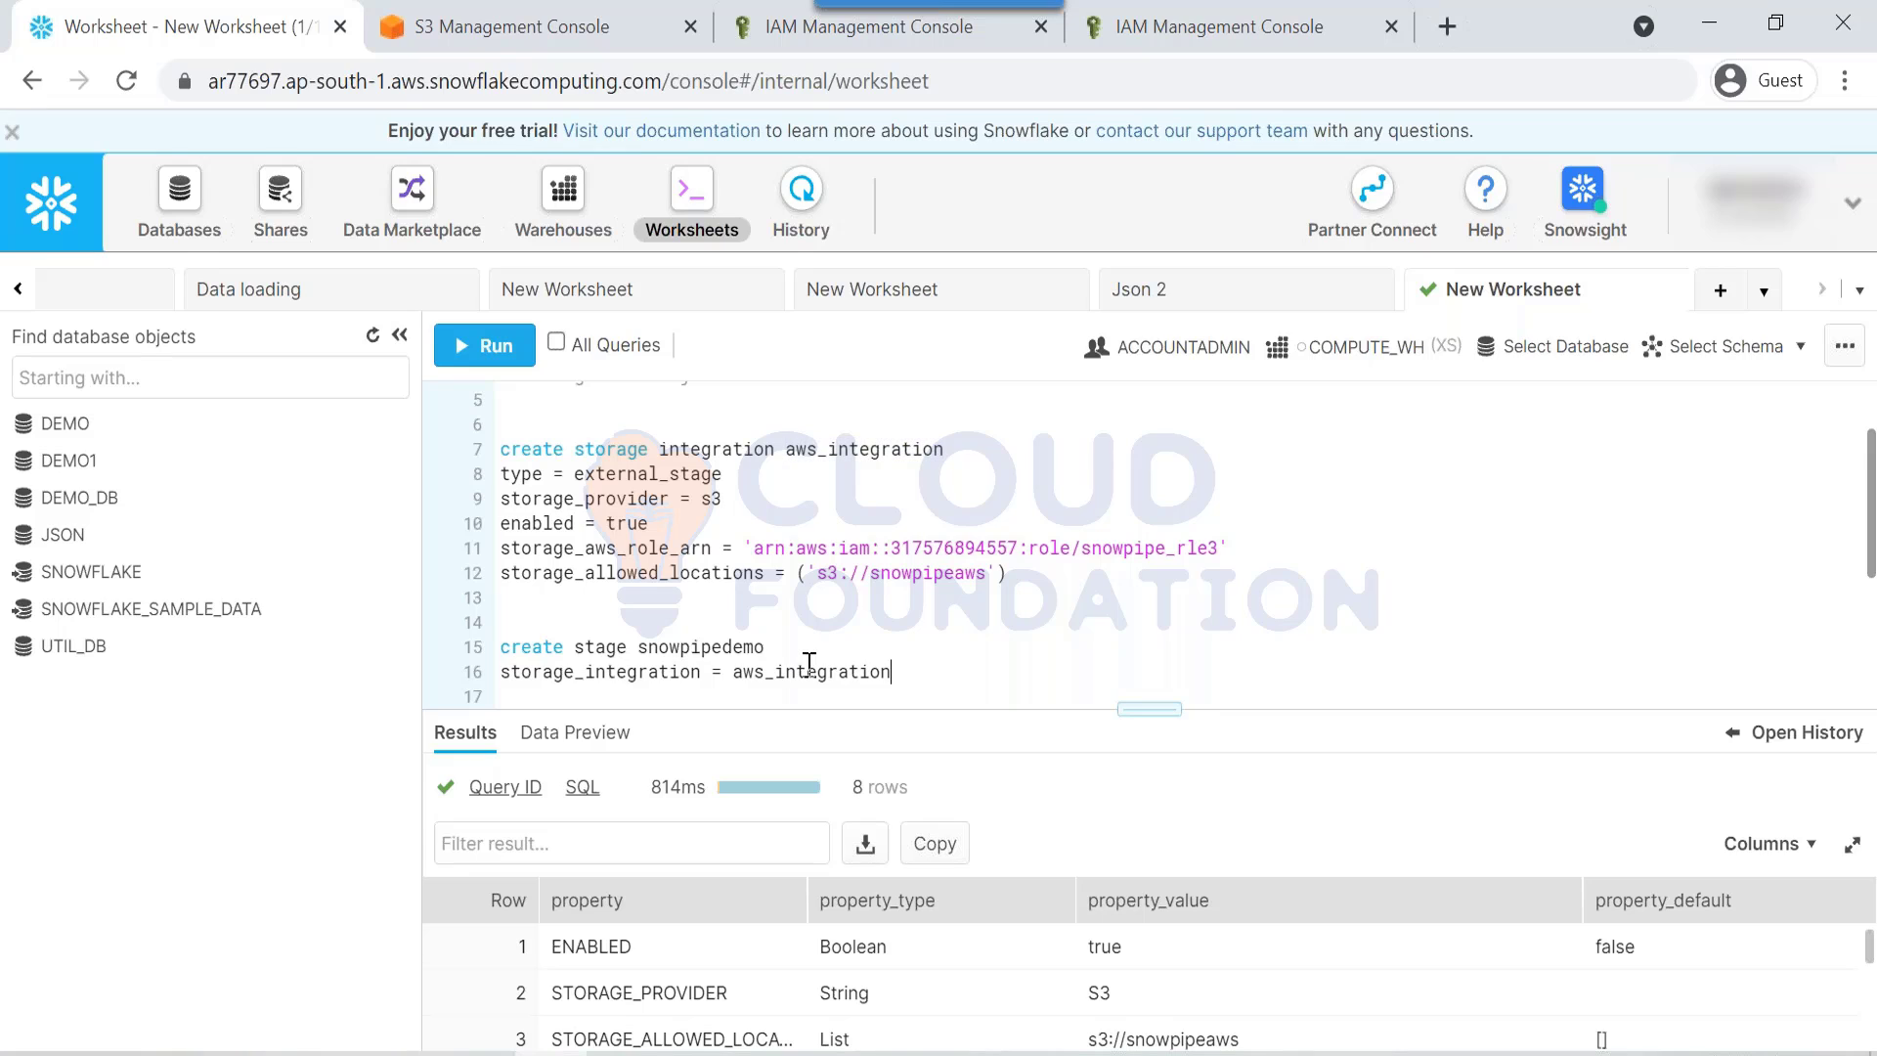
Step: Set the stage url to 's3://snowpipeaws' and run the create stage statement
key(Return)
text(url = ')
drag(817, 573, 987, 573)
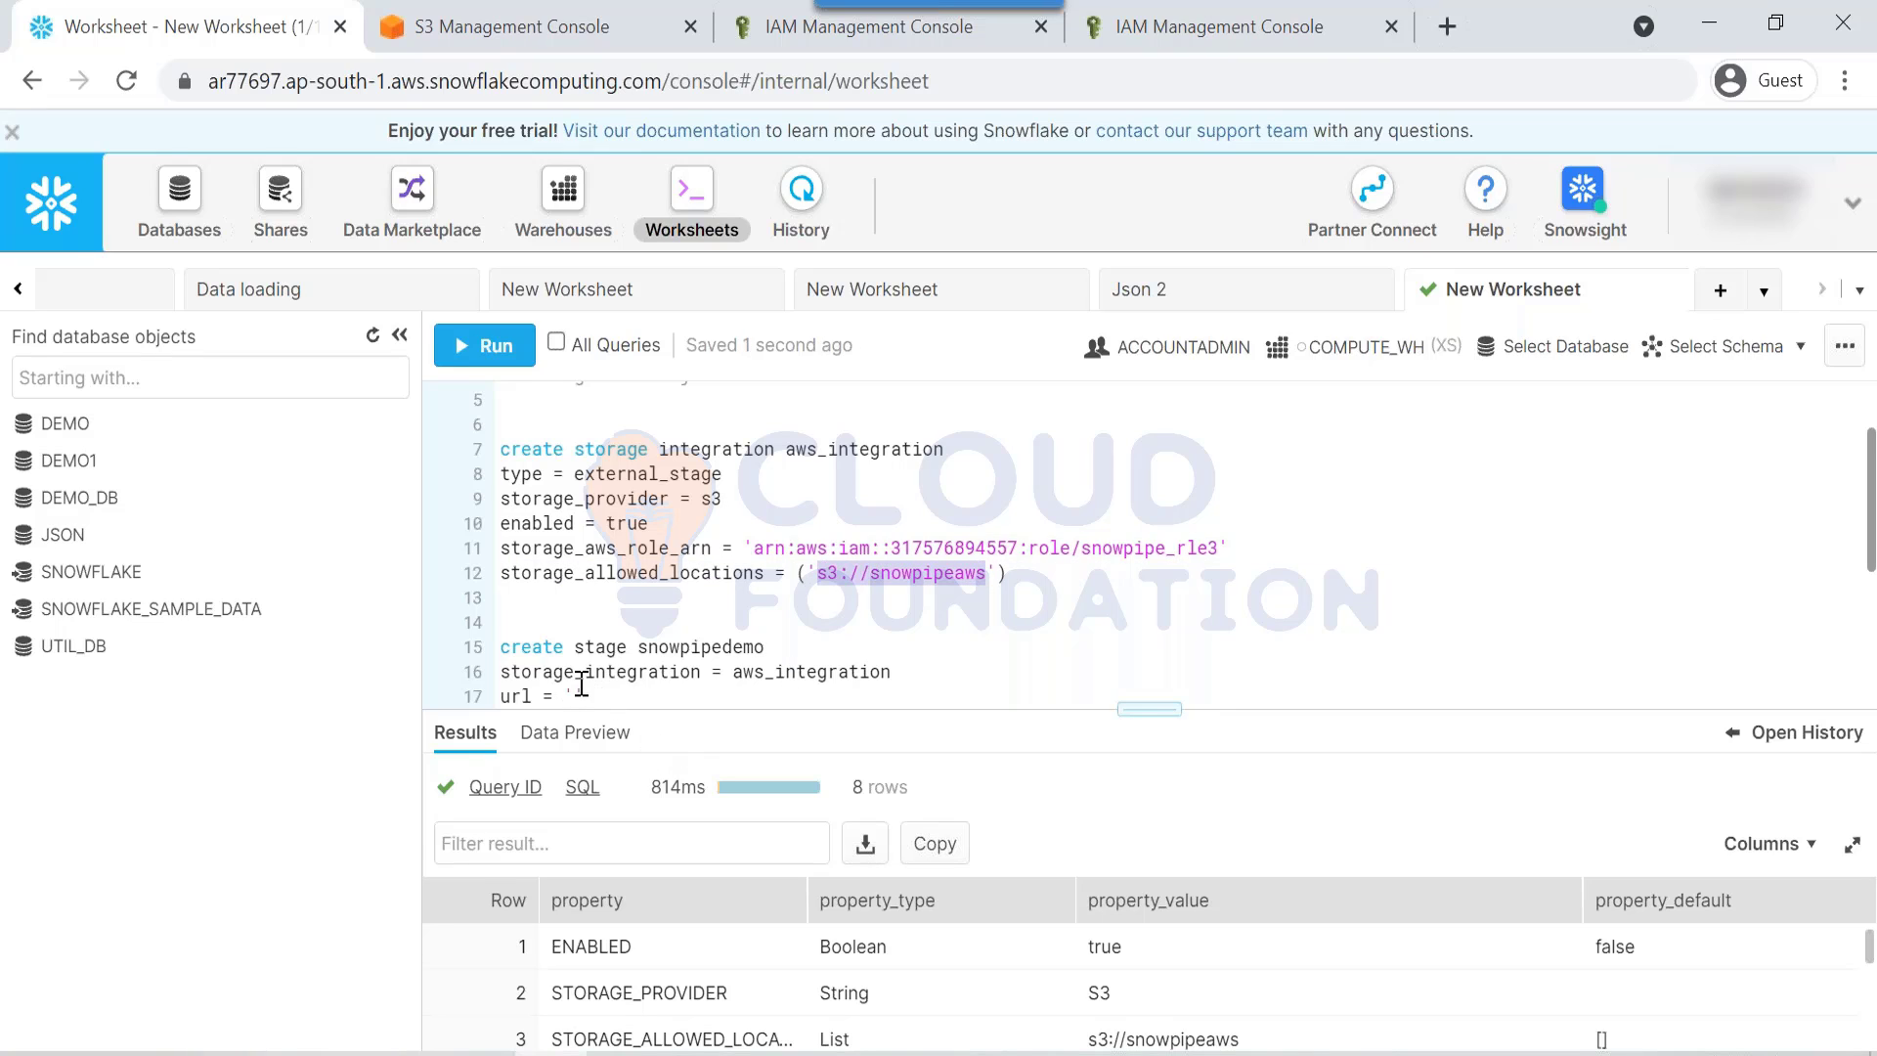
click(577, 684)
key(ctrl+v)
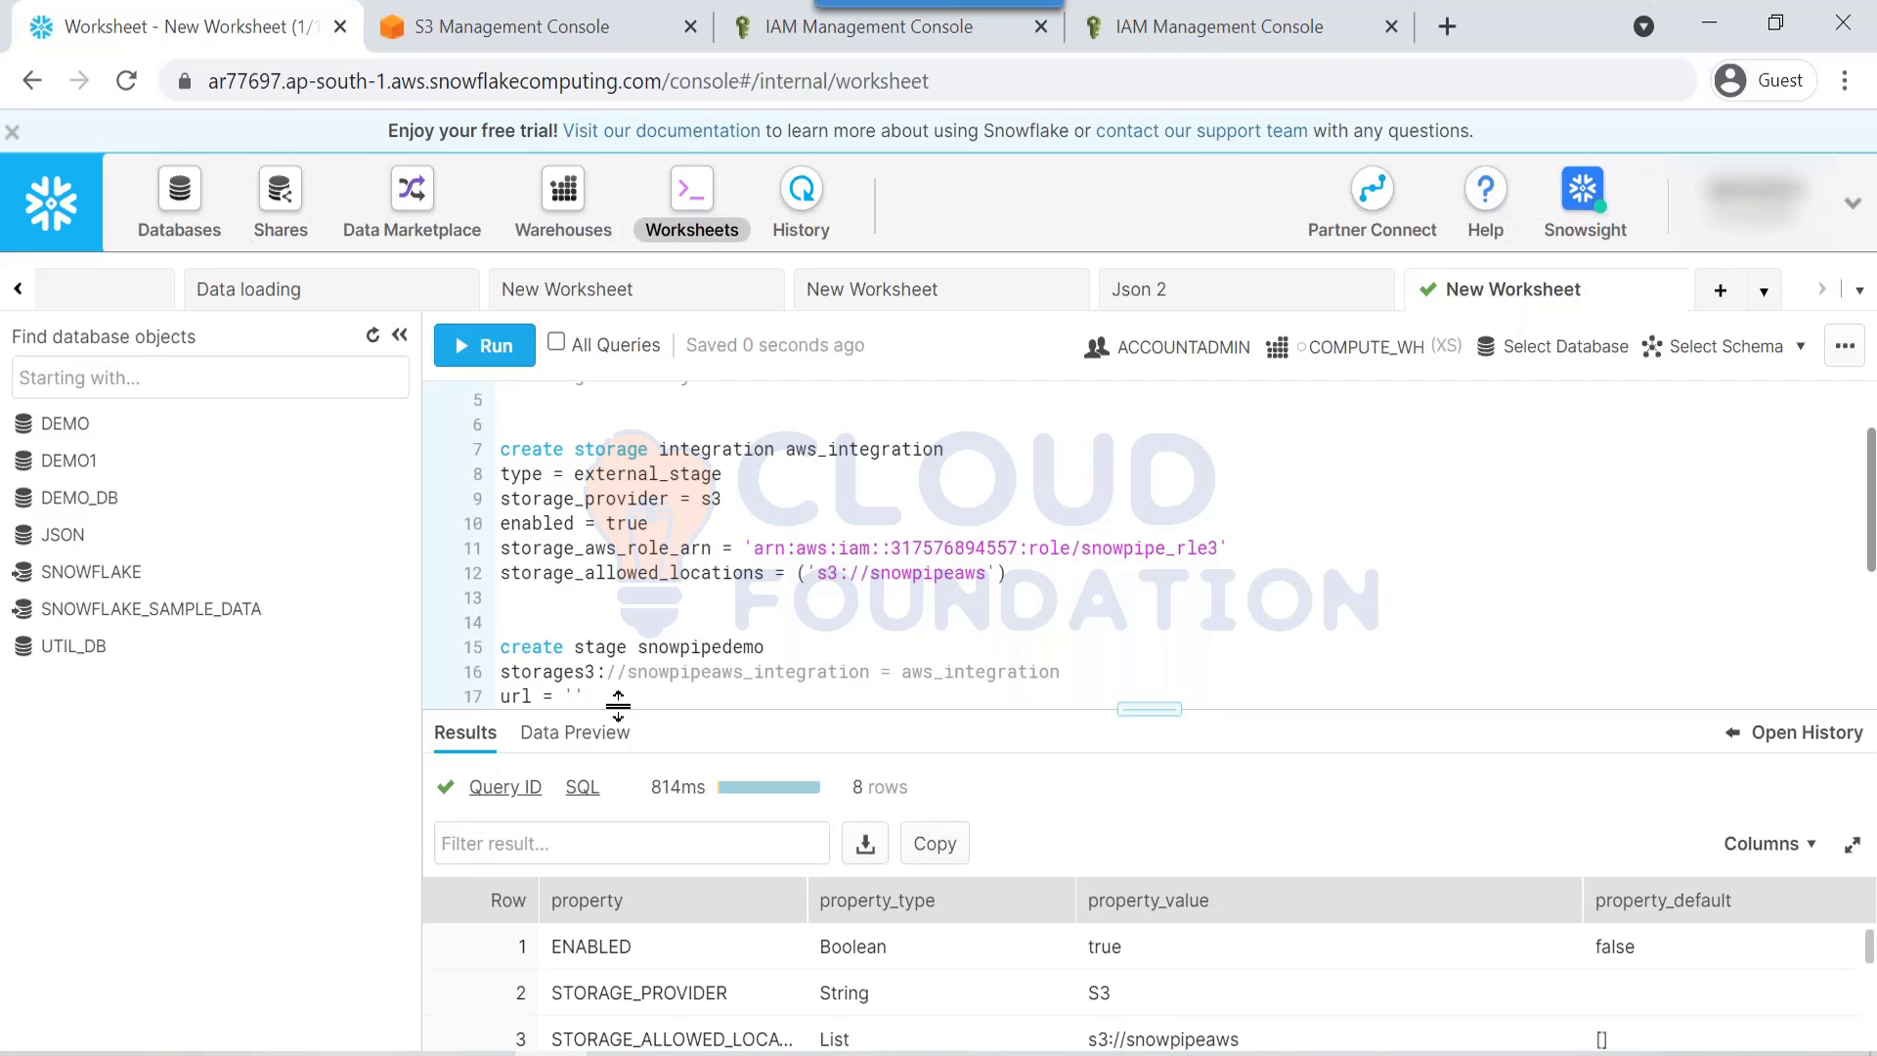
key(ctrl+z)
click(575, 696)
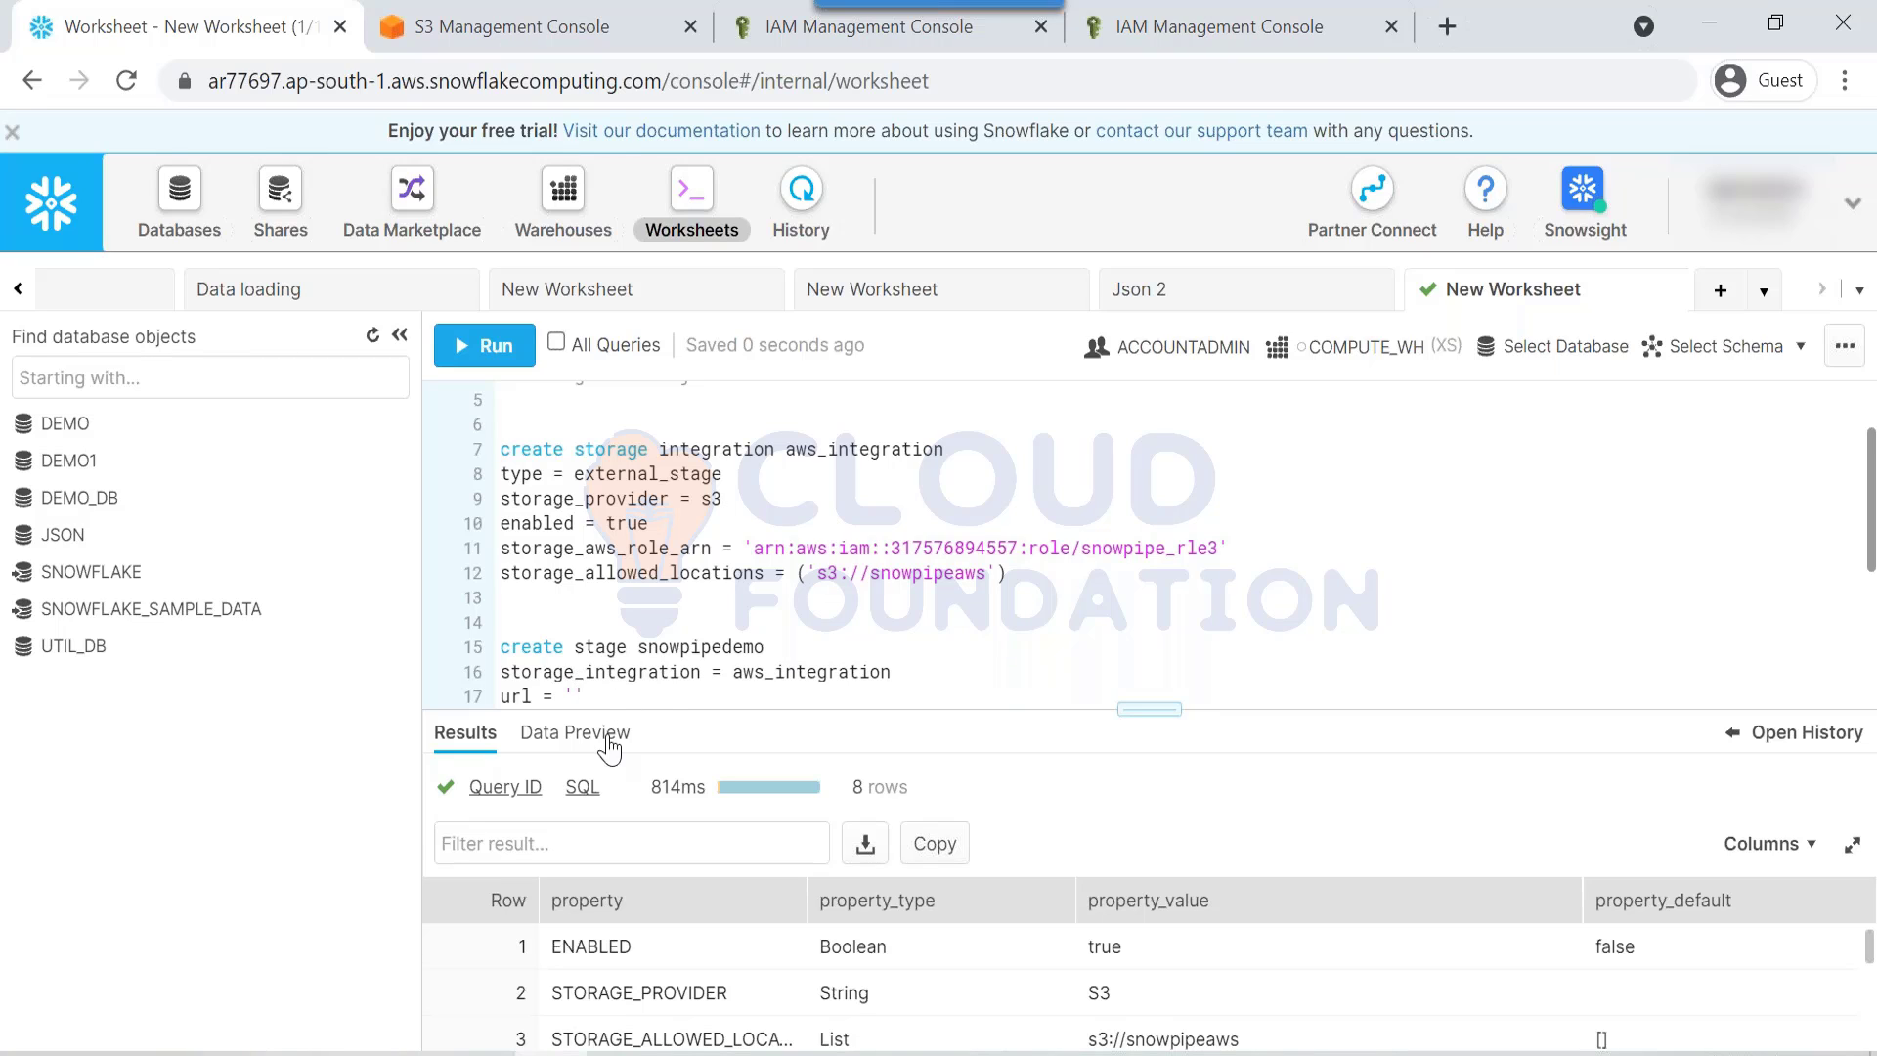
key(ctrl+v)
drag(500, 647, 794, 704)
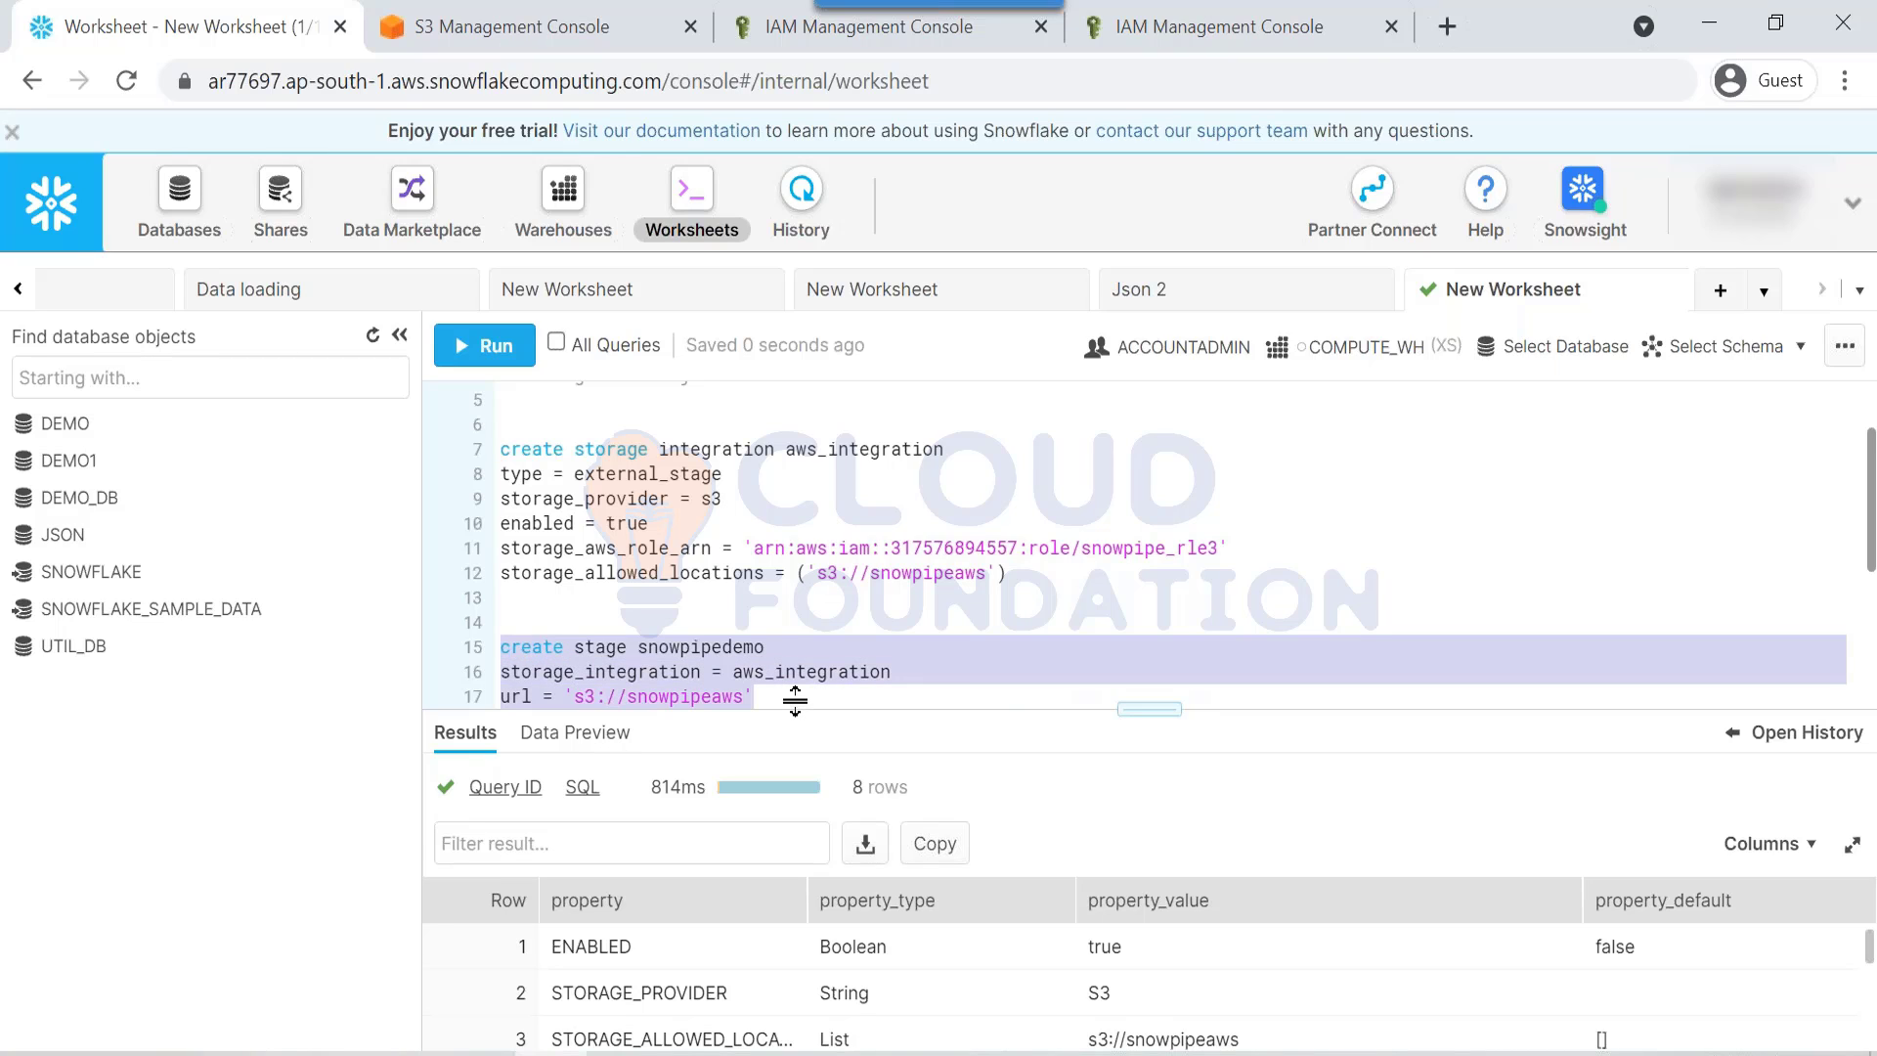
key(ctrl+Return)
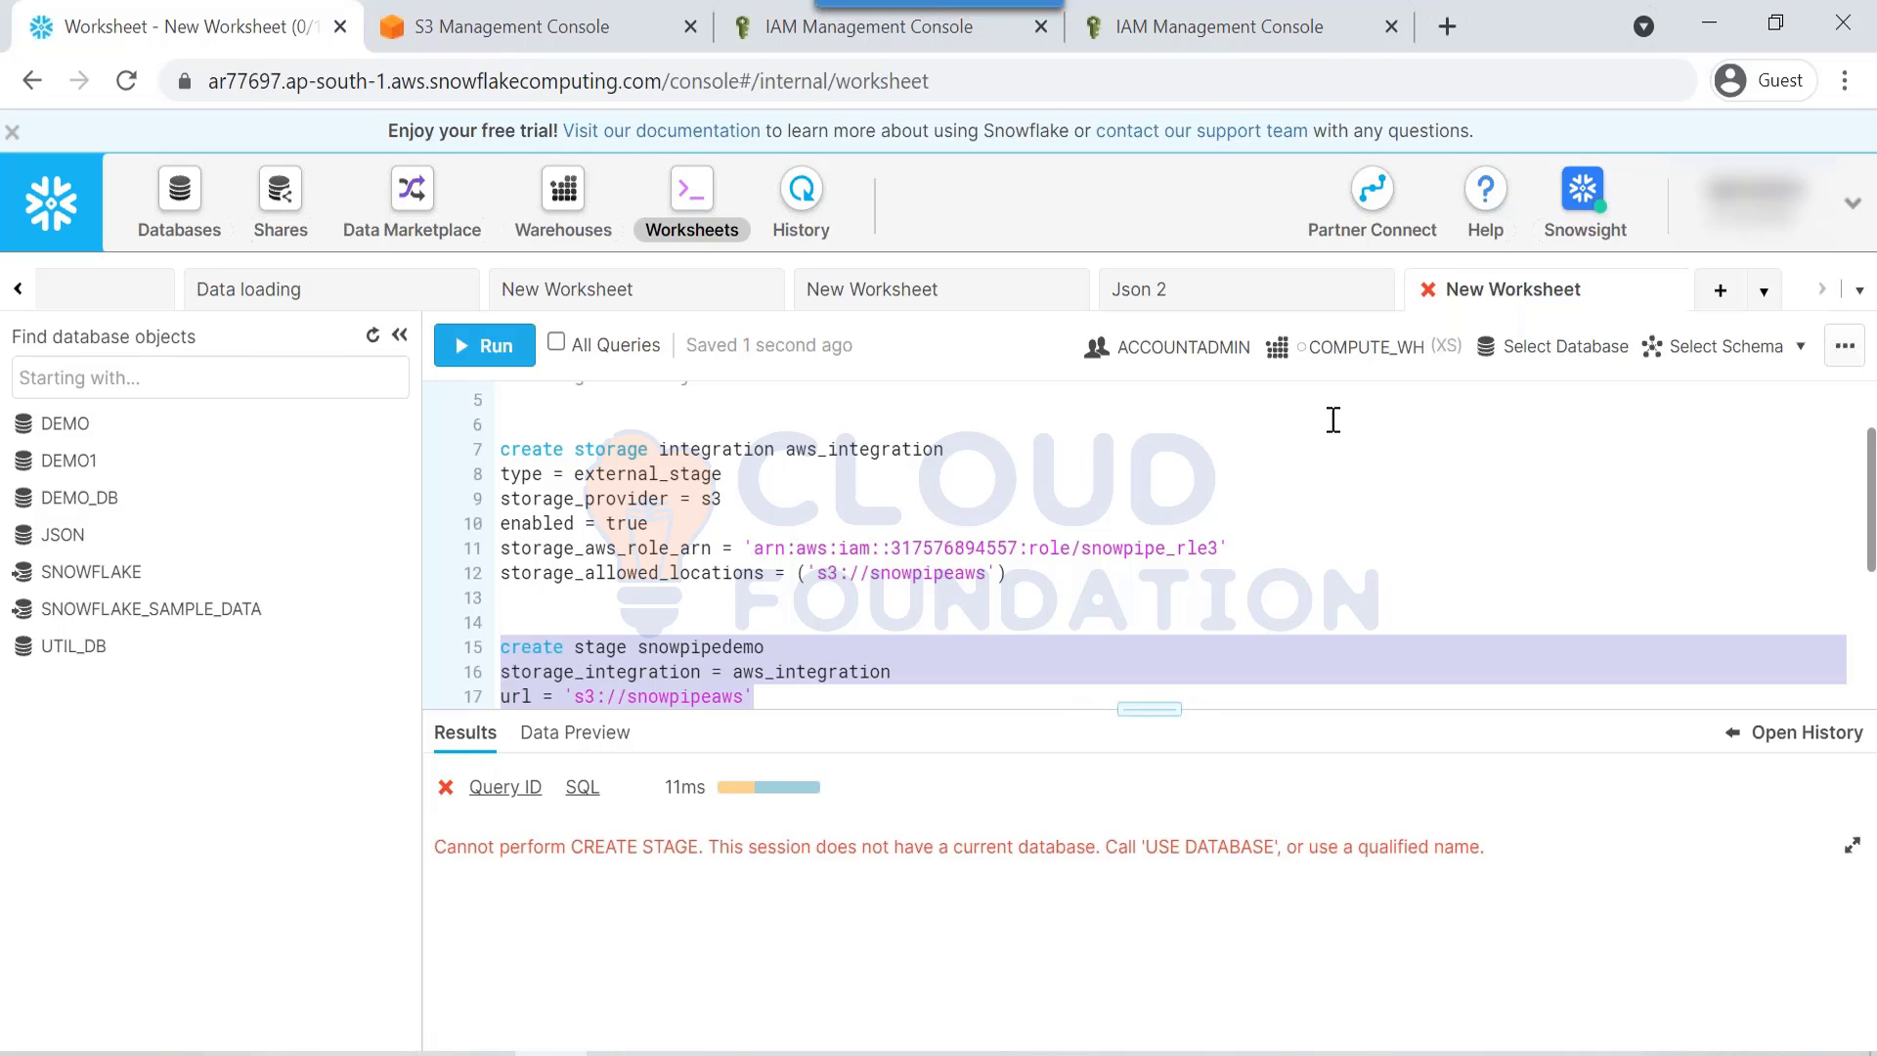
Step: Make DEMO the current database and rerun the statement to create SNOWPIPEDEMO
click(1531, 369)
click(1461, 575)
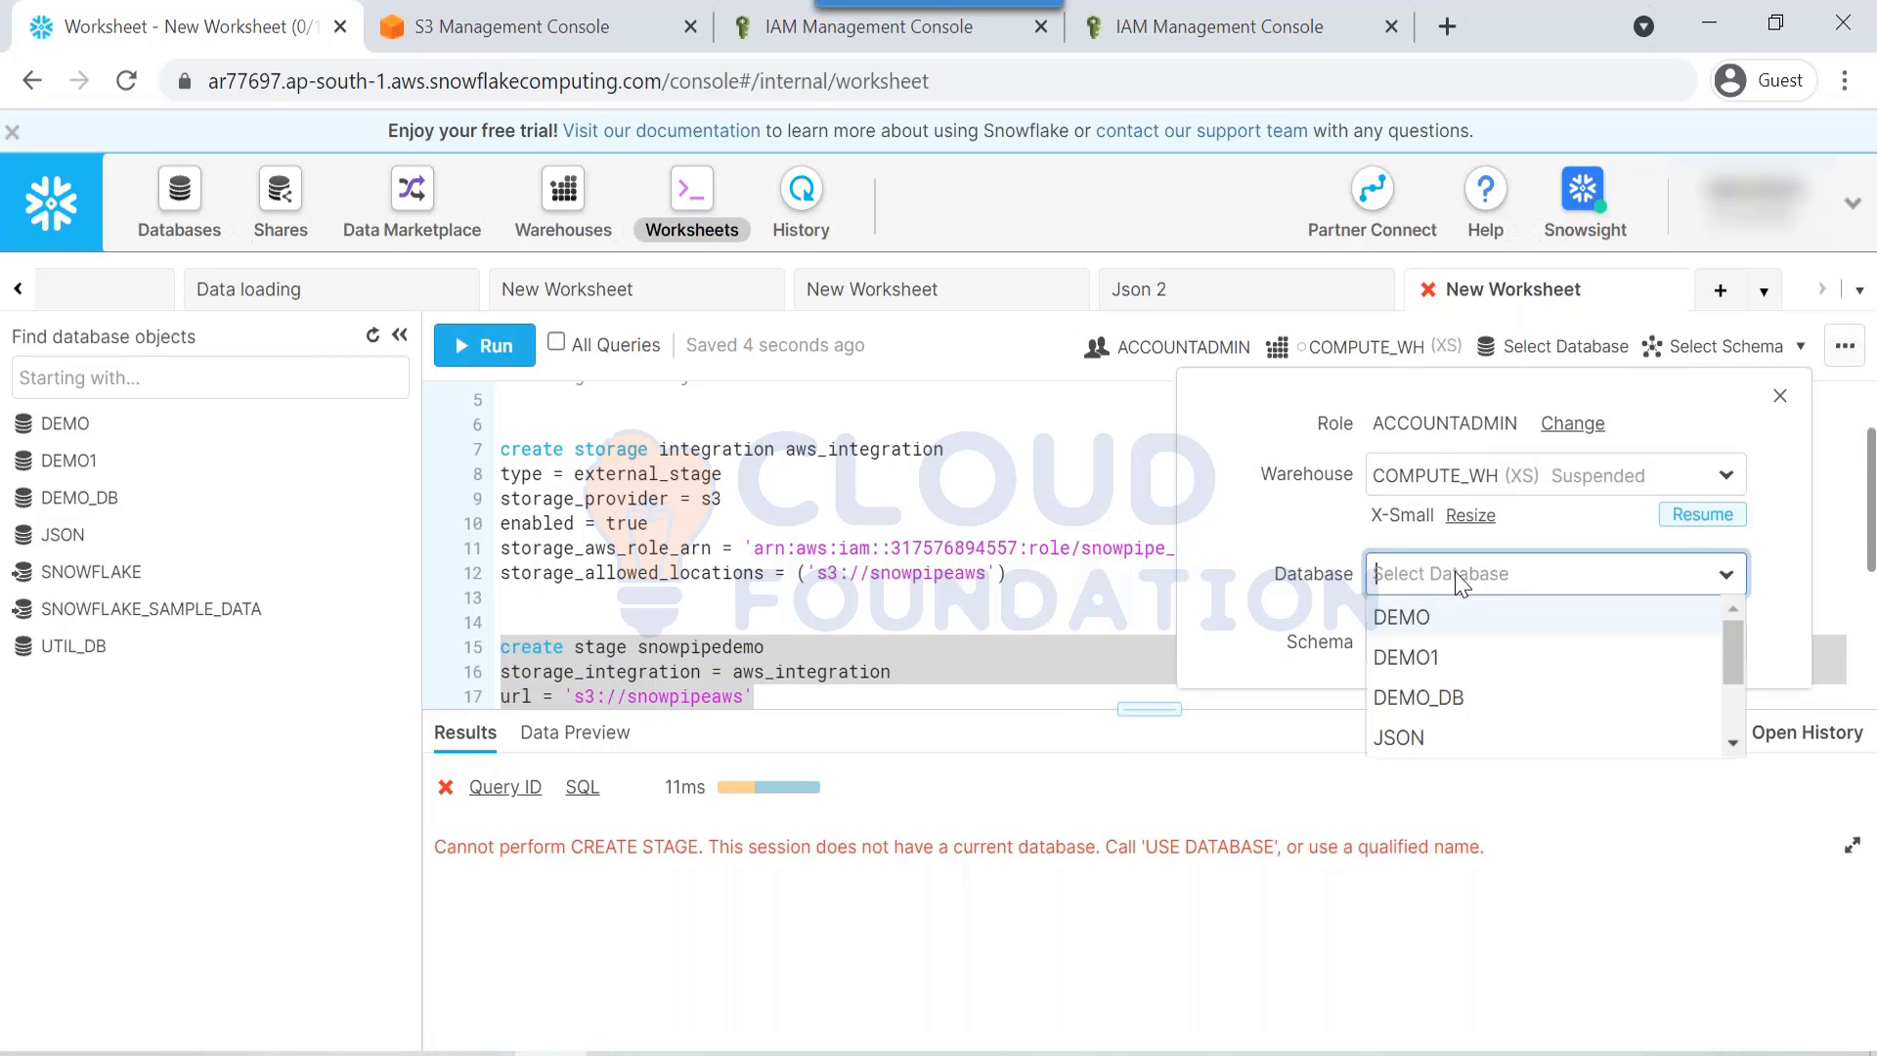
click(1431, 616)
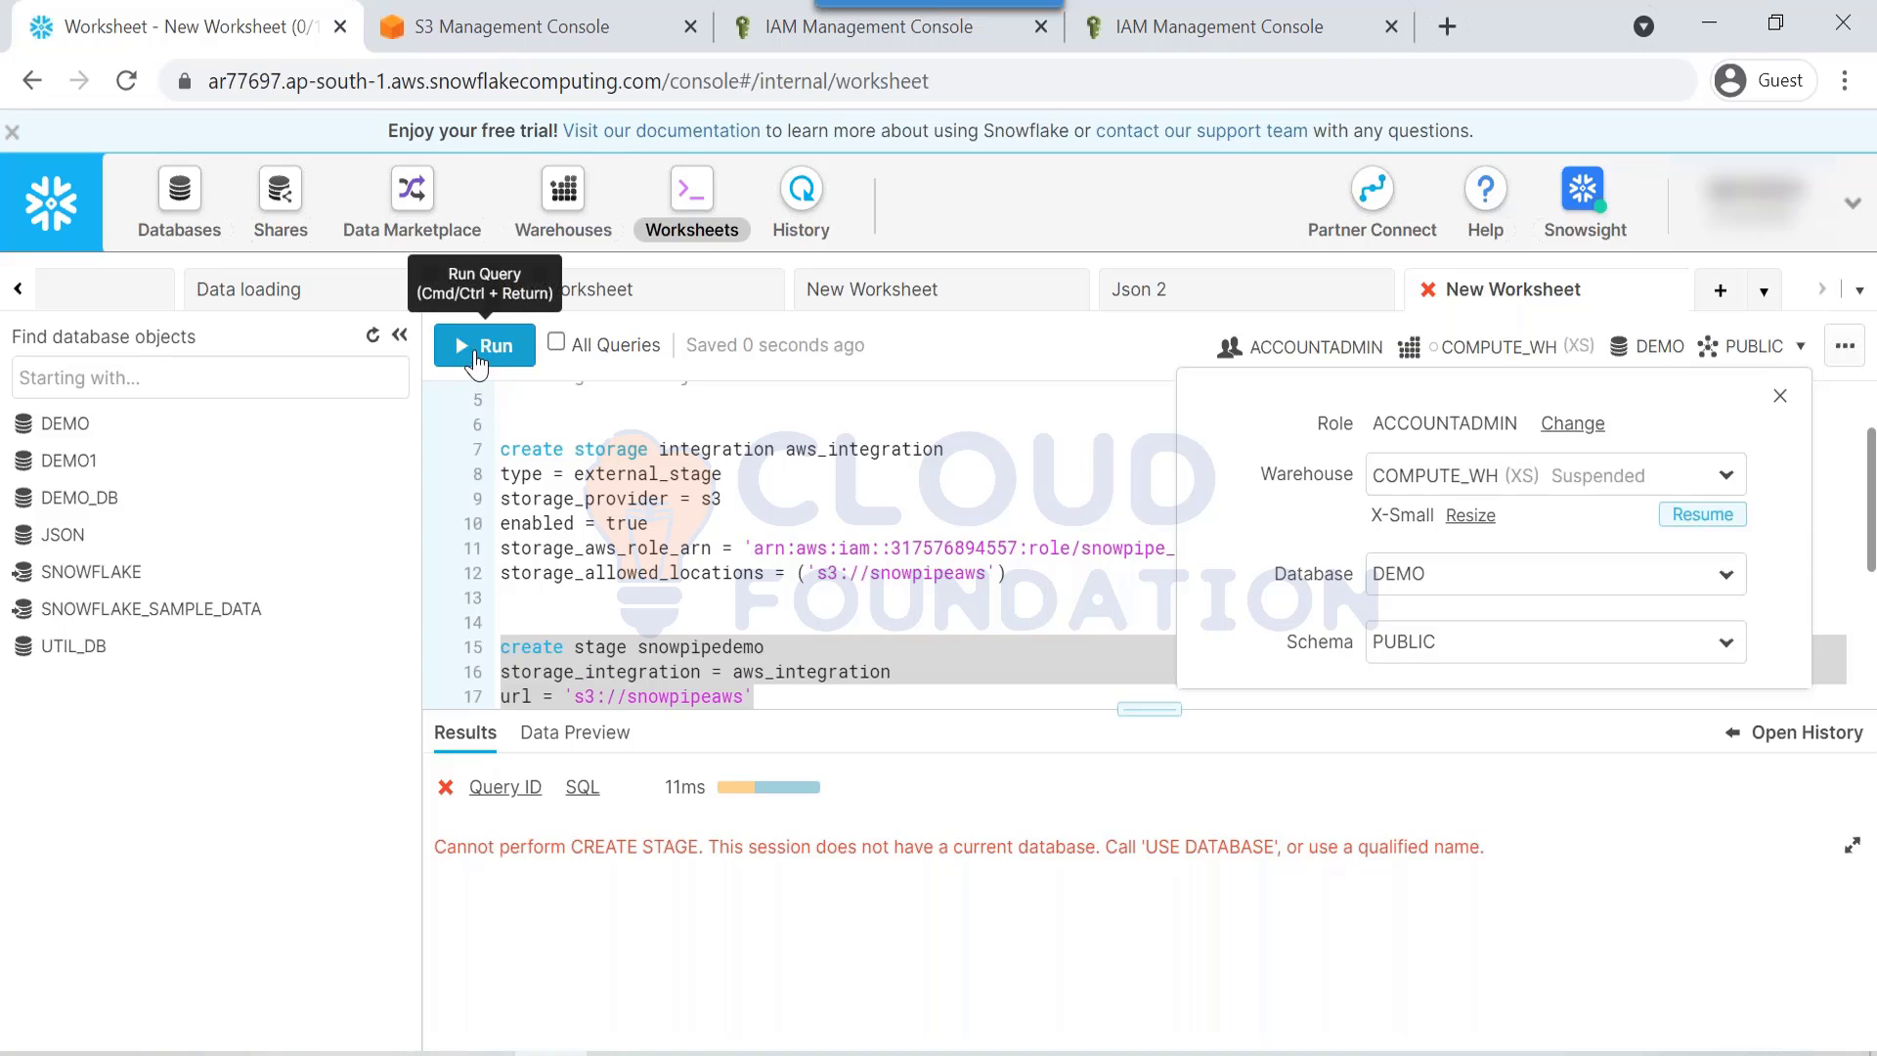
click(477, 354)
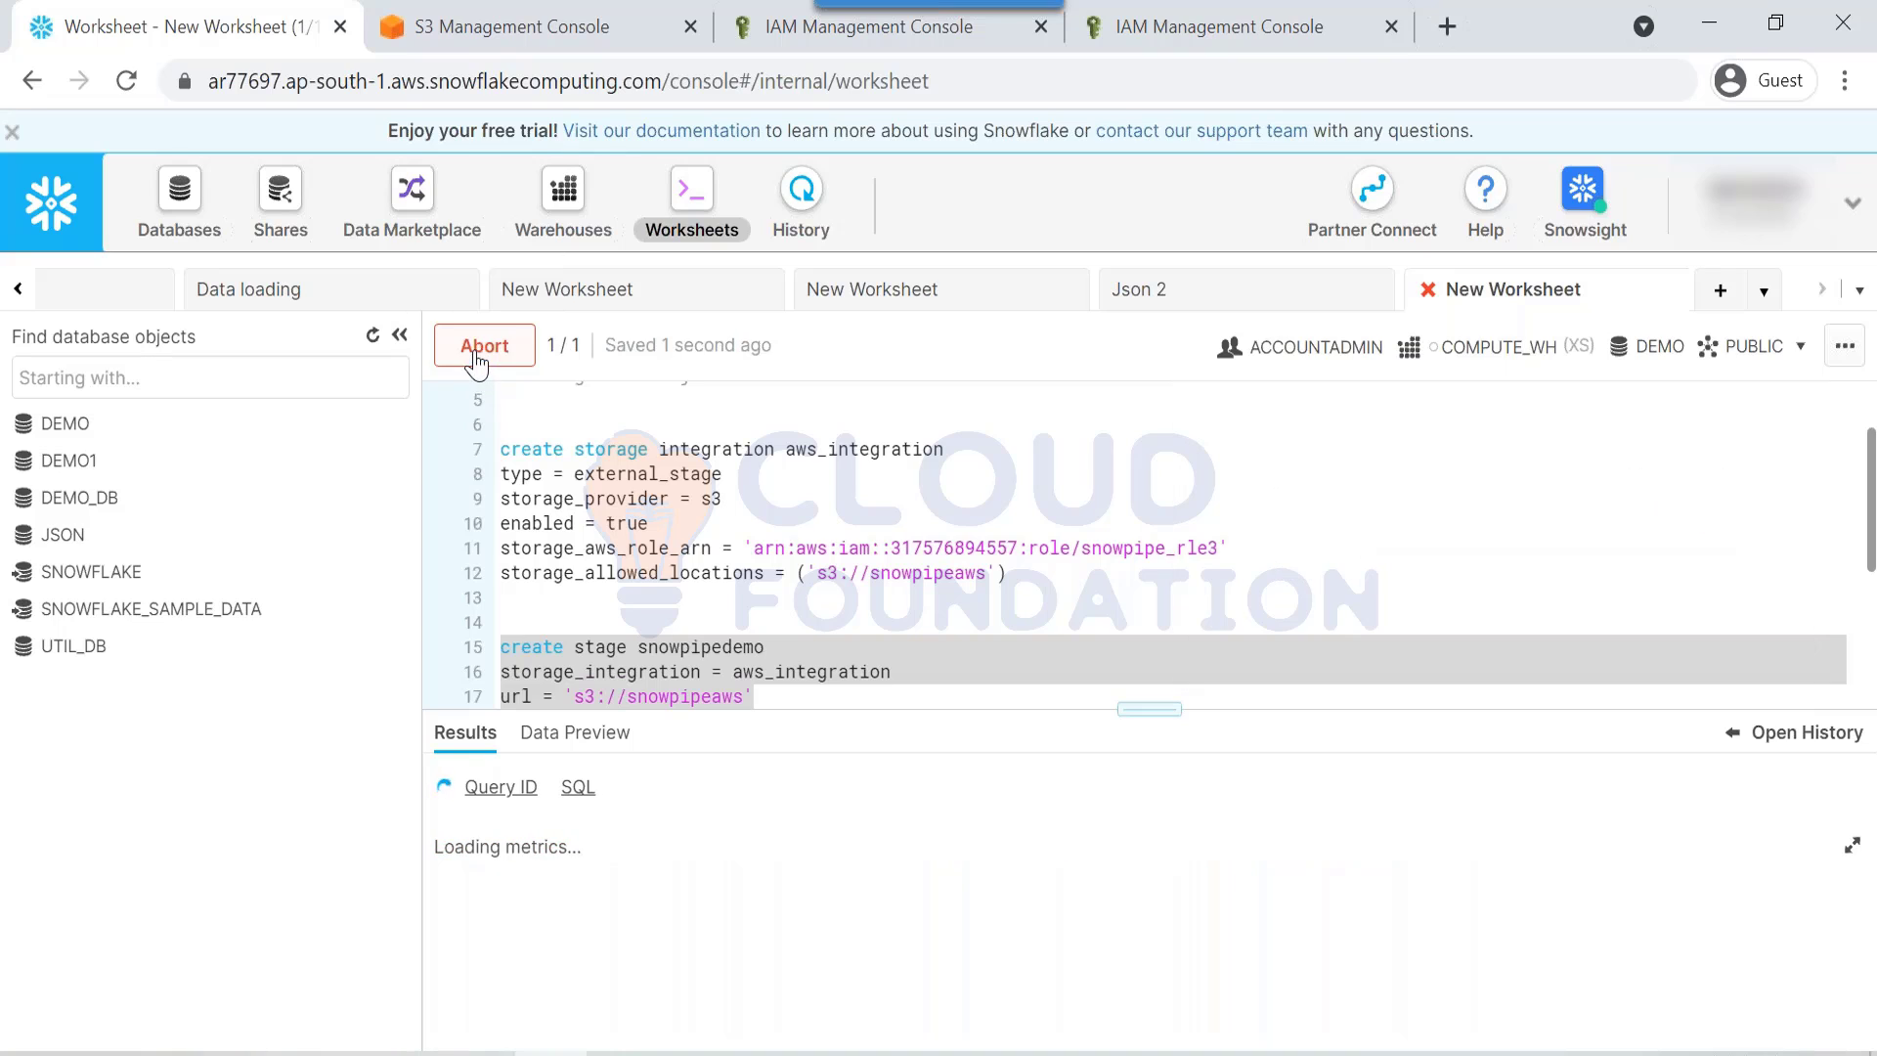
click(806, 694)
key(Return)
key(Return)
key(Return)
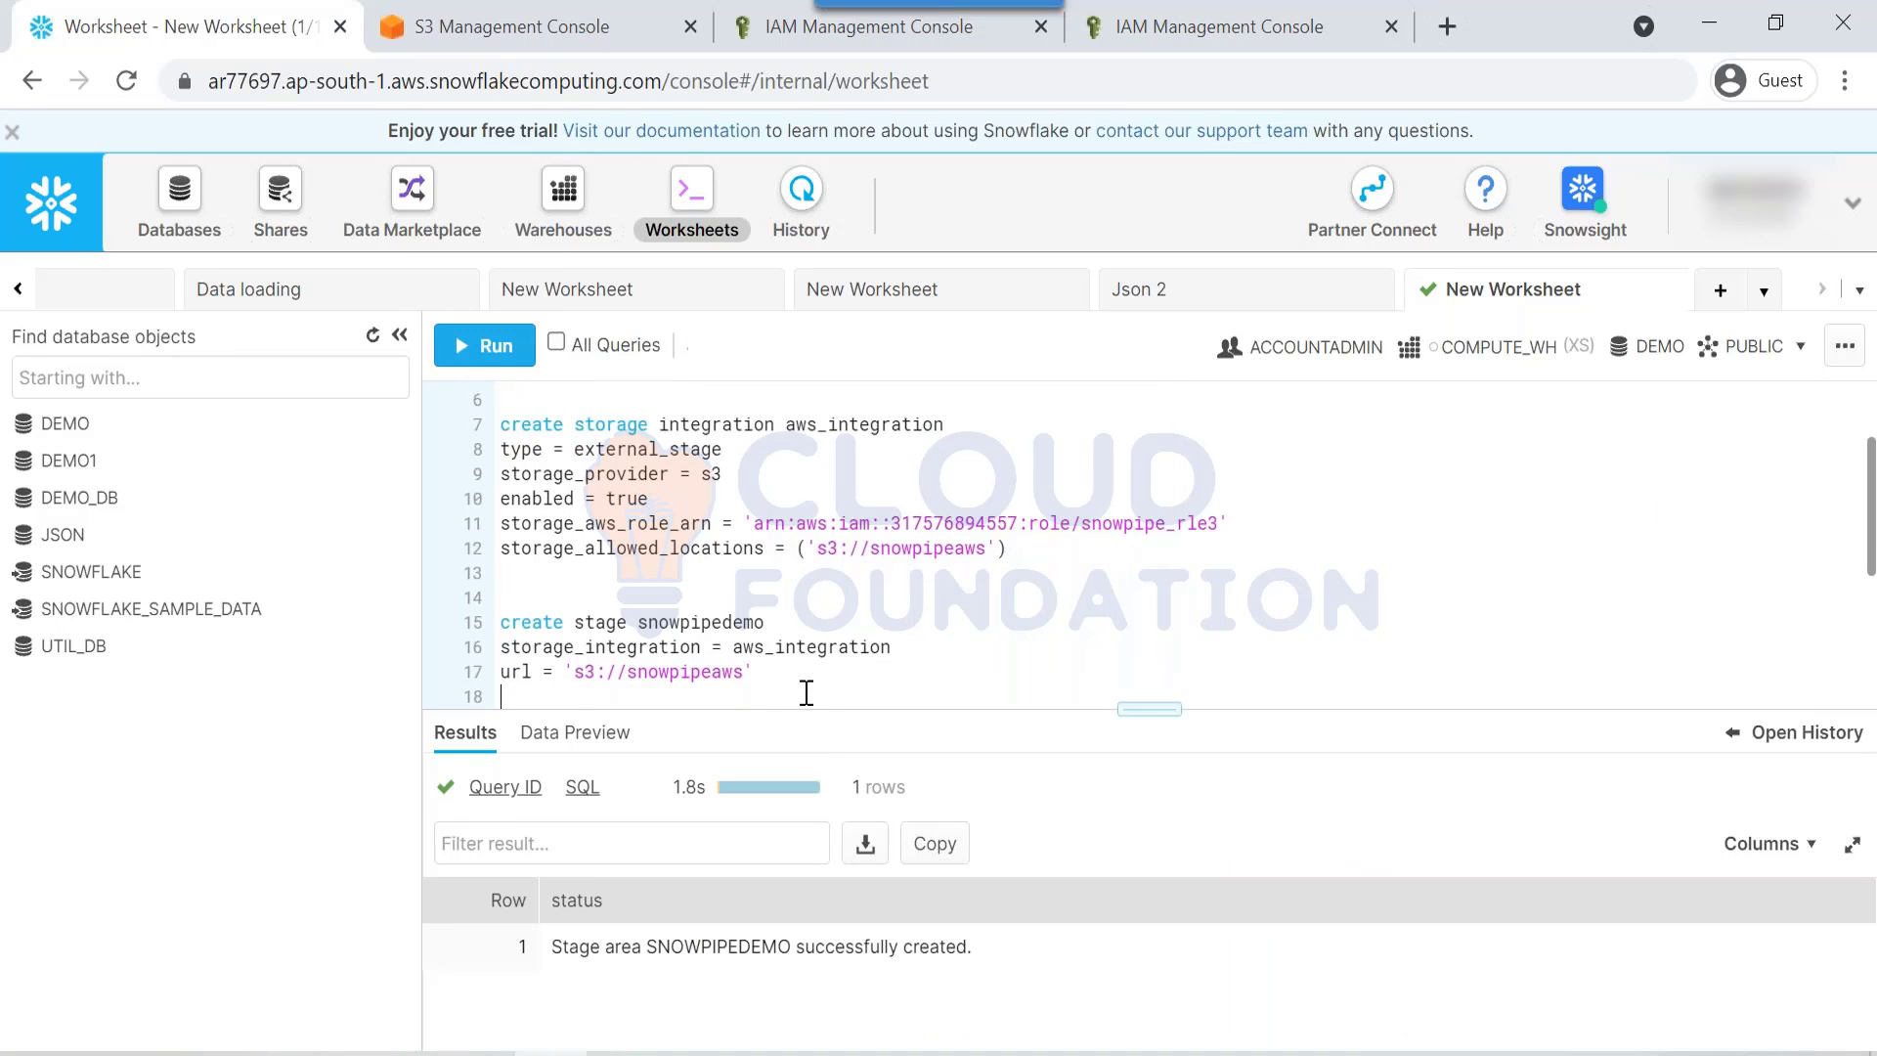
text(li)
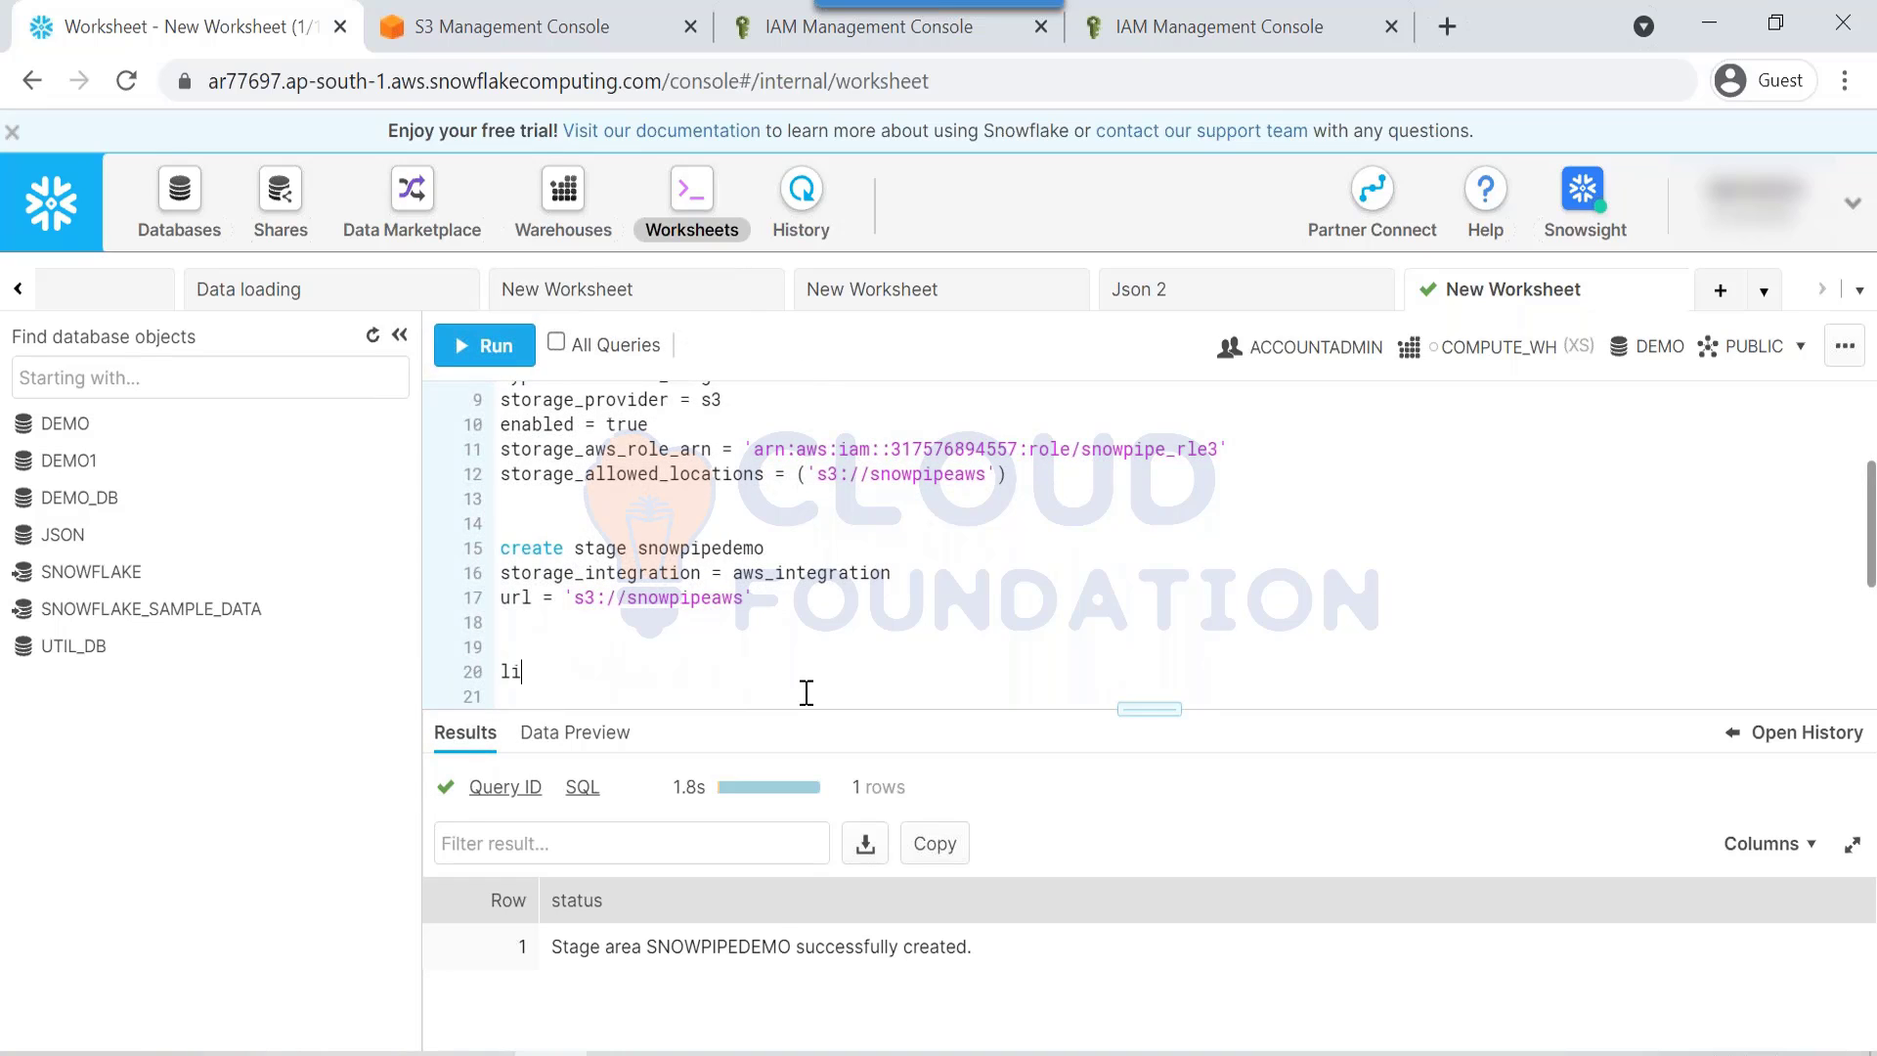
text(st @)
click(597, 661)
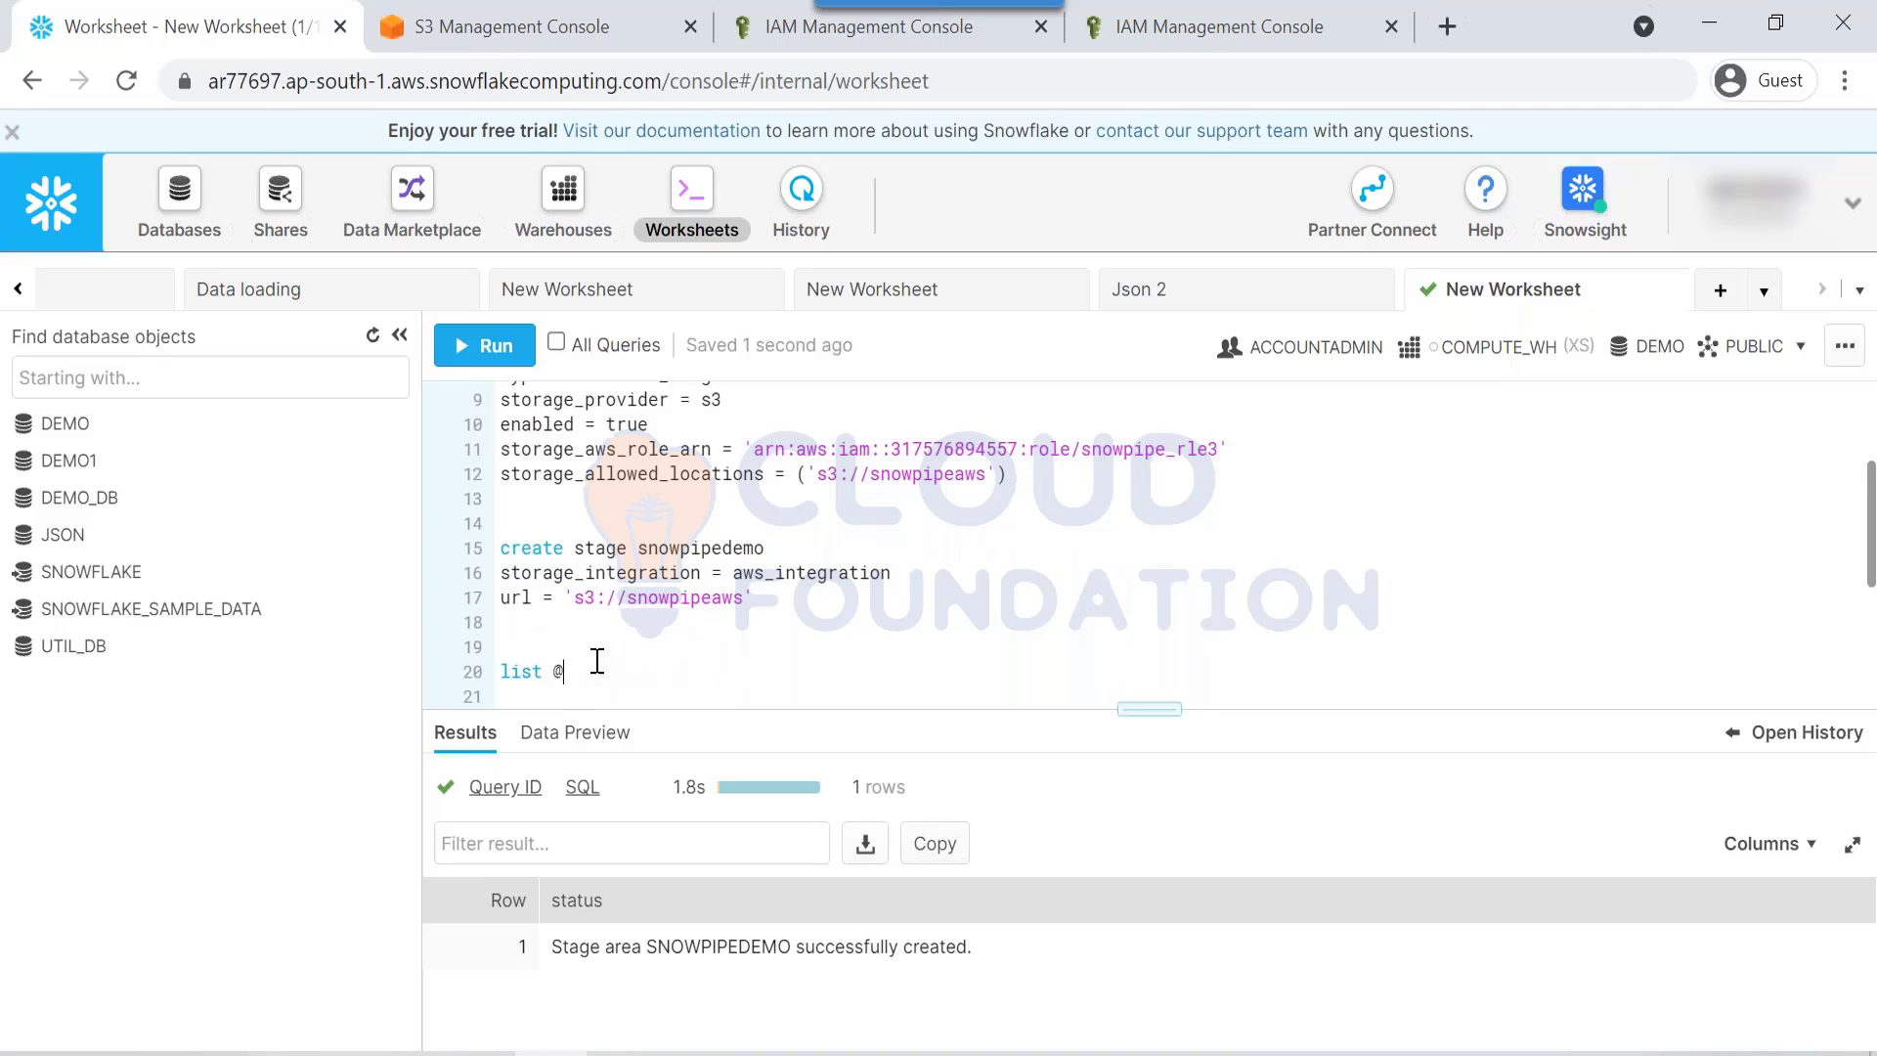
key(ctrl+v)
key(ctrl+Return)
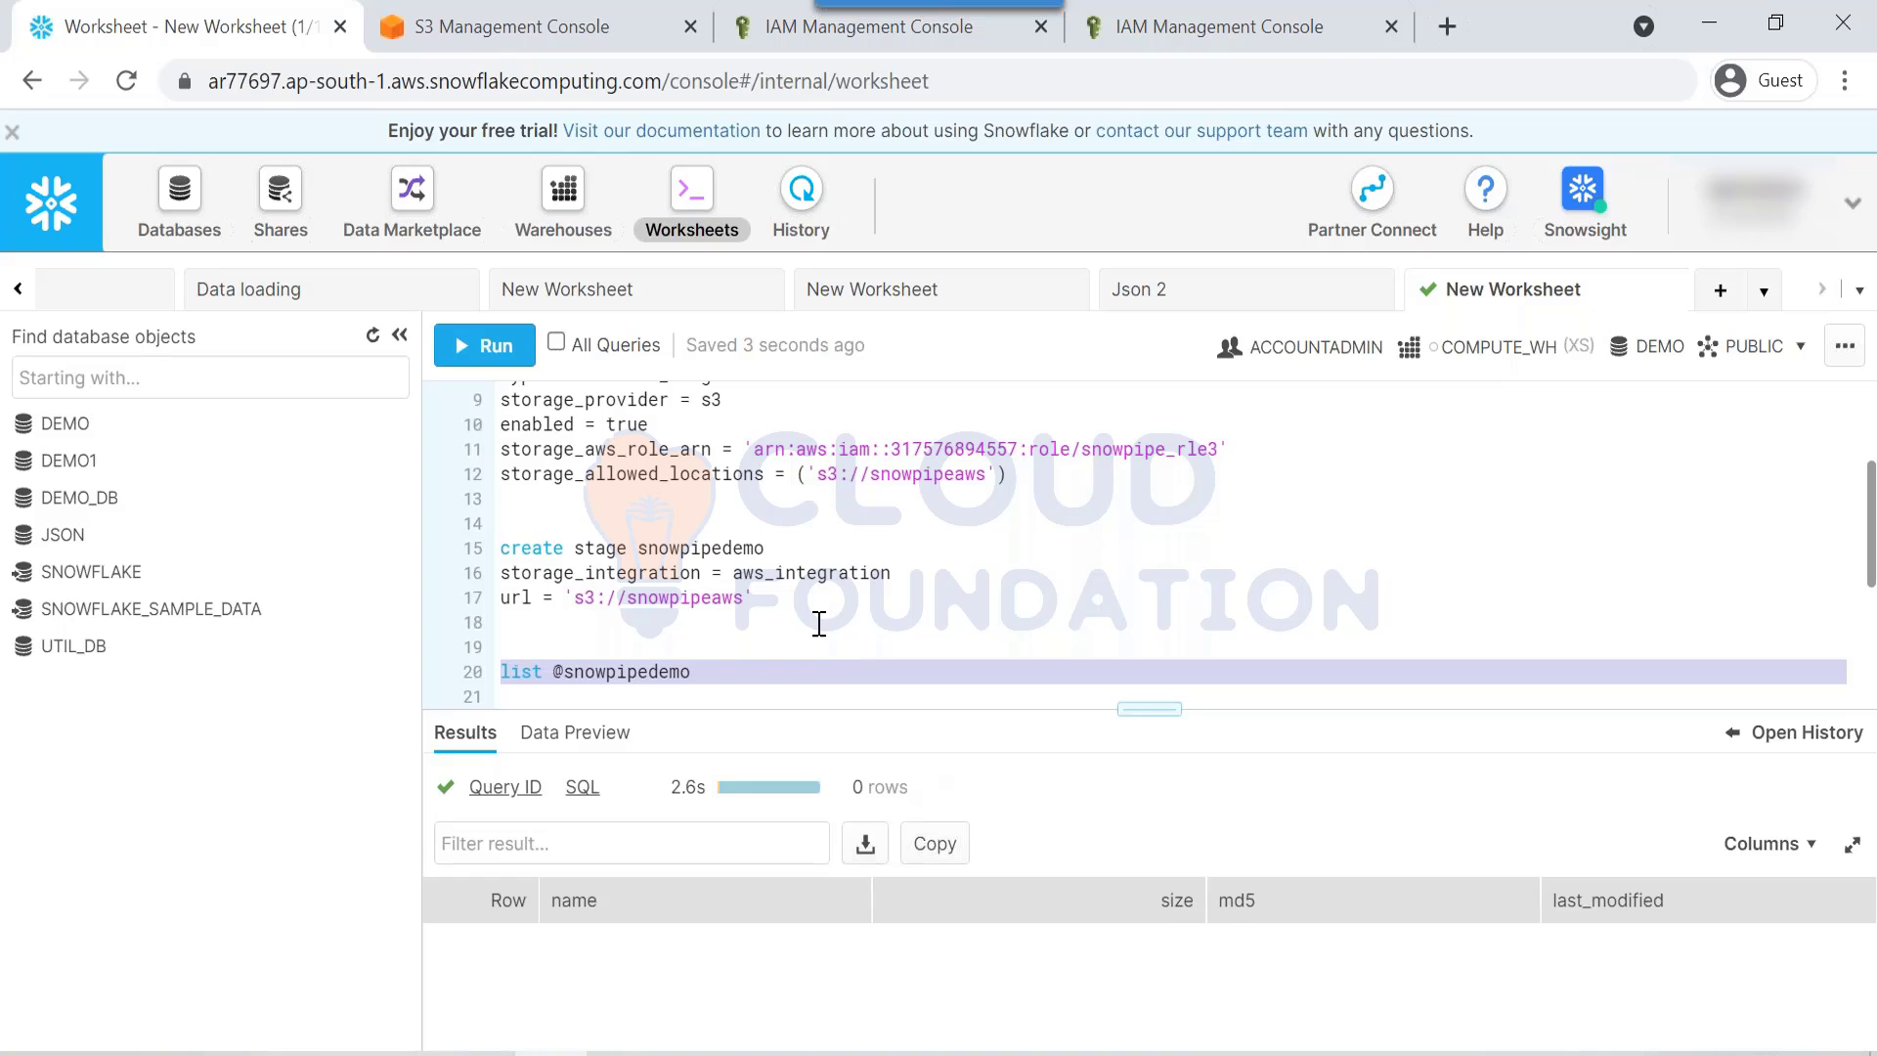
Step: Review the create stage snowpipedemo lines by highlighting them
drag(1149, 709, 1150, 860)
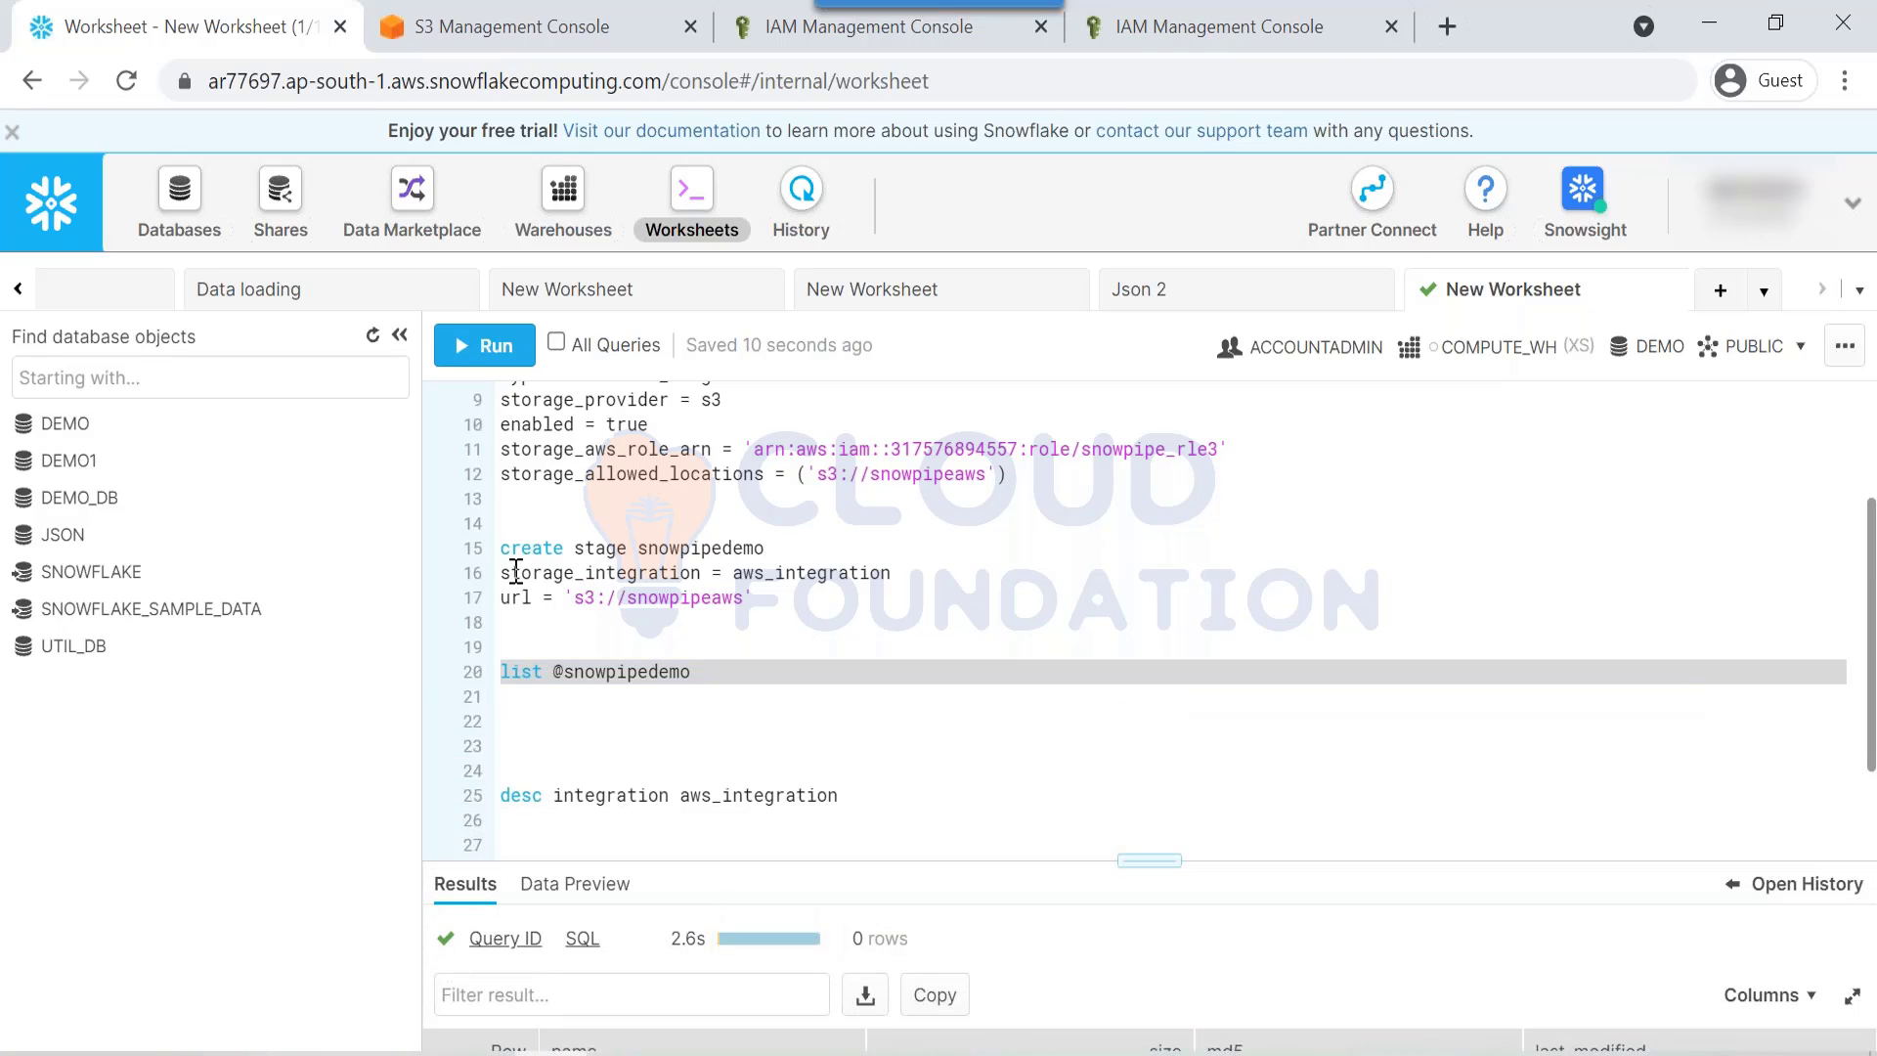
double_click(515, 572)
double_click(782, 571)
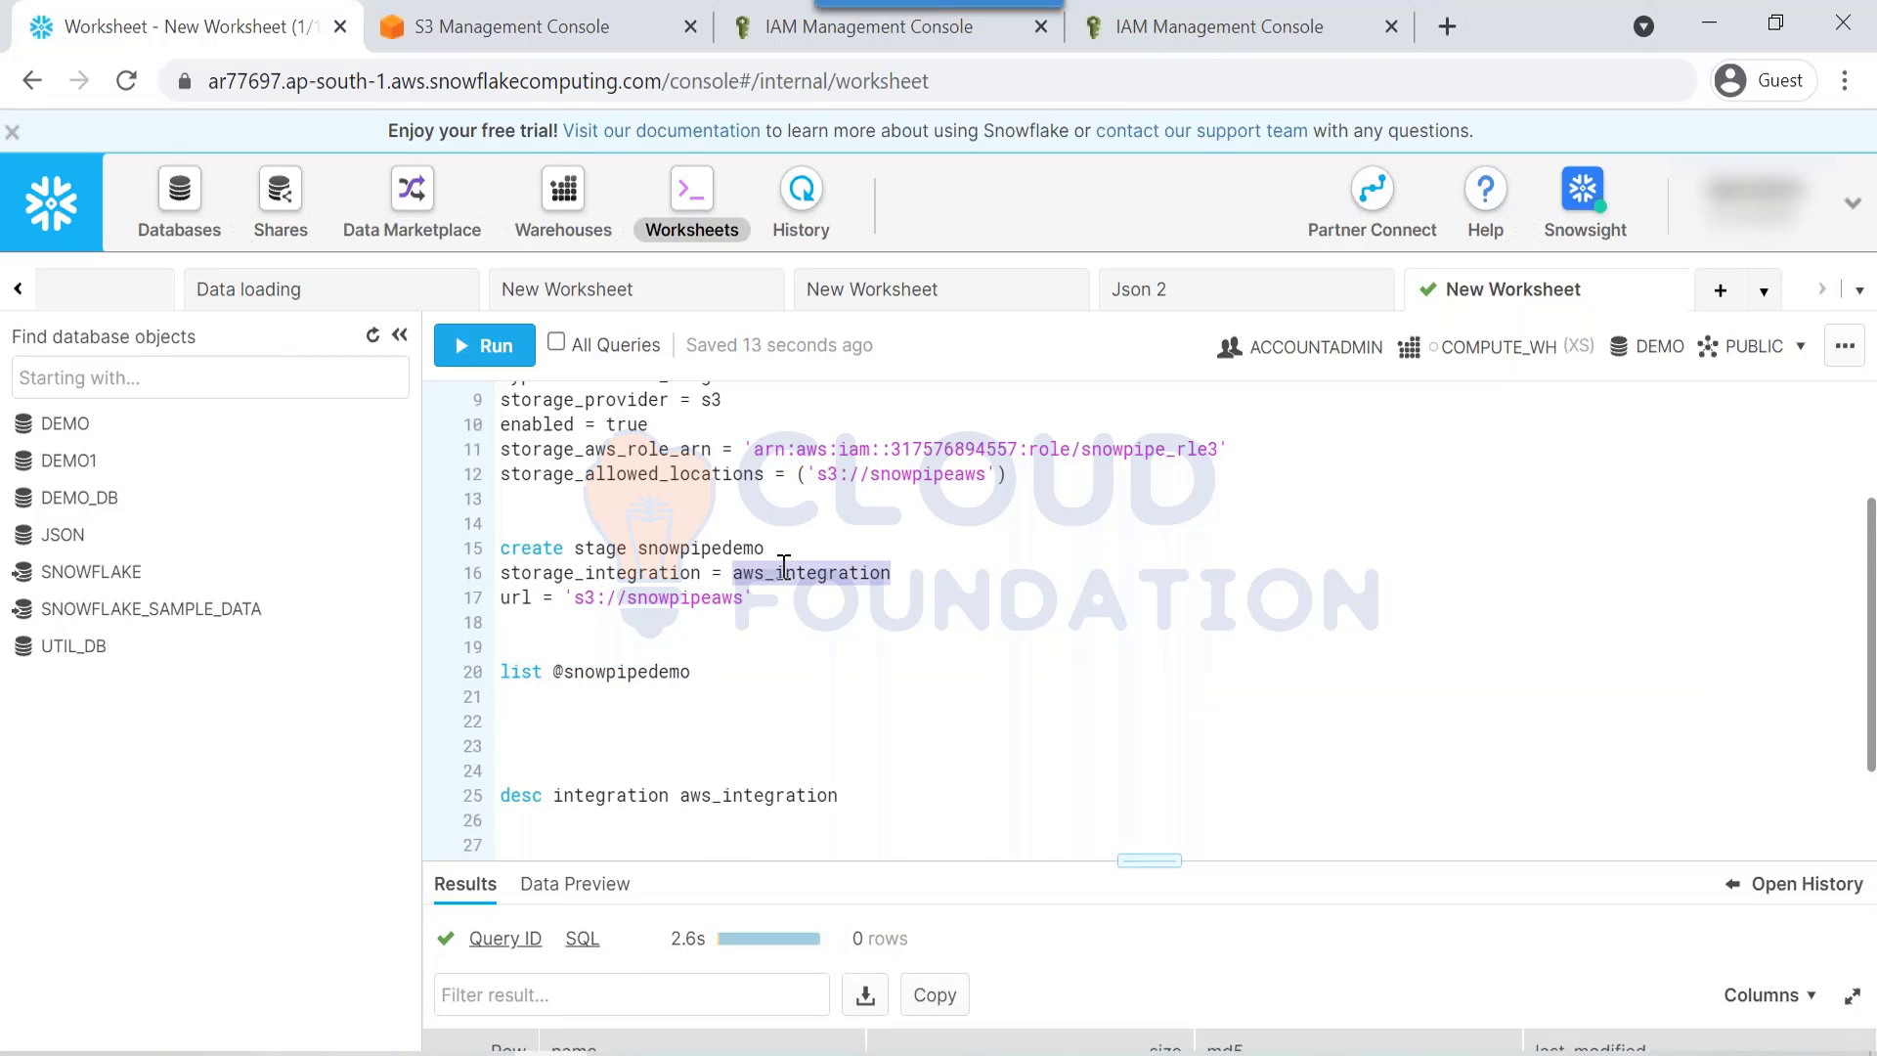
click(732, 649)
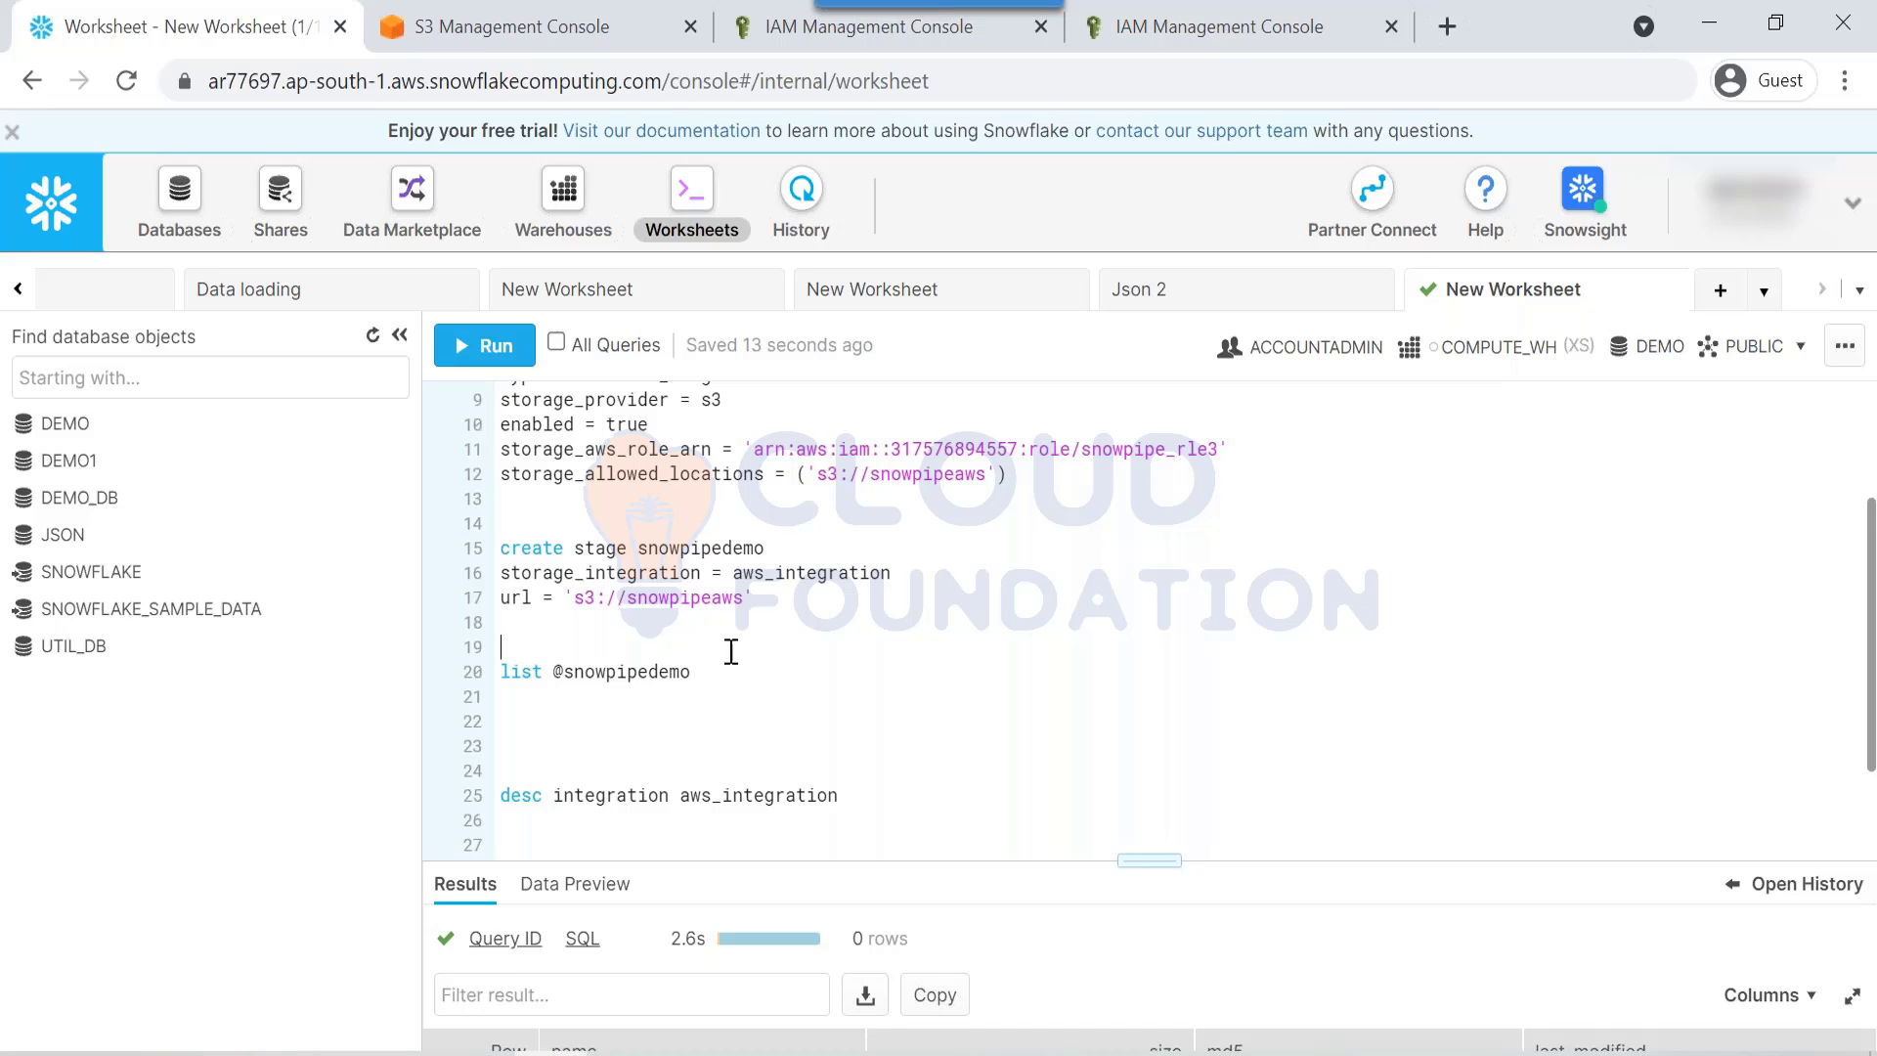
double_click(797, 572)
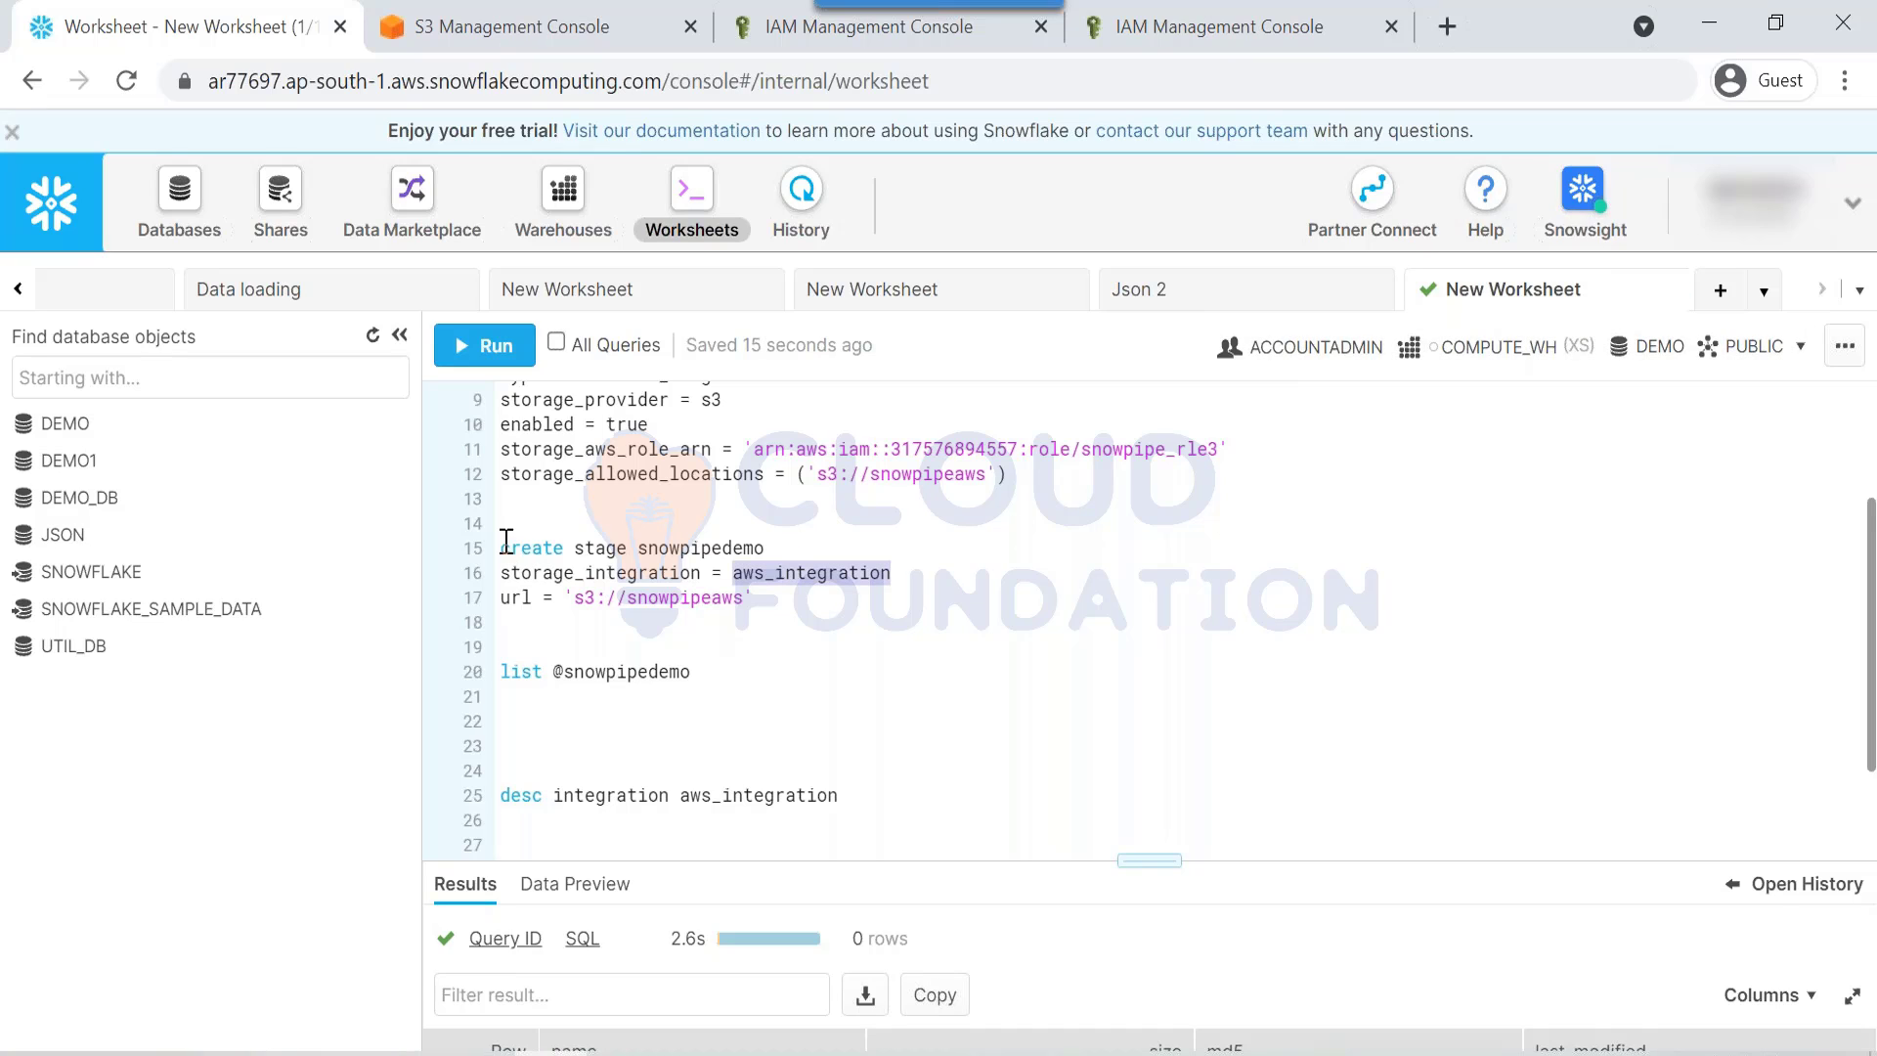
drag(502, 545, 849, 551)
drag(502, 573, 817, 597)
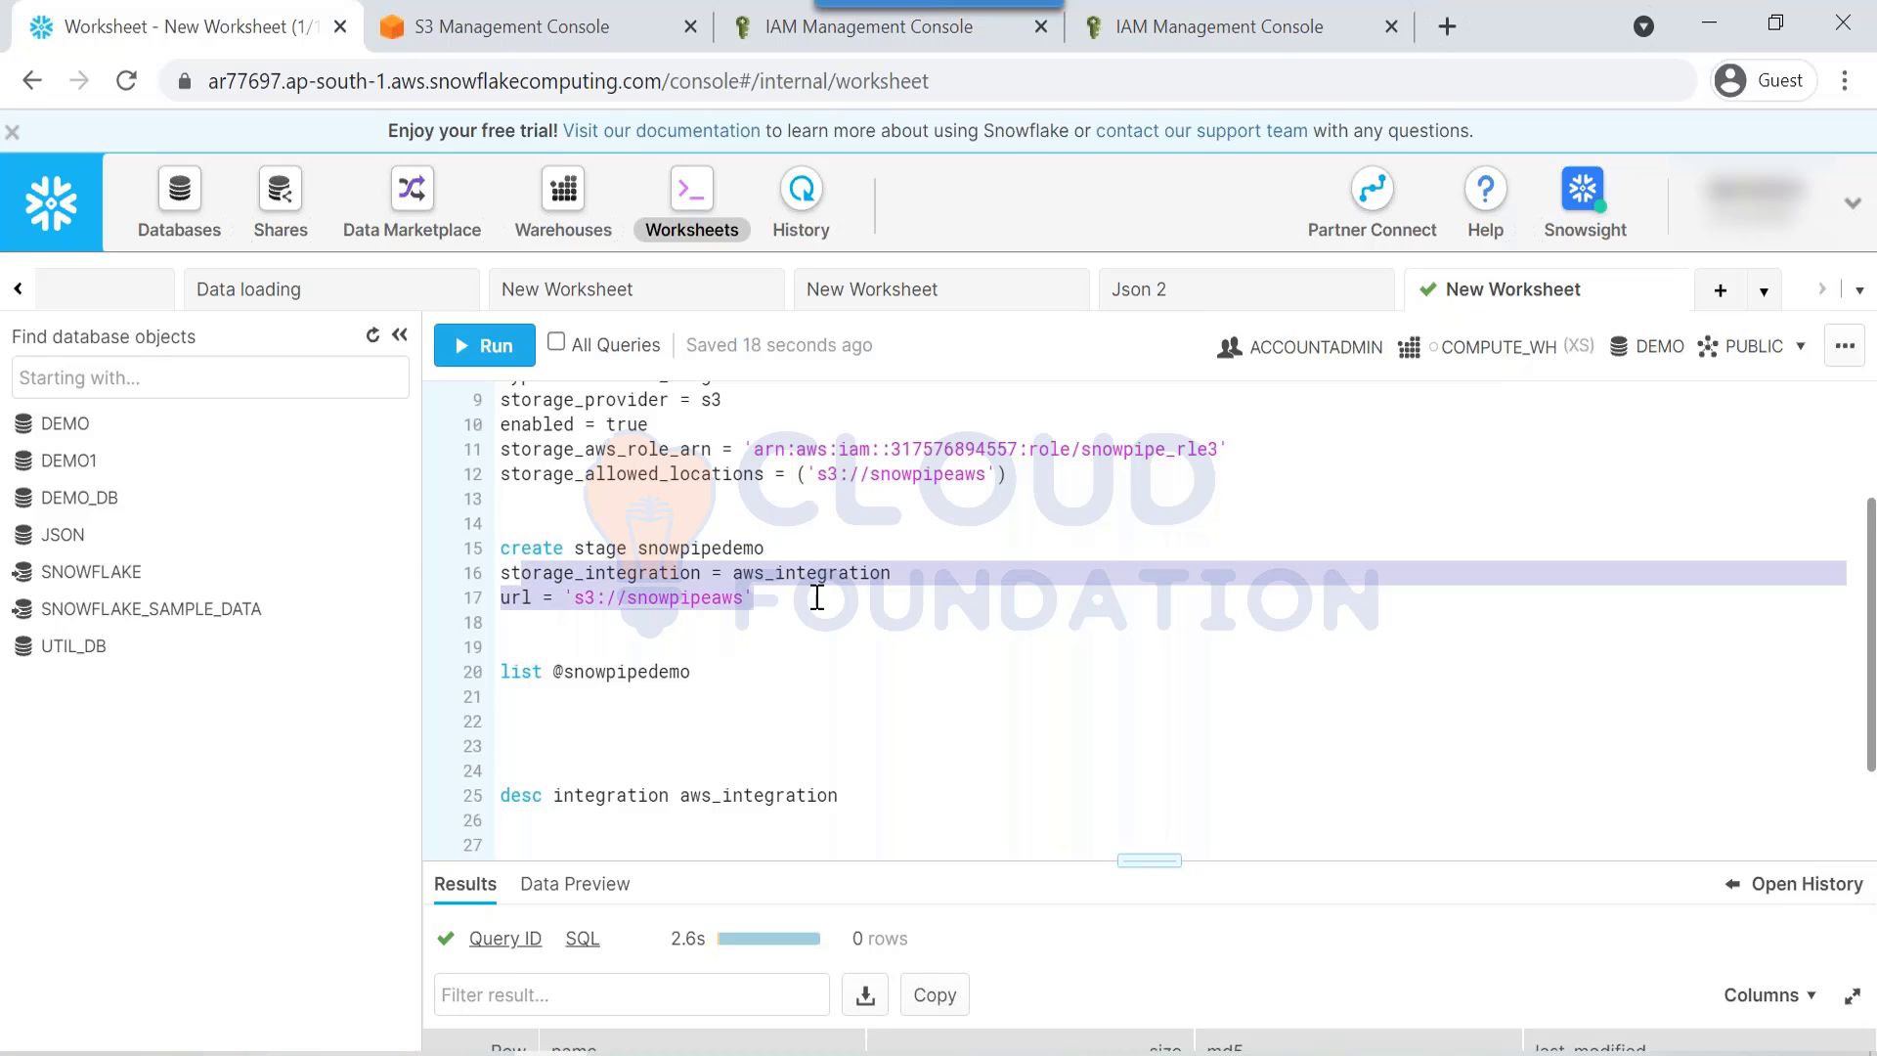
click(796, 603)
Step: Review the storage integration definition lines by highlighting them
scroll(631, 583, up, 3)
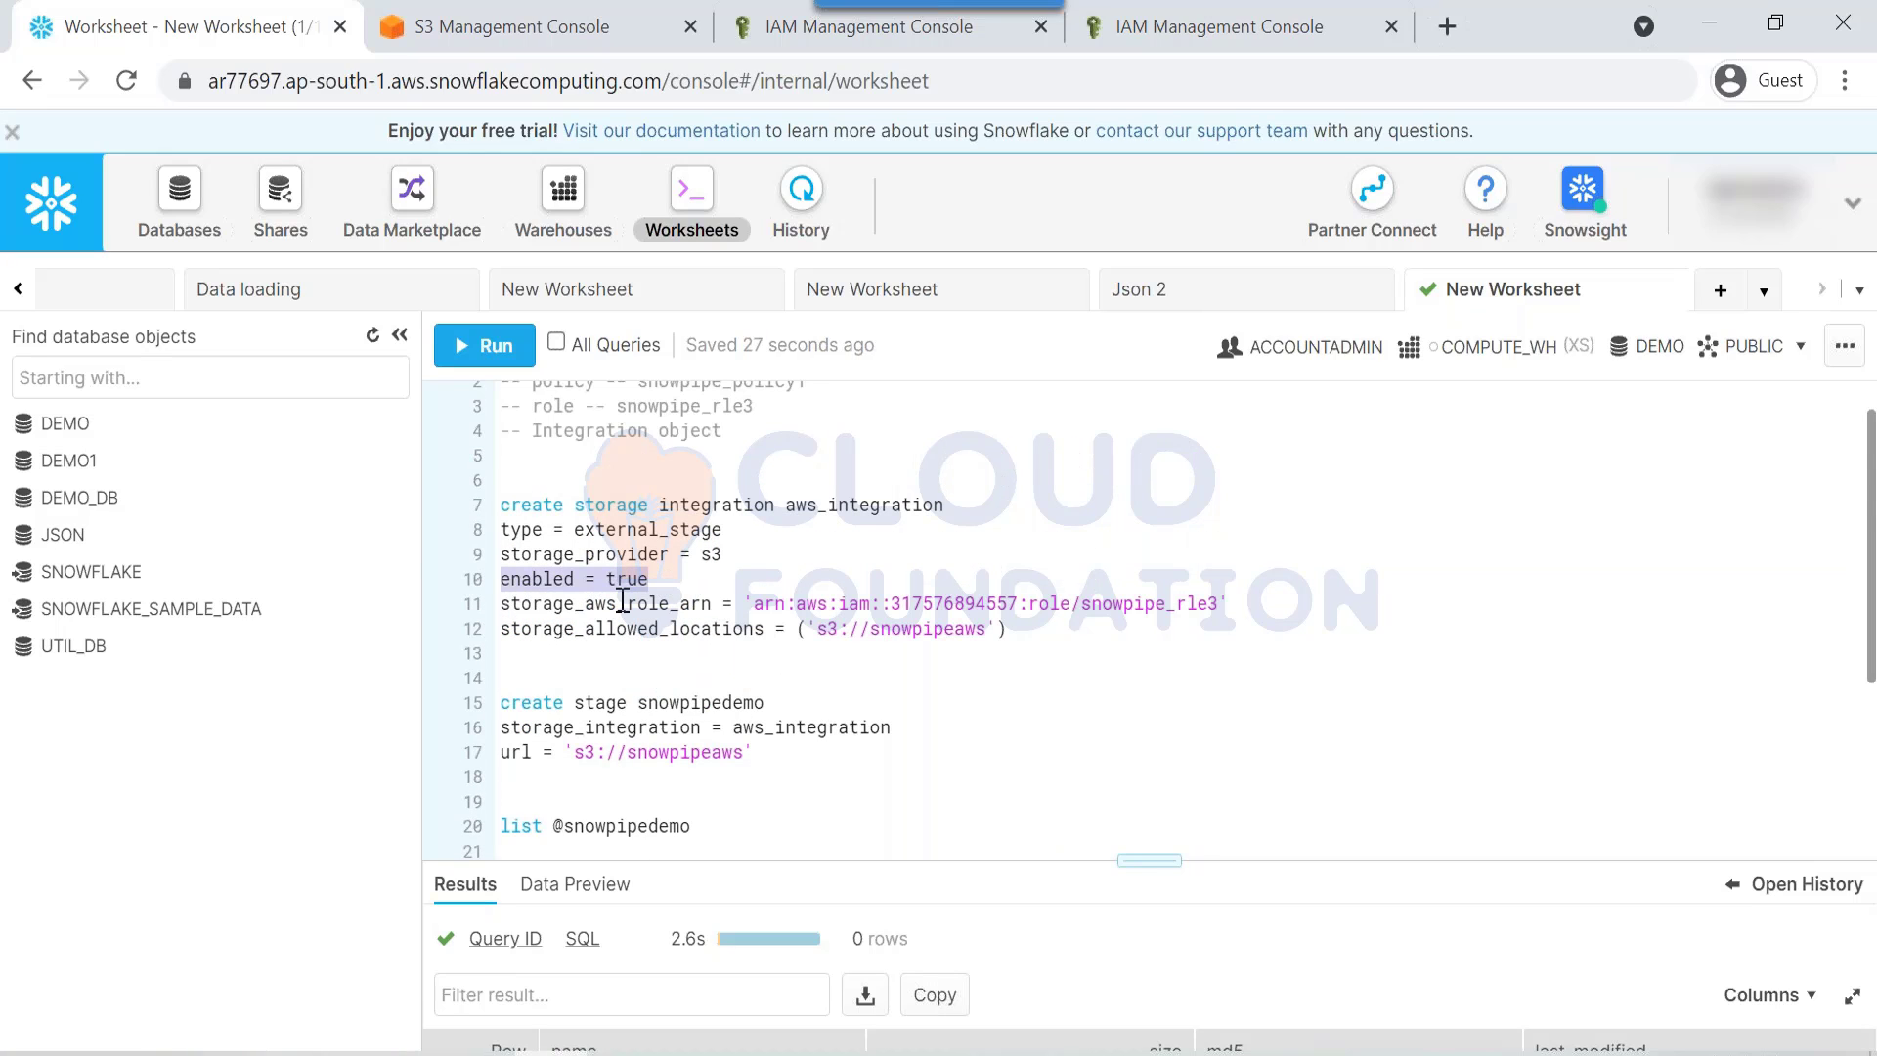
drag(500, 603, 577, 505)
triple_click(630, 581)
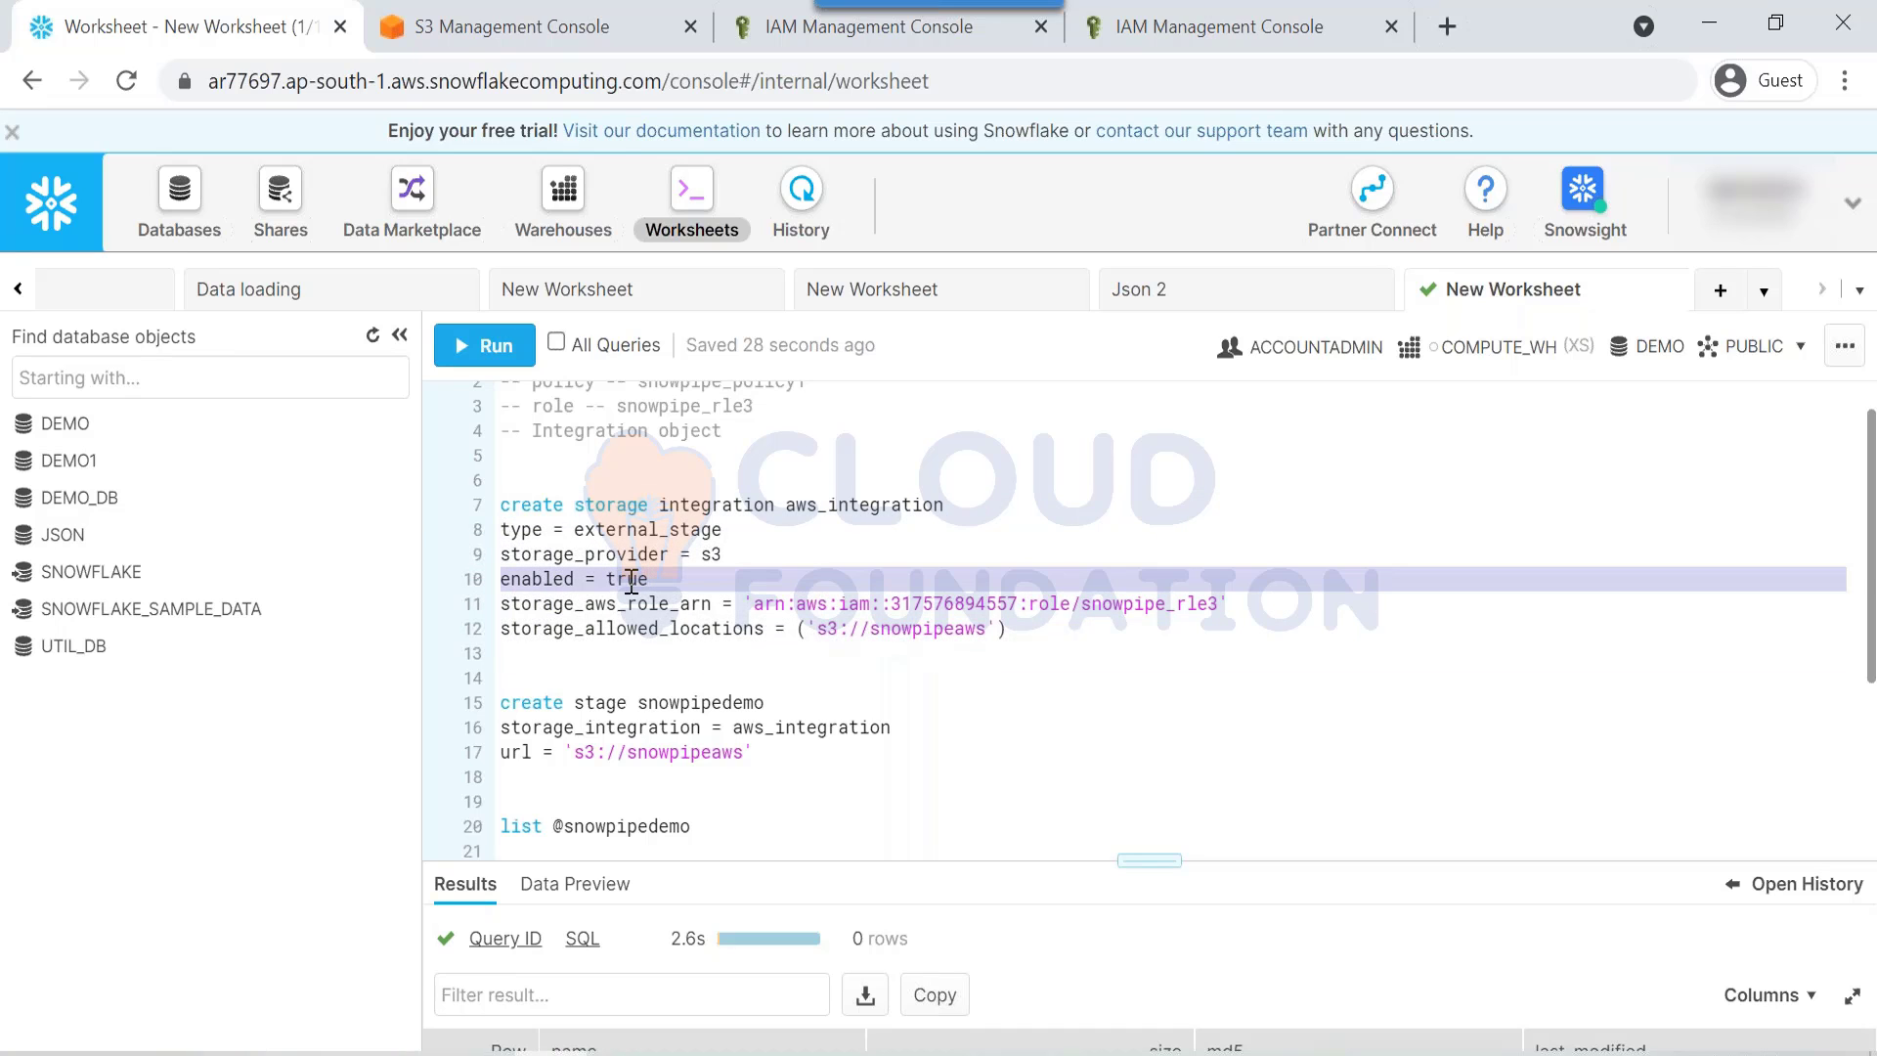
scroll(625, 583, down, 5)
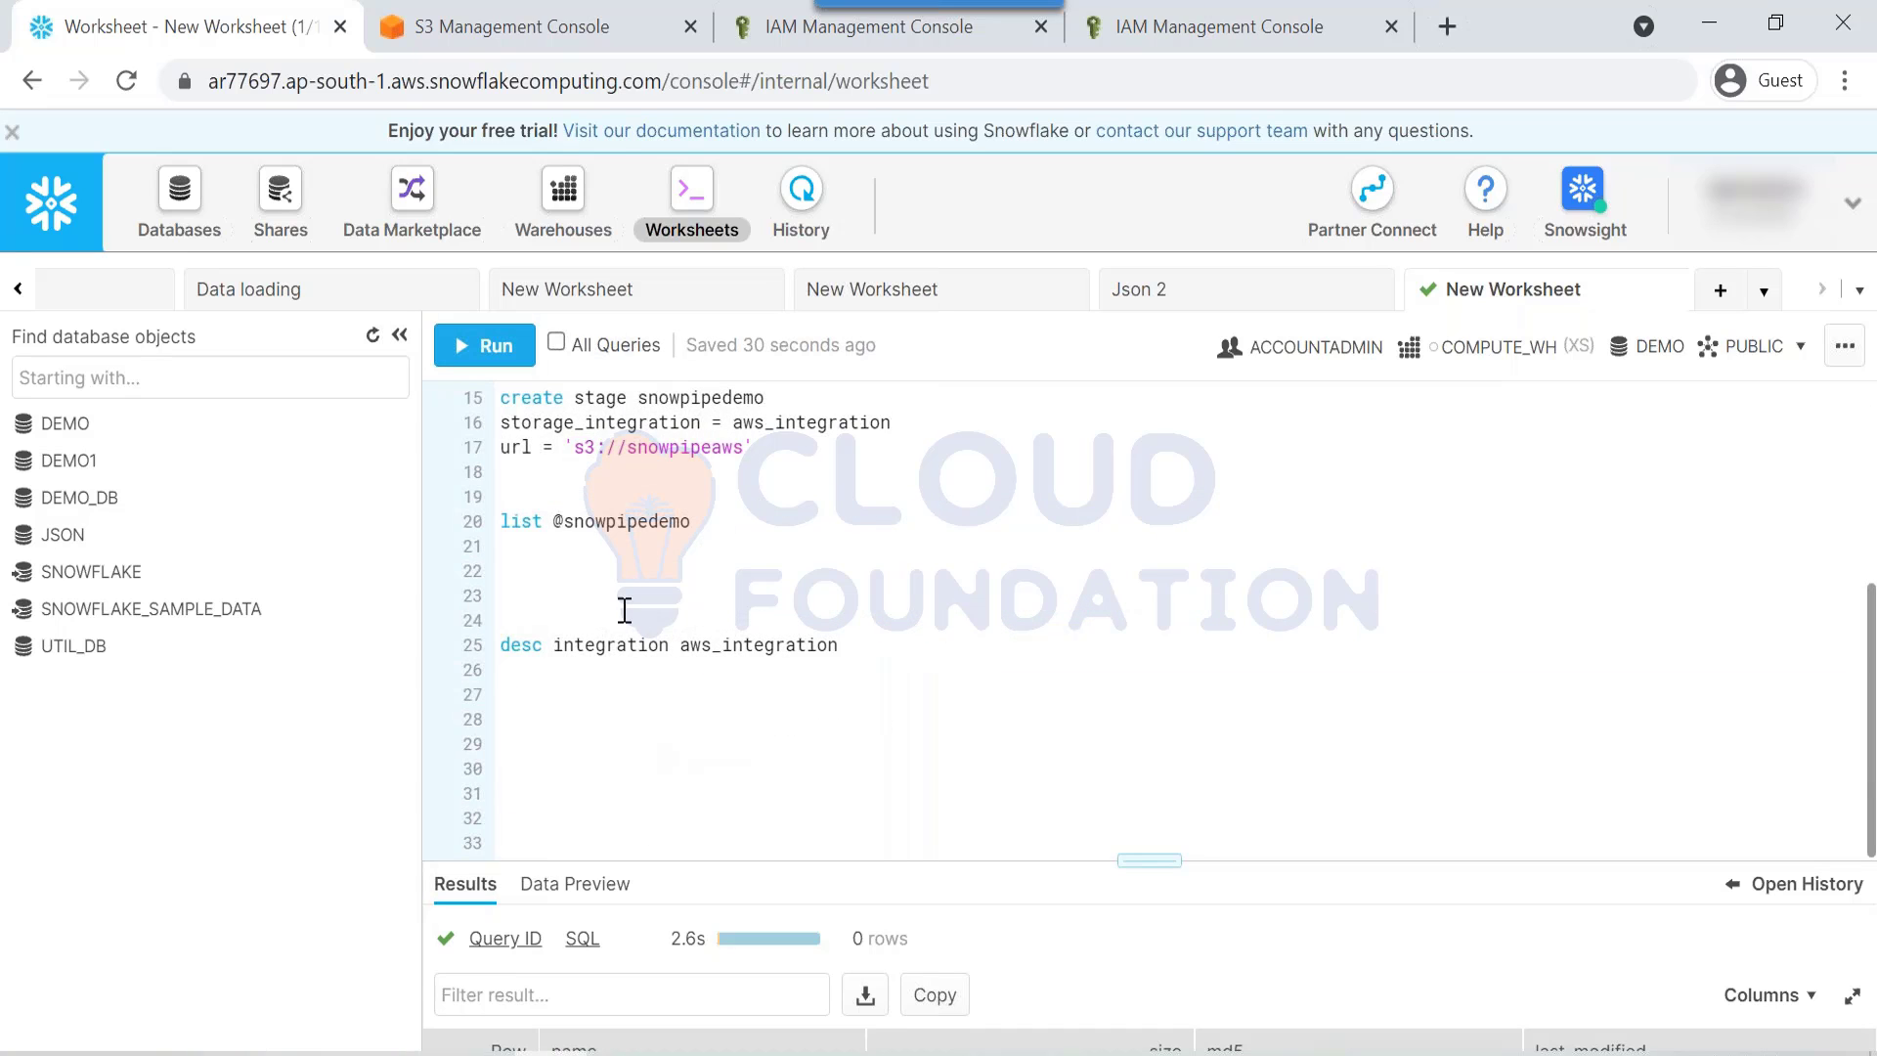
scroll(636, 635, up, 3)
drag(775, 600, 503, 533)
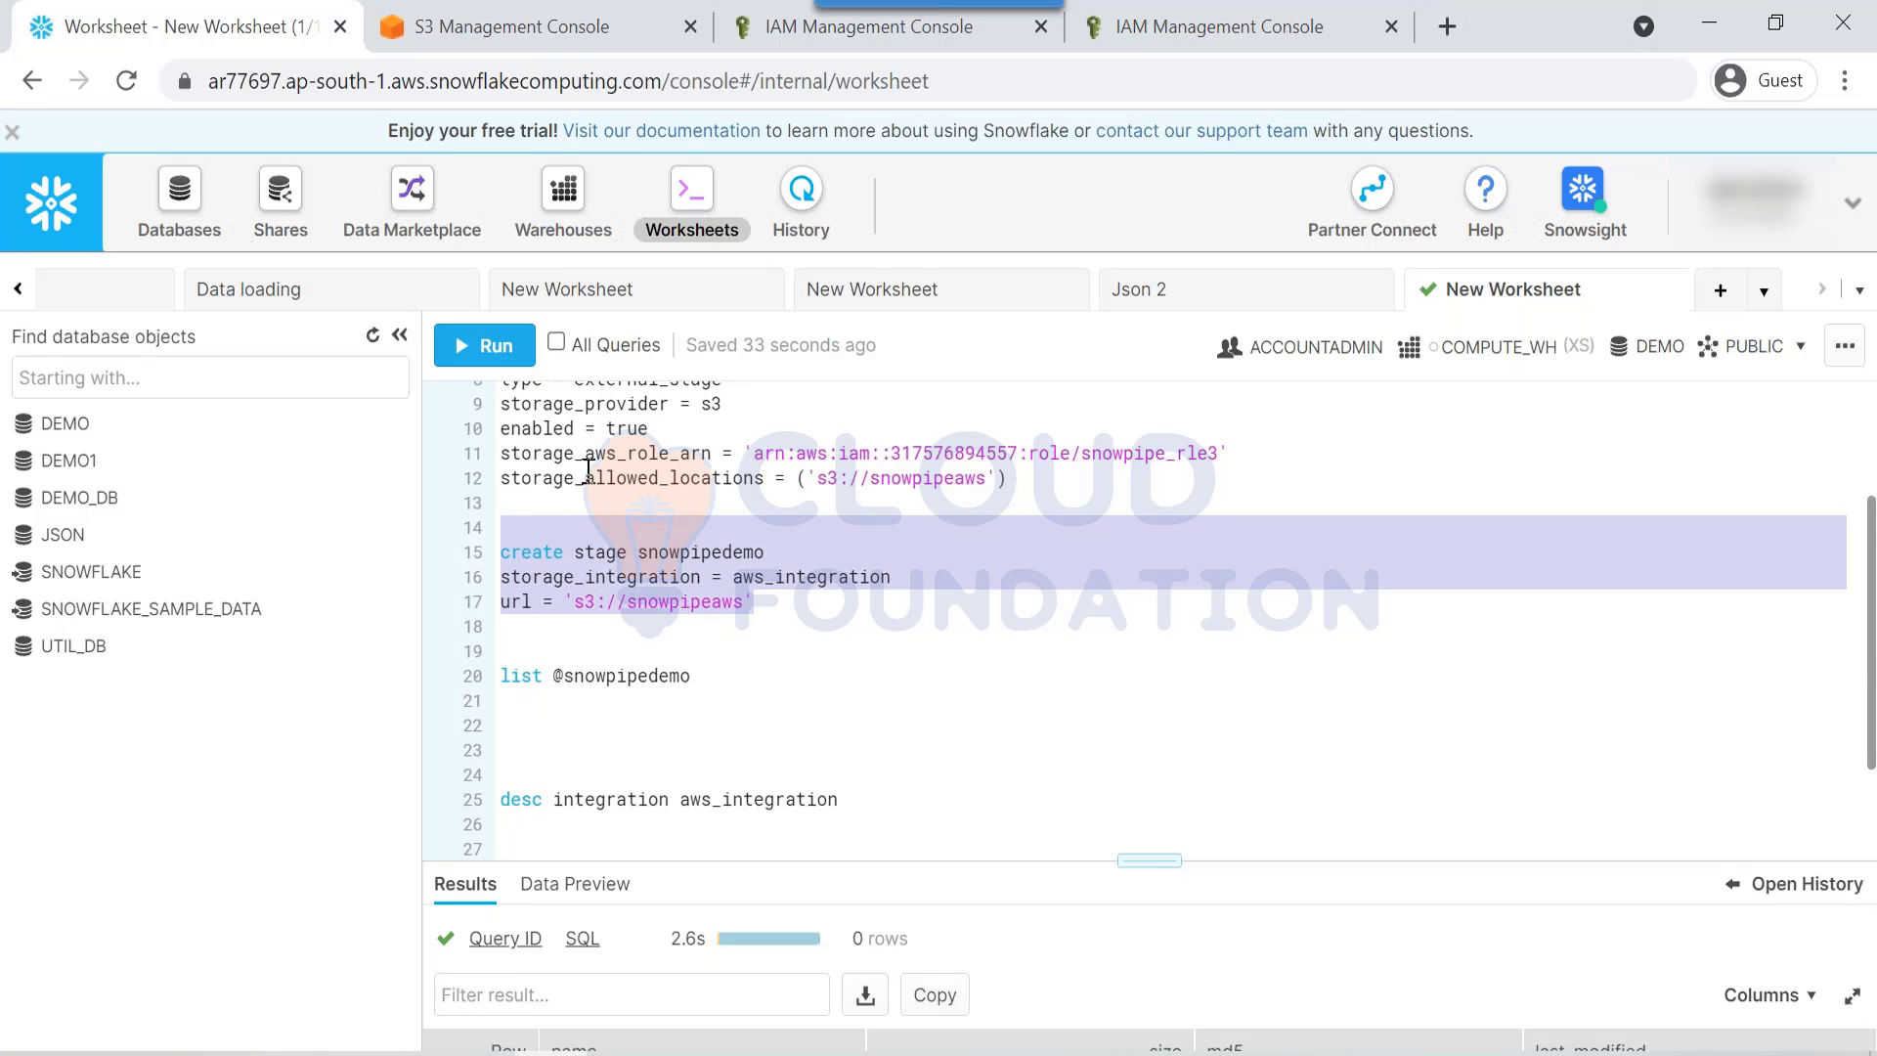
scroll(782, 548, up, 2)
drag(777, 494, 906, 510)
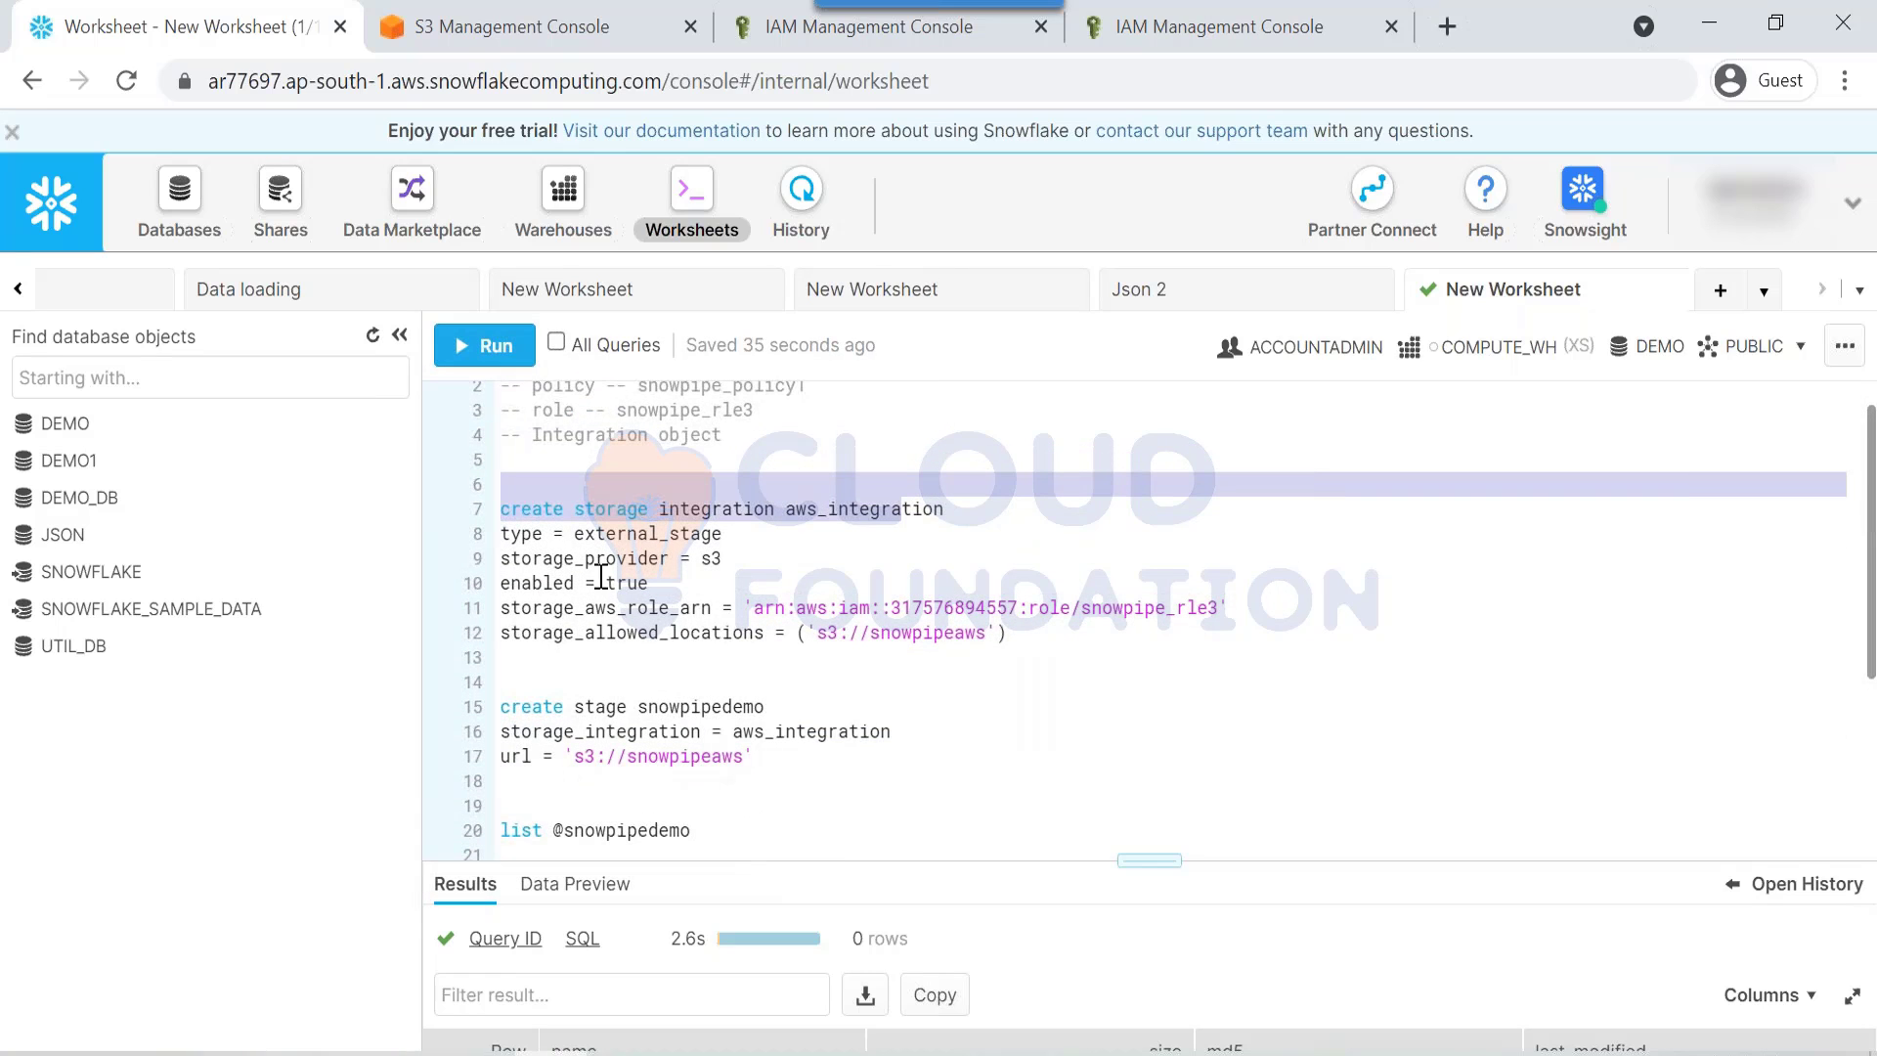
double_click(527, 585)
click(678, 584)
Step: Paste a copy of the create stage statement below and rename it snowpipedemo1
click(771, 763)
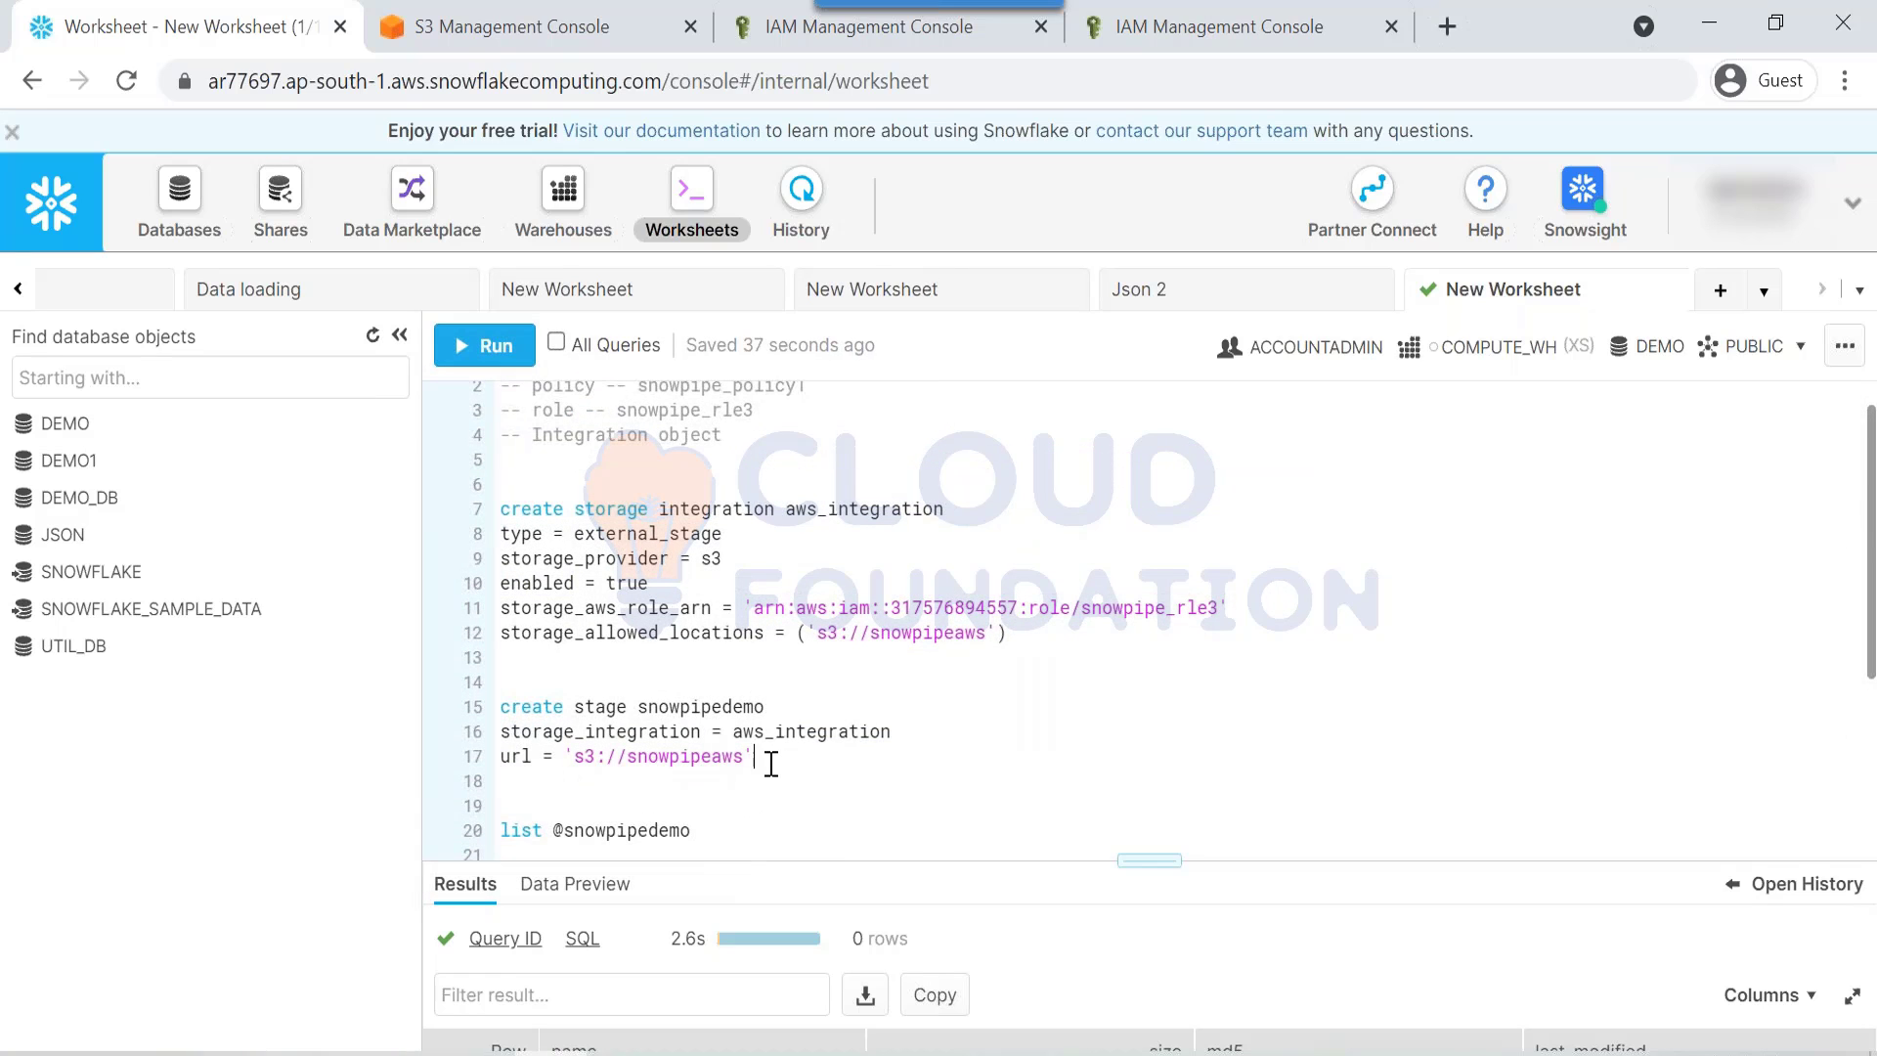
drag(771, 764, 503, 699)
key(ctrl+c)
click(842, 782)
key(Return)
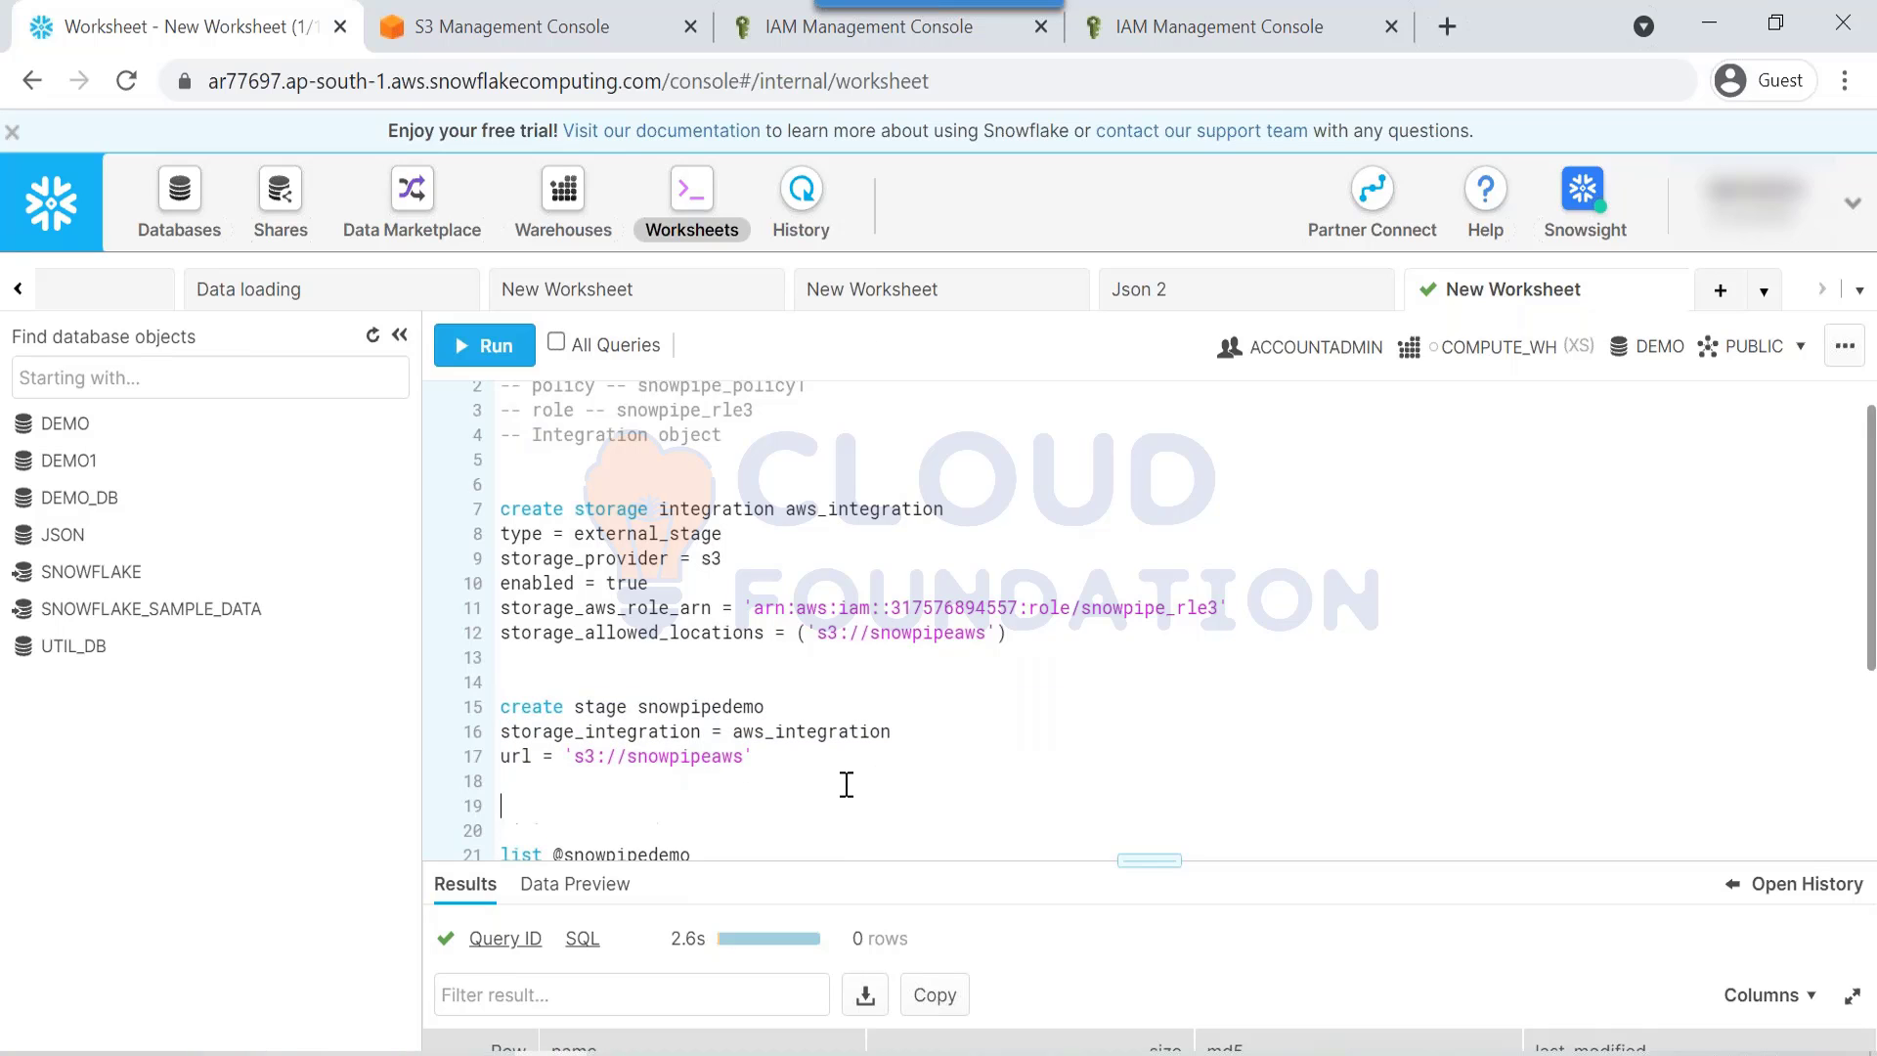
key(ctrl+v)
click(855, 794)
text(1)
Step: Re-examine the original stage statement and the integration's type, provider, enabled and role lines
scroll(847, 792, down, 3)
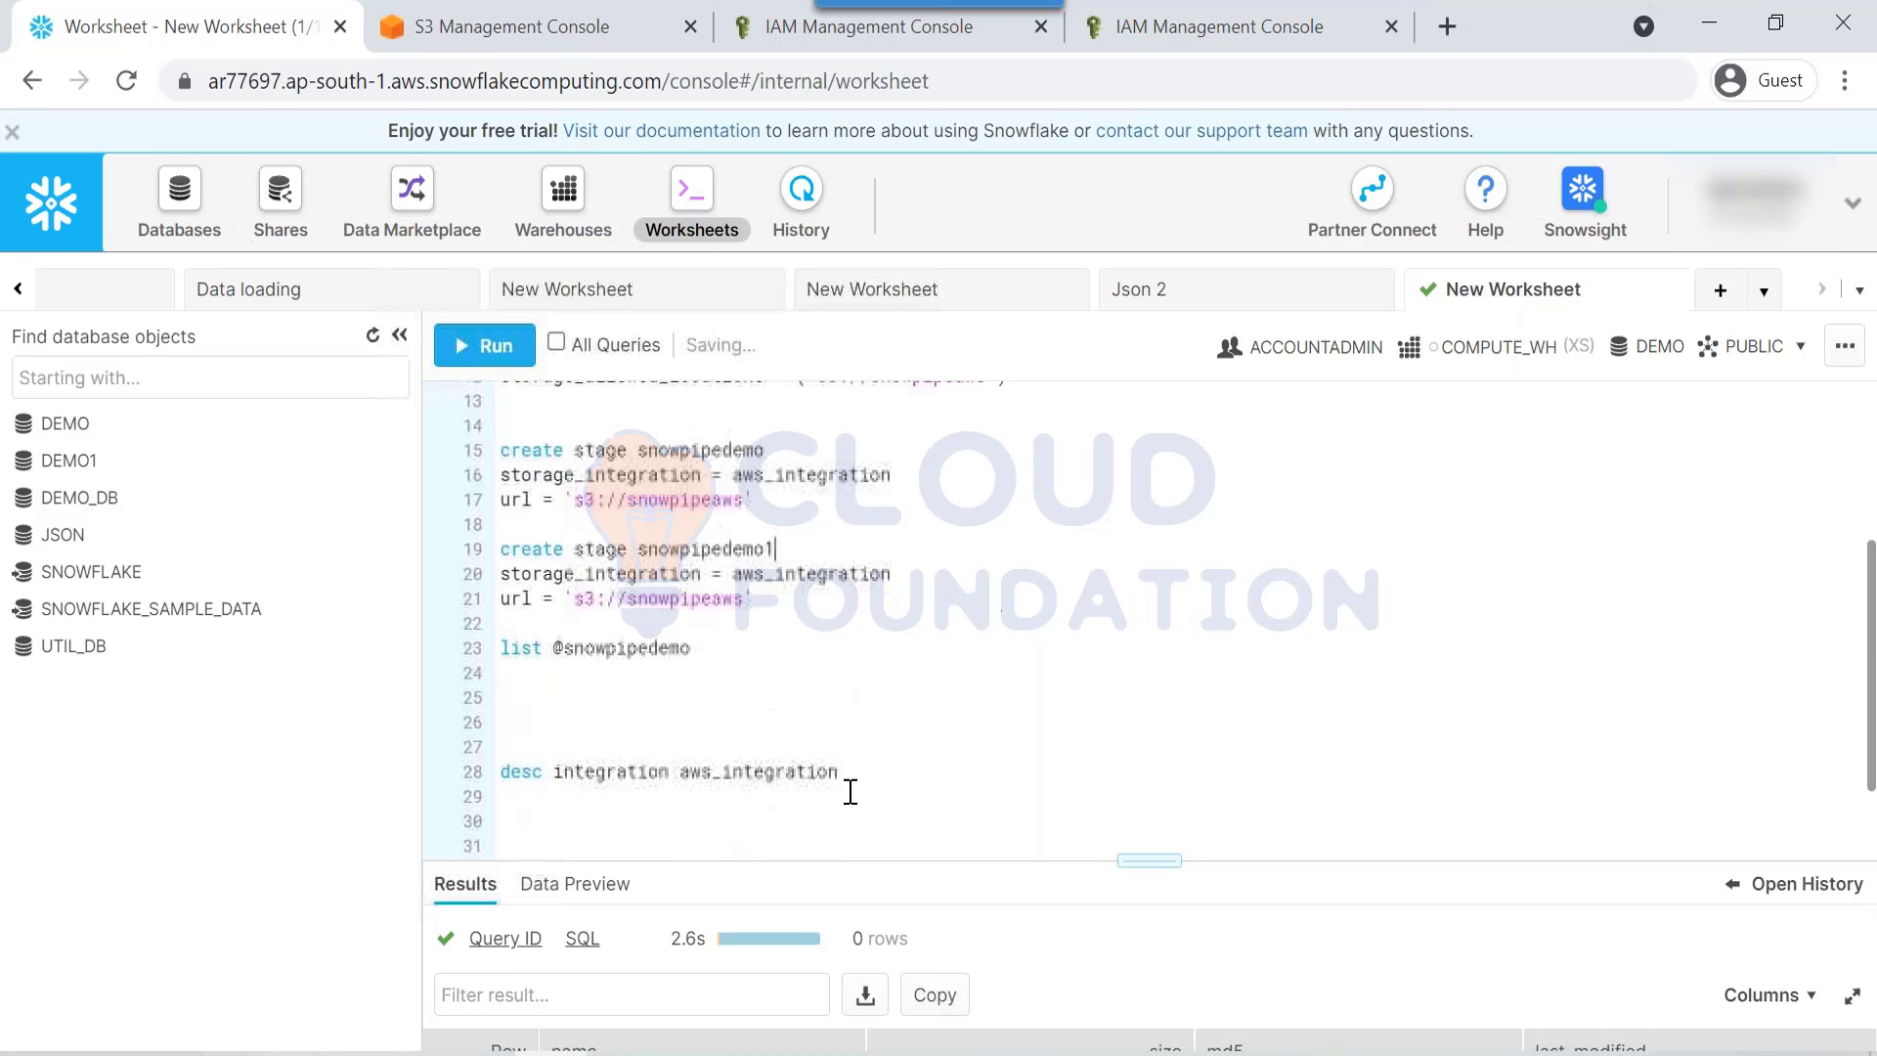
scroll(849, 792, up, 2)
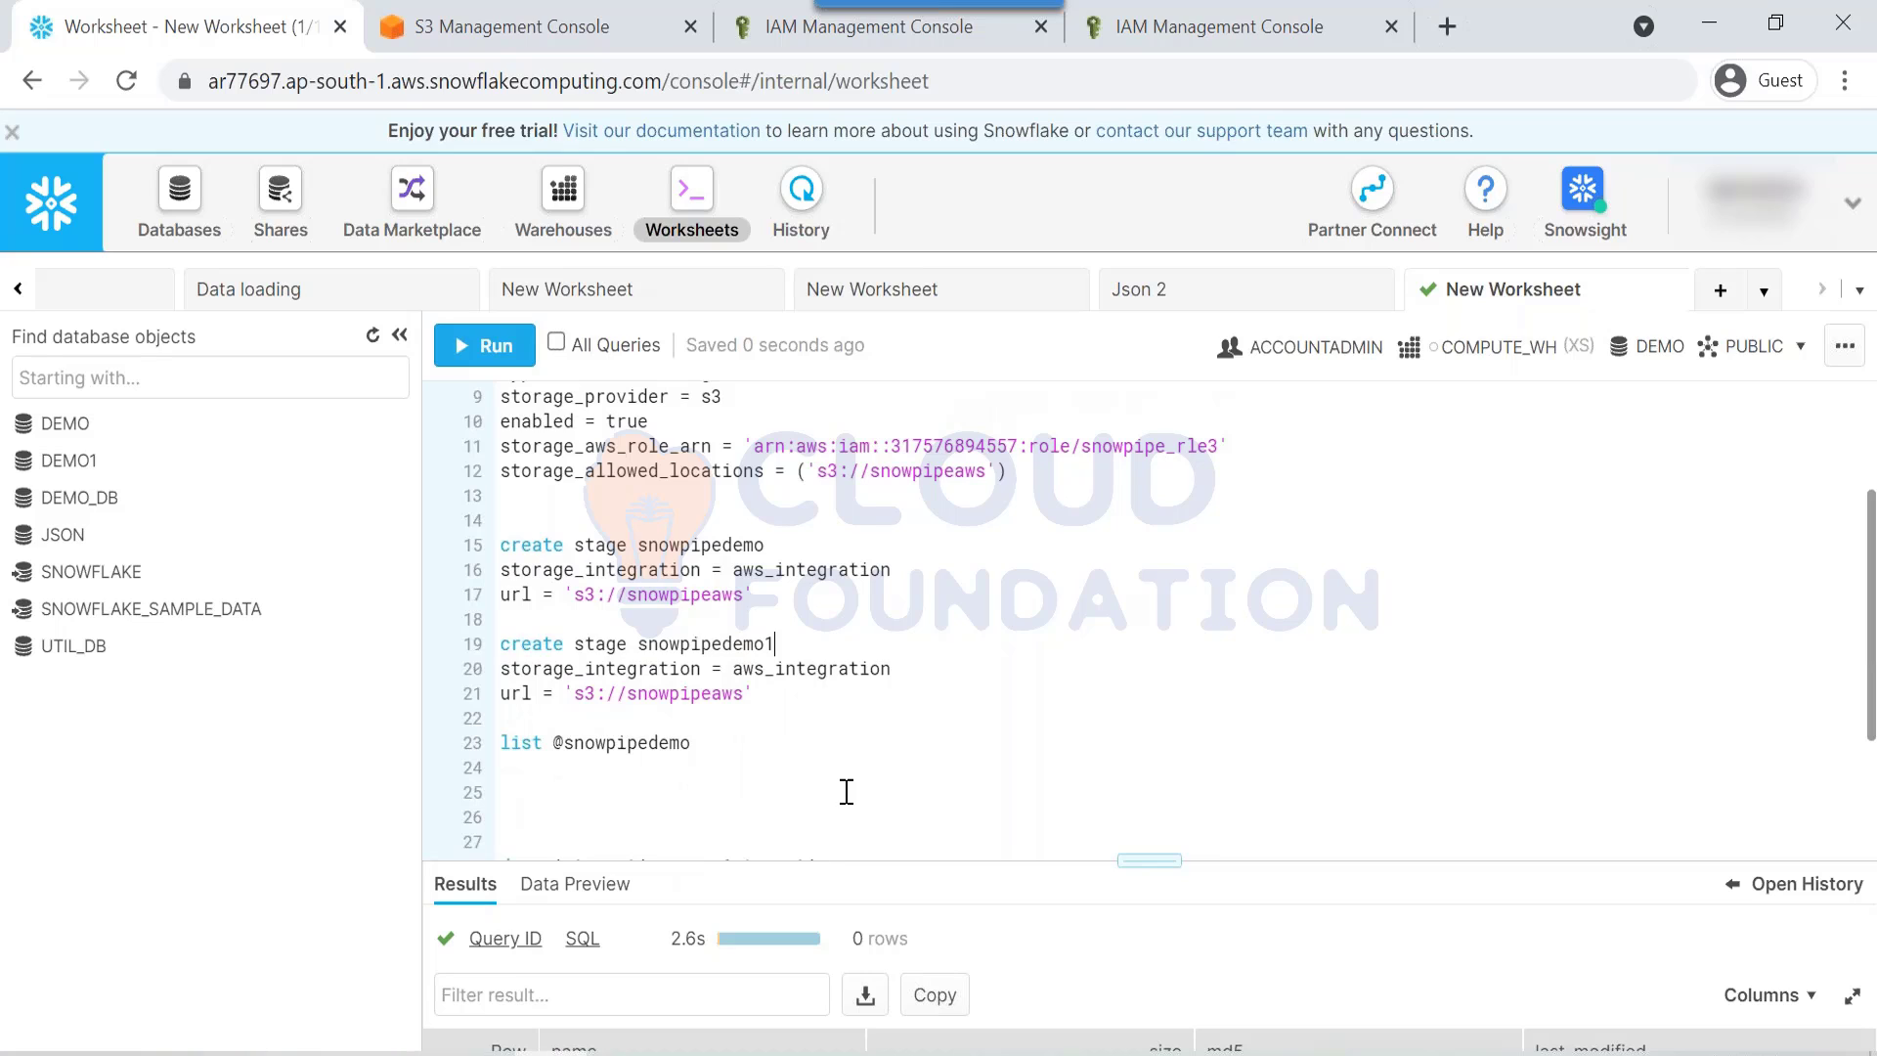
scroll(847, 792, up, 3)
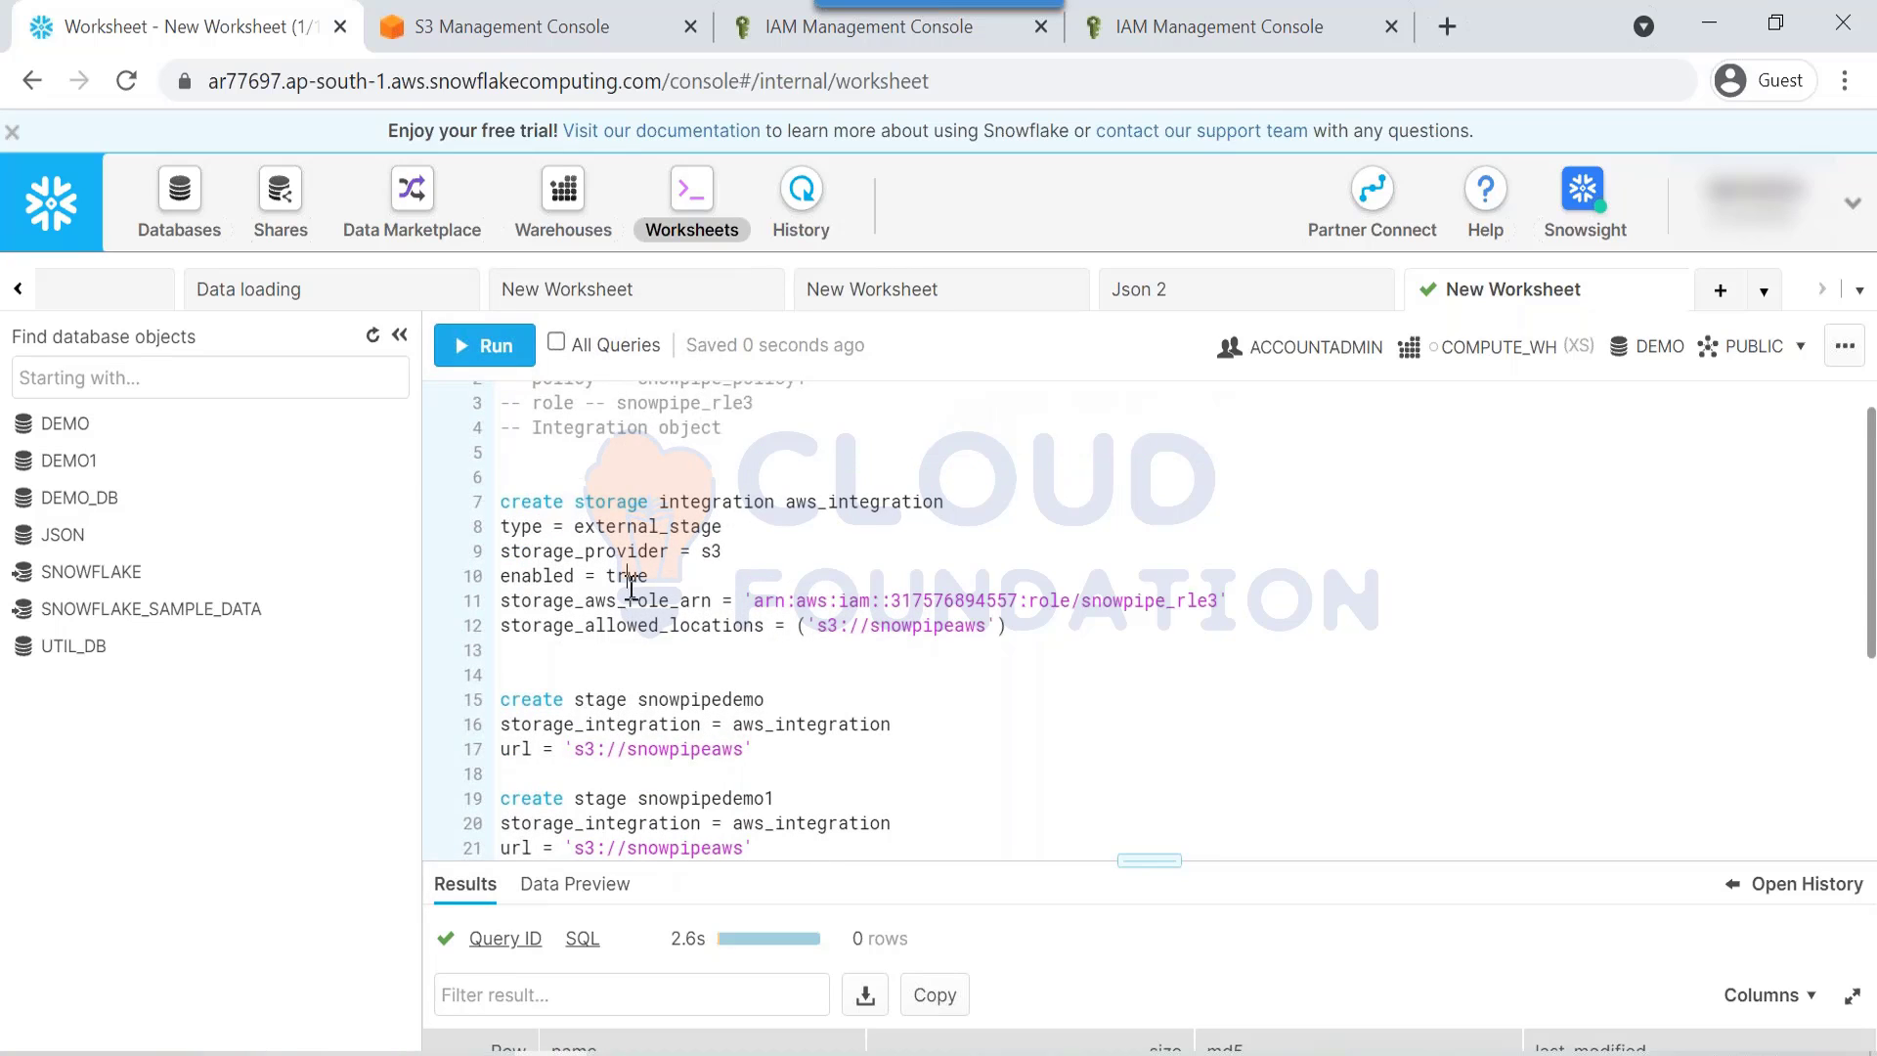
drag(757, 749, 526, 684)
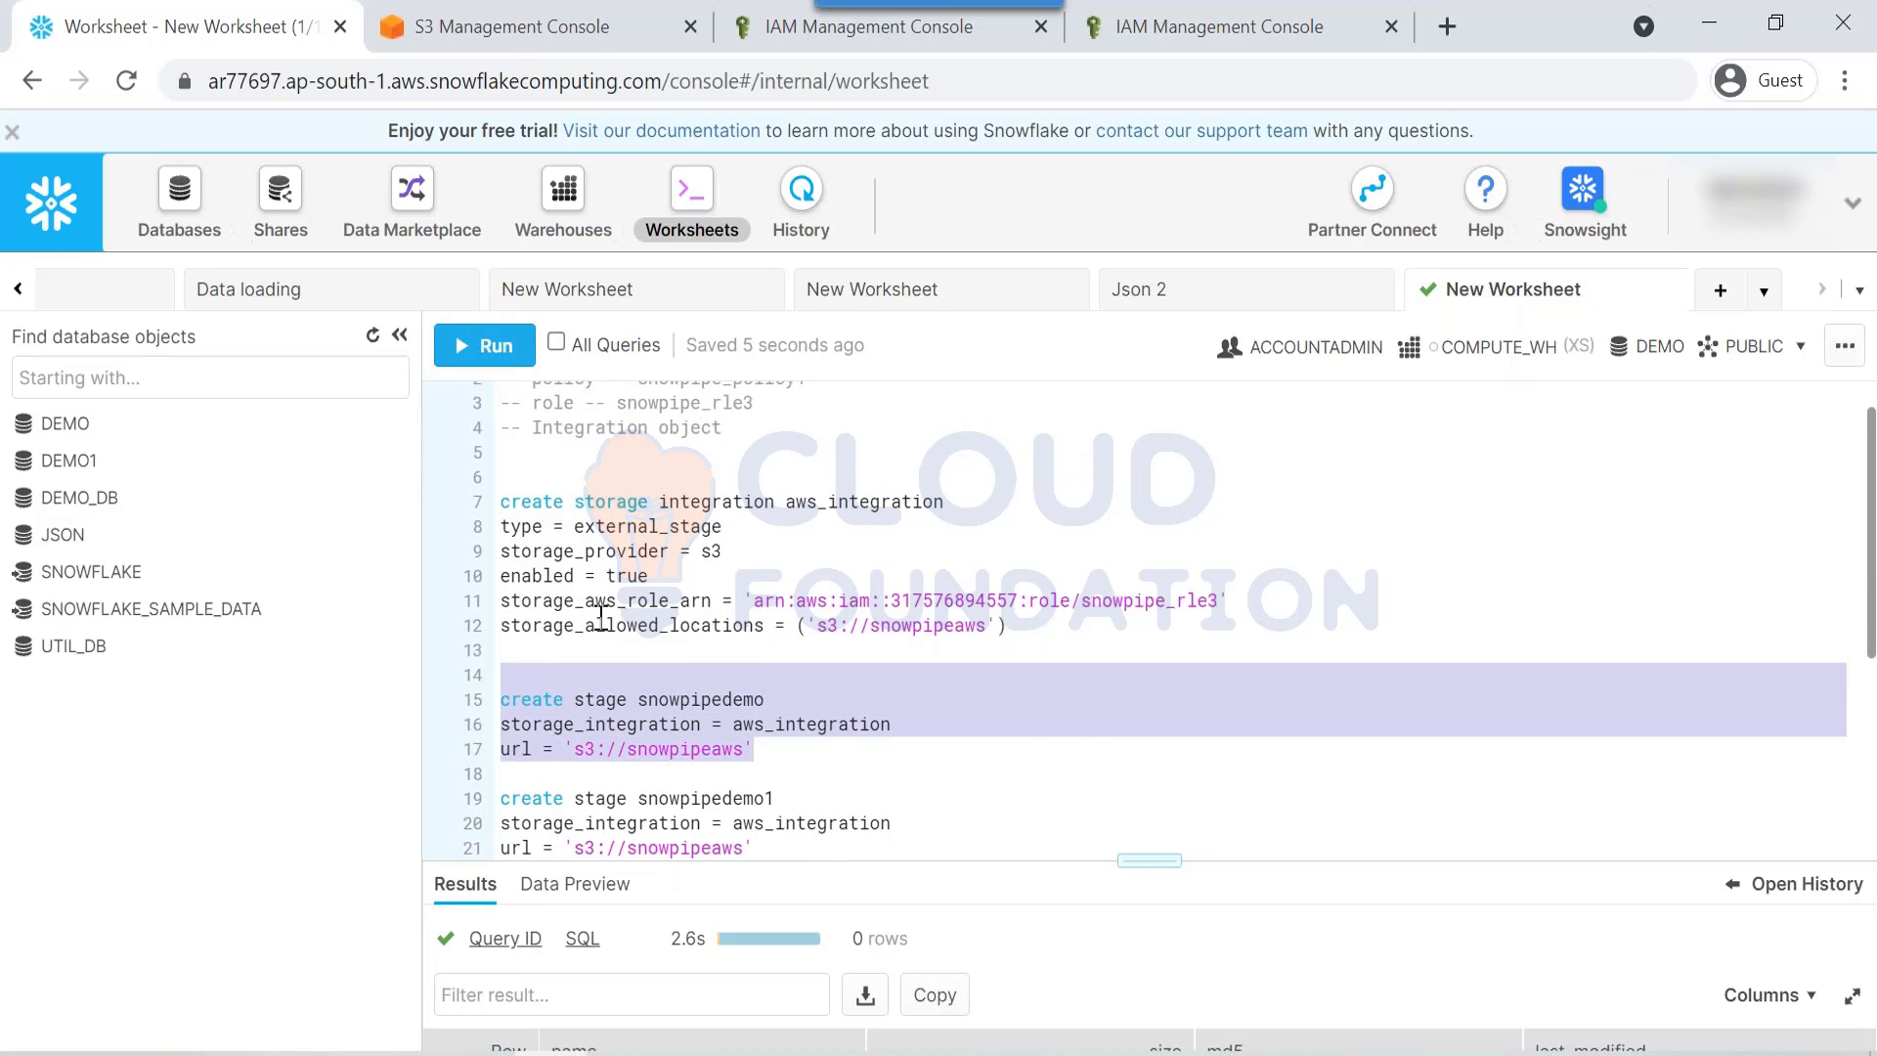
drag(594, 536, 875, 560)
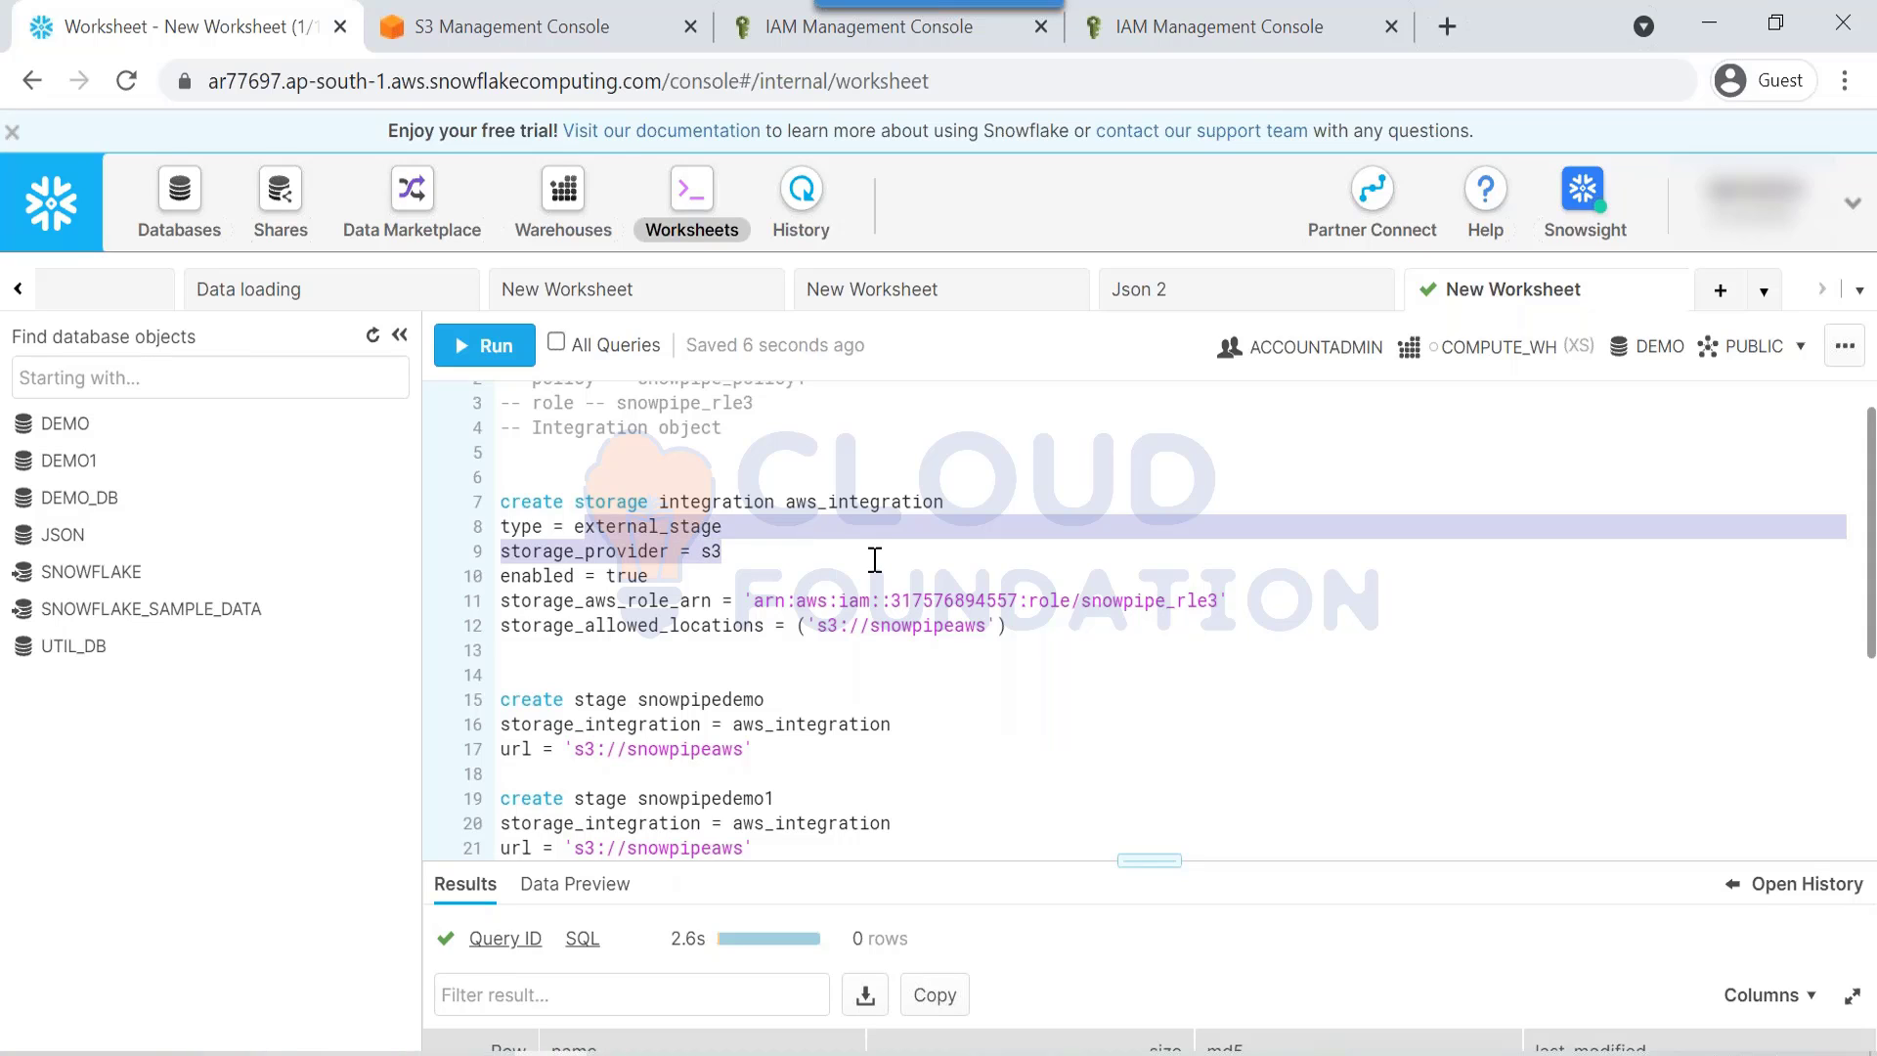
drag(594, 625, 580, 412)
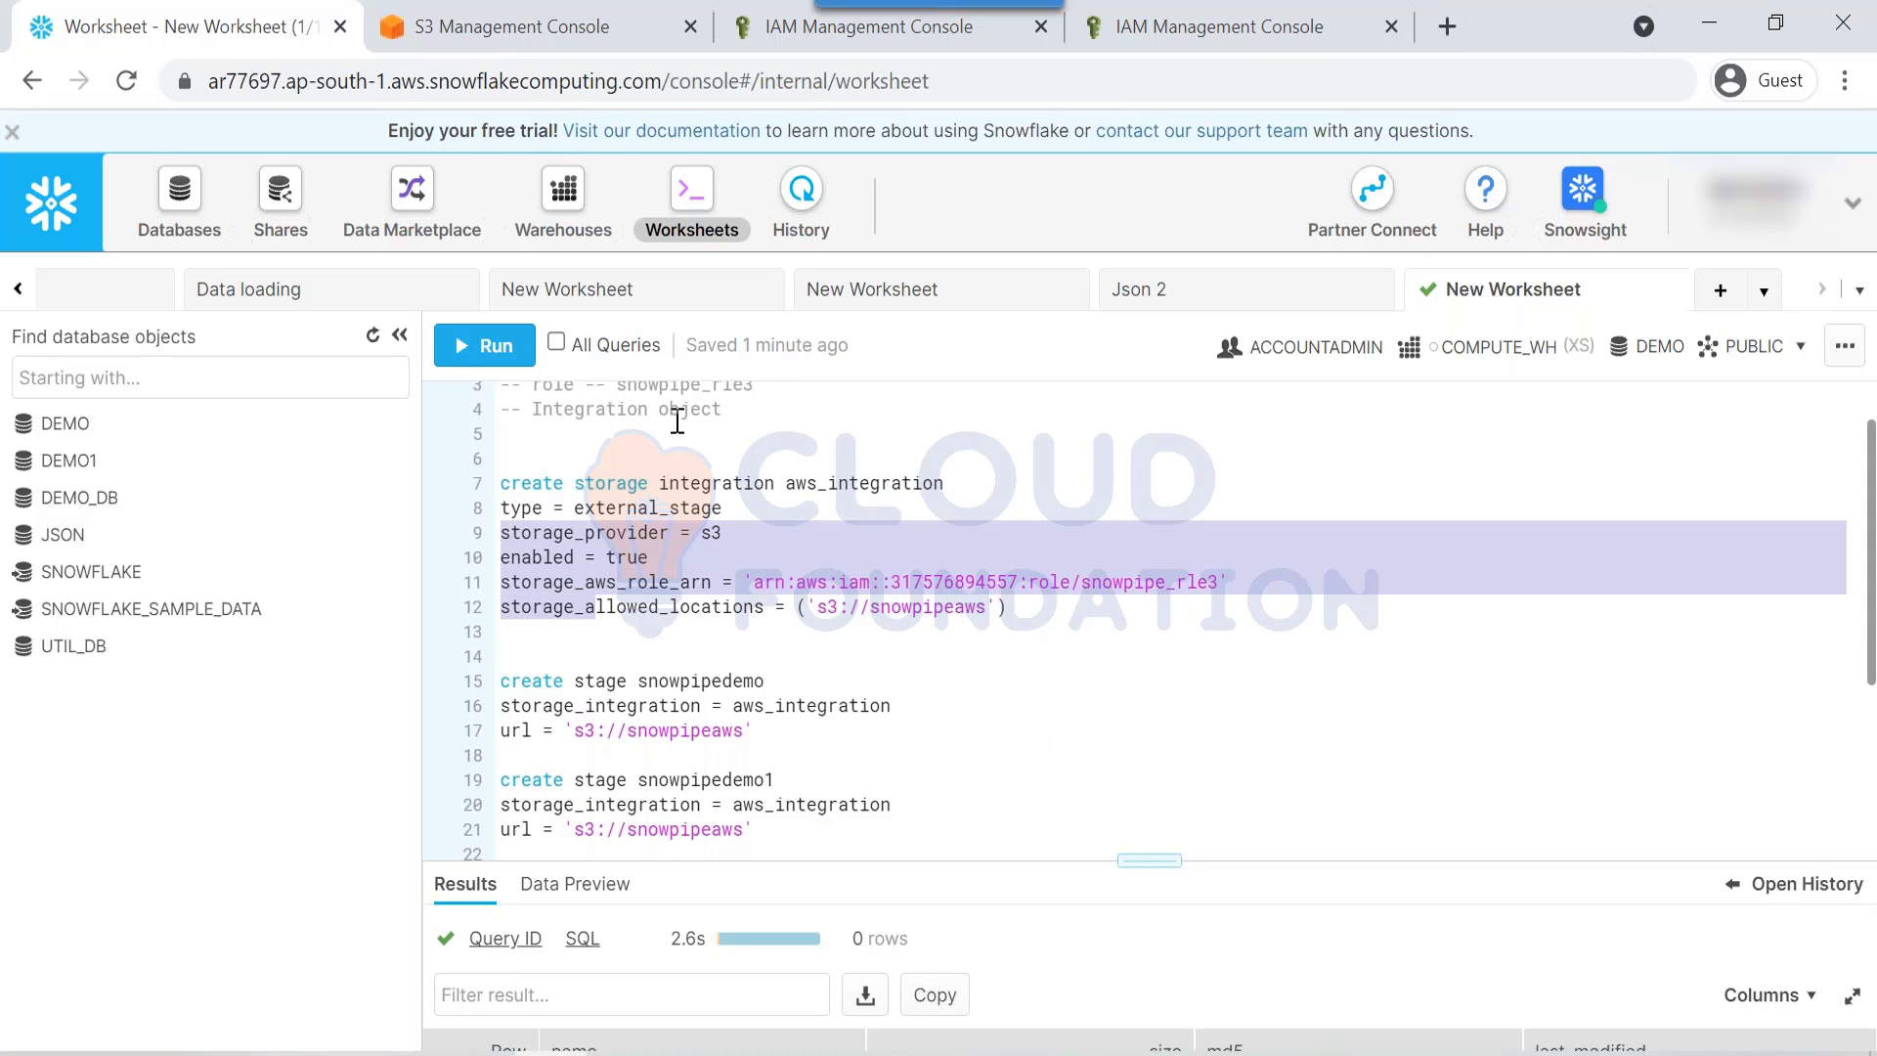